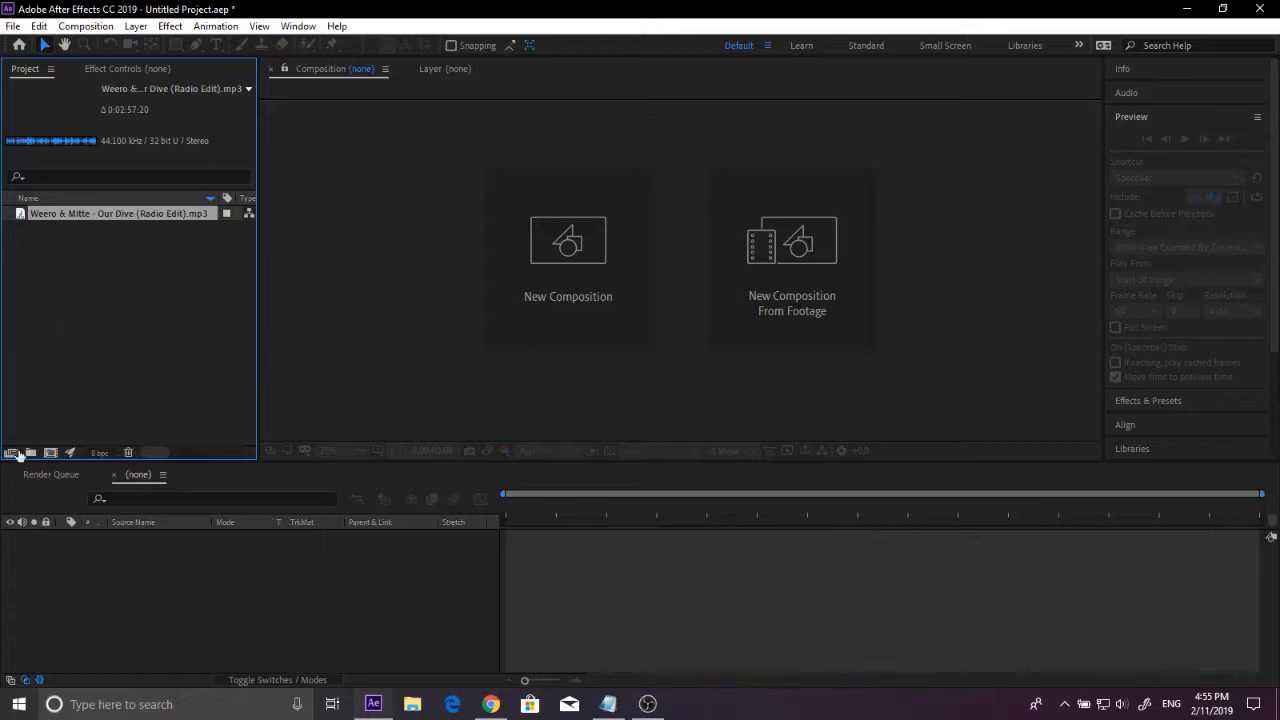
Step: Create a new composition named Song with a duration of 0:00:16:00
{"action": "right_click", "coordinate": [72, 302]}
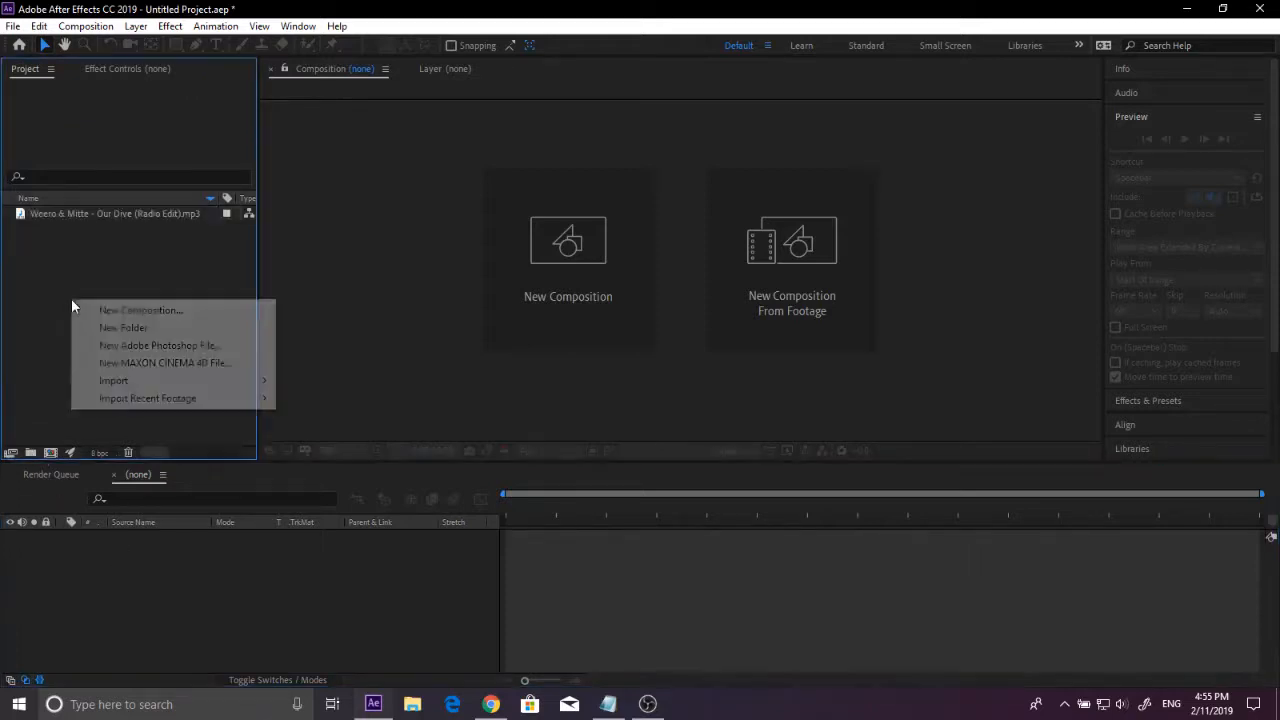
{"action": "left_click", "coordinate": [171, 310]}
{"action": "type", "text": "S"}
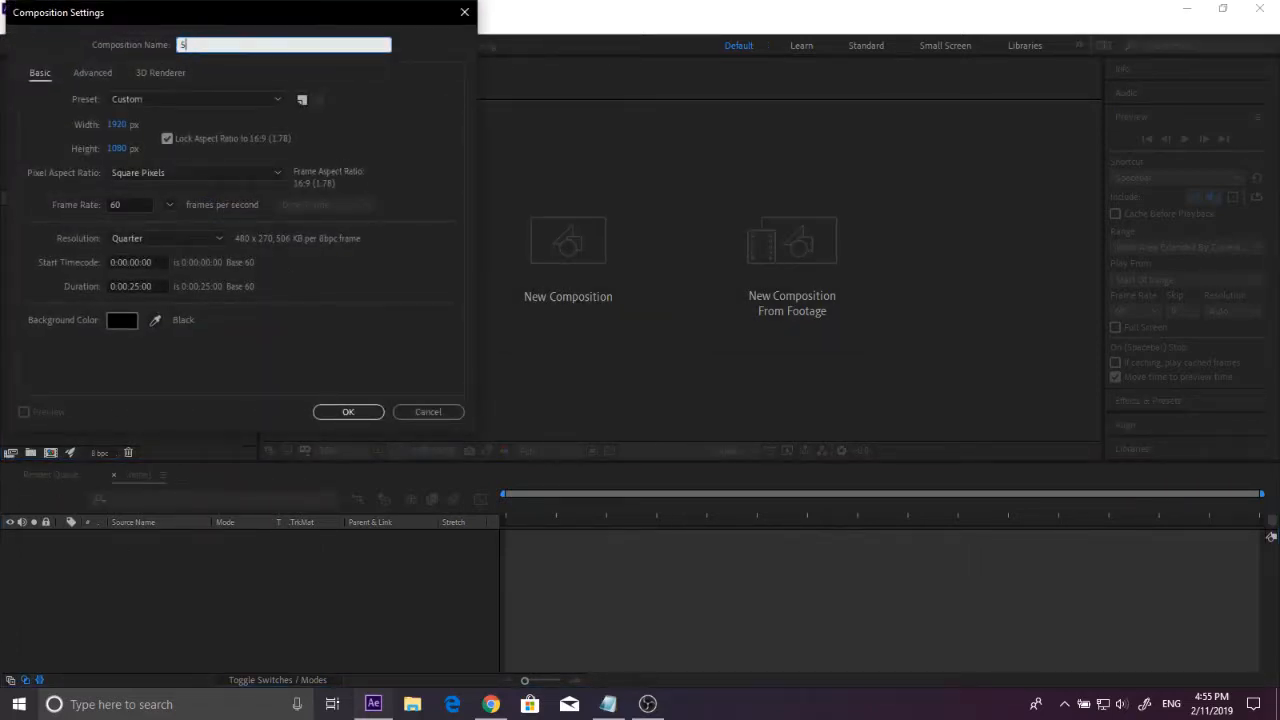
{"action": "left_click", "coordinate": [135, 286]}
{"action": "key", "text": "BackSpace"}
{"action": "key", "text": "BackSpace"}
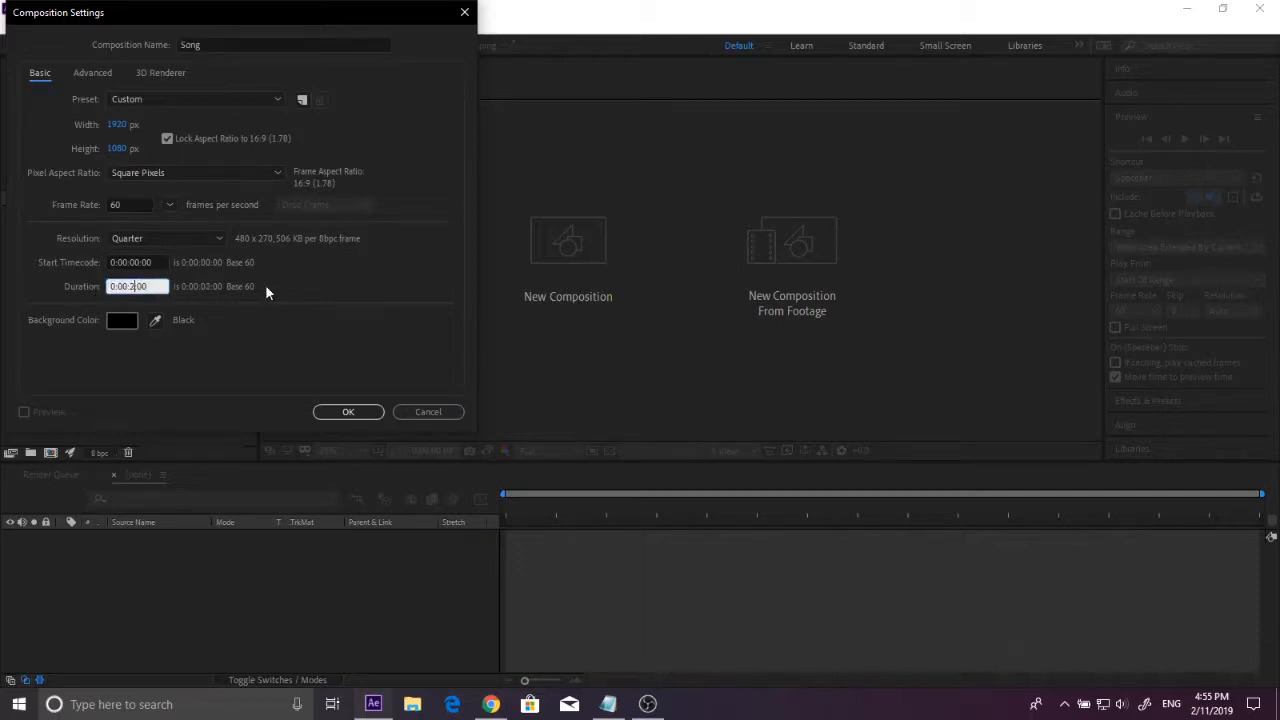
{"action": "type", "text": "`1"}
{"action": "key", "text": "Return"}
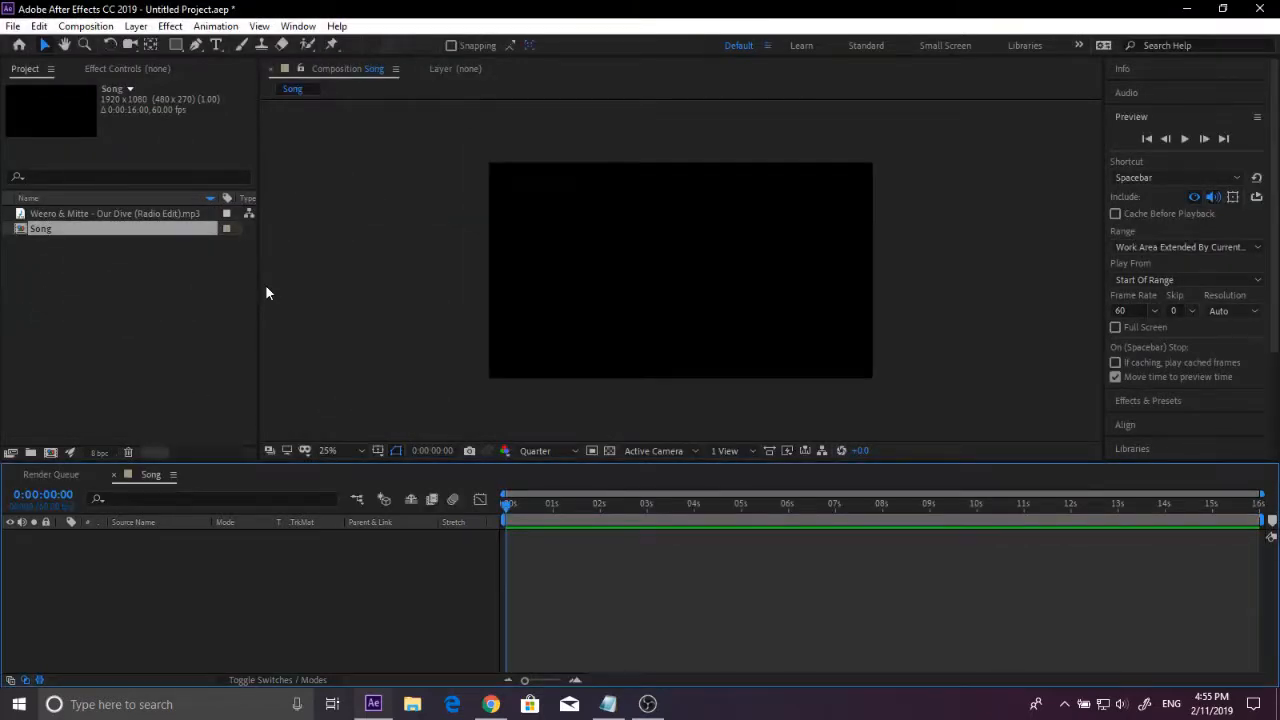
Step: Add "Weero & Mitte - Our Dive (Radio Edit).mp3" to the Song timeline and expand its audio waveform
{"action": "left_click_drag", "start_coordinate": [151, 213], "coordinate": [194, 585]}
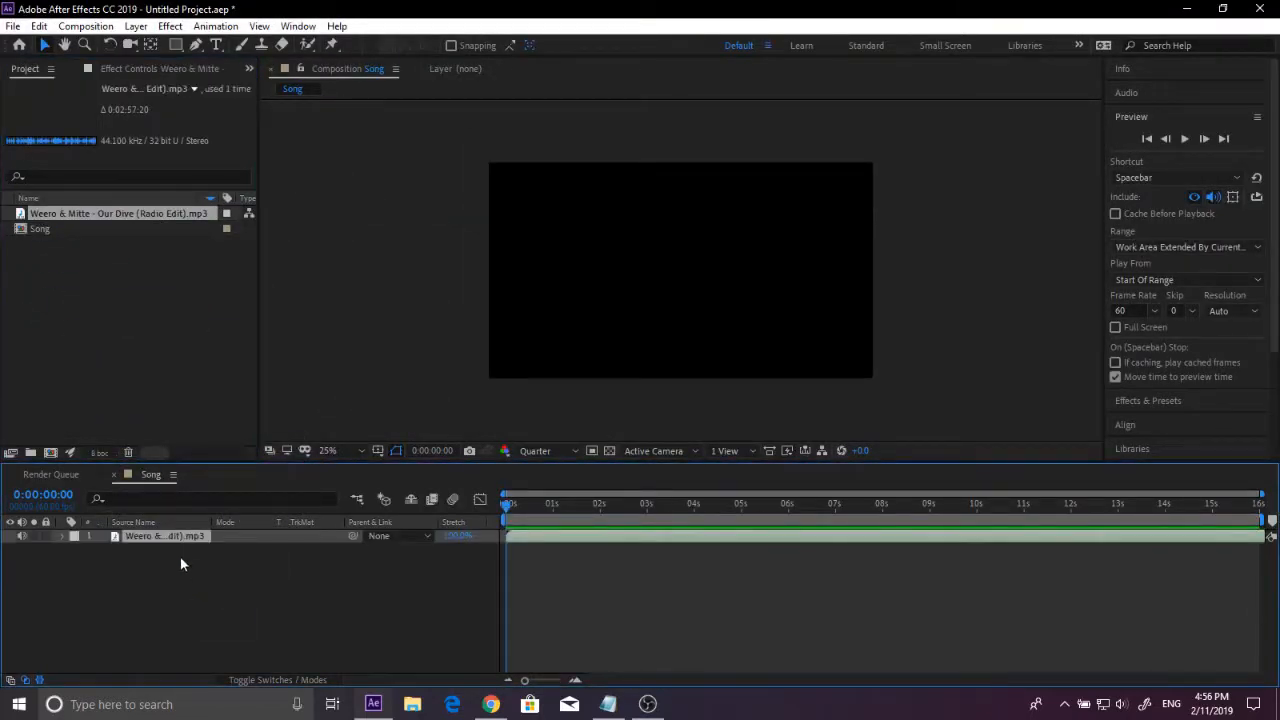
{"action": "left_click", "coordinate": [64, 538]}
{"action": "left_click", "coordinate": [77, 550]}
{"action": "left_click", "coordinate": [91, 578]}
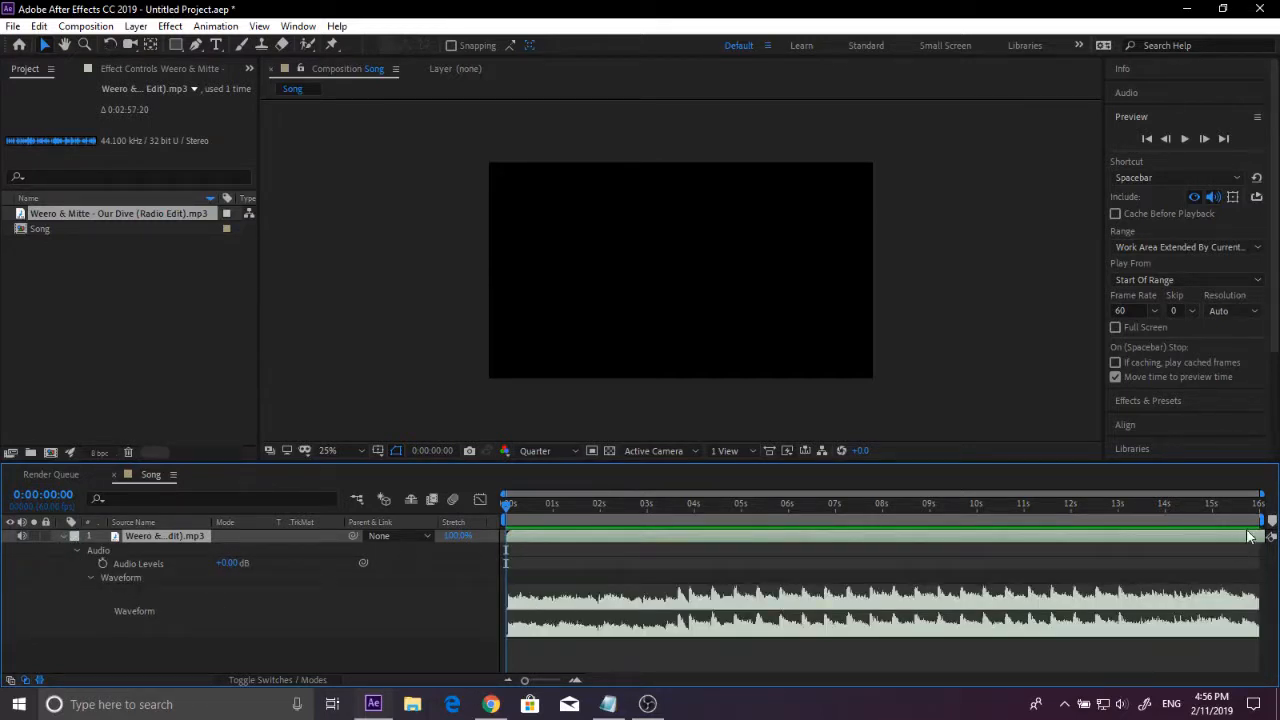
Step: Slide the audio layer earlier so the song's loud section starts about 2.5 seconds in, previewing the transition to locate it
{"action": "left_click_drag", "start_coordinate": [1255, 540], "coordinate": [845, 544]}
{"action": "left_click_drag", "start_coordinate": [596, 538], "coordinate": [596, 538]}
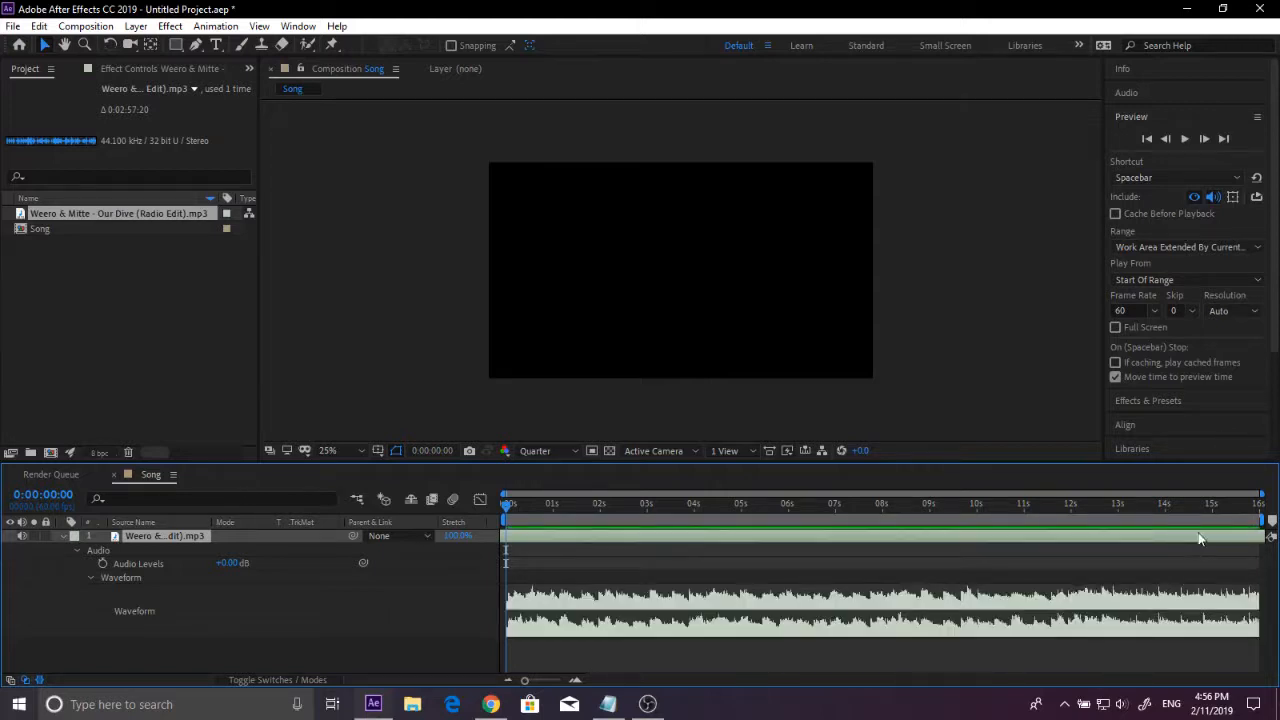
{"action": "left_click_drag", "start_coordinate": [1146, 543], "coordinate": [1091, 545]}
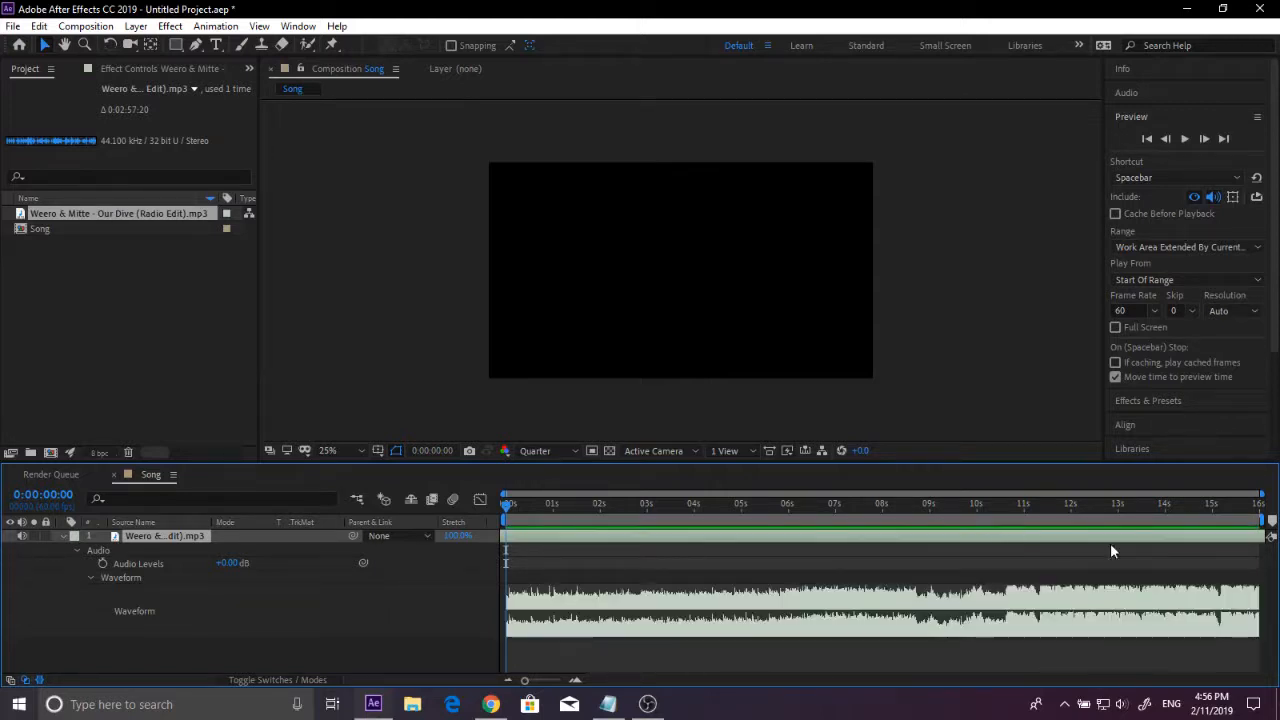
{"action": "left_click_drag", "start_coordinate": [828, 506], "coordinate": [1262, 528]}
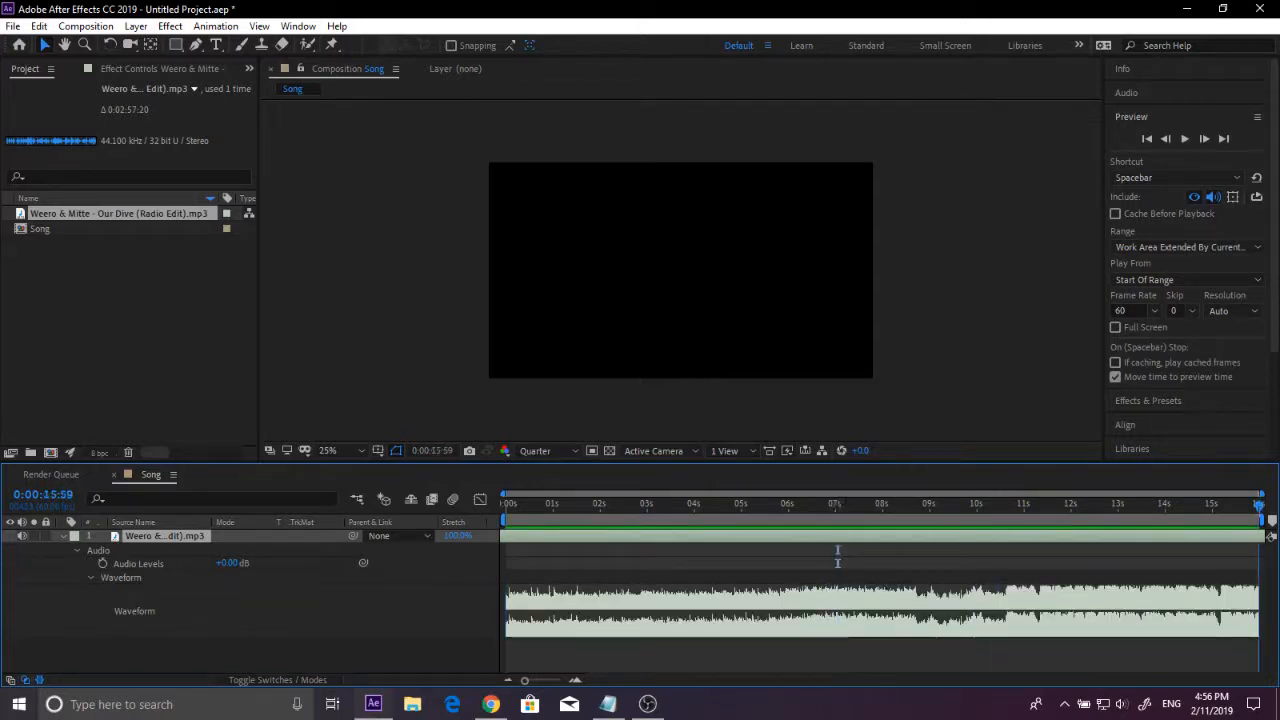
{"action": "left_click_drag", "start_coordinate": [931, 517], "coordinate": [905, 514]}
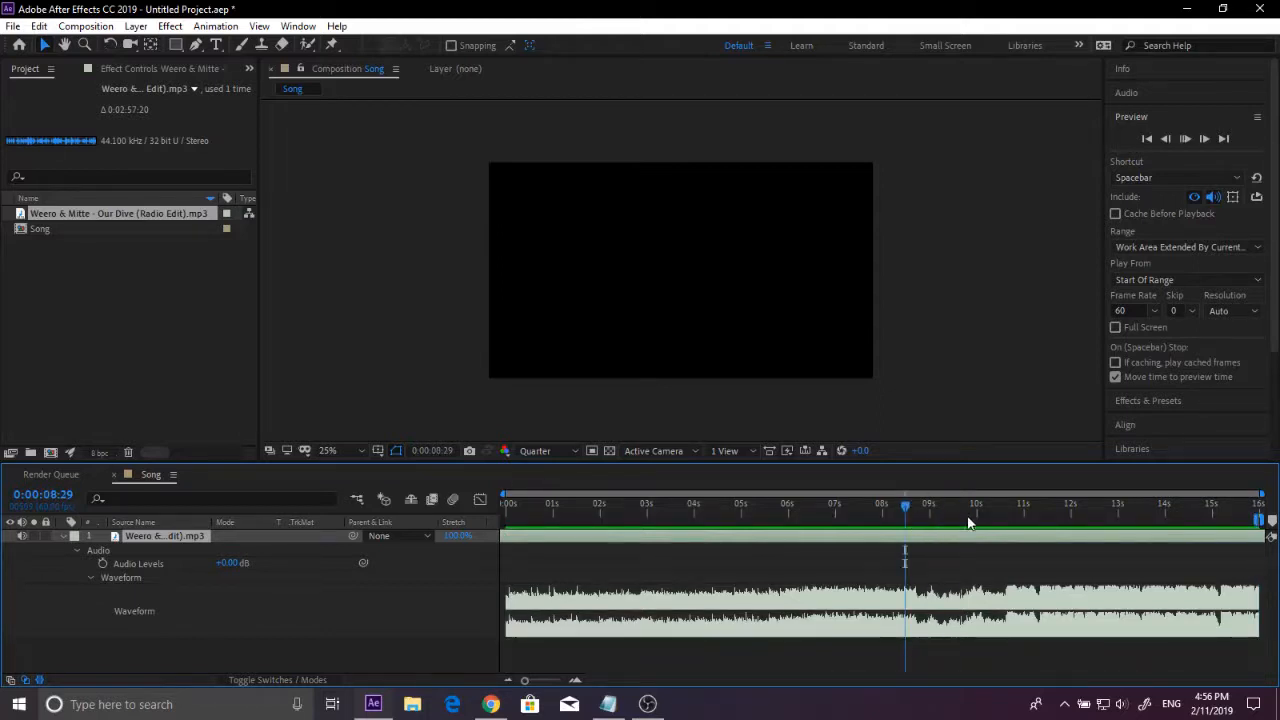
{"action": "key", "text": "space"}
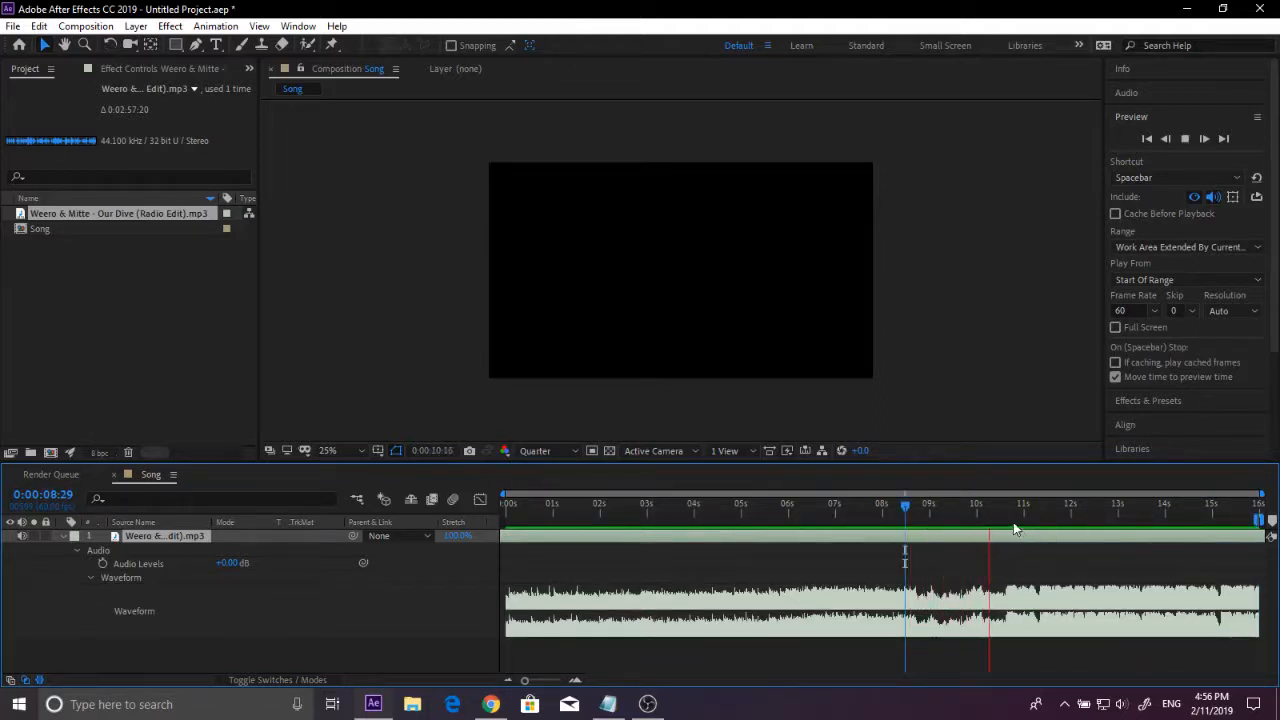
{"action": "key", "text": "space"}
{"action": "left_click_drag", "start_coordinate": [1002, 536], "coordinate": [624, 529]}
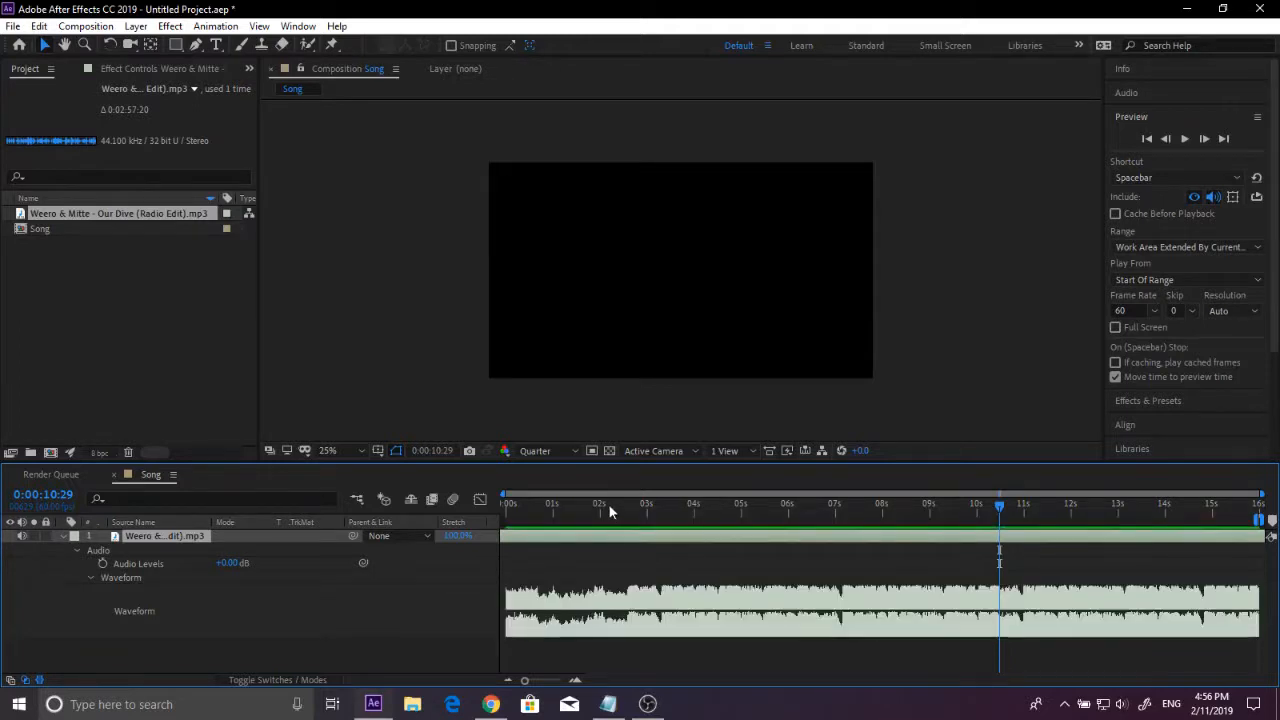
Step: Play back the repositioned song from the start of the composition
{"action": "key", "text": "Home"}
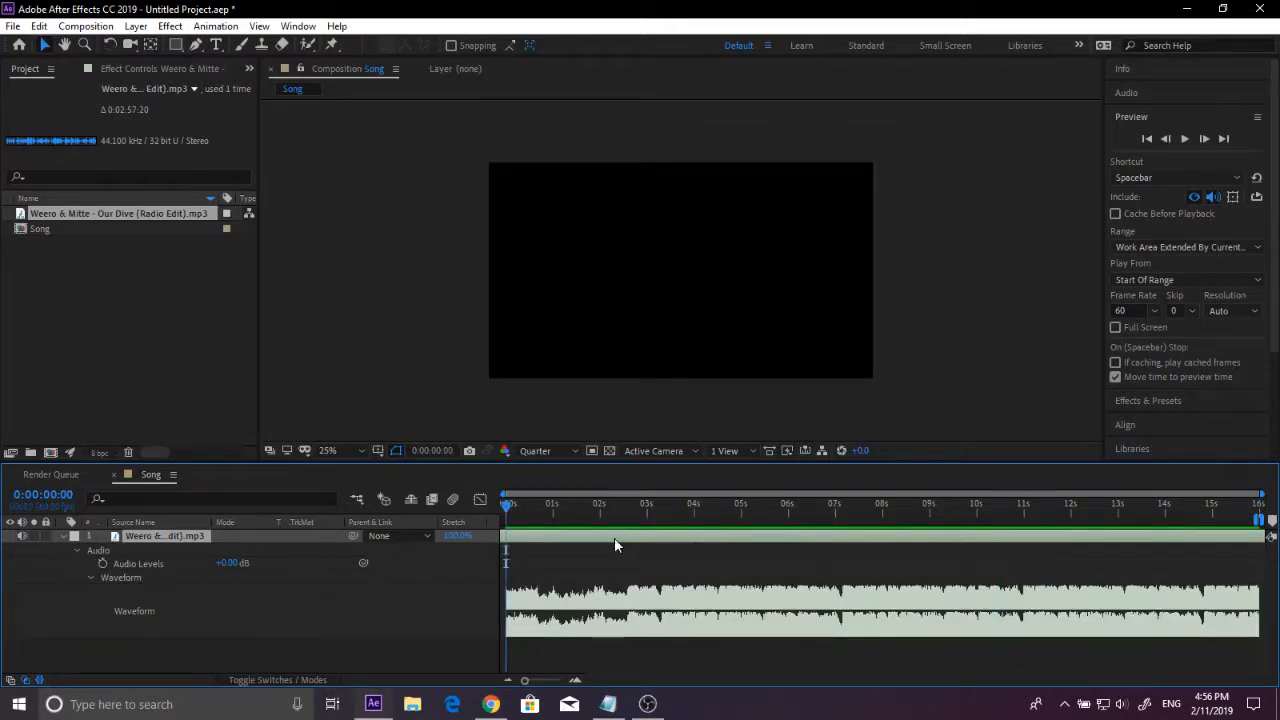
{"action": "key", "text": "space"}
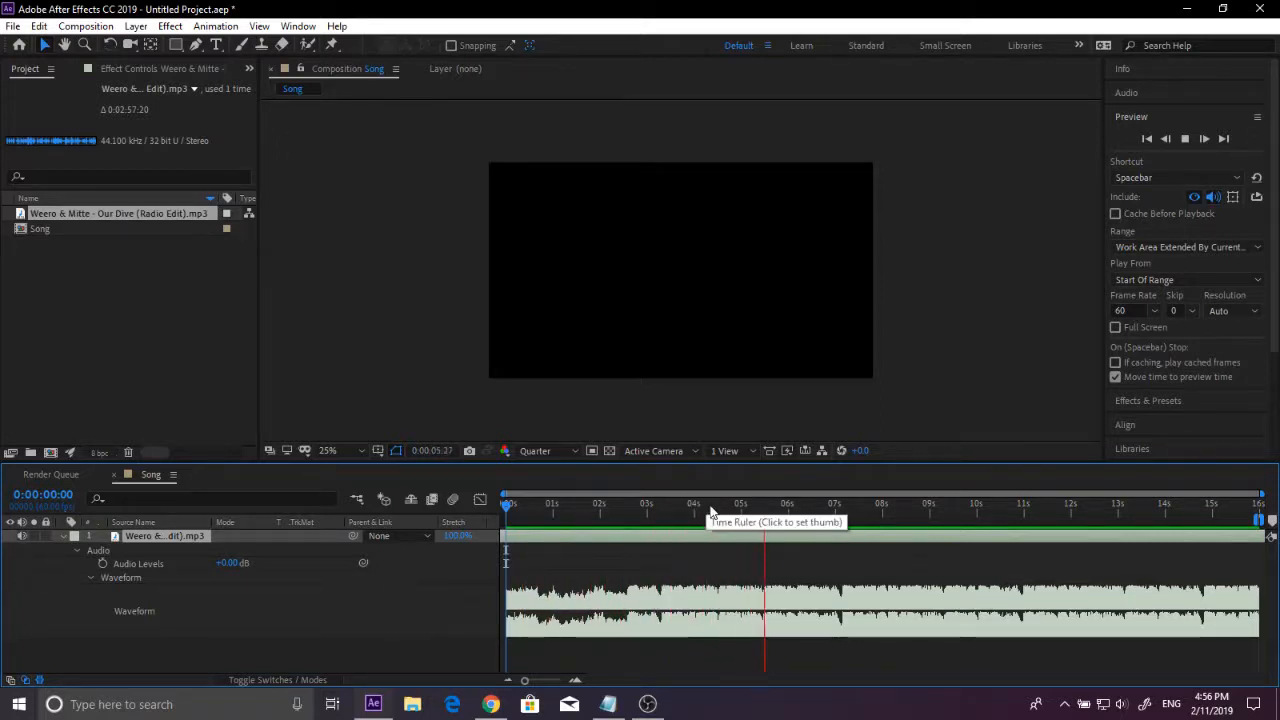
{"action": "left_click", "coordinate": [689, 509]}
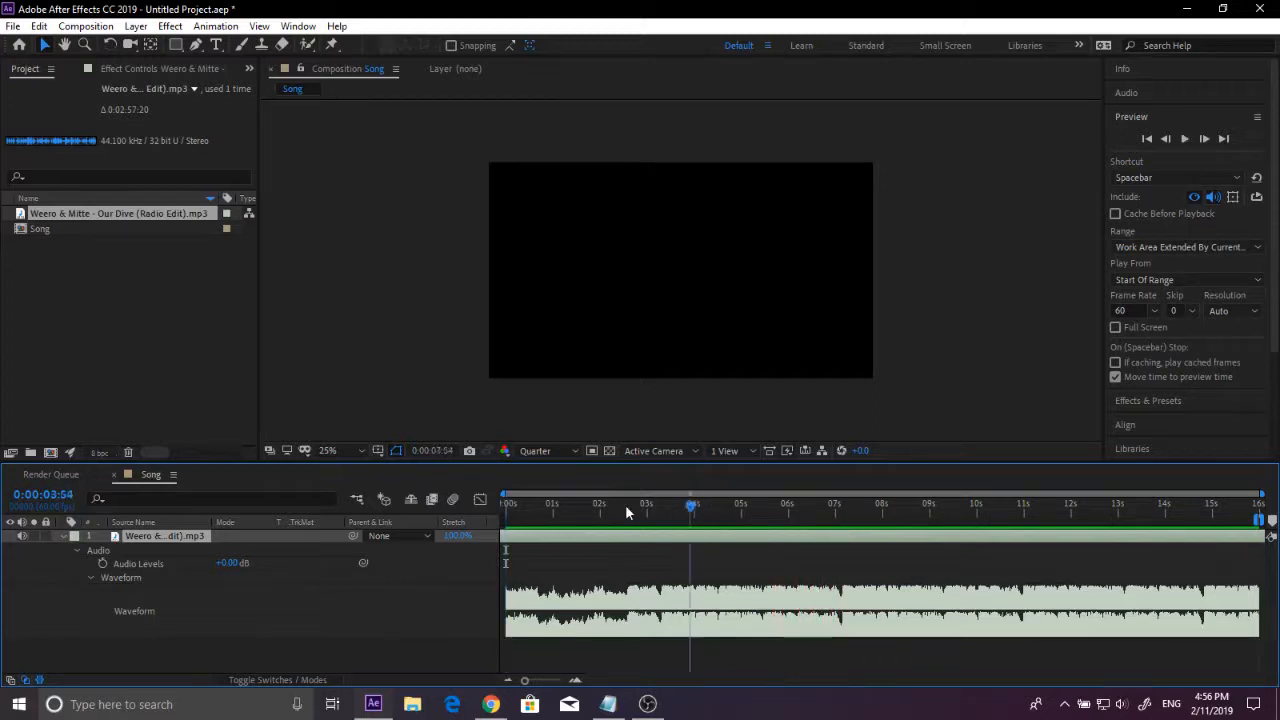
Step: Add Audio Levels keyframes to the song layer at 0:00:00:00 and 0:00:02:33
{"action": "left_click_drag", "start_coordinate": [625, 504], "coordinate": [428, 518]}
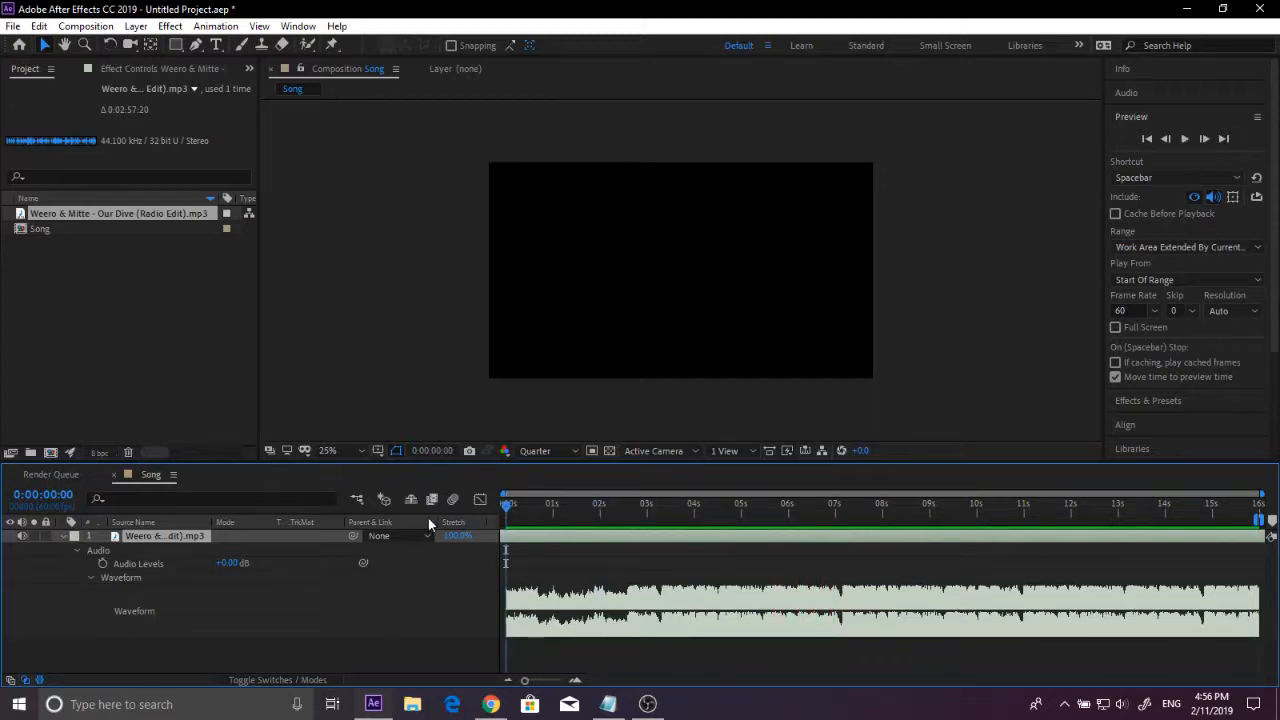
{"action": "left_click", "coordinate": [102, 563]}
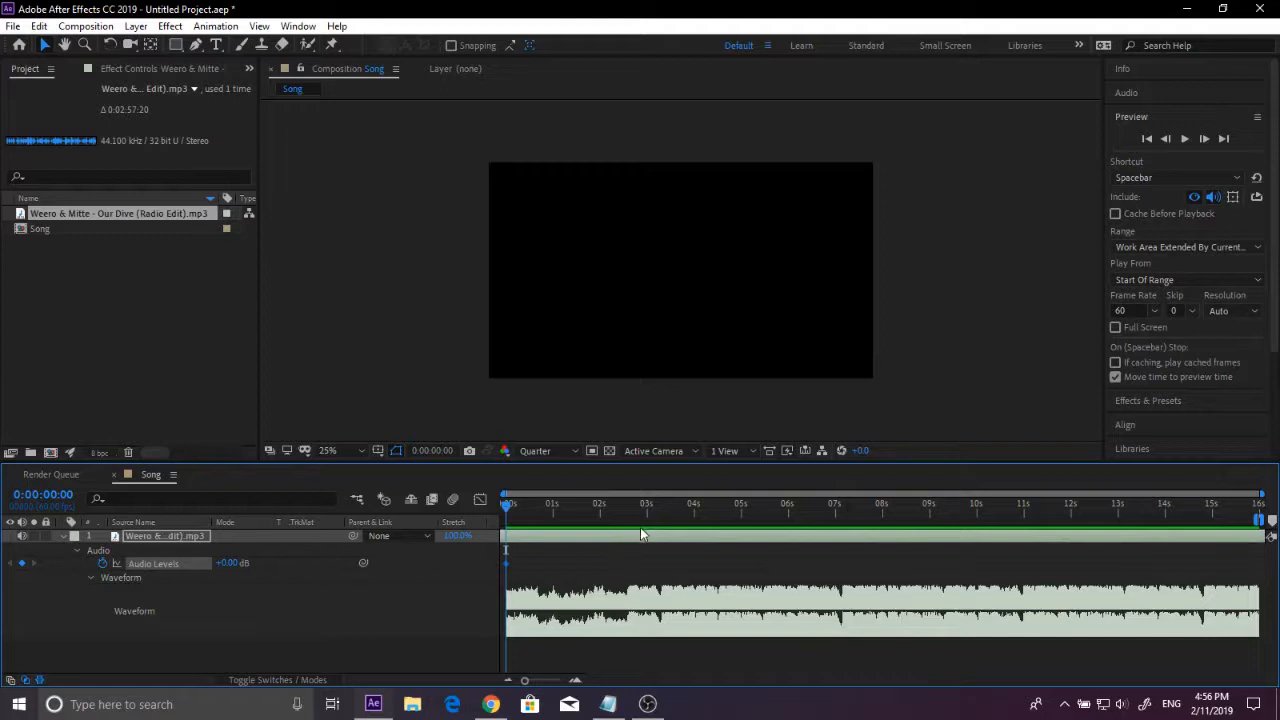
{"action": "left_click_drag", "start_coordinate": [614, 512], "coordinate": [625, 510]}
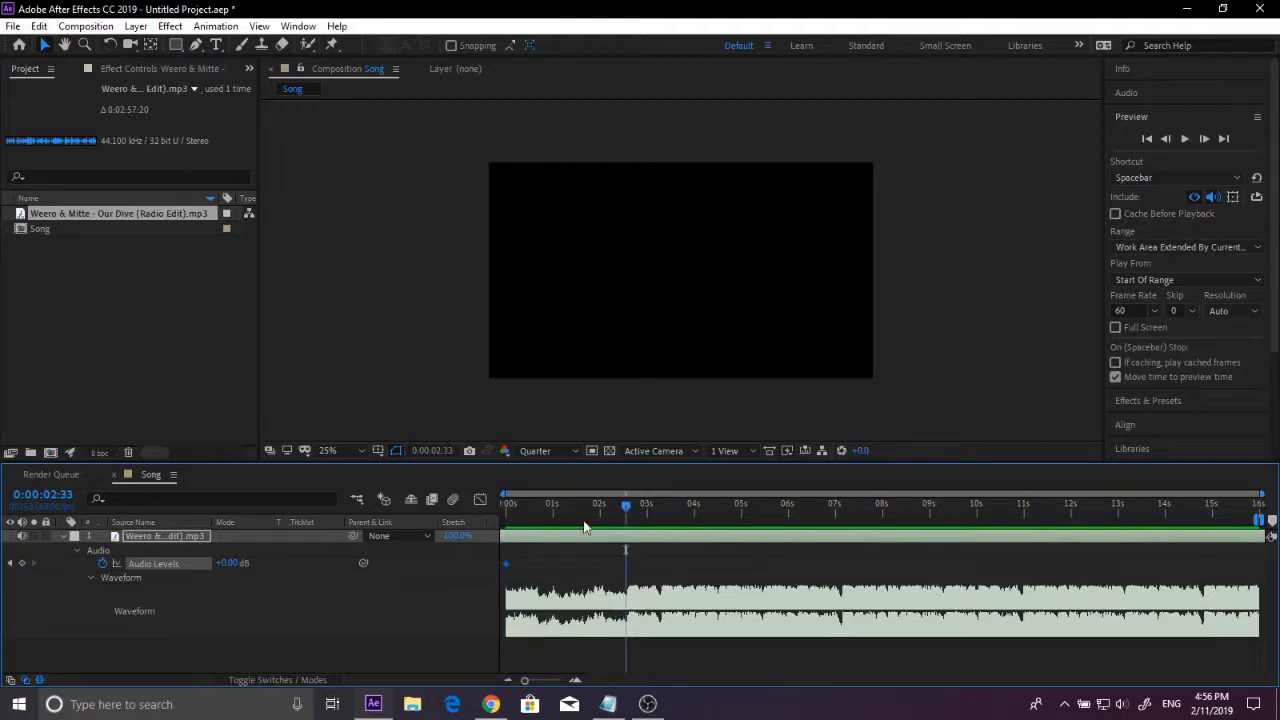
{"action": "left_click", "coordinate": [22, 563]}
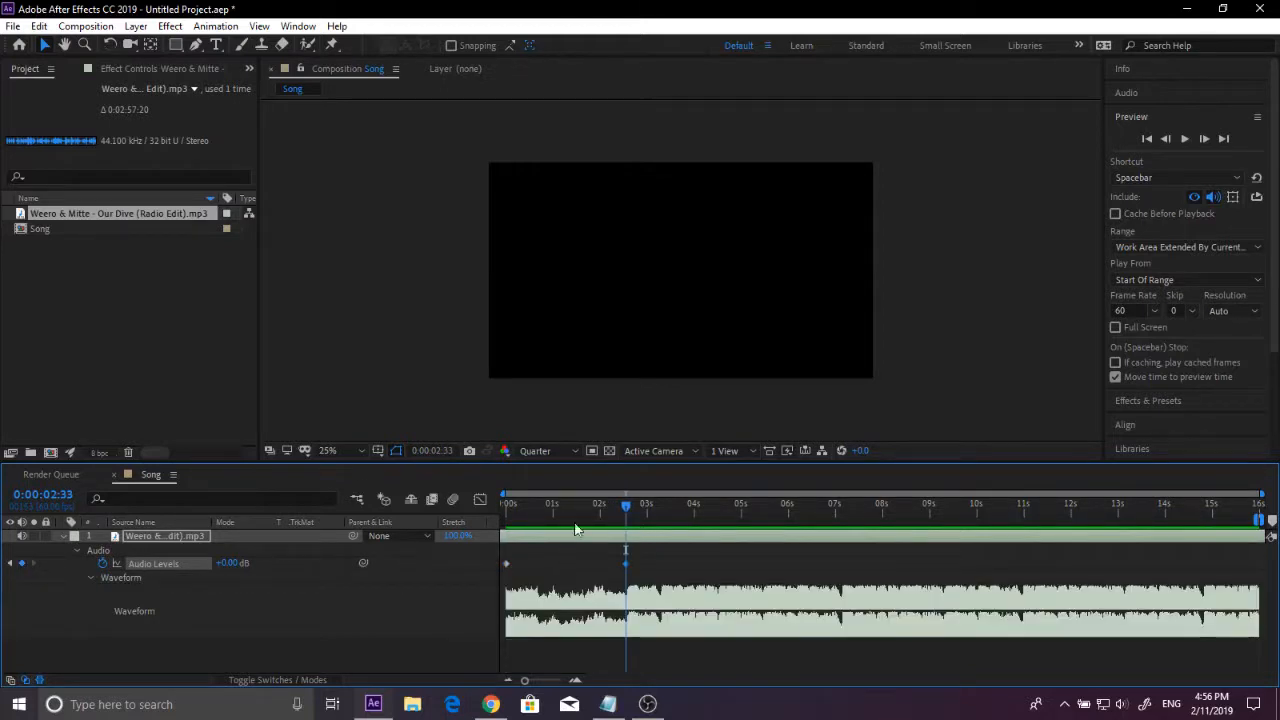
Step: Set Audio Levels at 0:00:00:00 to -45 dB for a fade-in and preview the sound
{"action": "left_click_drag", "start_coordinate": [545, 507], "coordinate": [403, 521]}
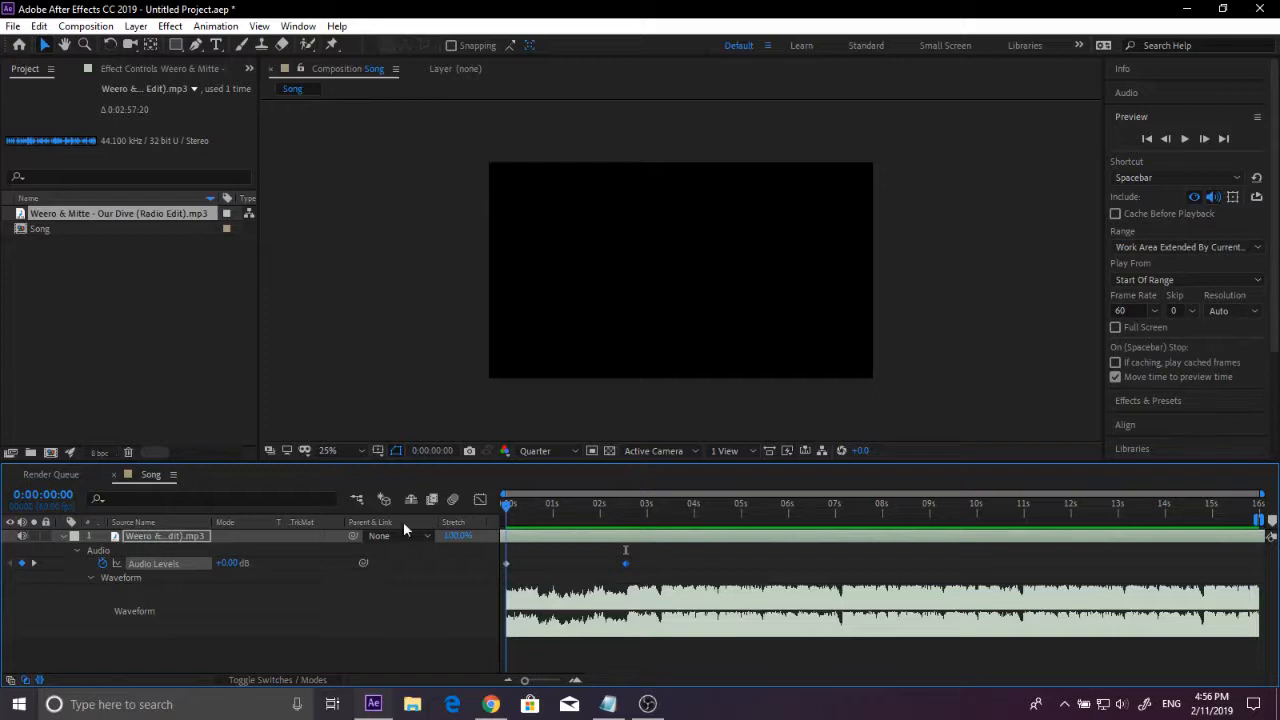
{"action": "left_click", "coordinate": [229, 563]}
{"action": "type", "text": "-45"}
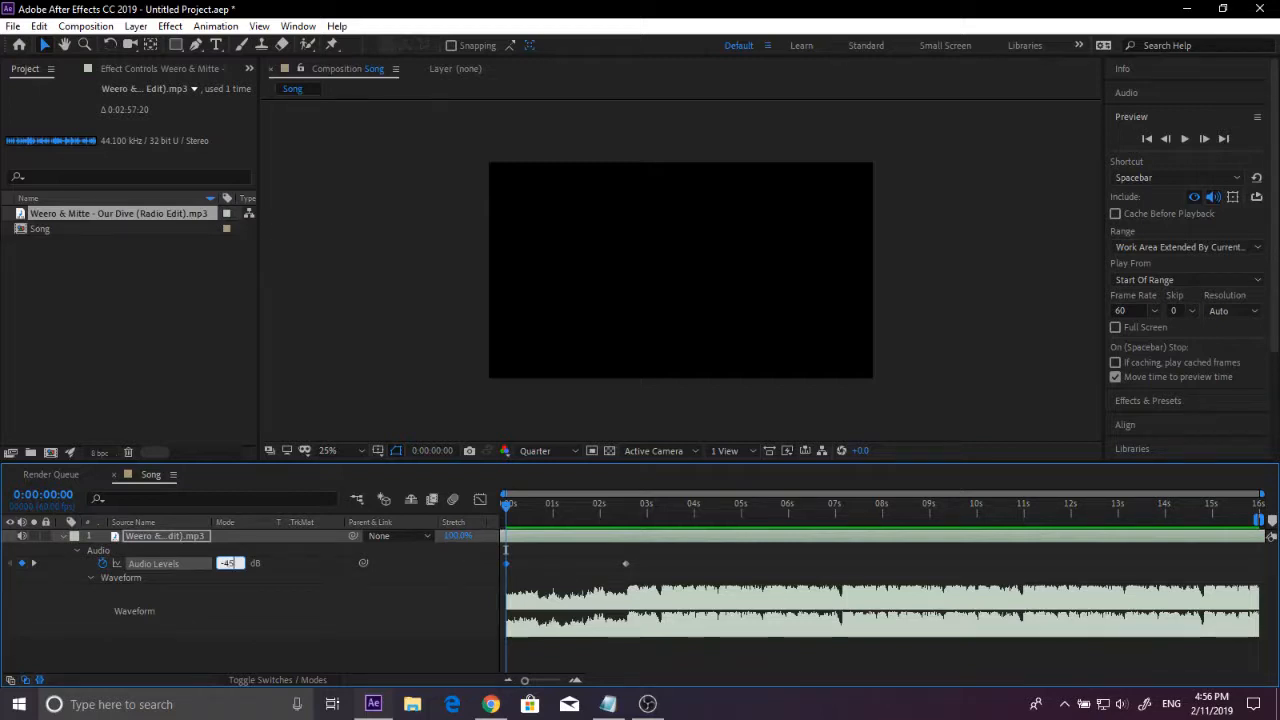
{"action": "key", "text": "Return"}
{"action": "key", "text": "space"}
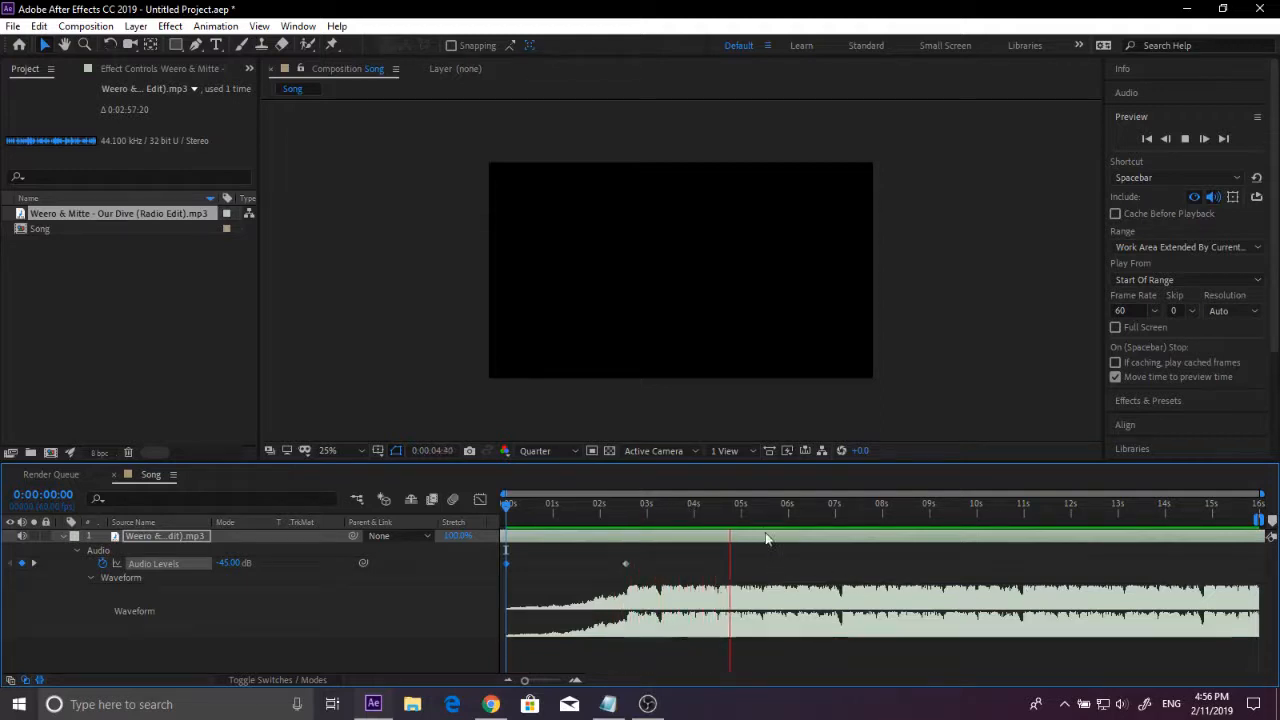
{"action": "key", "text": "space"}
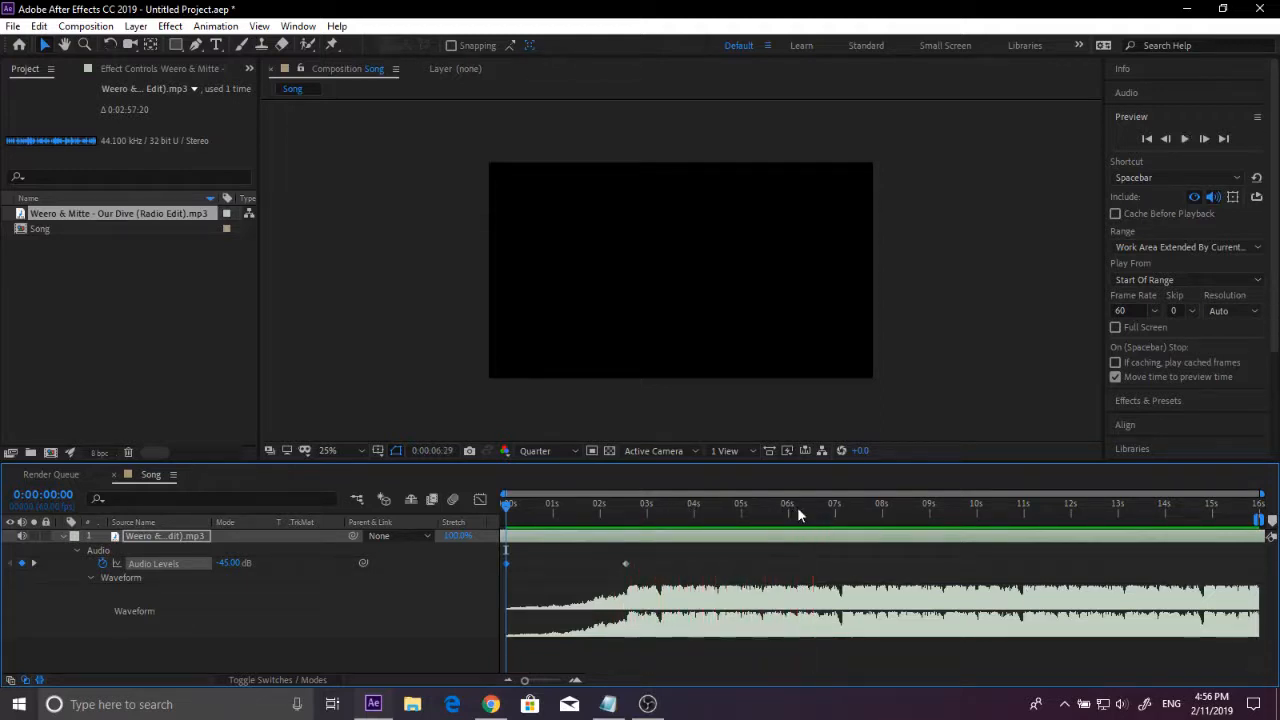
Step: Add an Audio Levels keyframe at 0:00:06:22 to mark where the fade-out begins
{"action": "left_click", "coordinate": [797, 507]}
{"action": "left_click_drag", "start_coordinate": [802, 506], "coordinate": [807, 510]}
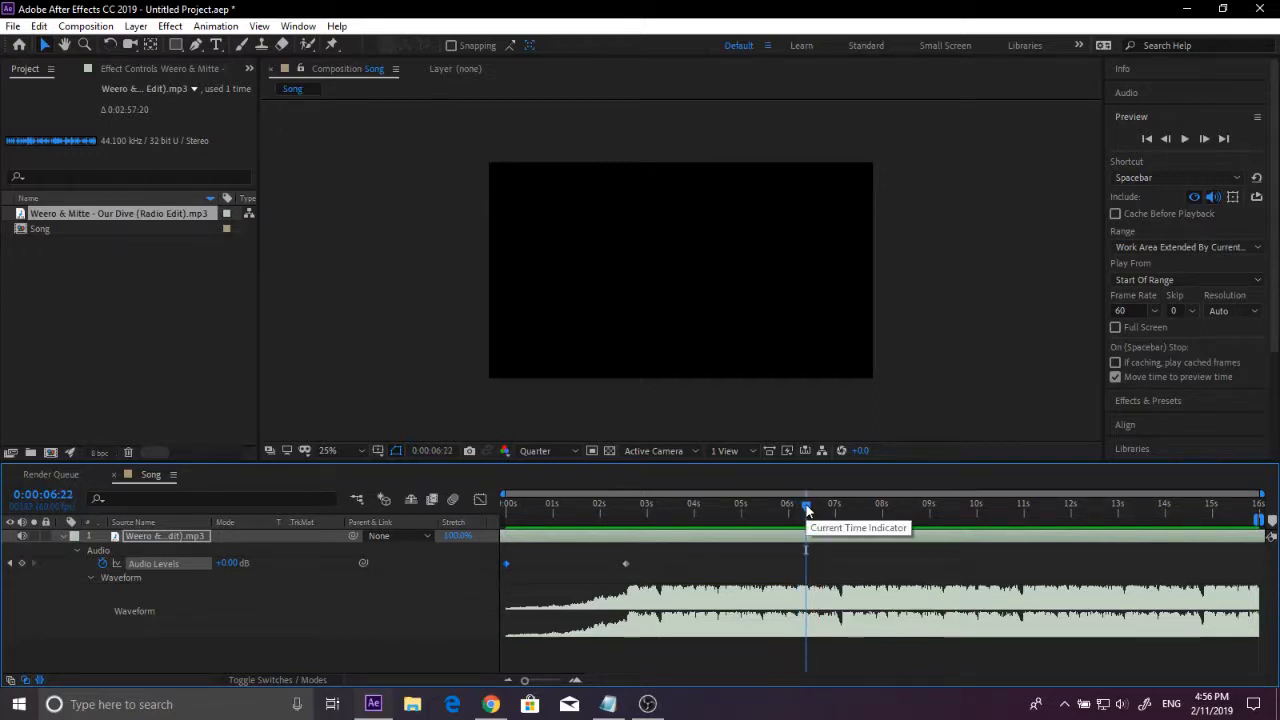
{"action": "key", "text": "space"}
{"action": "key", "text": "space"}
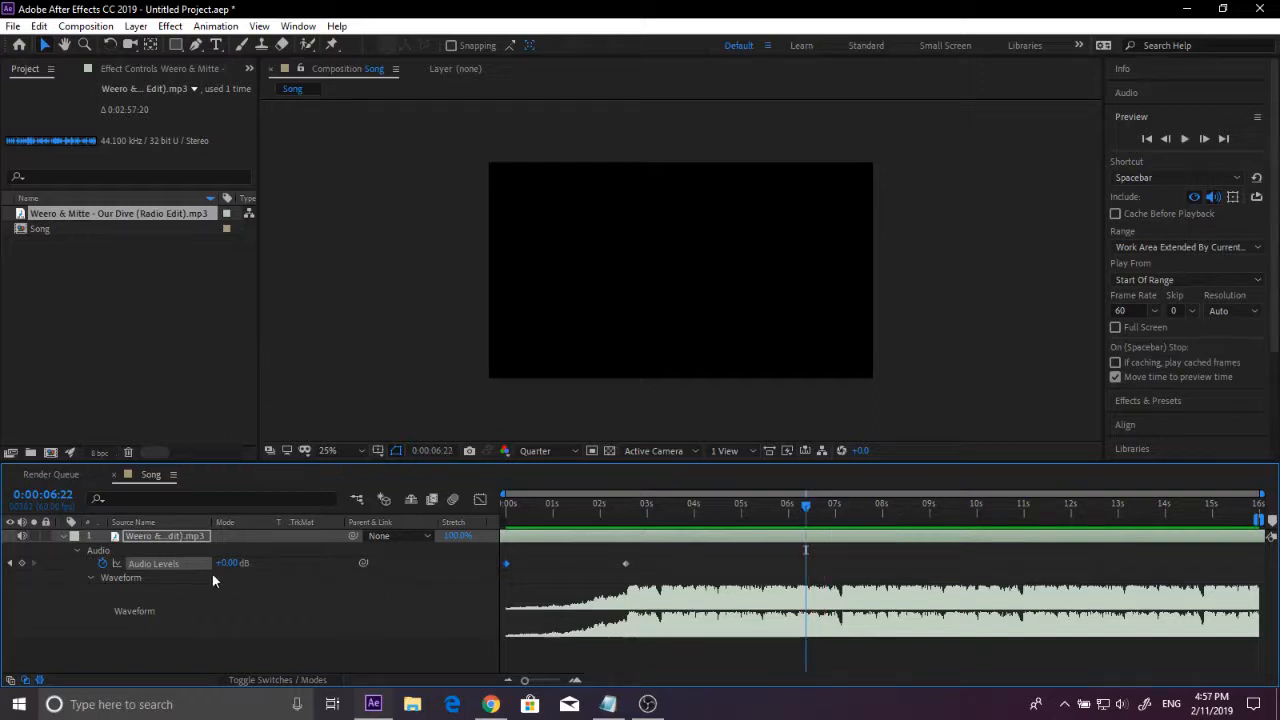
{"action": "left_click", "coordinate": [24, 565]}
Step: Set Audio Levels to -70 dB at the end of the composition to fade the song out
{"action": "key", "text": "End"}
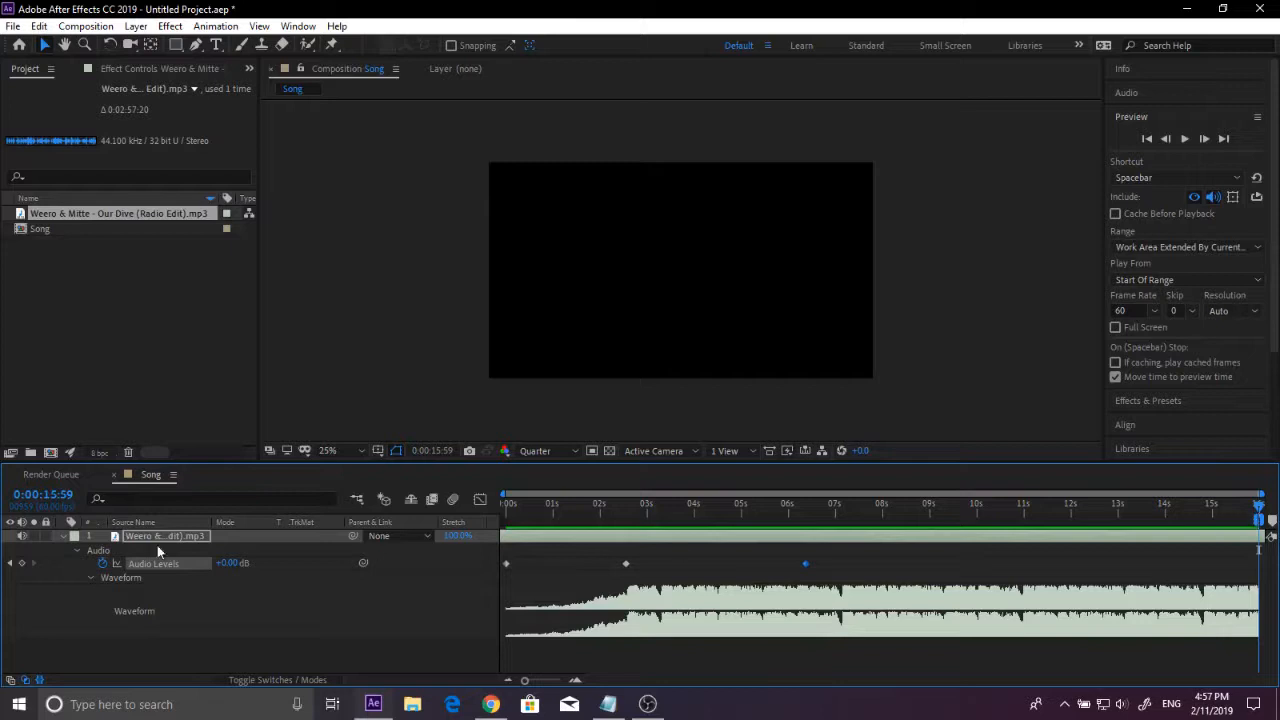
{"action": "left_click", "coordinate": [227, 563]}
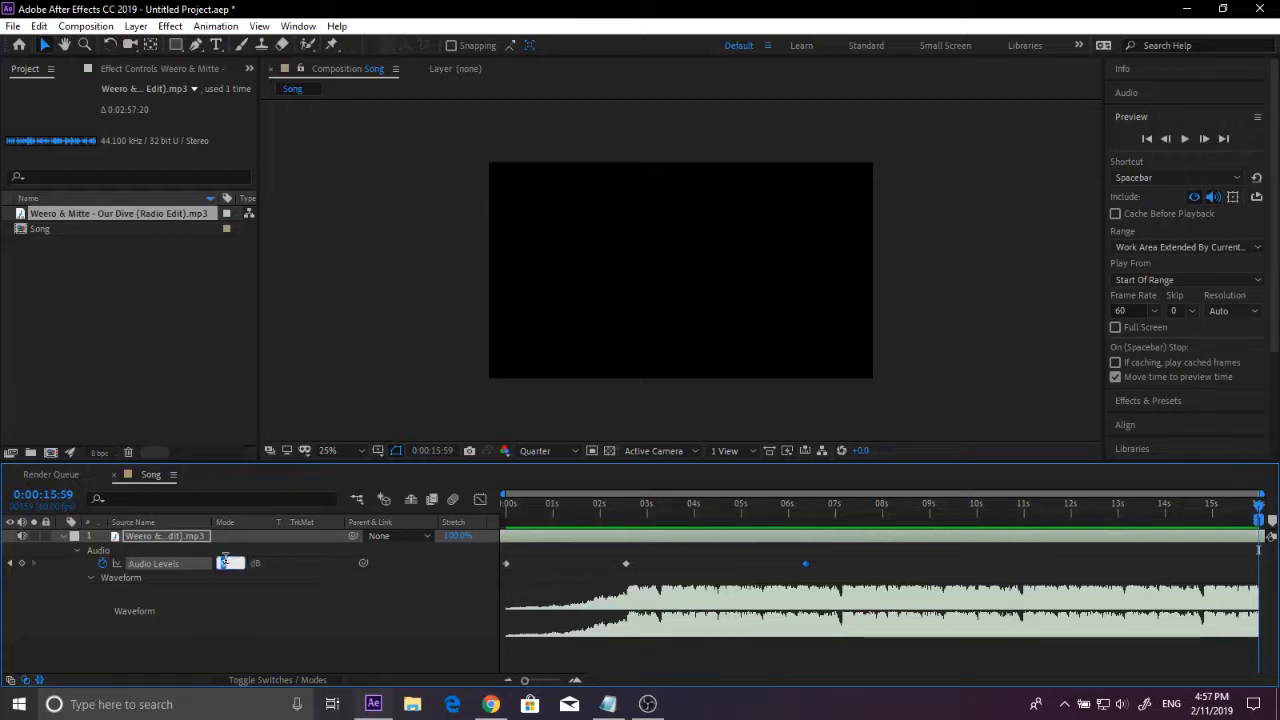
{"action": "type", "text": "-70"}
{"action": "key", "text": "Return"}
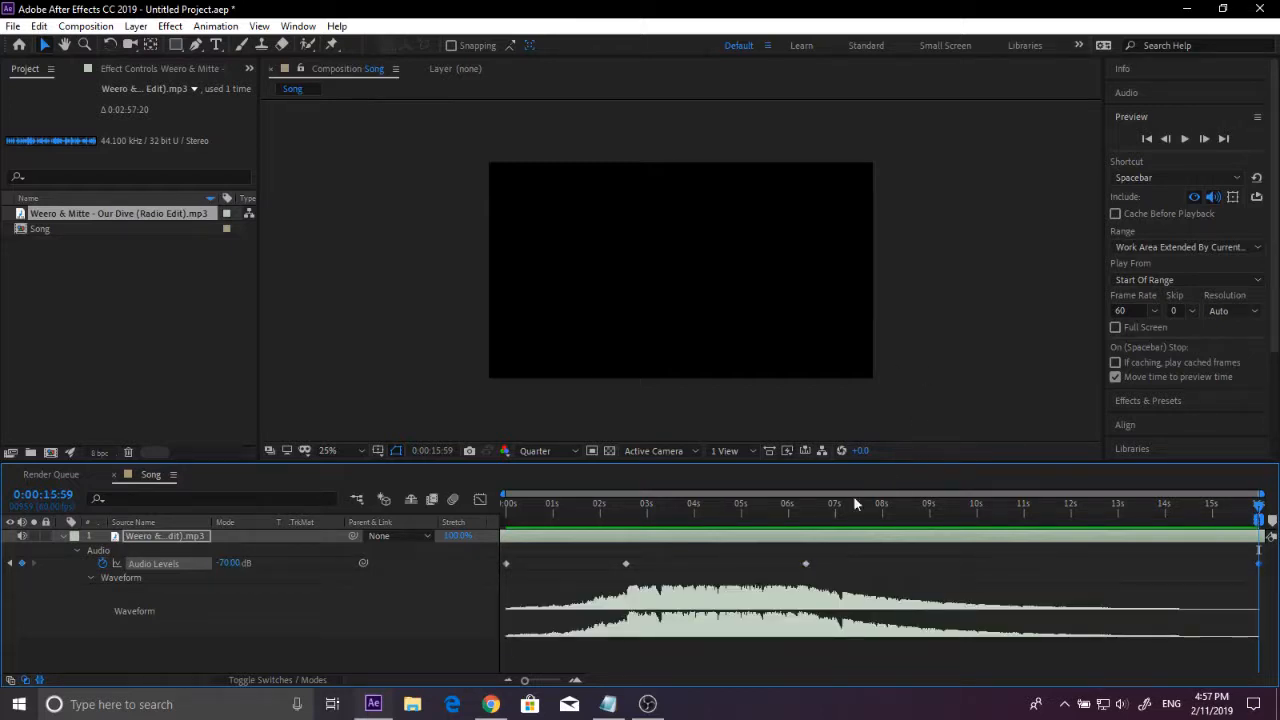
Step: Preview the fades, lower the audio level at 0:00:07:02 for a quicker drop, and replay the fade-out from 0:00:06:21
{"action": "left_click_drag", "start_coordinate": [853, 497], "coordinate": [510, 505]}
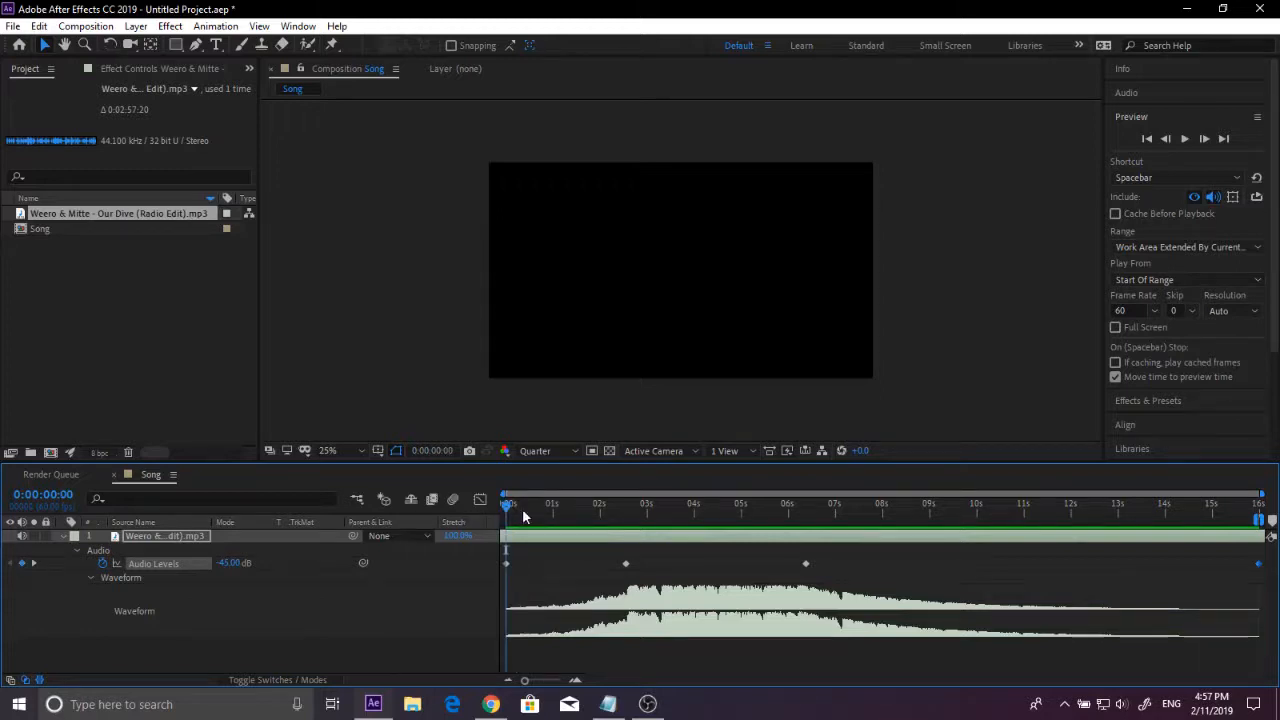
{"action": "key", "text": "space"}
{"action": "left_click", "coordinate": [838, 505]}
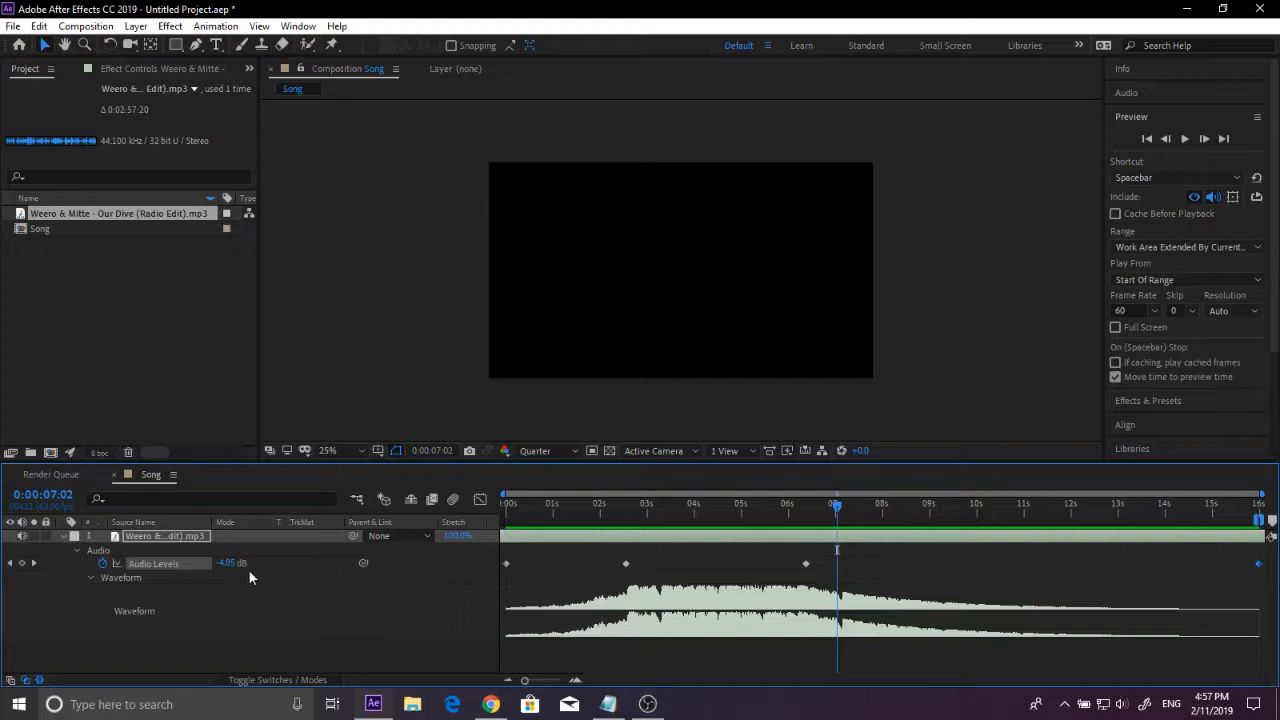
{"action": "left_click_drag", "start_coordinate": [236, 564], "coordinate": [224, 564]}
{"action": "left_click_drag", "start_coordinate": [838, 510], "coordinate": [746, 521]}
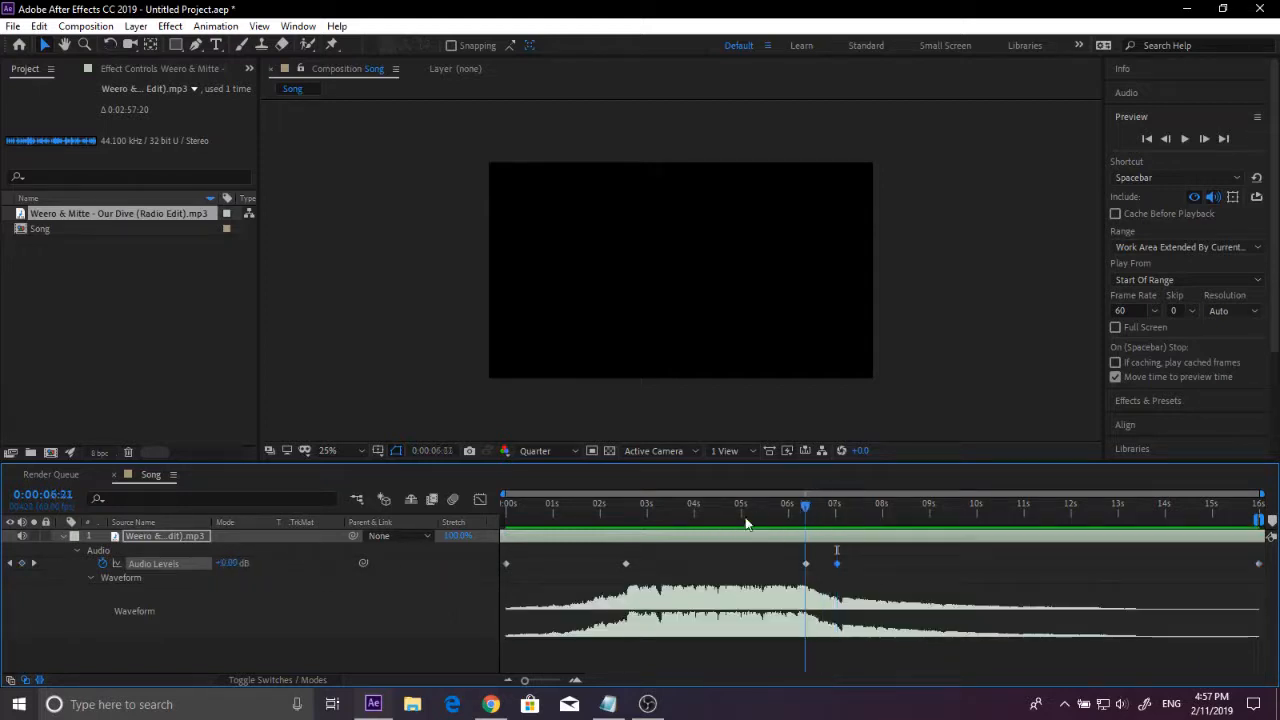
{"action": "key", "text": "space"}
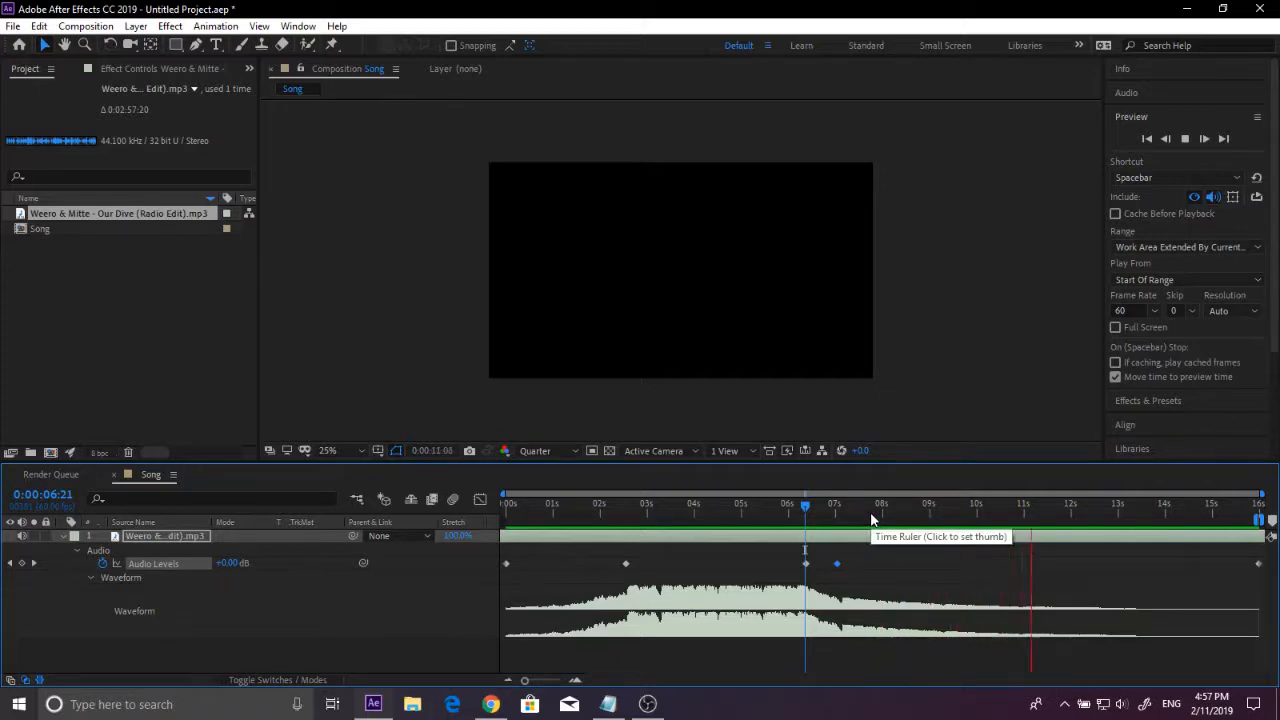
Step: Move the current time to 0:00:11:00, the intended new end point in the song's fade-out
{"action": "left_click", "coordinate": [1020, 512]}
{"action": "left_click_drag", "start_coordinate": [1020, 512], "coordinate": [1024, 518]}
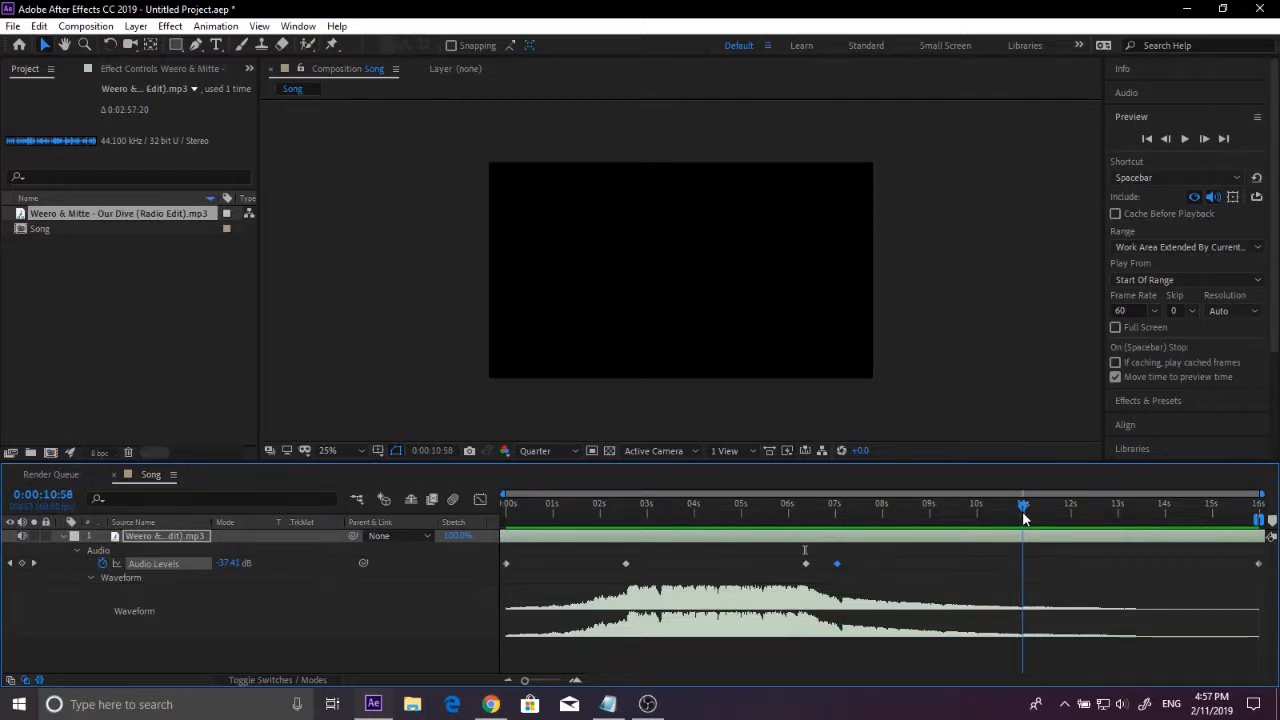
{"action": "left_click", "coordinate": [66, 490]}
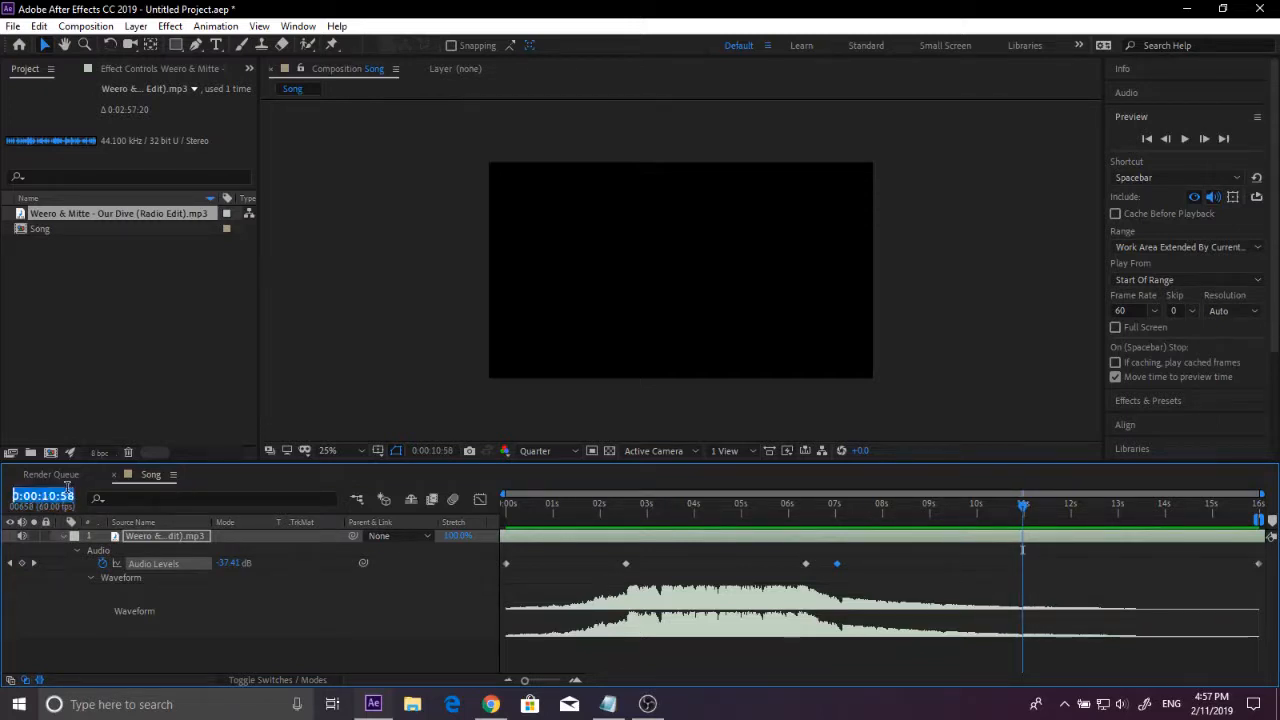
{"action": "type", "text": "1:1"}
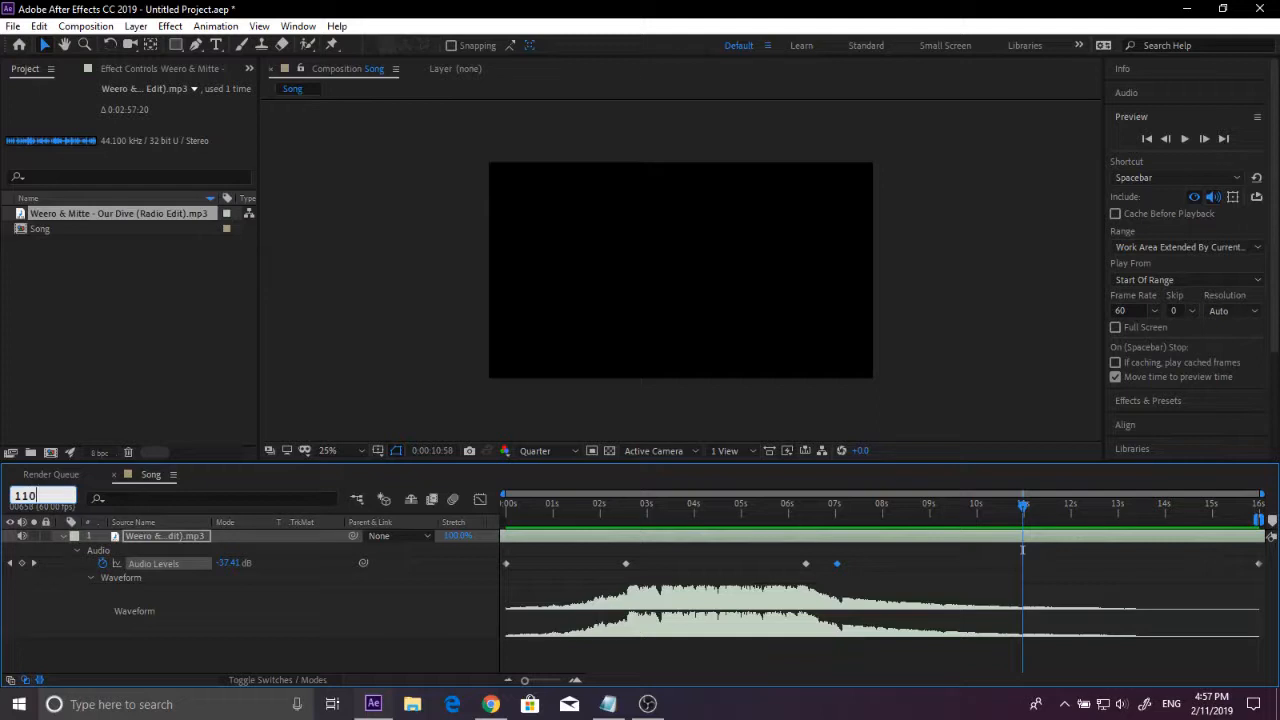
{"action": "type", "text": "0"}
{"action": "key", "text": "Return"}
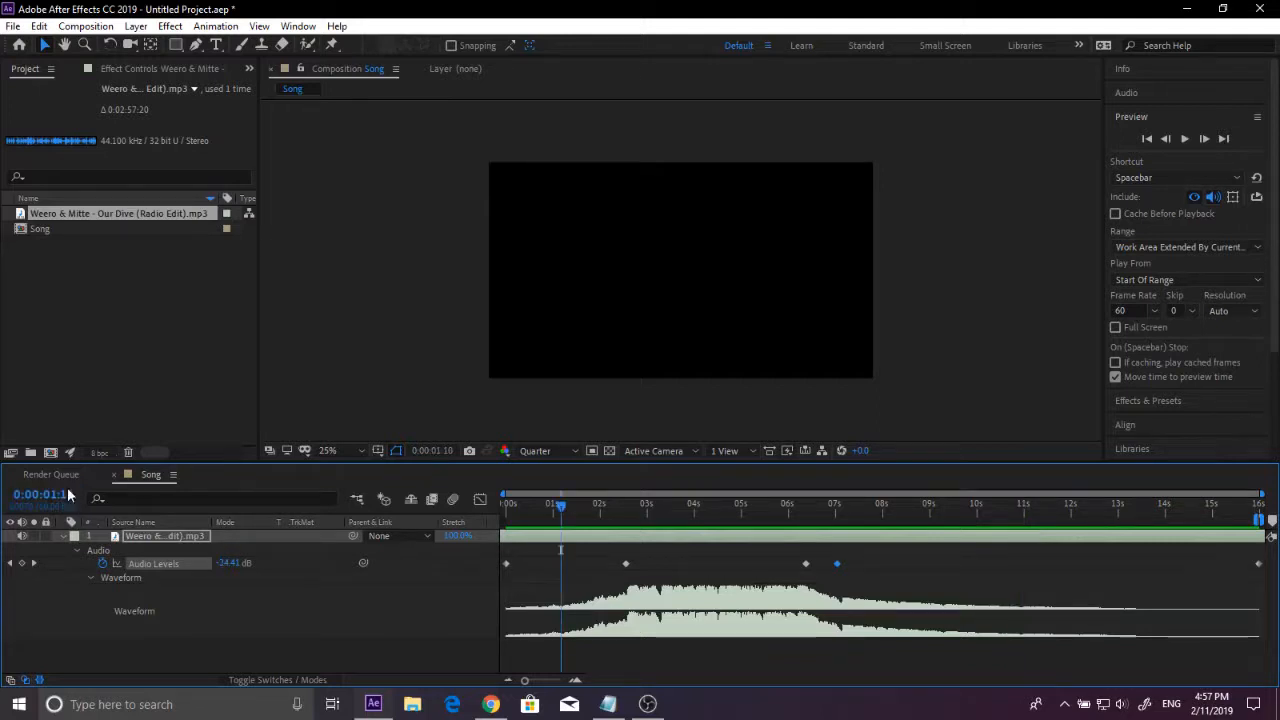
{"action": "left_click", "coordinate": [47, 494]}
{"action": "type", "text": "11"}
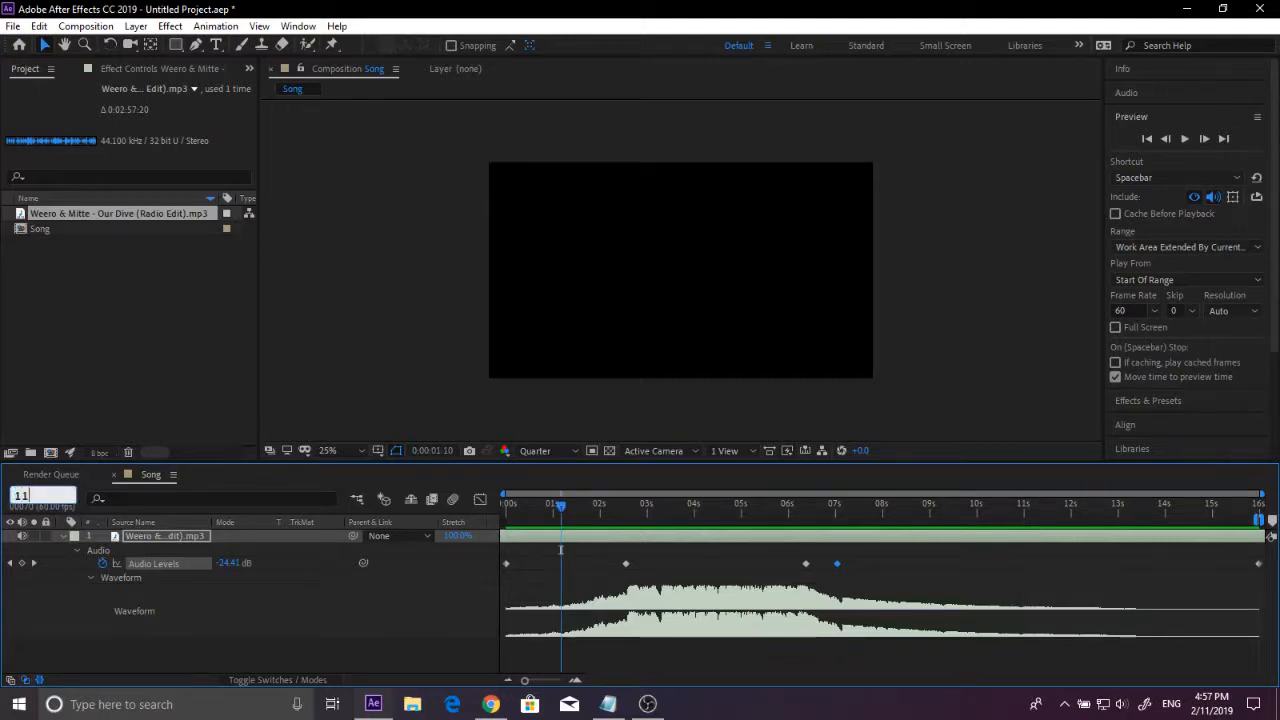
{"action": "type", "text": ":00"}
{"action": "key", "text": "Return"}
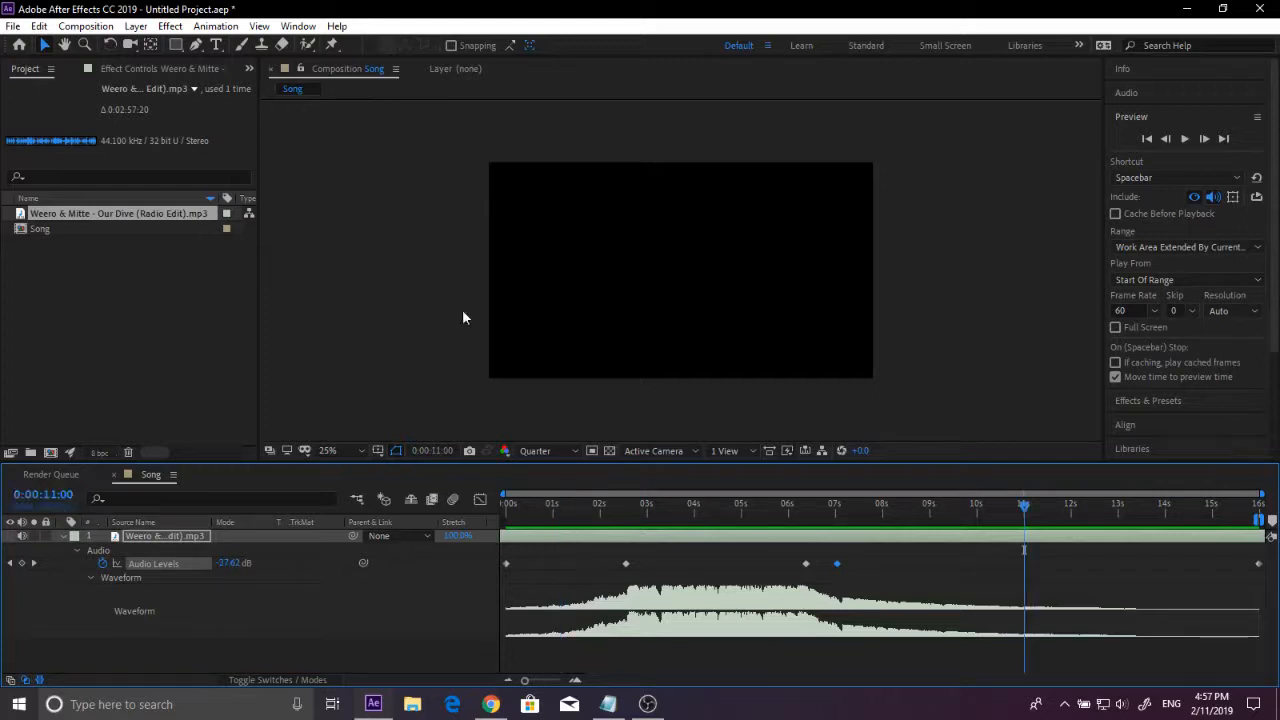
Step: Shorten the Song composition's duration to 0:00:11:00 and preview it from the start
{"action": "left_click", "coordinate": [171, 475]}
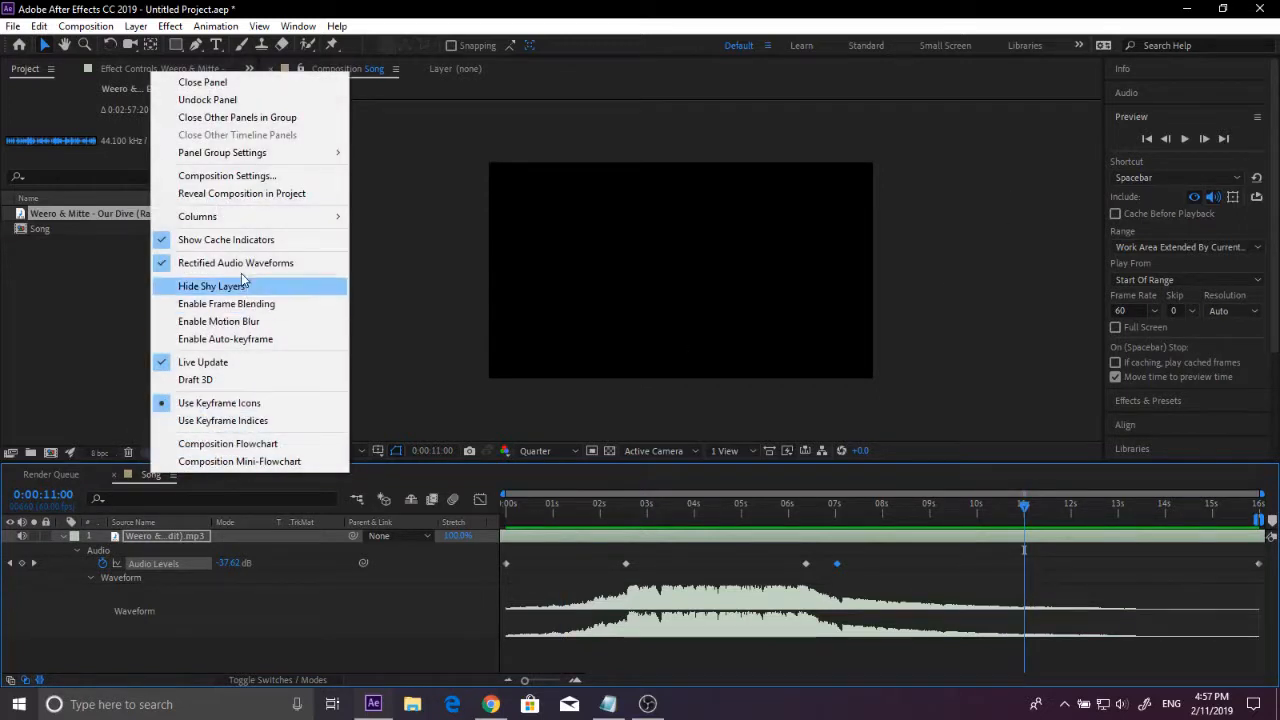
{"action": "left_click", "coordinate": [210, 175]}
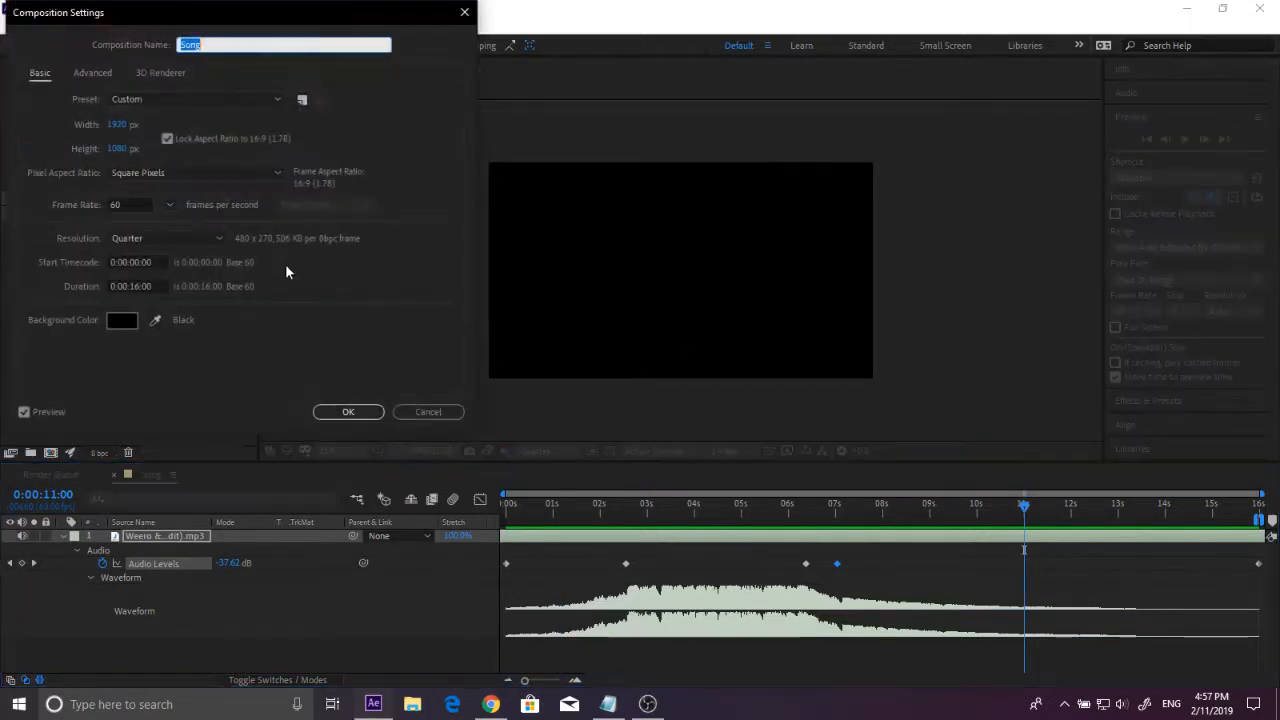
{"action": "left_click", "coordinate": [137, 285]}
{"action": "type", "text": "1100"}
{"action": "key", "text": "Return"}
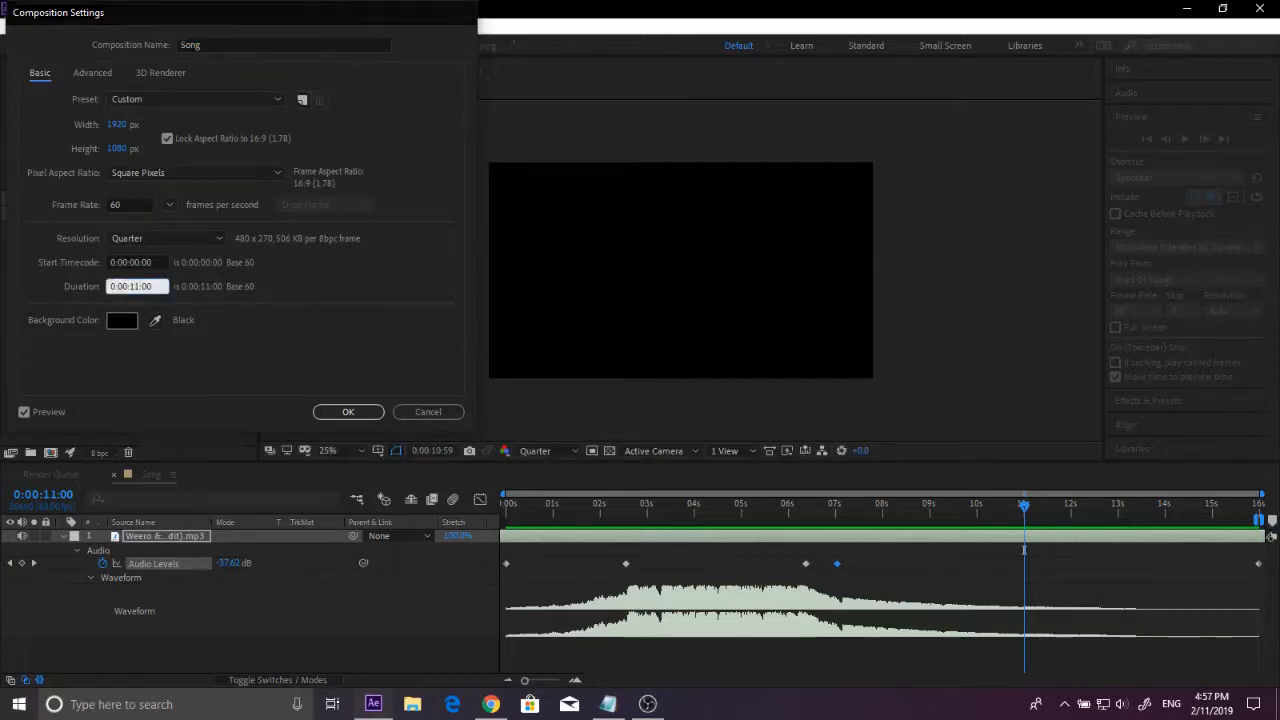
{"action": "key", "text": "Home"}
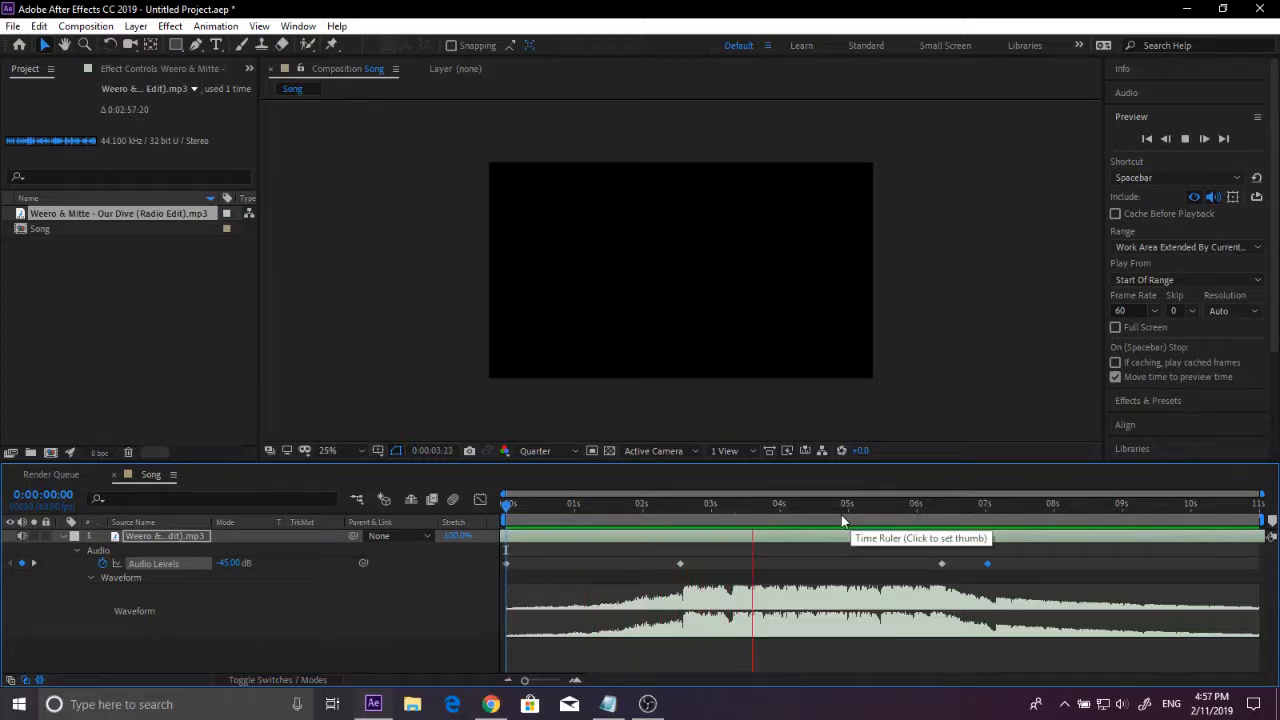
Step: Move the last visible Audio Levels keyframe to 0:00:10:57 near the composition's end and set it to -70 dB
{"action": "key", "text": "End"}
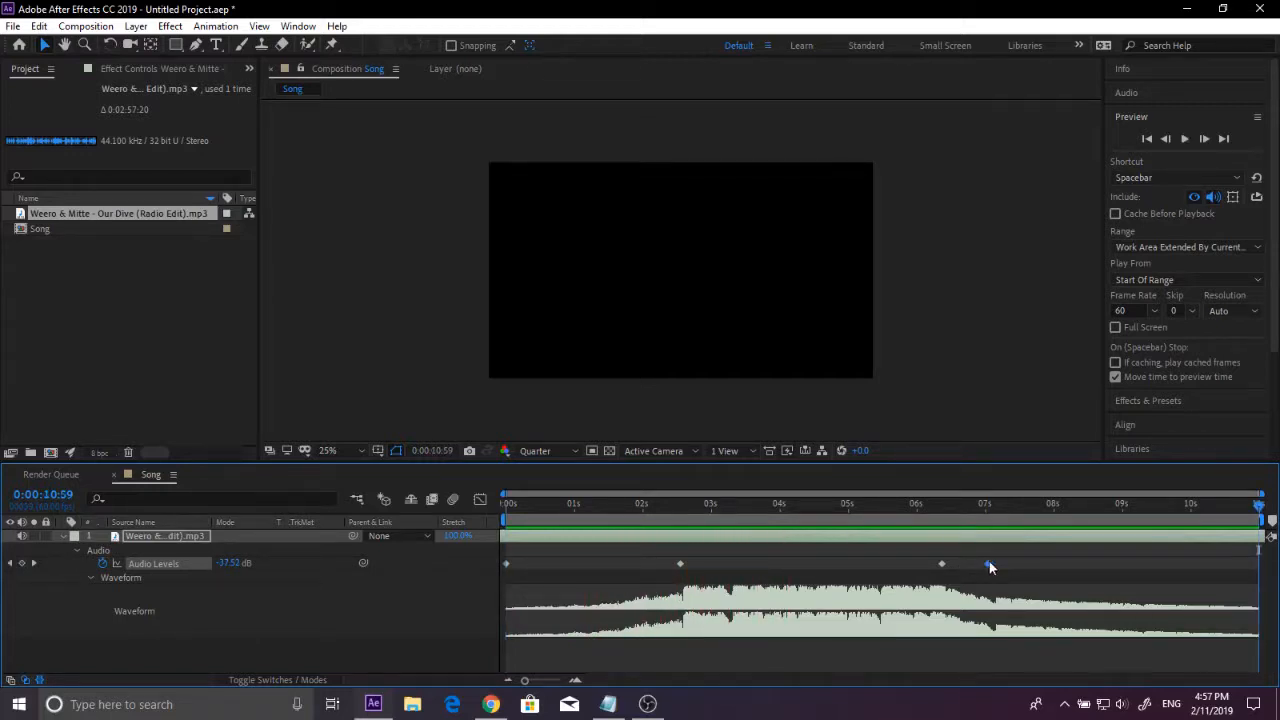
{"action": "left_click_drag", "start_coordinate": [990, 567], "coordinate": [1260, 582]}
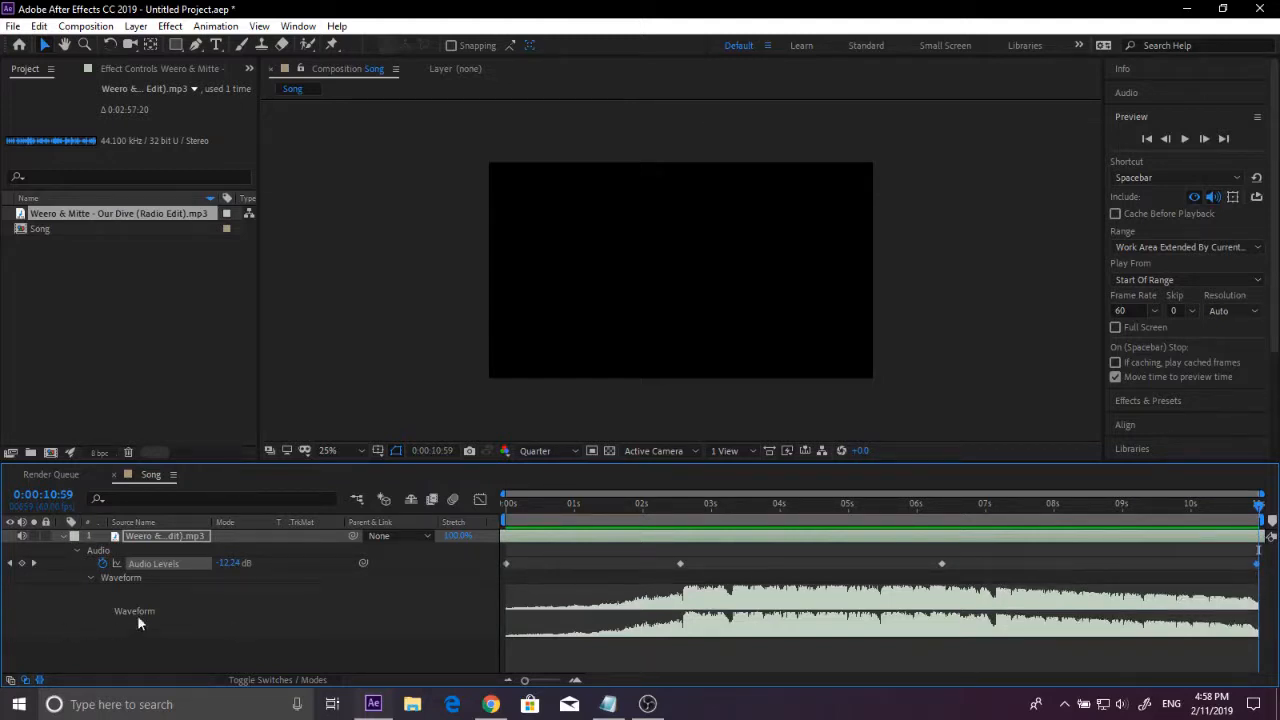
{"action": "left_click_drag", "start_coordinate": [1238, 527], "coordinate": [1254, 527]}
{"action": "left_click", "coordinate": [233, 563]}
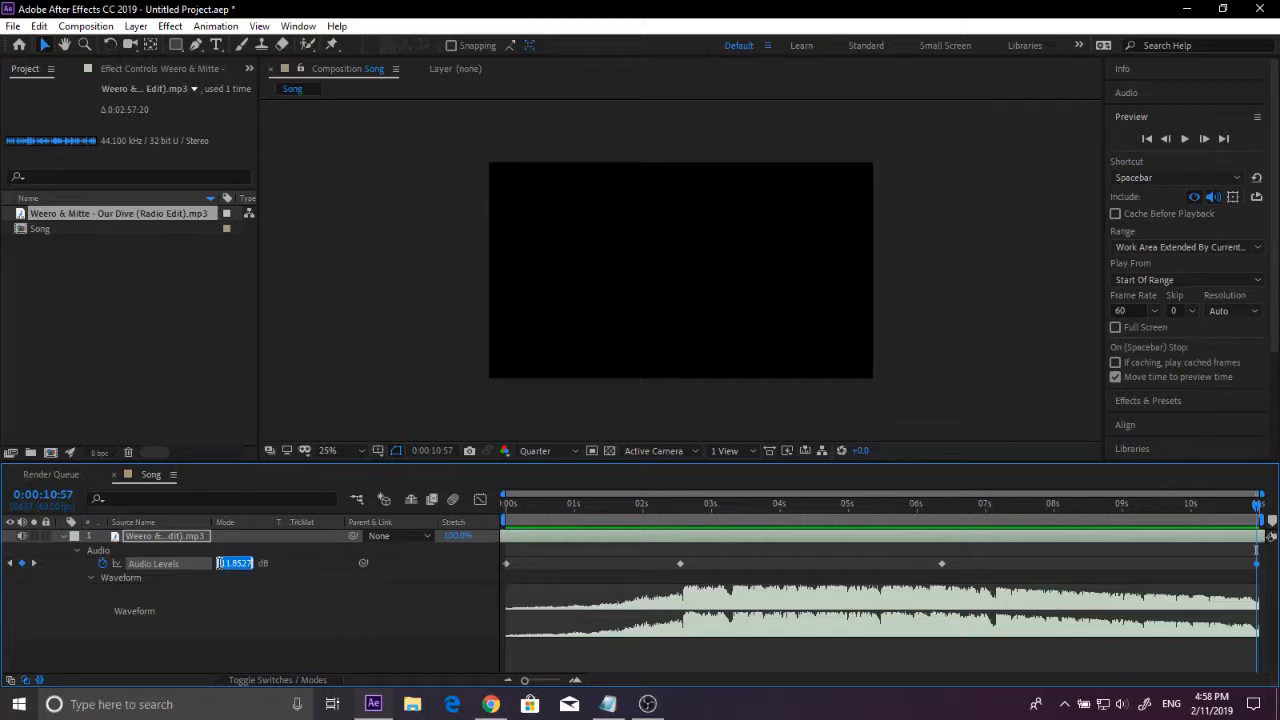
{"action": "type", "text": "-45"}
{"action": "key", "text": "Return"}
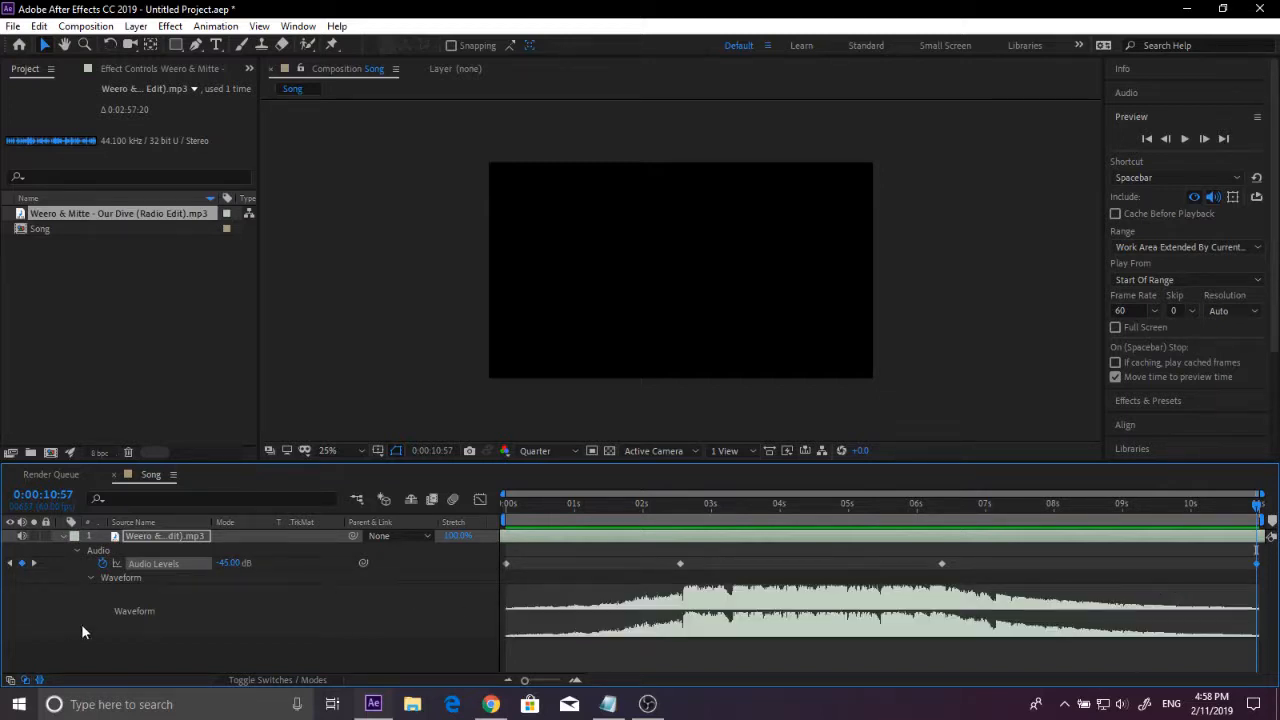
{"action": "left_click", "coordinate": [230, 563]}
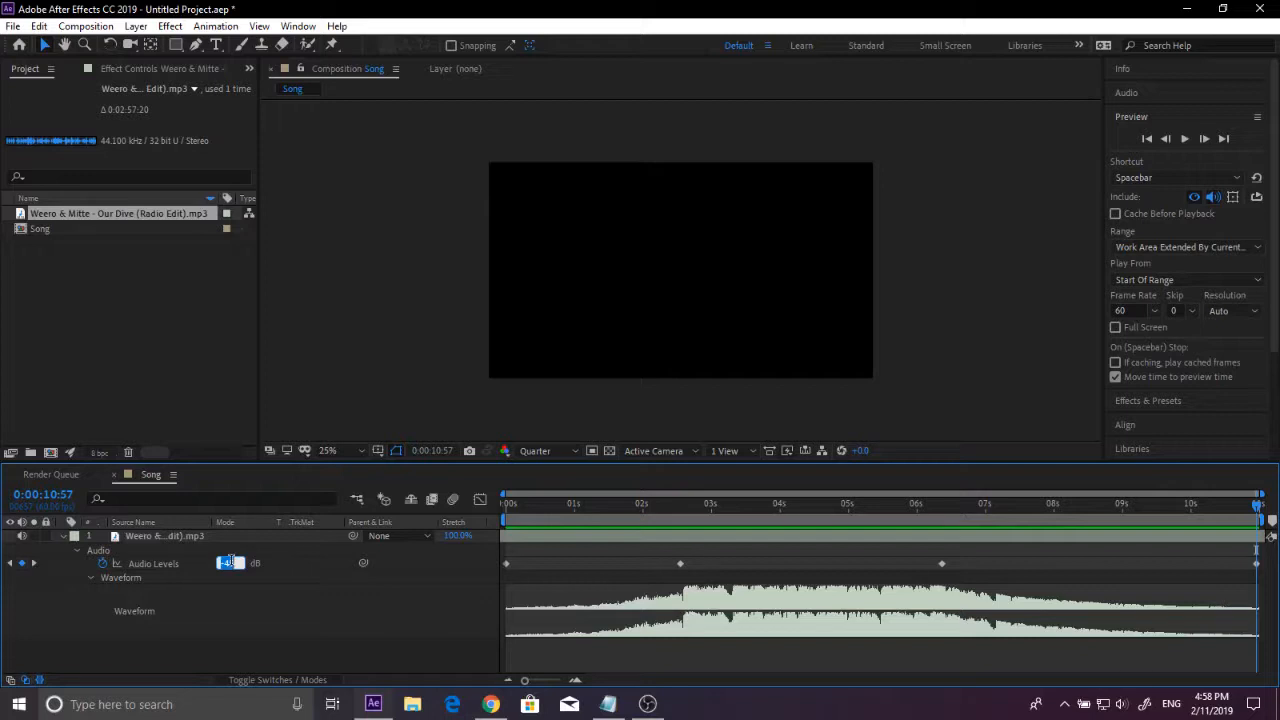
{"action": "type", "text": "-70"}
{"action": "key", "text": "Return"}
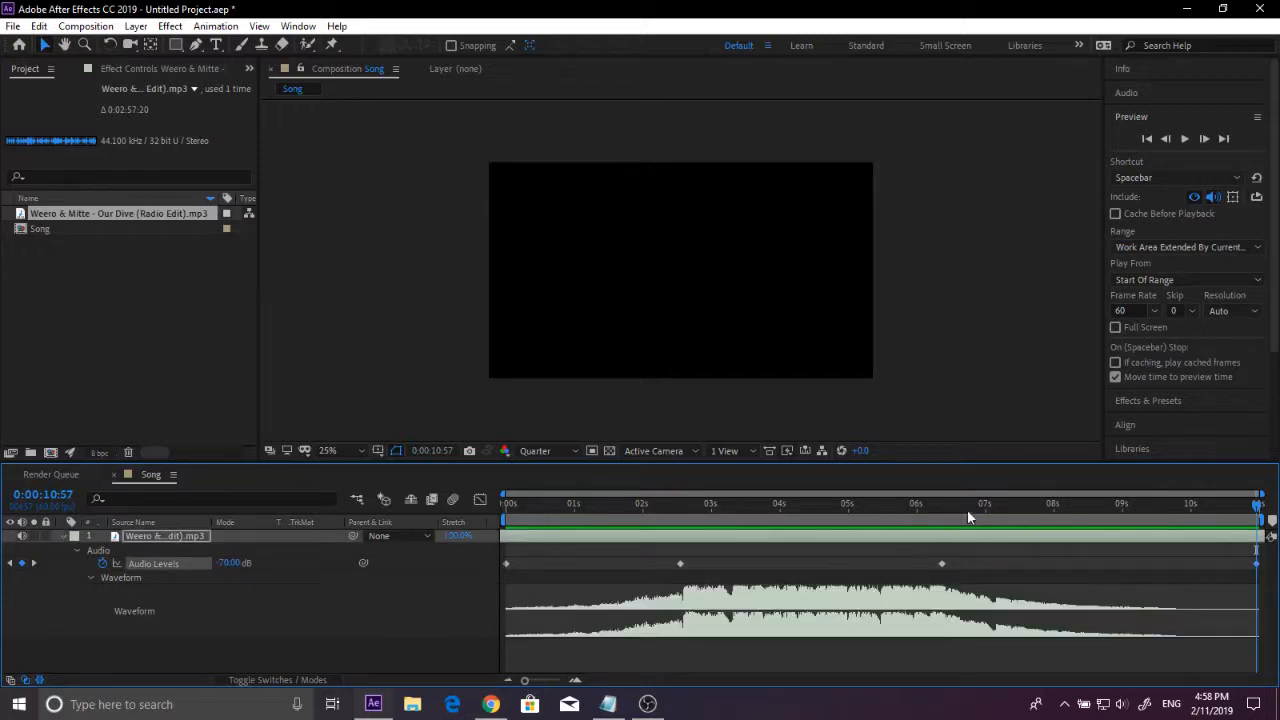
Step: Lower Audio Levels to -18.11 dB at 0:00:06:46 for a steeper fade-out, then return to the composition's start
{"action": "left_click", "coordinate": [968, 517]}
{"action": "left_click_drag", "start_coordinate": [216, 568], "coordinate": [229, 569]}
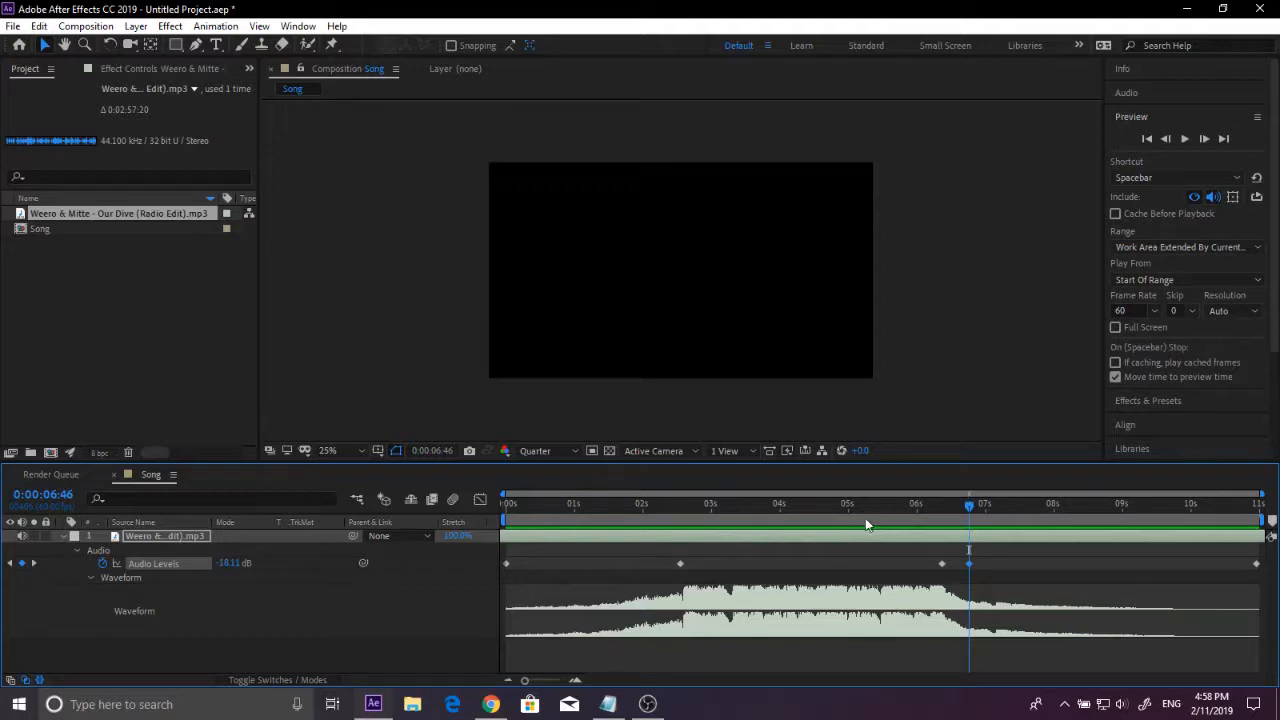
{"action": "key", "text": "Home"}
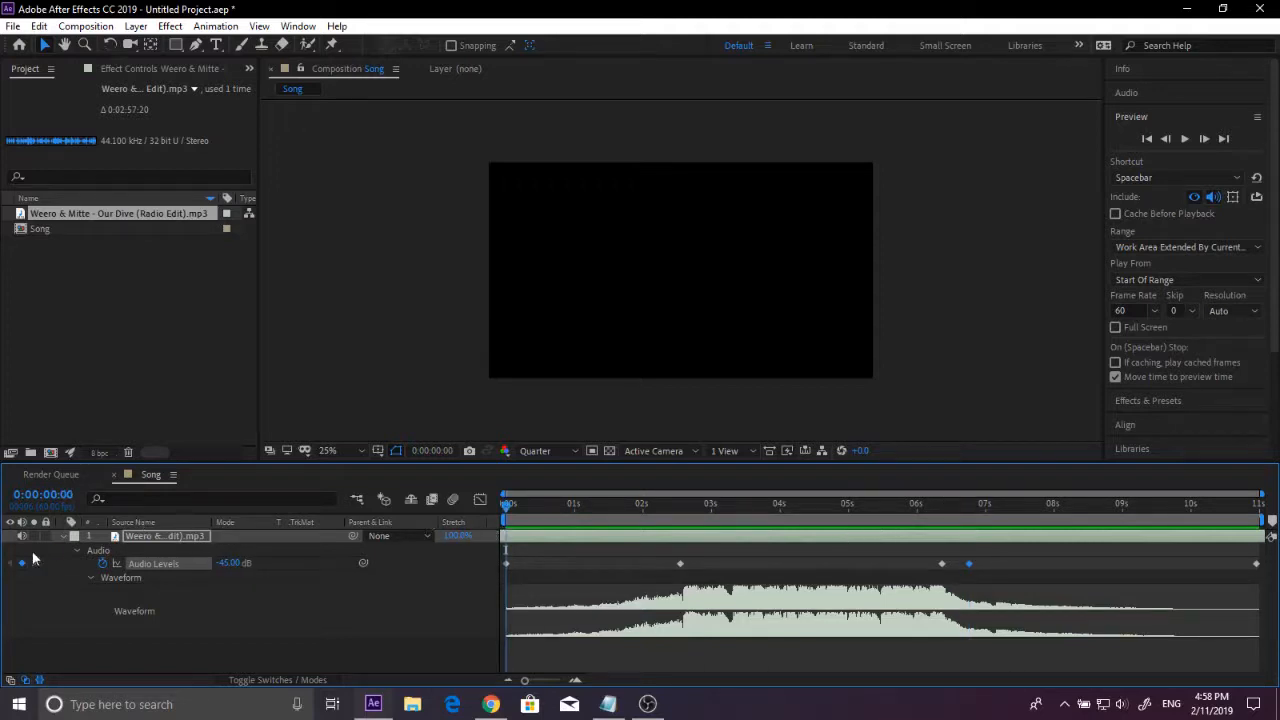
Step: Collapse the song layer and convert its audio to keyframes with the Keyframe Assistant
{"action": "left_click", "coordinate": [62, 536]}
{"action": "right_click", "coordinate": [180, 535]}
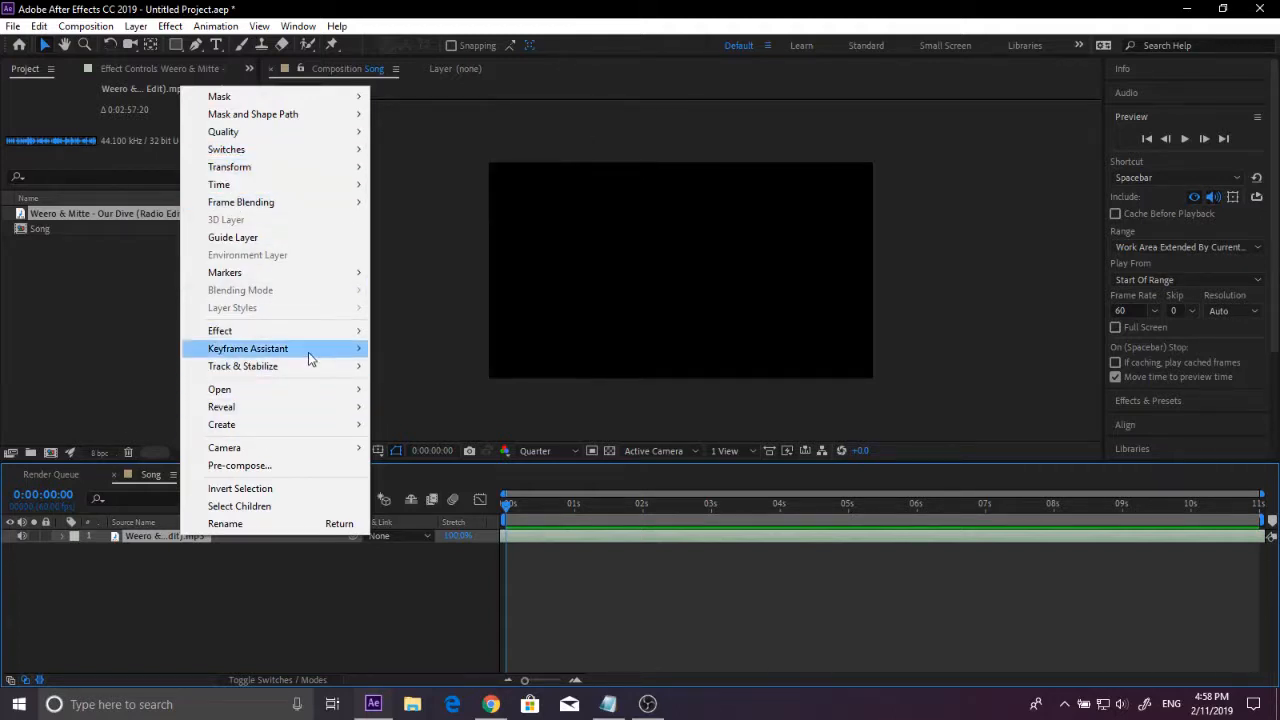
{"action": "mouse_move", "coordinate": [308, 350]}
{"action": "left_click", "coordinate": [420, 356]}
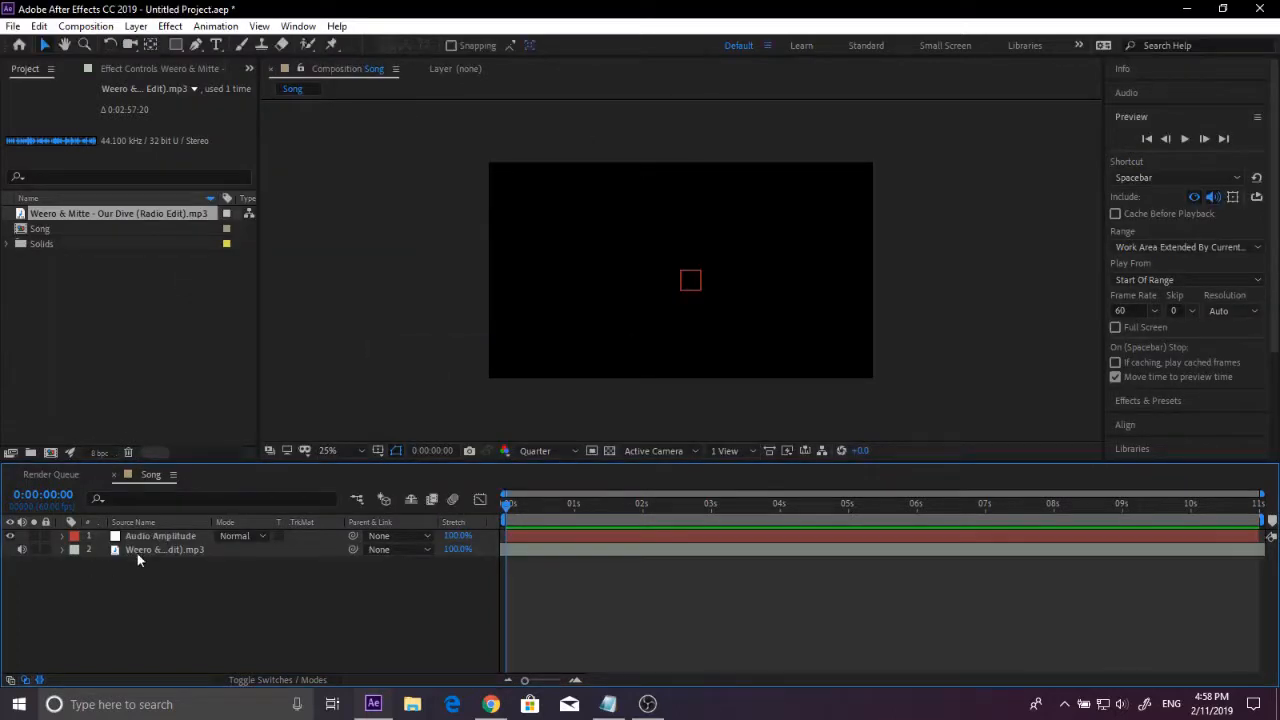
Step: Delete the Right Channel and Left Channel effects from the Audio Amplitude layer
{"action": "left_click", "coordinate": [165, 538]}
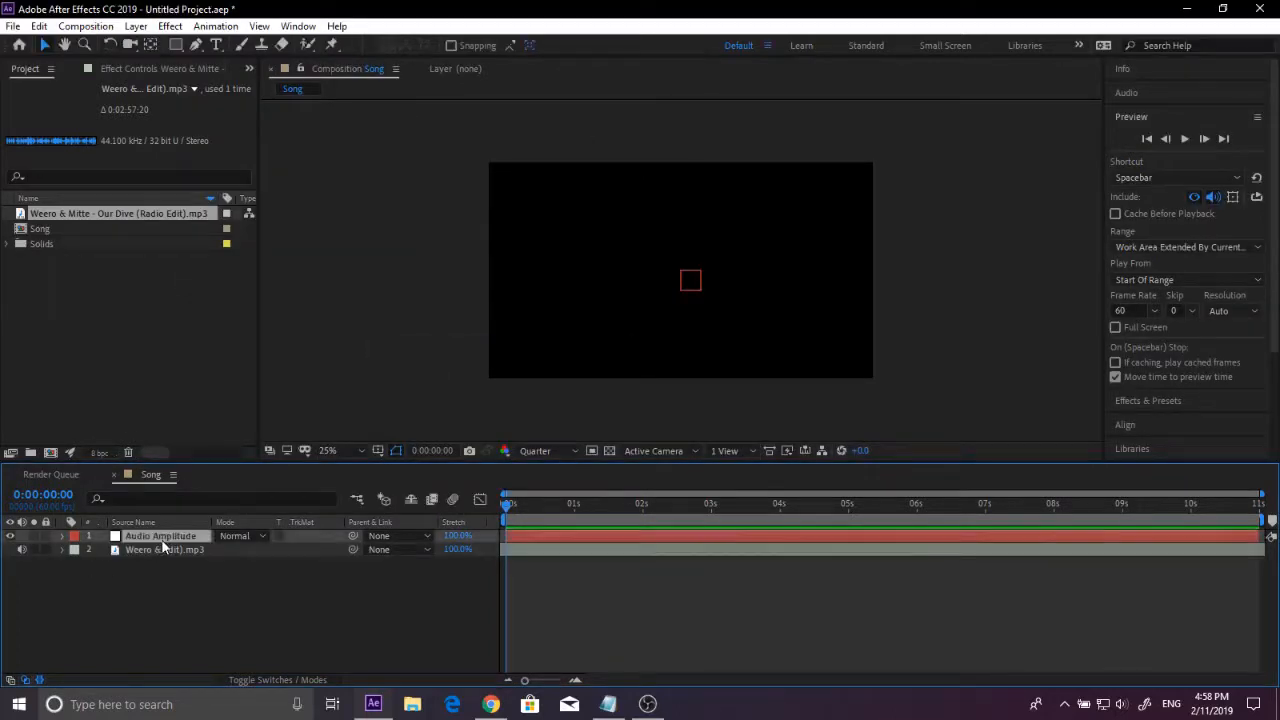
{"action": "left_click", "coordinate": [62, 536]}
{"action": "left_click", "coordinate": [76, 550]}
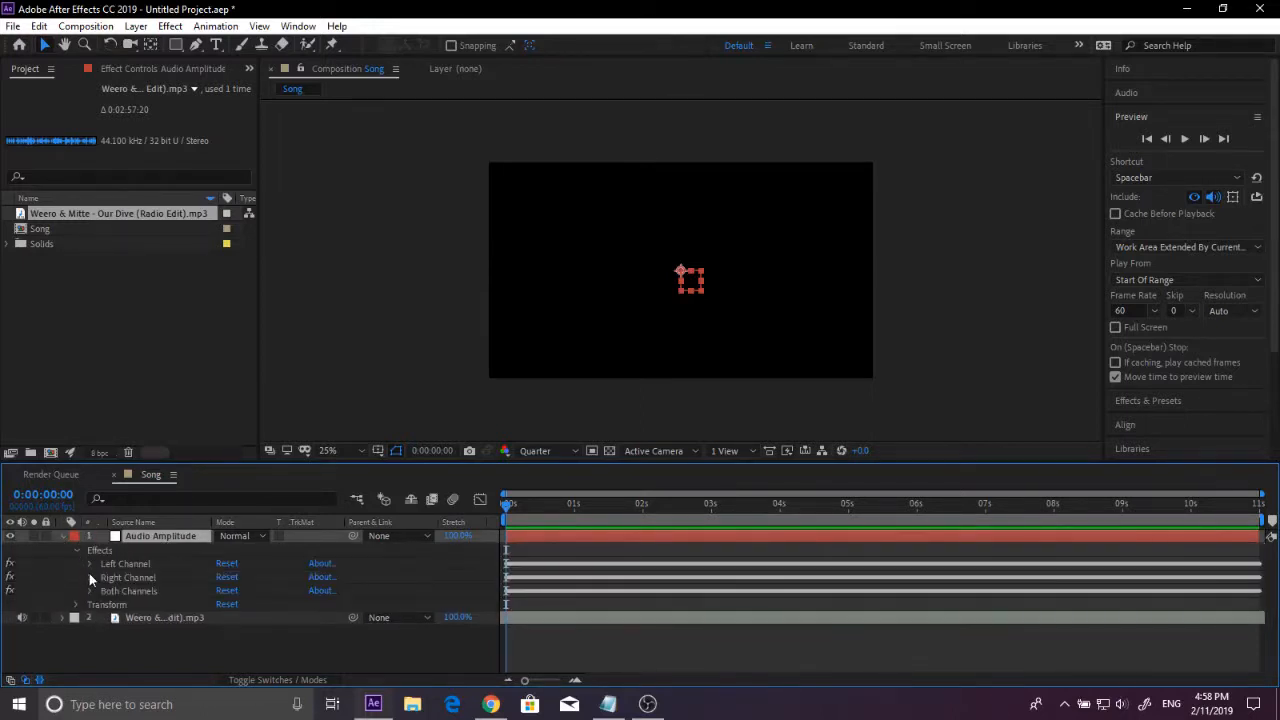
{"action": "left_click", "coordinate": [140, 578]}
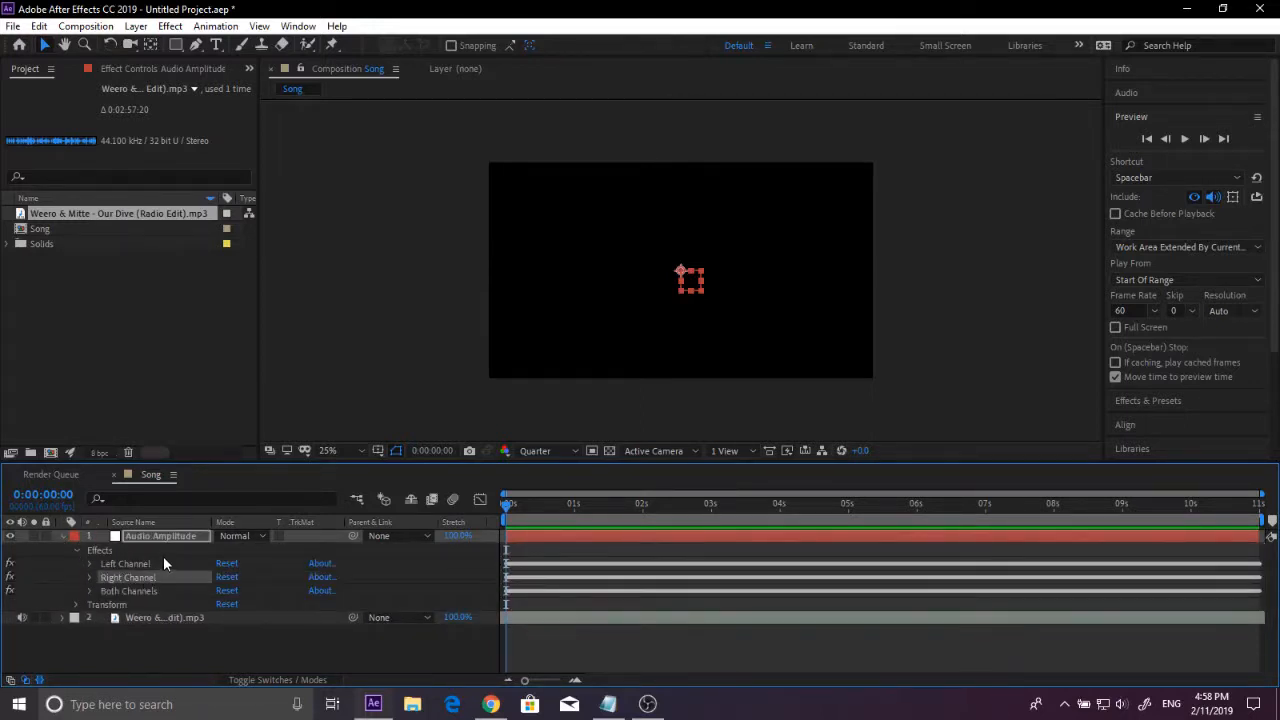
{"action": "key", "text": "Delete"}
{"action": "left_click", "coordinate": [146, 566]}
{"action": "key", "text": "Delete"}
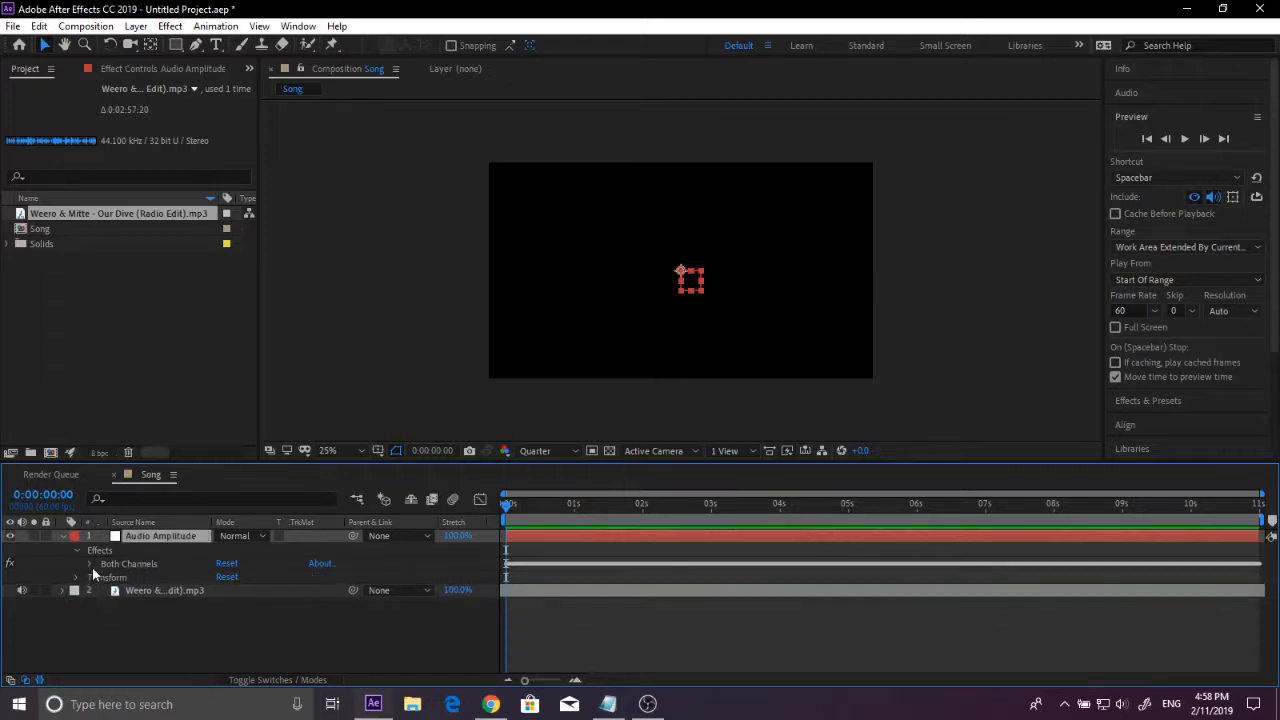
Step: Examine the per-frame keyframes of the Both Channels slider and how its value changes as the song plays
{"action": "left_click", "coordinate": [90, 565]}
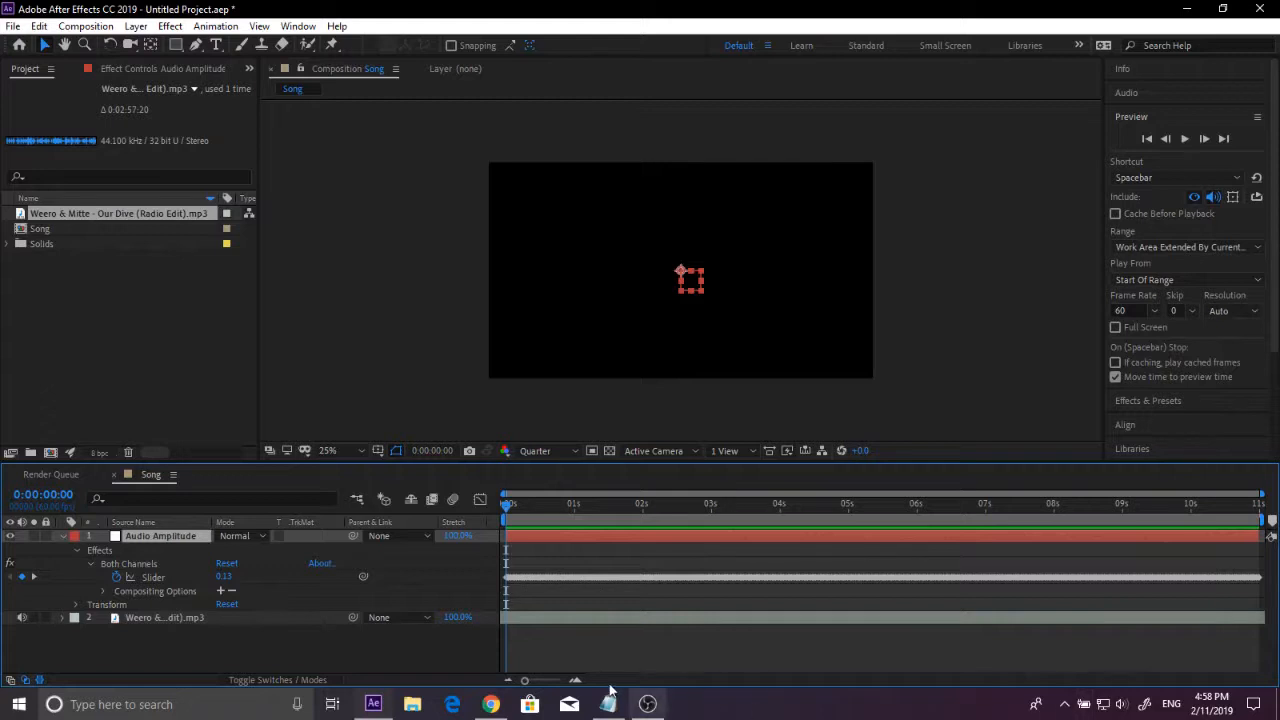
{"action": "left_click", "coordinate": [576, 681]}
{"action": "left_click", "coordinate": [576, 681]}
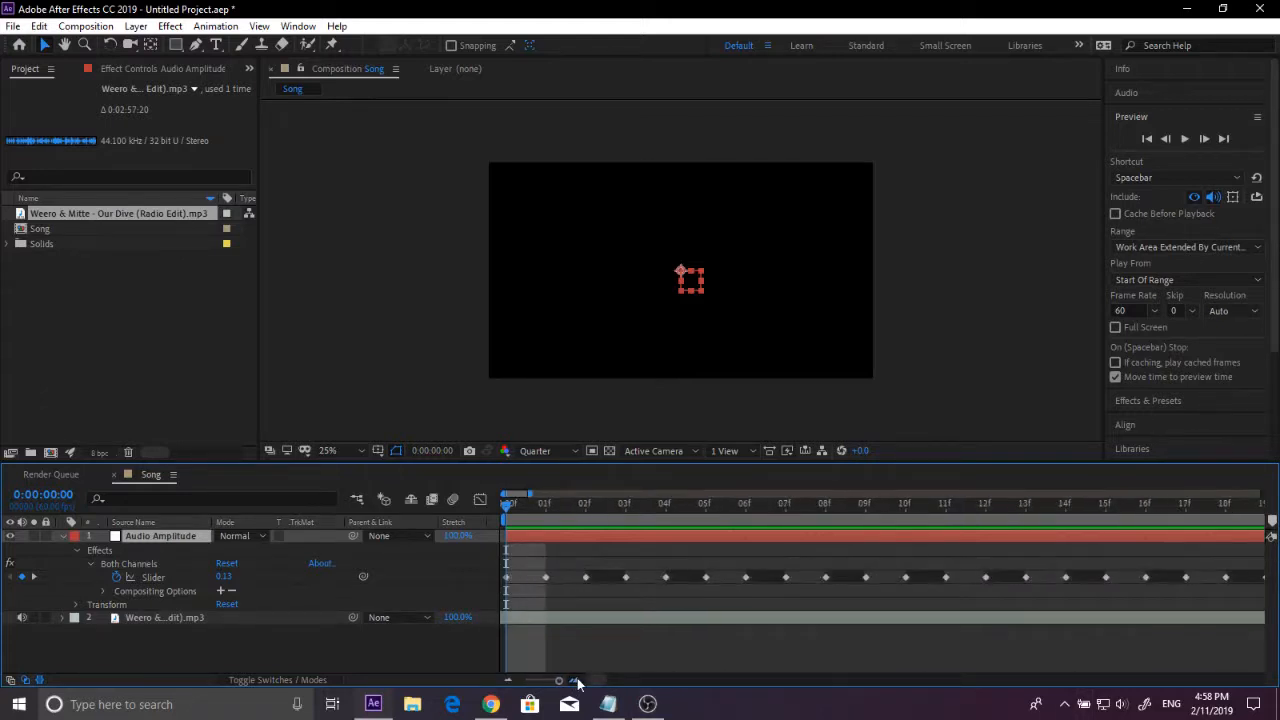
{"action": "left_click", "coordinate": [547, 510]}
{"action": "key", "text": "space"}
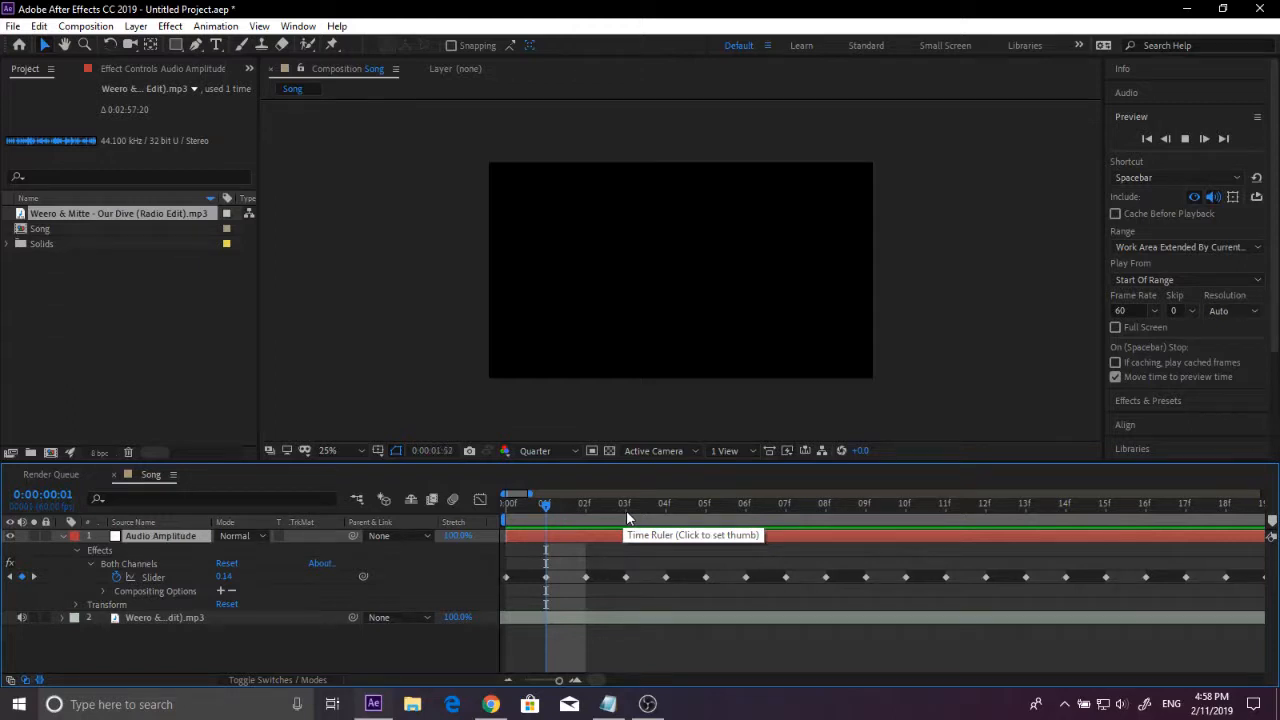
{"action": "key", "text": "space"}
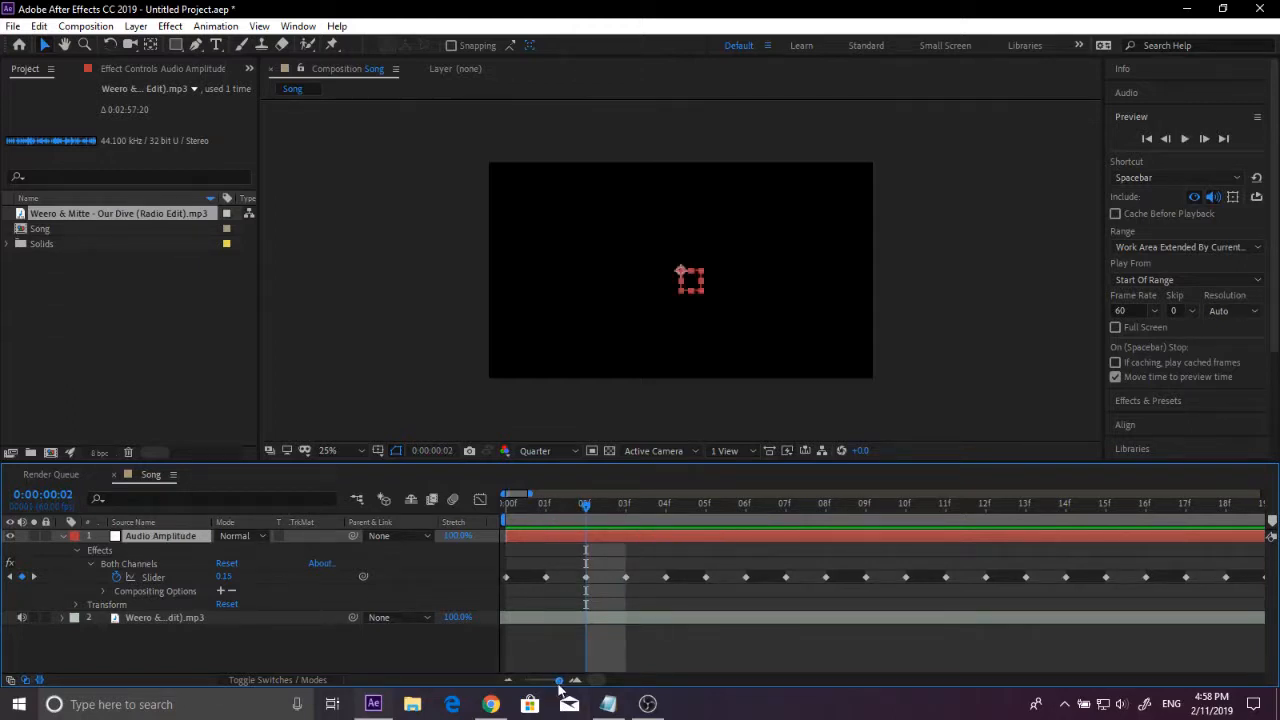
{"action": "left_click_drag", "start_coordinate": [559, 681], "coordinate": [524, 684]}
{"action": "key", "text": "space"}
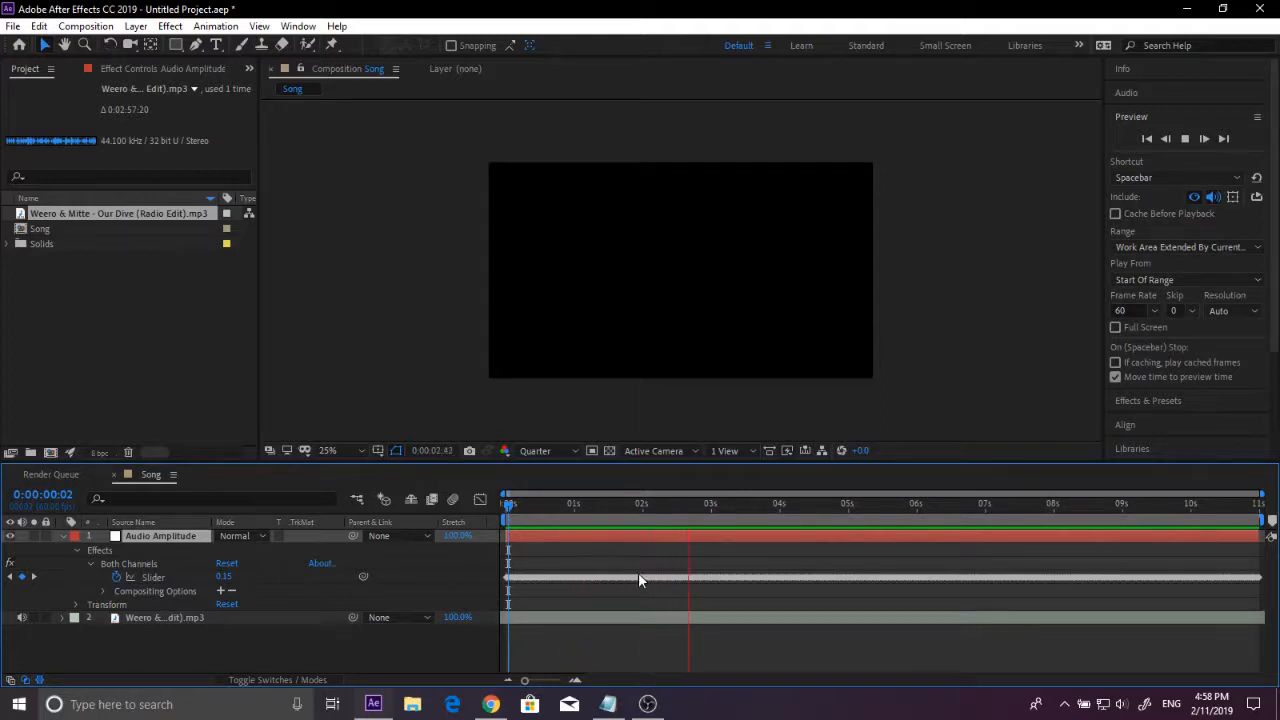
{"action": "left_click_drag", "start_coordinate": [738, 522], "coordinate": [587, 520]}
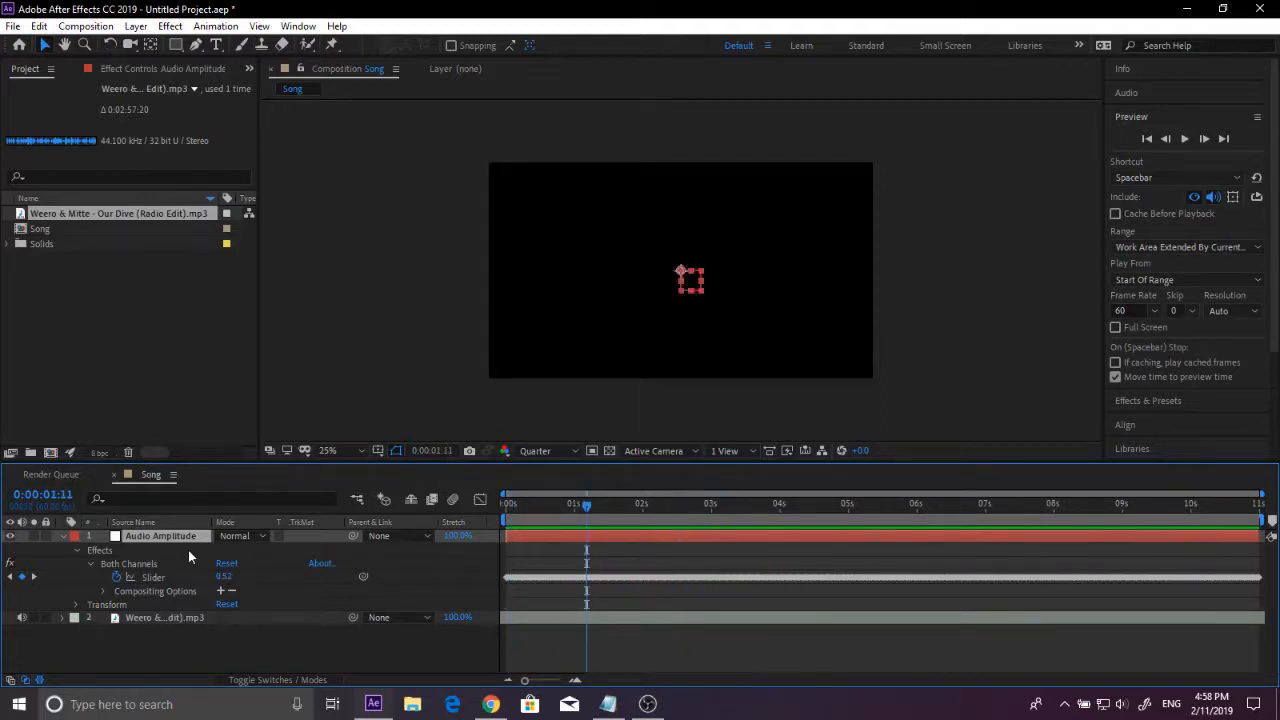
Step: Delete the Audio Amplitude layer from the Song composition
{"action": "left_click", "coordinate": [89, 559]}
{"action": "key", "text": "Delete"}
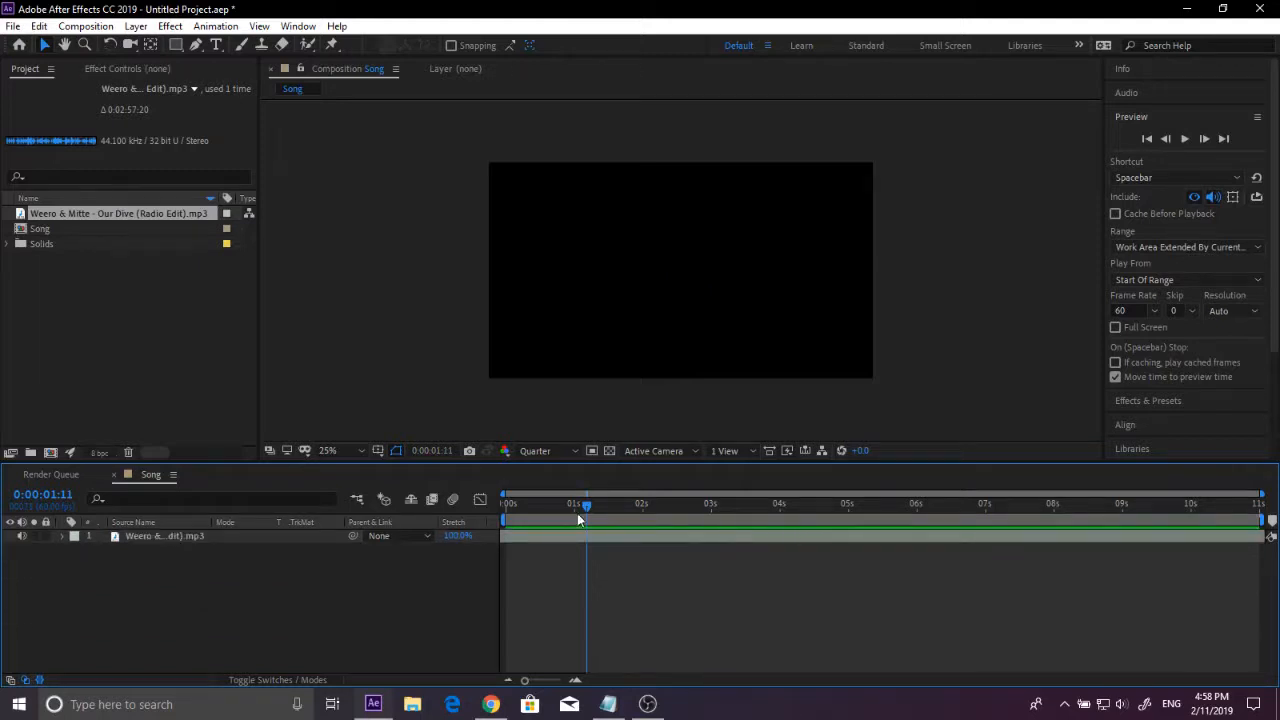
Step: Show the song layer's audio waveform and check the timing of the drop and the composition's end along it
{"action": "left_click", "coordinate": [138, 537]}
{"action": "key", "text": "l"}
{"action": "key", "text": "l"}
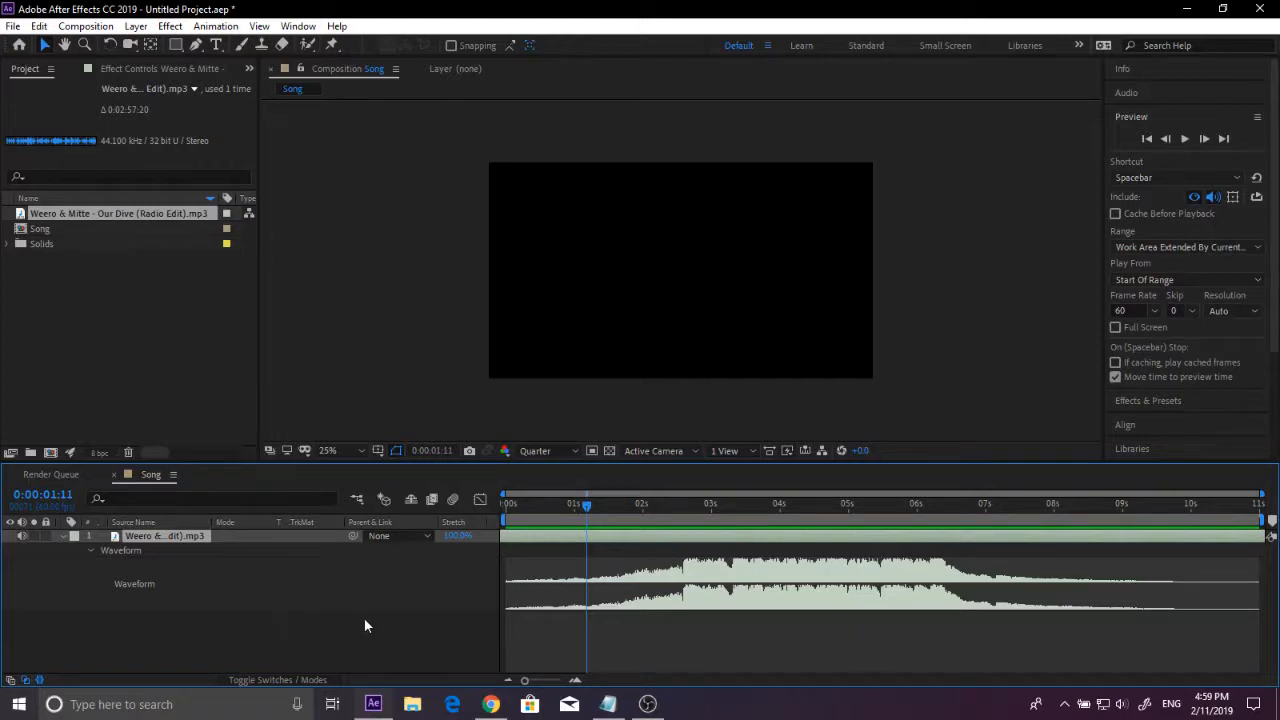
{"action": "left_click", "coordinate": [575, 681]}
{"action": "left_click", "coordinate": [575, 681]}
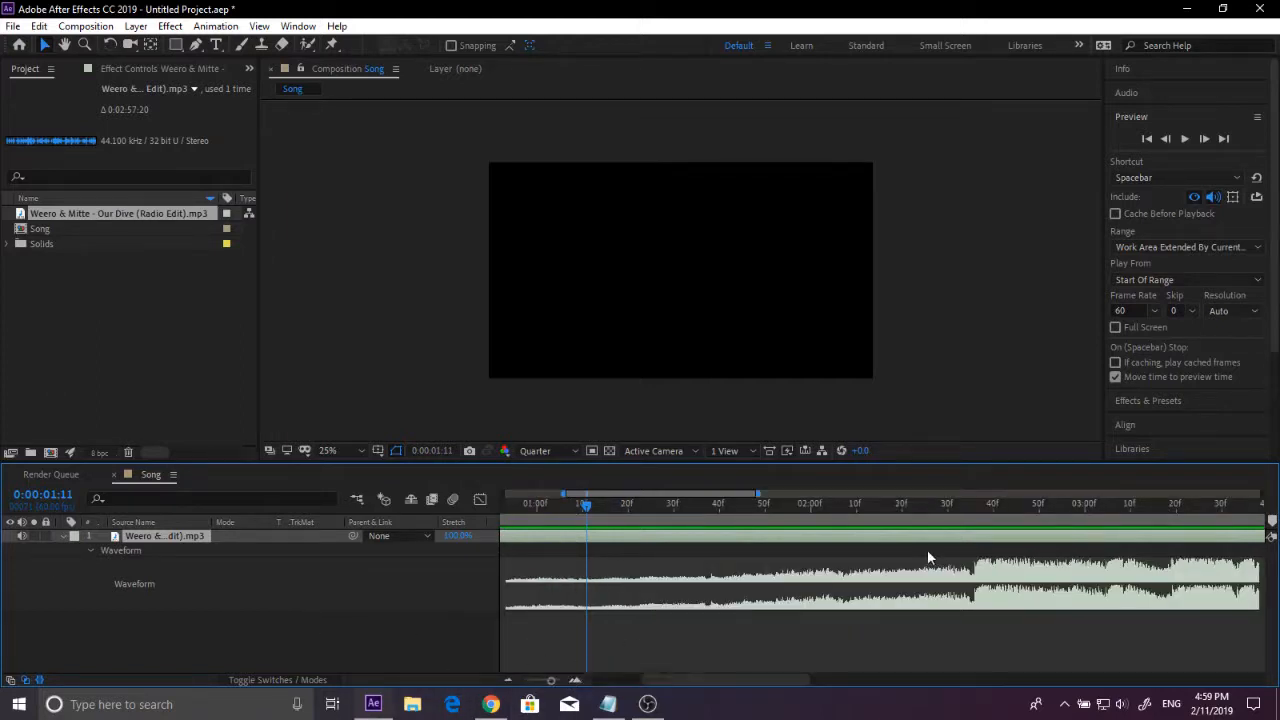
{"action": "left_click_drag", "start_coordinate": [966, 518], "coordinate": [975, 518]}
{"action": "left_click_drag", "start_coordinate": [551, 681], "coordinate": [464, 663]}
{"action": "key", "text": "End"}
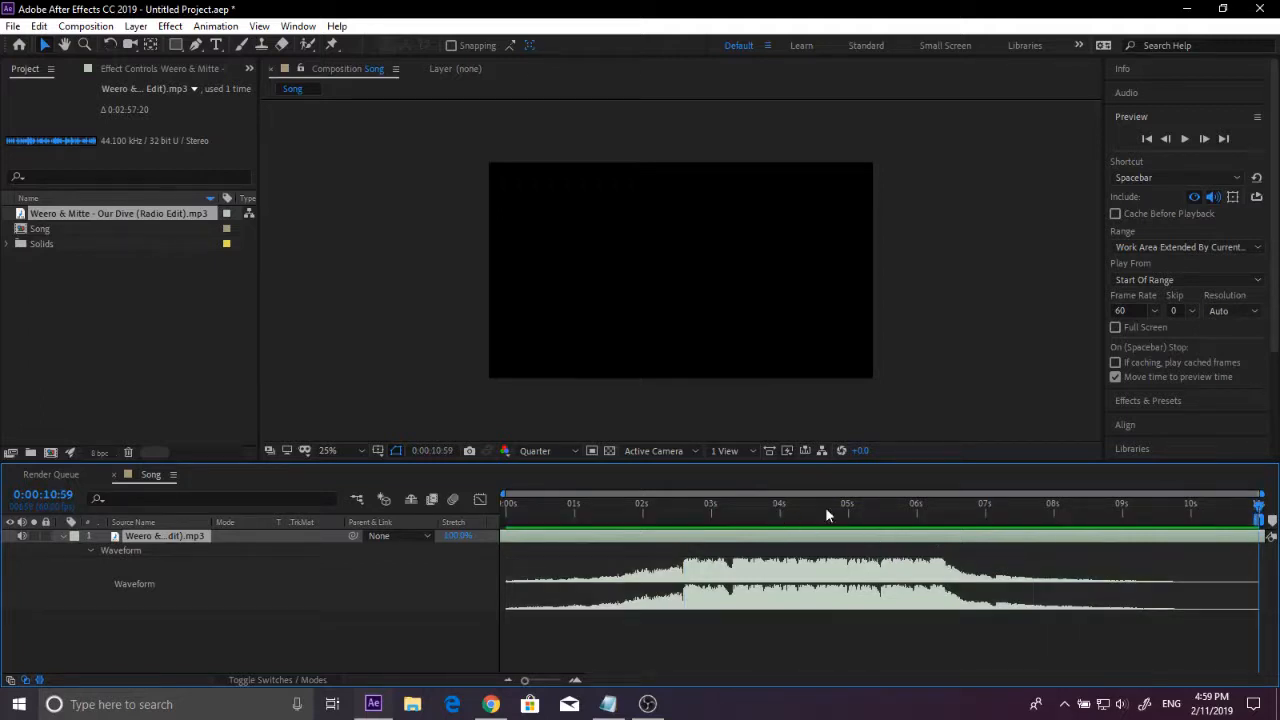
{"action": "left_click", "coordinate": [652, 508]}
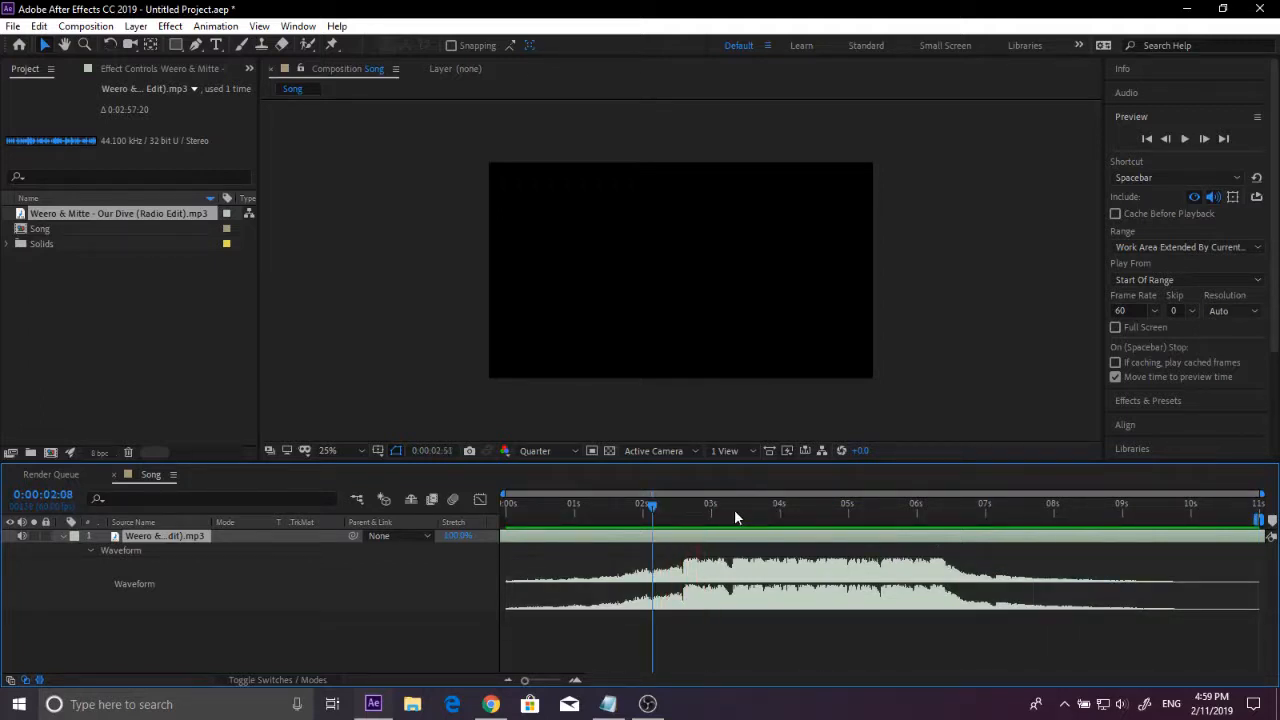
Step: Find the drop on the song's waveform and add a composition marker there at 0:00:02:36
{"action": "left_click", "coordinate": [734, 509]}
{"action": "left_click_drag", "start_coordinate": [740, 527], "coordinate": [686, 527]}
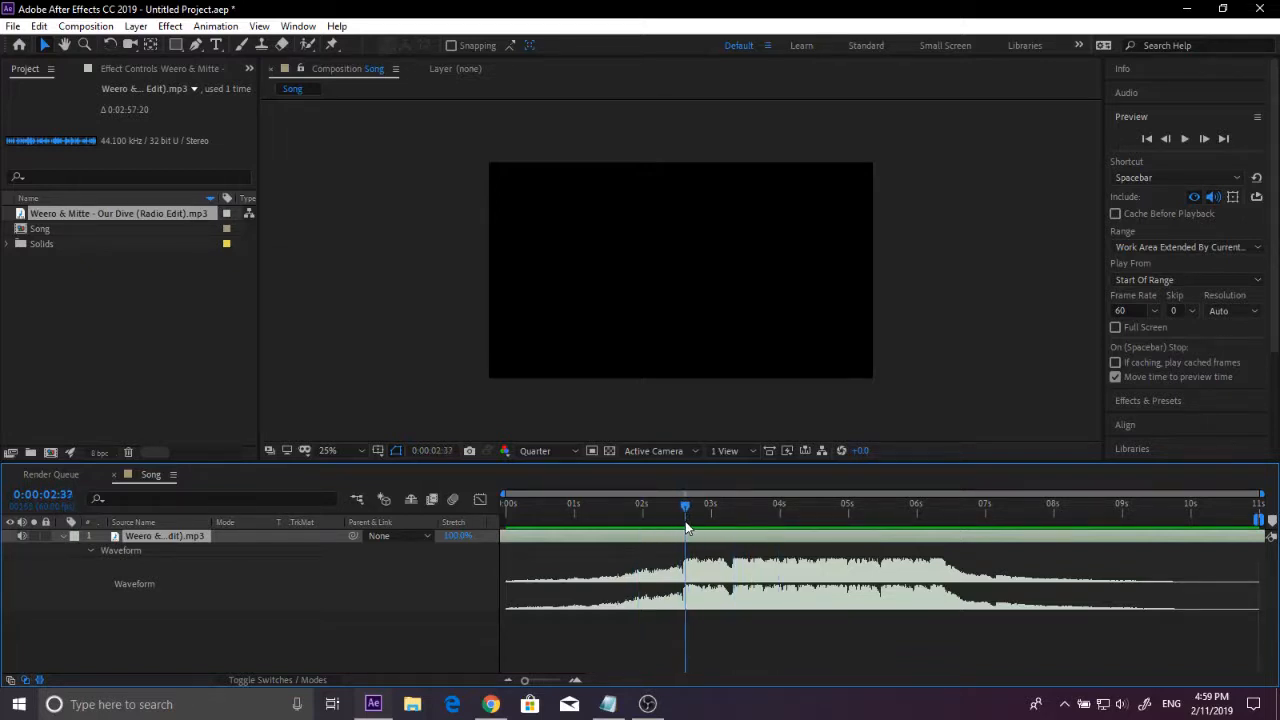
{"action": "left_click", "coordinate": [575, 681]}
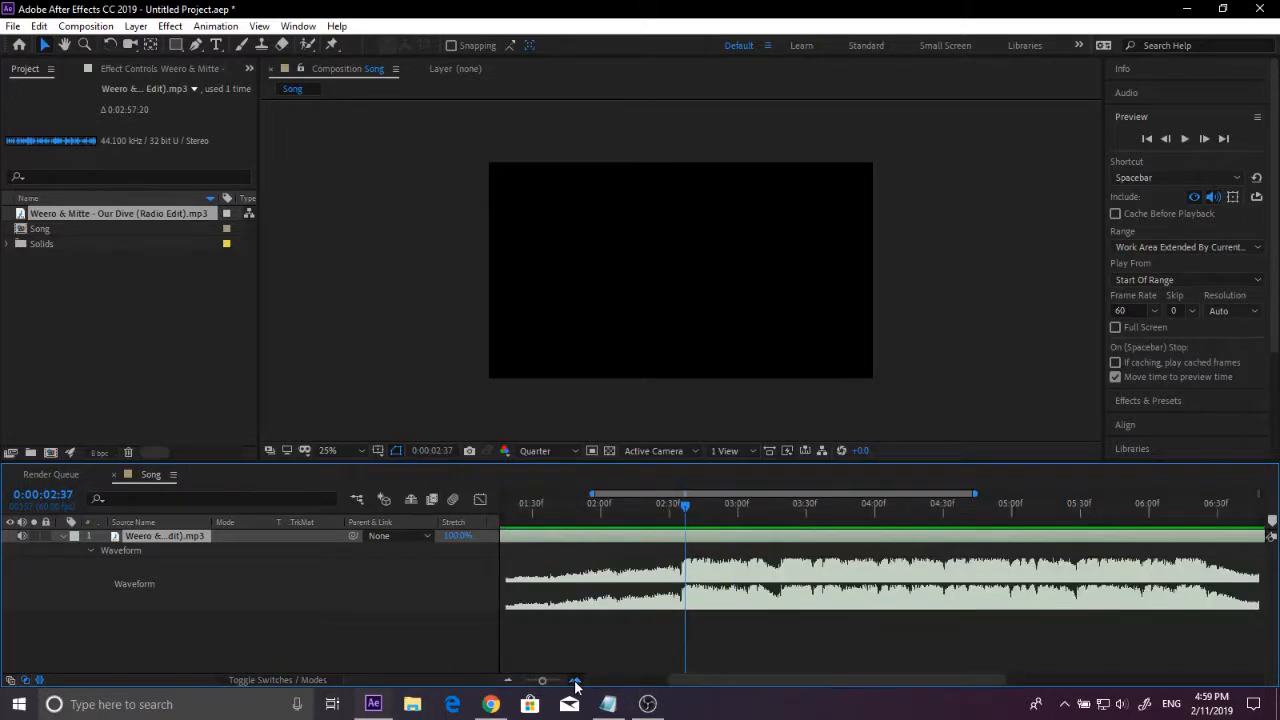
{"action": "left_click", "coordinate": [575, 681]}
{"action": "left_click_drag", "start_coordinate": [681, 506], "coordinate": [676, 509]}
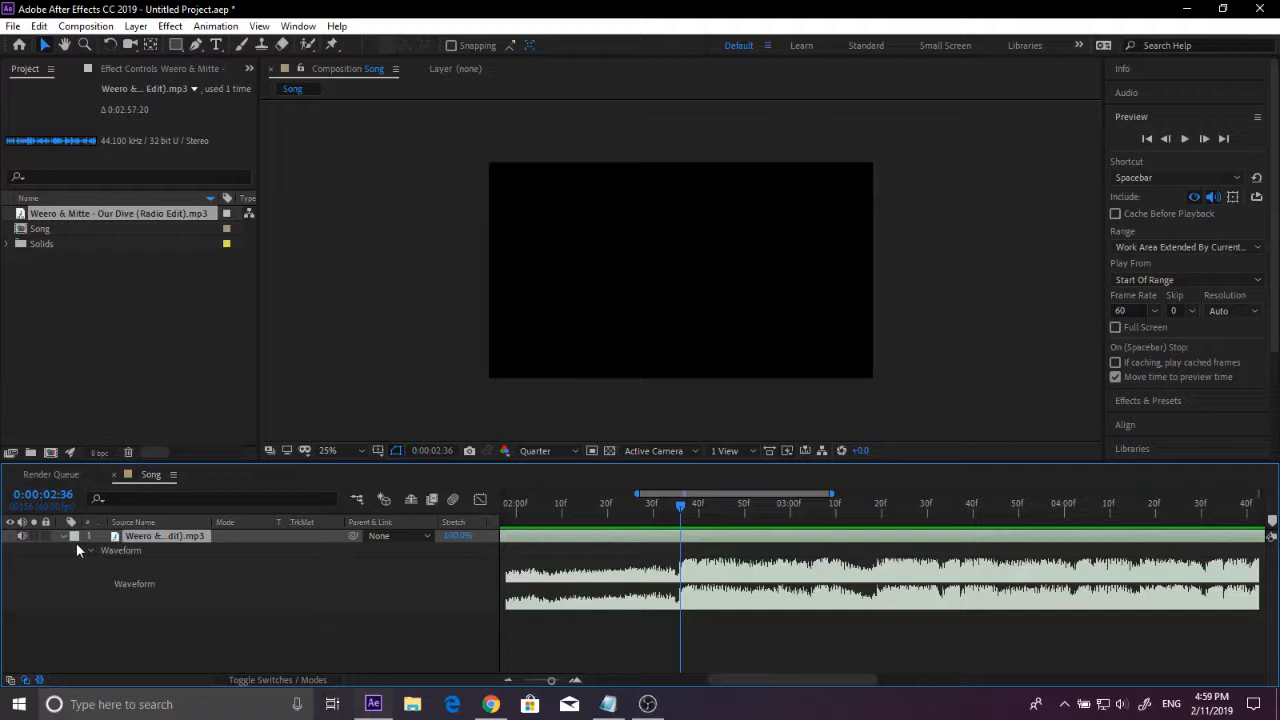
{"action": "left_click", "coordinate": [119, 636]}
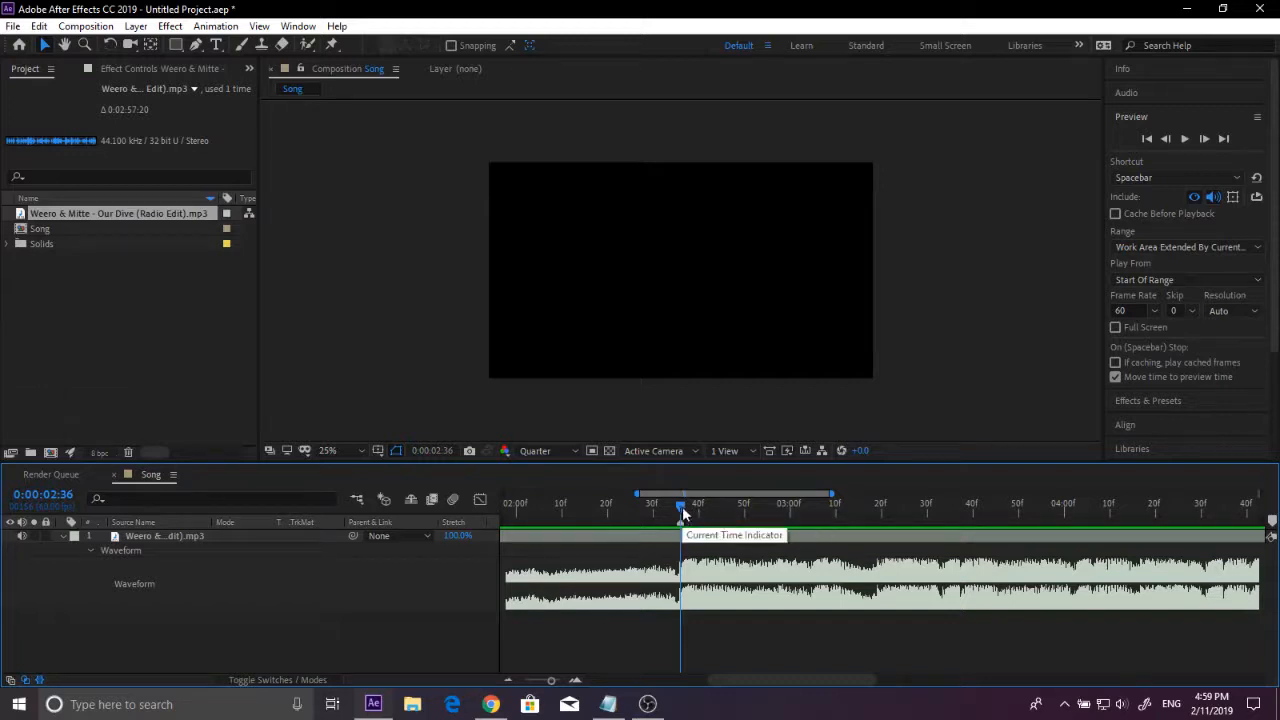
Step: Play the song from around the drop marker and listen for the next strong beat along the waveform
{"action": "left_click_drag", "start_coordinate": [681, 508], "coordinate": [633, 510]}
{"action": "key", "text": "space"}
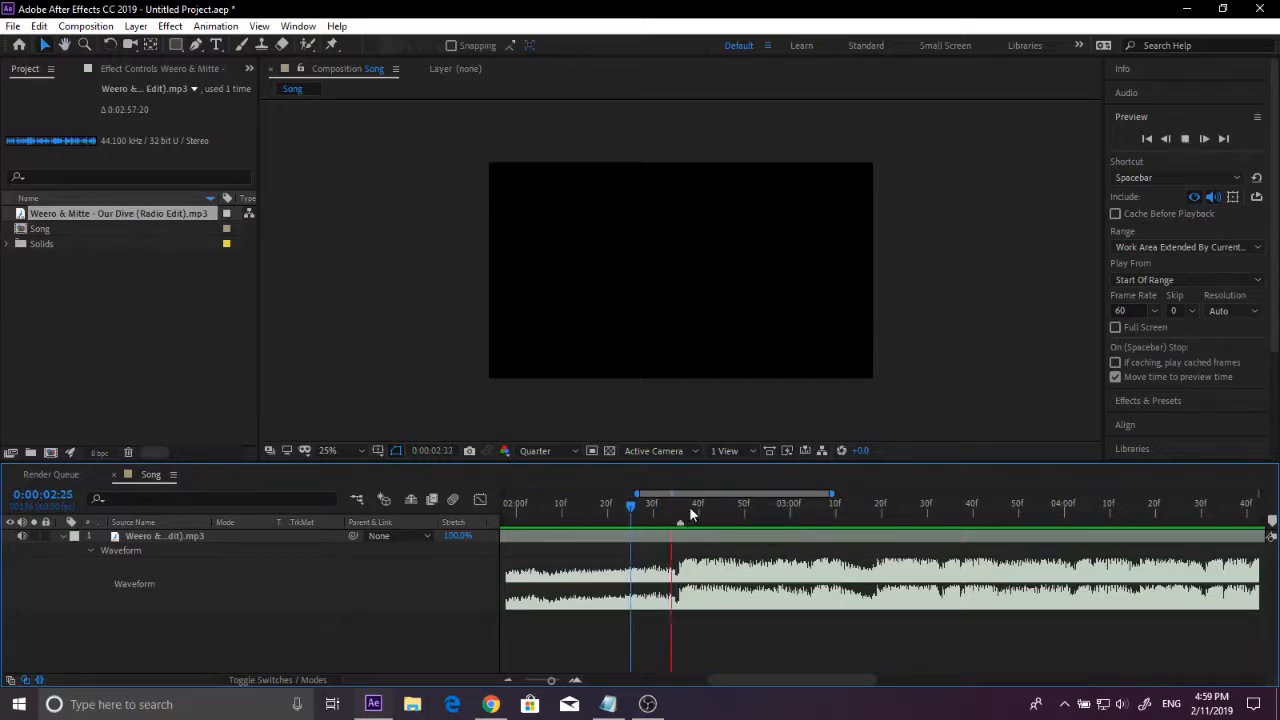
{"action": "left_click", "coordinate": [681, 508]}
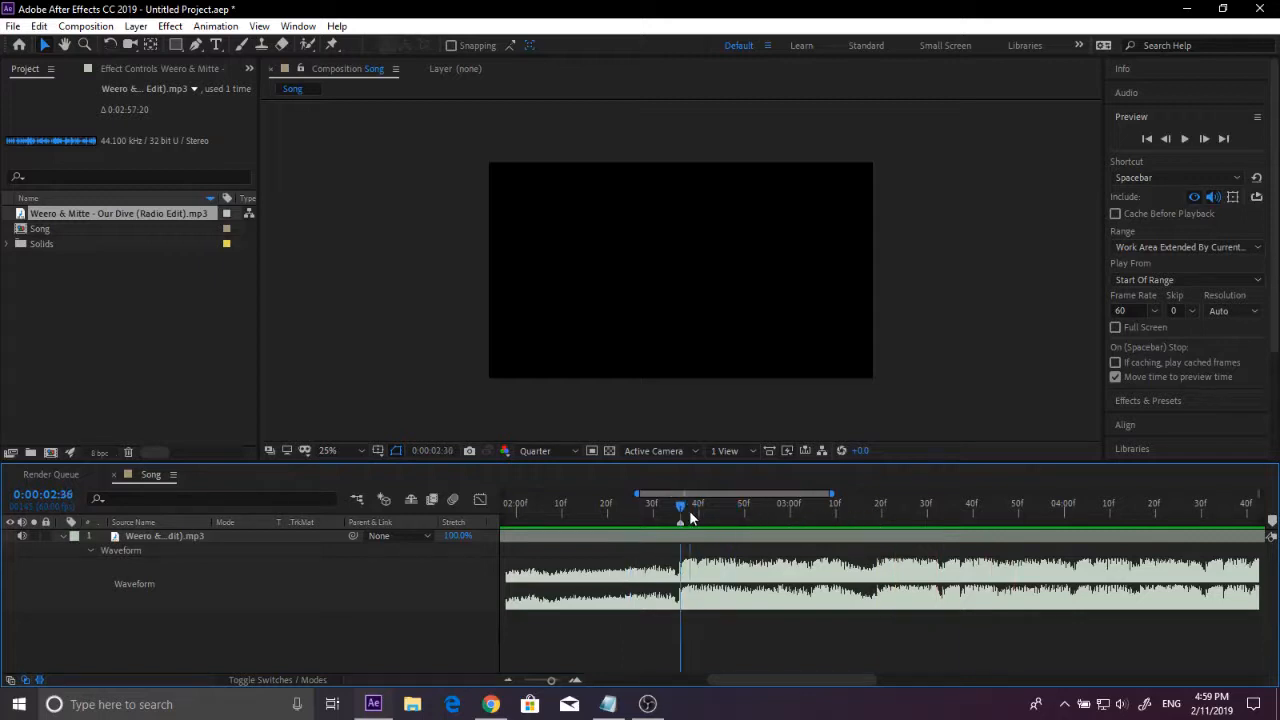
{"action": "key", "text": "space"}
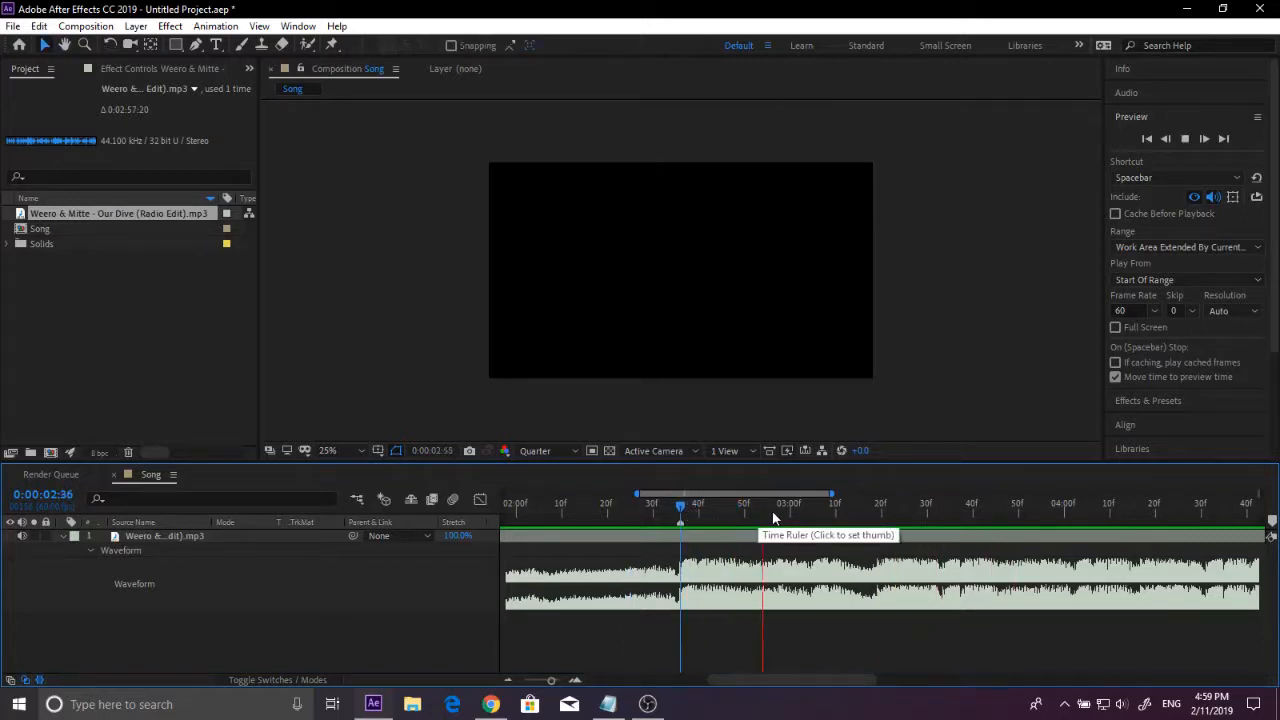
{"action": "left_click", "coordinate": [765, 510]}
{"action": "left_click_drag", "start_coordinate": [769, 509], "coordinate": [780, 509]}
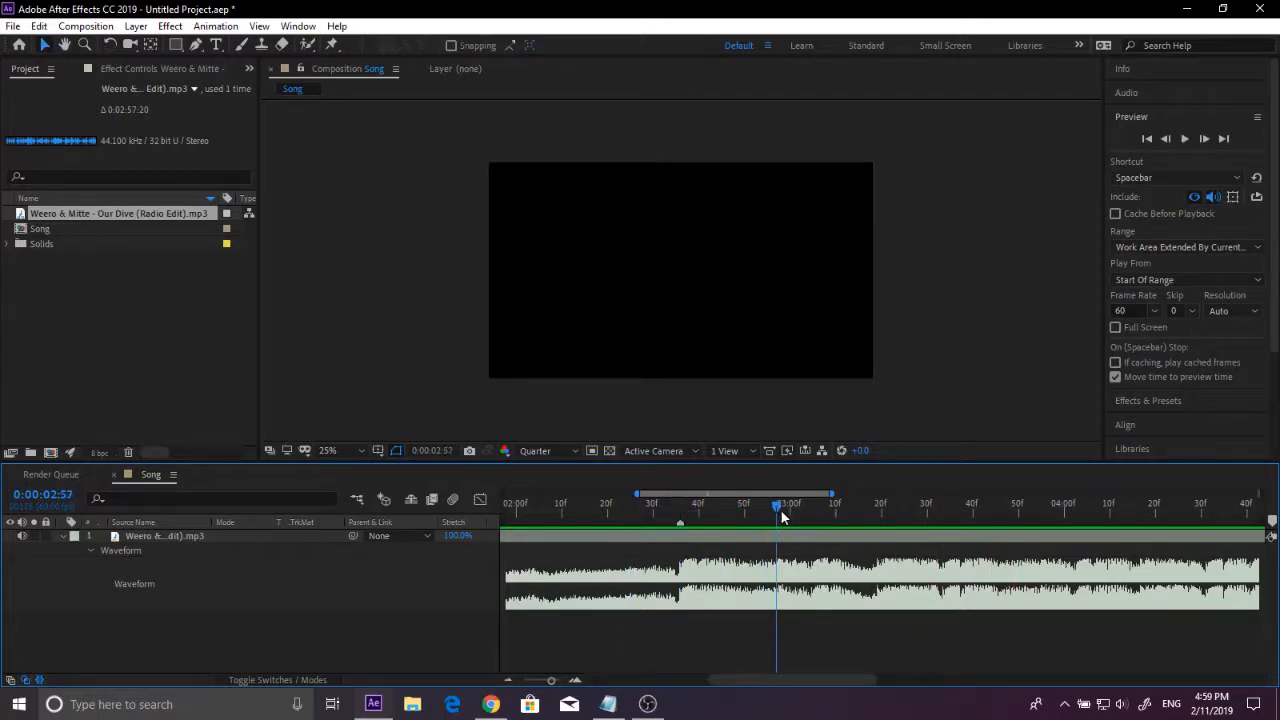
{"action": "key", "text": "space"}
{"action": "key", "text": "space"}
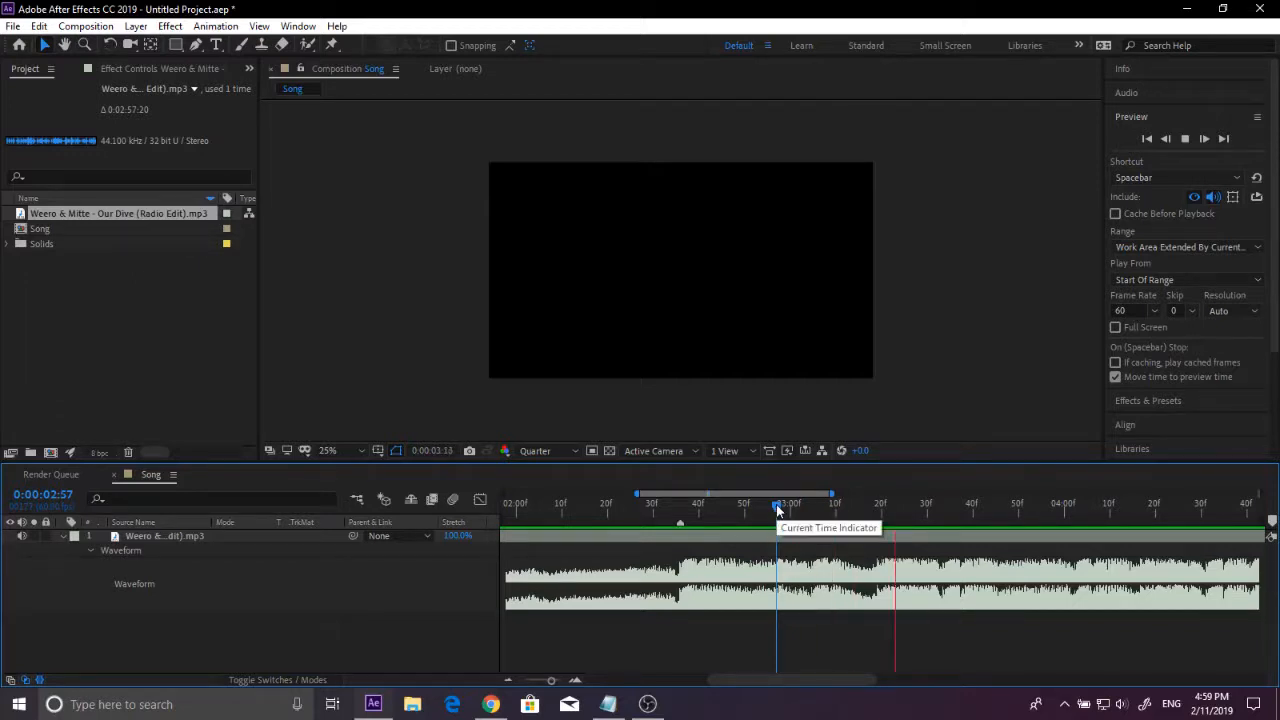
Step: Replay the song from the drop and add a composition marker on the beat at 0:00:03:34
{"action": "left_click_drag", "start_coordinate": [776, 504], "coordinate": [677, 511]}
{"action": "key", "text": "space"}
{"action": "key", "text": "space"}
{"action": "key", "text": "space"}
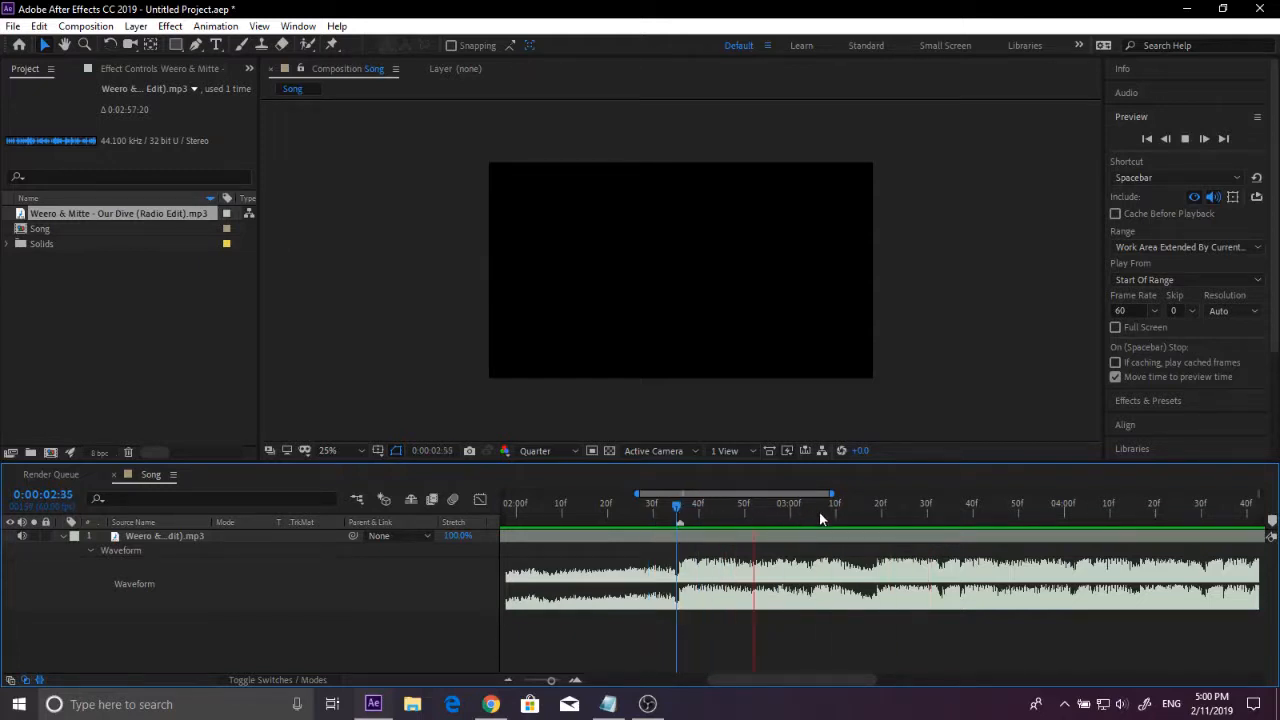
{"action": "key", "text": "space"}
{"action": "left_click_drag", "start_coordinate": [894, 505], "coordinate": [945, 512]}
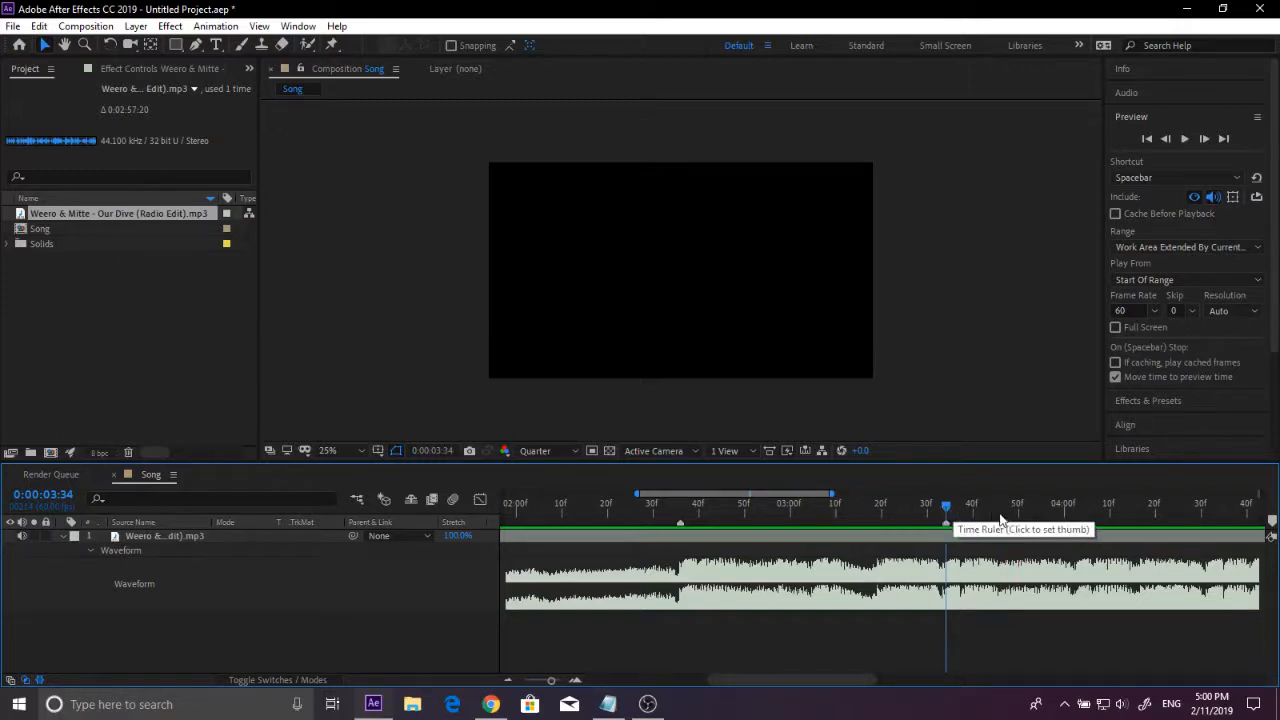
Step: Play on from the drop marker and add a composition marker on the following beat at 0:00:04:30
{"action": "left_click_drag", "start_coordinate": [714, 685], "coordinate": [743, 681]}
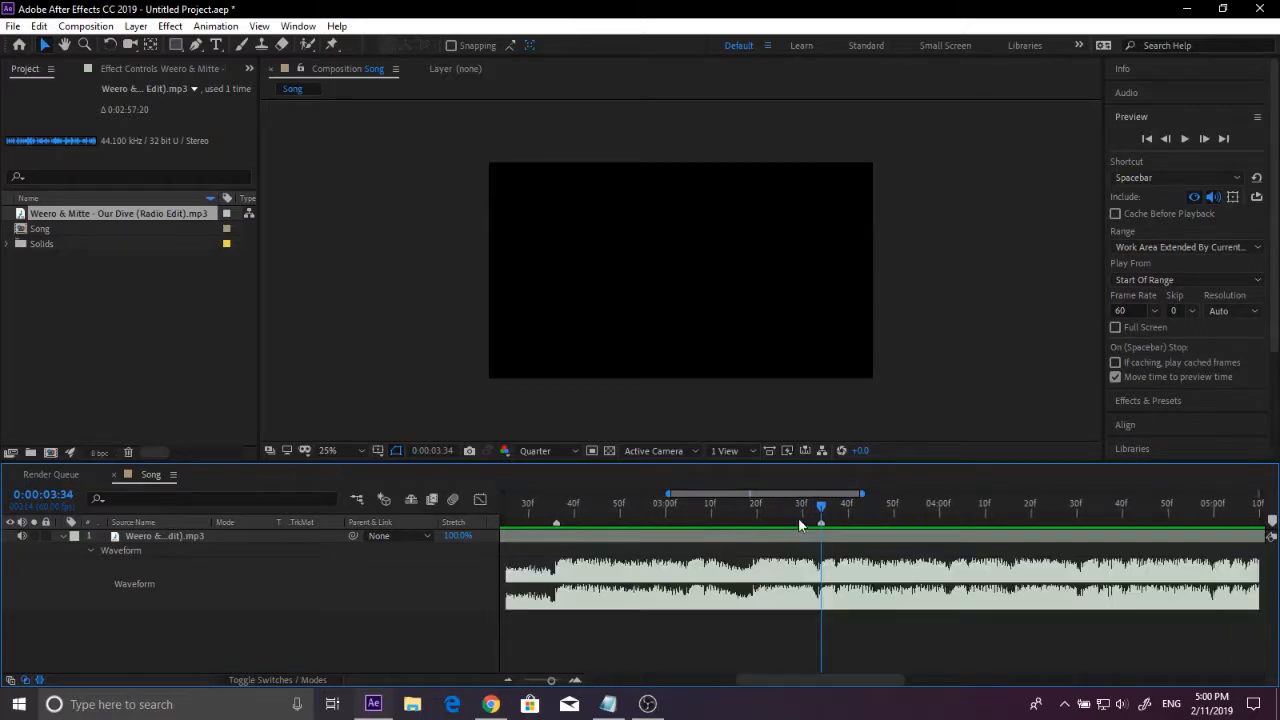
{"action": "left_click_drag", "start_coordinate": [824, 514], "coordinate": [560, 514]}
{"action": "key", "text": "space"}
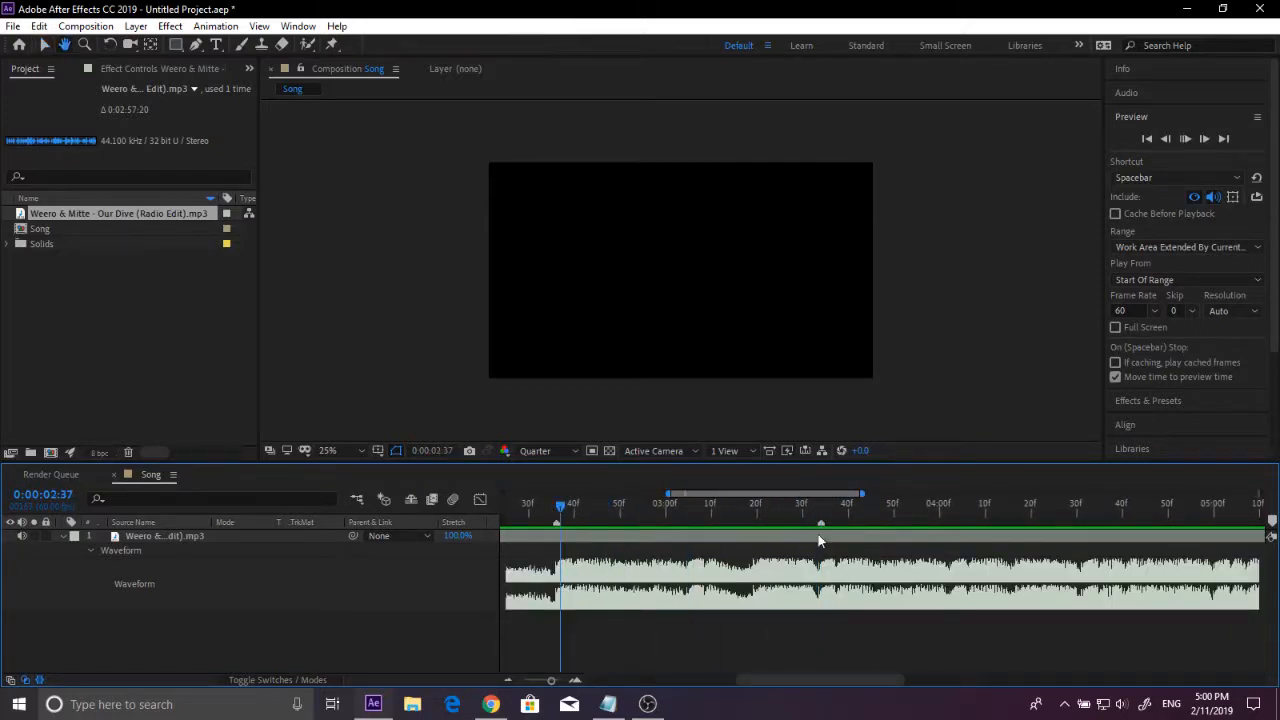
{"action": "left_click", "coordinate": [1031, 514]}
{"action": "left_click_drag", "start_coordinate": [1036, 514], "coordinate": [1077, 514]}
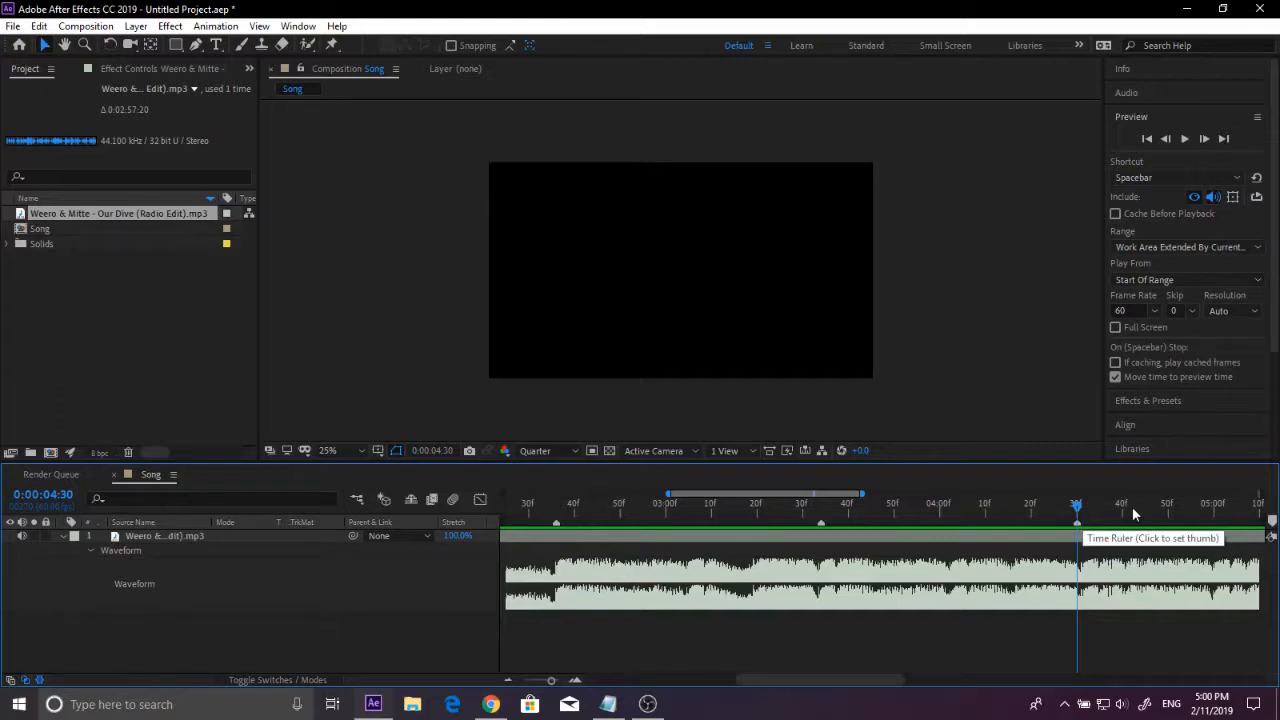
Step: Listen to the section from 0:00:04:02 and add a composition marker on the beat at 0:00:05:28
{"action": "key", "text": "space"}
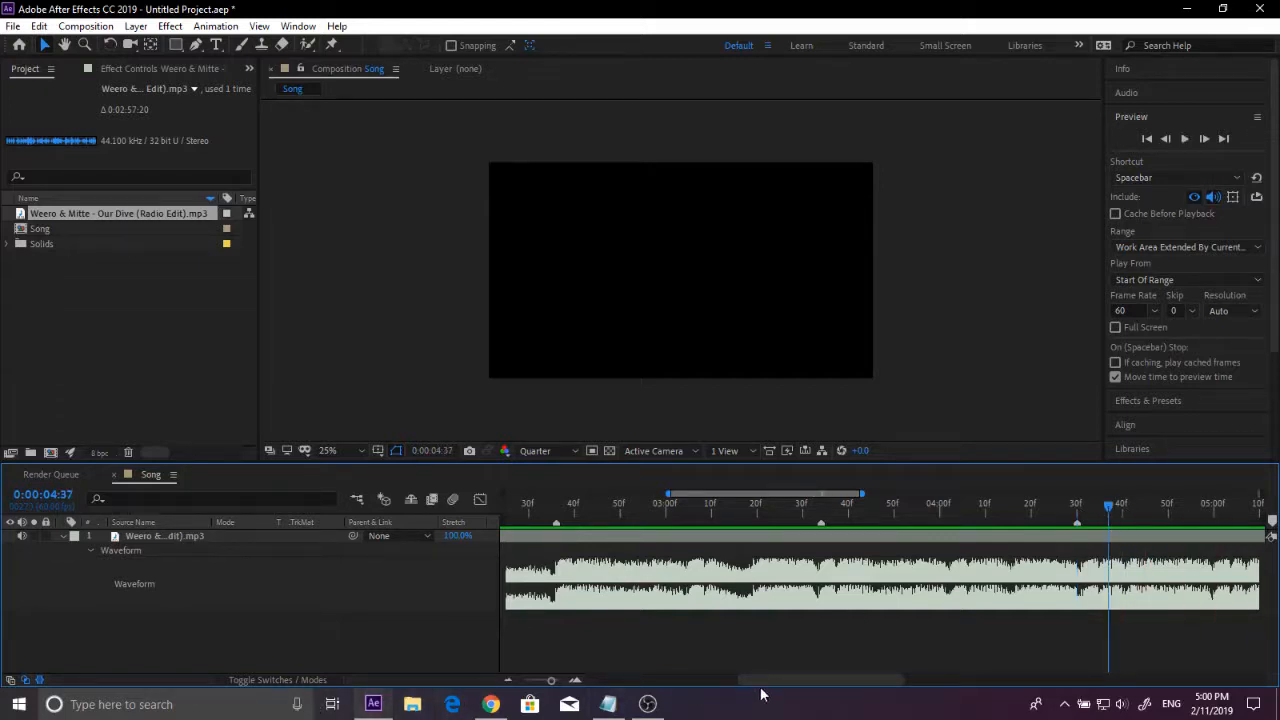
{"action": "left_click_drag", "start_coordinate": [766, 683], "coordinate": [879, 670]}
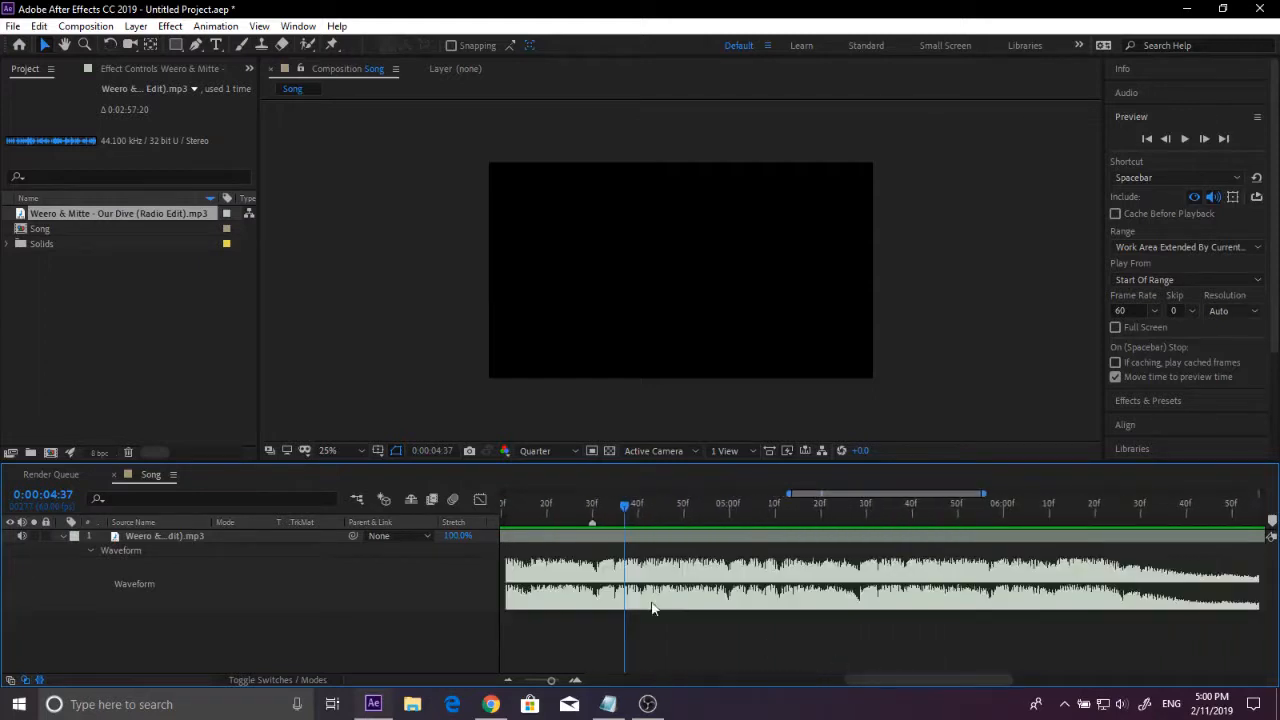
{"action": "left_click_drag", "start_coordinate": [603, 525], "coordinate": [501, 527]}
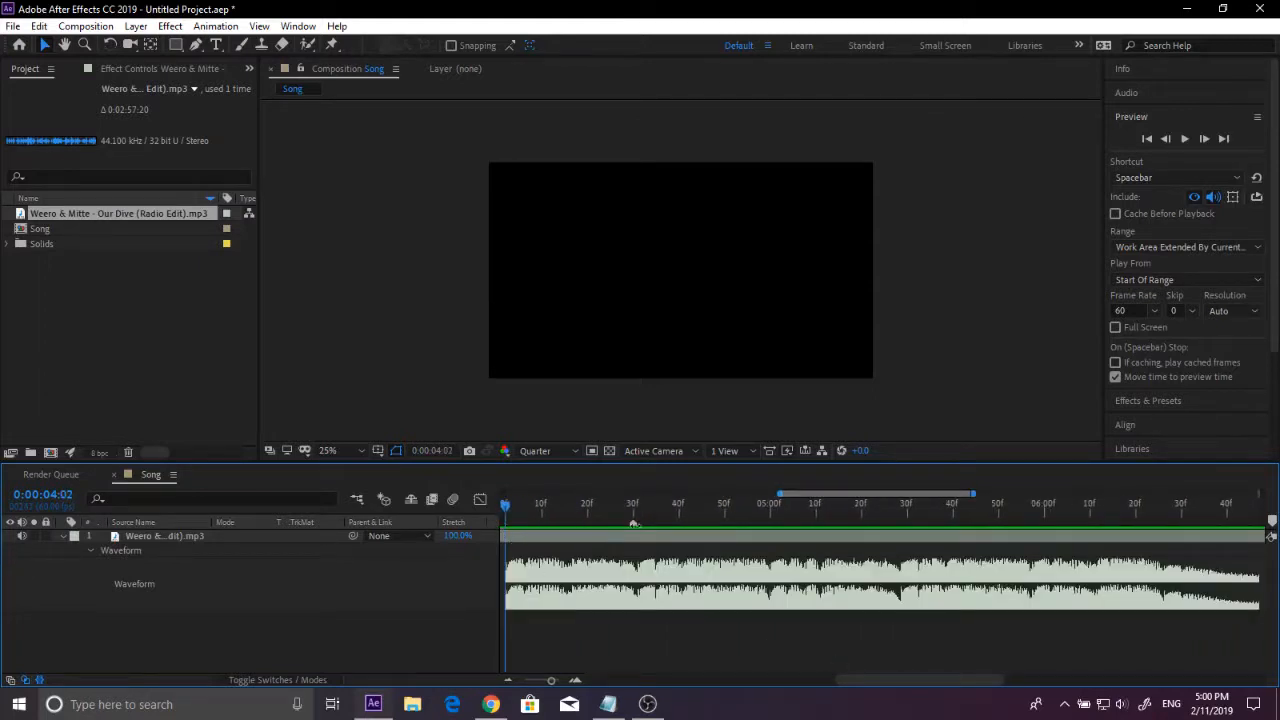
{"action": "key", "text": "space"}
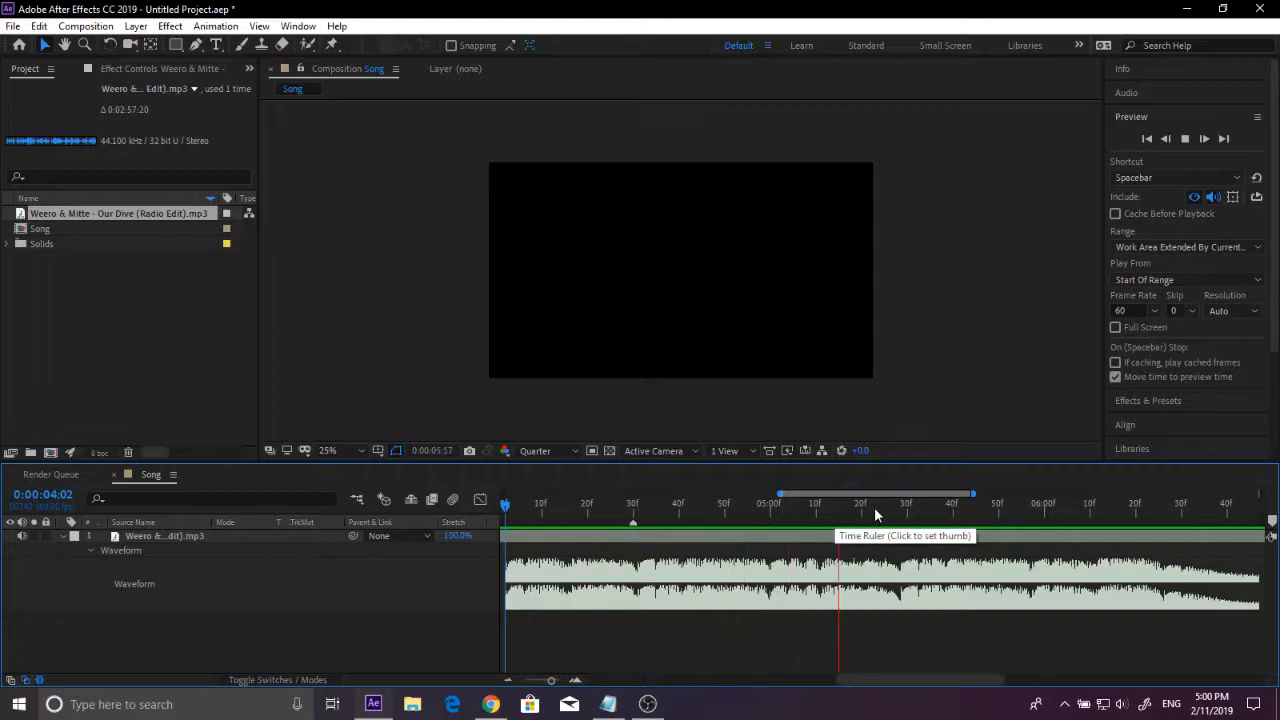
{"action": "left_click", "coordinate": [900, 510]}
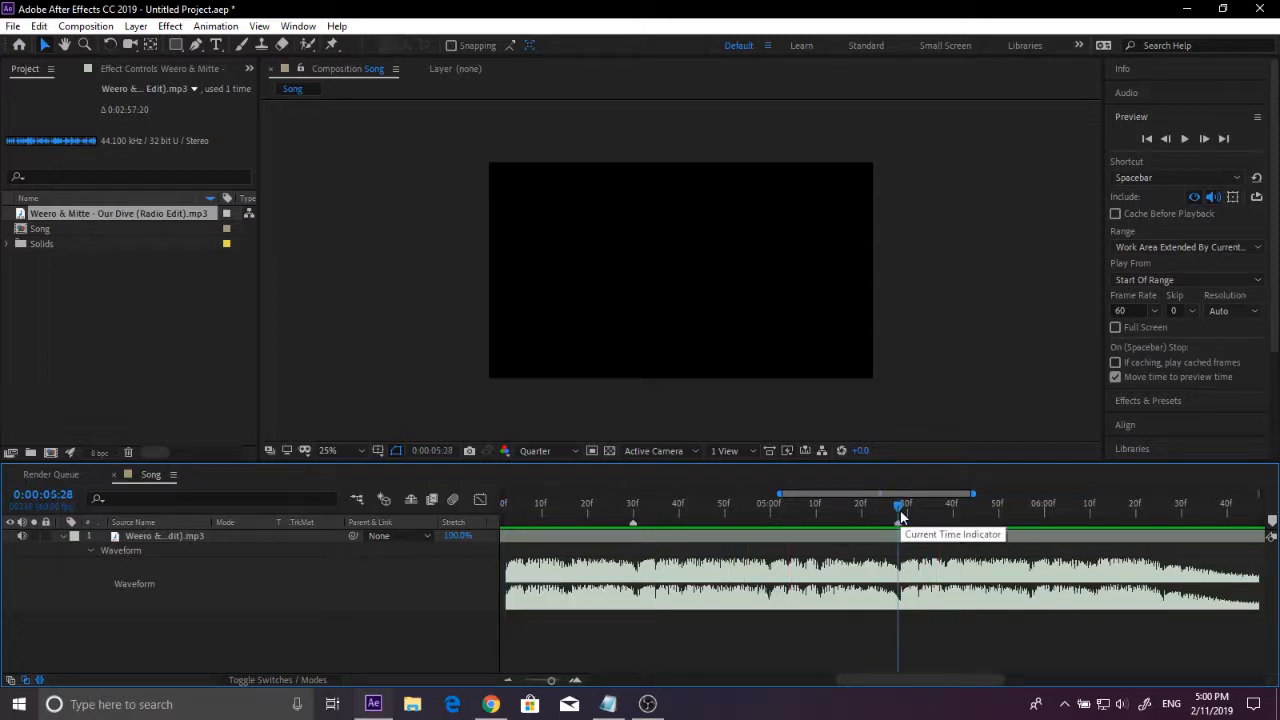
Step: Mark the last two beats before the fade-out with composition markers at 0:00:05:57 and about 0:00:06:11
{"action": "key", "text": "space"}
{"action": "left_click_drag", "start_coordinate": [1040, 516], "coordinate": [1034, 516]}
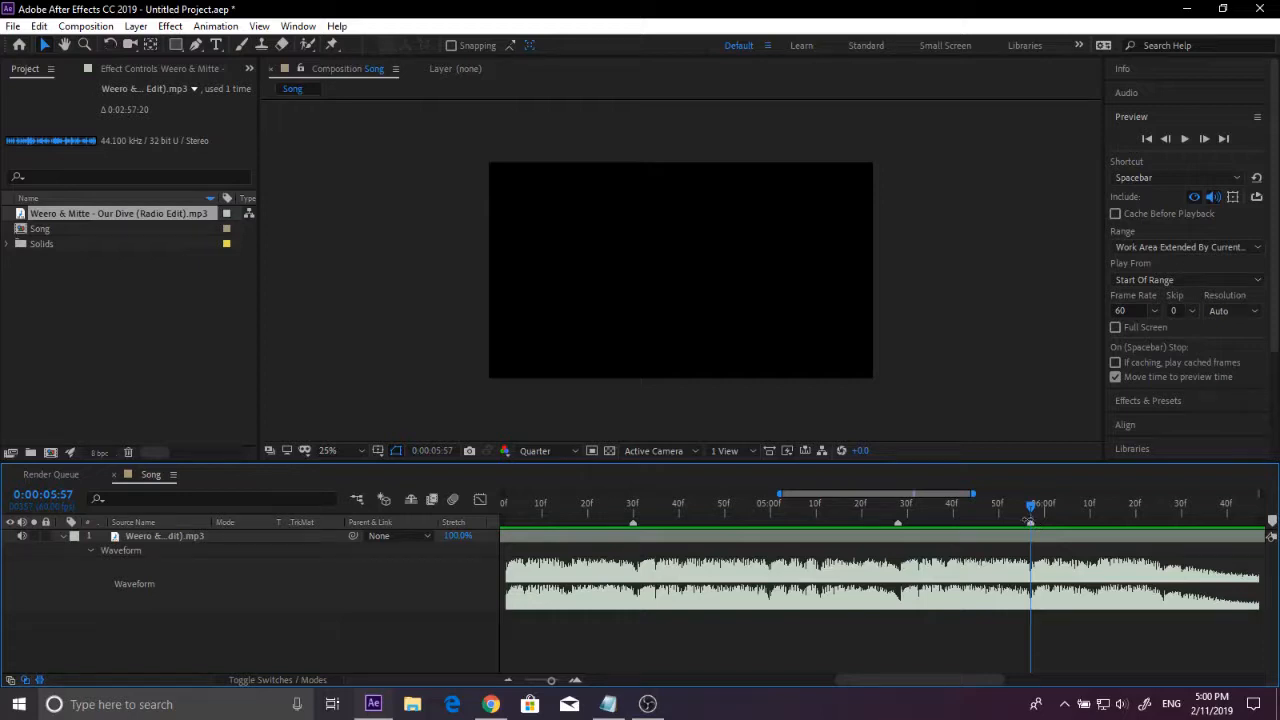
{"action": "left_click", "coordinate": [1094, 510]}
{"action": "key", "text": "KP_Multiply"}
Step: Play the song from 0:00:01:42 to check the markers against the beats, and collapse the song layer's waveform
{"action": "left_click_drag", "start_coordinate": [548, 687], "coordinate": [490, 689]}
{"action": "left_click_drag", "start_coordinate": [757, 507], "coordinate": [623, 503]}
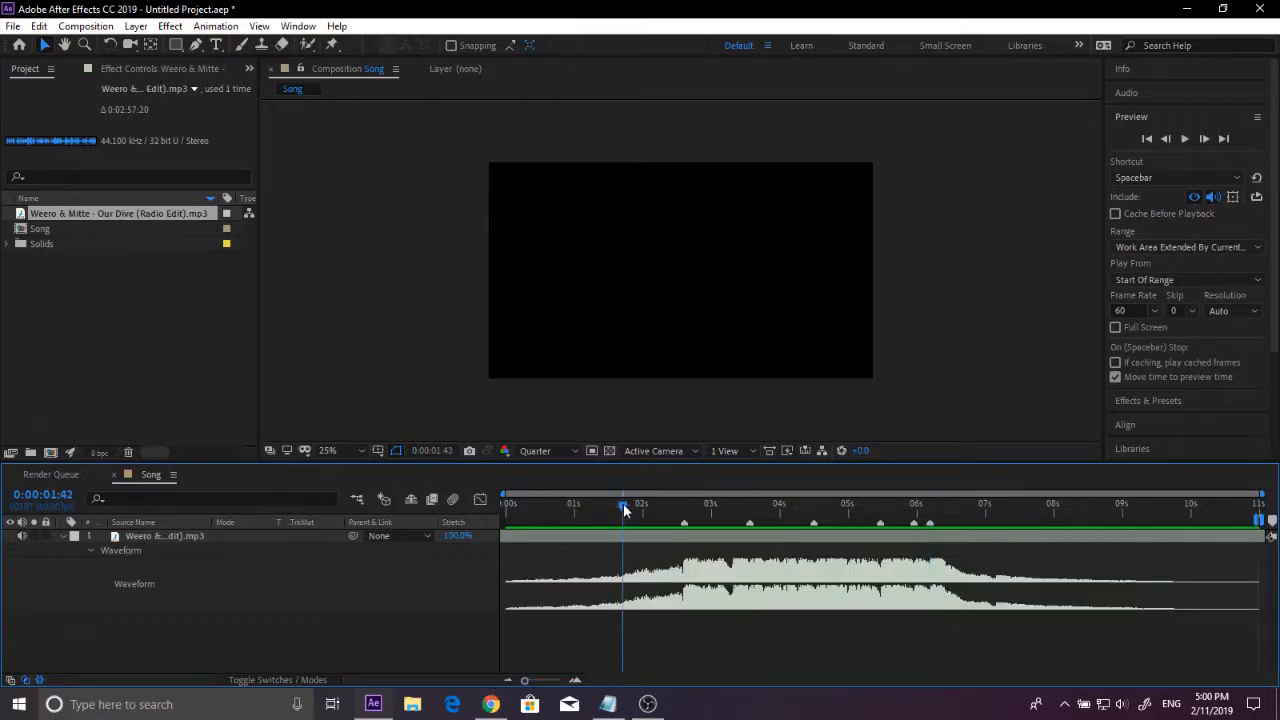
{"action": "key", "text": "space"}
{"action": "left_click", "coordinate": [922, 510]}
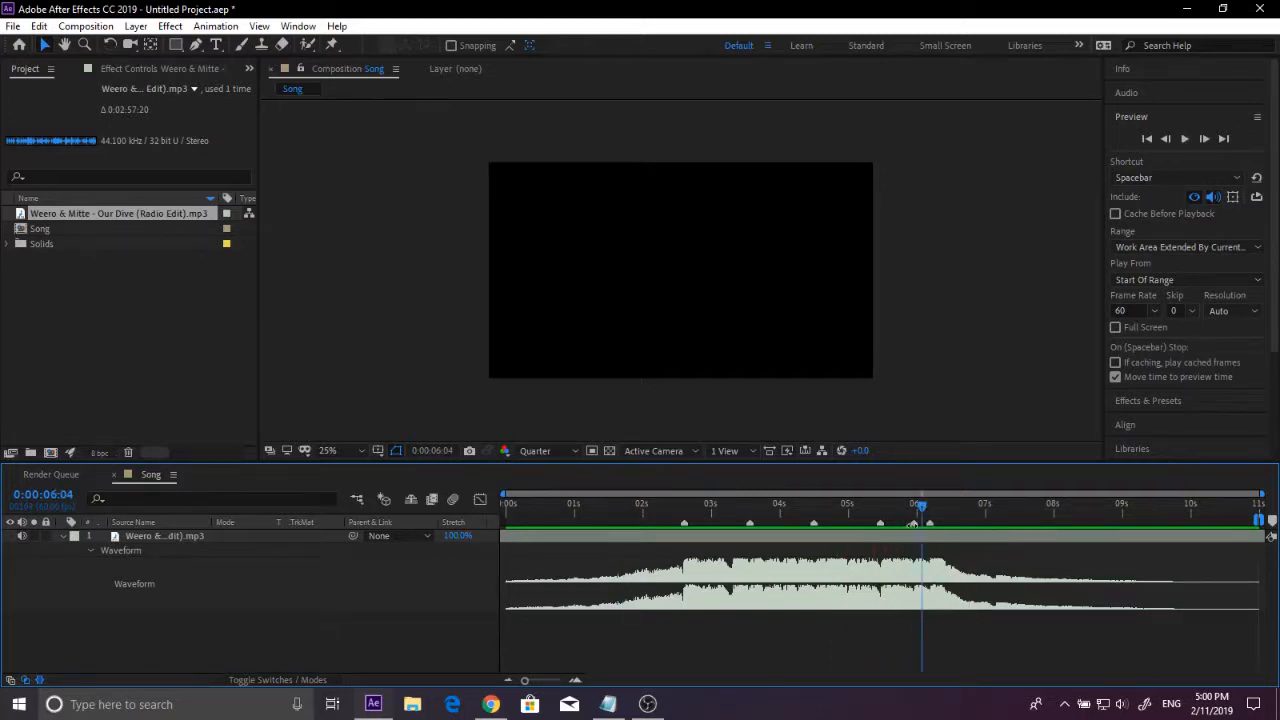
{"action": "left_click", "coordinate": [62, 536]}
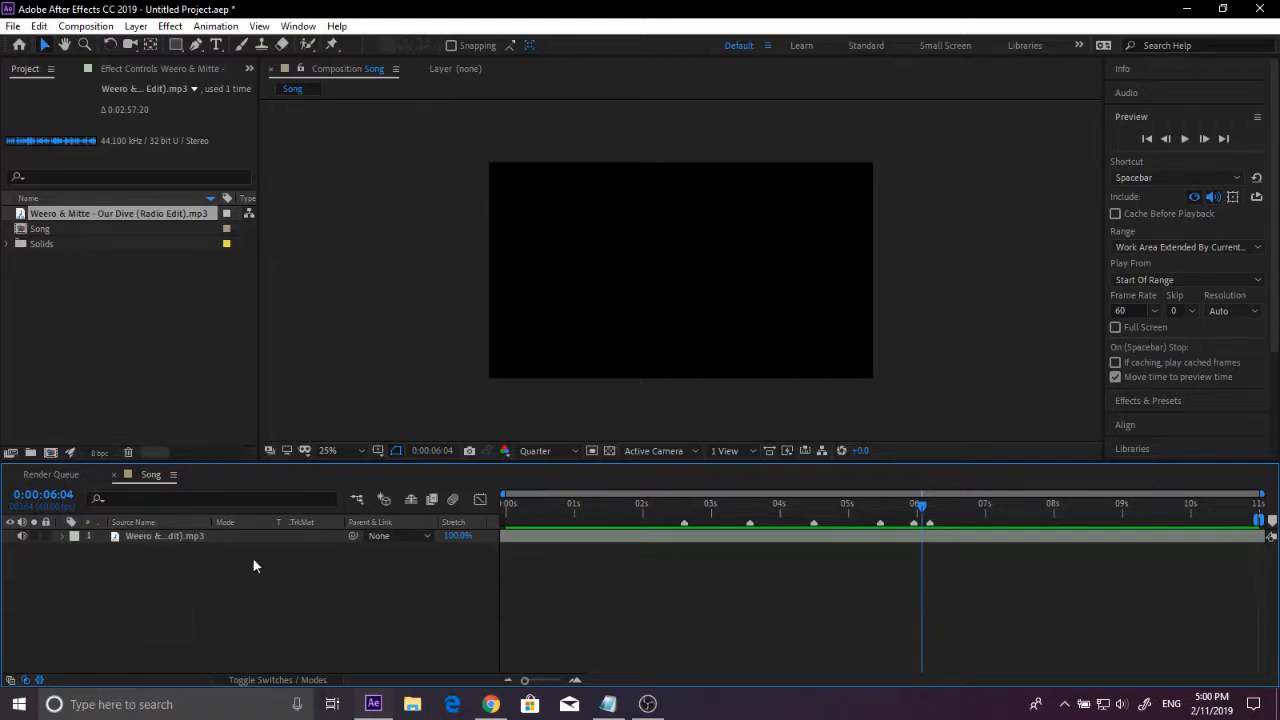
Step: Create a 1920 × 1080, 60 fps, 11-second composition named Text
{"action": "right_click", "coordinate": [95, 344]}
{"action": "left_click", "coordinate": [145, 356]}
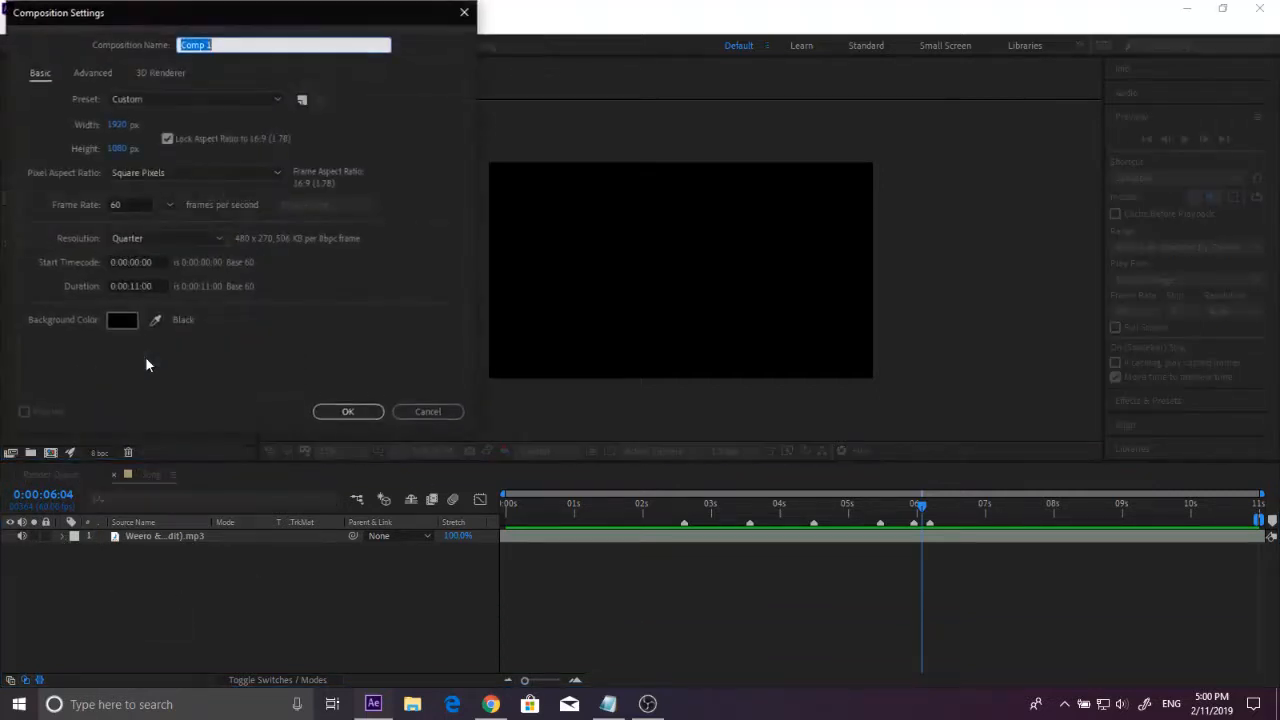
{"action": "type", "text": "Text"}
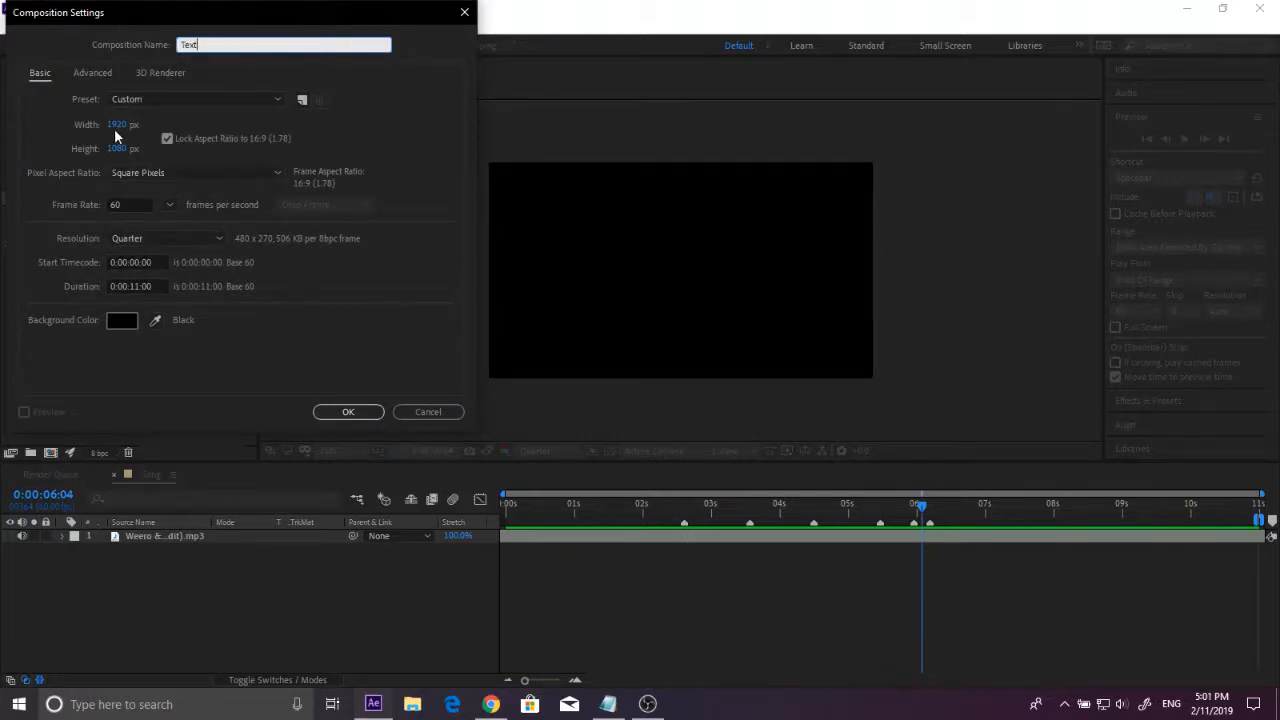
{"action": "left_click", "coordinate": [341, 413]}
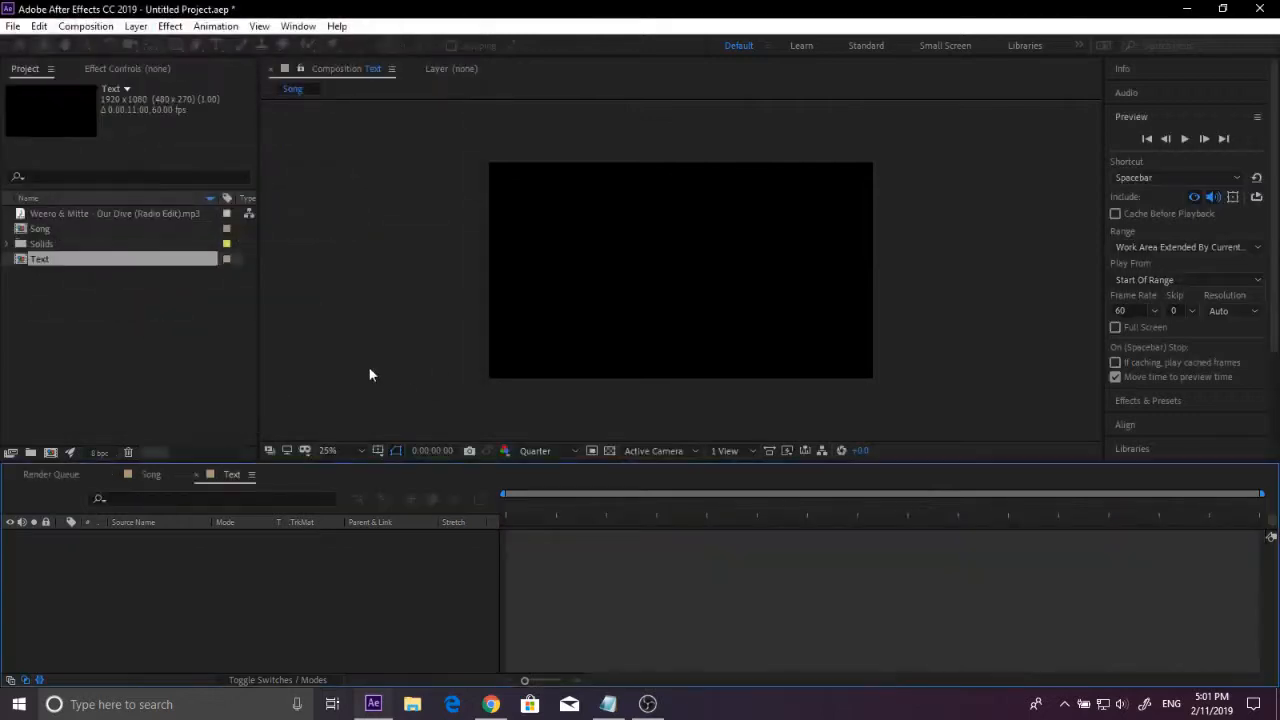
Step: Add a new empty text layer to the Text composition
{"action": "right_click", "coordinate": [266, 608]}
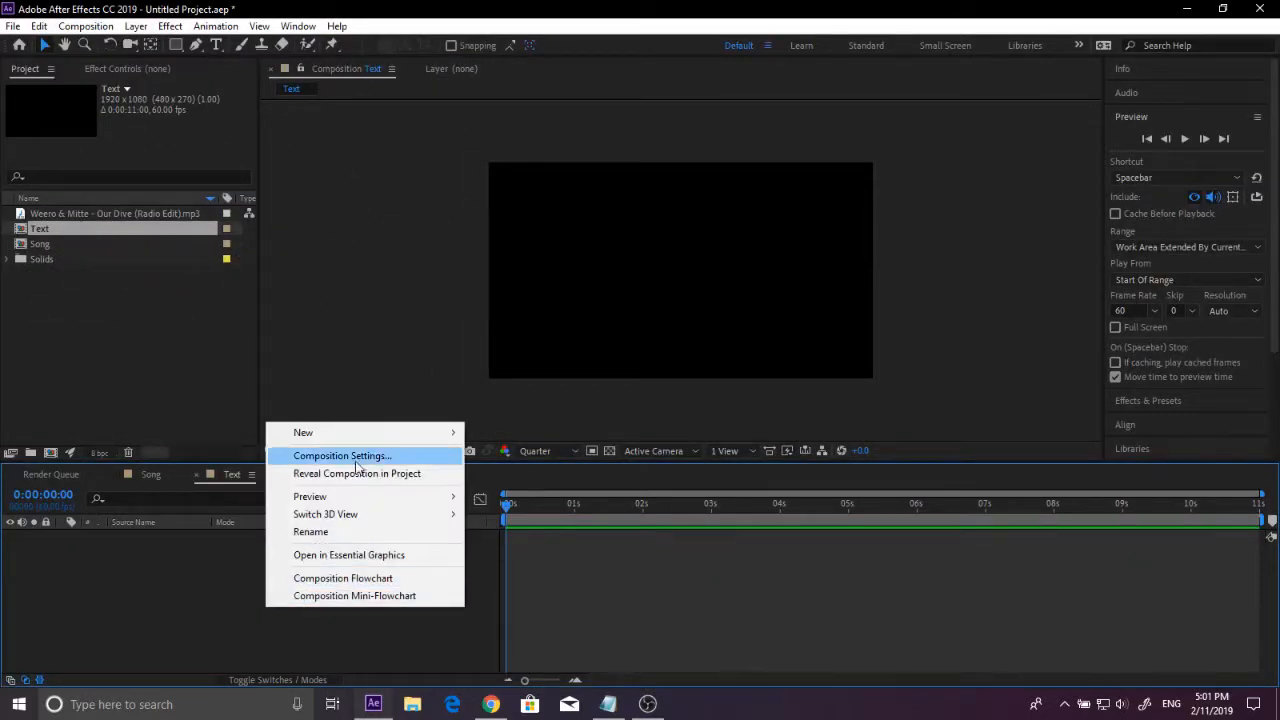
{"action": "mouse_move", "coordinate": [392, 438]}
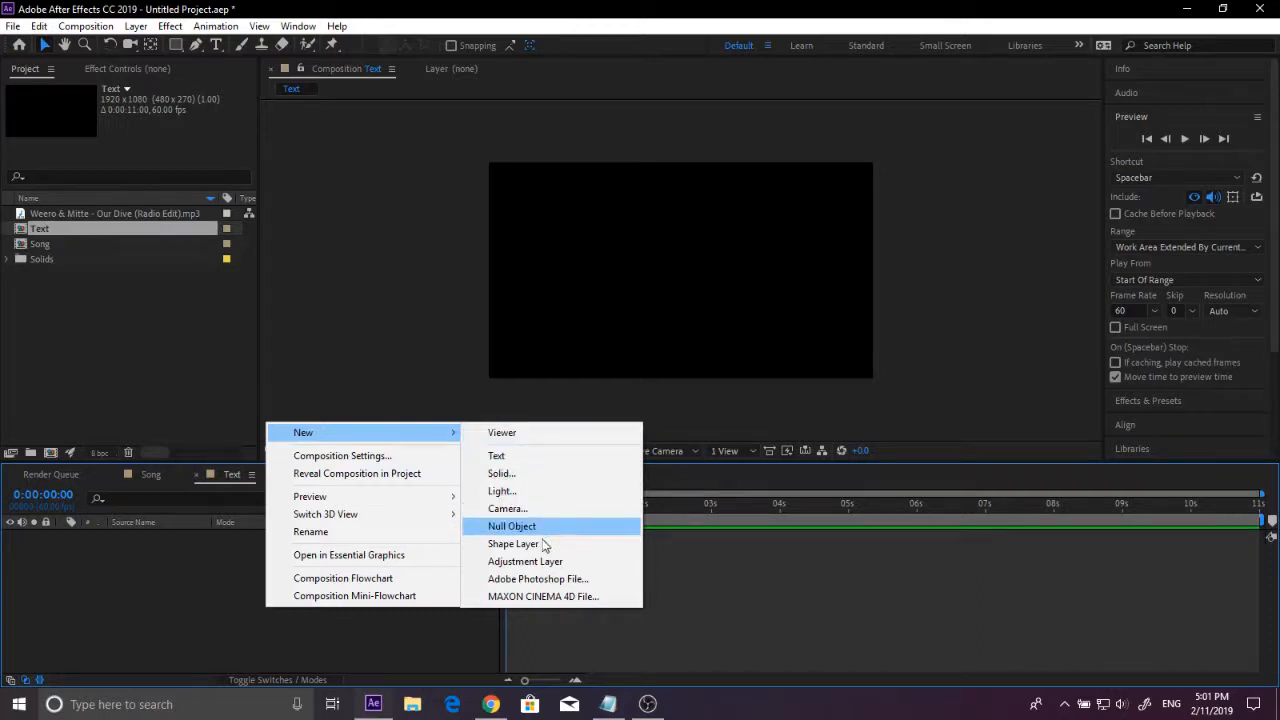
{"action": "left_click", "coordinate": [535, 455]}
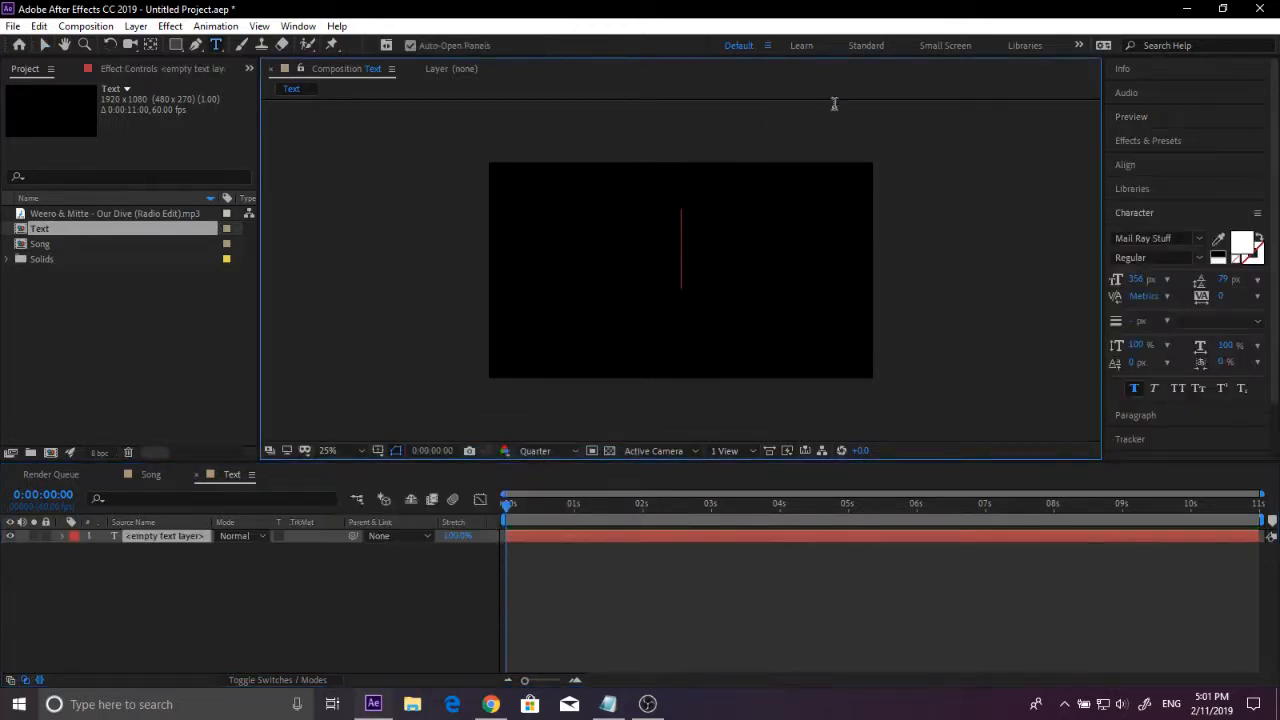
Step: Switch the workspace to Standard and bring up the effects and presets search
{"action": "left_click", "coordinate": [881, 50]}
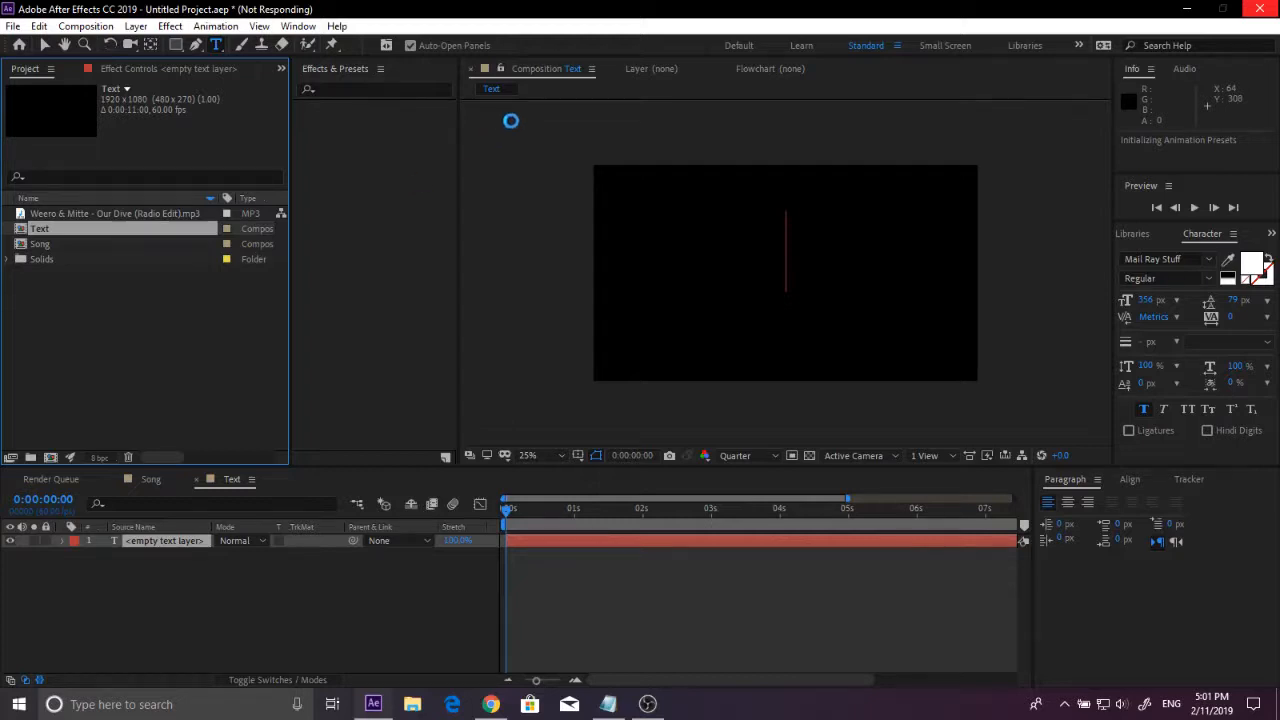
{"action": "left_click", "coordinate": [334, 80]}
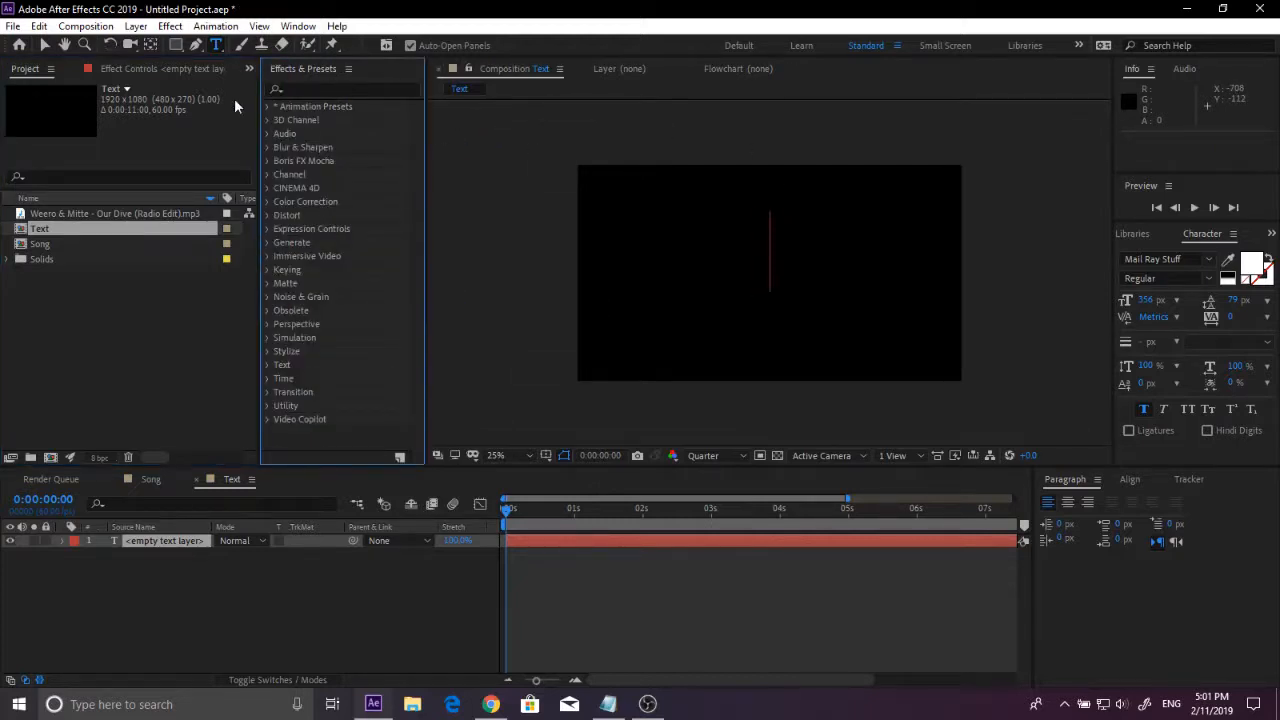
{"action": "left_click", "coordinate": [288, 90]}
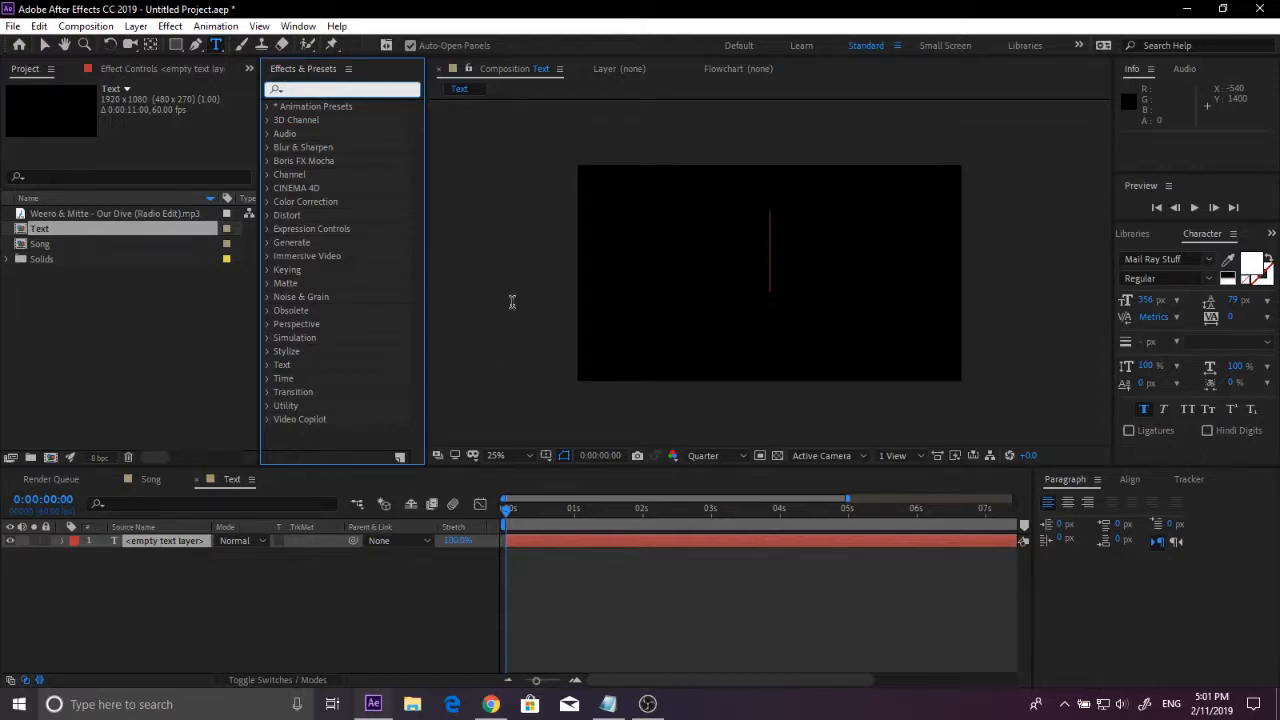
Step: Set the empty text layer's font to American Captain and enter the text "tutorial"
{"action": "left_click", "coordinate": [1175, 258]}
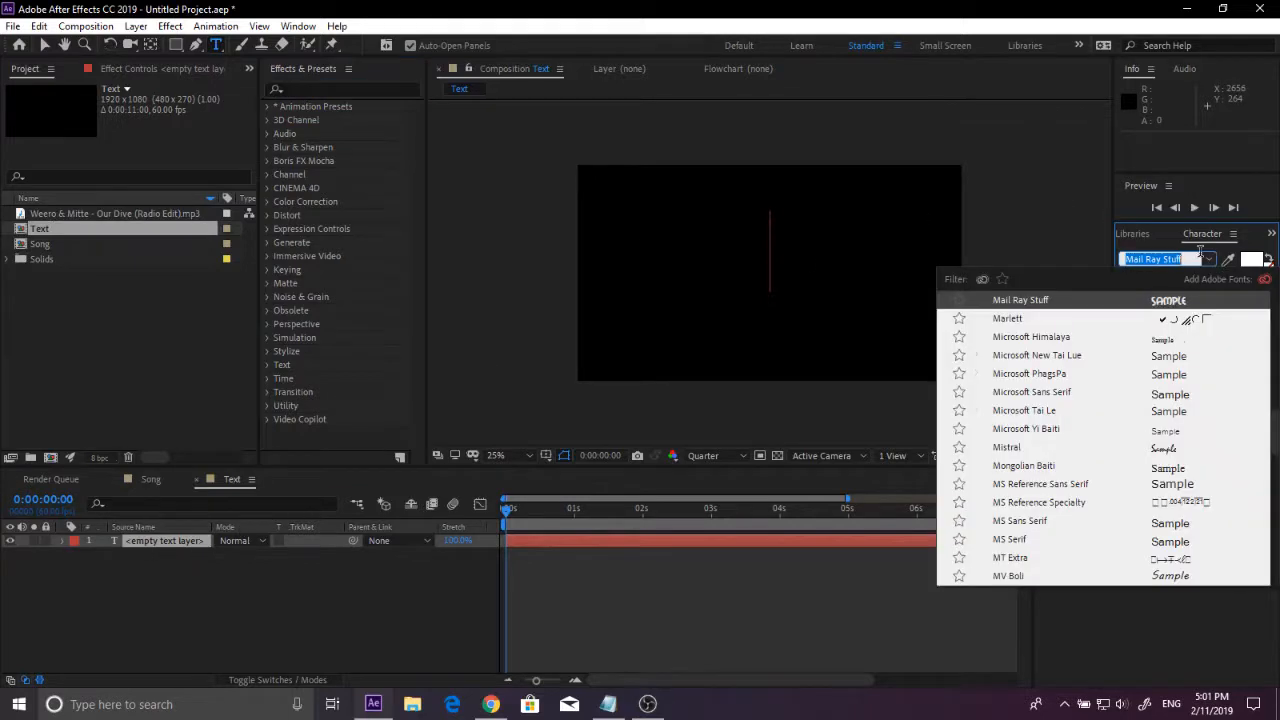
{"action": "key", "text": "BackSpace"}
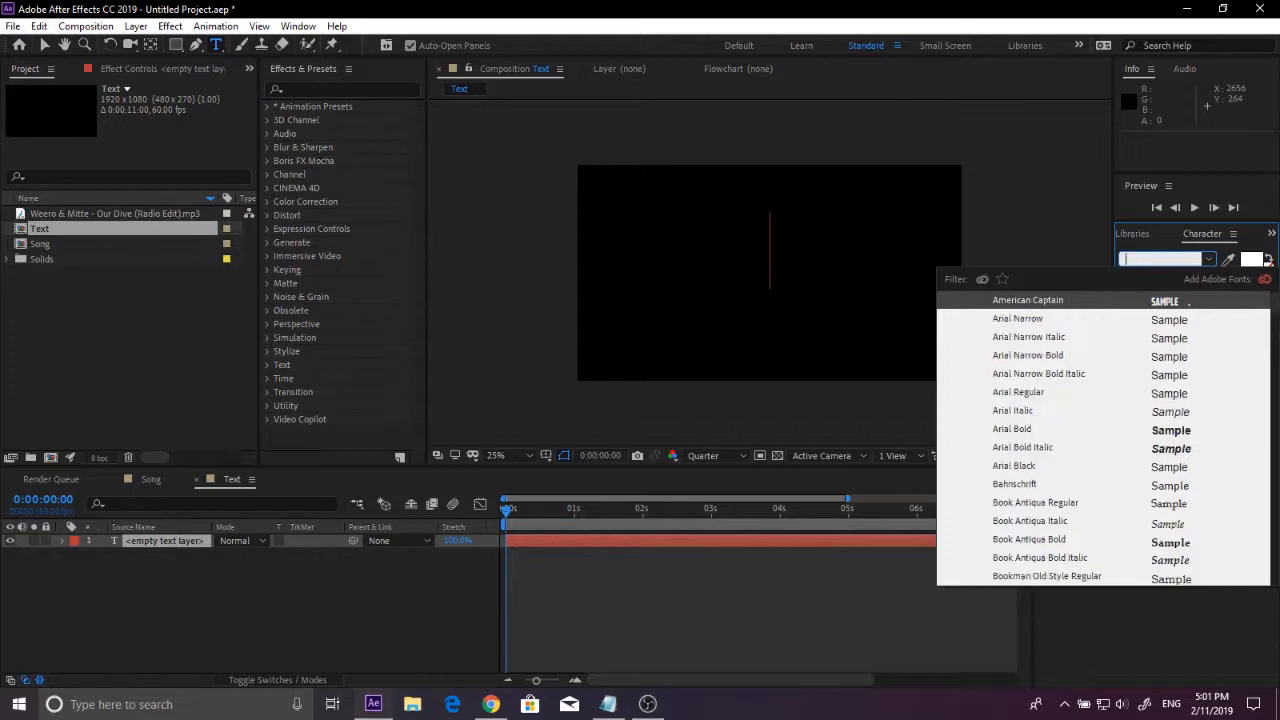
{"action": "type", "text": "amer"}
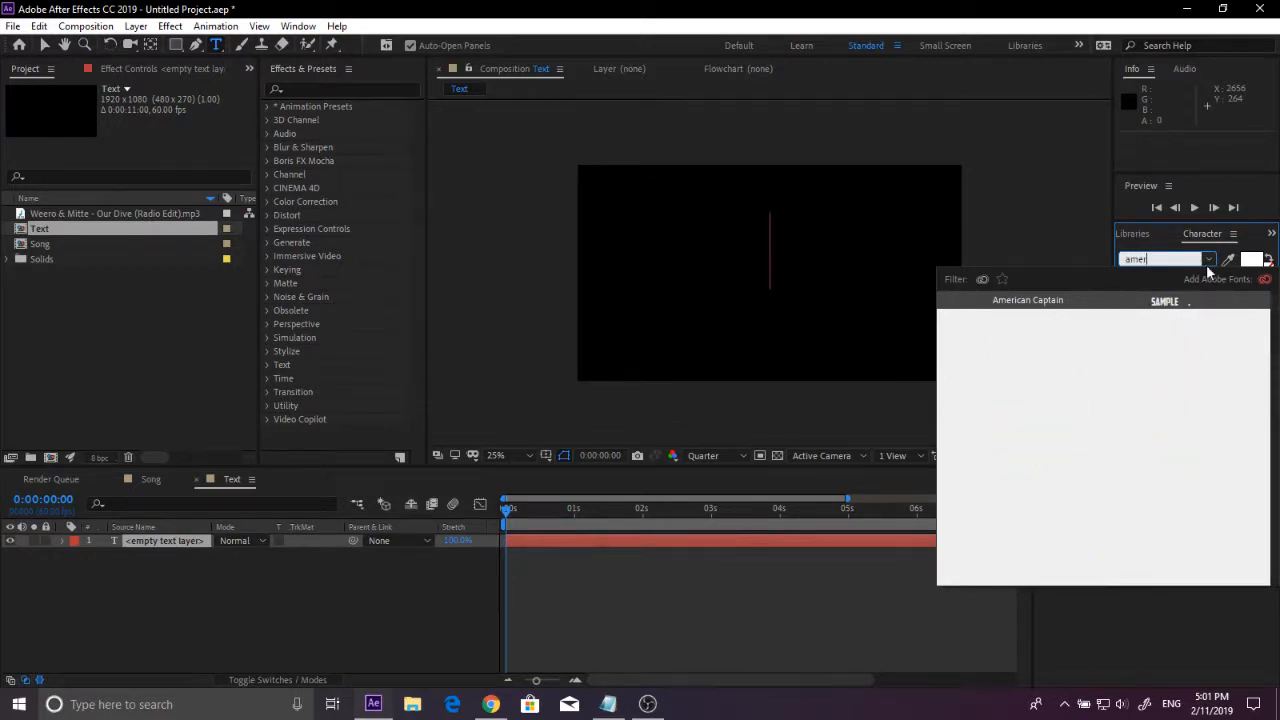
{"action": "left_click", "coordinate": [1131, 301]}
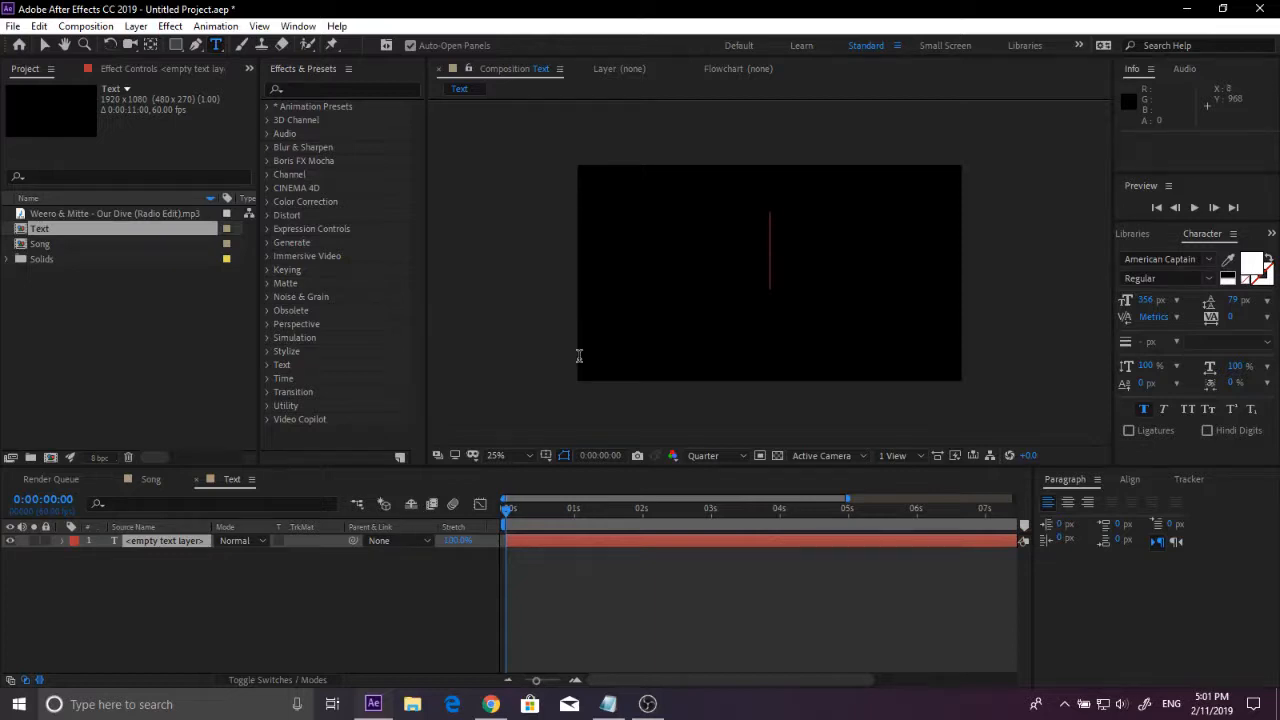
{"action": "key", "text": "ctrl+5"}
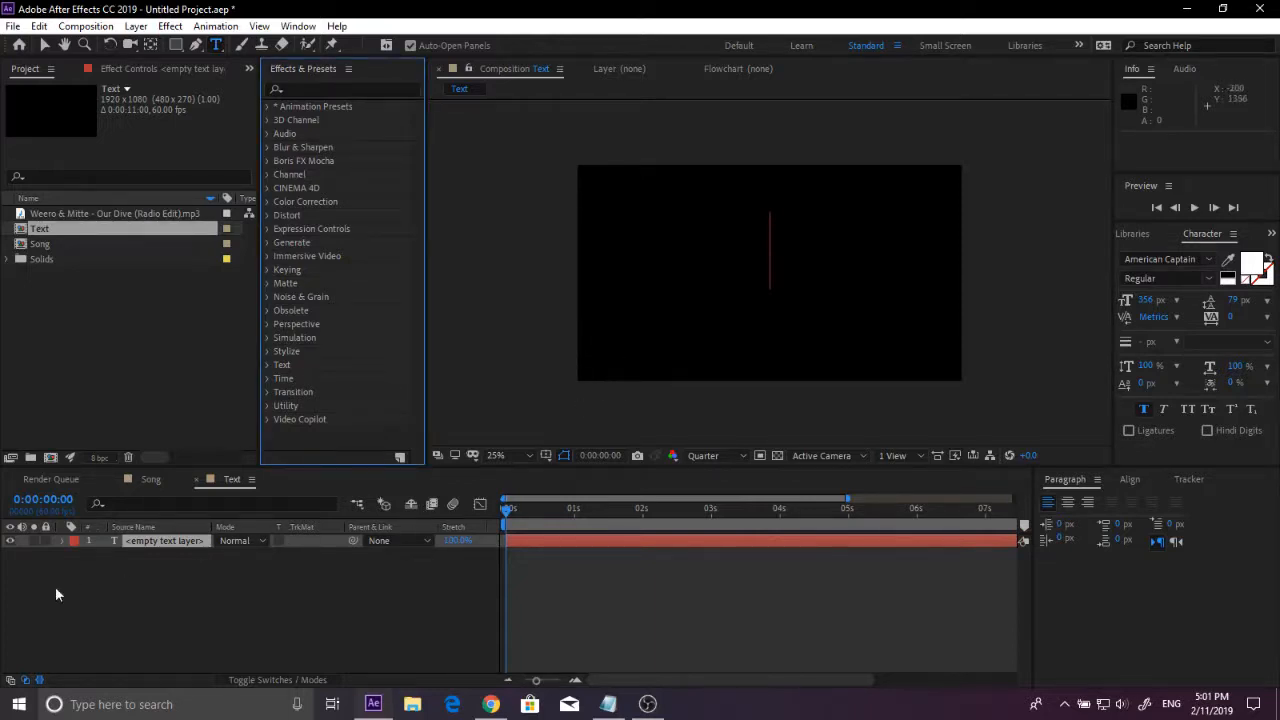
{"action": "double_click", "coordinate": [155, 547]}
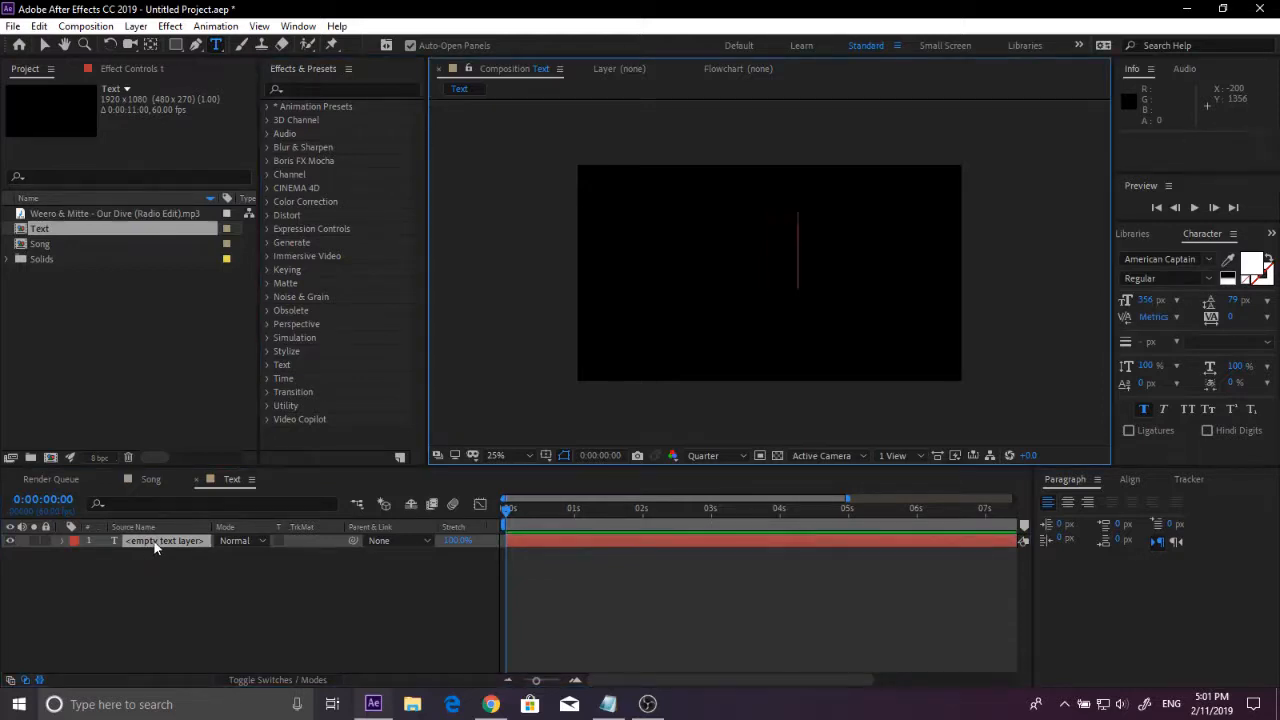
{"action": "type", "text": "tutorial"}
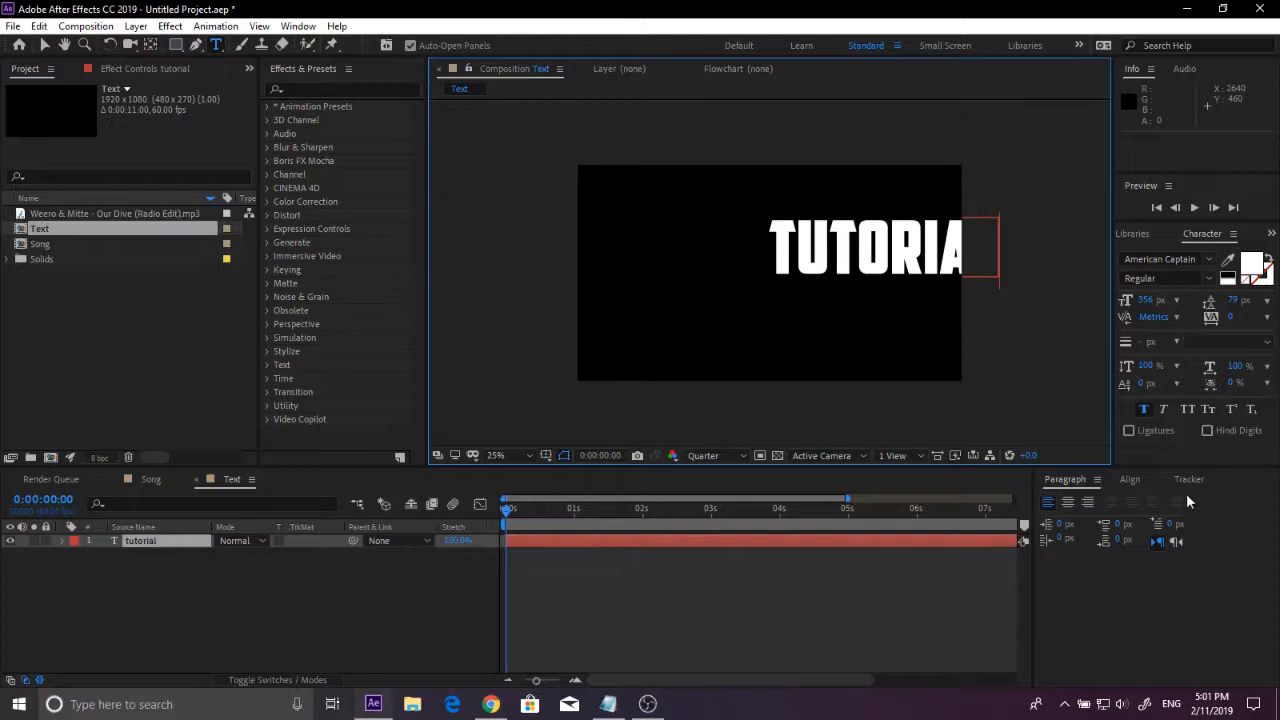
Step: Center the tutorial text vertically and horizontally in the composition
{"action": "left_click", "coordinate": [1132, 480]}
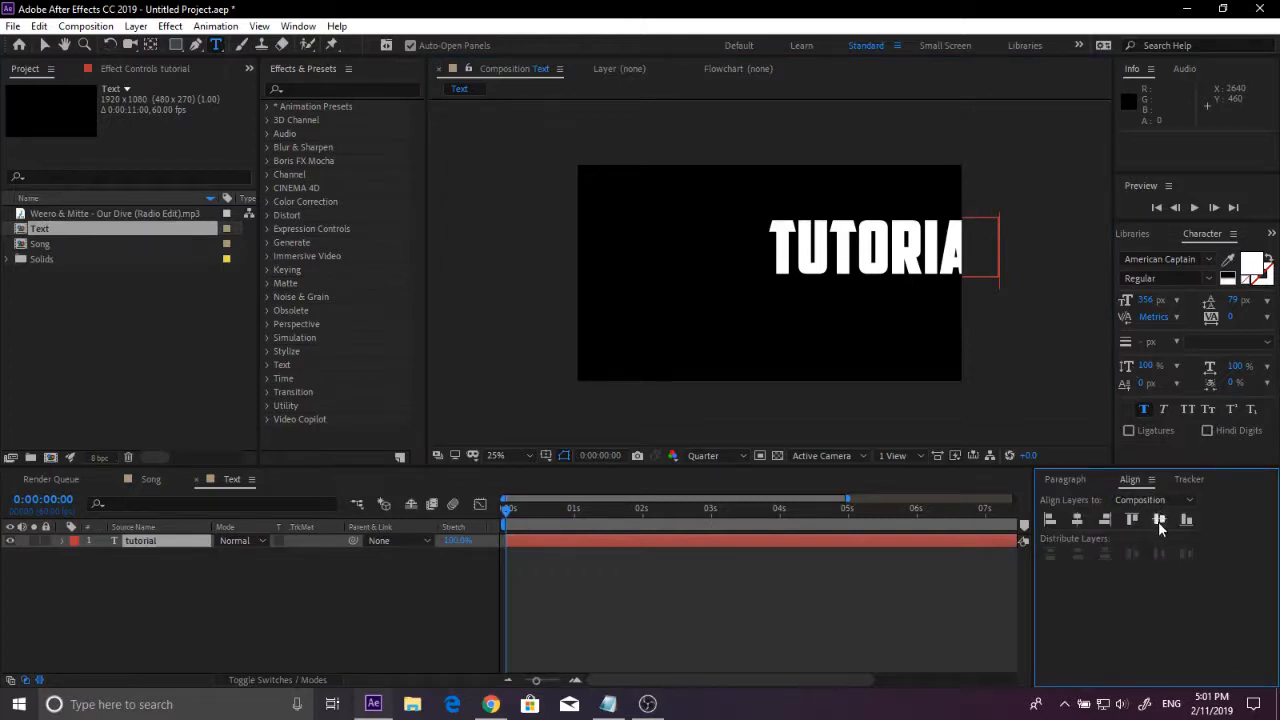
{"action": "left_click", "coordinate": [298, 26]}
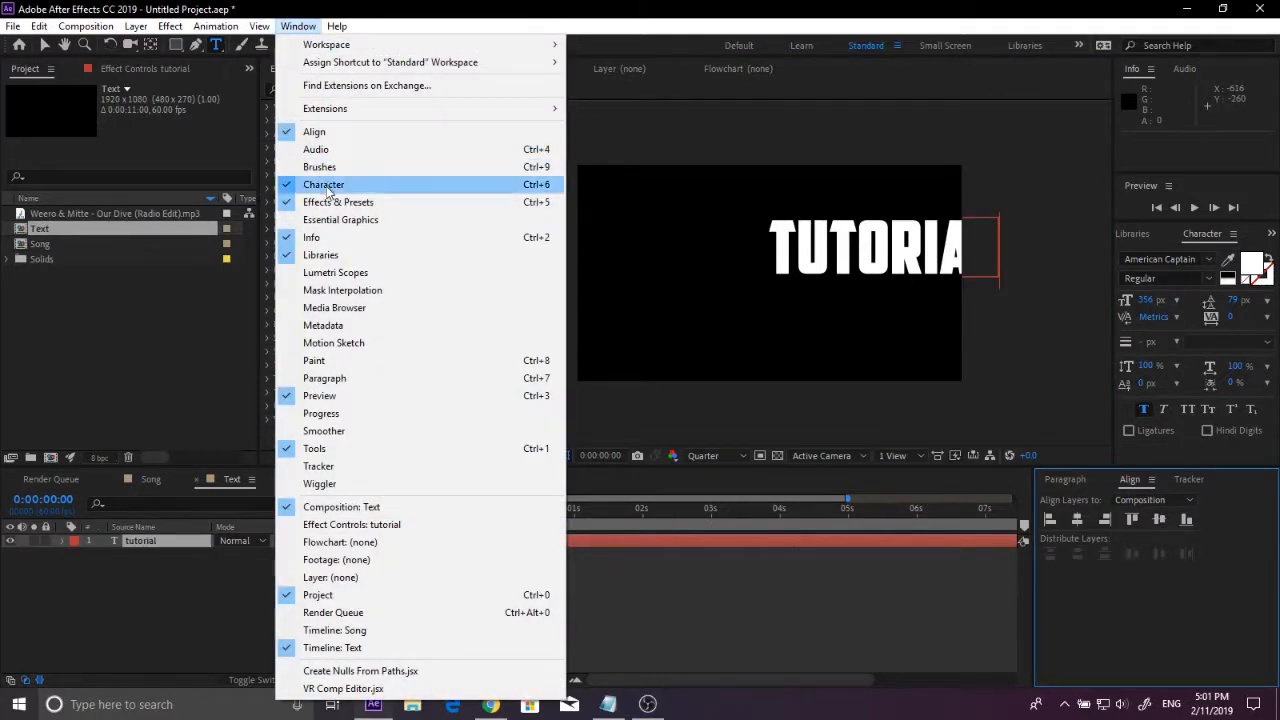
{"action": "left_click", "coordinate": [1160, 521]}
{"action": "left_click", "coordinate": [1077, 519]}
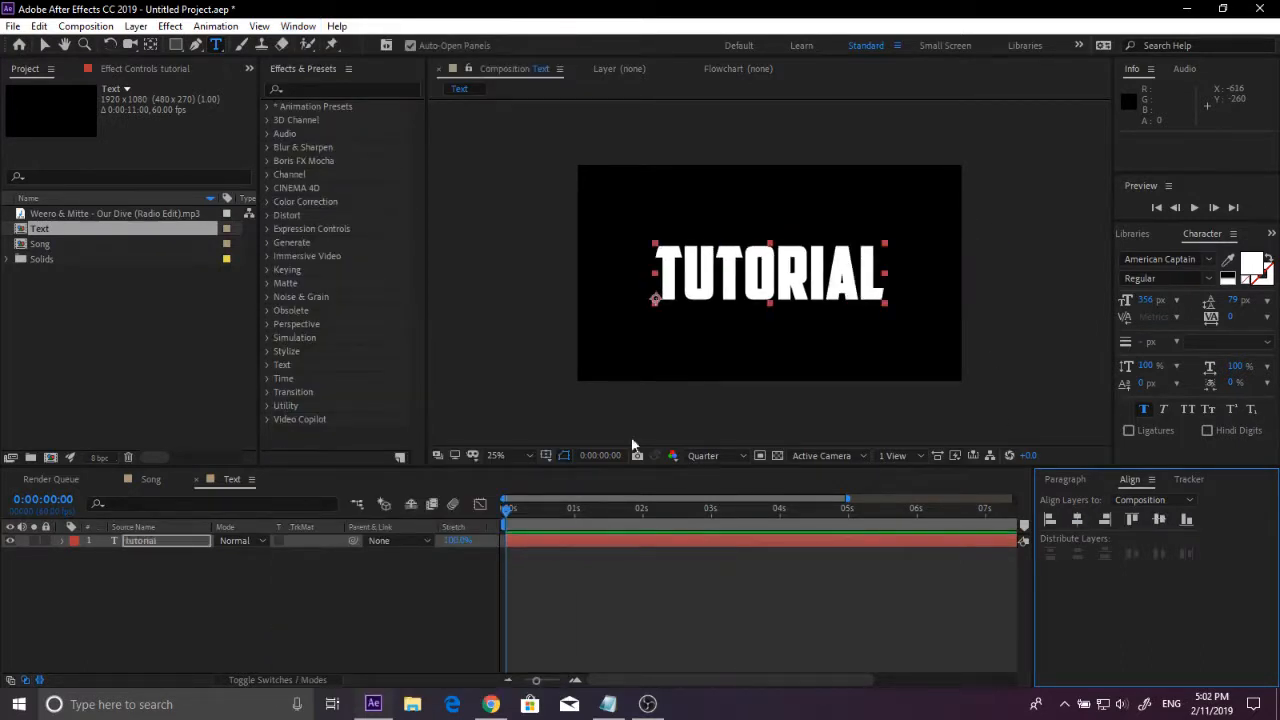
Step: Create shapes from the tutorial text layer and move the resulting outlines layer below the text layer
{"action": "right_click", "coordinate": [163, 546]}
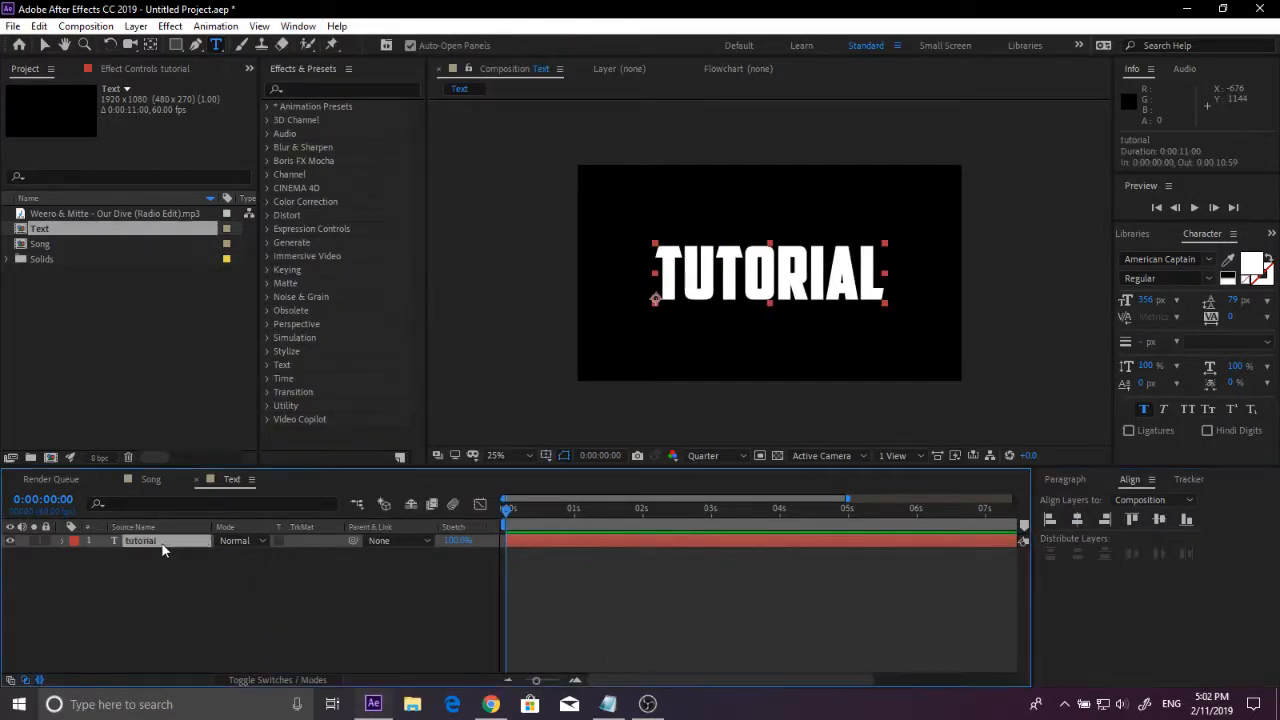
{"action": "mouse_move", "coordinate": [243, 432]}
{"action": "left_click", "coordinate": [399, 452]}
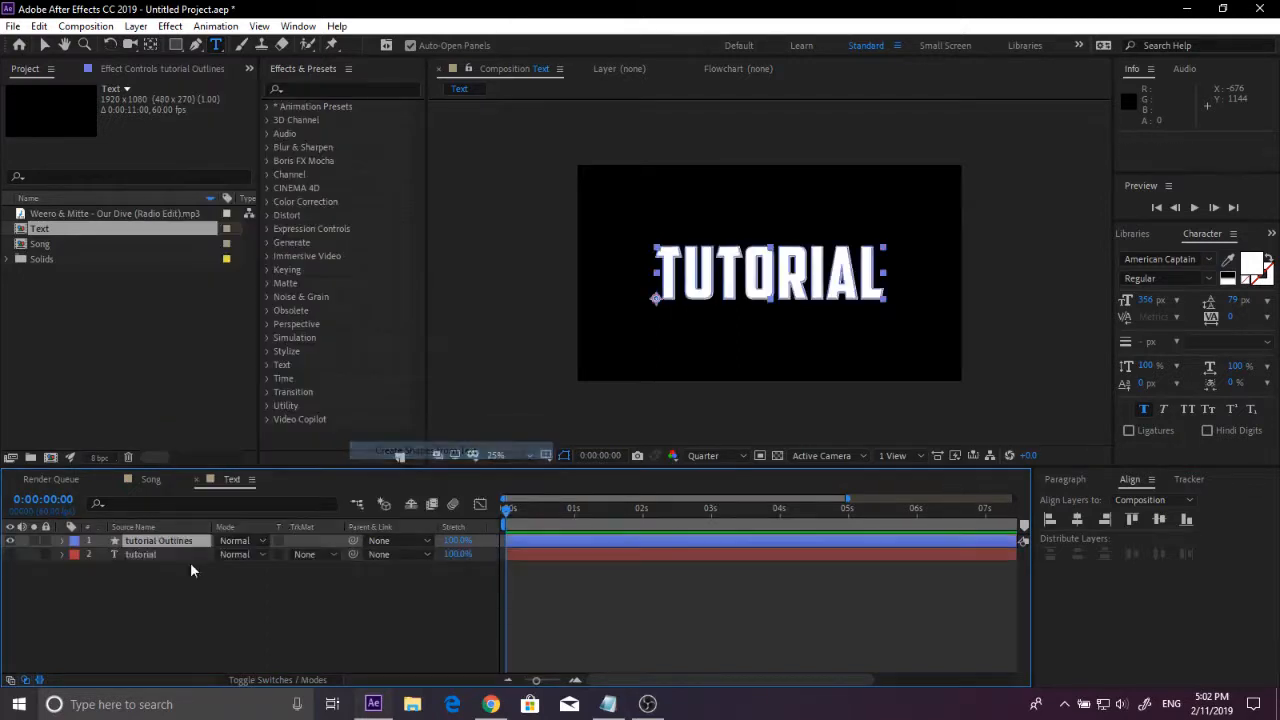
{"action": "left_click_drag", "start_coordinate": [150, 541], "coordinate": [129, 610]}
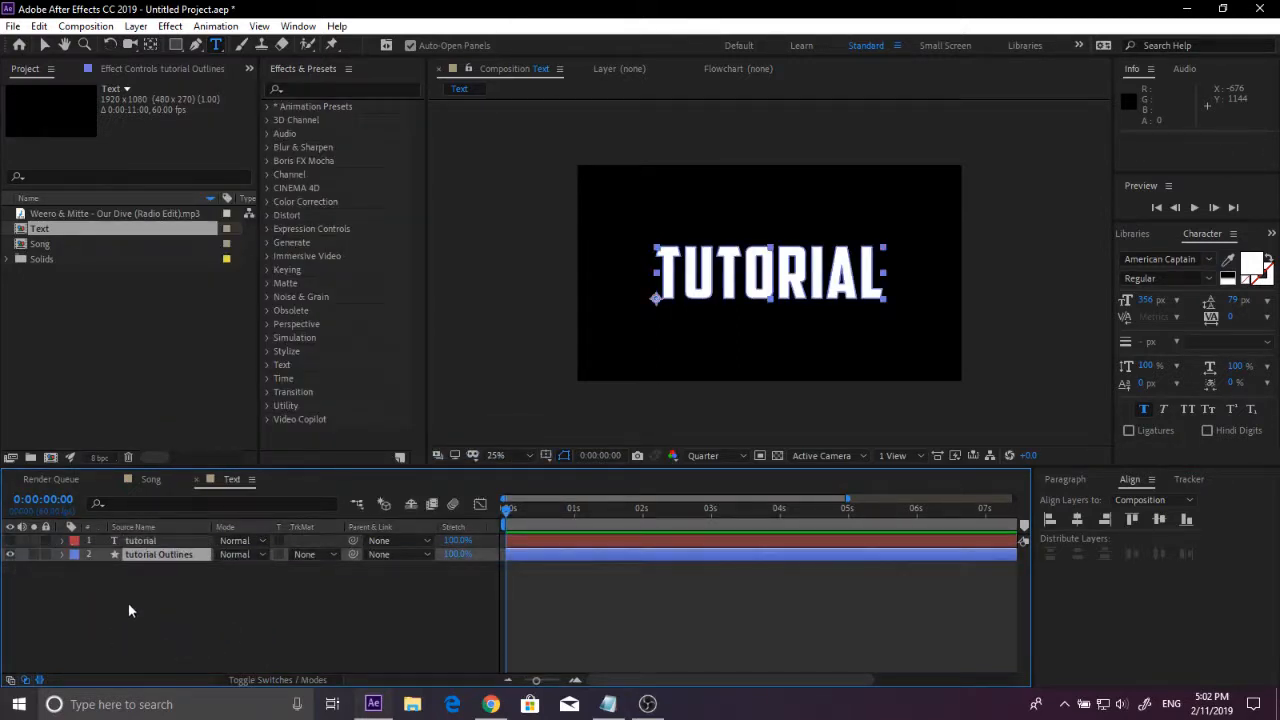
{"action": "left_click", "coordinate": [10, 541]}
Step: Add an empty group to the tutorial Outlines contents and move all eight letter groups into it
{"action": "left_click", "coordinate": [63, 553]}
{"action": "left_click", "coordinate": [75, 567]}
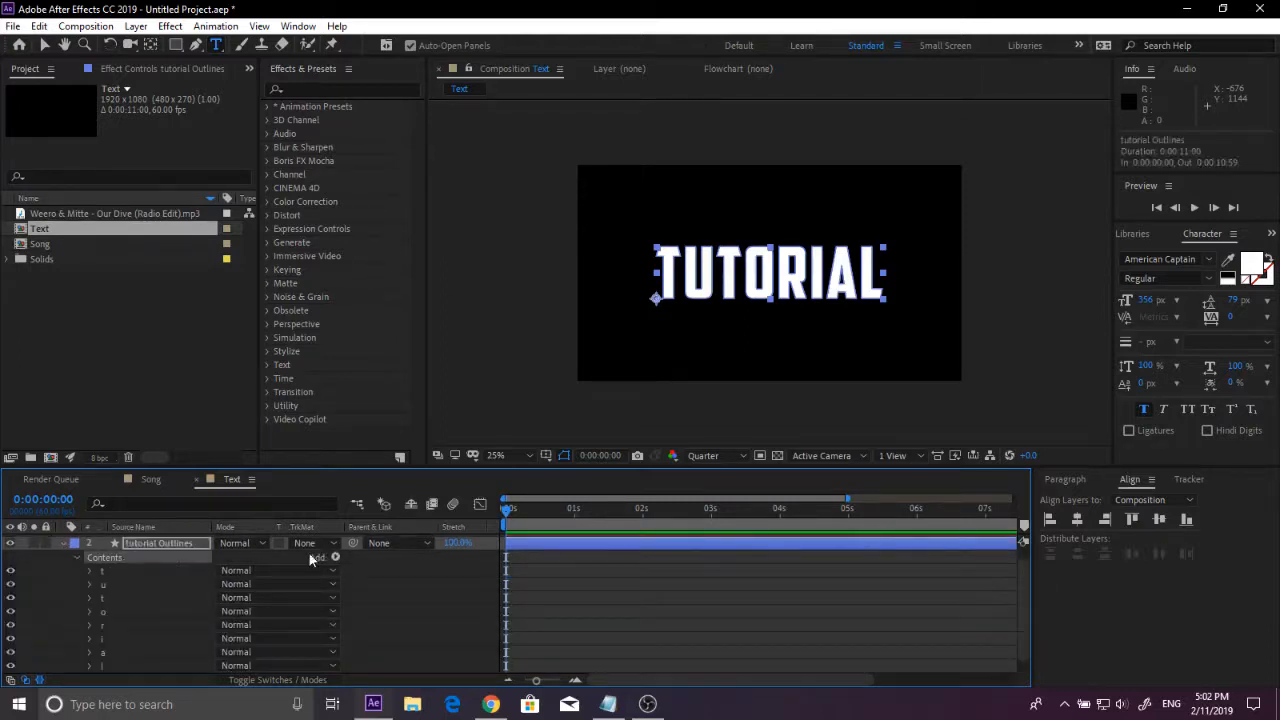
{"action": "left_click", "coordinate": [335, 557]}
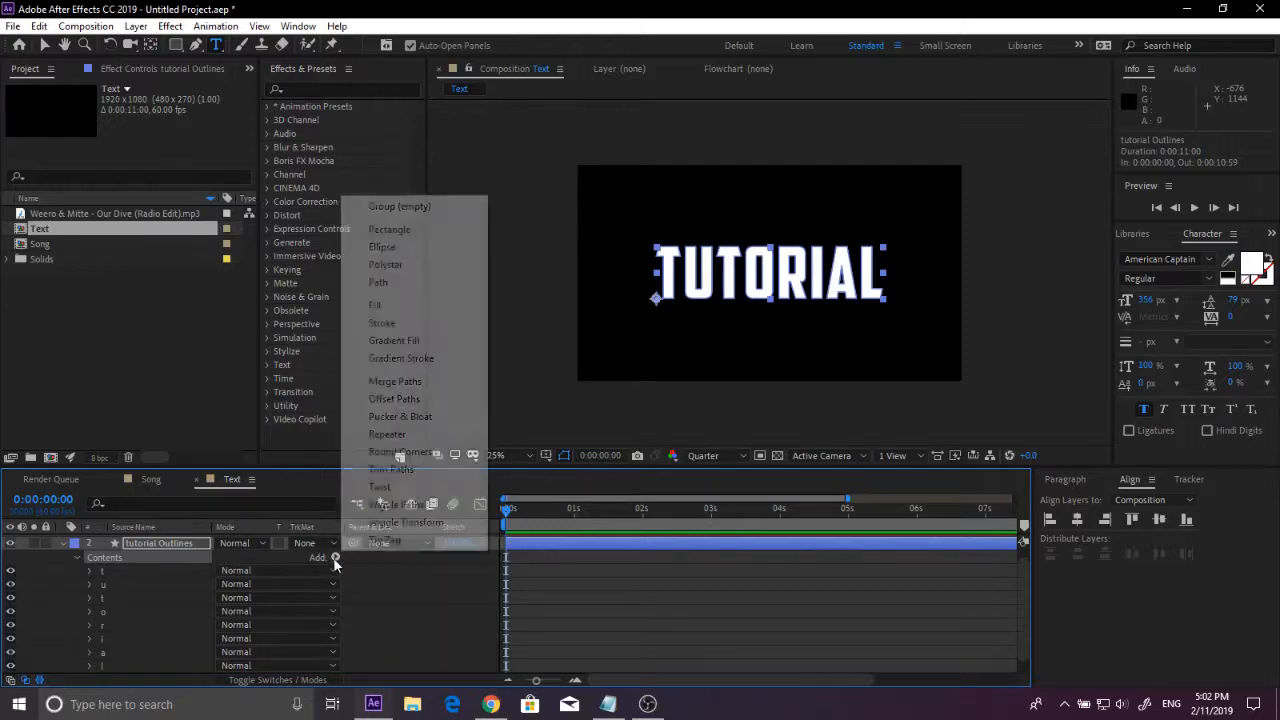
{"action": "left_click", "coordinate": [393, 206]}
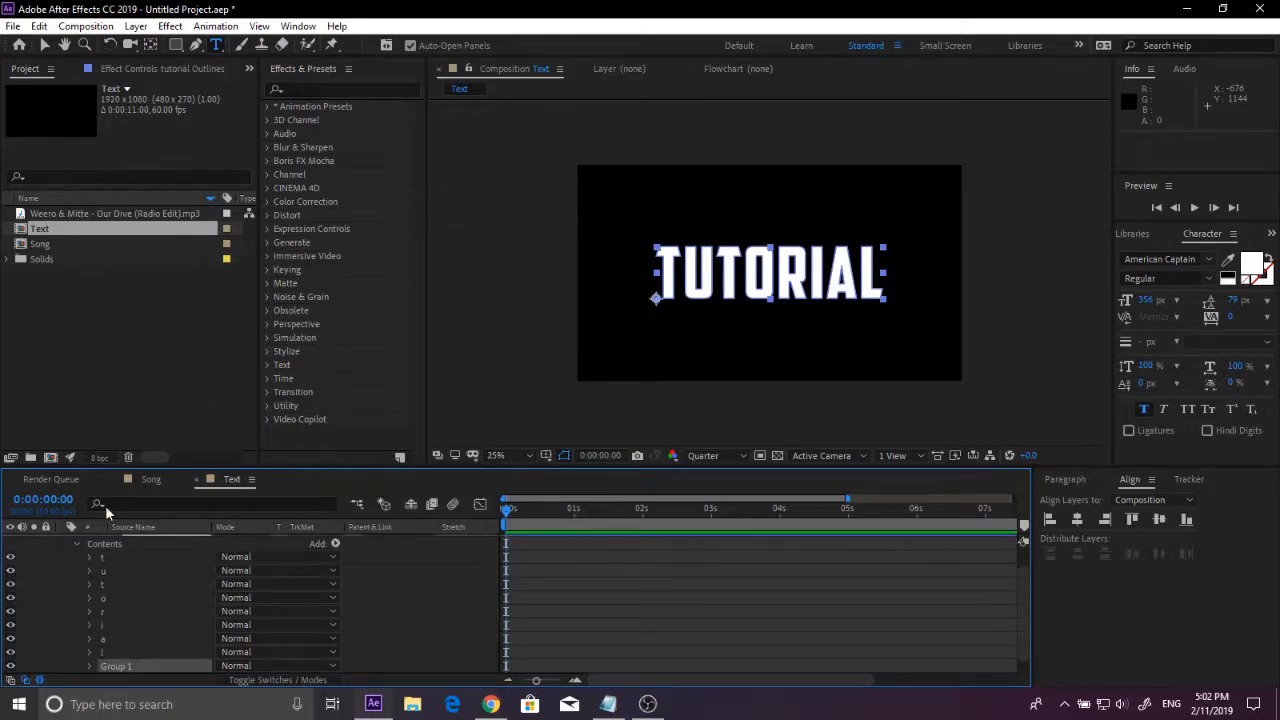
{"action": "left_click", "coordinate": [108, 560]}
{"action": "left_click", "coordinate": [109, 655], "text": "shift"}
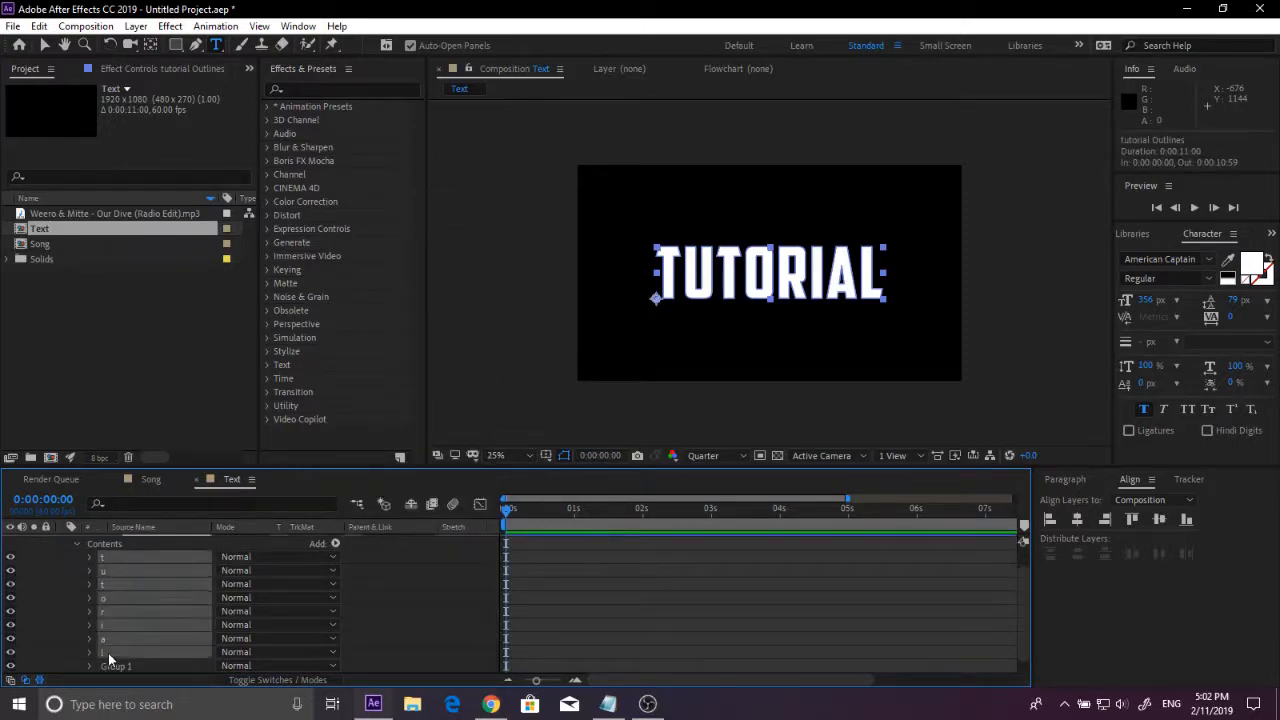
{"action": "left_click_drag", "start_coordinate": [113, 601], "coordinate": [128, 660]}
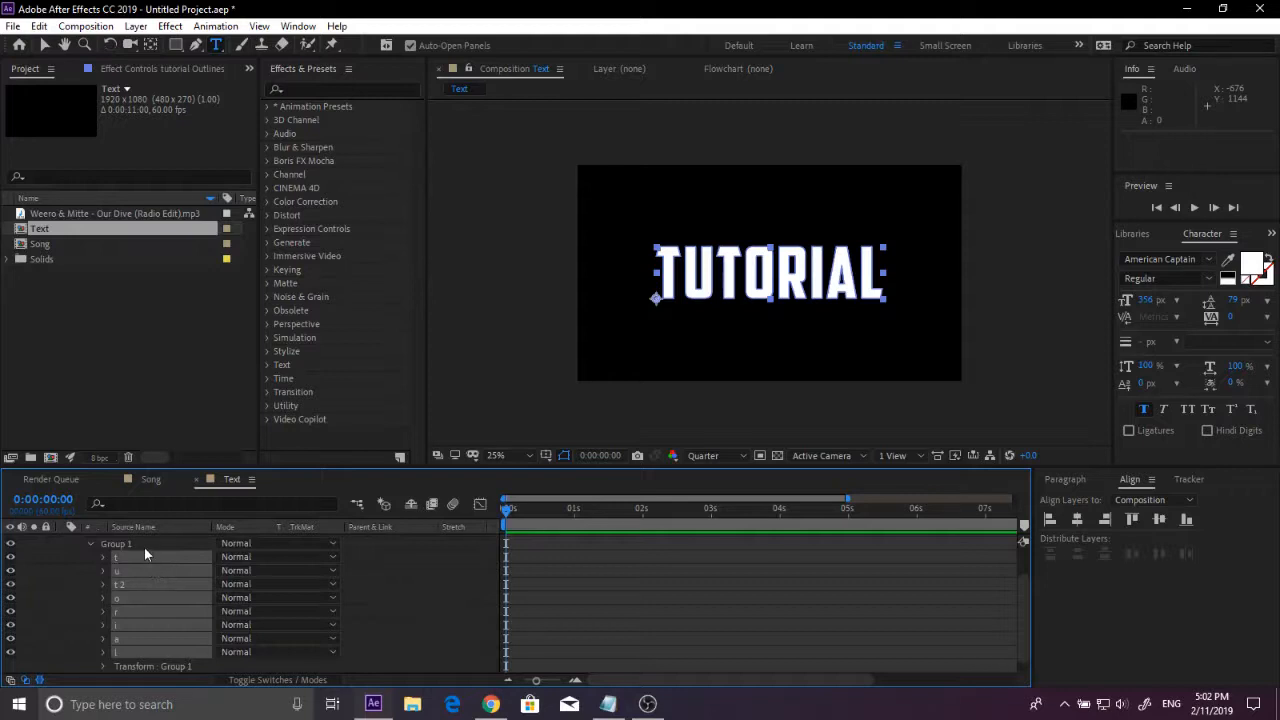
Step: Add a stroke to Group 1 of the tutorial Outlines layer
{"action": "left_click", "coordinate": [144, 547]}
{"action": "scroll", "coordinate": [152, 576], "scroll_direction": "up", "scroll_amount": 1}
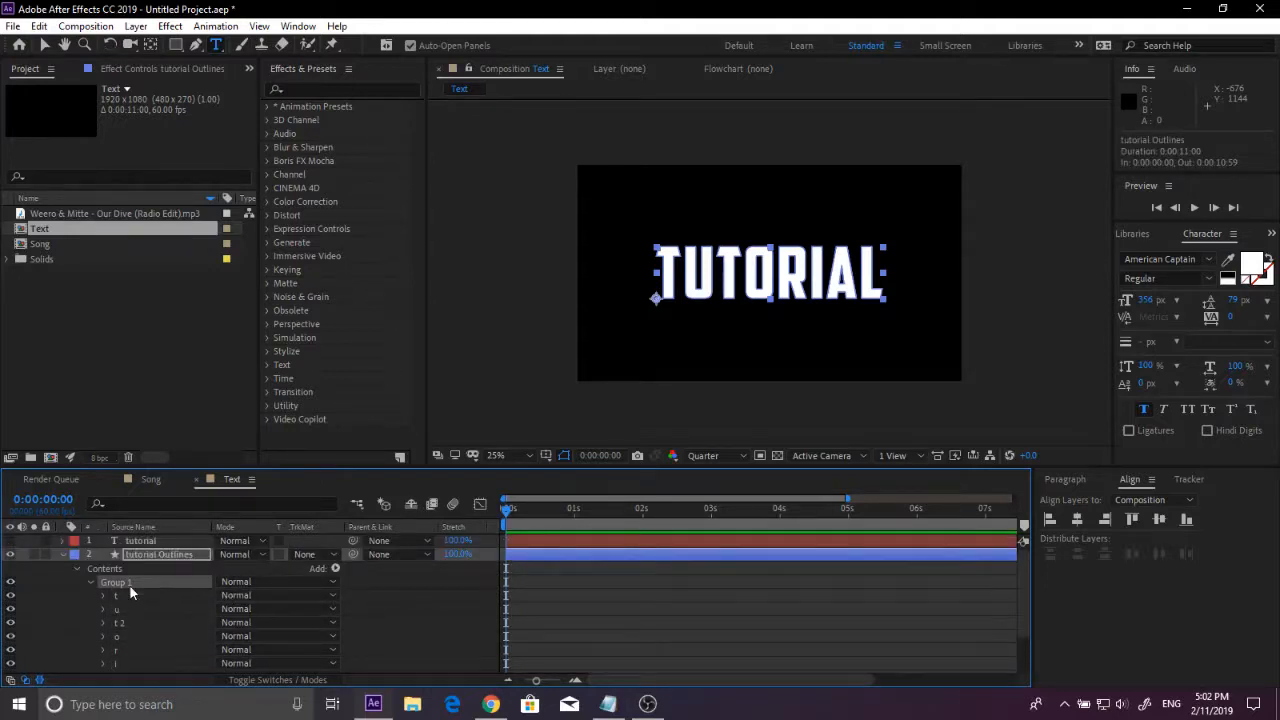
{"action": "left_click", "coordinate": [336, 567]}
{"action": "left_click", "coordinate": [382, 334]}
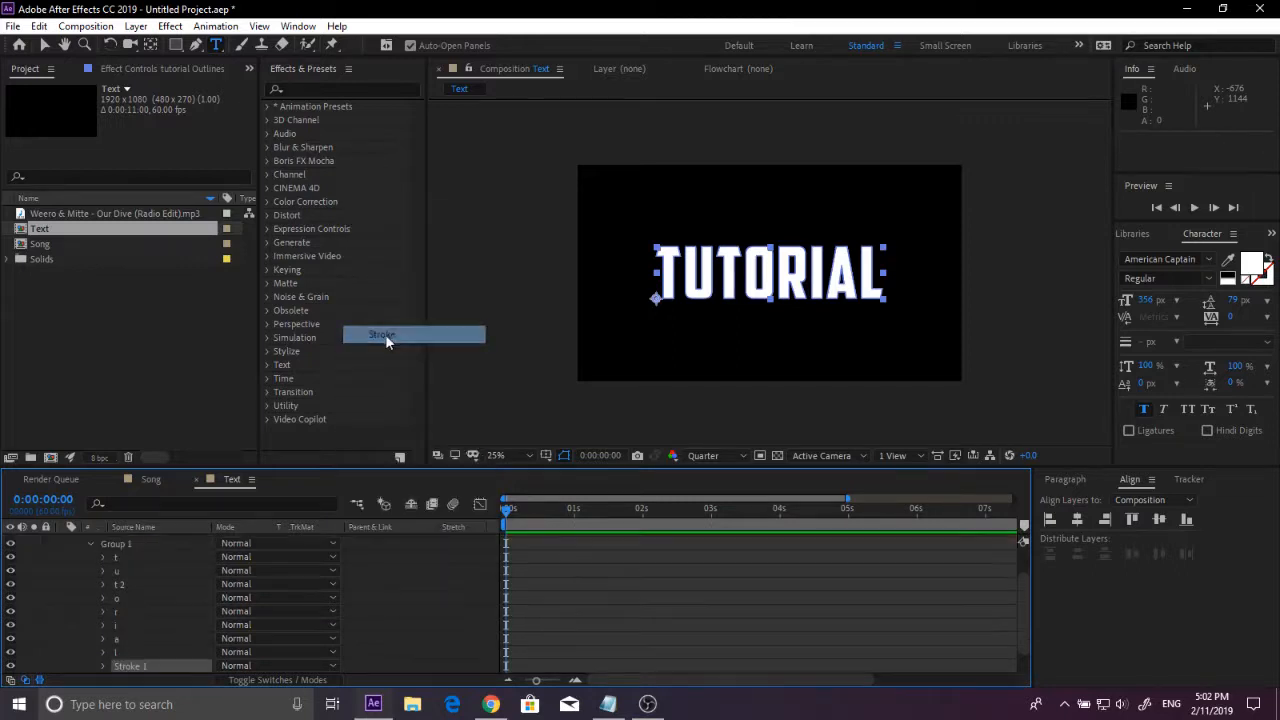
Step: Set the group stroke's width to 15 and its color to dark gray 424040
{"action": "left_click", "coordinate": [104, 666]}
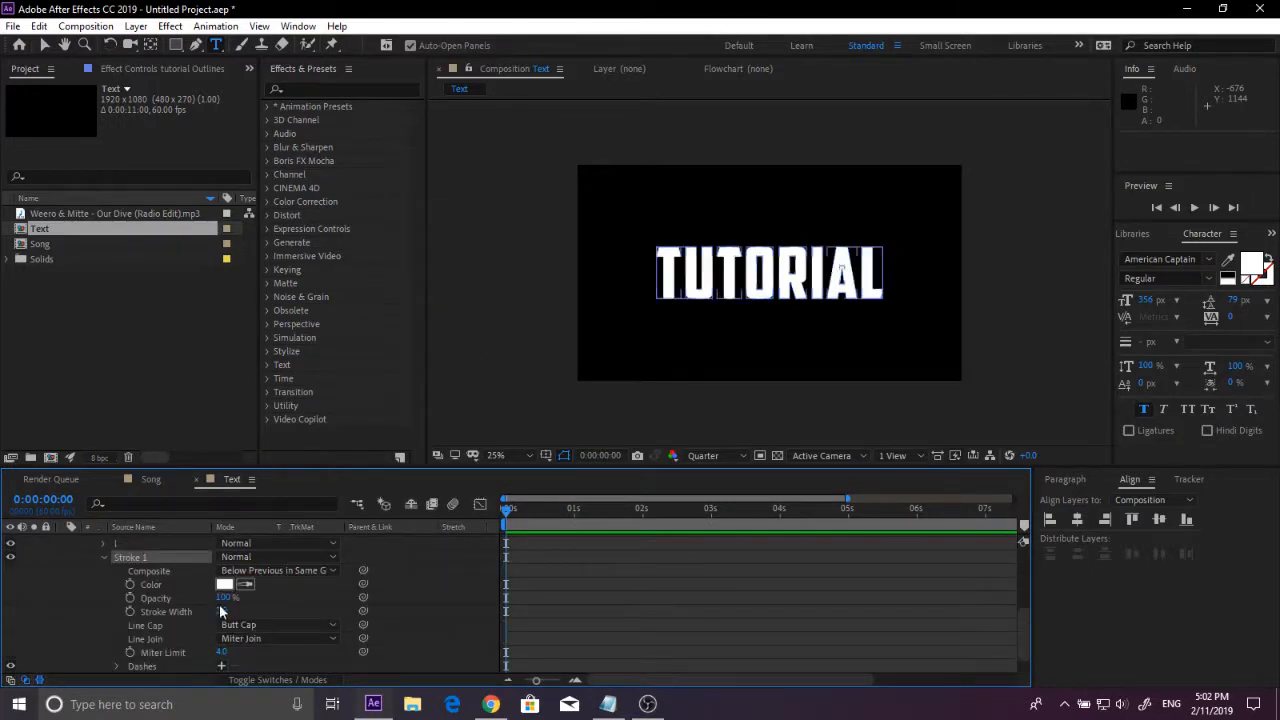
{"action": "left_click", "coordinate": [222, 611]}
{"action": "type", "text": "15"}
{"action": "key", "text": "Return"}
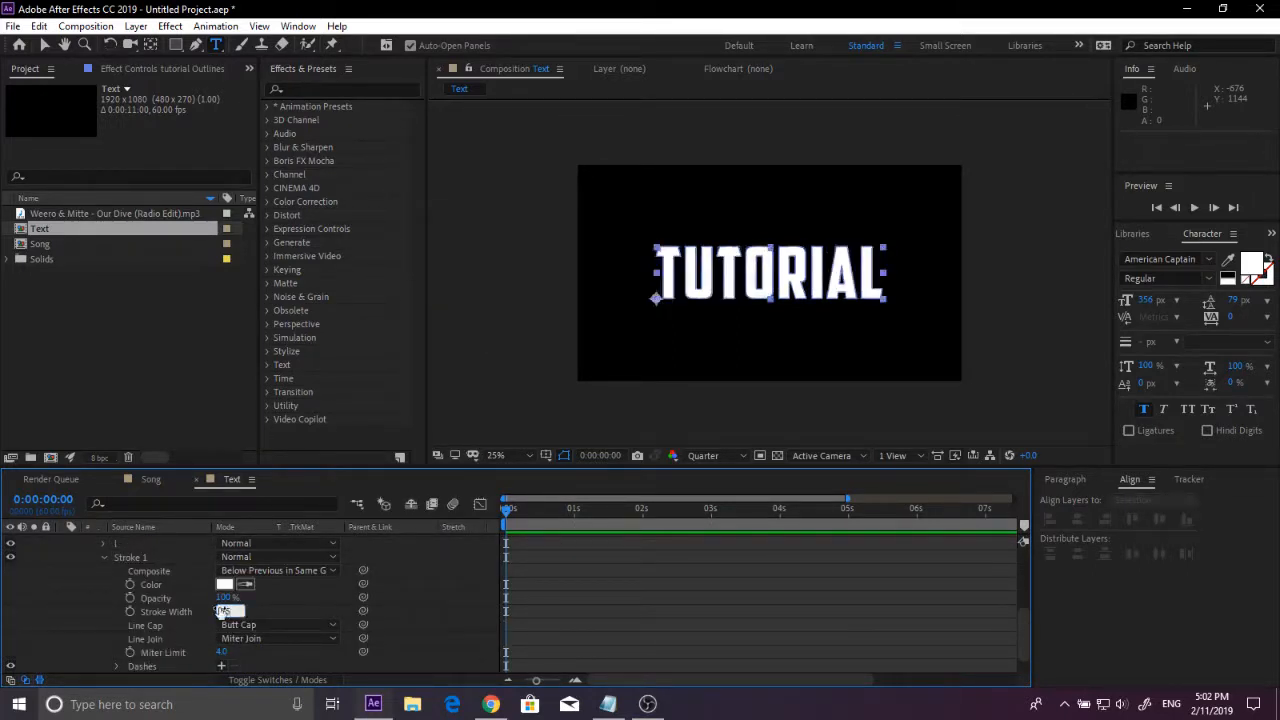
{"action": "left_click", "coordinate": [224, 584]}
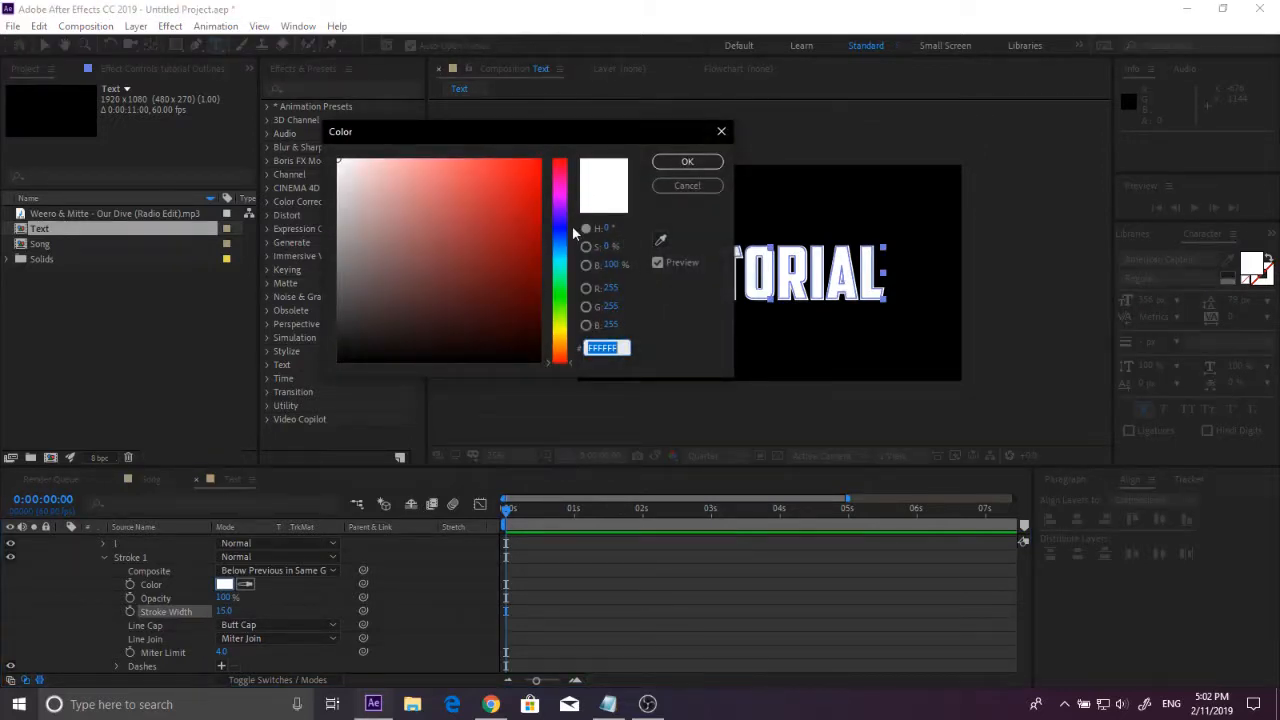
{"action": "left_click", "coordinate": [340, 309]}
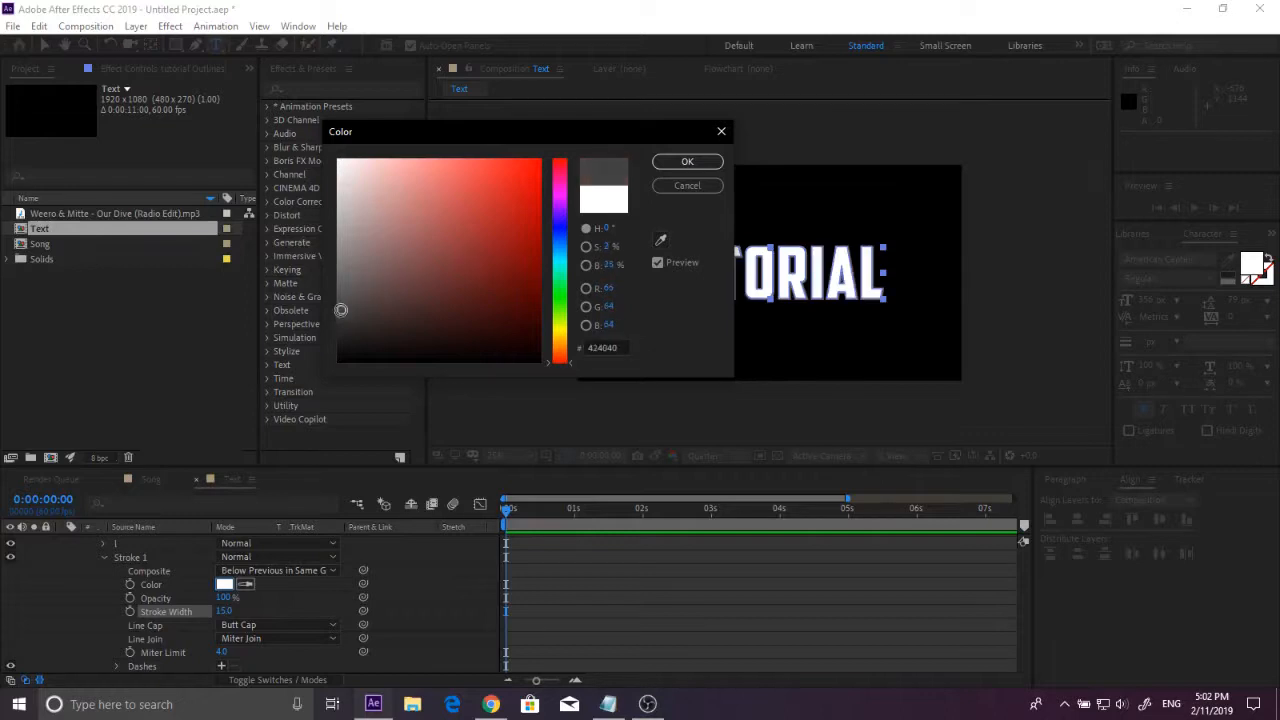
{"action": "left_click", "coordinate": [687, 161]}
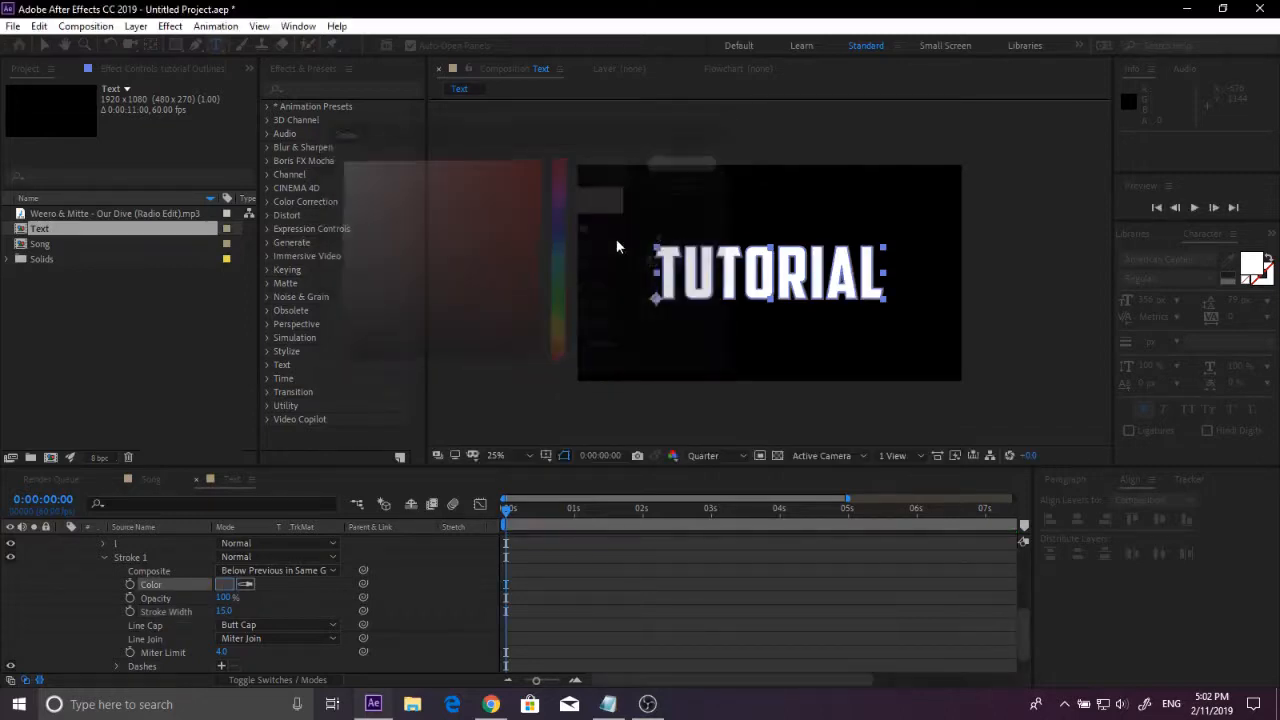
Step: Set the stroke's line cap to Round Cap and its line join to Round Join
{"action": "left_click", "coordinate": [245, 626]}
{"action": "left_click", "coordinate": [283, 596]}
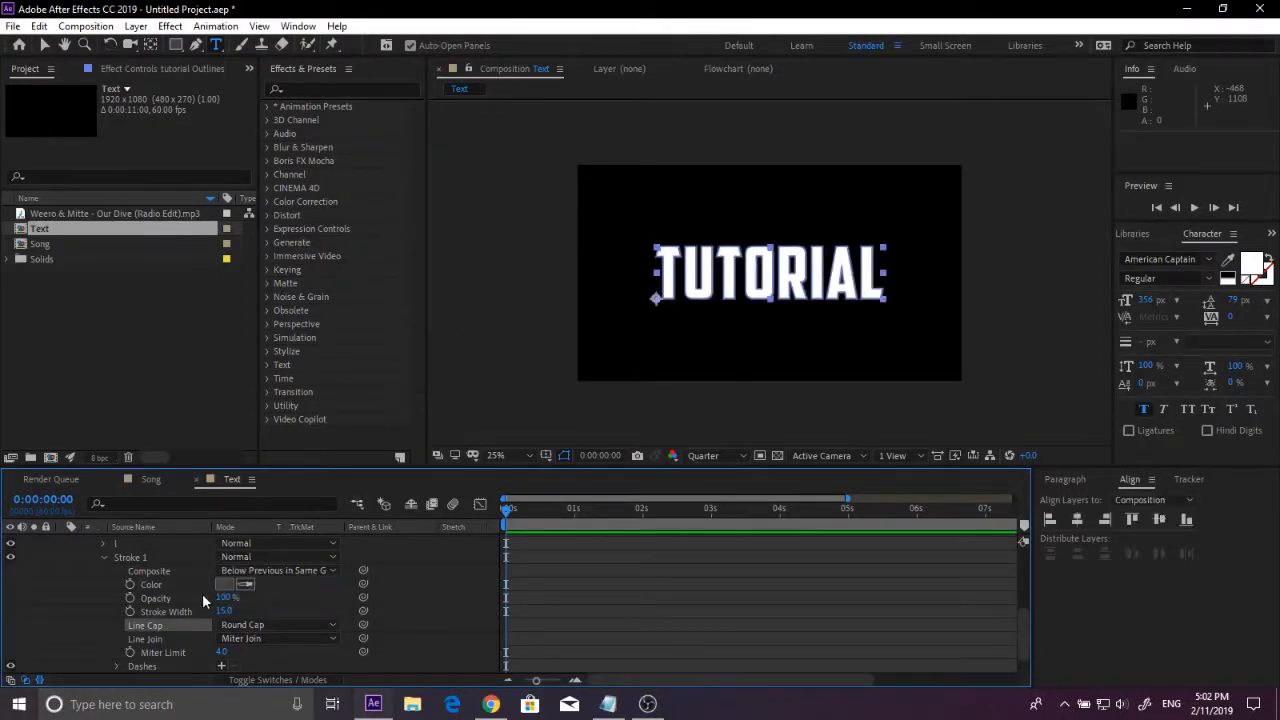
{"action": "key", "text": "period"}
{"action": "key", "text": "period"}
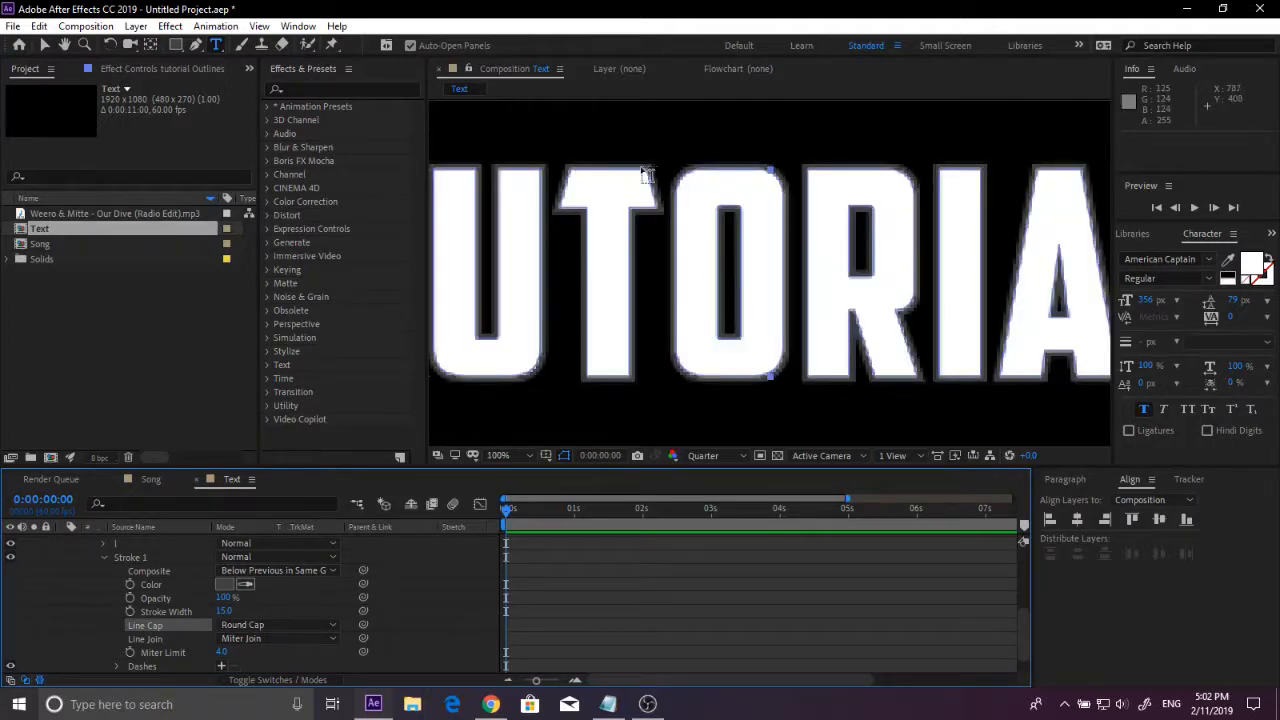
{"action": "left_click", "coordinate": [258, 638]}
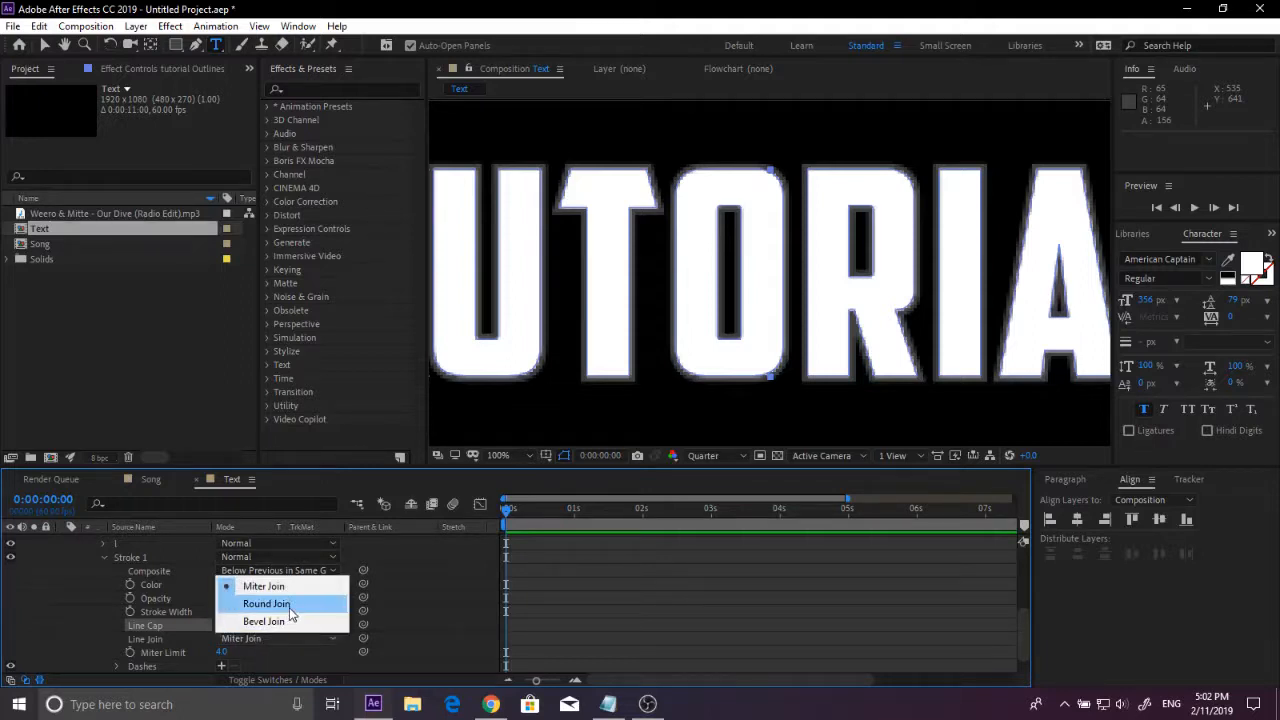
{"action": "left_click", "coordinate": [288, 606]}
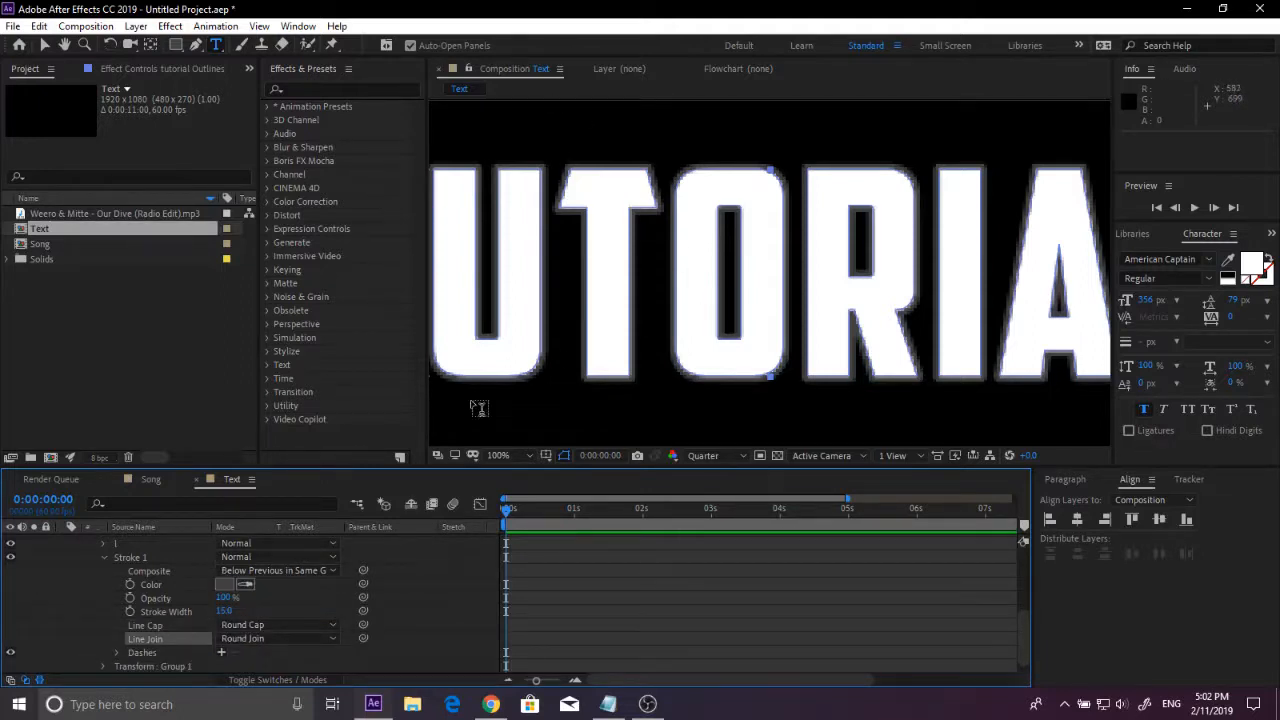
Step: Examine the stroke's edges and corners around the letters up close, and fit the whole composition in the viewer
{"action": "key", "text": "comma"}
{"action": "key", "text": "period"}
{"action": "key", "text": "period"}
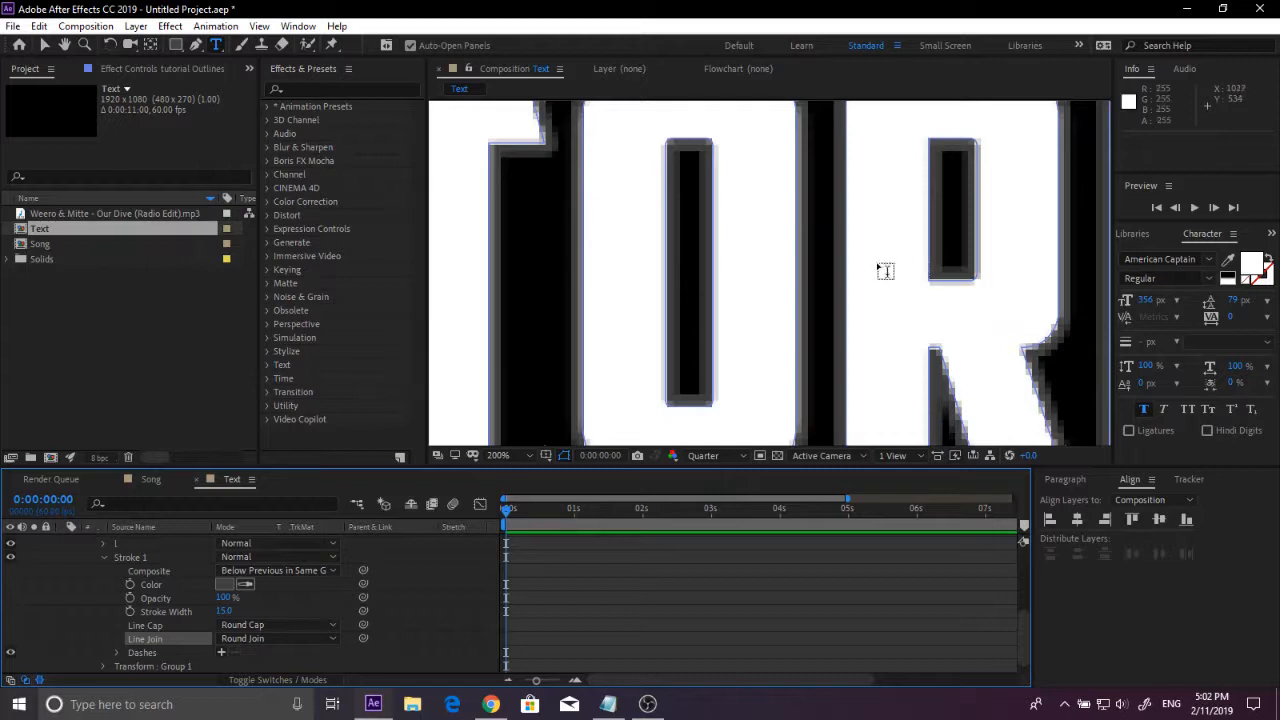
{"action": "scroll", "coordinate": [845, 236], "scroll_direction": "up", "scroll_amount": 2}
{"action": "scroll", "coordinate": [738, 262], "scroll_direction": "down", "scroll_amount": 3}
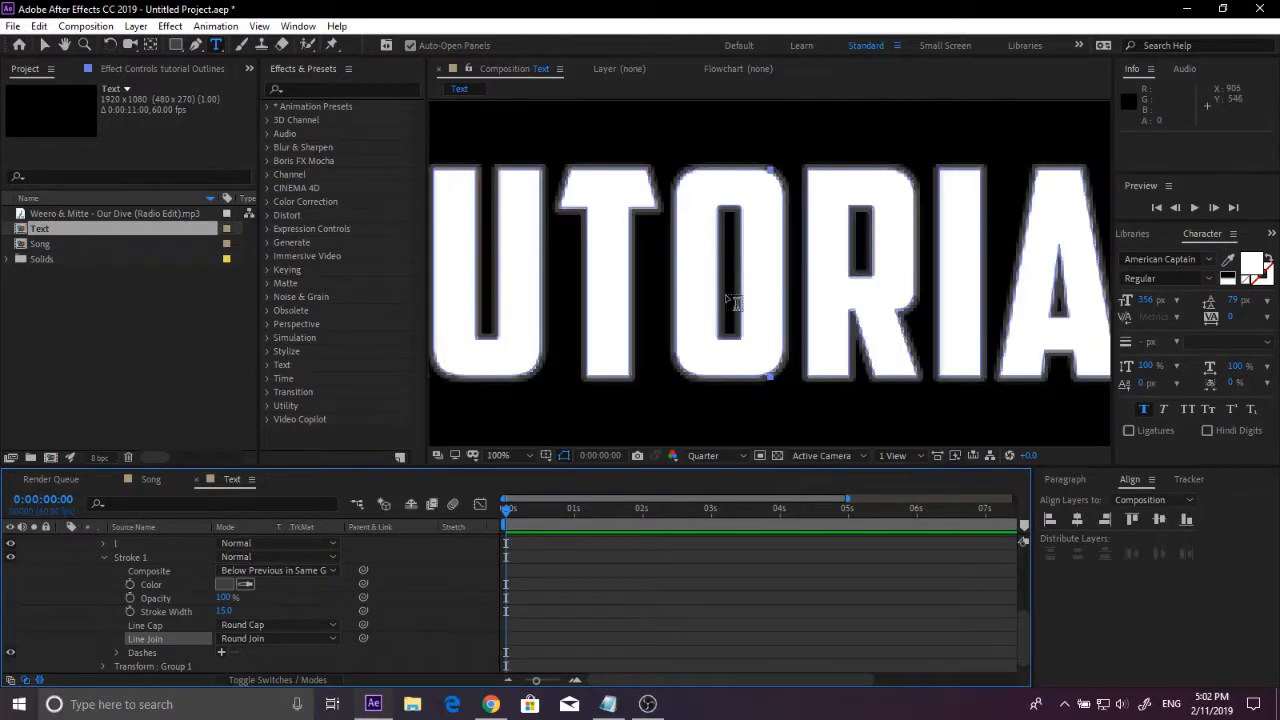
{"action": "left_click", "coordinate": [530, 456]}
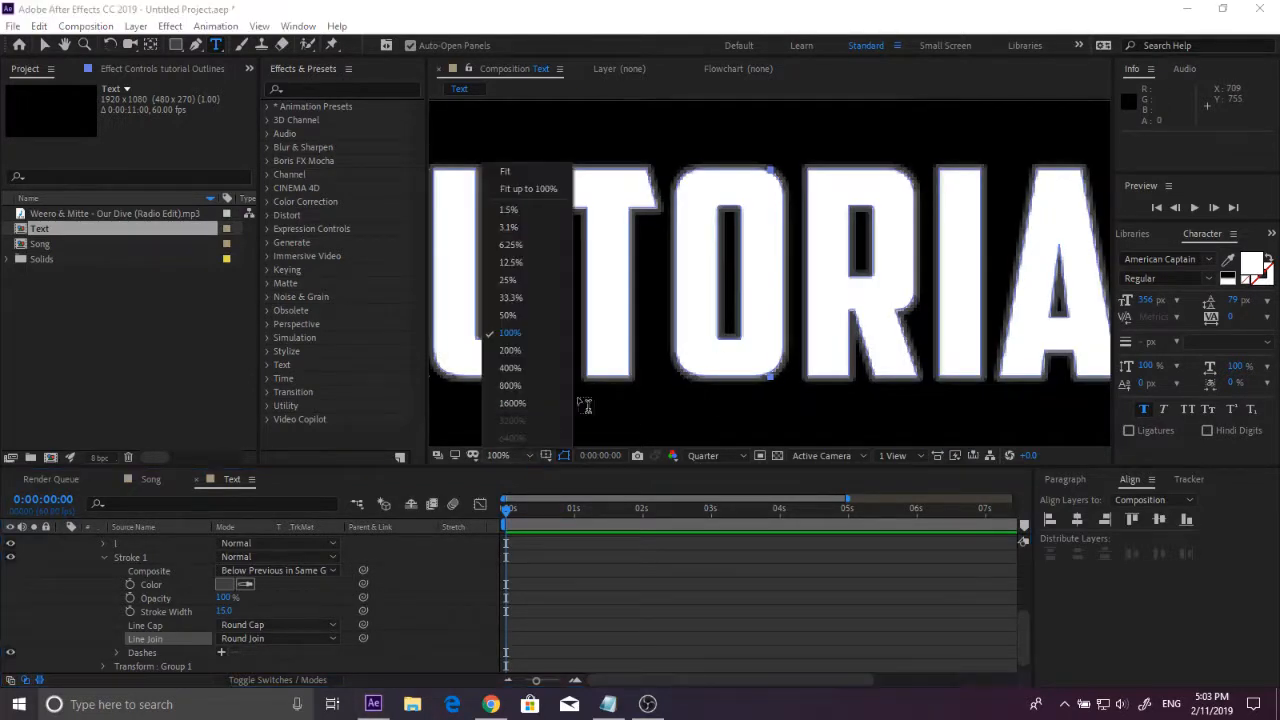
{"action": "left_click", "coordinate": [523, 165]}
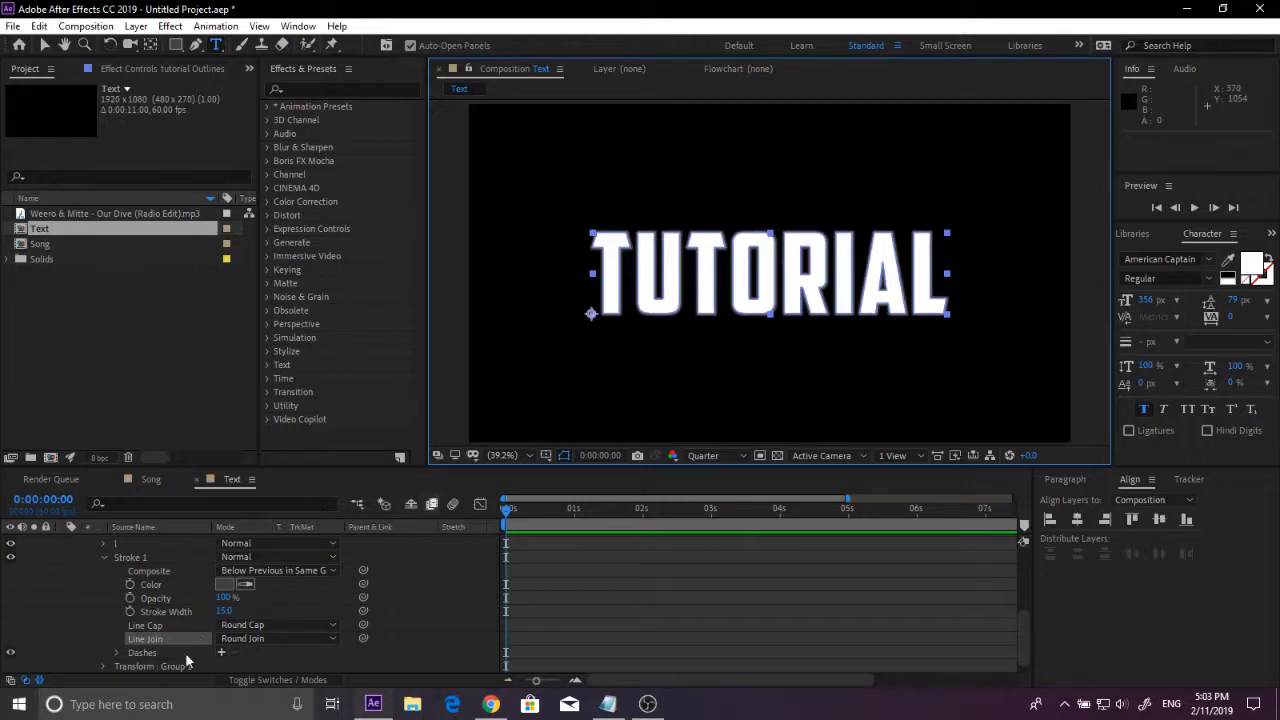
Step: Add a Repeater to Group 1 of the tutorial Outlines layer and set its copies to 15
{"action": "scroll", "coordinate": [124, 613], "scroll_direction": "up", "scroll_amount": 5}
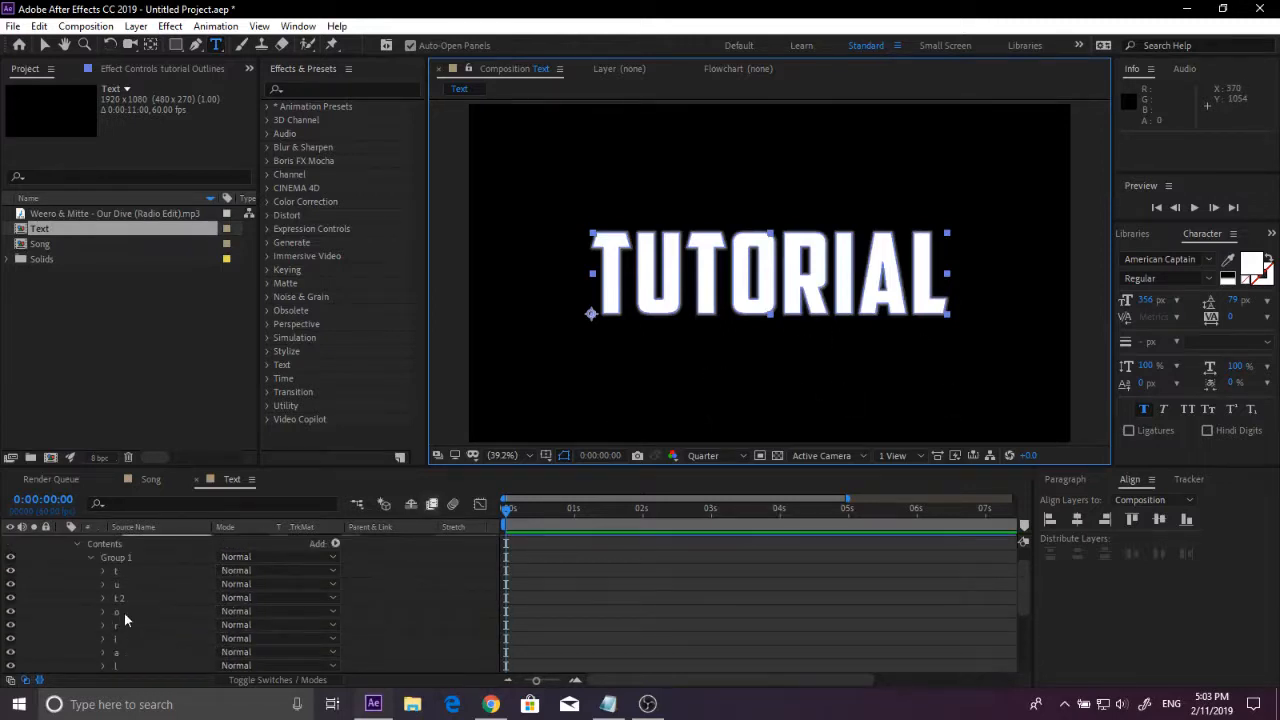
{"action": "left_click", "coordinate": [162, 581]}
{"action": "left_click", "coordinate": [335, 568]}
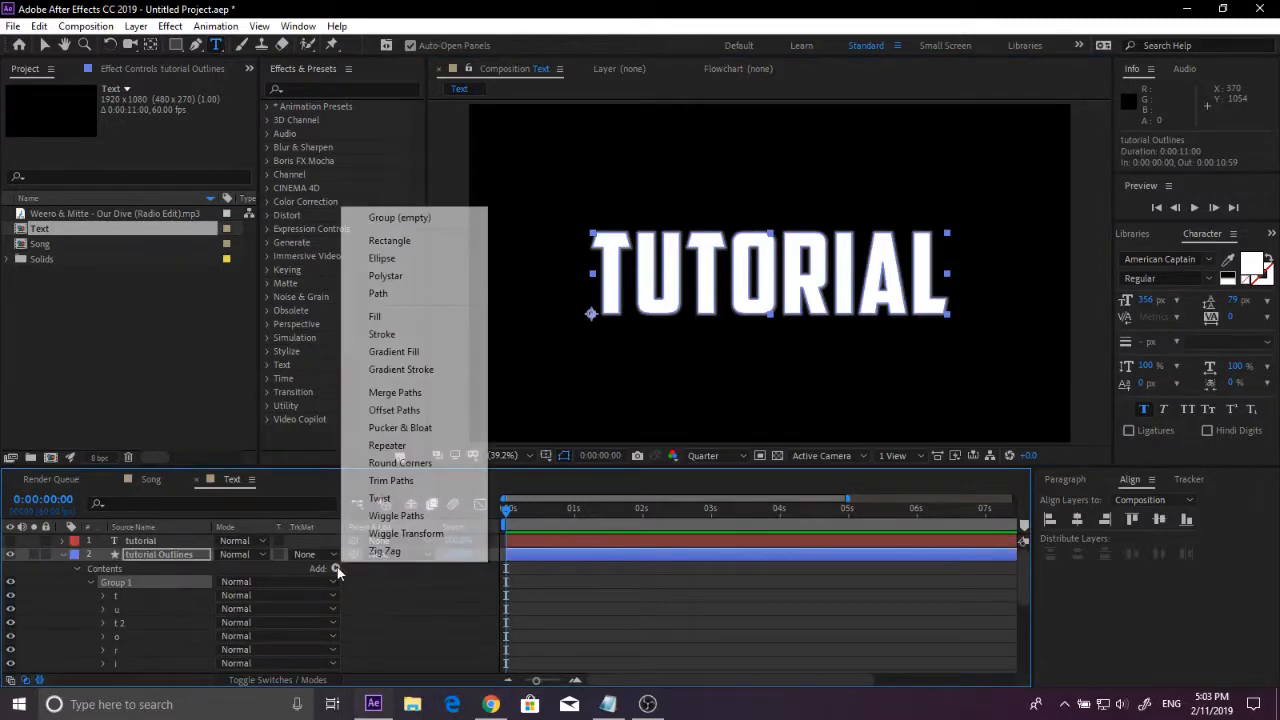
{"action": "left_click", "coordinate": [387, 445]}
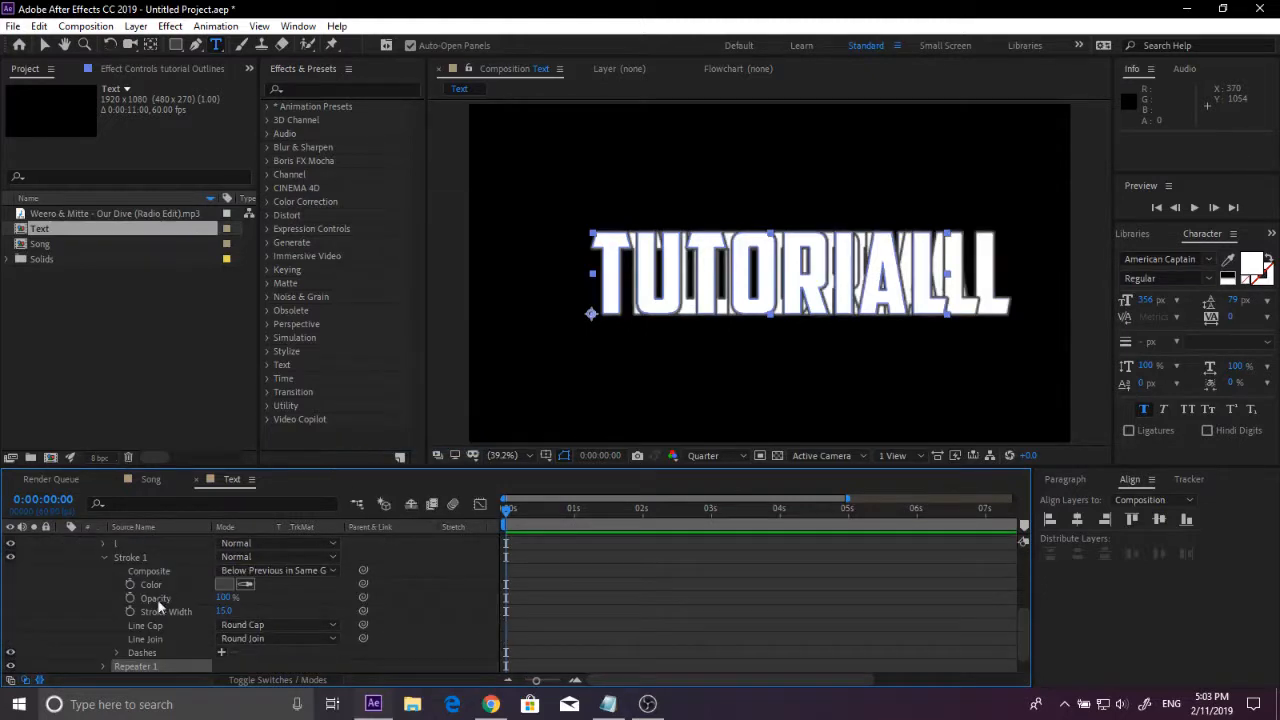
{"action": "left_click", "coordinate": [125, 638]}
{"action": "left_click", "coordinate": [100, 640]}
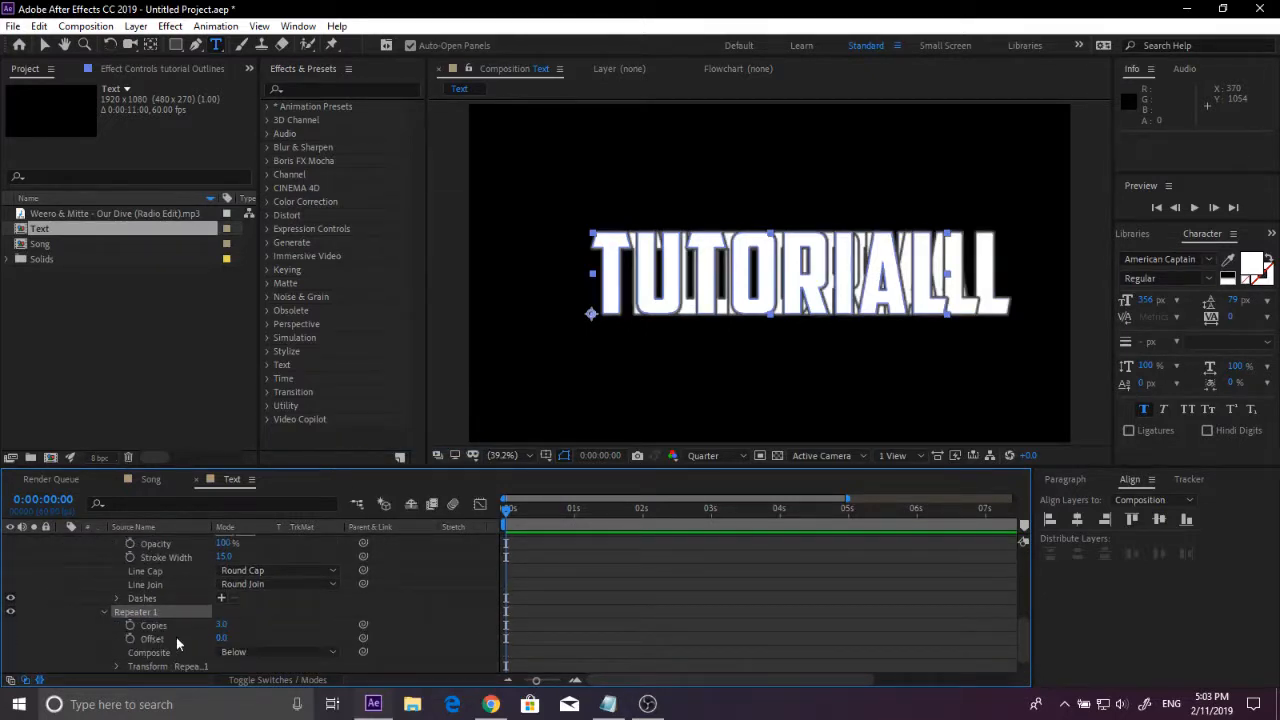
{"action": "left_click", "coordinate": [222, 626]}
{"action": "type", "text": "15"}
{"action": "key", "text": "Return"}
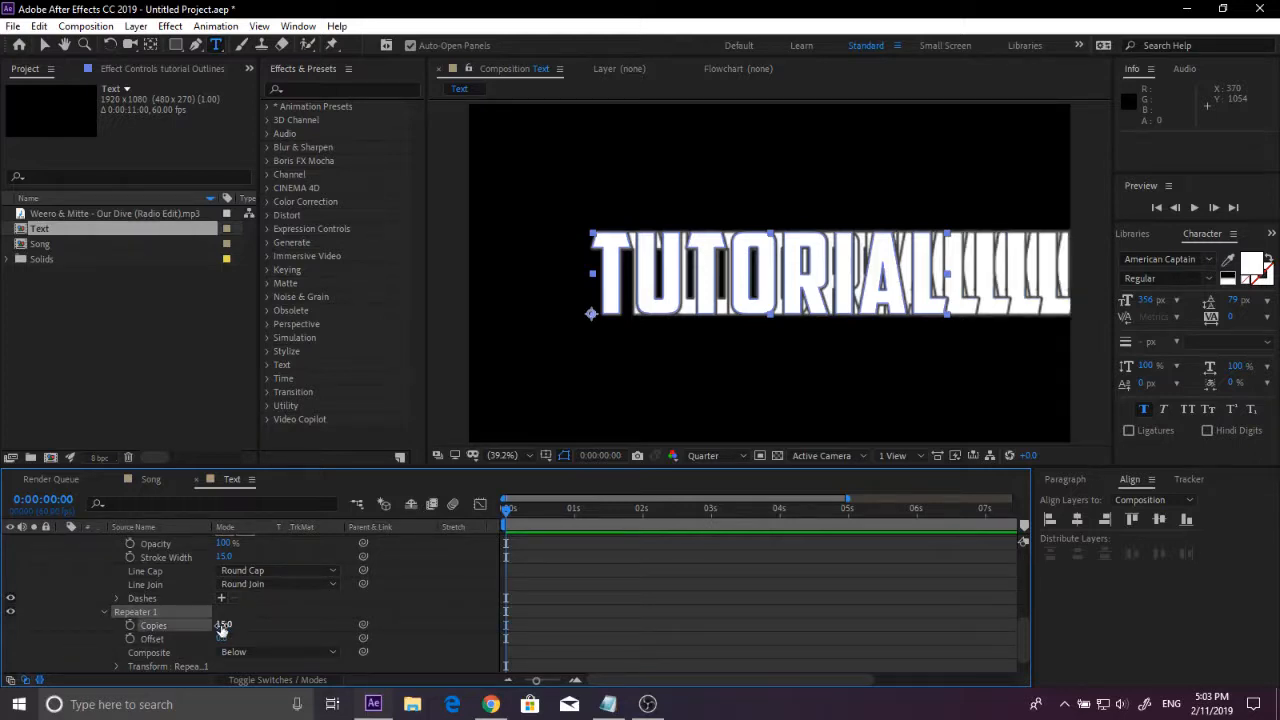
Step: Set the scale in Repeater 1's transform to 99.6%
{"action": "left_click", "coordinate": [116, 667]}
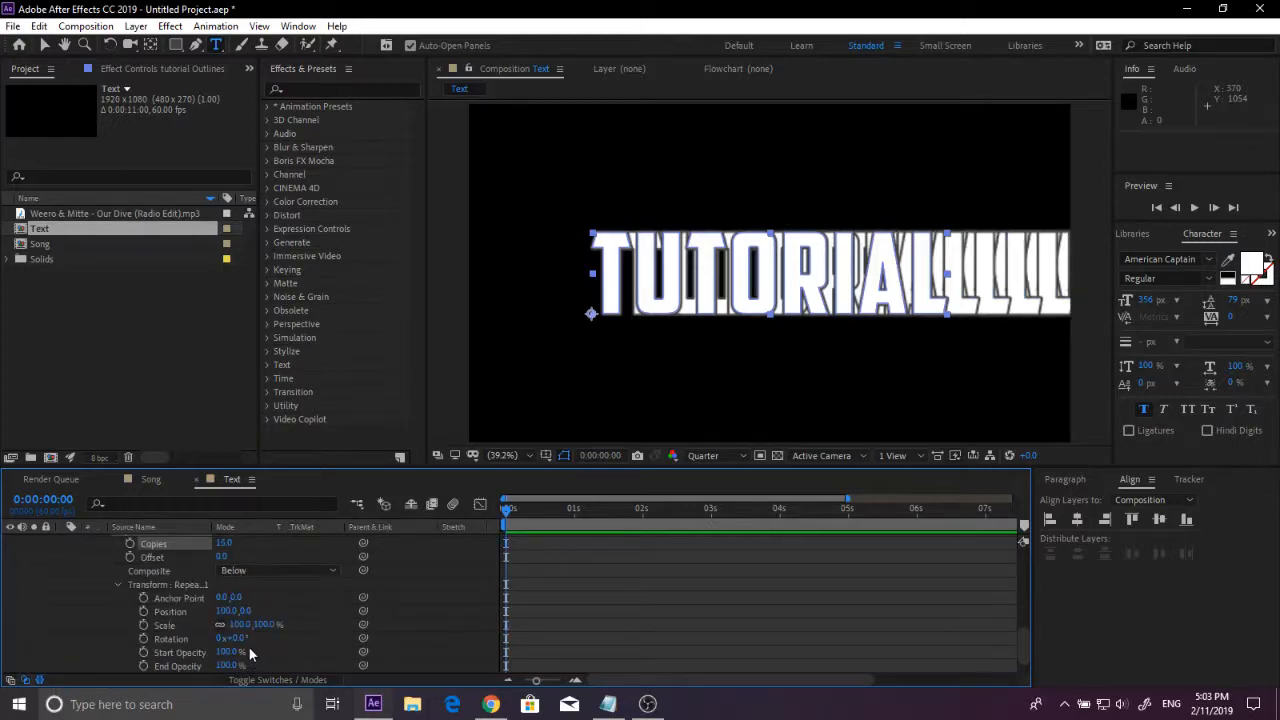
{"action": "left_click", "coordinate": [265, 626]}
{"action": "type", "text": "99.5"}
{"action": "key", "text": "Return"}
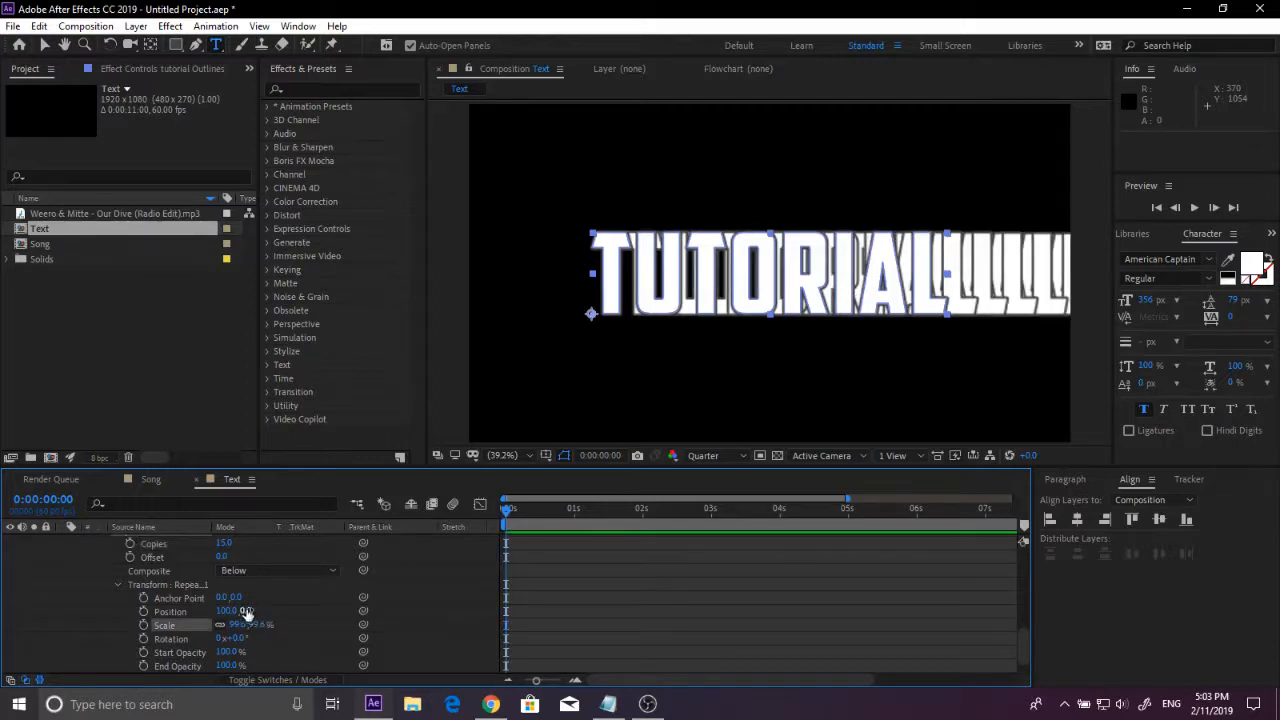
Step: Set the position in Repeater 1's transform to 4, 2
{"action": "left_click", "coordinate": [229, 611]}
{"action": "type", "text": "4"}
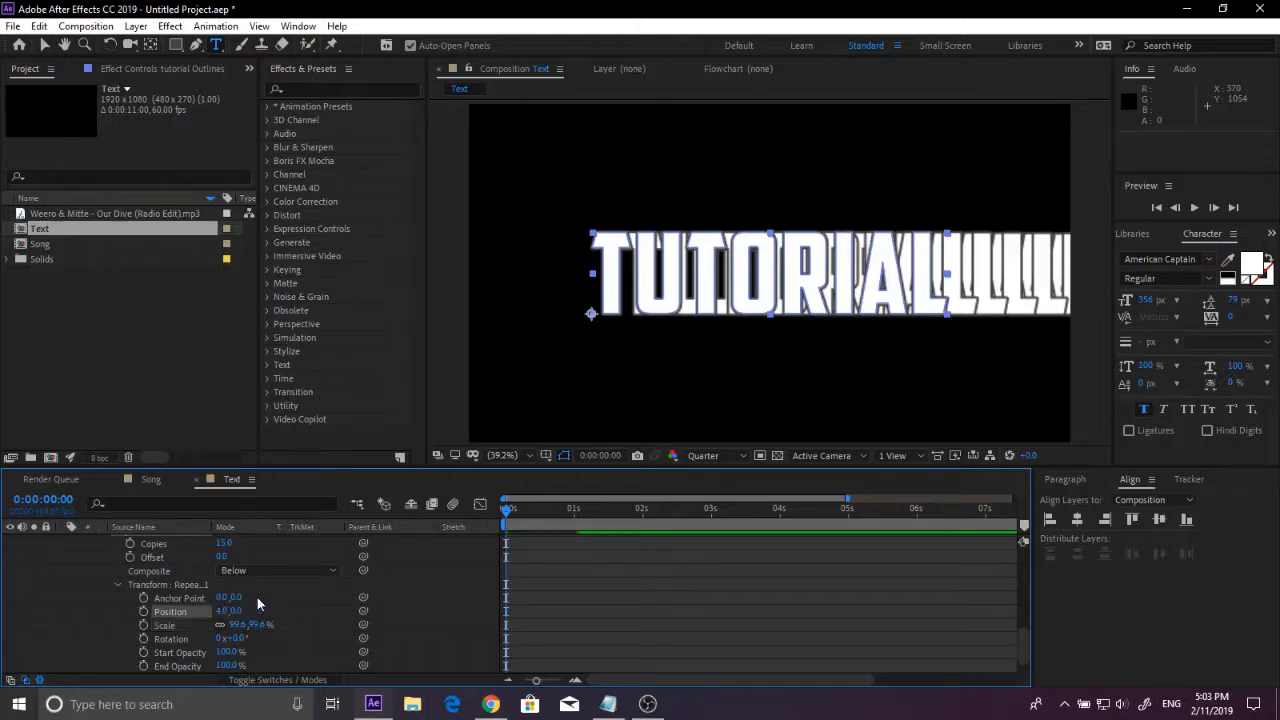
{"action": "key", "text": "Return"}
{"action": "left_click", "coordinate": [240, 611]}
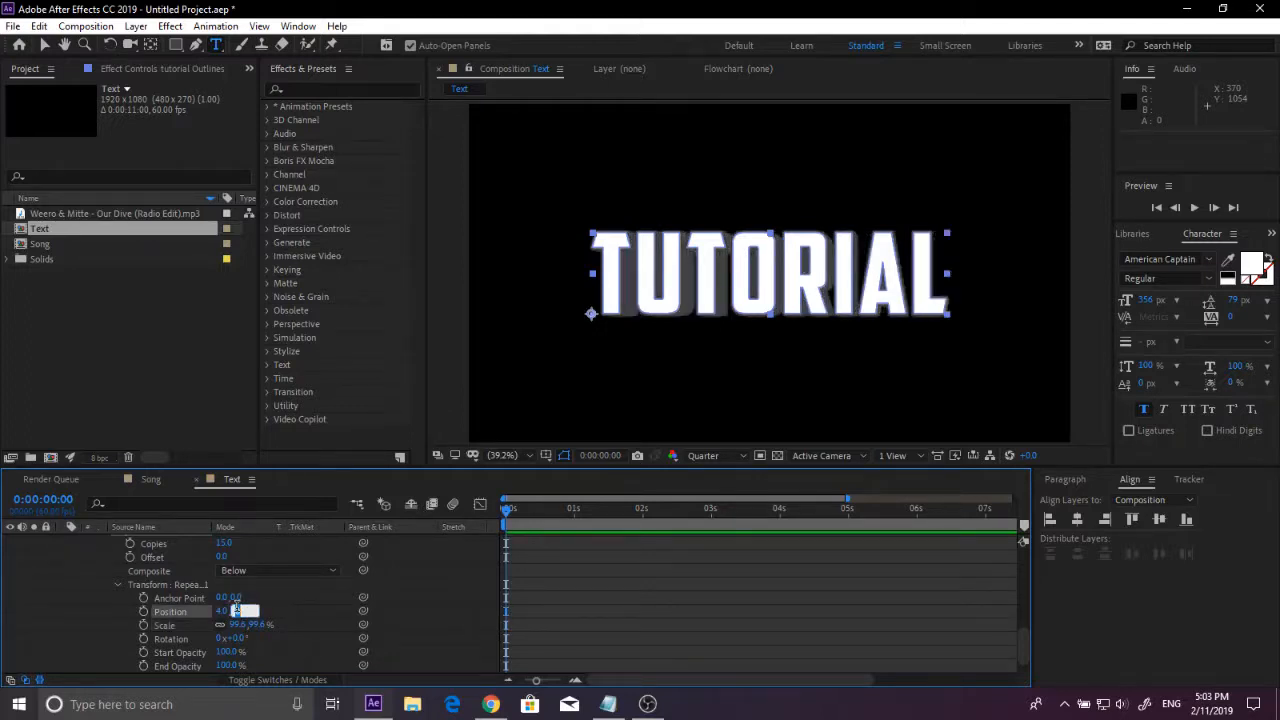
{"action": "type", "text": "2"}
{"action": "key", "text": "Return"}
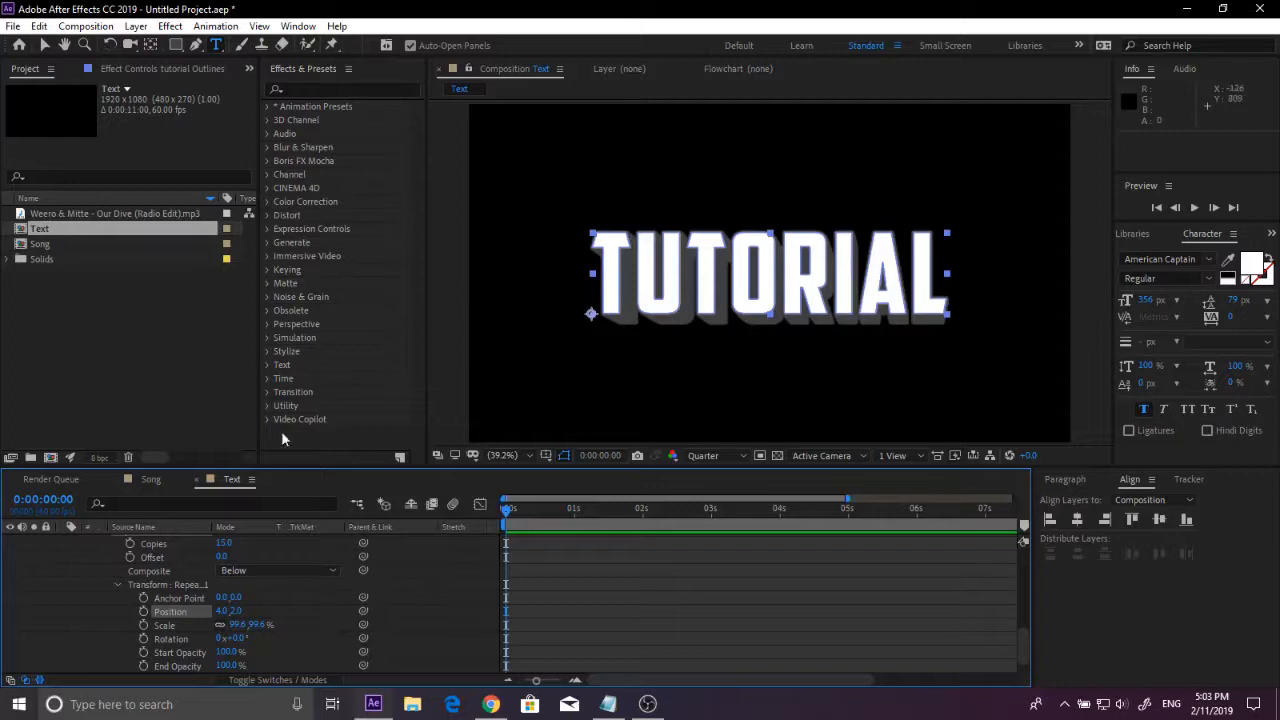
Step: Collapse the settings of Stroke 1 and add a second stroke to Group 1
{"action": "scroll", "coordinate": [200, 613], "scroll_direction": "up", "scroll_amount": 5}
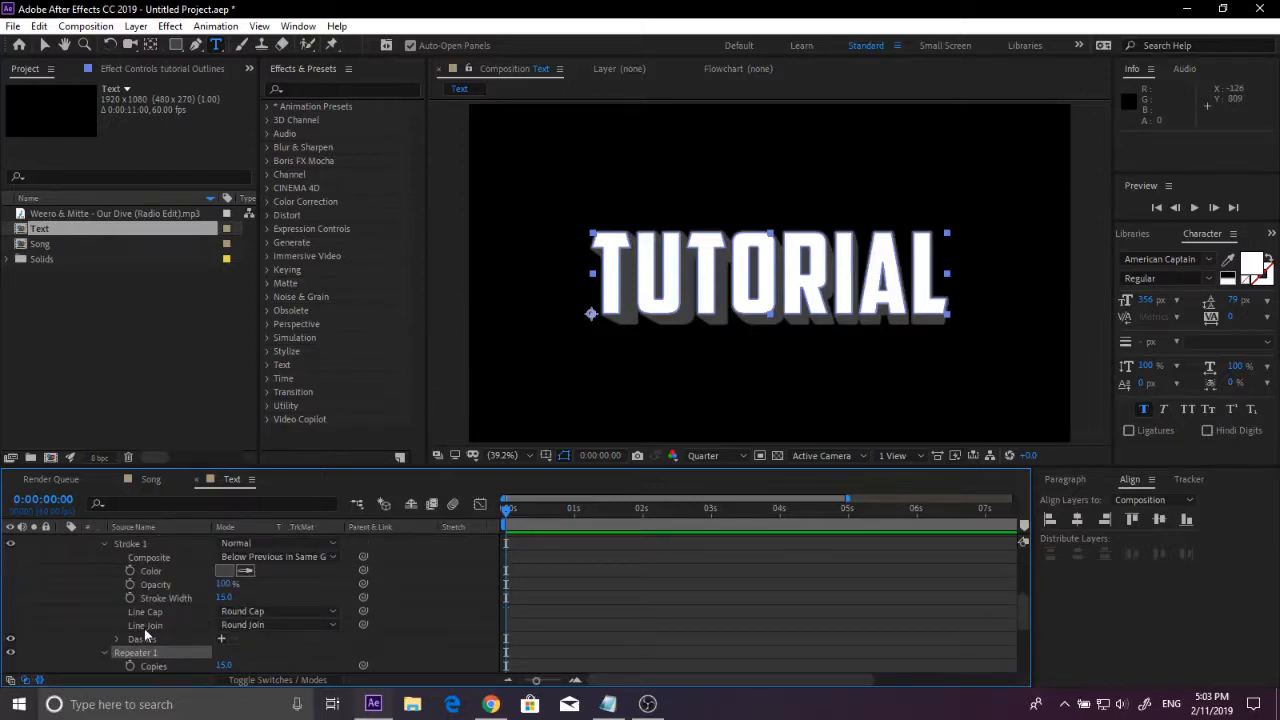
{"action": "left_click", "coordinate": [104, 543]}
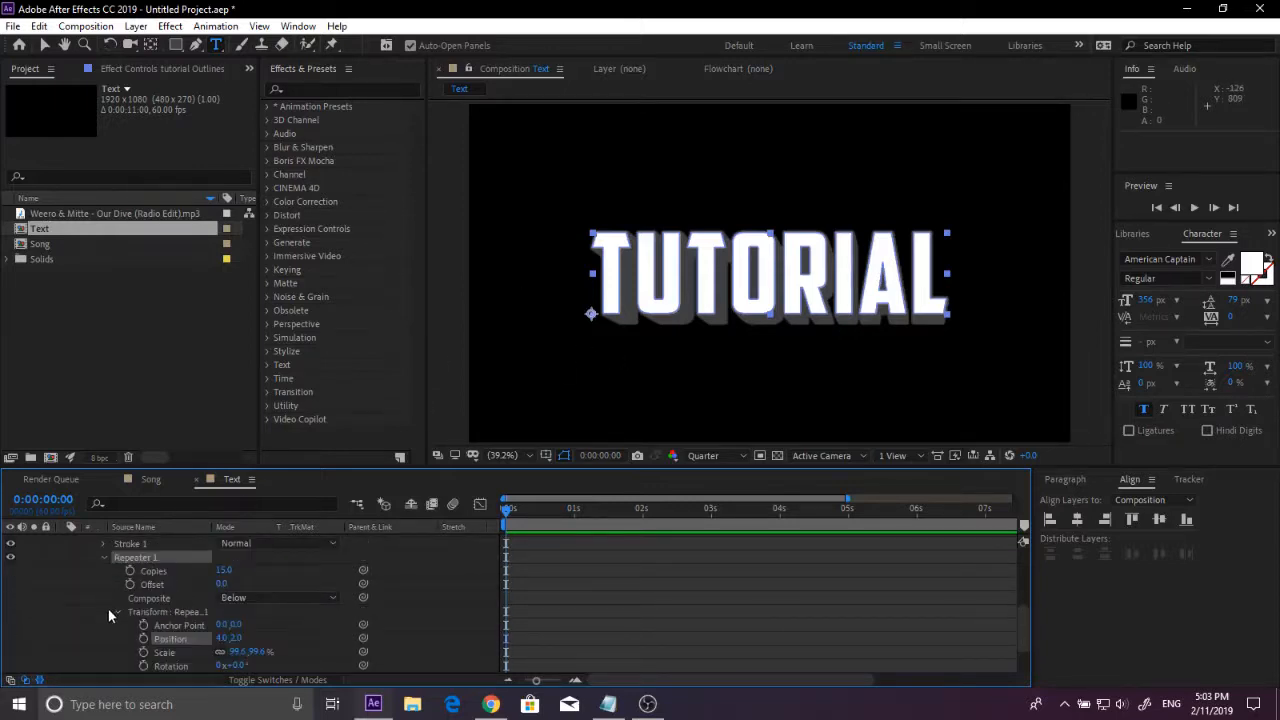
{"action": "left_click", "coordinate": [106, 557]}
{"action": "left_click", "coordinate": [383, 544]}
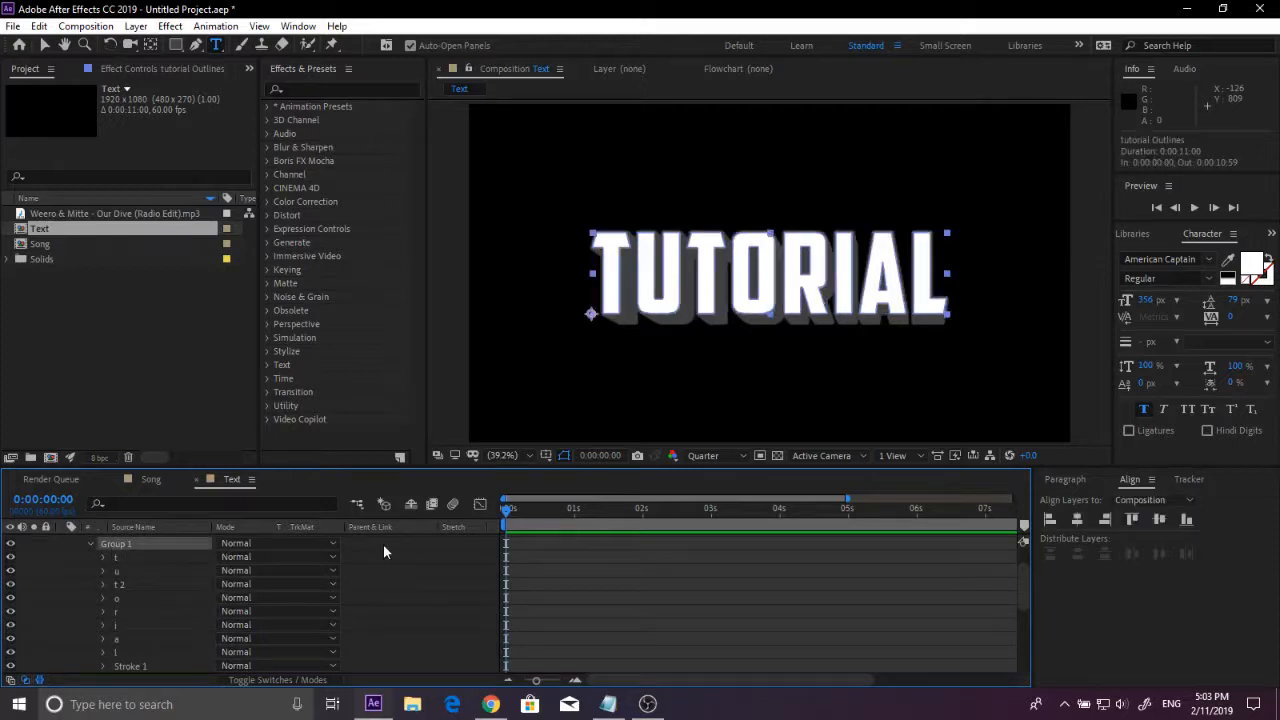
{"action": "scroll", "coordinate": [339, 565], "scroll_direction": "up", "scroll_amount": 2}
{"action": "left_click", "coordinate": [335, 568]}
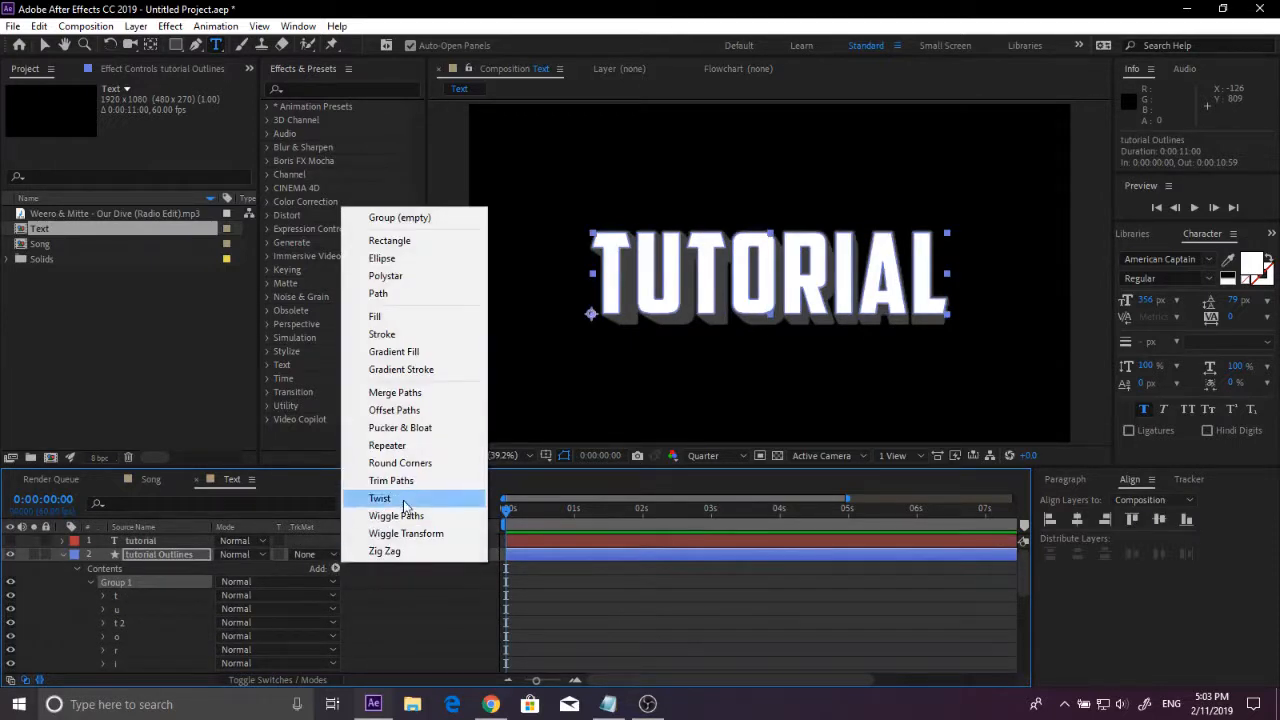
{"action": "left_click", "coordinate": [382, 334]}
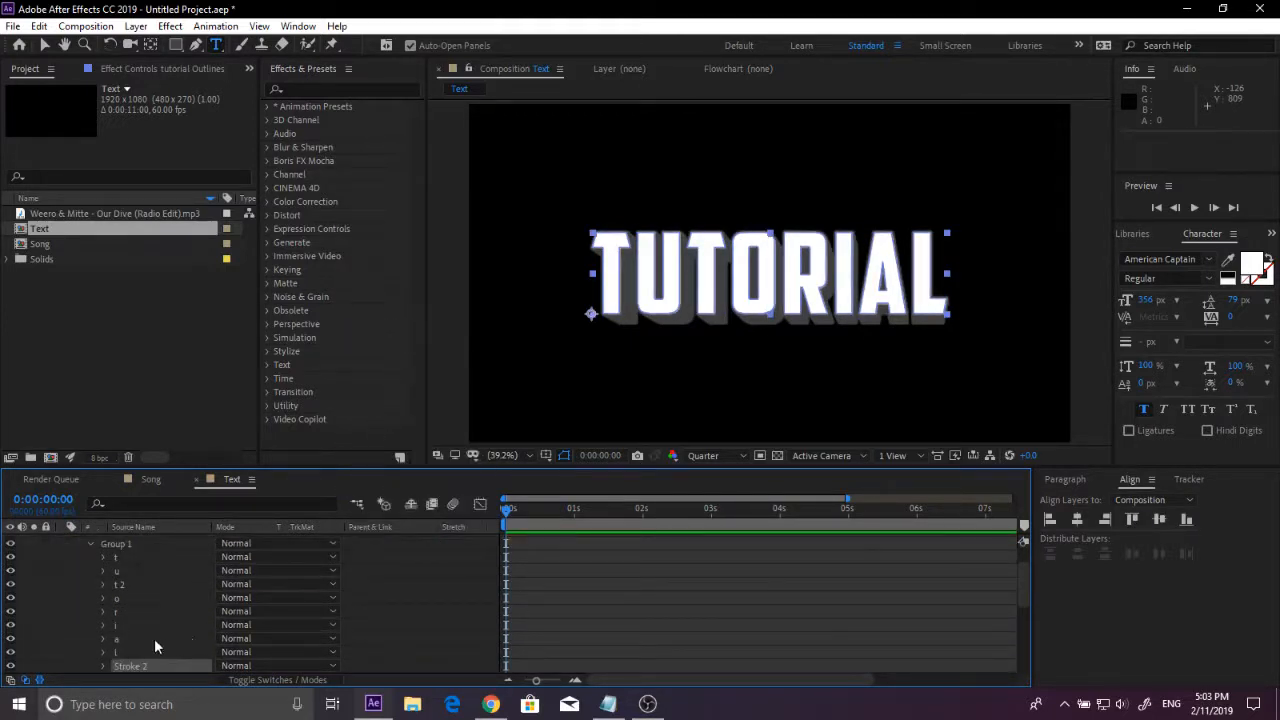
Step: Change the color of Stroke 2 to a bright light blue
{"action": "scroll", "coordinate": [152, 648], "scroll_direction": "down", "scroll_amount": 2}
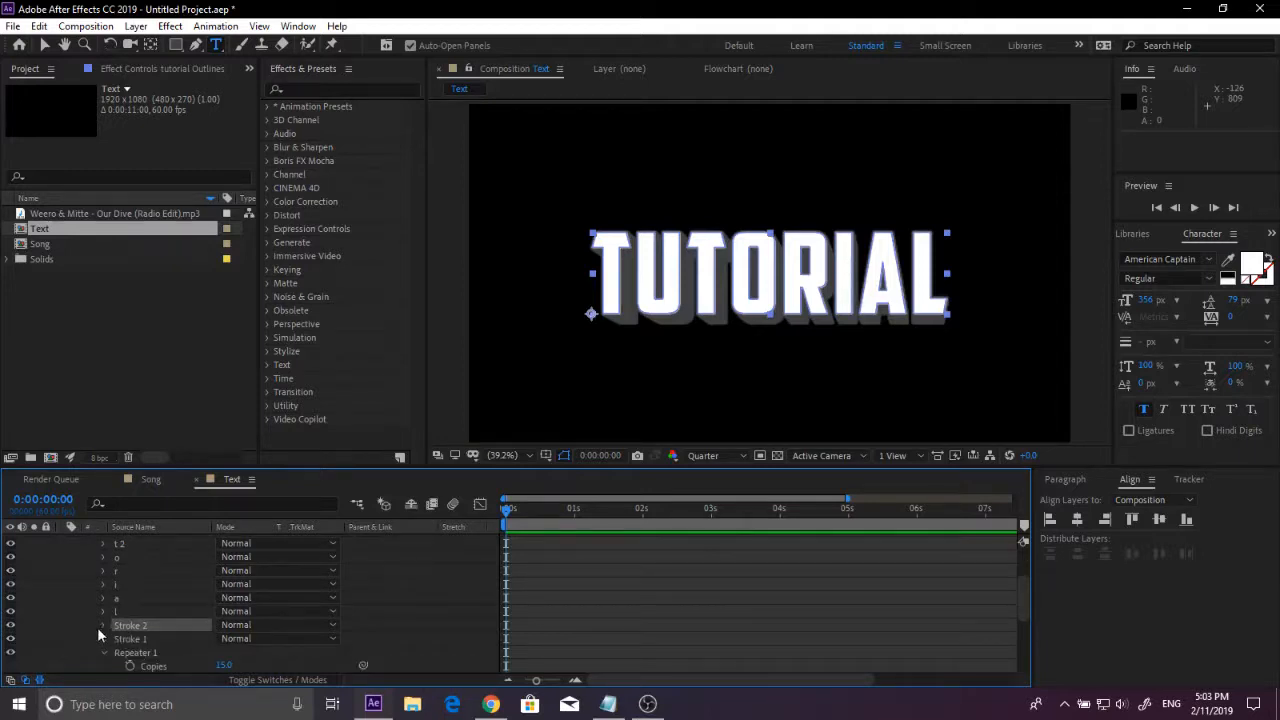
{"action": "left_click", "coordinate": [104, 626]}
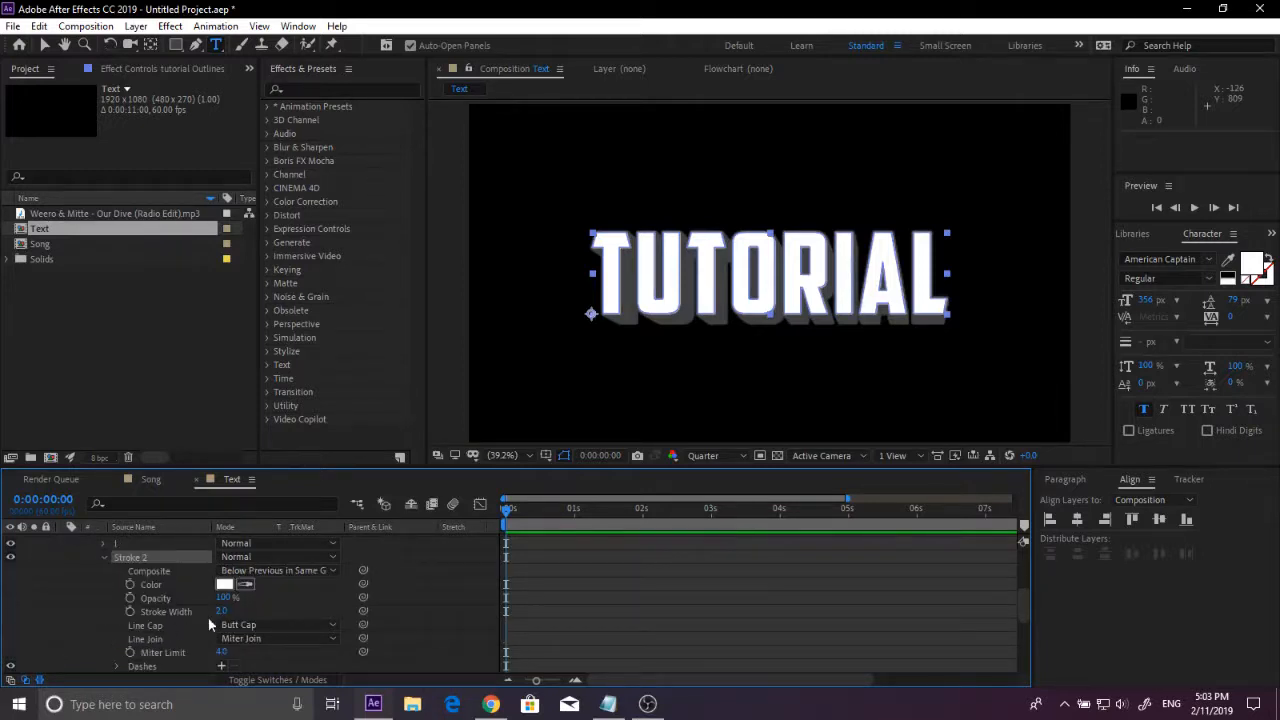
{"action": "left_click", "coordinate": [225, 585]}
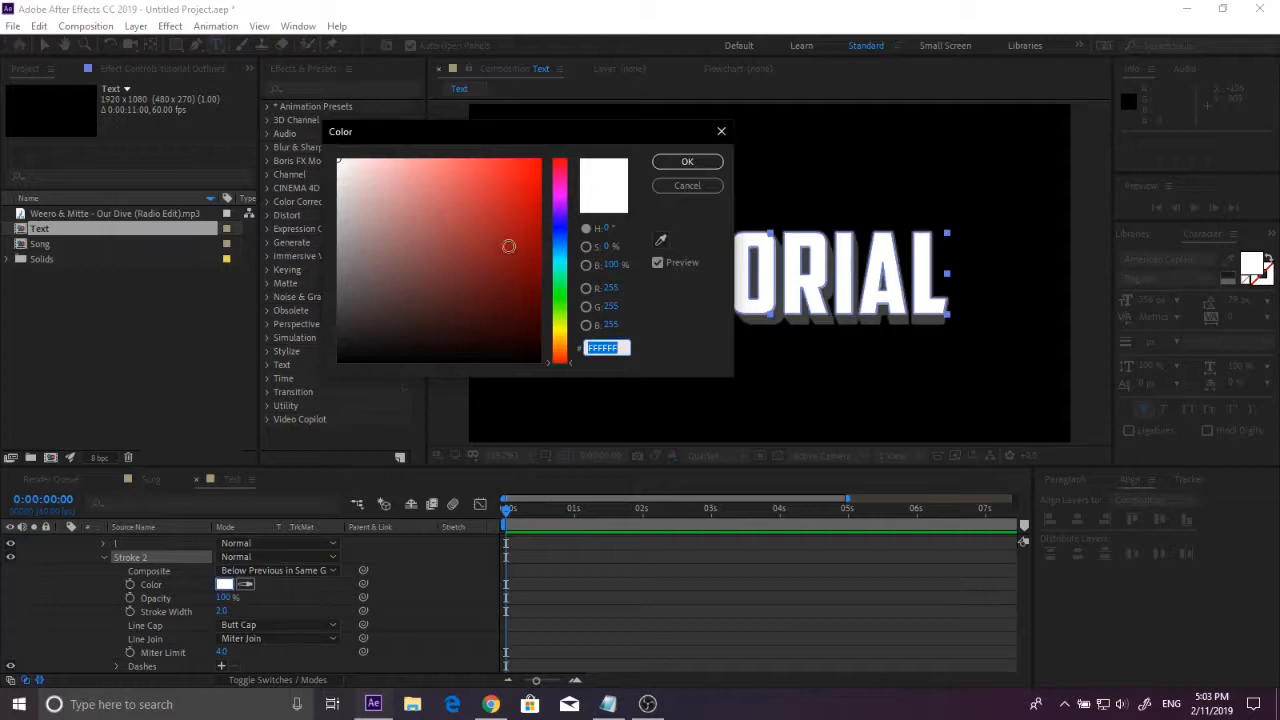
{"action": "mouse_move", "coordinate": [556, 193]}
{"action": "left_mouse_down"}
{"action": "mouse_move", "coordinate": [559, 181]}
{"action": "mouse_move", "coordinate": [559, 257]}
{"action": "left_mouse_up"}
{"action": "left_click", "coordinate": [541, 160]}
{"action": "left_click", "coordinate": [686, 163]}
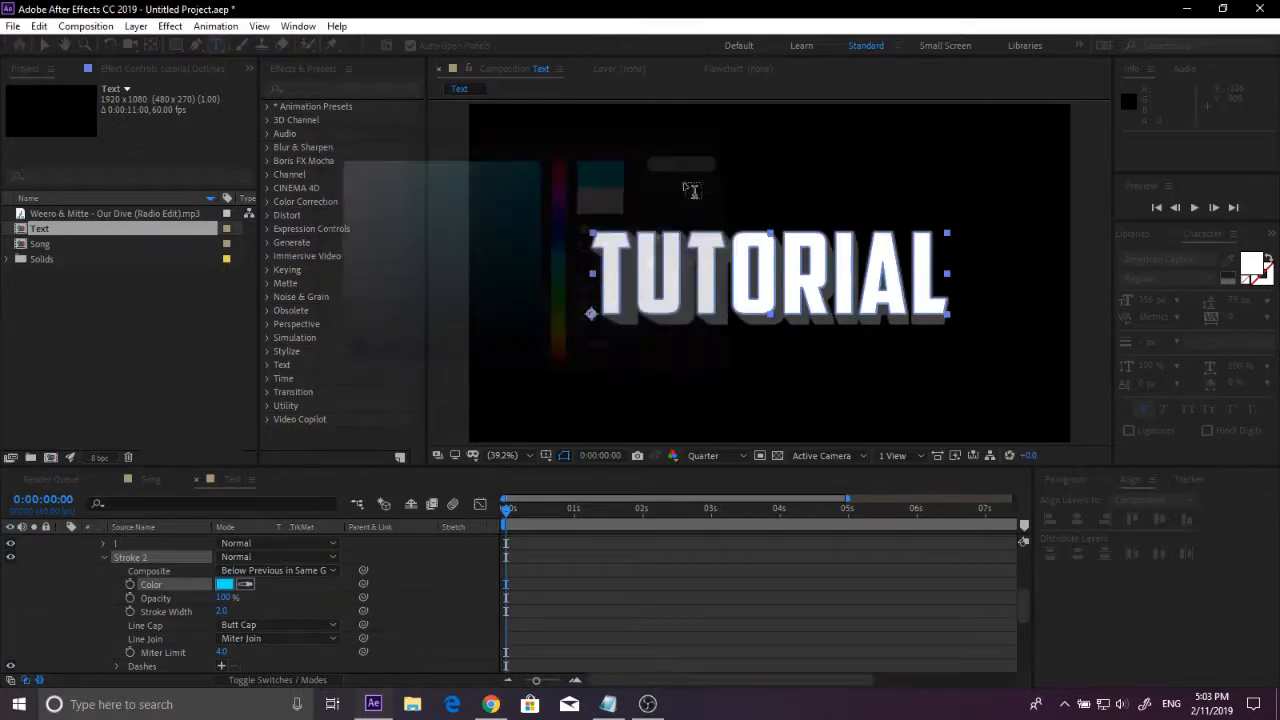
Step: Set the width of Stroke 2 to 4
{"action": "left_click", "coordinate": [545, 508]}
{"action": "left_click", "coordinate": [453, 410]}
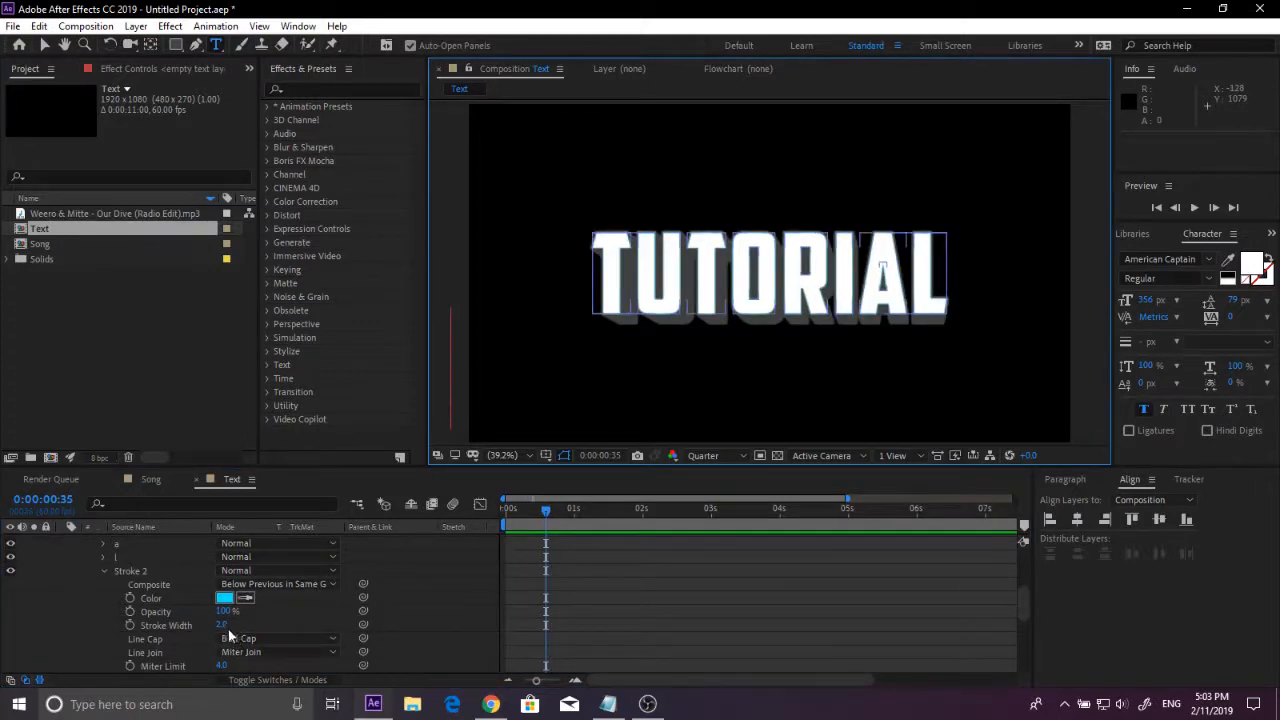
{"action": "mouse_move", "coordinate": [222, 625]}
{"action": "left_mouse_down"}
{"action": "mouse_move", "coordinate": [251, 619]}
{"action": "mouse_move", "coordinate": [220, 621]}
{"action": "left_mouse_up"}
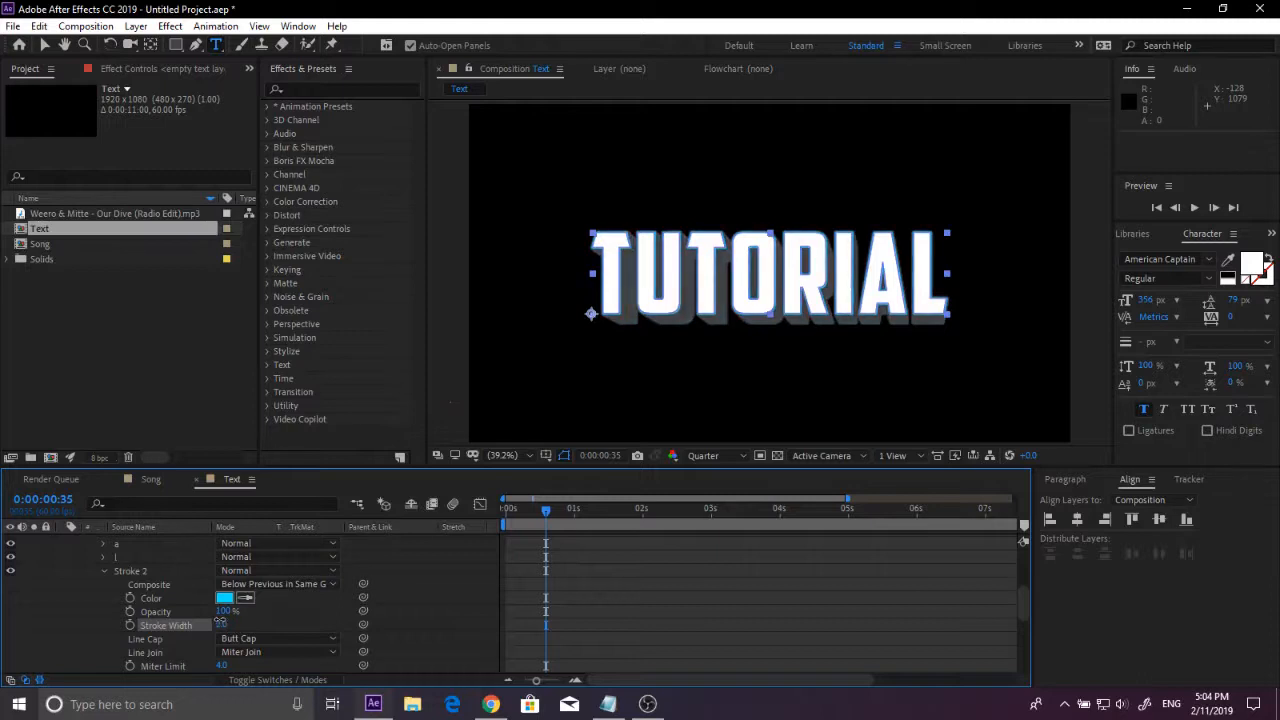
Step: Move Stroke 2 below Repeater 1 within Group 1 of the tutorial Outlines layer
{"action": "scroll", "coordinate": [140, 618], "scroll_direction": "up", "scroll_amount": 1}
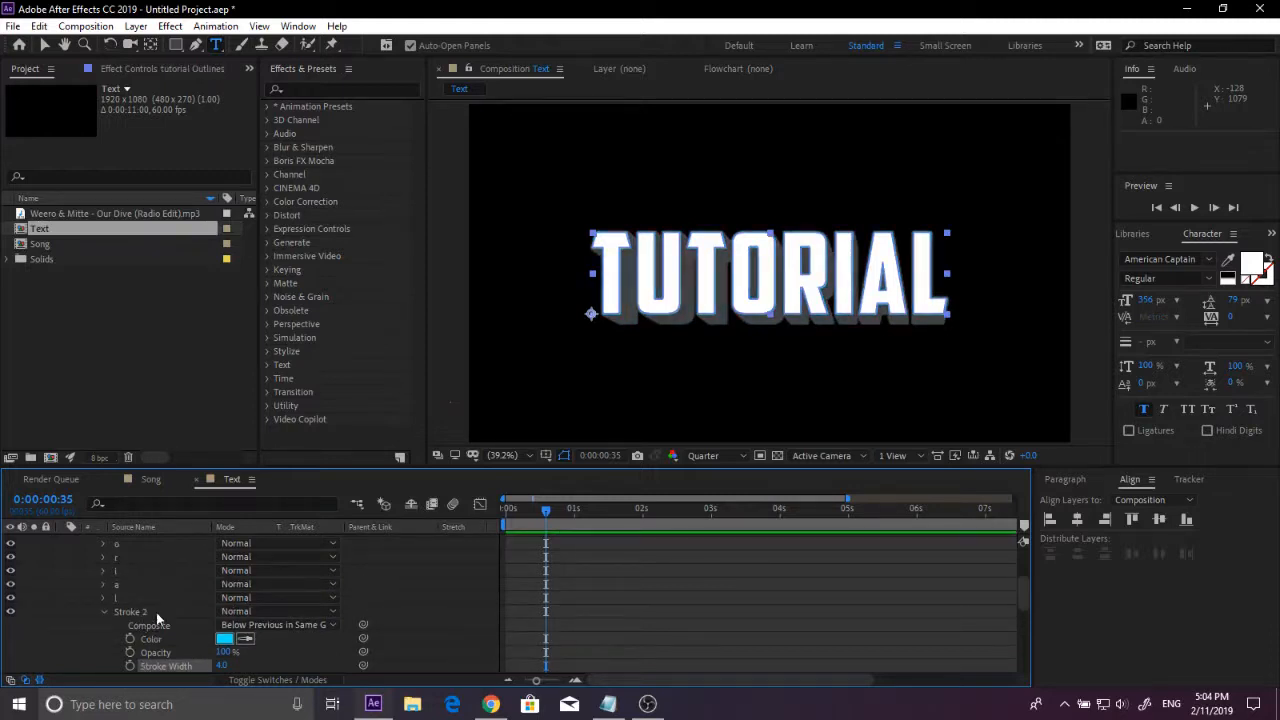
{"action": "left_click", "coordinate": [164, 608]}
{"action": "scroll", "coordinate": [164, 608], "scroll_direction": "down", "scroll_amount": 5}
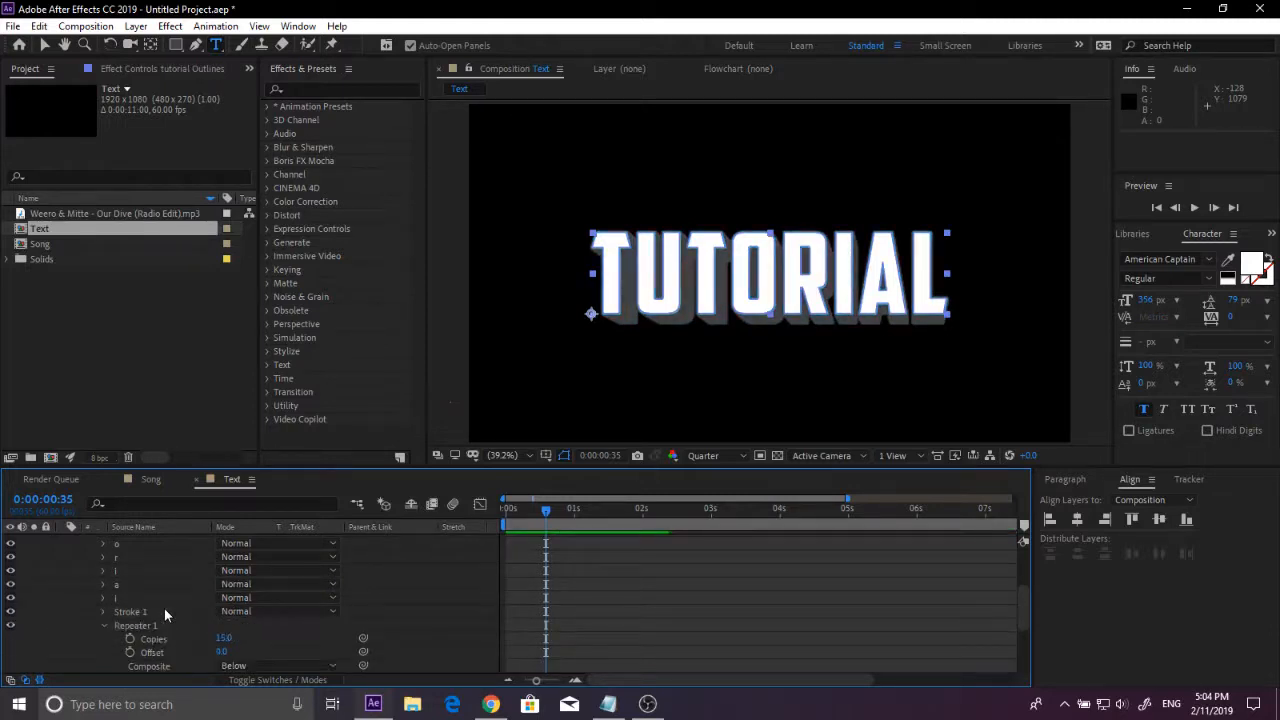
{"action": "scroll", "coordinate": [131, 644], "scroll_direction": "up", "scroll_amount": 6}
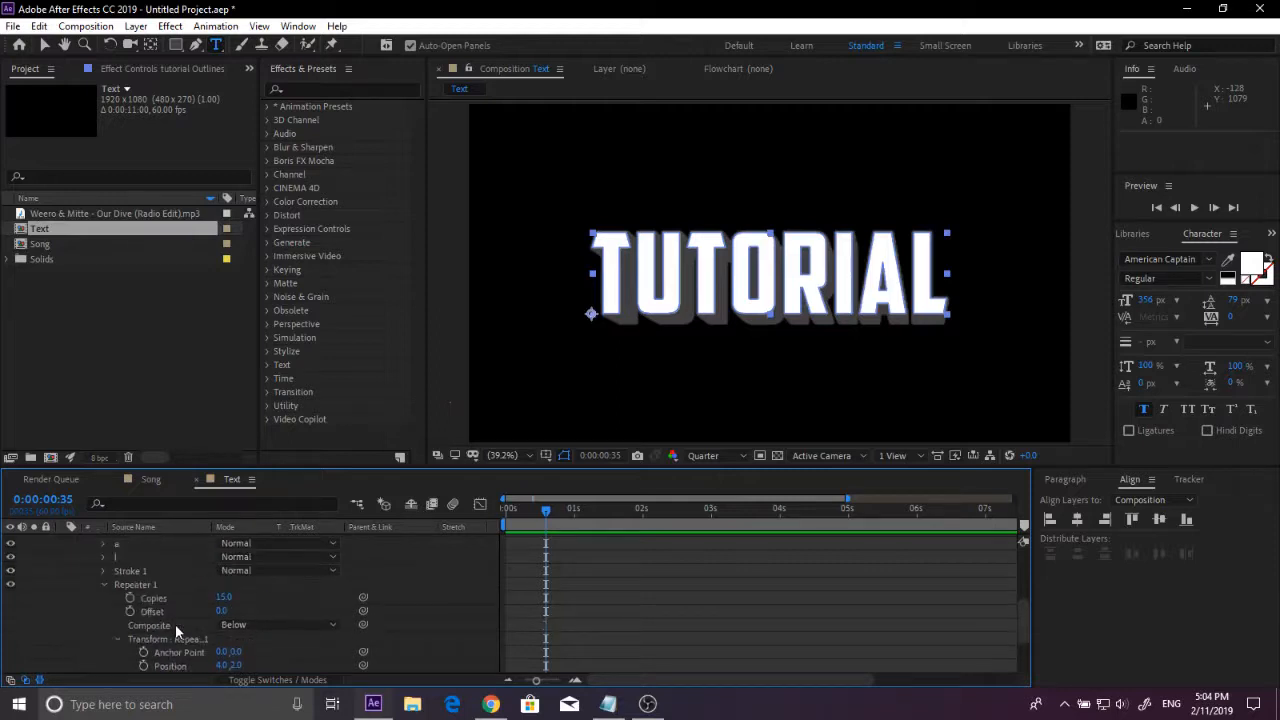
{"action": "left_click", "coordinate": [115, 595]}
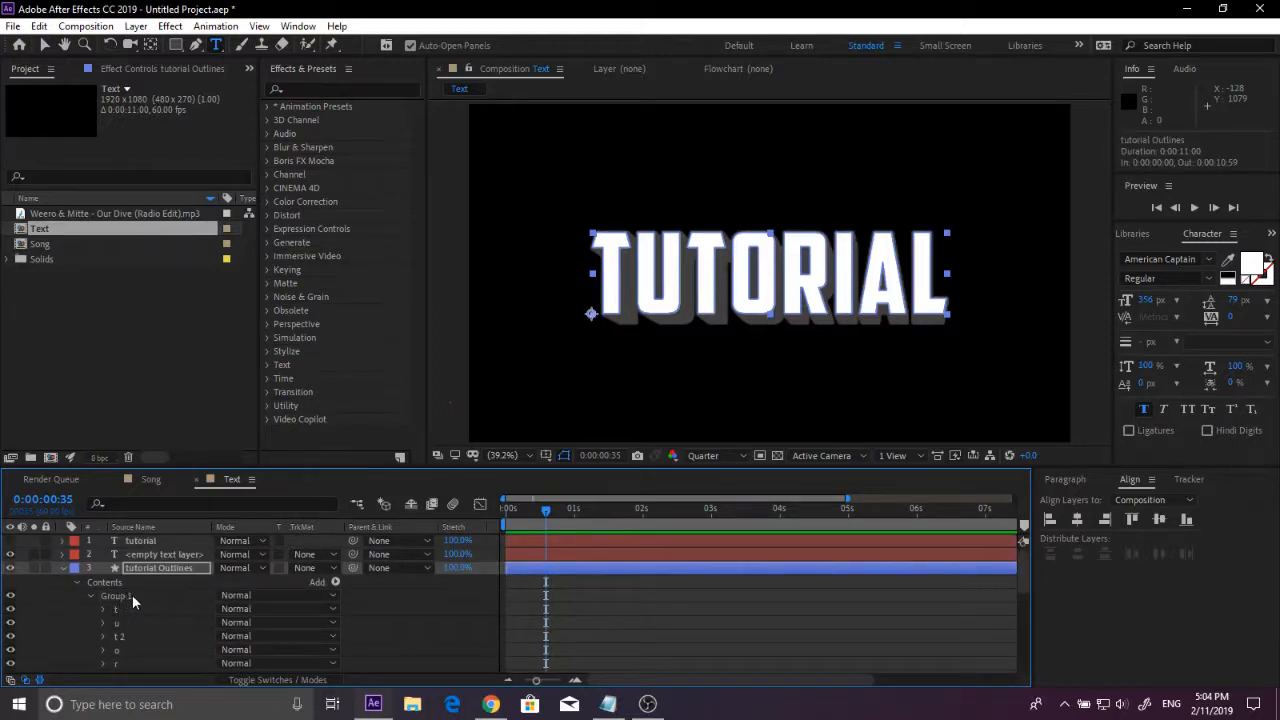
{"action": "scroll", "coordinate": [132, 595], "scroll_direction": "down", "scroll_amount": 6}
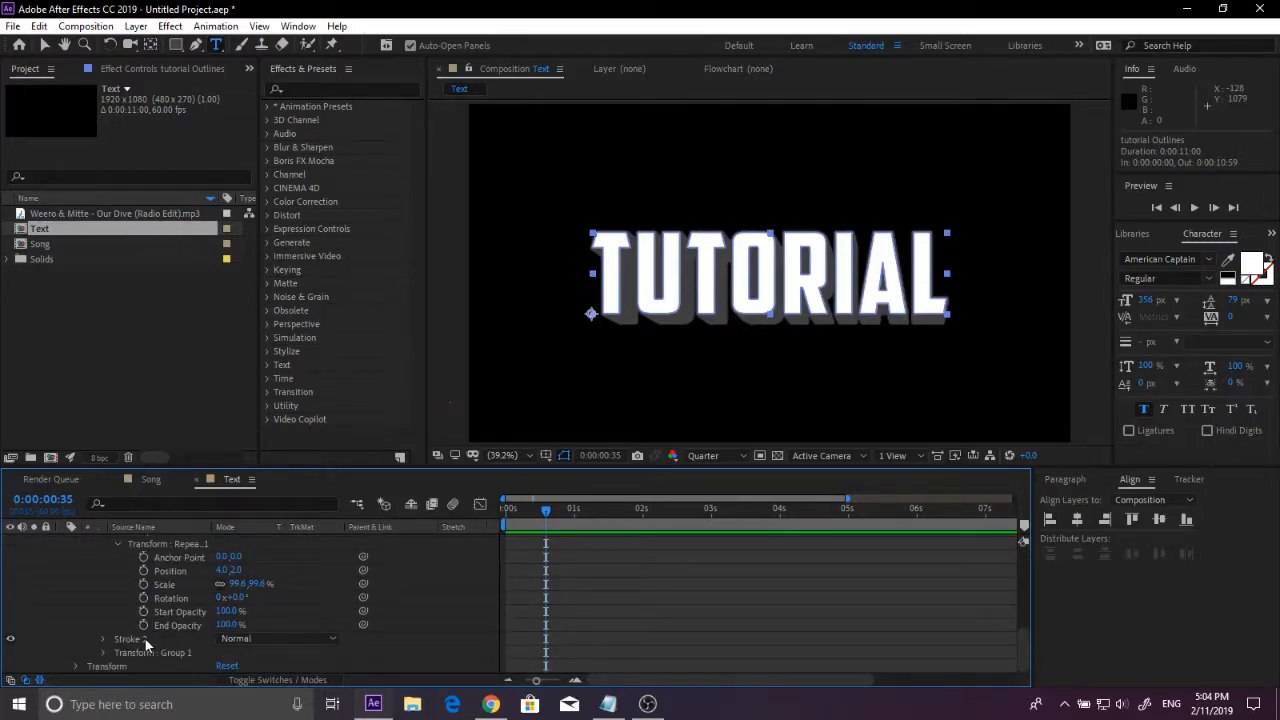
{"action": "scroll", "coordinate": [145, 639], "scroll_direction": "up", "scroll_amount": 2}
{"action": "scroll", "coordinate": [153, 589], "scroll_direction": "up", "scroll_amount": 1}
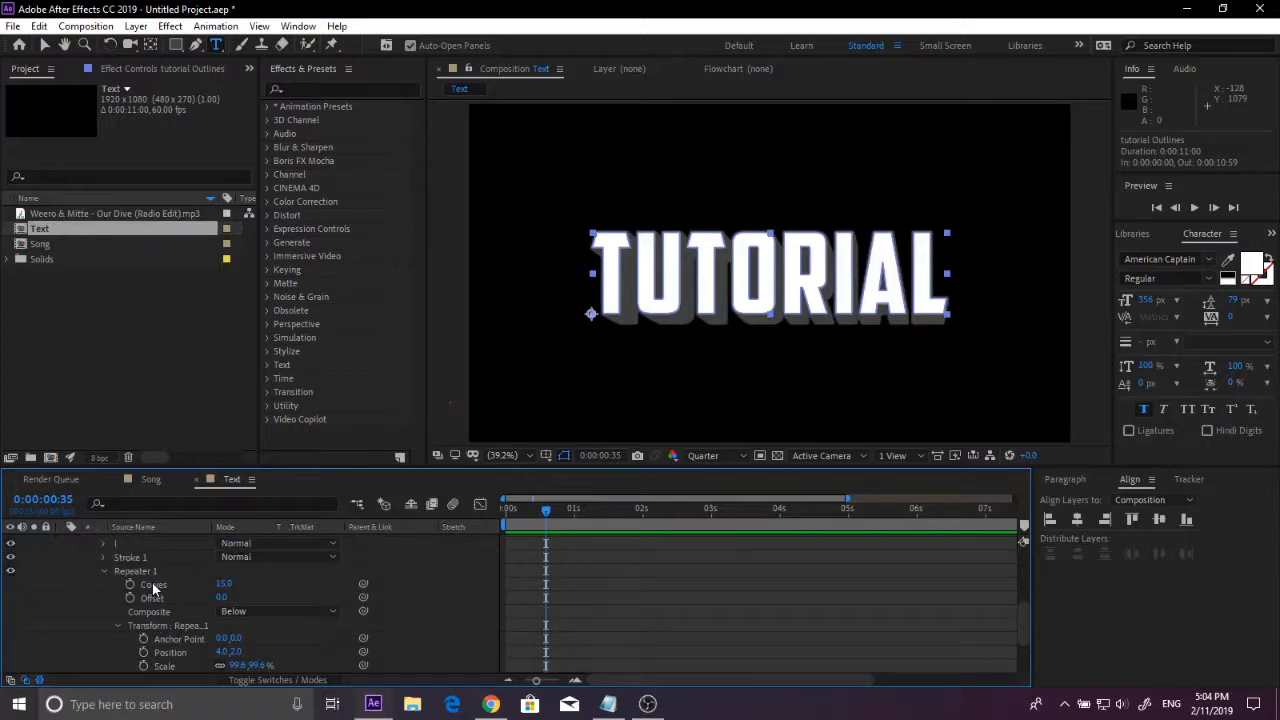
{"action": "scroll", "coordinate": [153, 589], "scroll_direction": "down", "scroll_amount": 2}
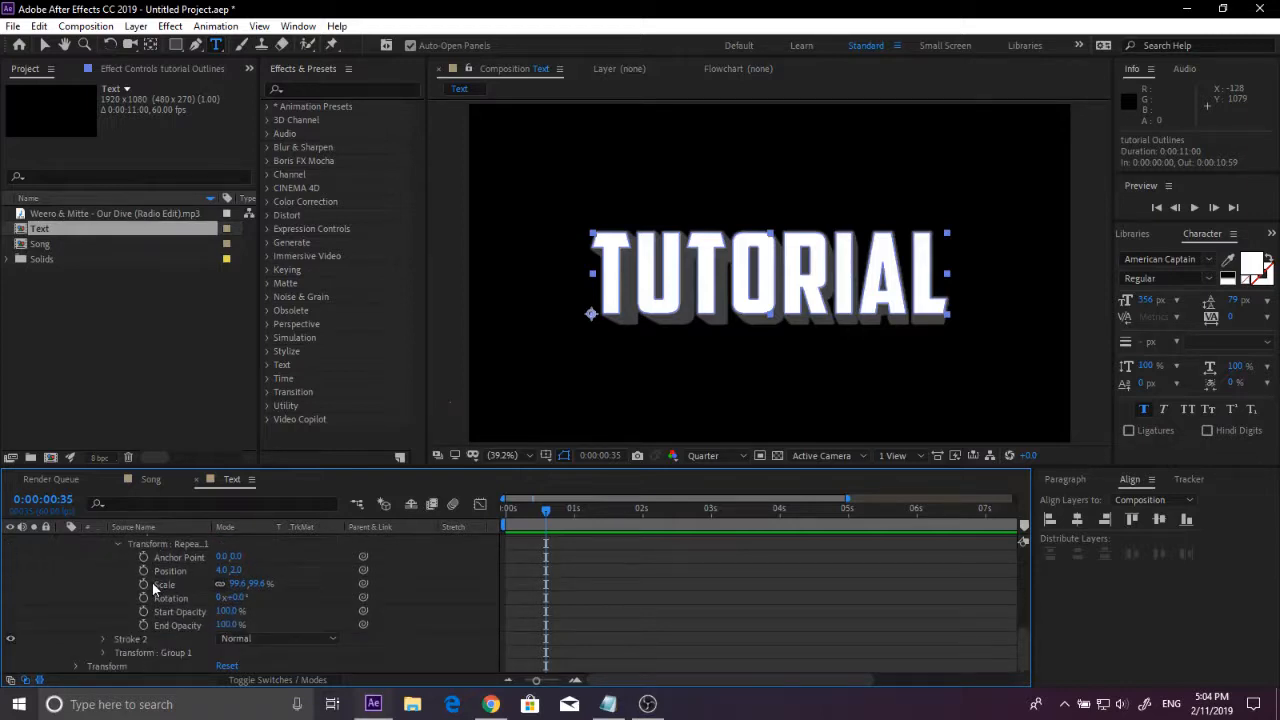
{"action": "left_click", "coordinate": [155, 637]}
Step: Show the transparency grid behind the composition and set the width of Stroke 2 to 15
{"action": "left_click", "coordinate": [776, 455]}
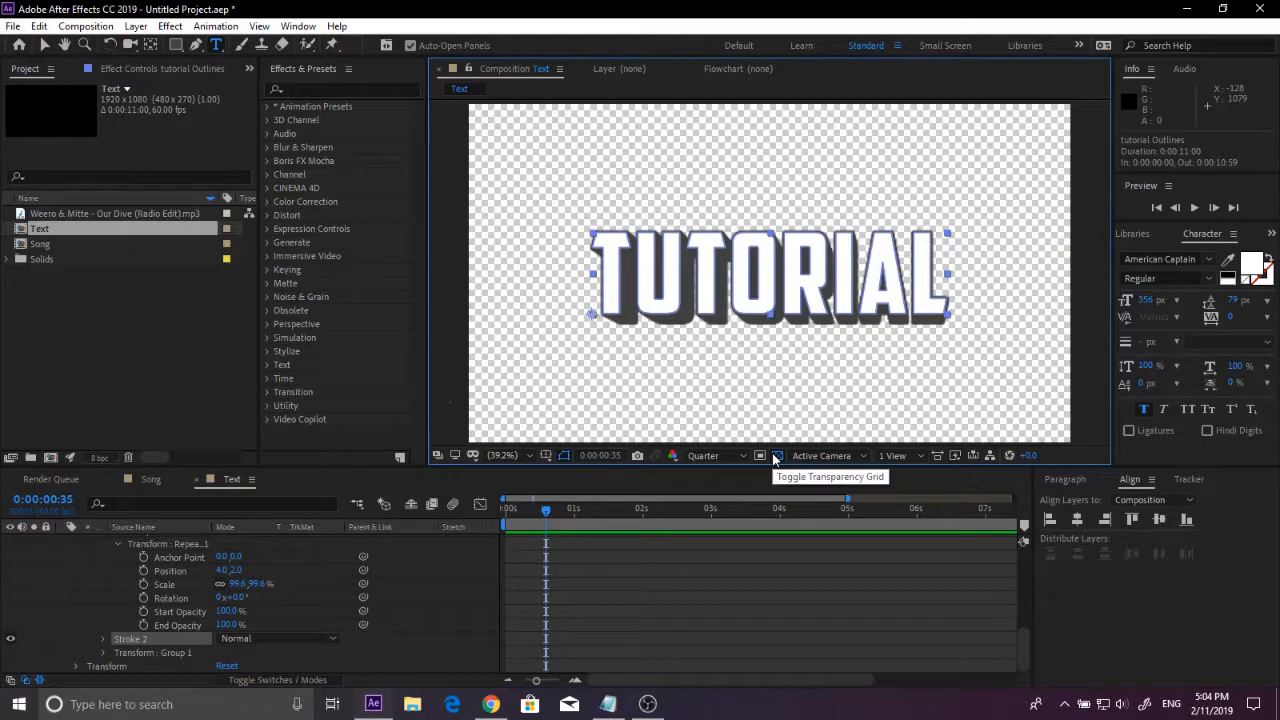
{"action": "left_click", "coordinate": [103, 638]}
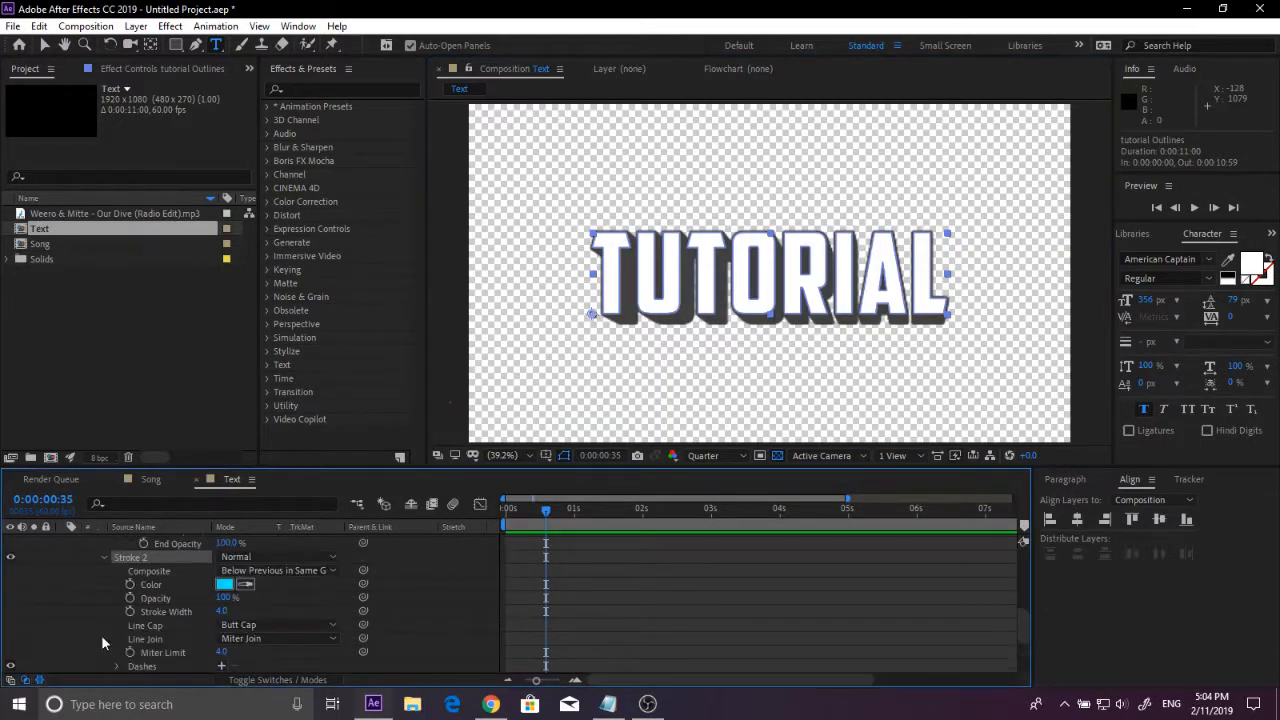
{"action": "left_click", "coordinate": [220, 612]}
{"action": "type", "text": "15"}
{"action": "key", "text": "Return"}
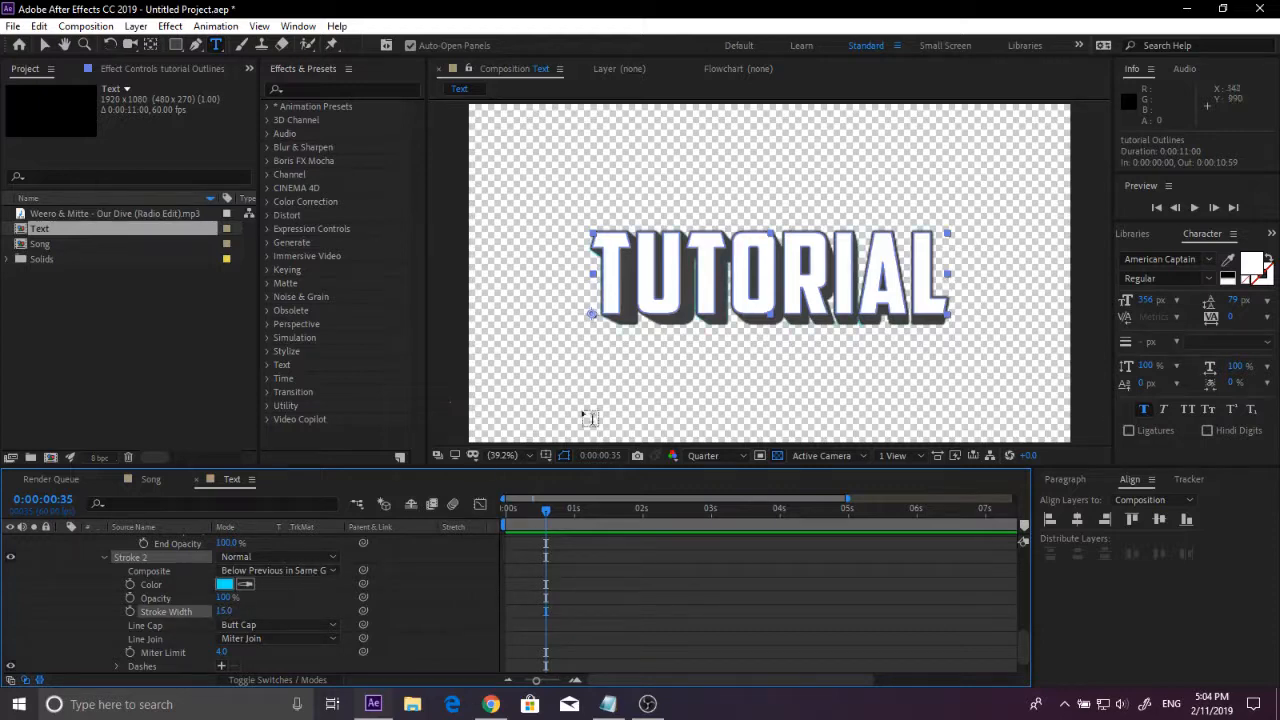
Step: Set the miter limit of Stroke 2 to 13 and widen the stroke into a thick blue outline around the gray extrusion
{"action": "scroll", "coordinate": [678, 372], "scroll_direction": "up", "scroll_amount": 5}
{"action": "scroll", "coordinate": [568, 358], "scroll_direction": "down", "scroll_amount": 4}
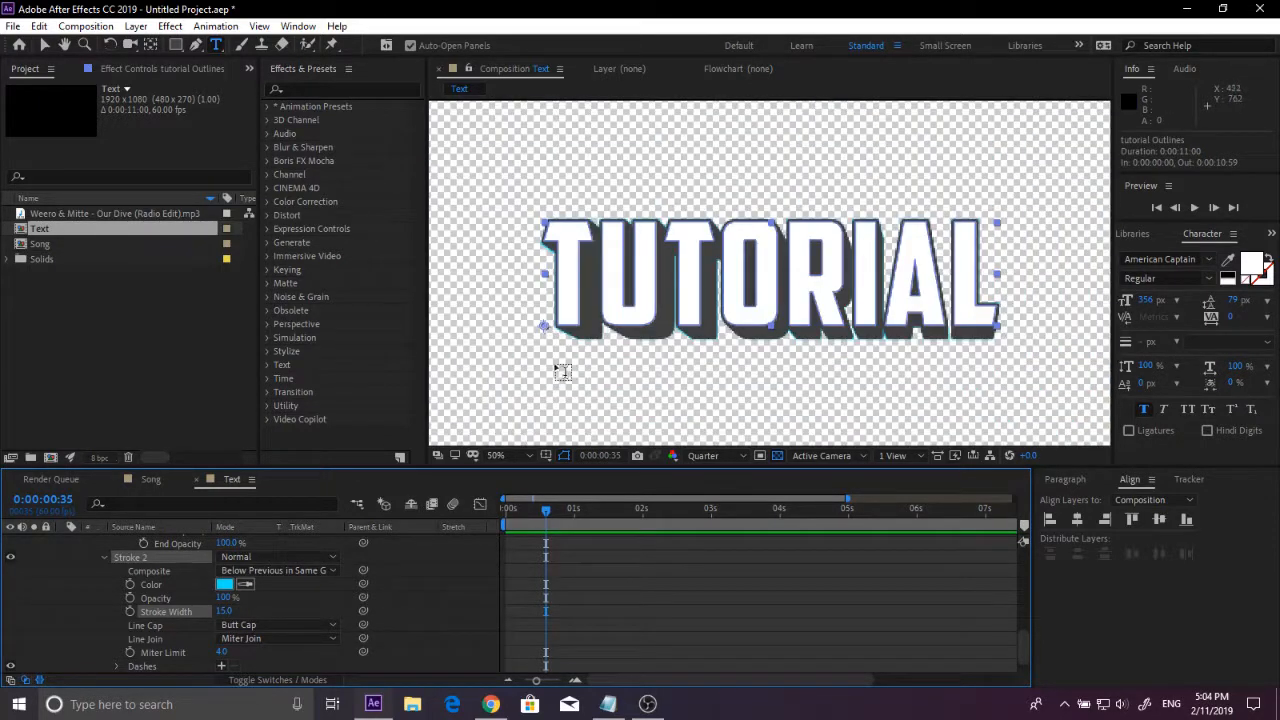
{"action": "left_click_drag", "start_coordinate": [222, 651], "coordinate": [323, 649]}
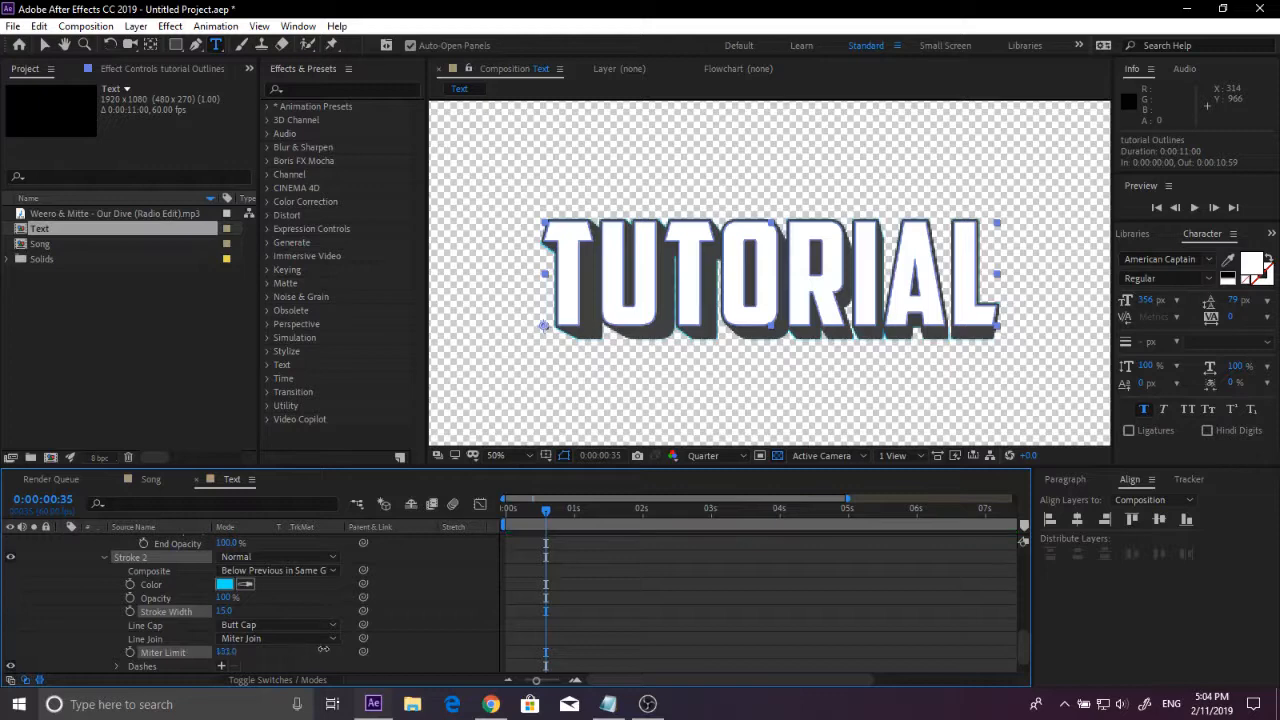
{"action": "left_click", "coordinate": [227, 651]}
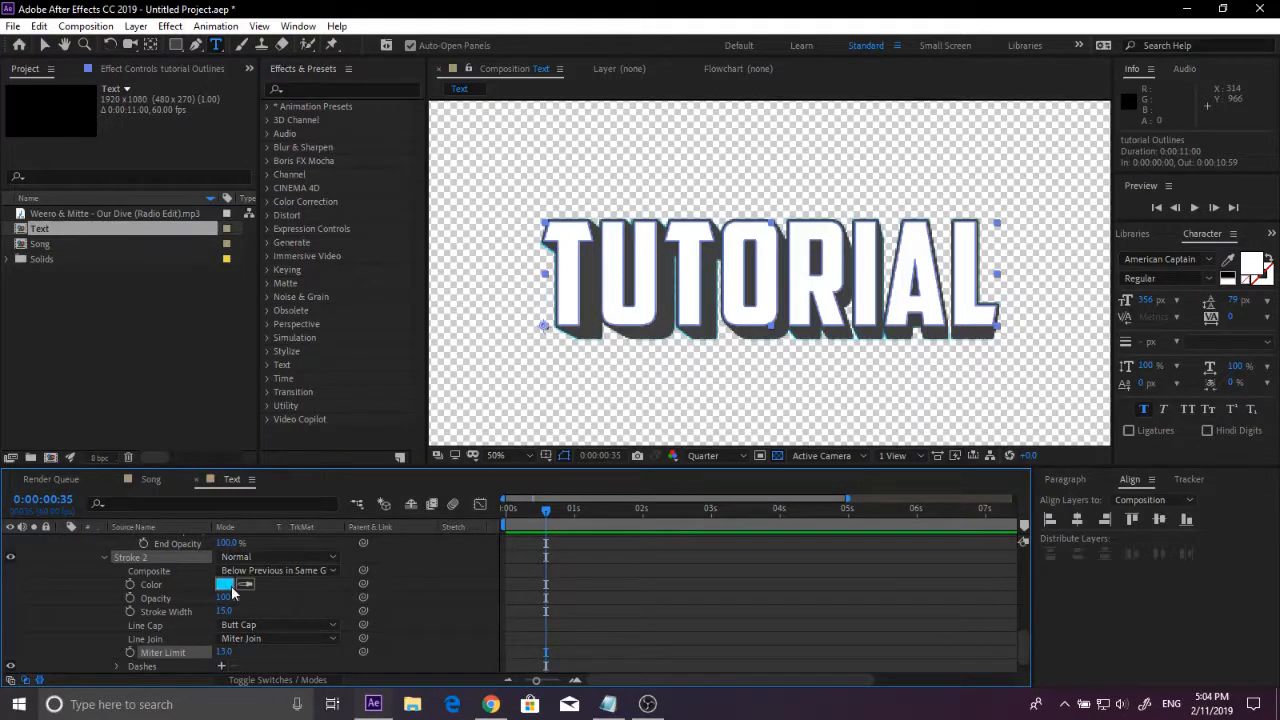
{"action": "mouse_move", "coordinate": [223, 611]}
{"action": "left_mouse_down"}
{"action": "mouse_move", "coordinate": [287, 607]}
{"action": "mouse_move", "coordinate": [241, 616]}
{"action": "left_mouse_up"}
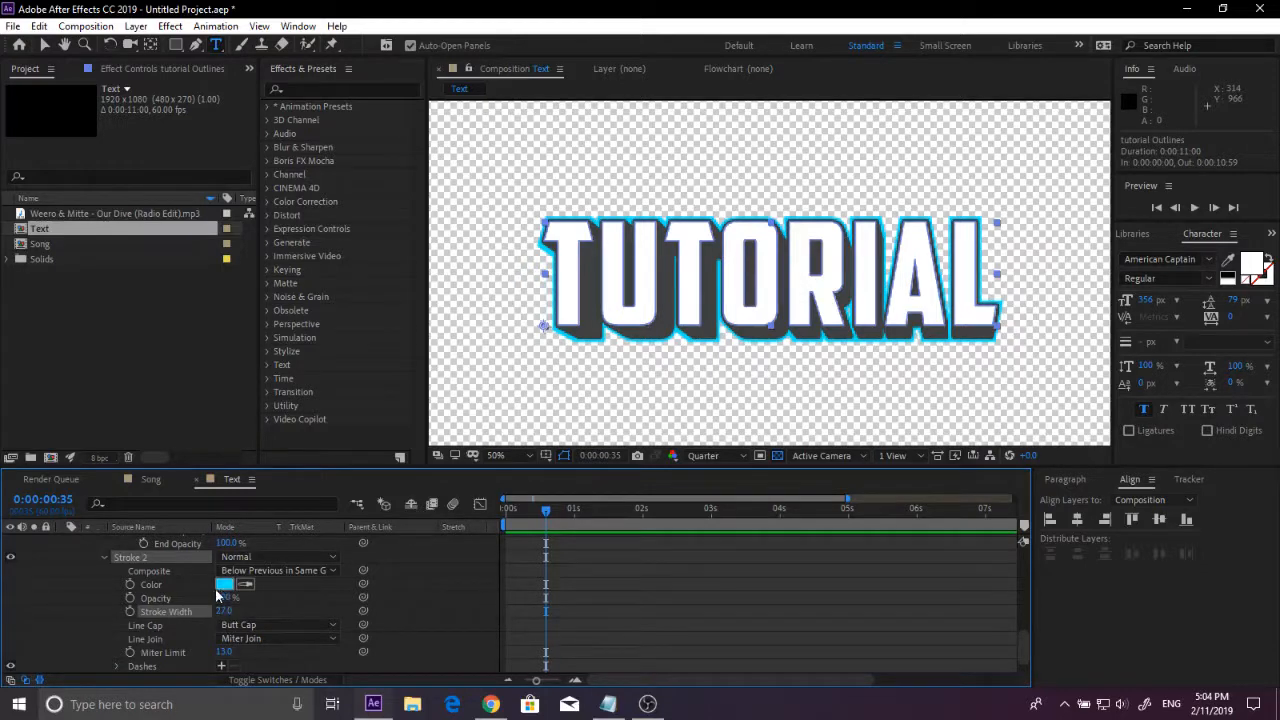
Step: Collapse the tutorial Outlines layer and delete the empty text layer from the Text composition
{"action": "scroll", "coordinate": [220, 600], "scroll_direction": "up", "scroll_amount": 10}
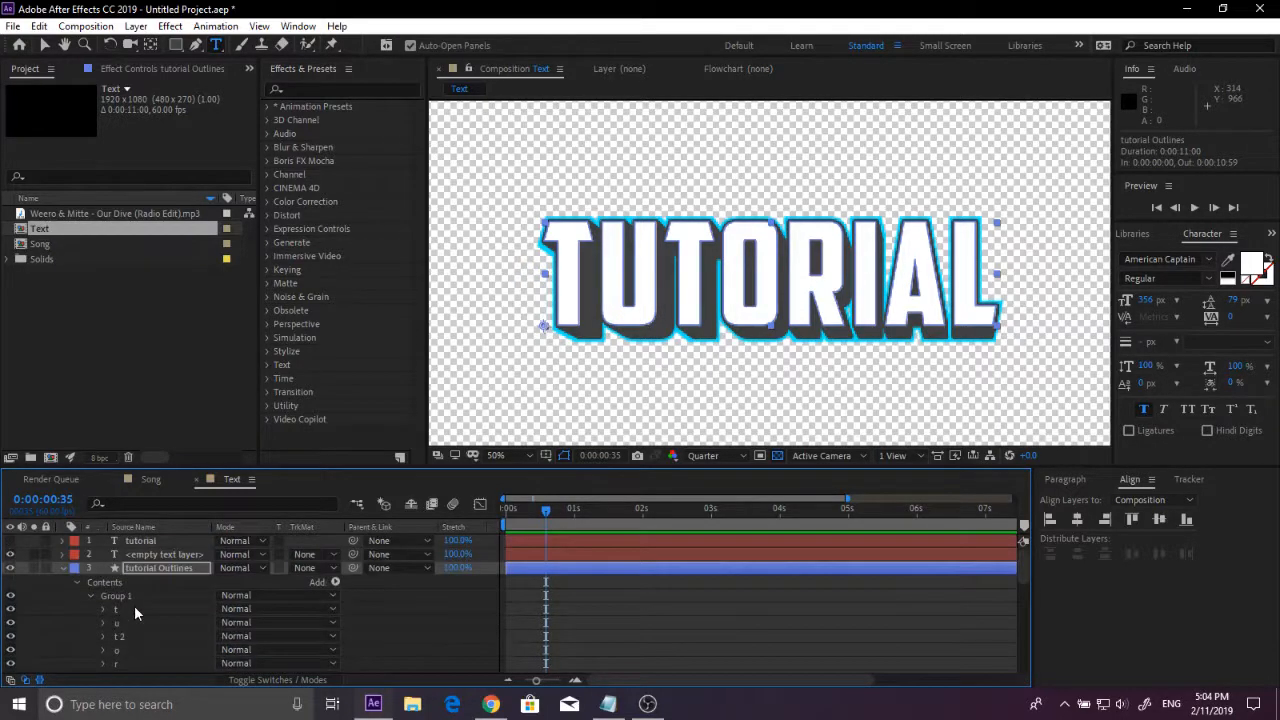
{"action": "left_click", "coordinate": [63, 568]}
{"action": "left_click", "coordinate": [141, 633]}
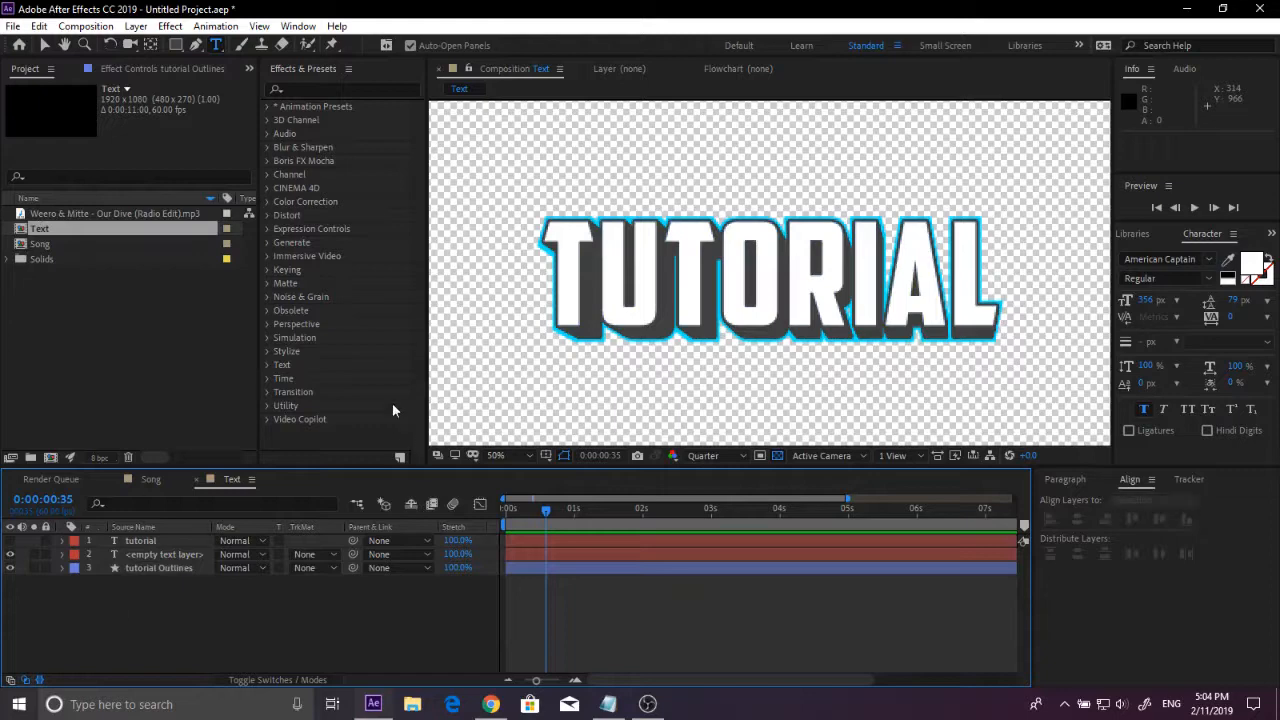
{"action": "left_click", "coordinate": [161, 557]}
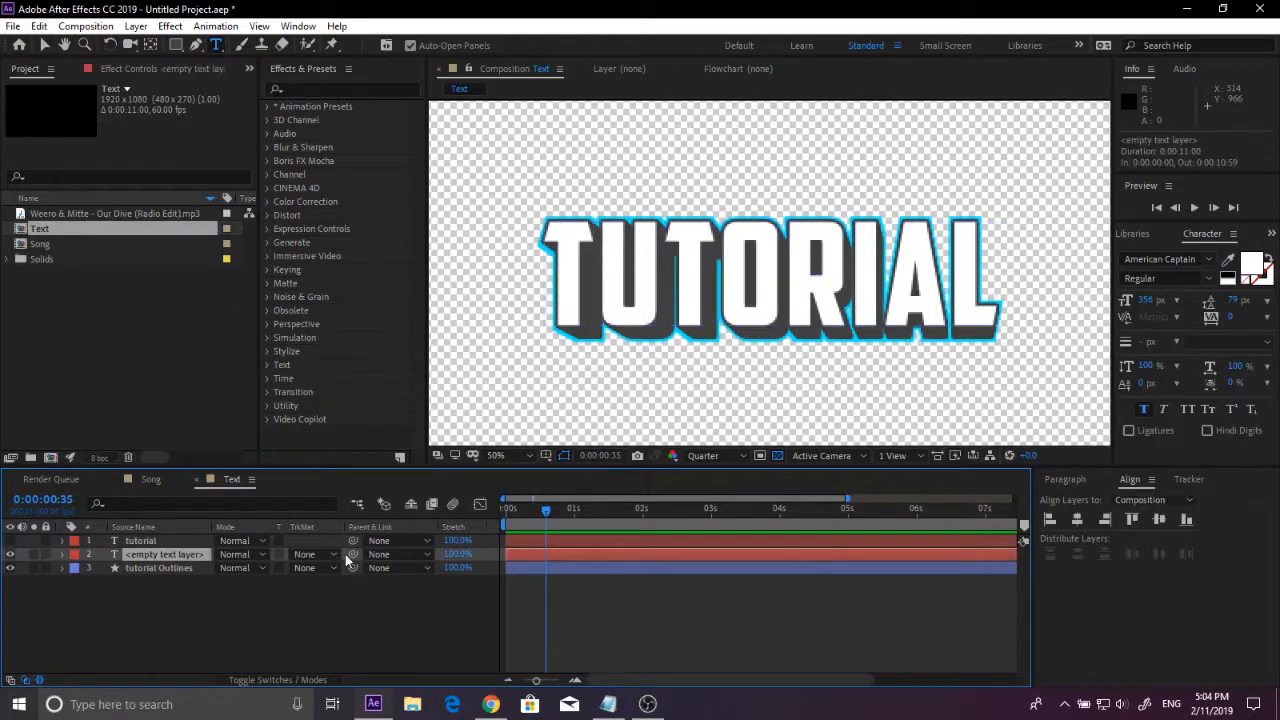
{"action": "key", "text": "Delete"}
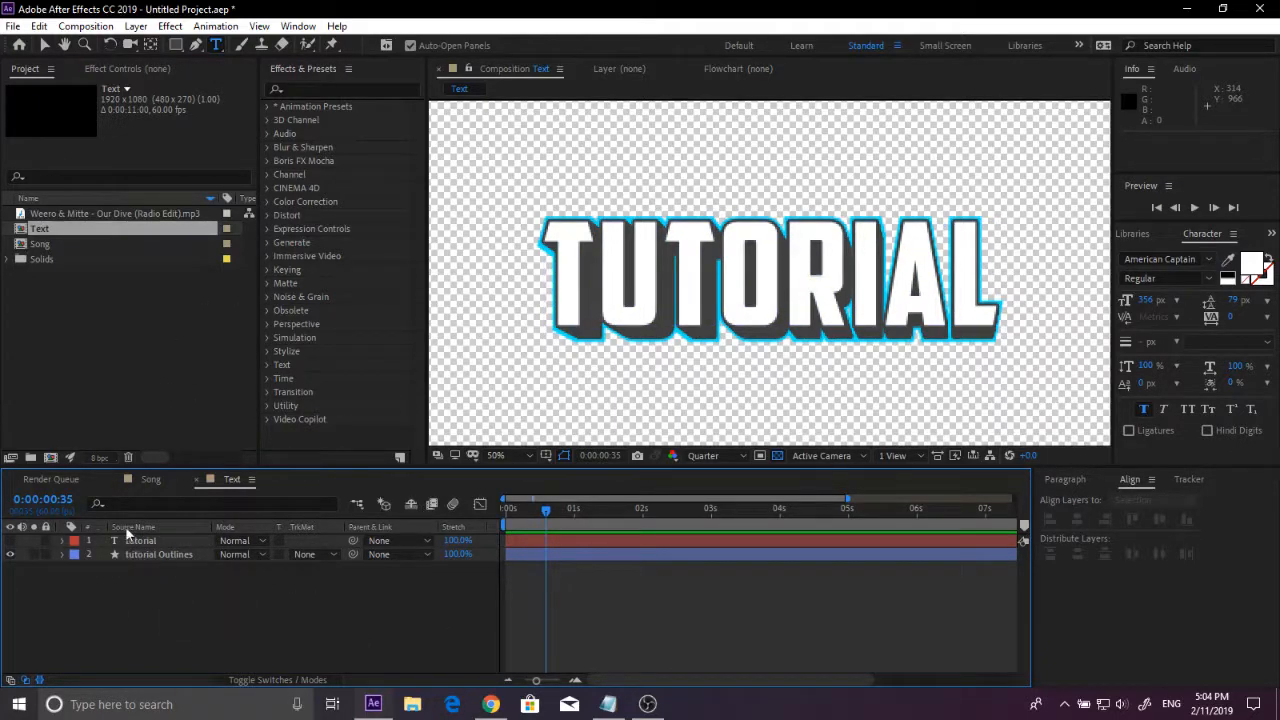
Step: Make the tutorial text layer visible and apply the Gradient Ramp effect to it
{"action": "left_click", "coordinate": [10, 540]}
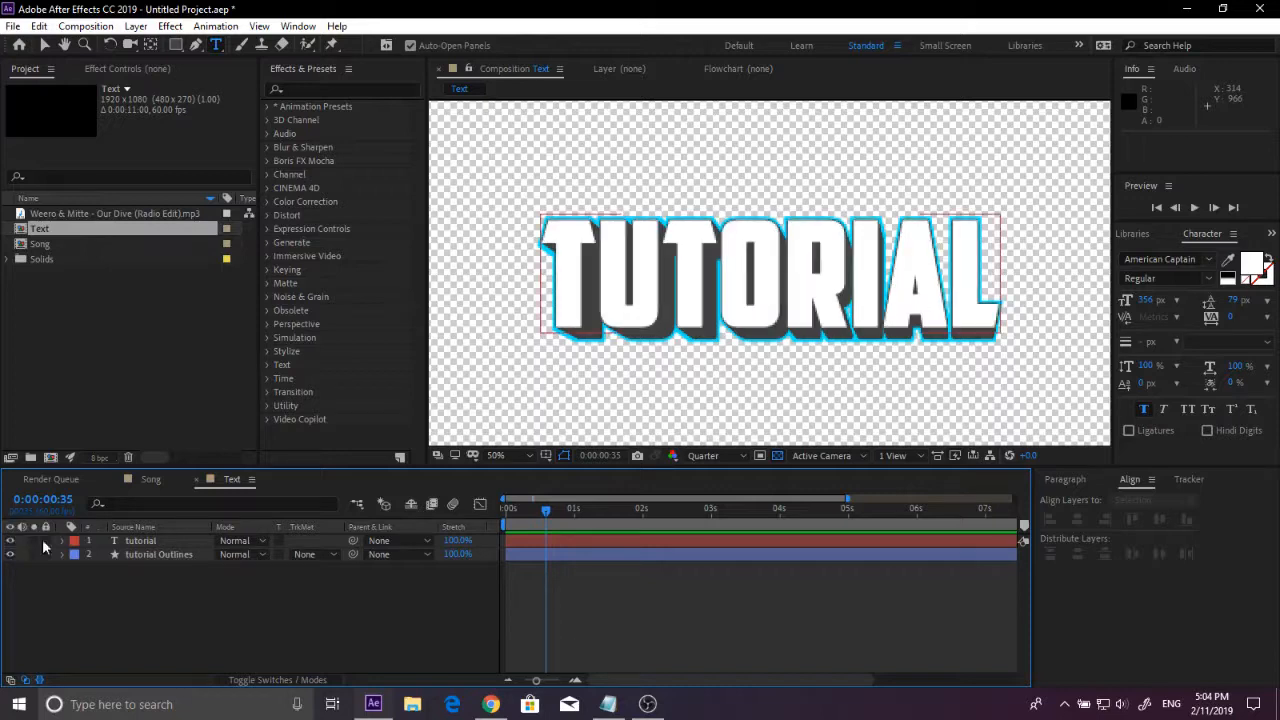
{"action": "left_click", "coordinate": [148, 541]}
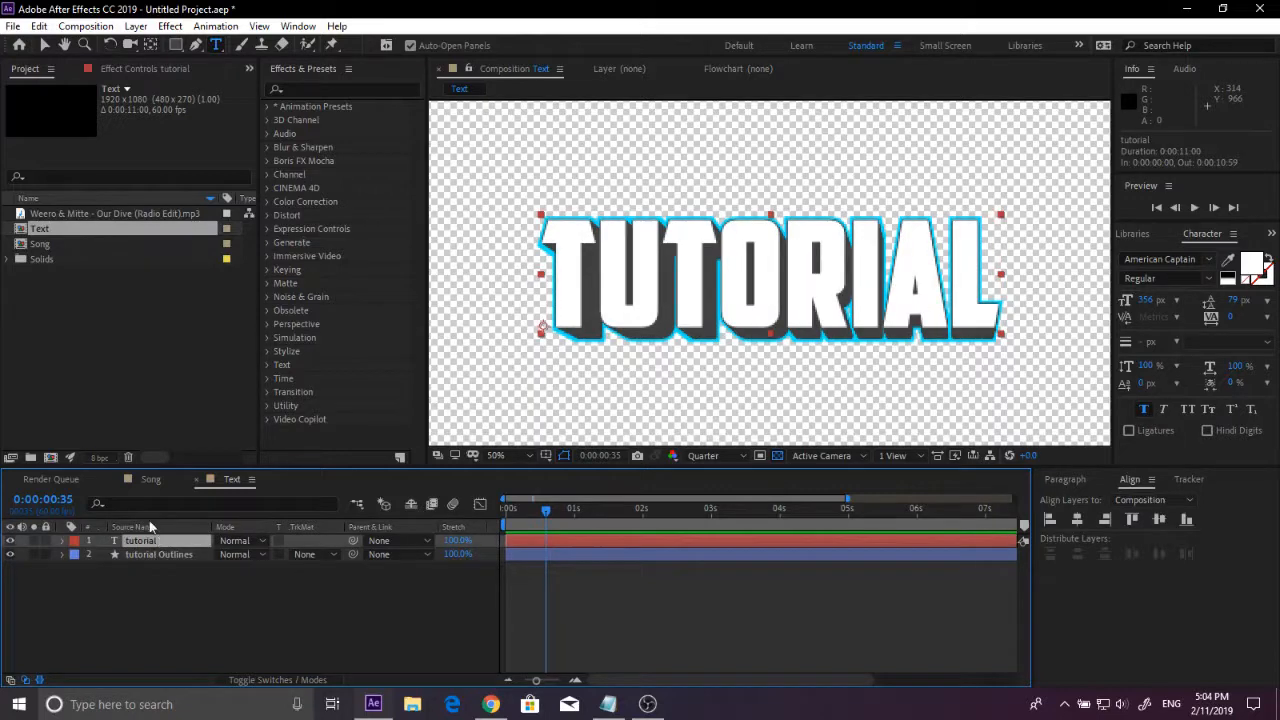
{"action": "left_click", "coordinate": [330, 89]}
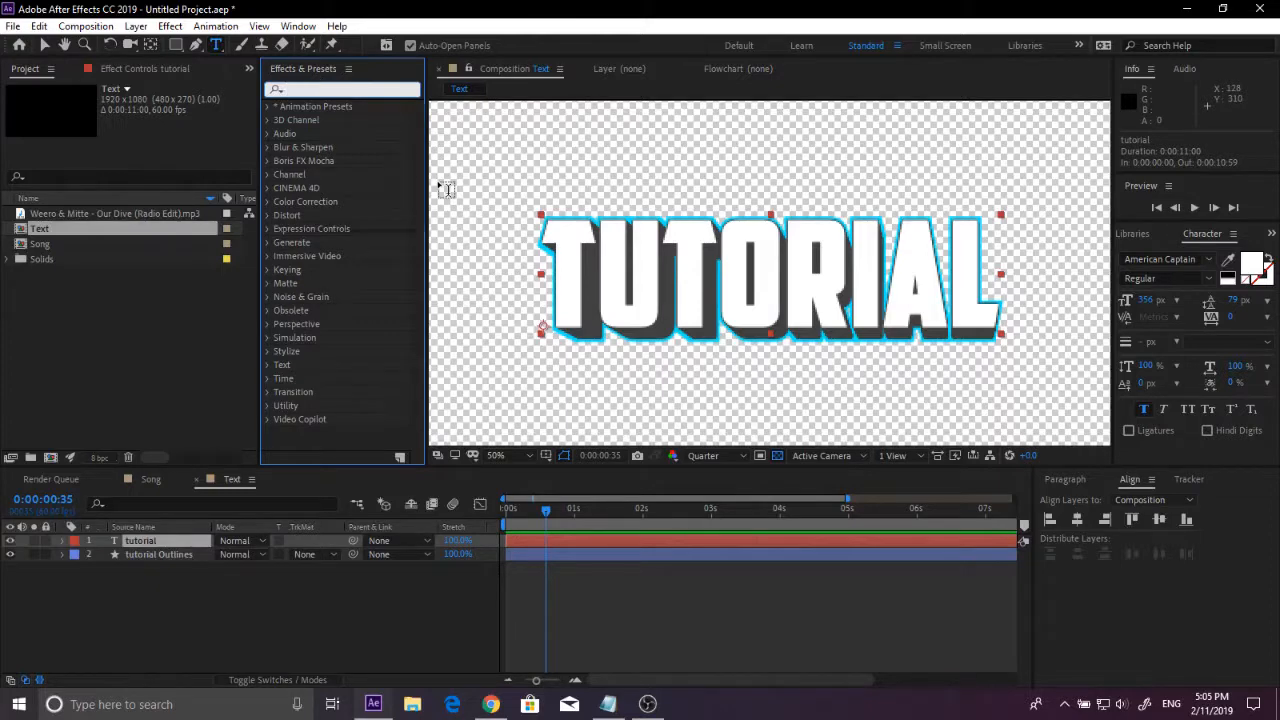
{"action": "type", "text": "gradient"}
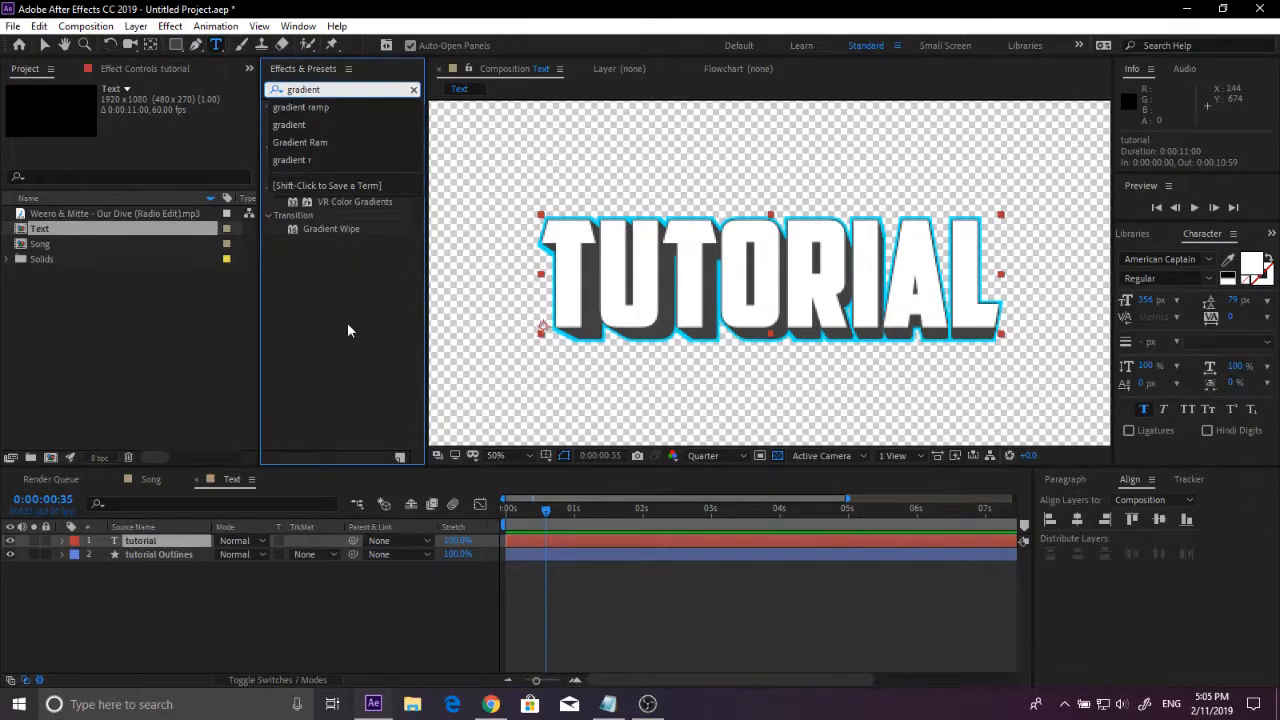
{"action": "key", "text": "Return"}
{"action": "double_click", "coordinate": [353, 175]}
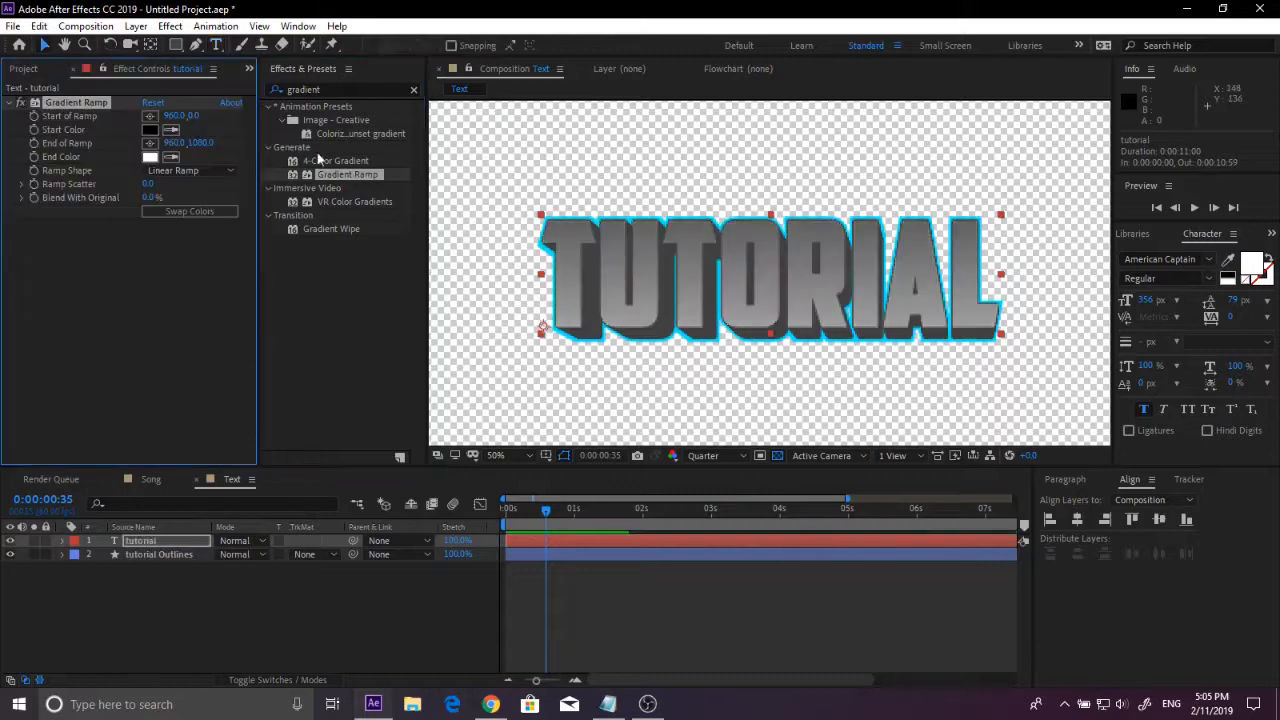
Step: Set the Gradient Ramp's start color to a saturated deep blue, 001EFF
{"action": "left_click", "coordinate": [150, 130]}
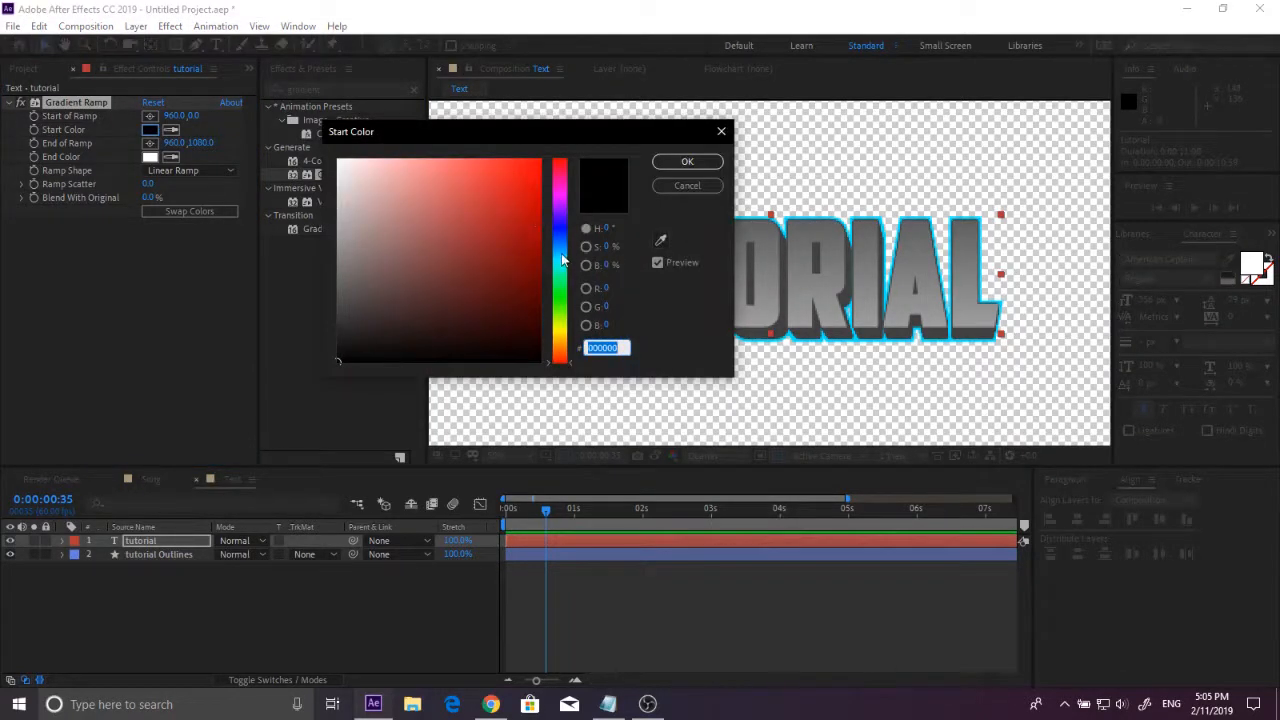
{"action": "left_click", "coordinate": [562, 252]}
{"action": "left_click_drag", "start_coordinate": [563, 255], "coordinate": [563, 230]}
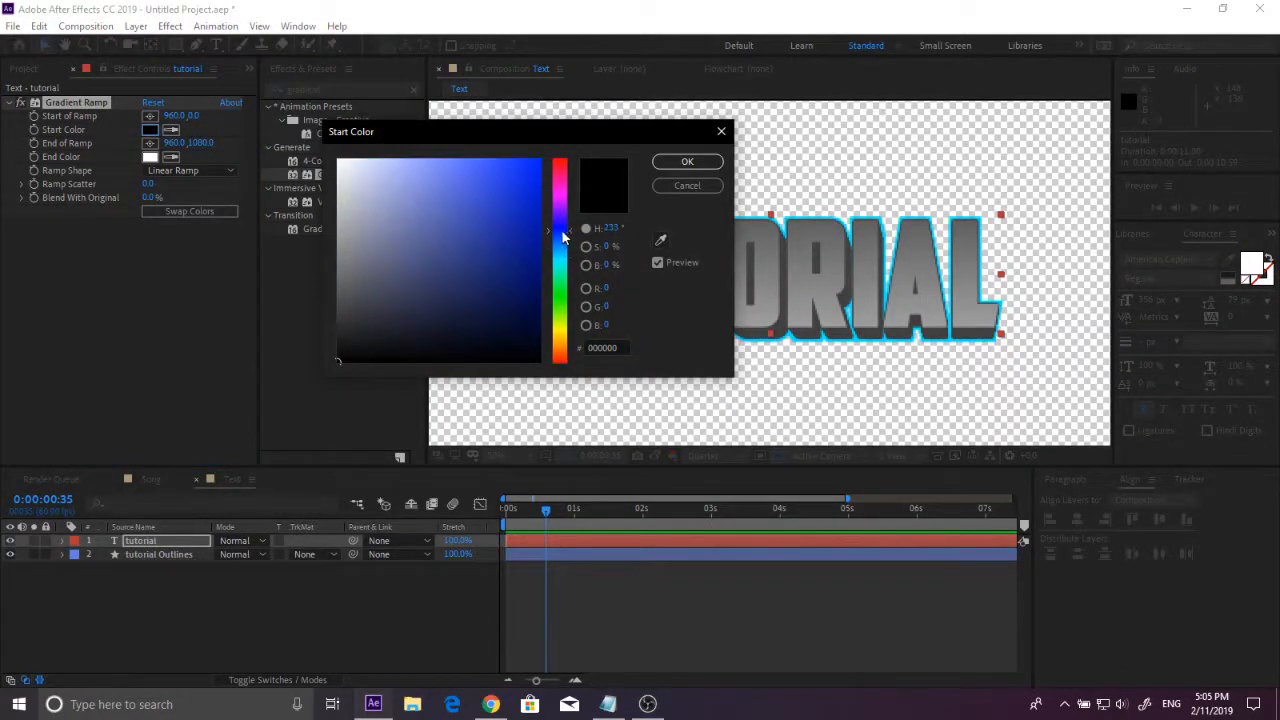
{"action": "left_click", "coordinate": [539, 160]}
{"action": "left_click", "coordinate": [687, 161]}
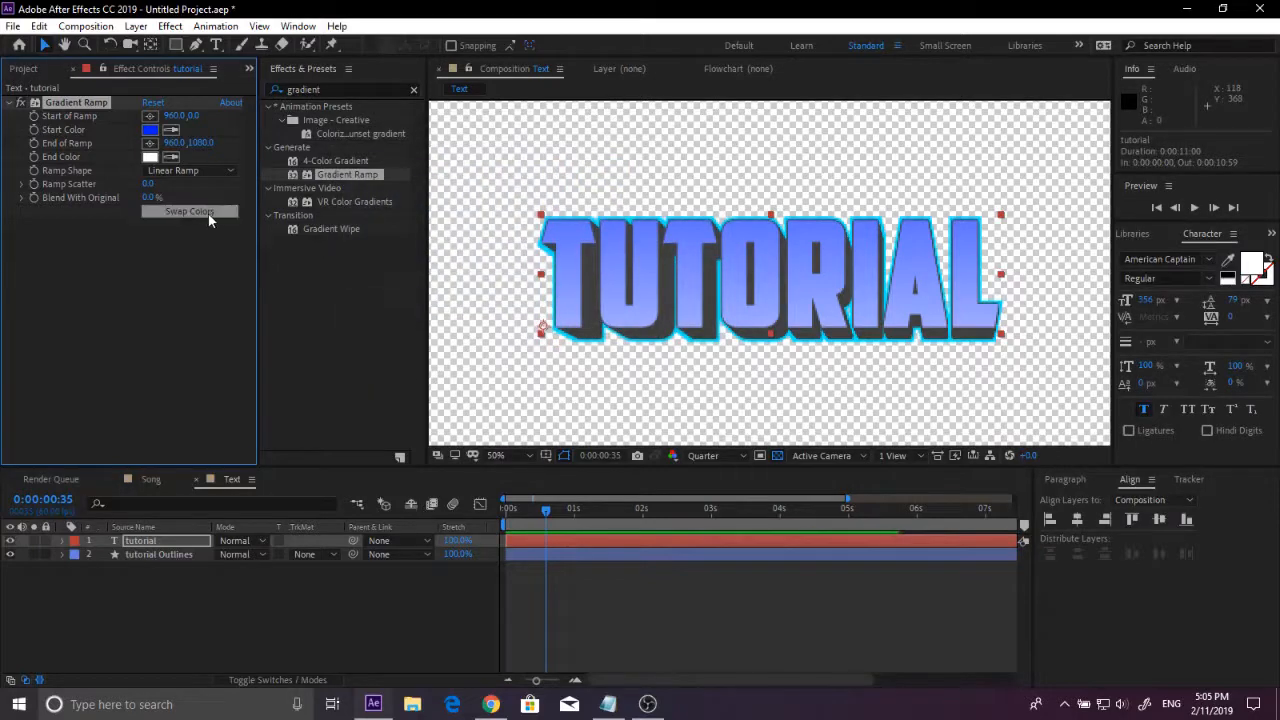
Step: Set the Gradient Ramp's end color to bright blue, 006CFF
{"action": "left_click", "coordinate": [150, 157]}
{"action": "left_click_drag", "start_coordinate": [553, 218], "coordinate": [557, 241]}
{"action": "left_click", "coordinate": [508, 240]}
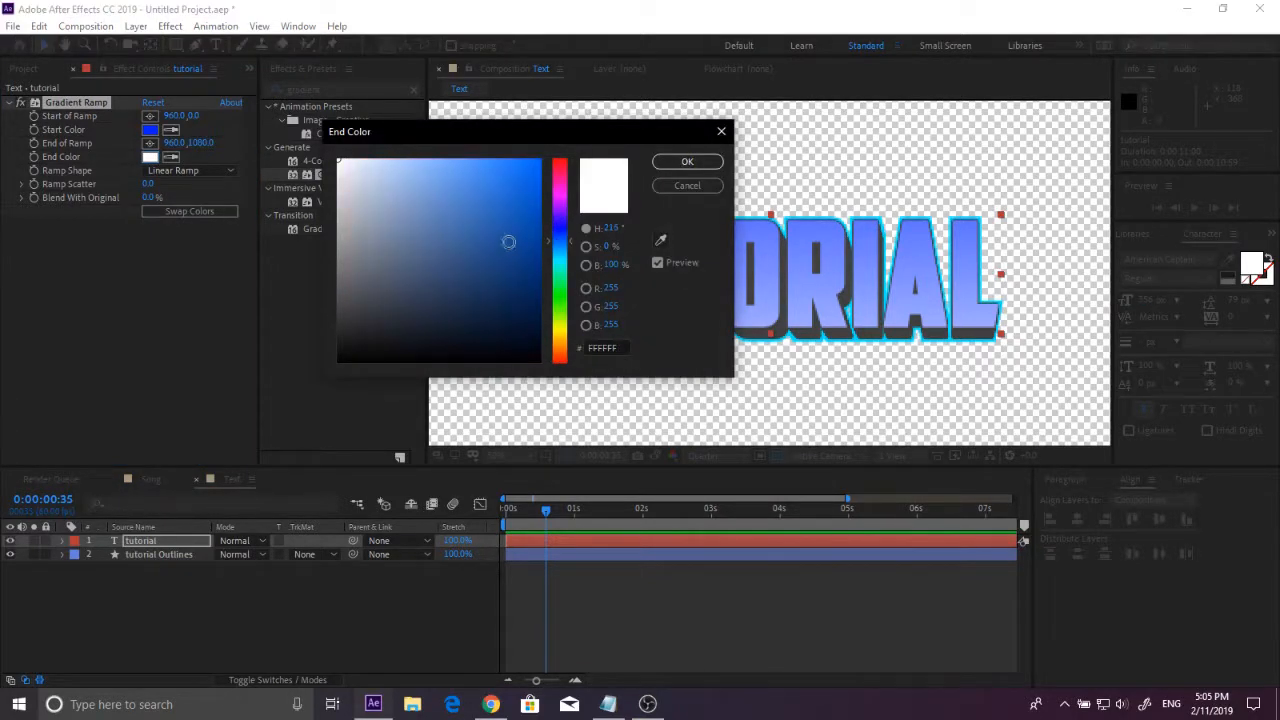
{"action": "left_click", "coordinate": [539, 160]}
{"action": "left_click", "coordinate": [687, 161]}
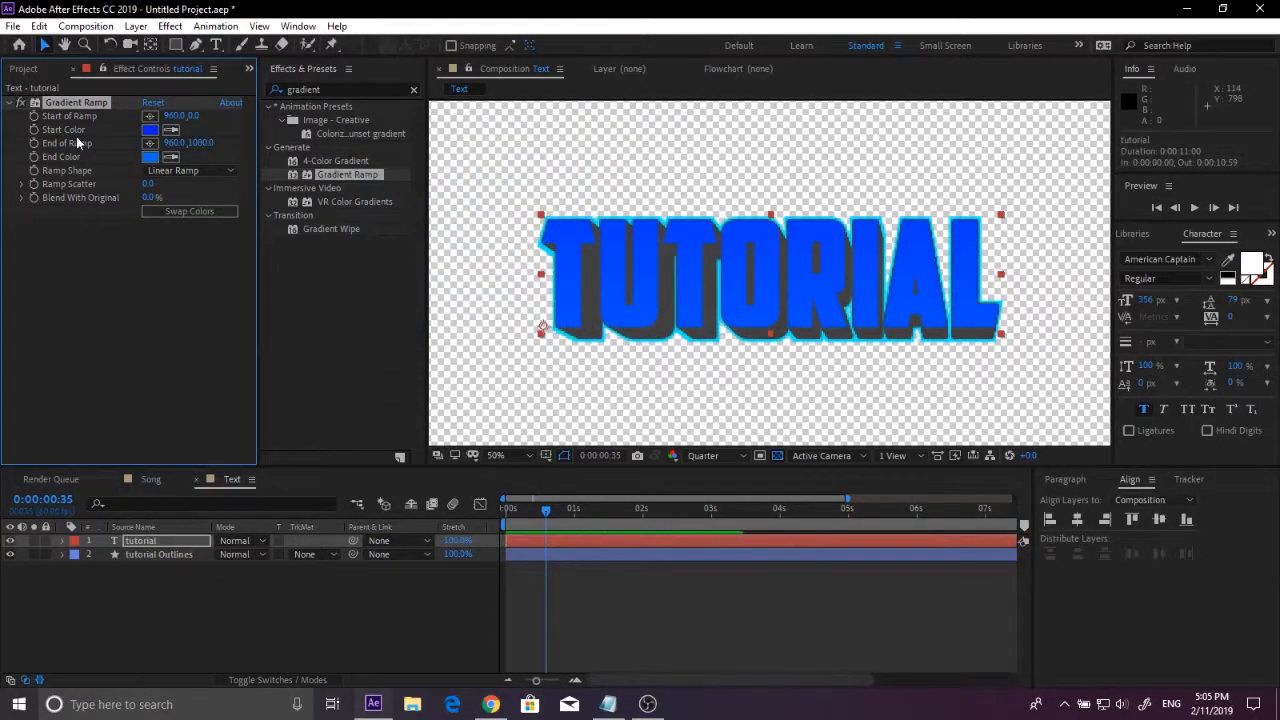
{"action": "left_click", "coordinate": [152, 157]}
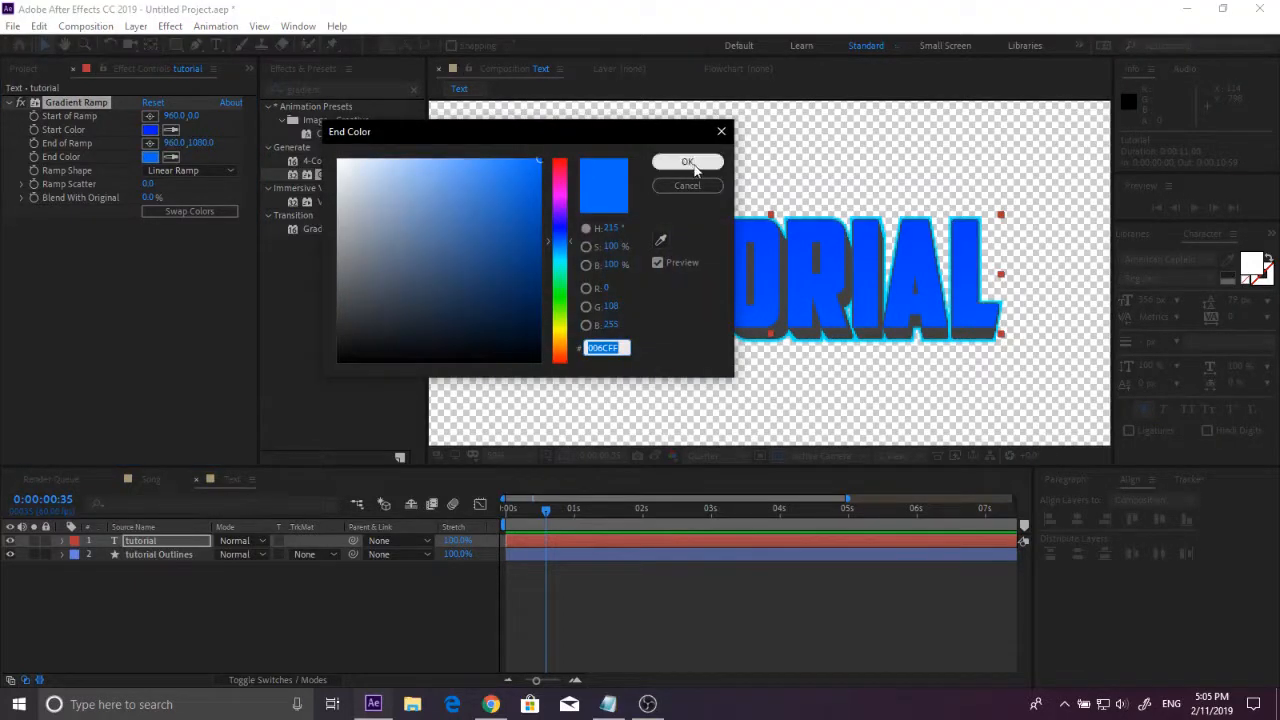
{"action": "left_click", "coordinate": [687, 161]}
Step: Shift the Gradient Ramp's start color to a lighter blue, 007EFF
{"action": "left_click", "coordinate": [150, 130]}
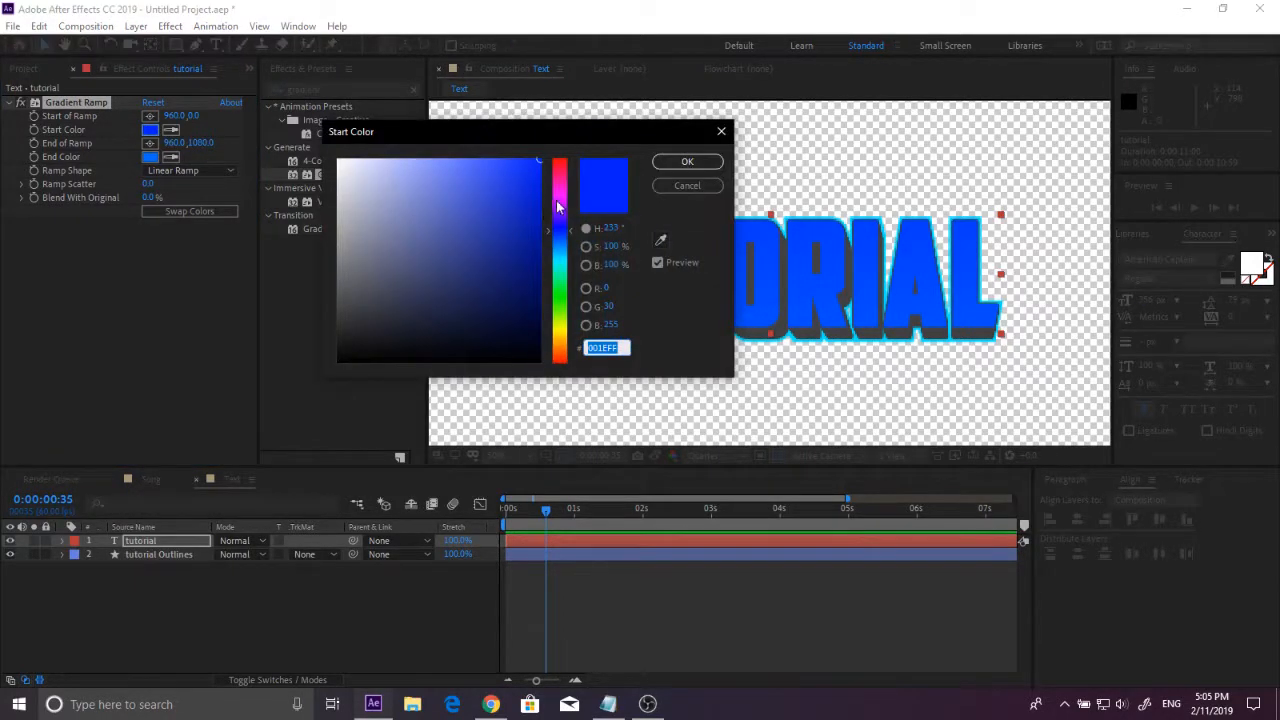
{"action": "left_click_drag", "start_coordinate": [558, 230], "coordinate": [558, 245]}
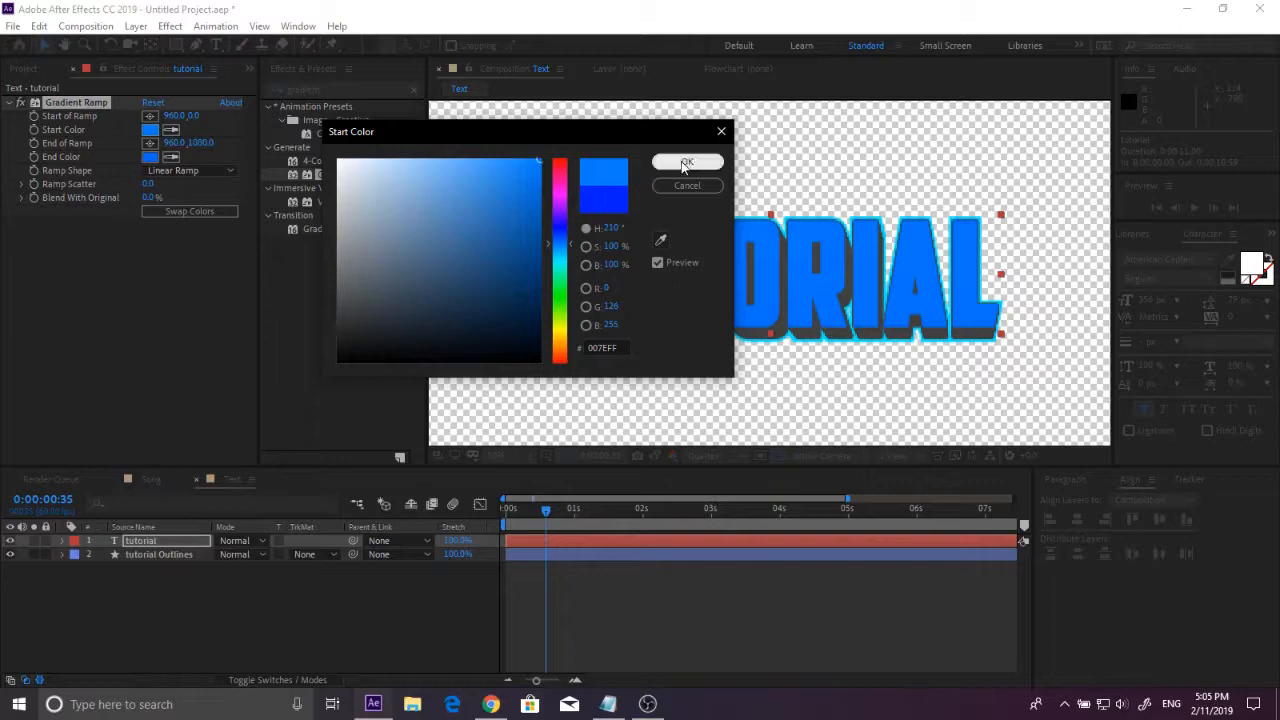
{"action": "left_click", "coordinate": [687, 161]}
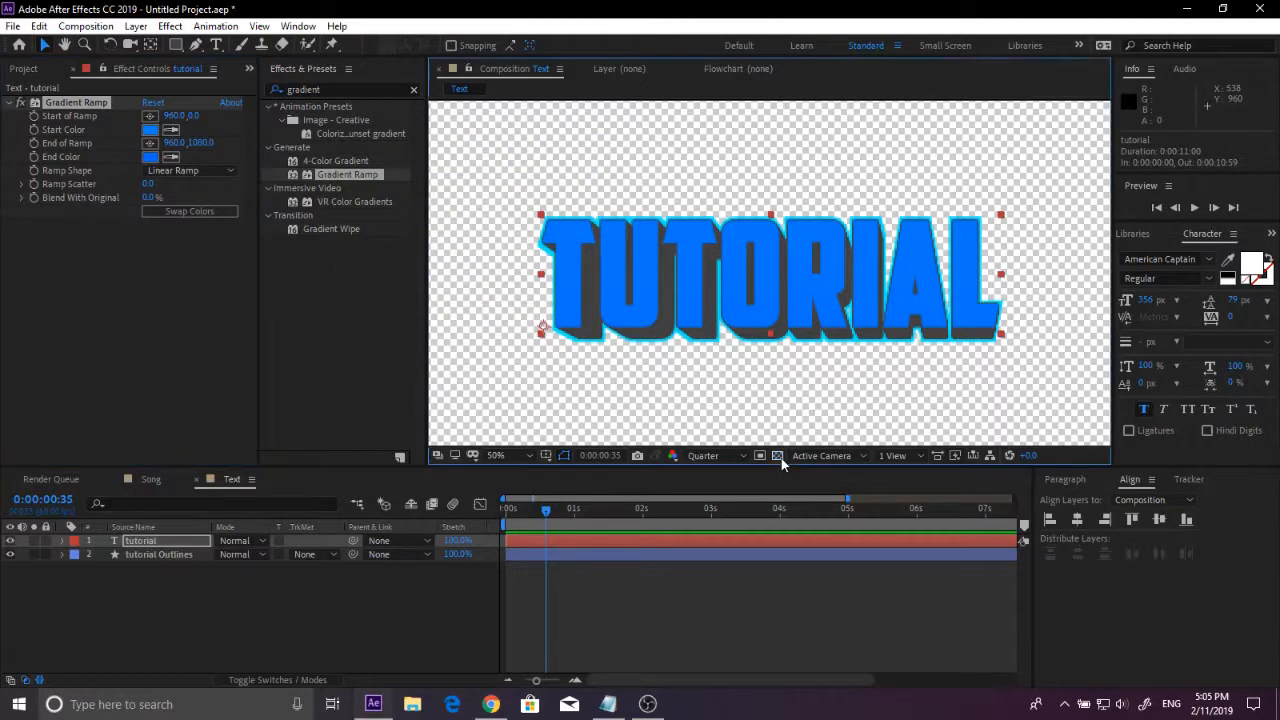
Step: Turn off the transparency grid and check the blue title against the black background
{"action": "left_click", "coordinate": [778, 456]}
{"action": "left_click", "coordinate": [388, 318]}
{"action": "scroll", "coordinate": [861, 273], "scroll_direction": "down", "scroll_amount": 2}
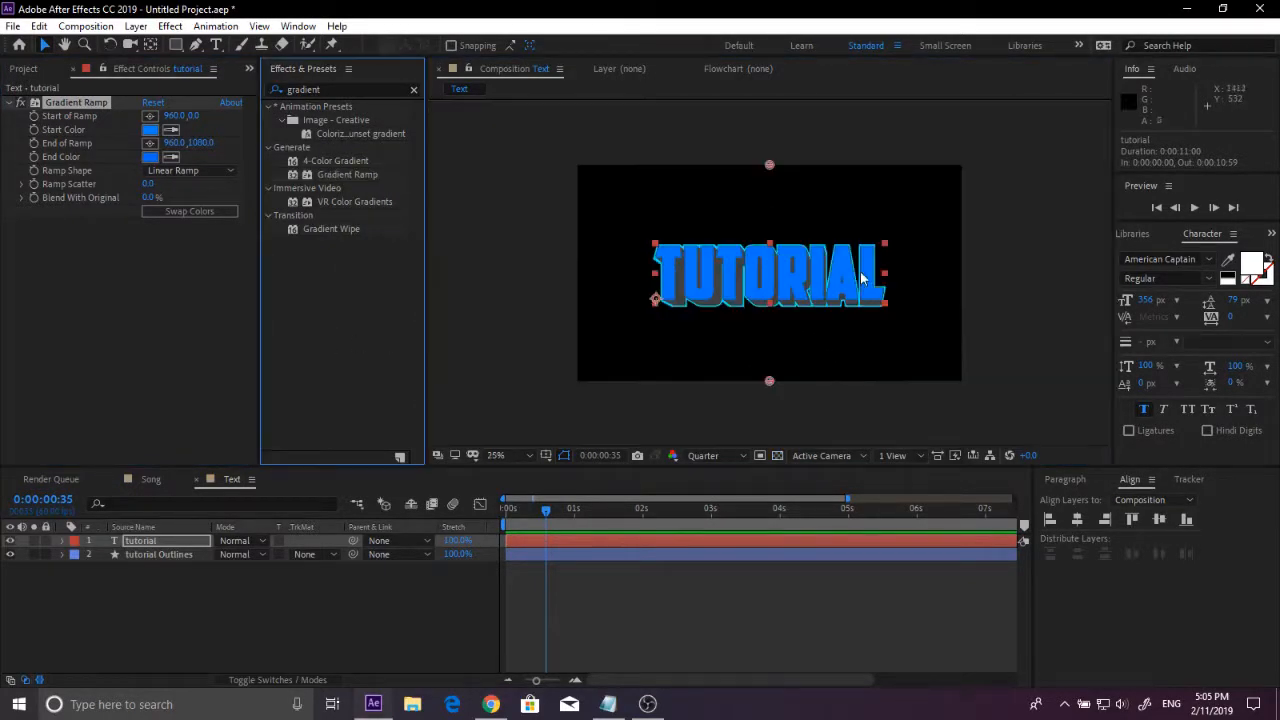
{"action": "scroll", "coordinate": [831, 285], "scroll_direction": "up", "scroll_amount": 2}
Step: Pre-compose the tutorial and tutorial Outlines layers into a new composition named txt, moving all attributes into it
{"action": "left_click_drag", "start_coordinate": [40, 626], "coordinate": [165, 553]}
{"action": "right_click", "coordinate": [165, 553]}
{"action": "left_click", "coordinate": [226, 484]}
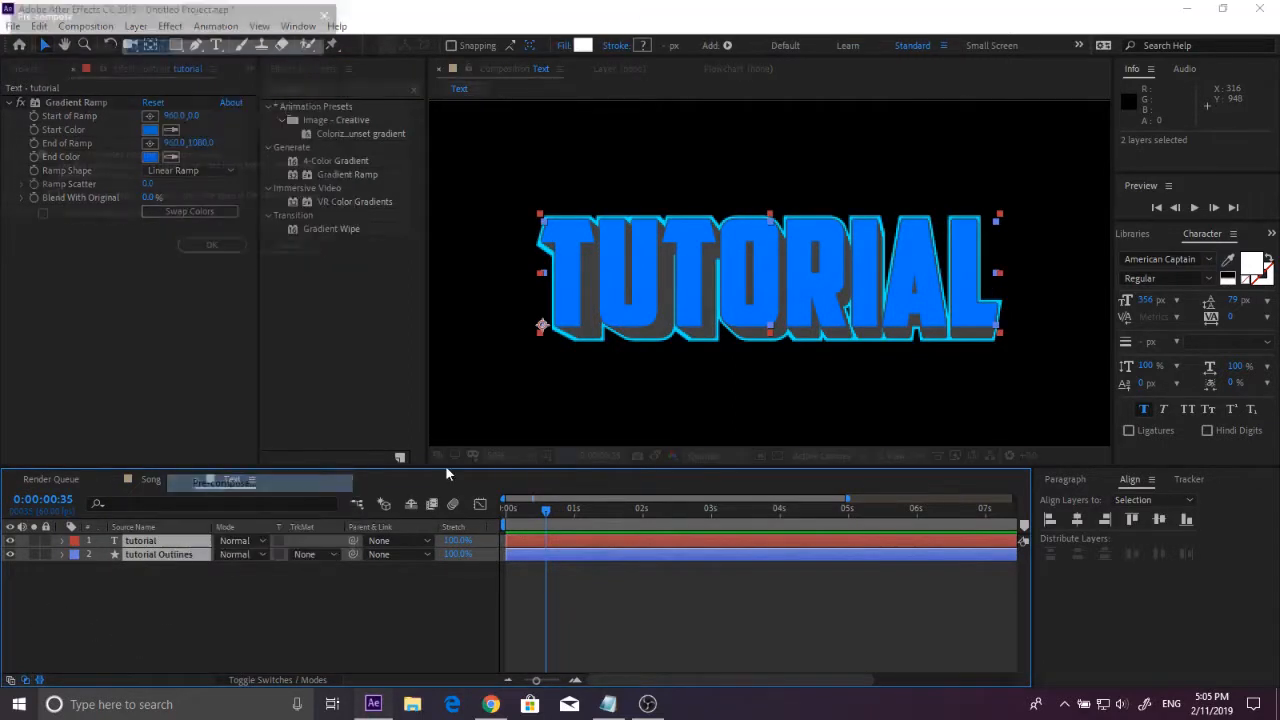
{"action": "type", "text": "txt"}
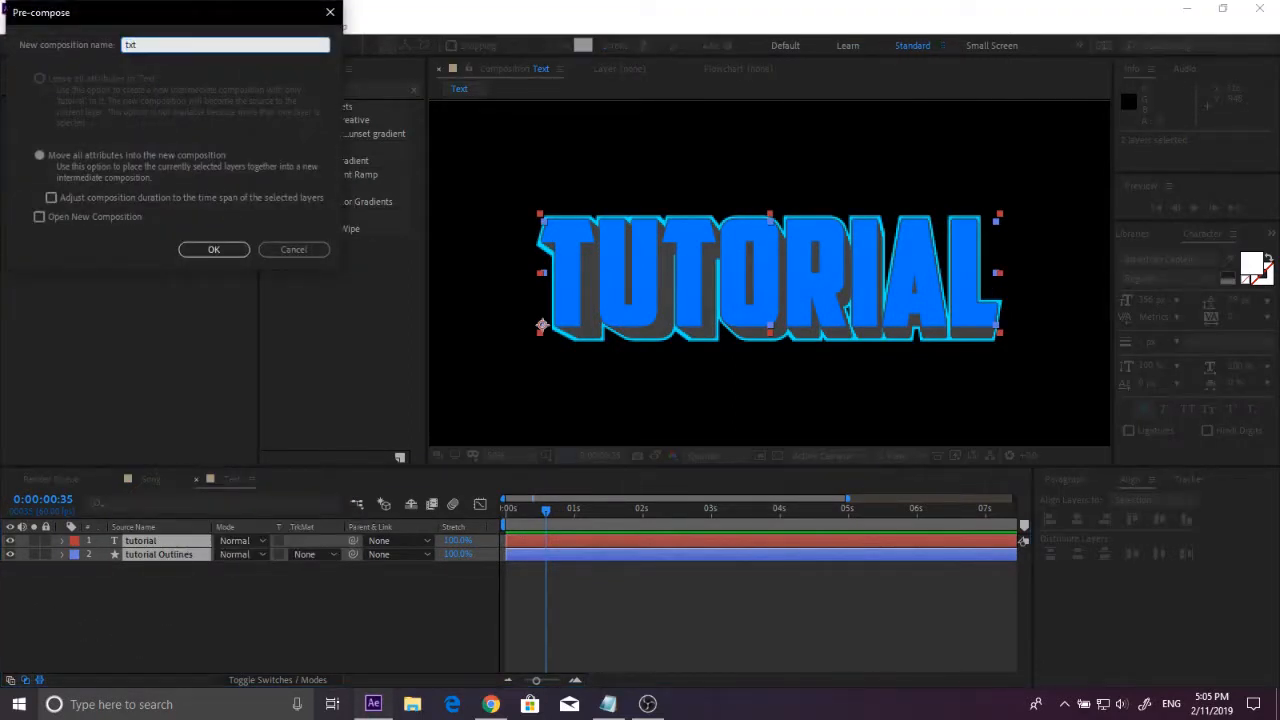
{"action": "key", "text": "Return"}
Step: Find the Warp effect under Distort and apply it to the txt layer
{"action": "left_click", "coordinate": [340, 91]}
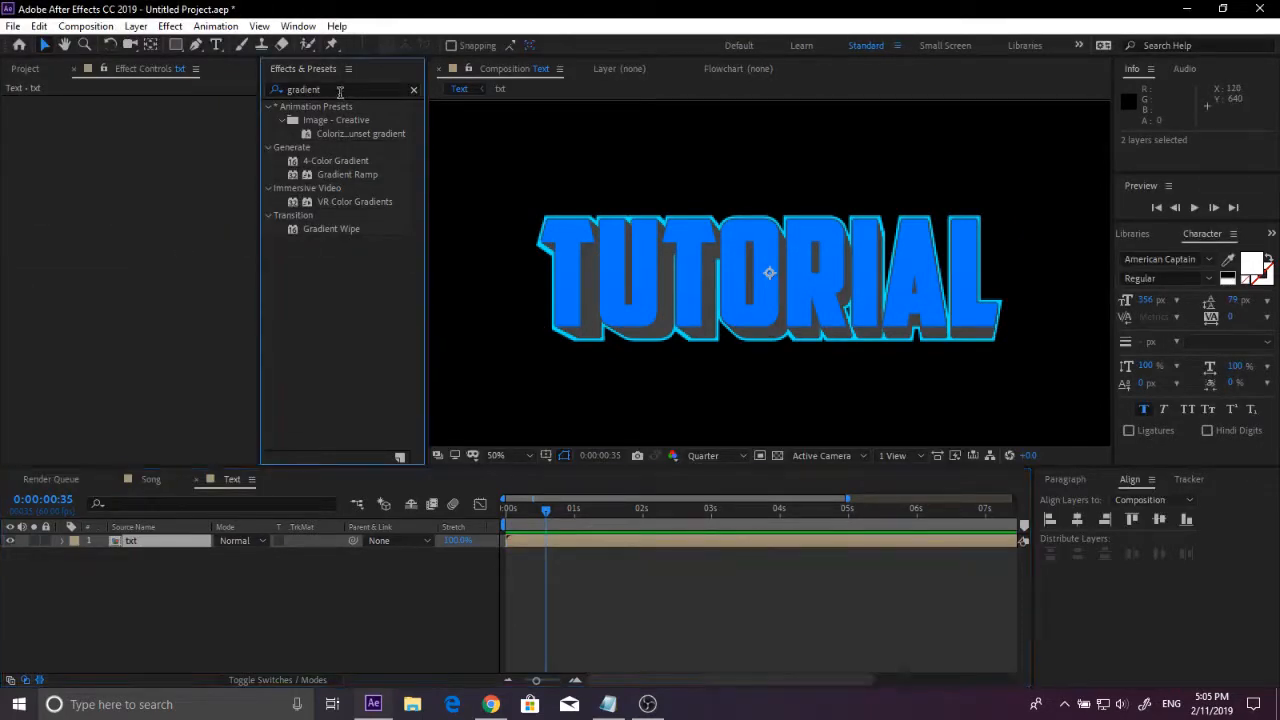
{"action": "left_click", "coordinate": [347, 86]}
{"action": "type", "text": "warp"}
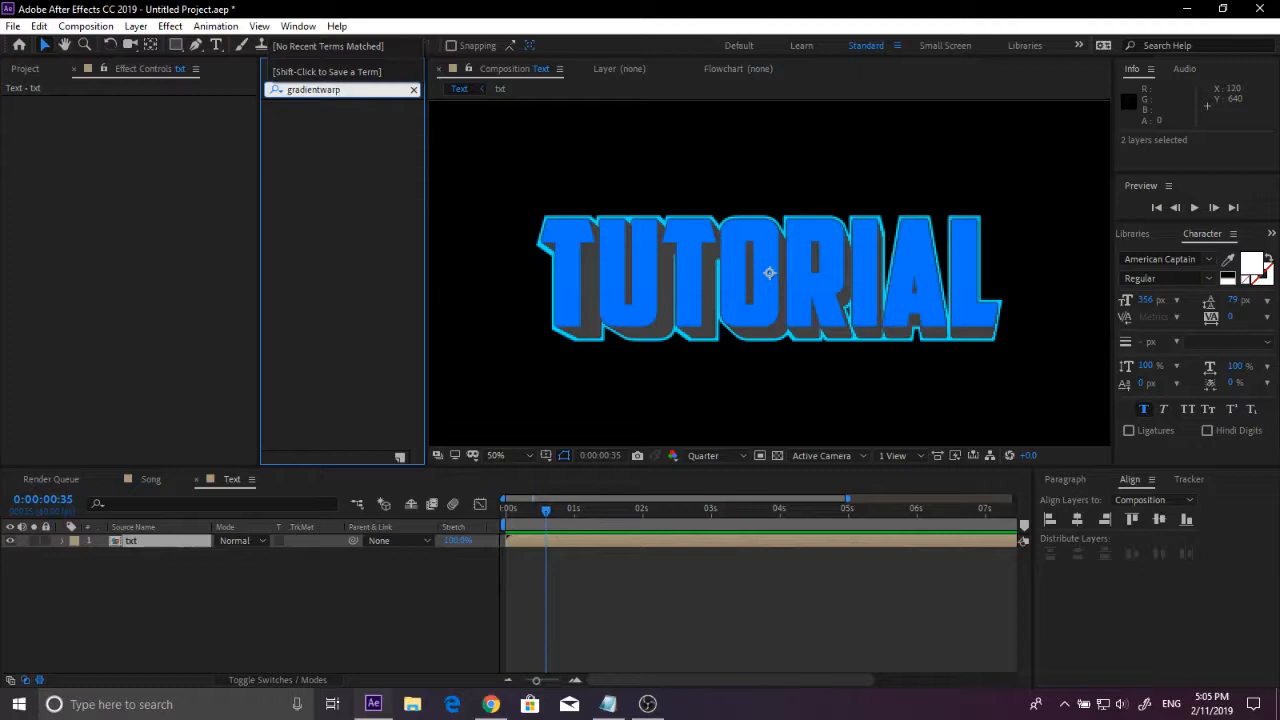
{"action": "key", "text": "ctrl+a"}
{"action": "type", "text": "wa"}
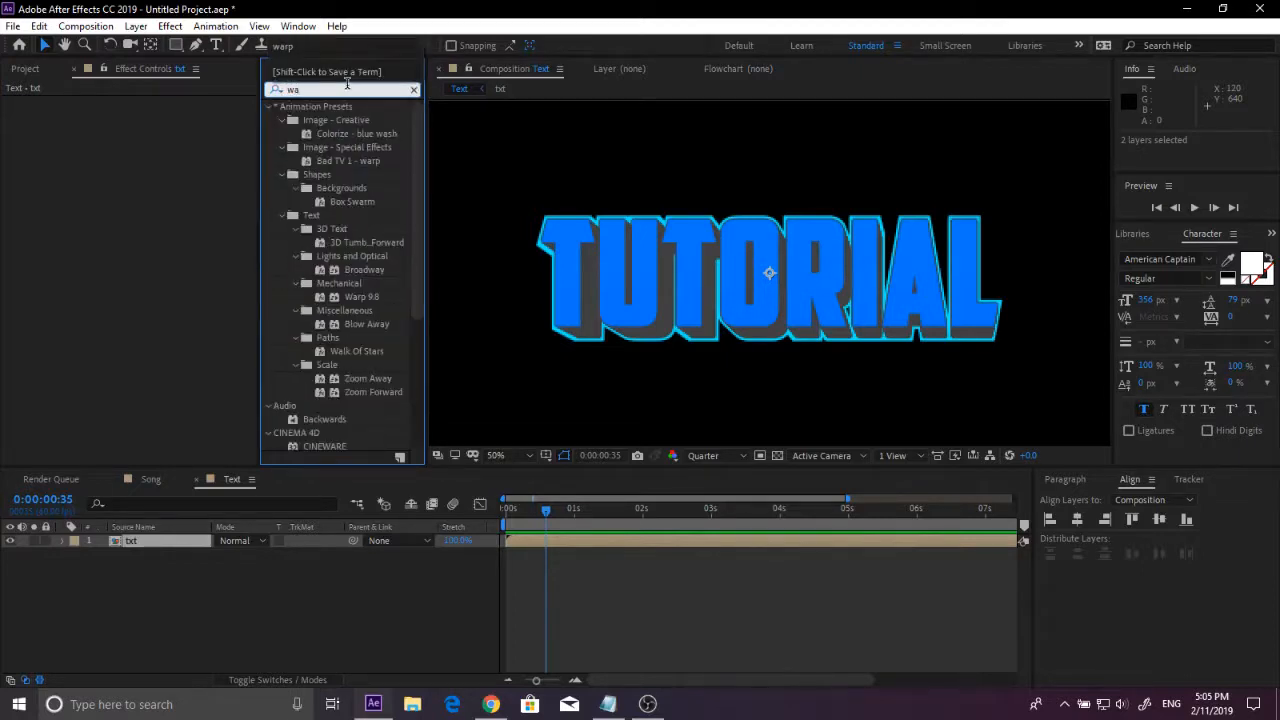
{"action": "type", "text": "rp"}
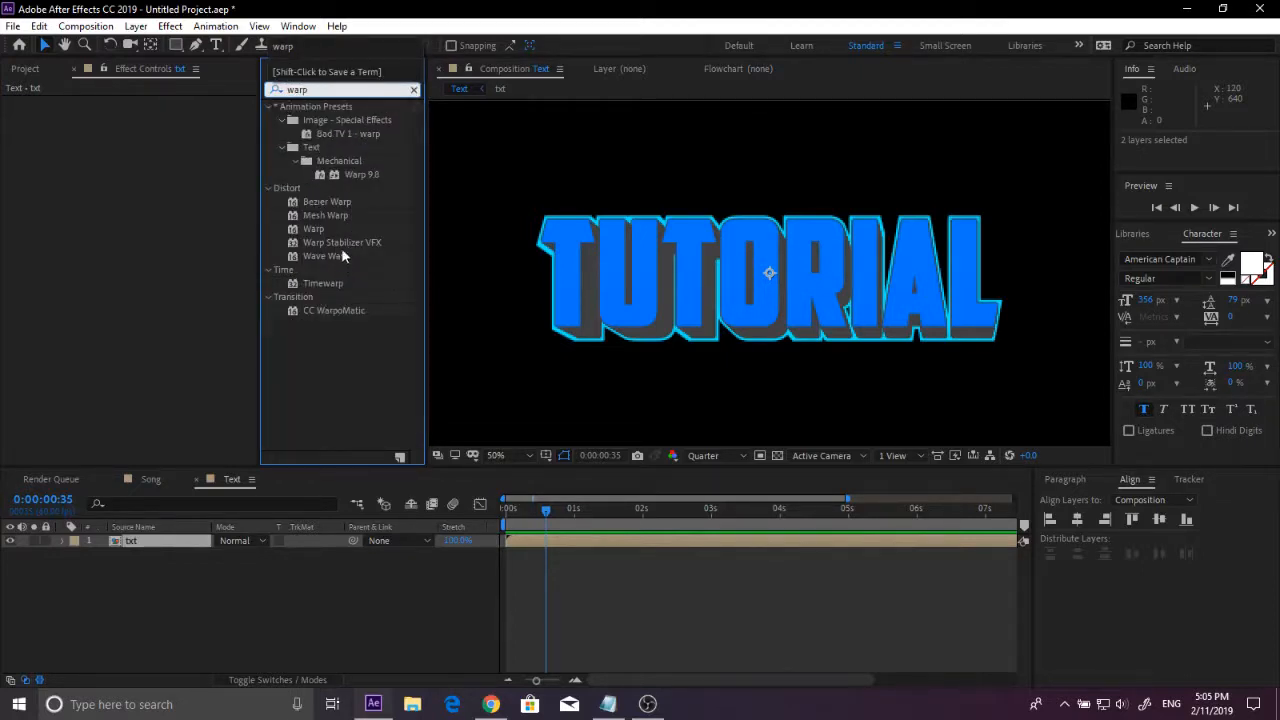
{"action": "double_click", "coordinate": [313, 228]}
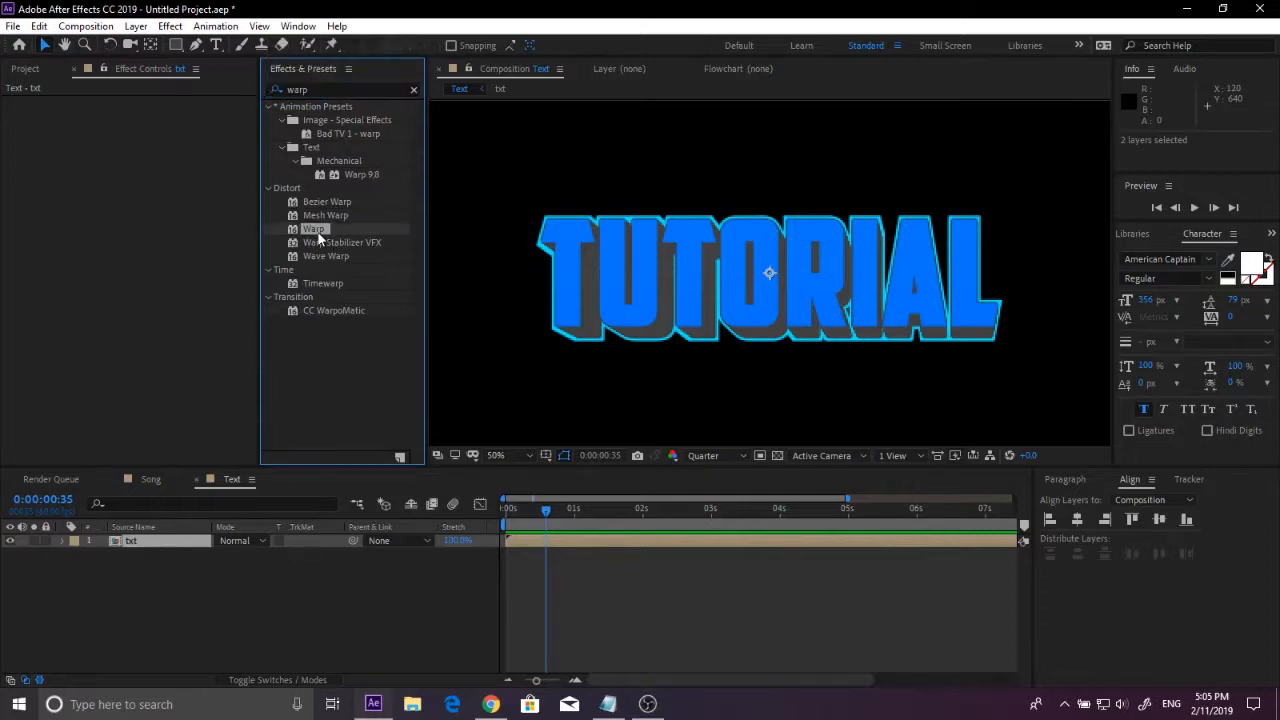
{"action": "scroll", "coordinate": [757, 272], "scroll_direction": "down", "scroll_amount": 1}
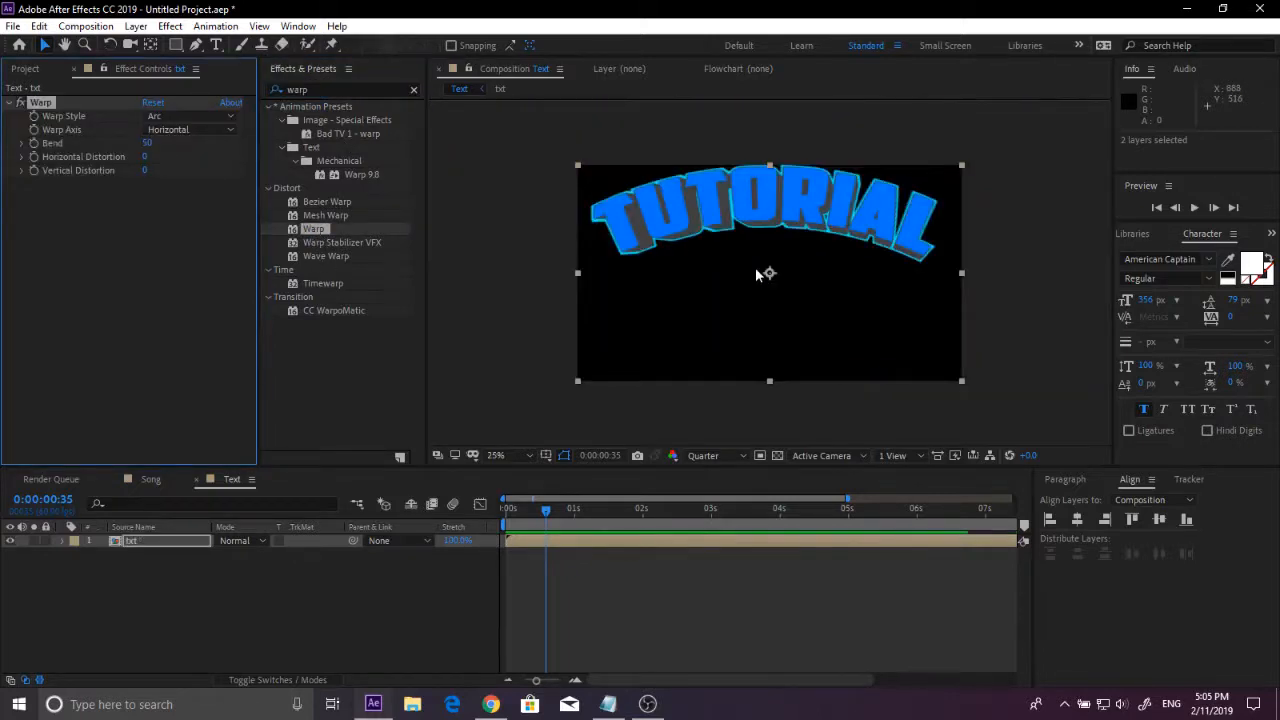
Step: Set the Warp style to Shell Lower with a bend of 5
{"action": "left_click", "coordinate": [175, 117]}
{"action": "left_click", "coordinate": [204, 224]}
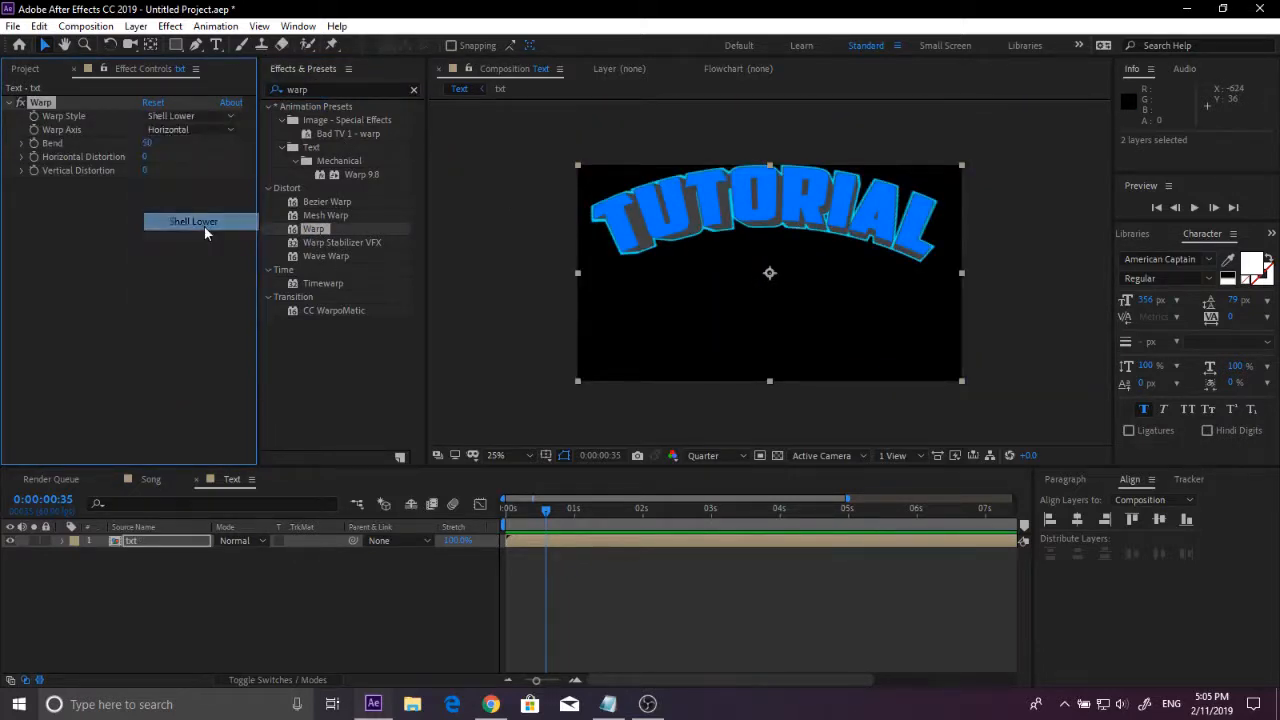
{"action": "left_click_drag", "start_coordinate": [146, 143], "coordinate": [107, 142]}
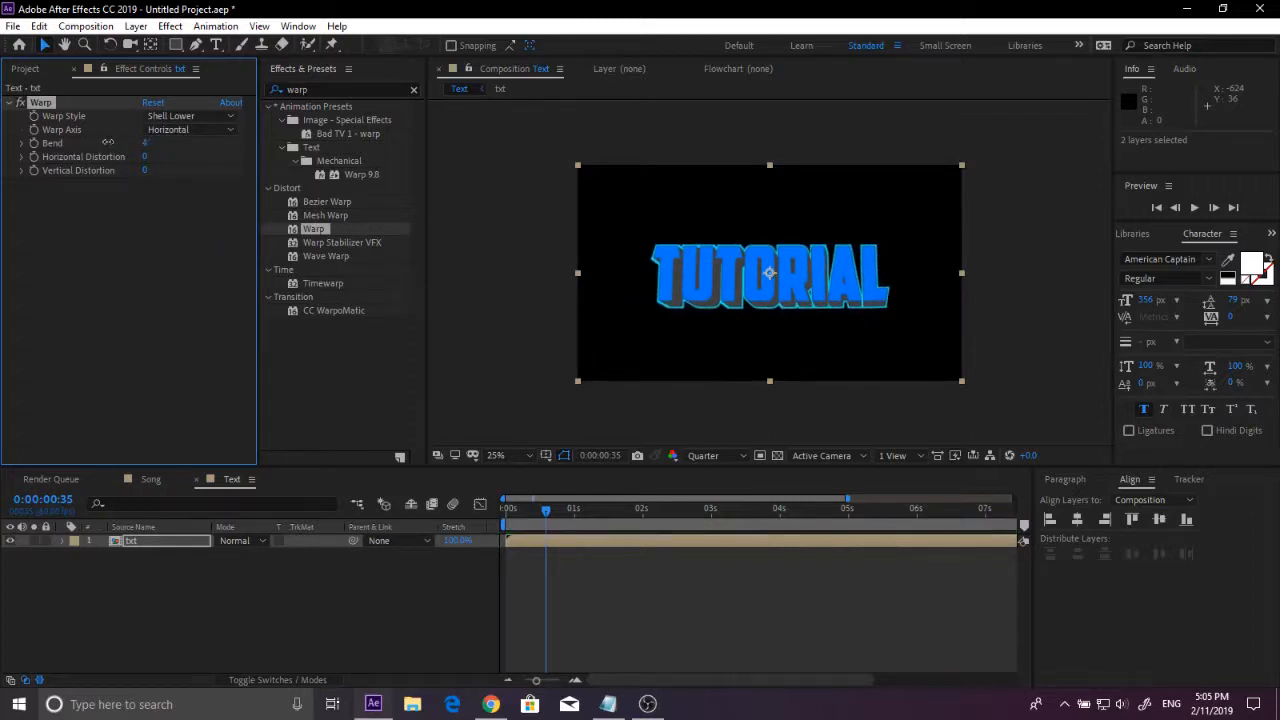
{"action": "left_click", "coordinate": [146, 143]}
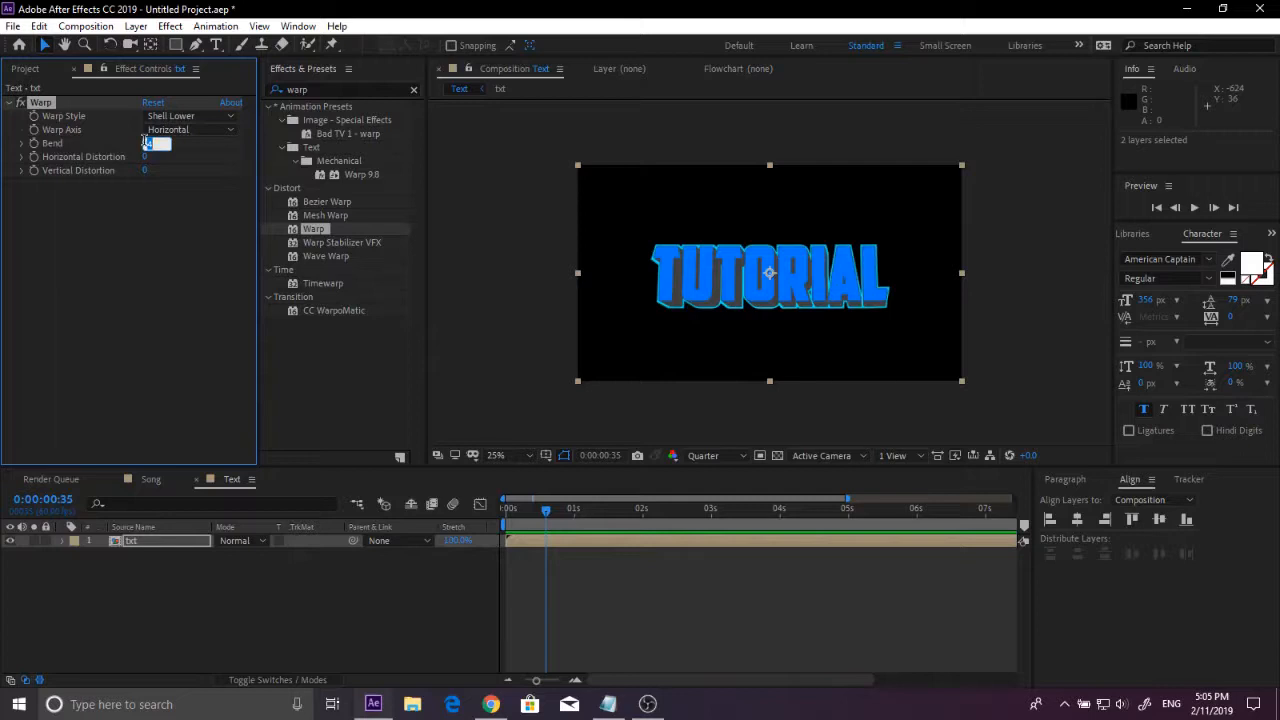
{"action": "type", "text": "5"}
{"action": "key", "text": "Return"}
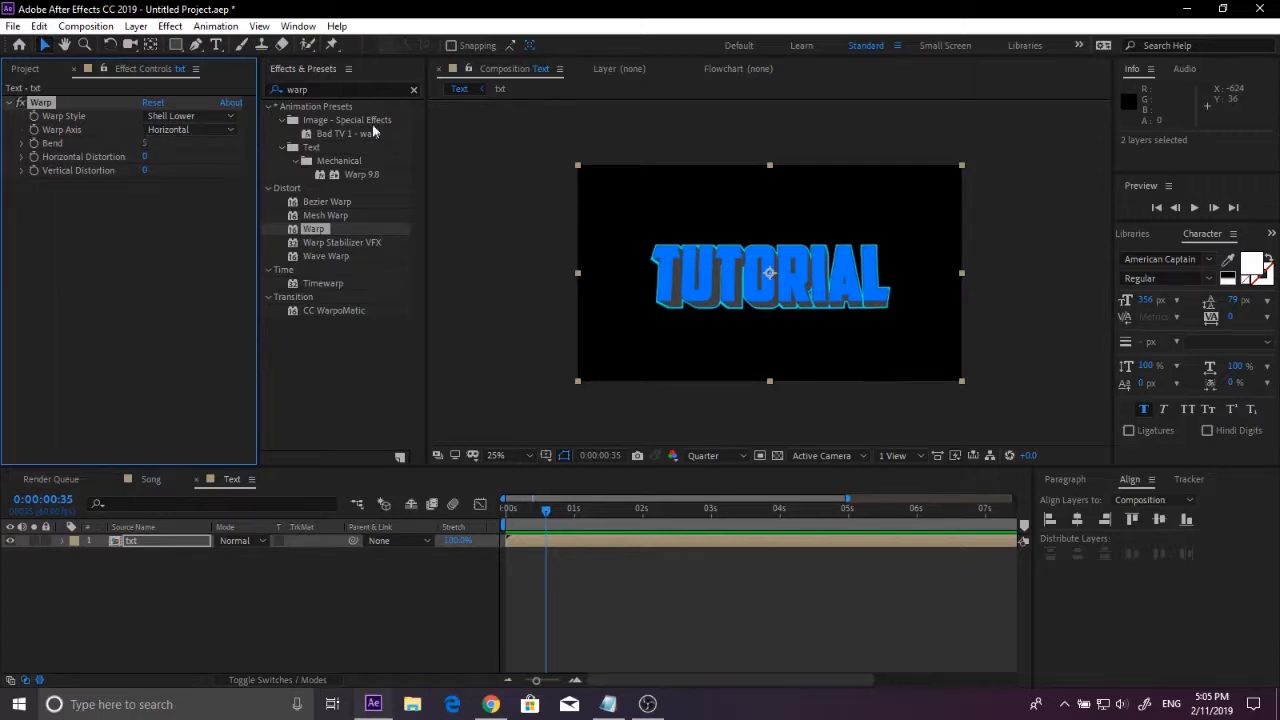
{"action": "key", "text": "period"}
{"action": "key", "text": "comma"}
Step: Set the Warp effect's vertical distortion to 10 and deselect the txt layer
{"action": "left_click", "coordinate": [147, 171]}
{"action": "type", "text": "10"}
{"action": "key", "text": "Return"}
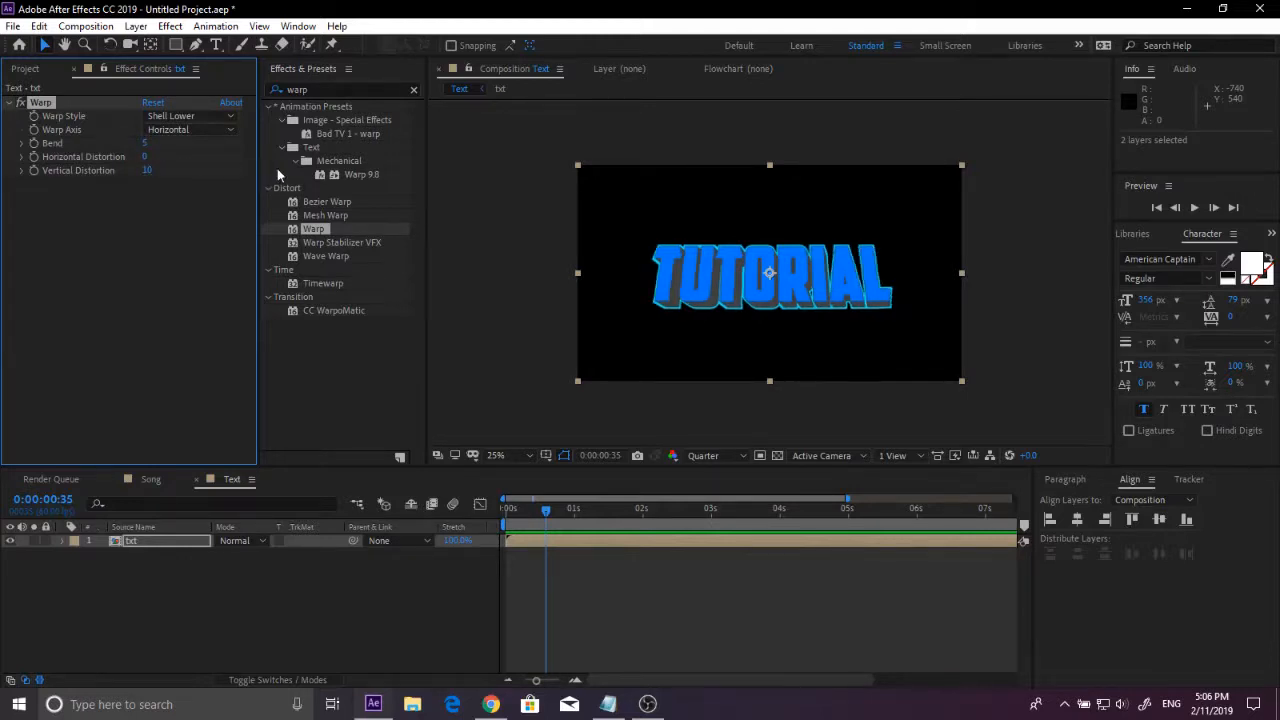
{"action": "key", "text": "period"}
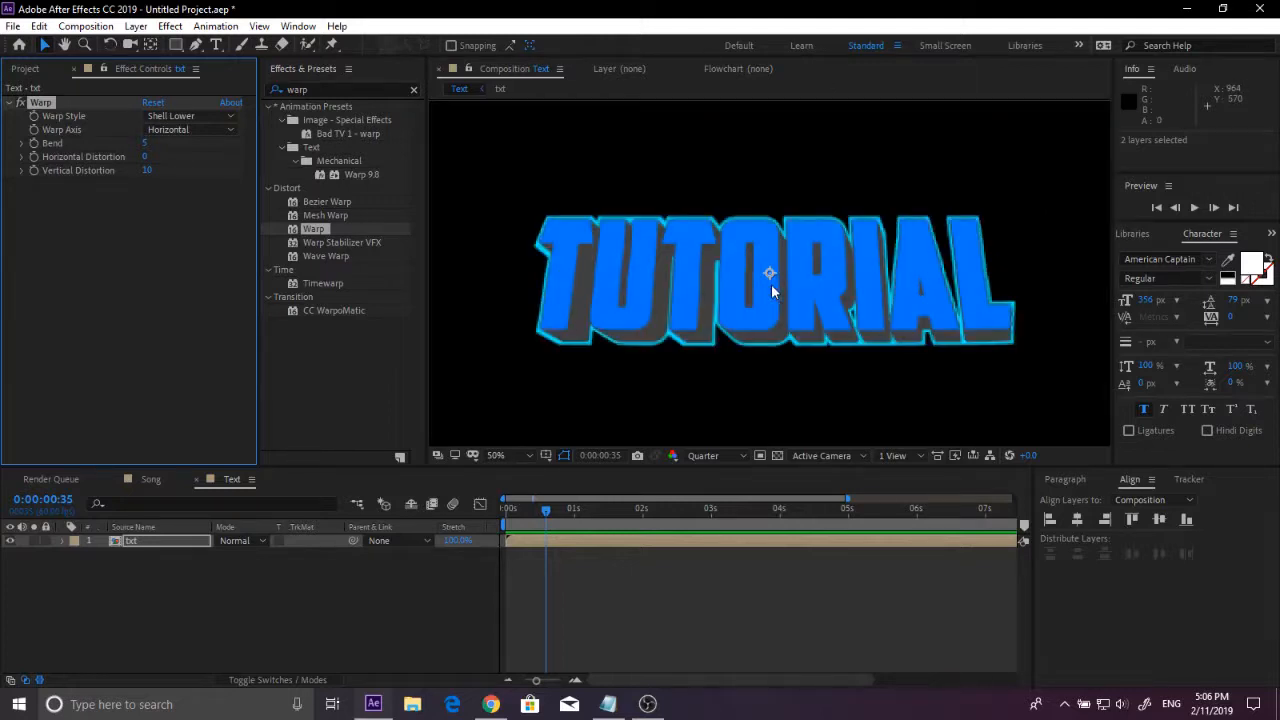
{"action": "key", "text": "comma"}
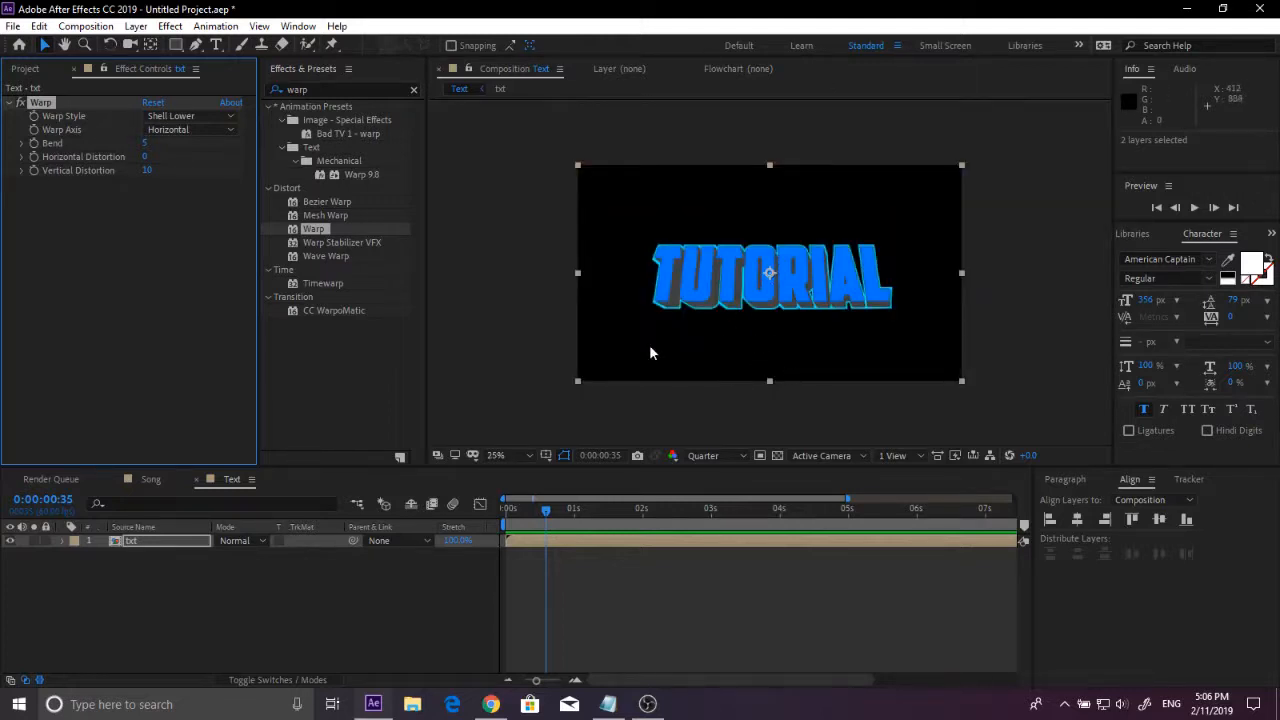
{"action": "left_click", "coordinate": [610, 304]}
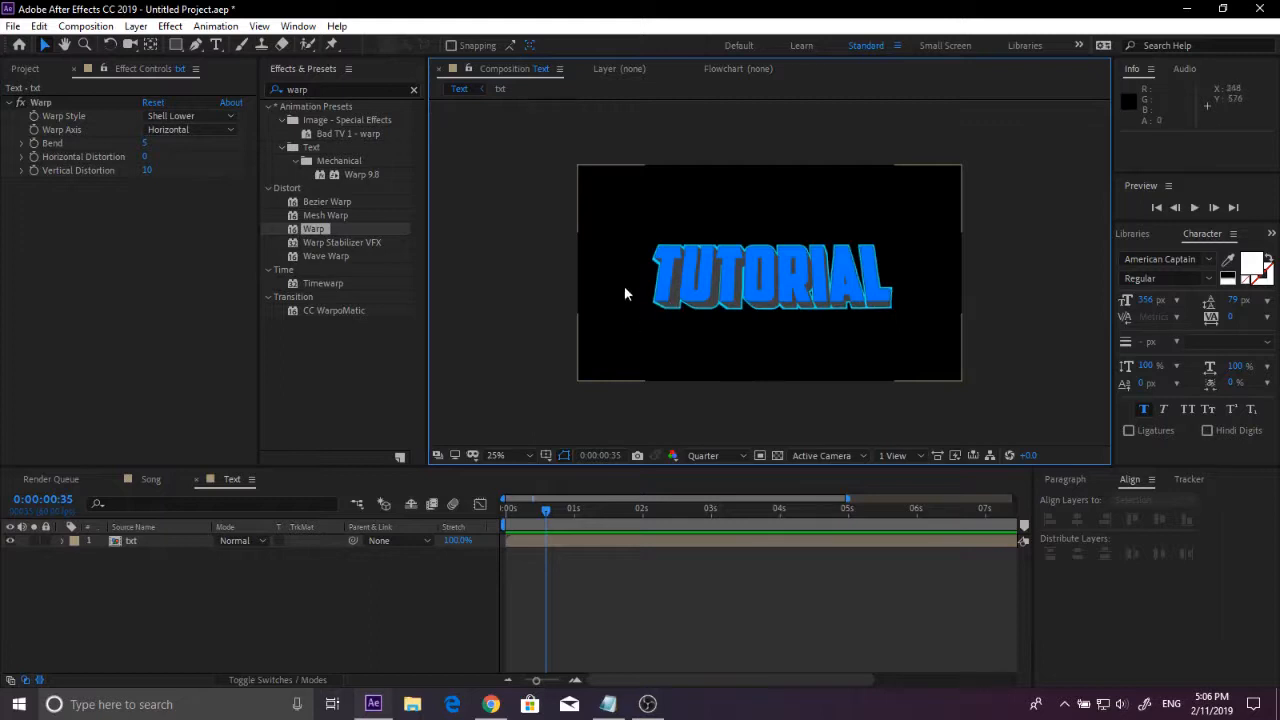
{"action": "left_click", "coordinate": [545, 457]}
{"action": "left_click", "coordinate": [572, 512]}
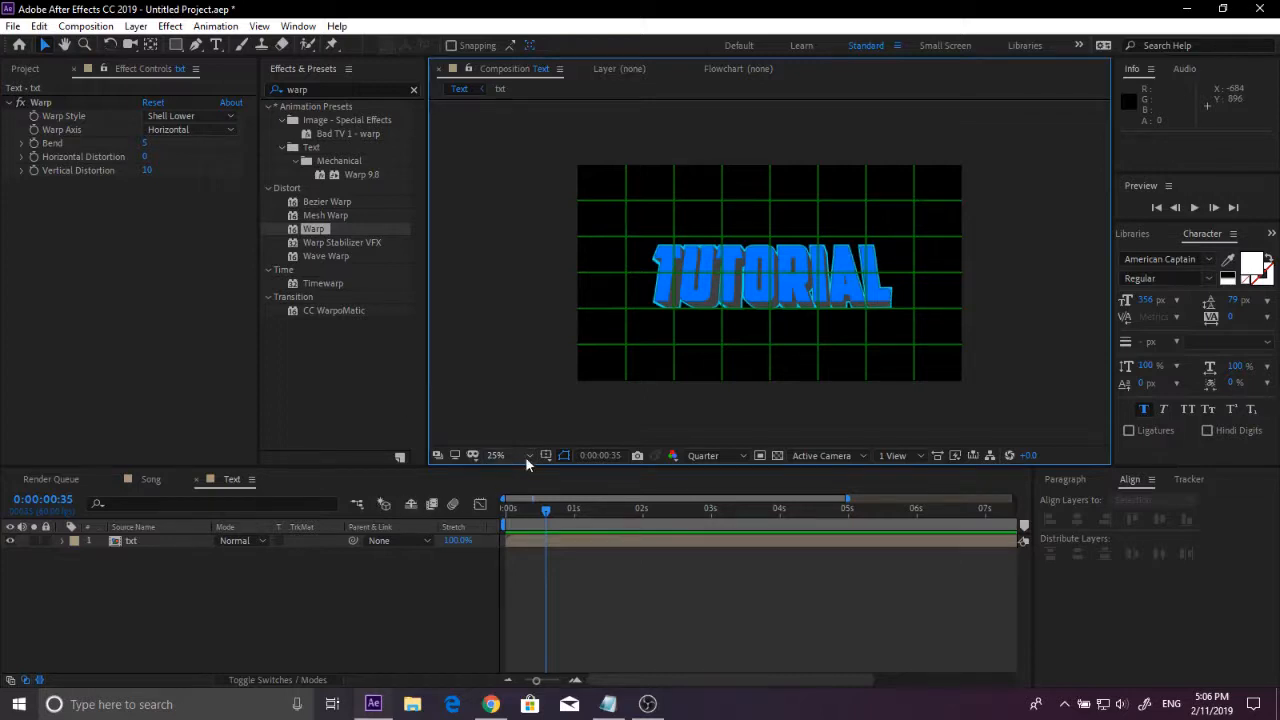
{"action": "left_click", "coordinate": [553, 452]}
{"action": "left_click", "coordinate": [572, 510]}
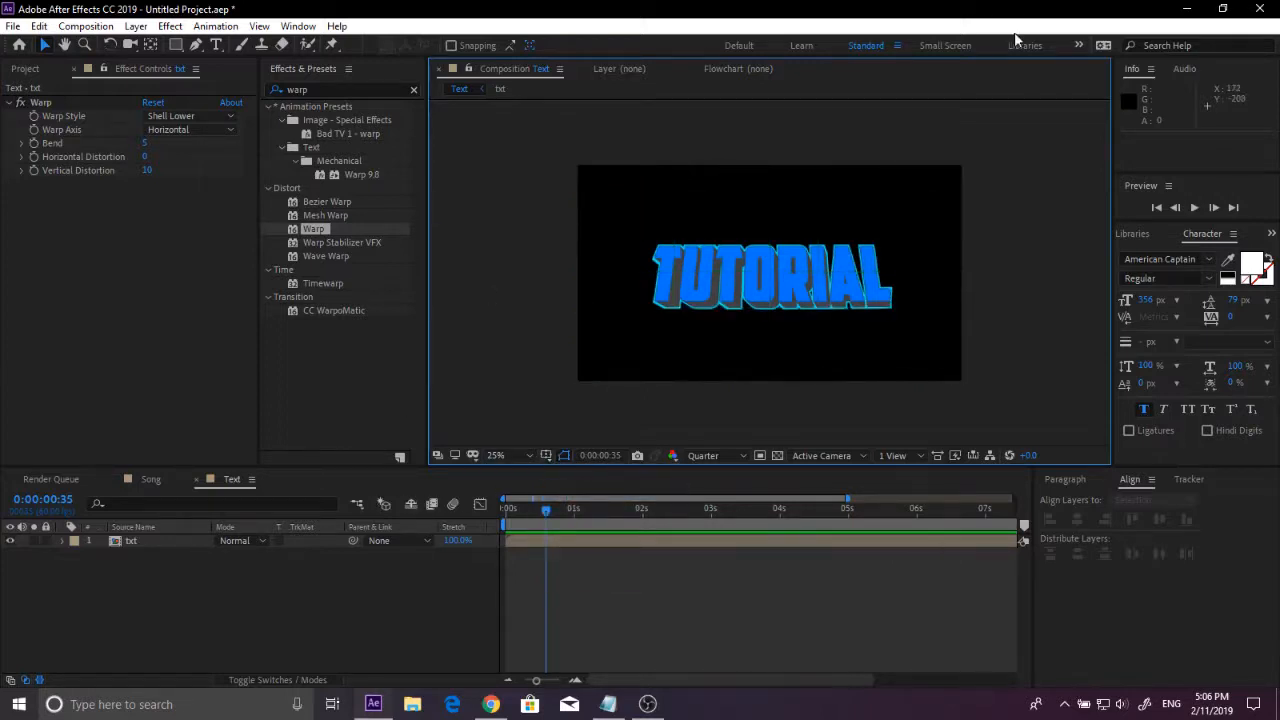
Step: Create a new 1920 x 1080, 60 fps, 11-second composition named BG
{"action": "left_click", "coordinate": [25, 68]}
{"action": "left_click", "coordinate": [60, 300]}
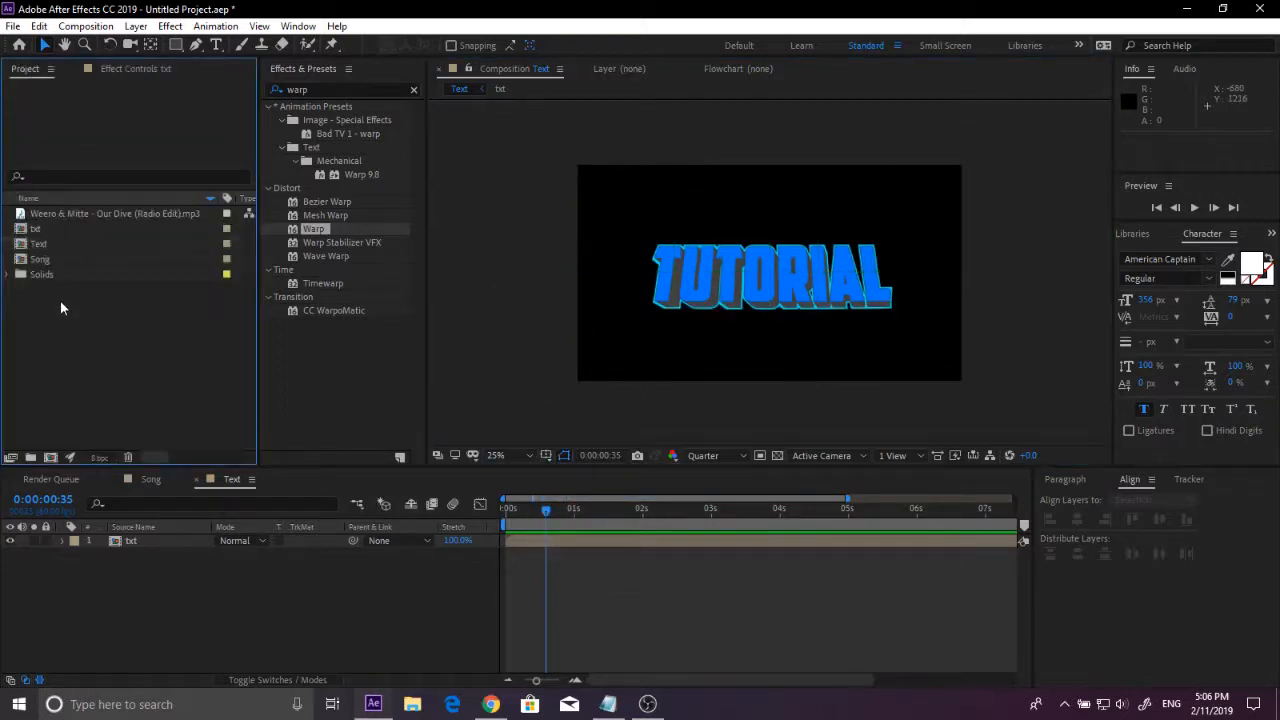
{"action": "right_click", "coordinate": [63, 388]}
{"action": "left_click", "coordinate": [130, 400]}
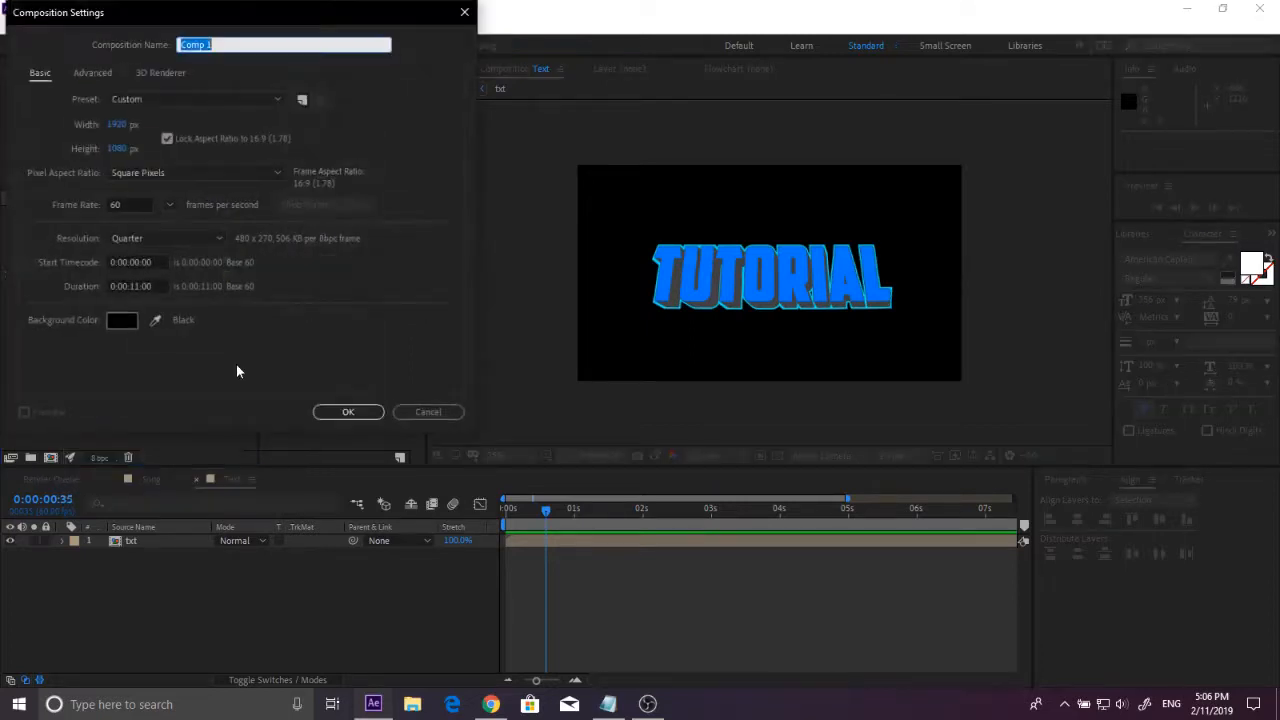
{"action": "type", "text": "BG"}
{"action": "key", "text": "Return"}
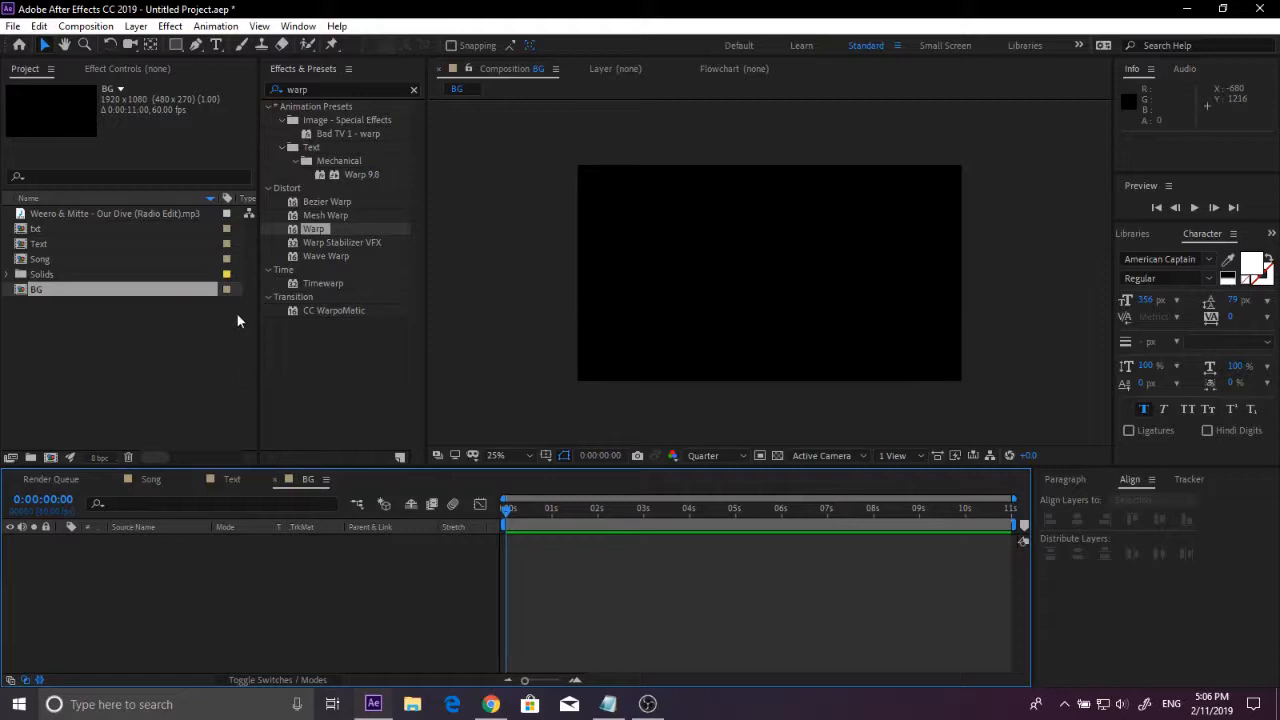
Step: Add a rectangle shape layer with a white stroke to BG and set its rectangle path size to 800 by 800
{"action": "double_click", "coordinate": [176, 45]}
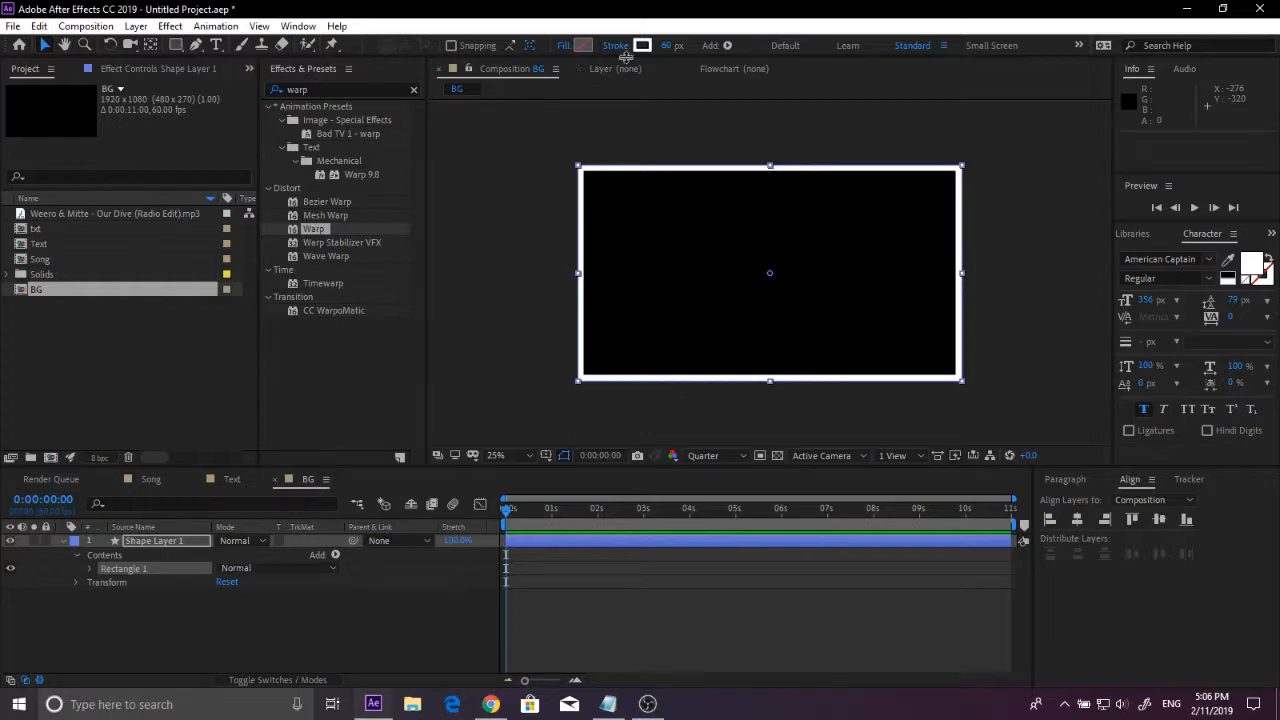
{"action": "left_click", "coordinate": [89, 568]}
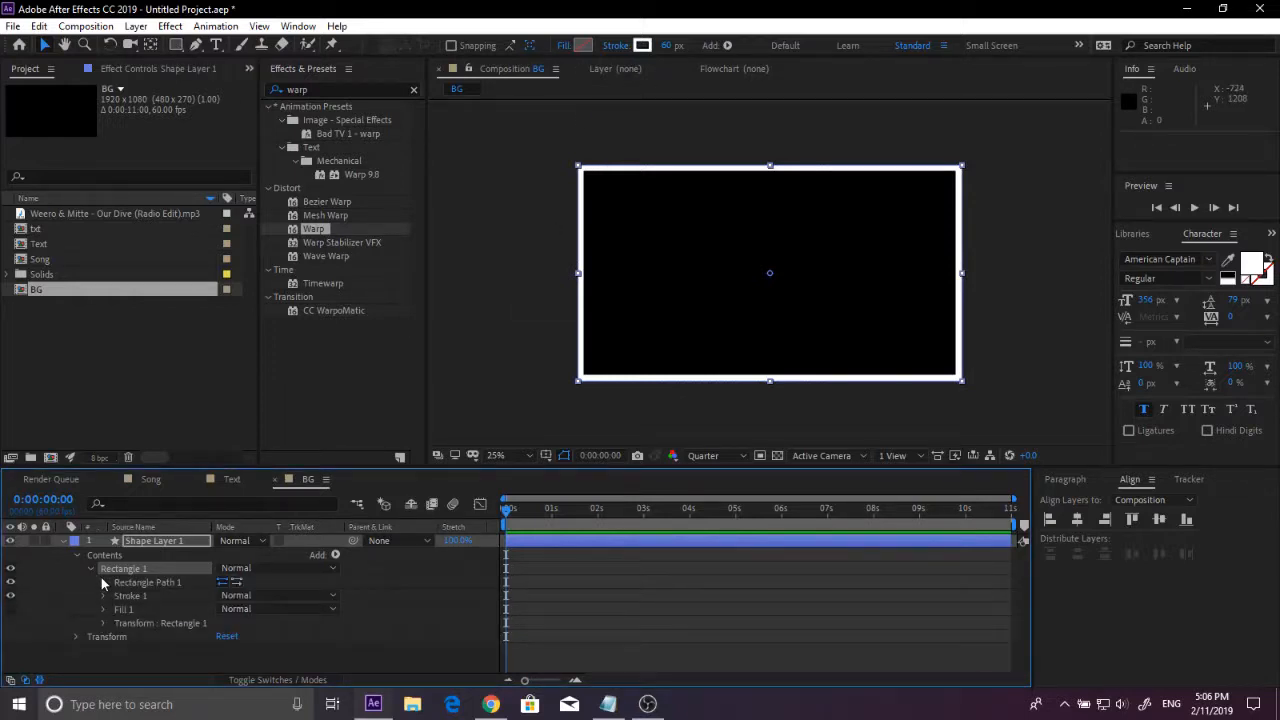
{"action": "left_click", "coordinate": [103, 581]}
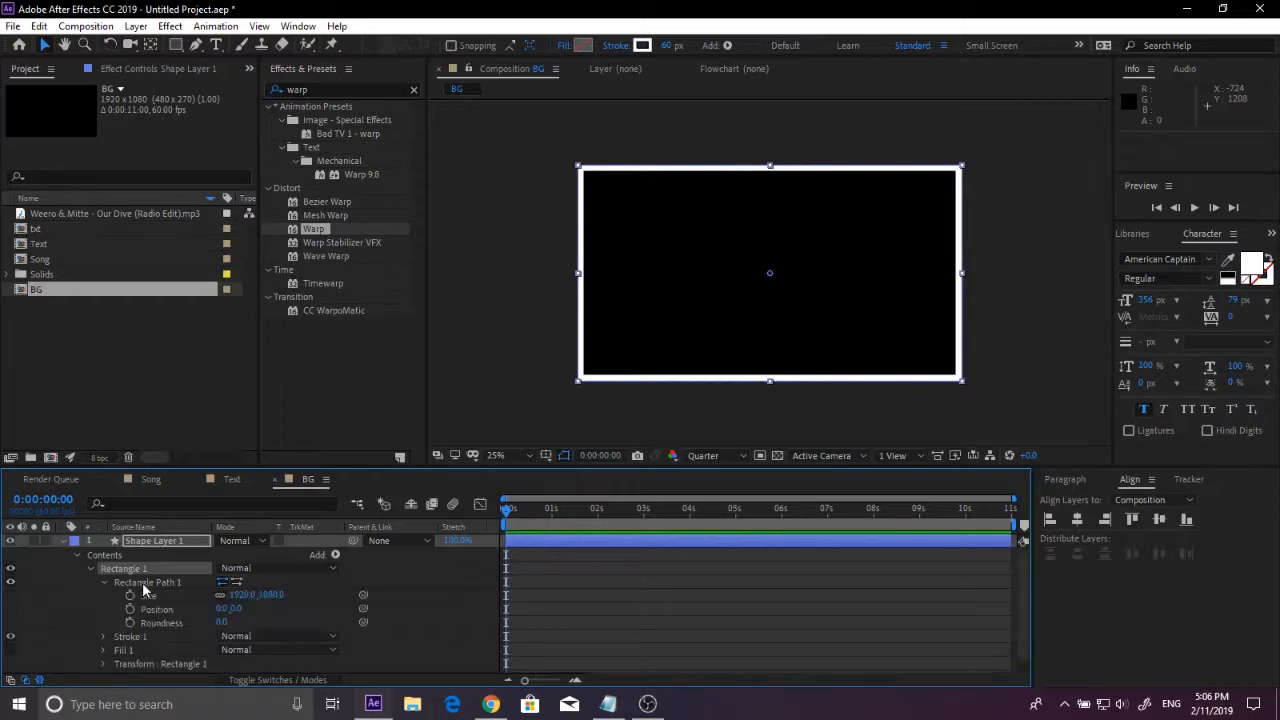
{"action": "left_click", "coordinate": [243, 596]}
{"action": "type", "text": "800"}
{"action": "key", "text": "Return"}
{"action": "left_click", "coordinate": [265, 595]}
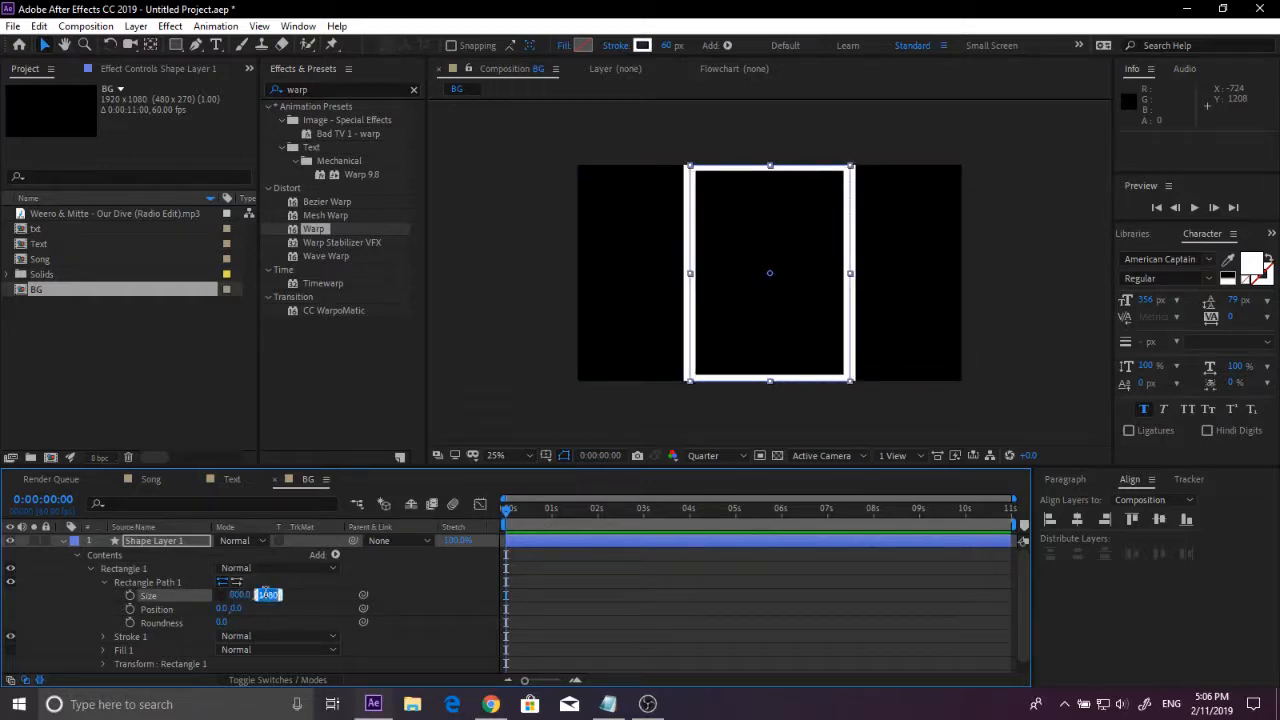
{"action": "type", "text": "8"}
{"action": "key", "text": "Return"}
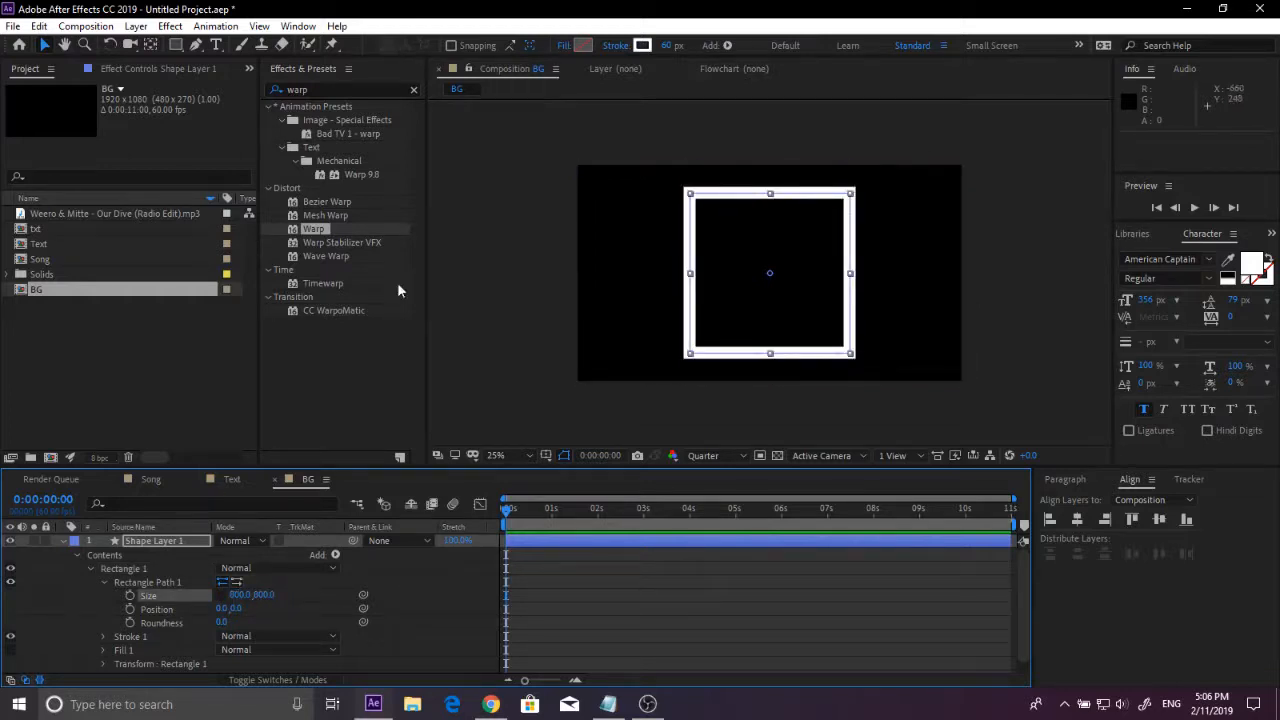
{"action": "scroll", "coordinate": [766, 285], "scroll_direction": "up", "scroll_amount": 2}
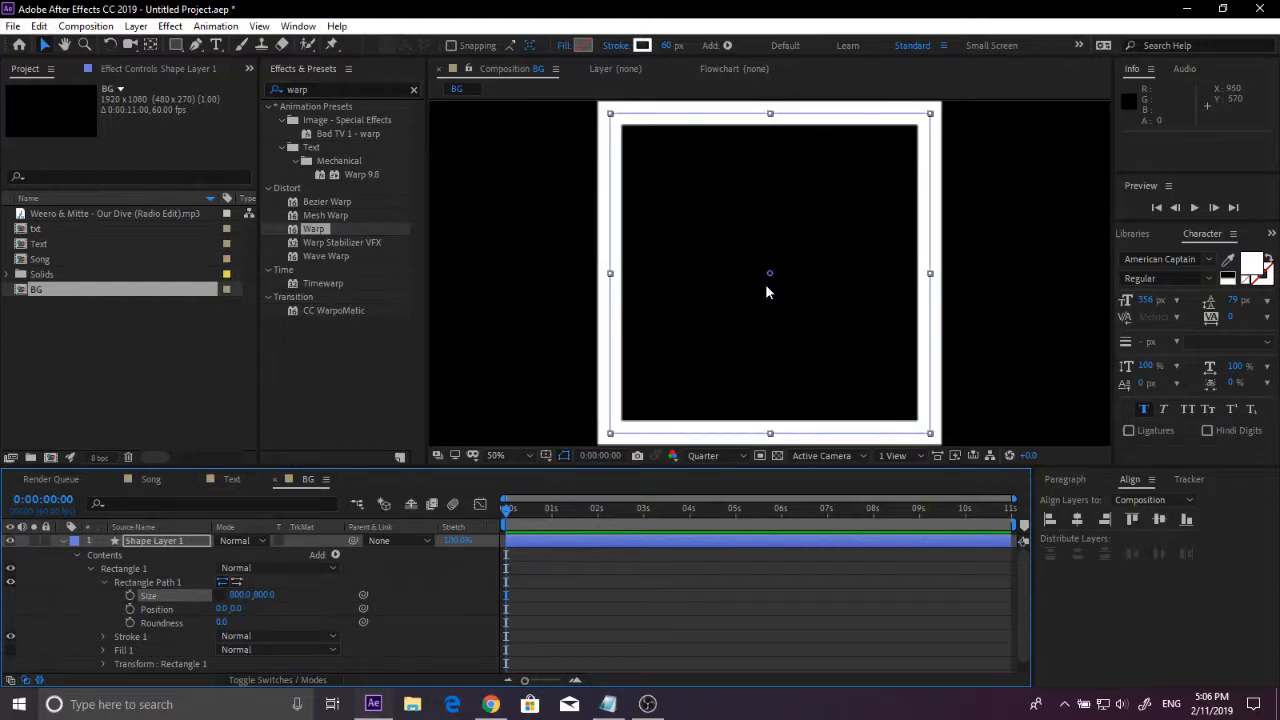
{"action": "scroll", "coordinate": [766, 285], "scroll_direction": "down", "scroll_amount": 2}
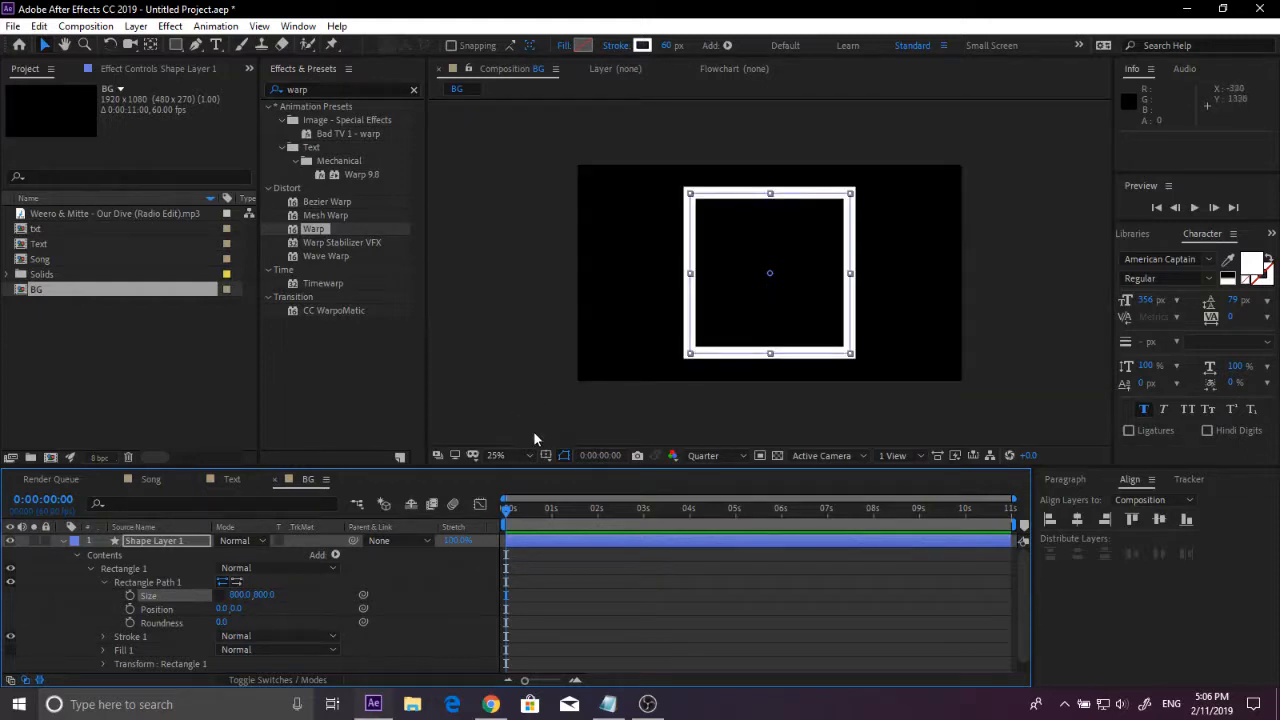
Step: Set the rotation of Shape Layer 1 to 45 degrees
{"action": "left_click", "coordinate": [62, 541]}
{"action": "key", "text": "r"}
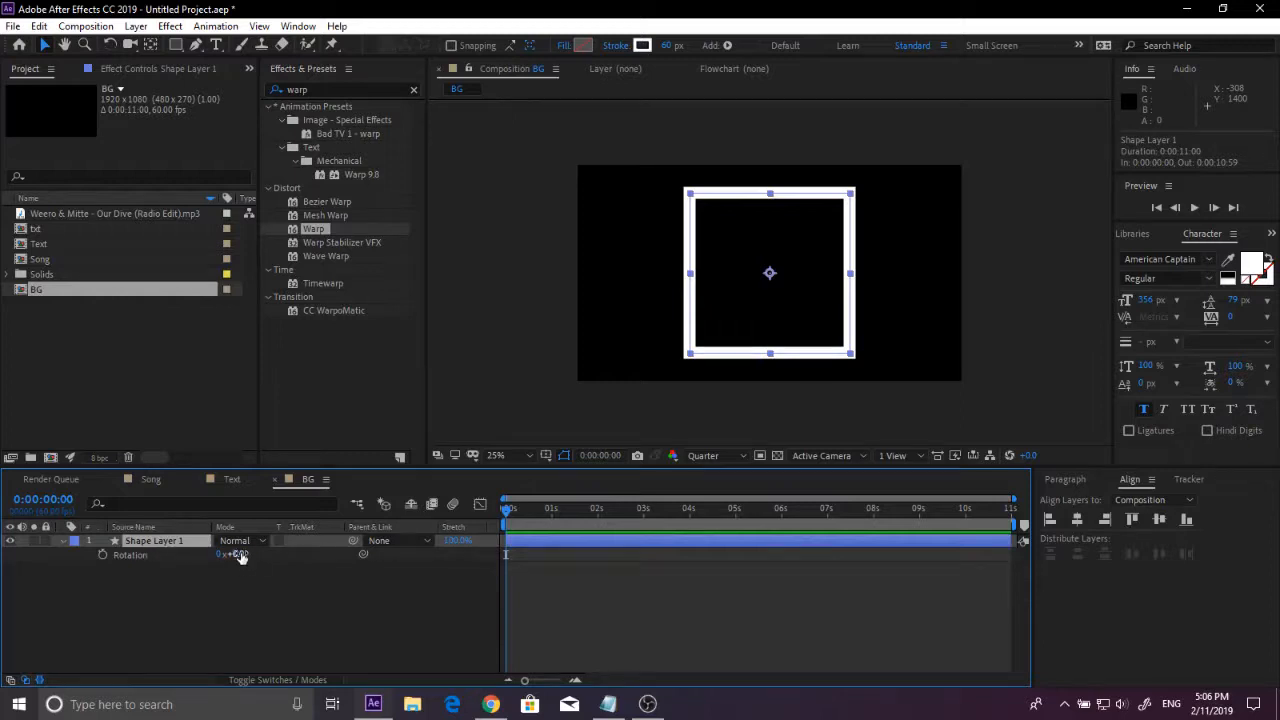
{"action": "left_click", "coordinate": [240, 556]}
{"action": "type", "text": "45"}
{"action": "key", "text": "Return"}
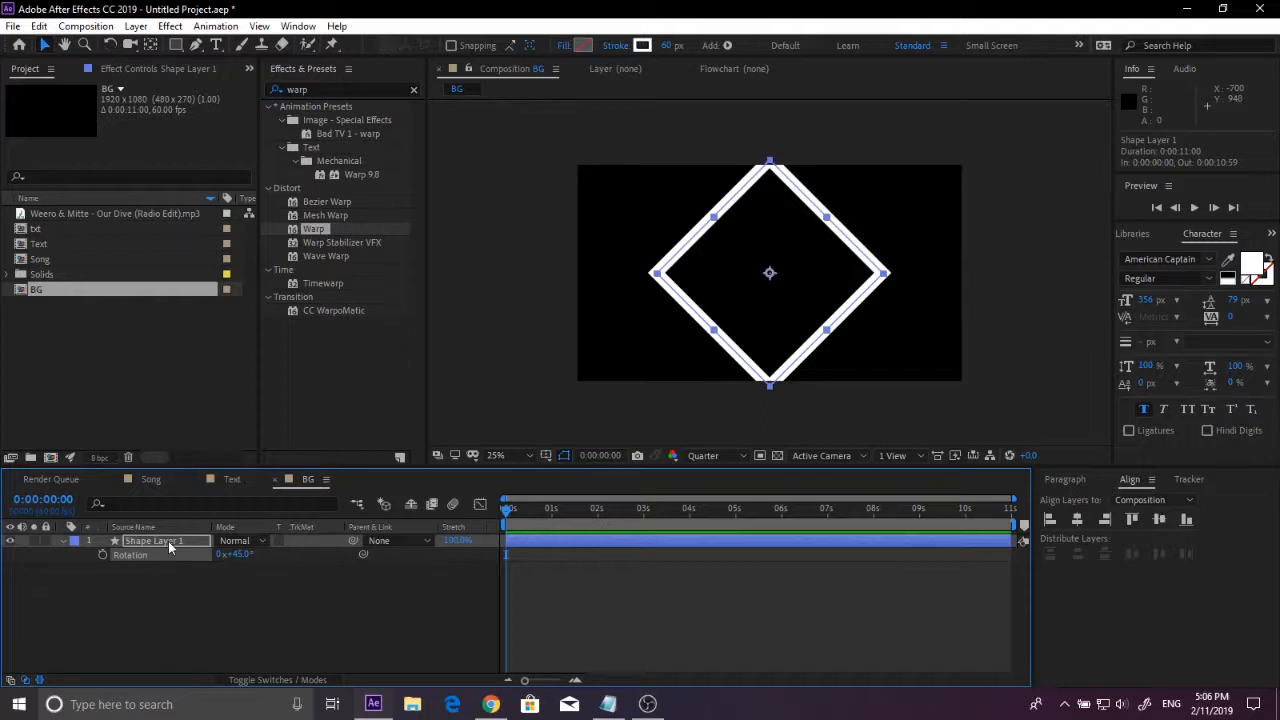
Step: Set the scale of Shape Layer 1 to 0% and start keyframing it at 0:00:00:00
{"action": "key", "text": "s"}
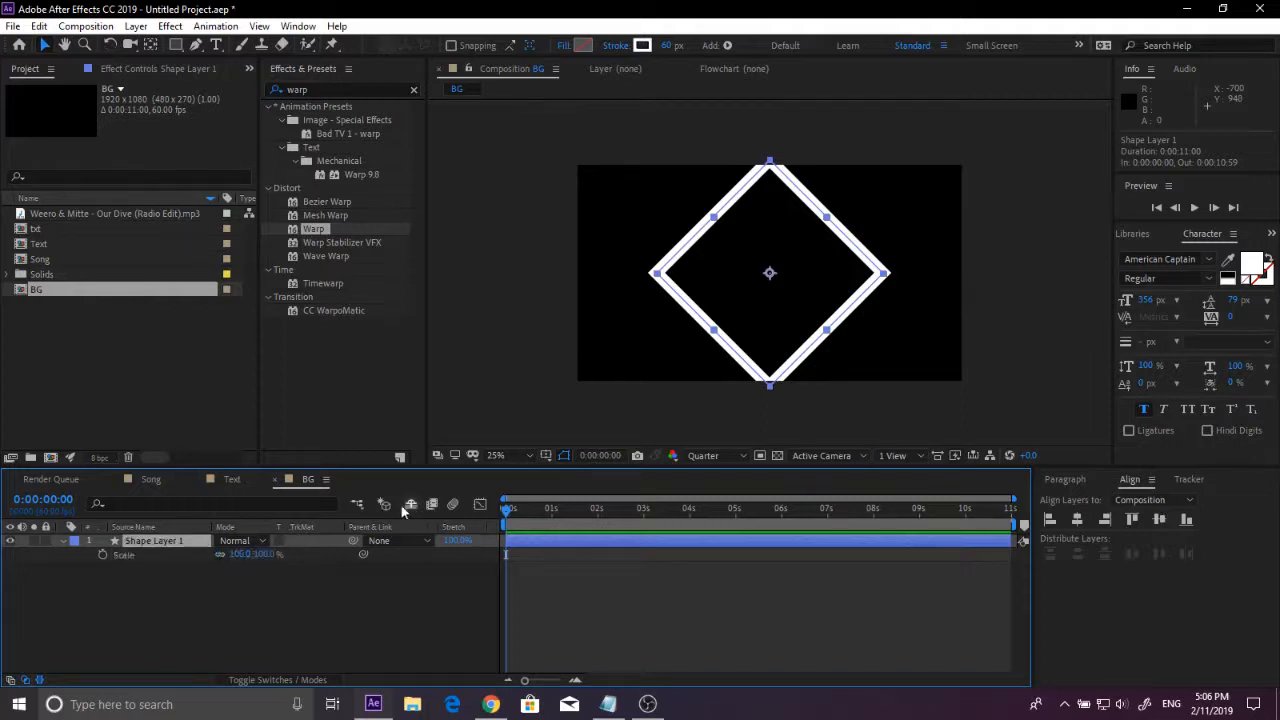
{"action": "left_click", "coordinate": [261, 555]}
{"action": "type", "text": "0"}
{"action": "key", "text": "Return"}
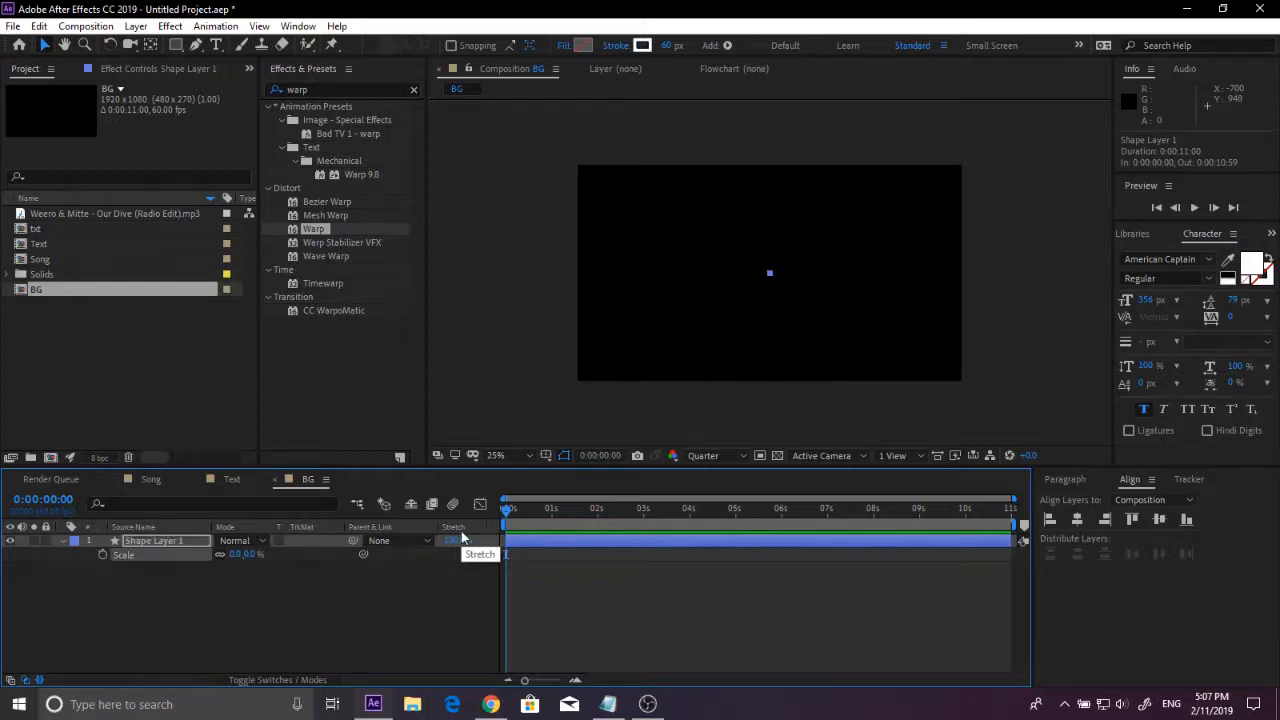
{"action": "left_click", "coordinate": [102, 555]}
Step: Add a second scale keyframe of 290% to Shape Layer 1 at 0:00:02:00 and preview the growing diamond
{"action": "left_click", "coordinate": [43, 499]}
{"action": "type", "text": "2:"}
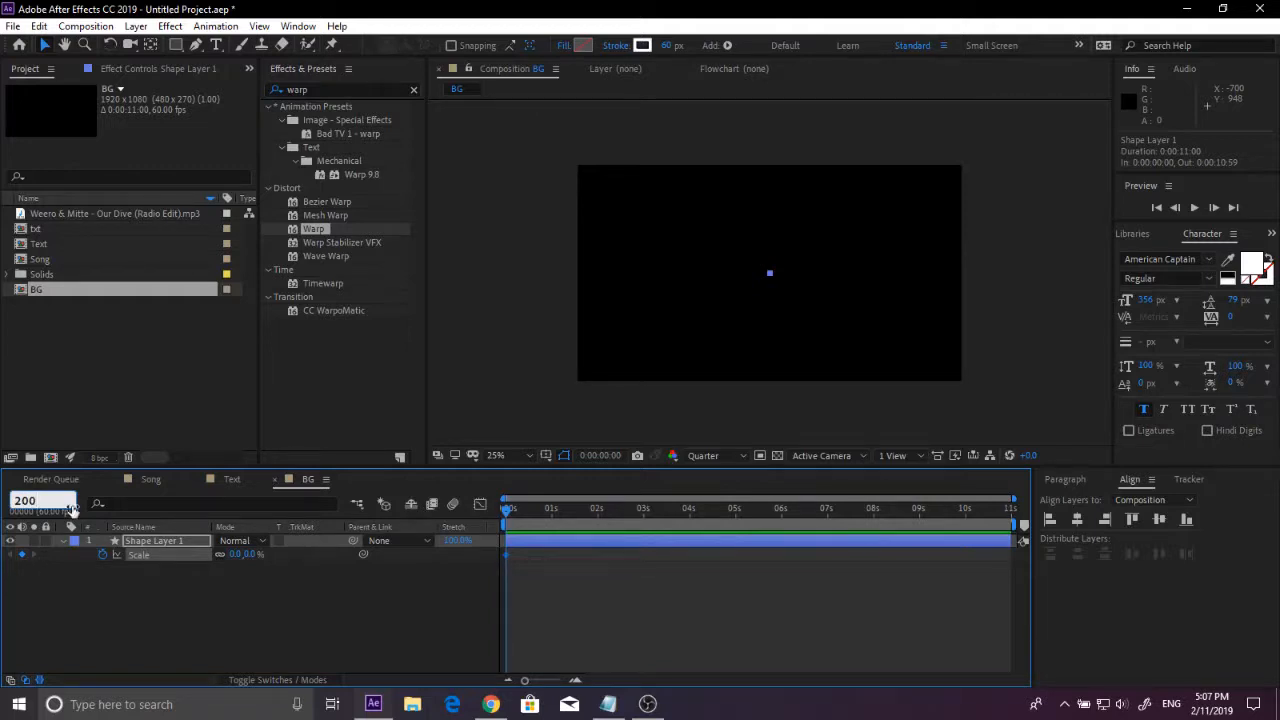
{"action": "type", "text": "00"}
{"action": "key", "text": "Return"}
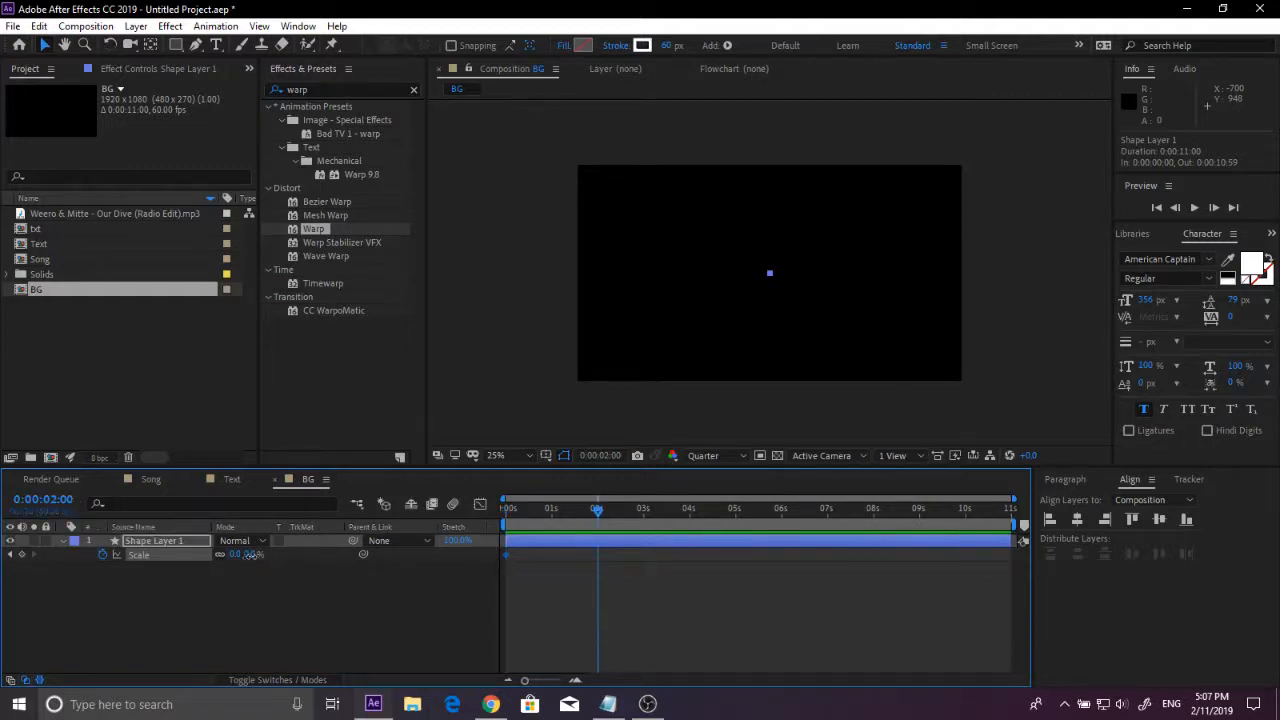
{"action": "left_click_drag", "start_coordinate": [252, 555], "coordinate": [462, 538]}
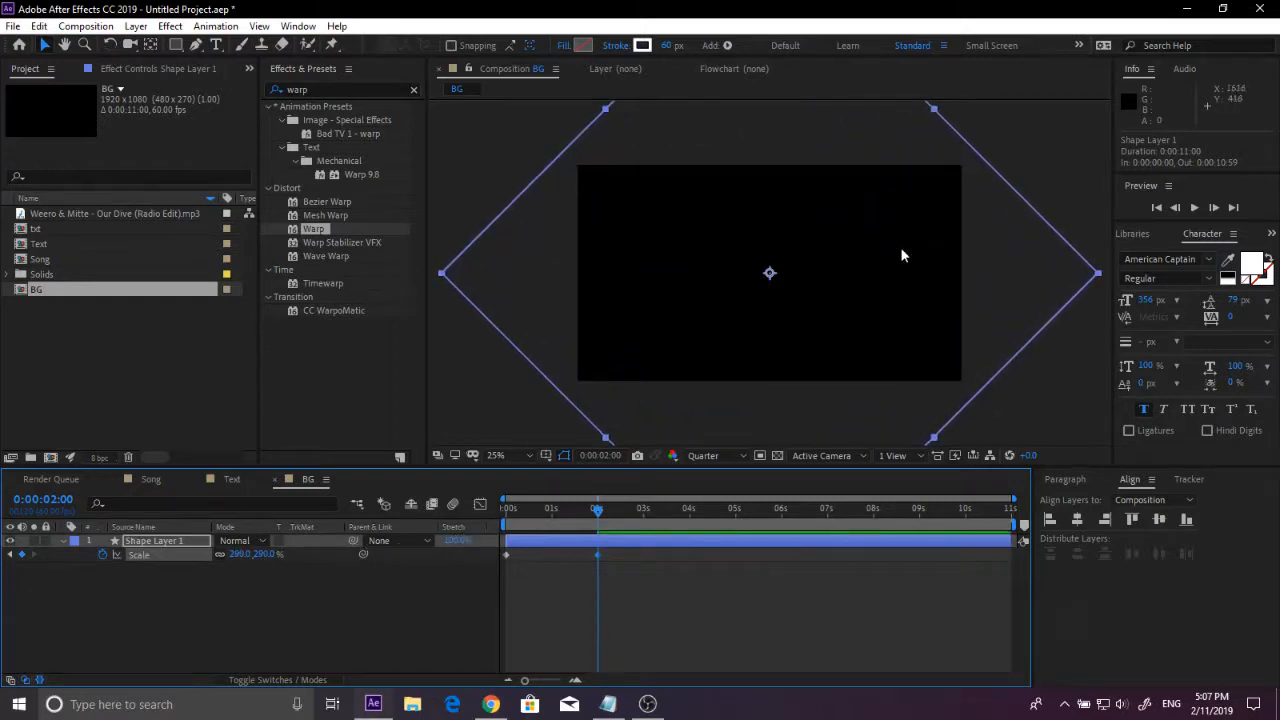
{"action": "left_click_drag", "start_coordinate": [559, 512], "coordinate": [507, 528]}
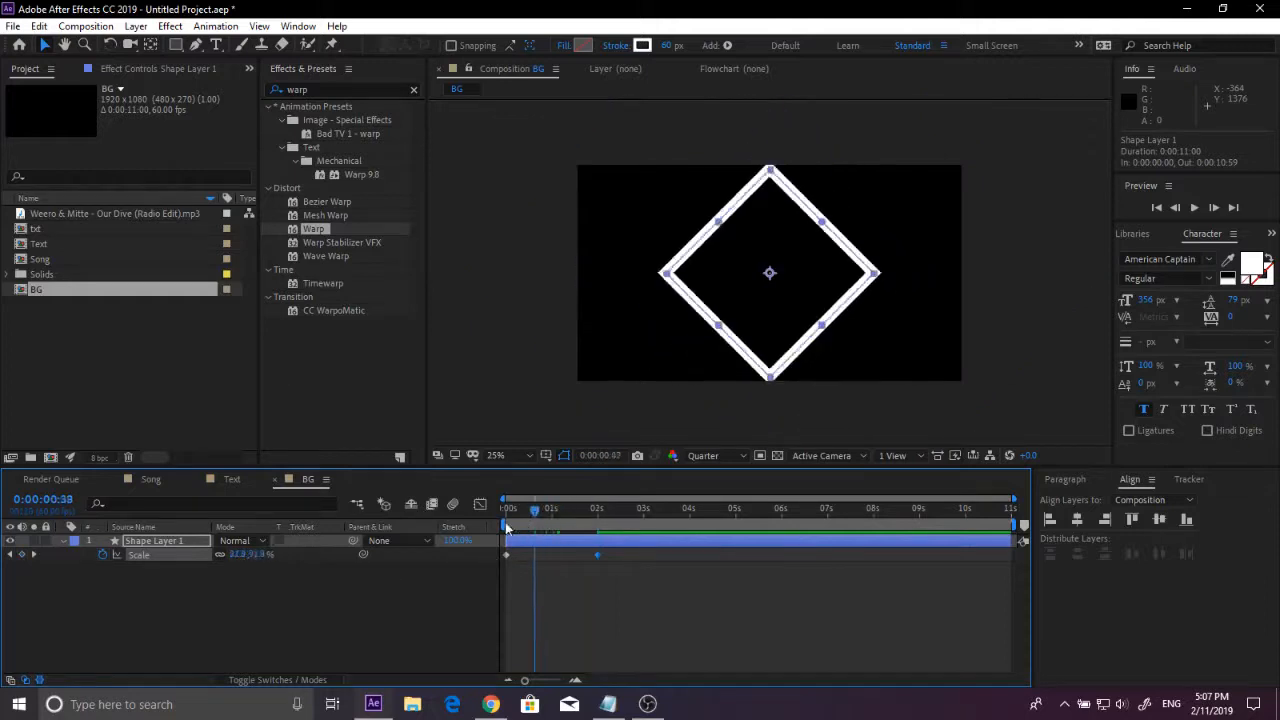
{"action": "key", "text": "space"}
{"action": "left_click", "coordinate": [561, 515]}
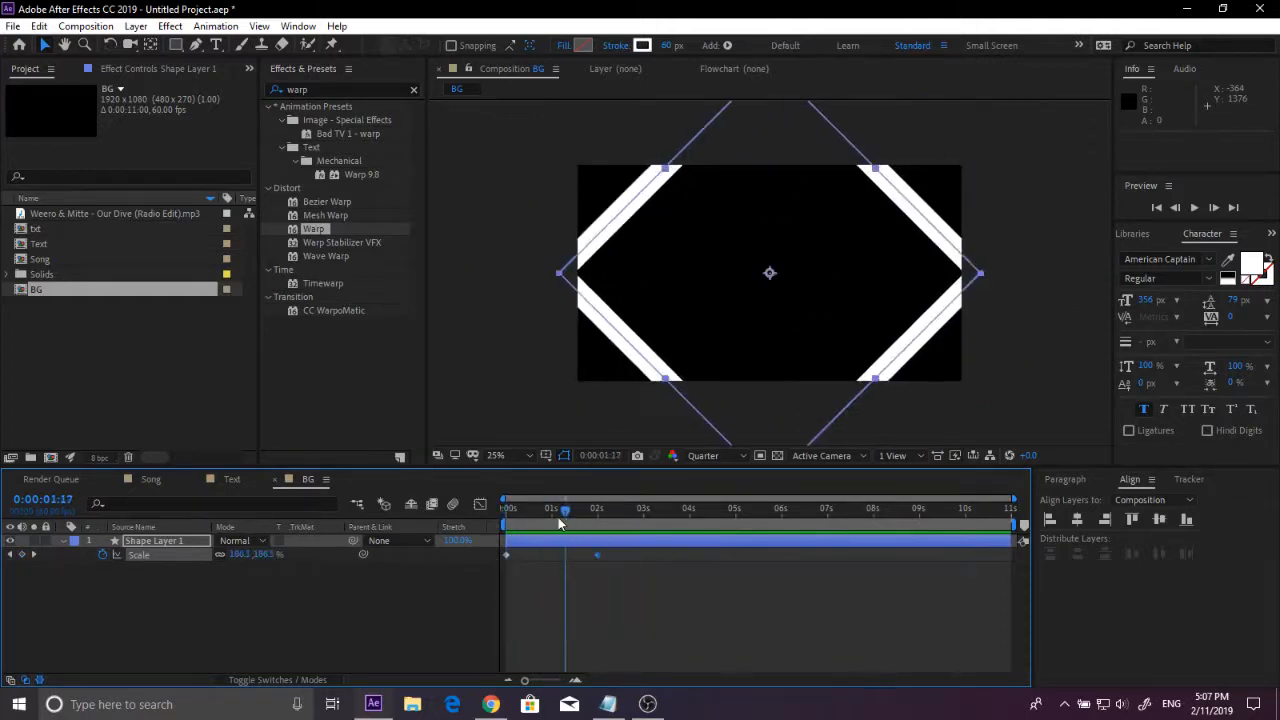
Step: Duplicate Shape Layer 1, shift the copy to start at 0:00:00:20, and preview the staggered diamonds
{"action": "left_click", "coordinate": [61, 540]}
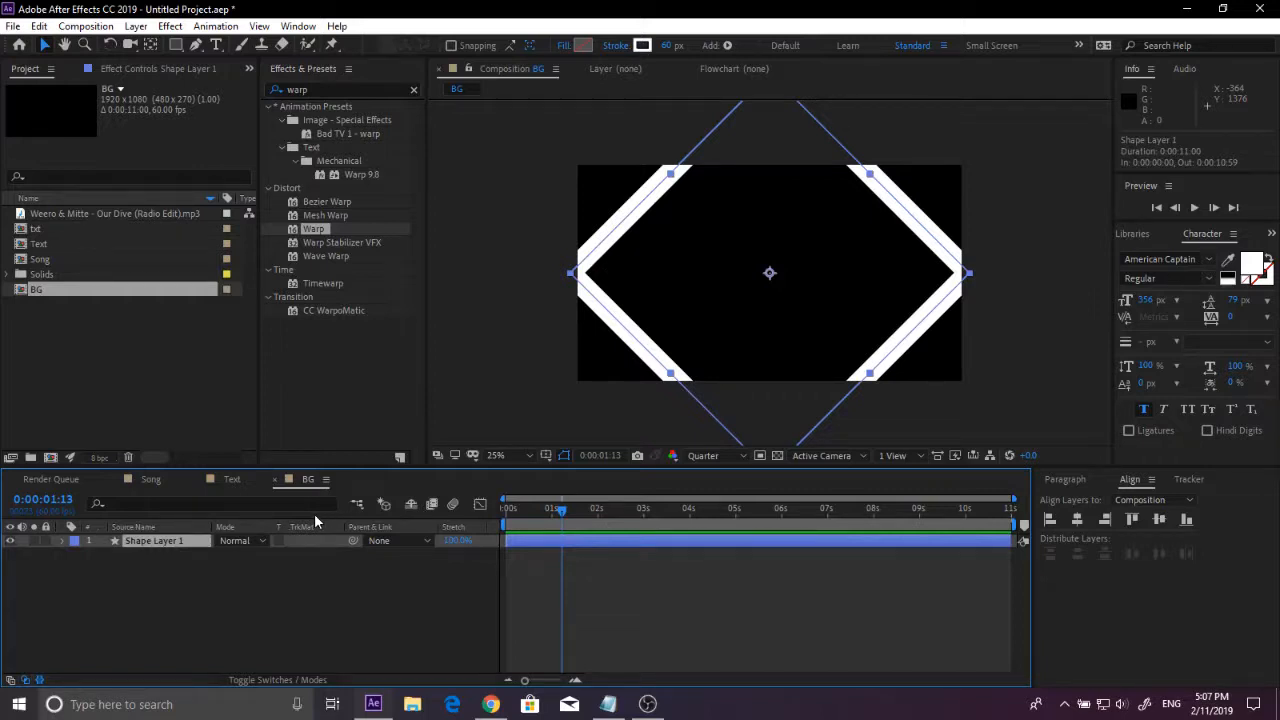
{"action": "key", "text": "ctrl+d"}
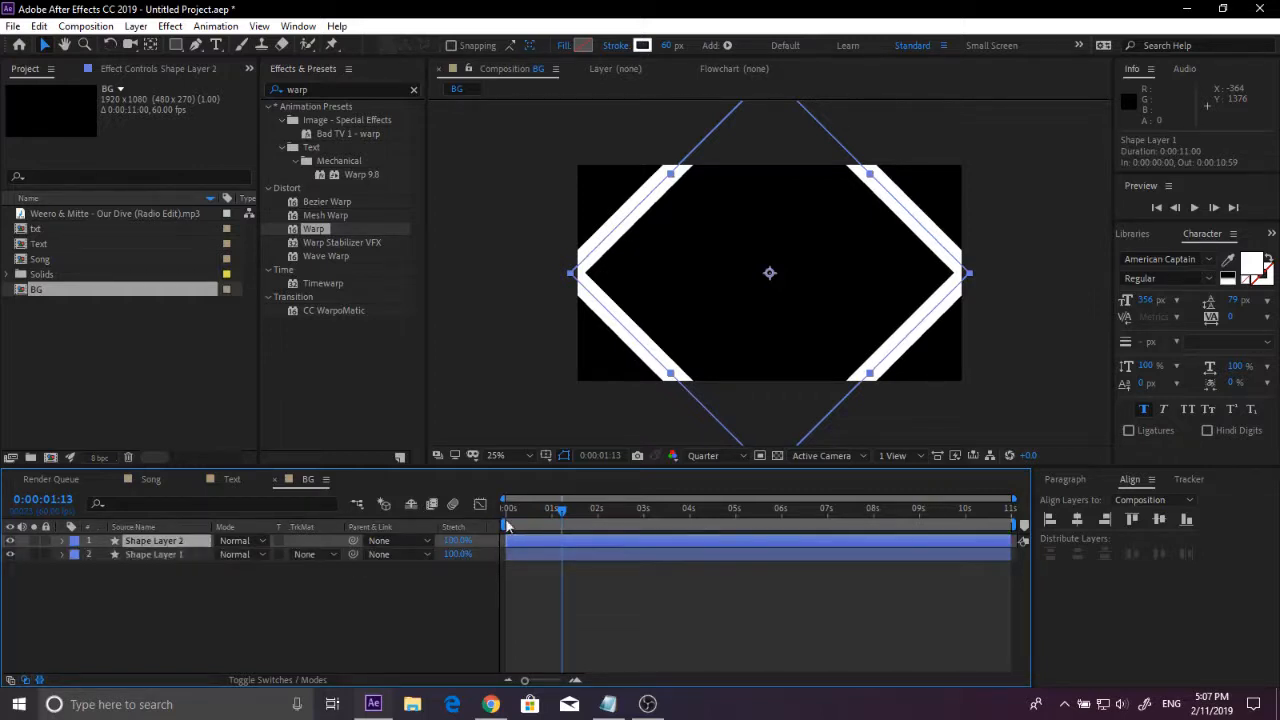
{"action": "left_click_drag", "start_coordinate": [549, 516], "coordinate": [577, 510]}
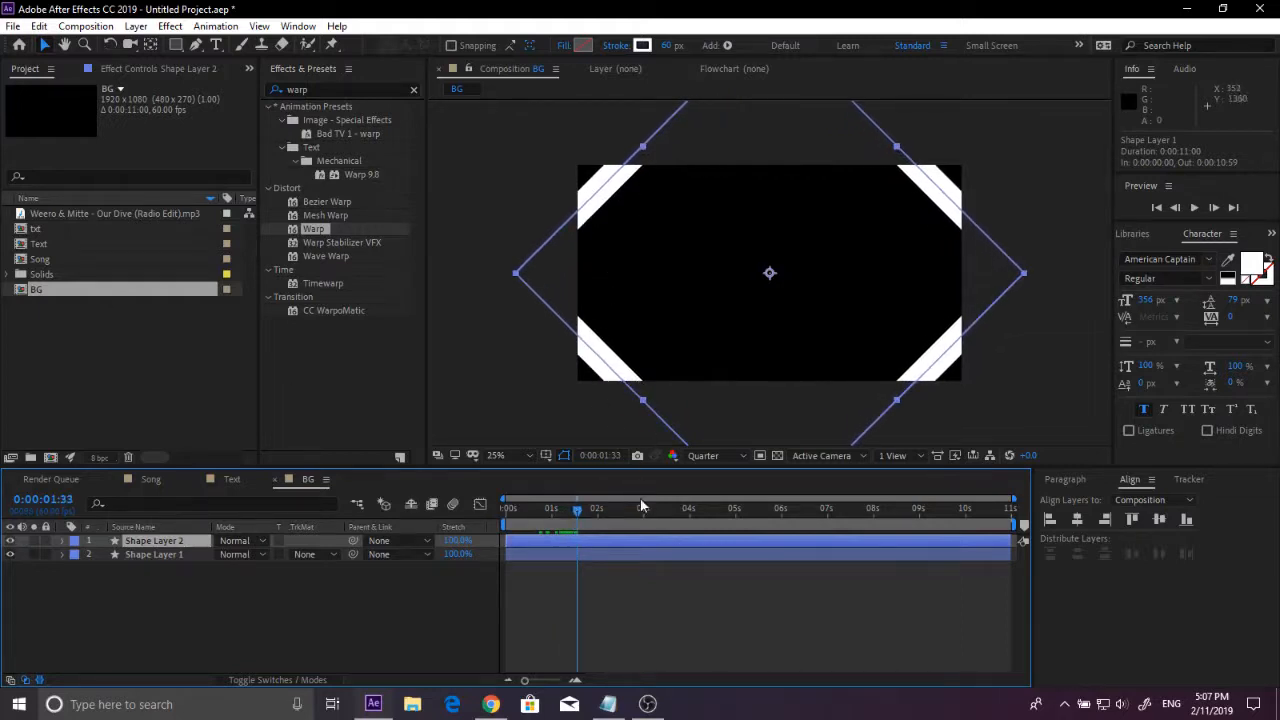
{"action": "left_click_drag", "start_coordinate": [588, 541], "coordinate": [604, 543]}
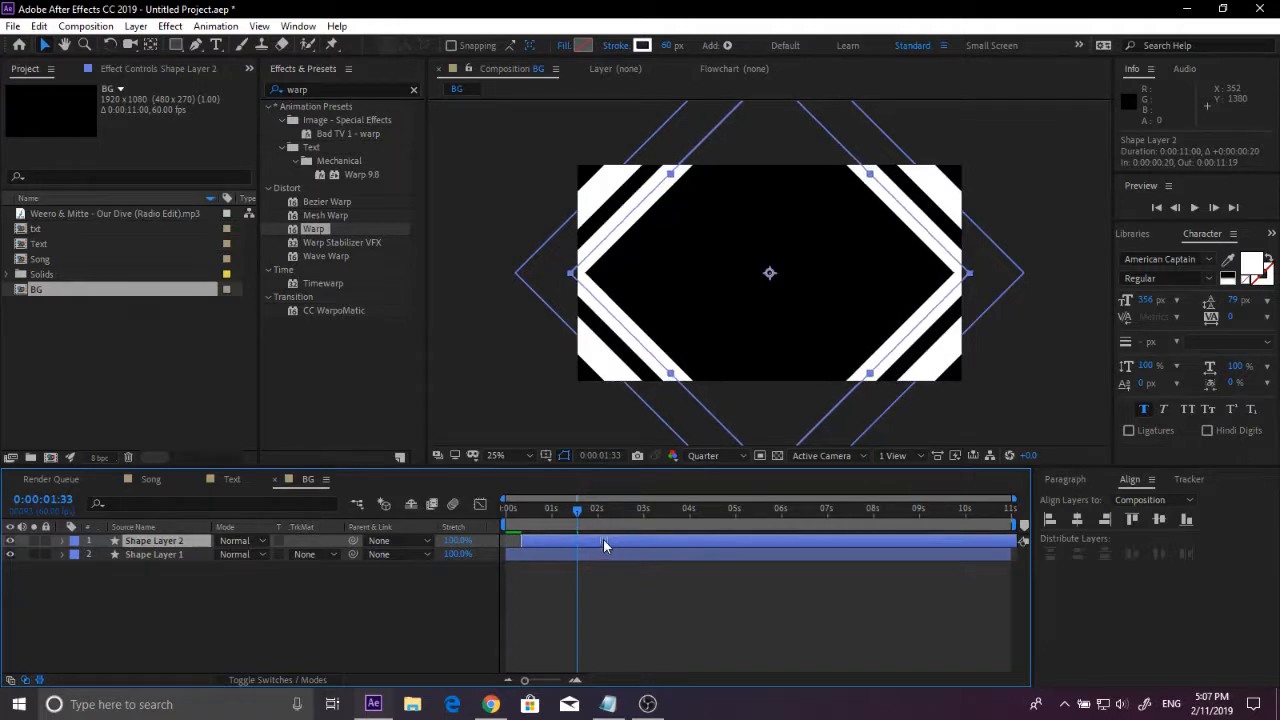
{"action": "left_click", "coordinate": [576, 519]}
{"action": "key", "text": "space"}
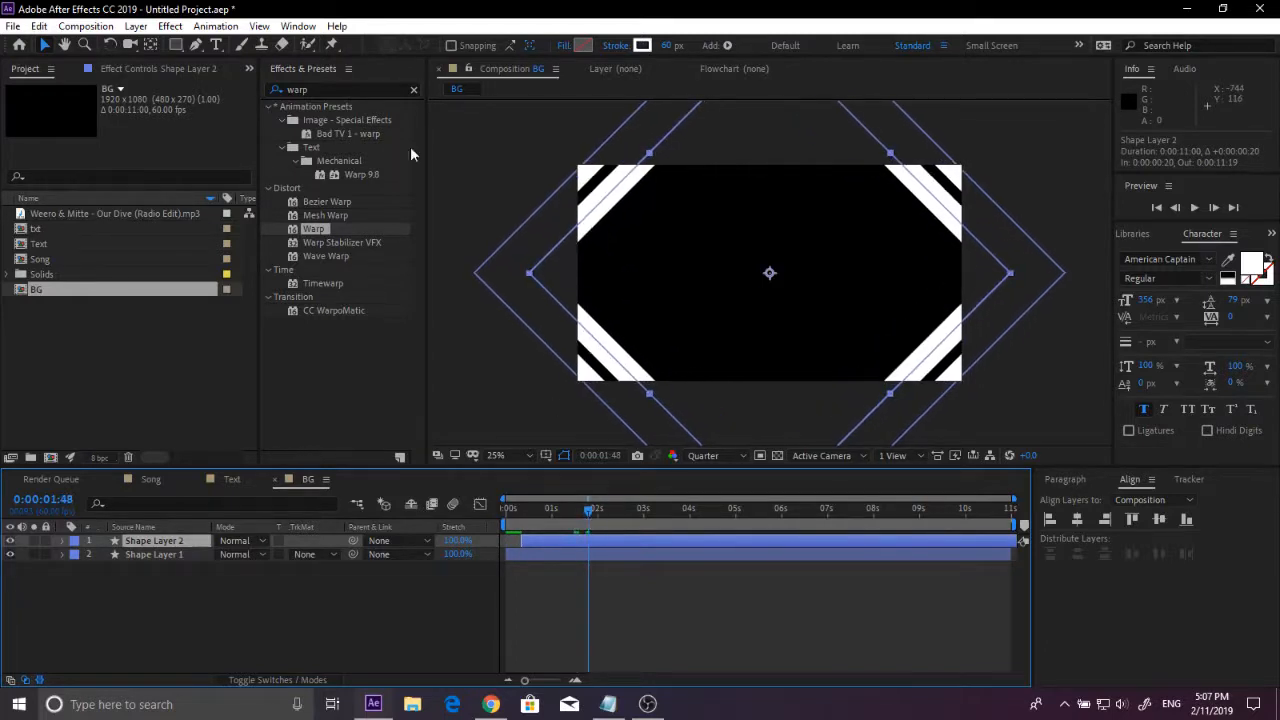
Step: Find the Venetian Blinds effect under Transition and apply it to Shape Layer 2
{"action": "left_click", "coordinate": [316, 89]}
{"action": "type", "text": "bl"}
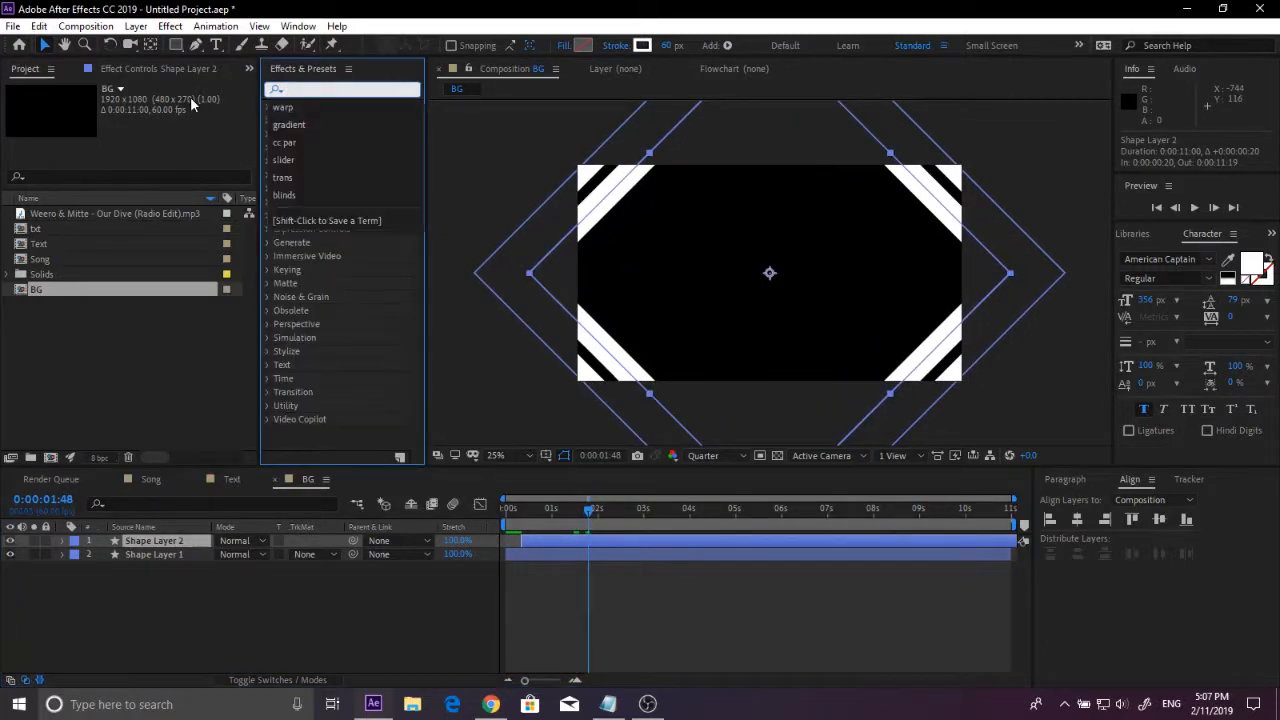
{"action": "type", "text": "inds"}
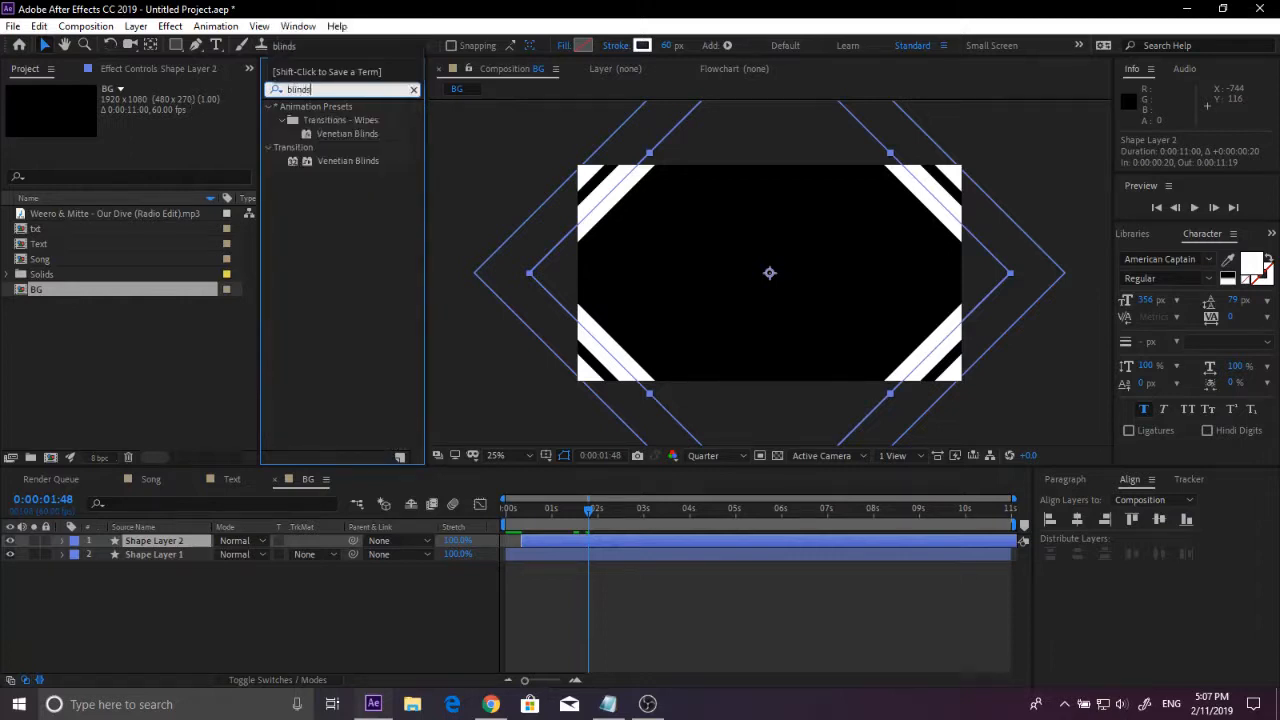
{"action": "double_click", "coordinate": [331, 161]}
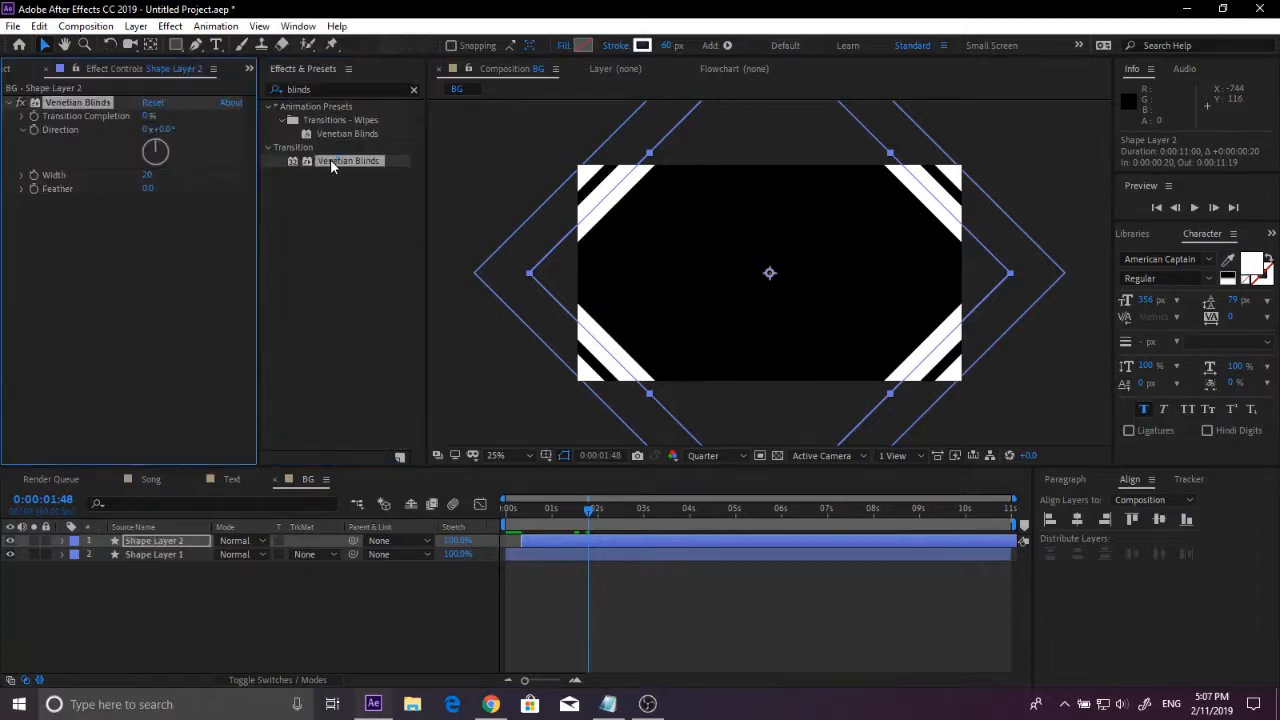
Step: Set the Venetian Blinds direction to 90 degrees, width to 62 and transition completion to 29%
{"action": "left_click", "coordinate": [165, 130]}
{"action": "type", "text": "90"}
{"action": "key", "text": "Return"}
{"action": "left_click_drag", "start_coordinate": [147, 117], "coordinate": [163, 118]}
{"action": "left_click_drag", "start_coordinate": [148, 175], "coordinate": [170, 174]}
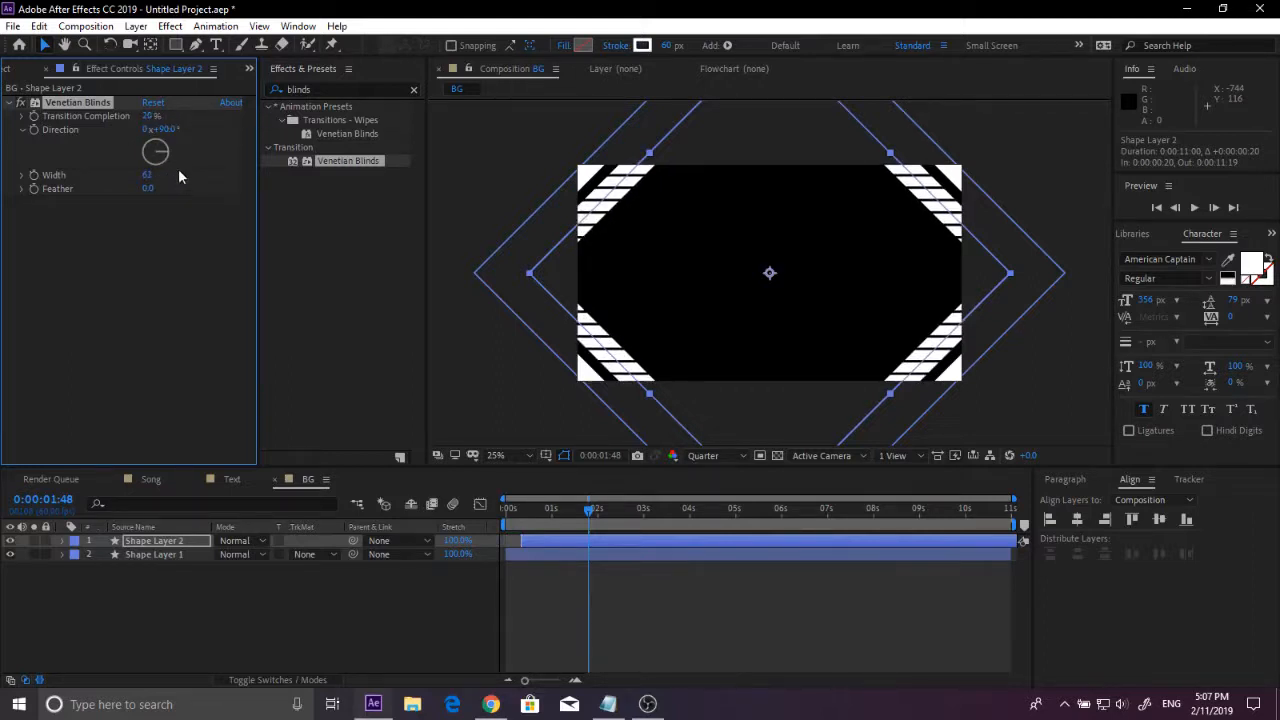
{"action": "left_click_drag", "start_coordinate": [148, 117], "coordinate": [156, 117]}
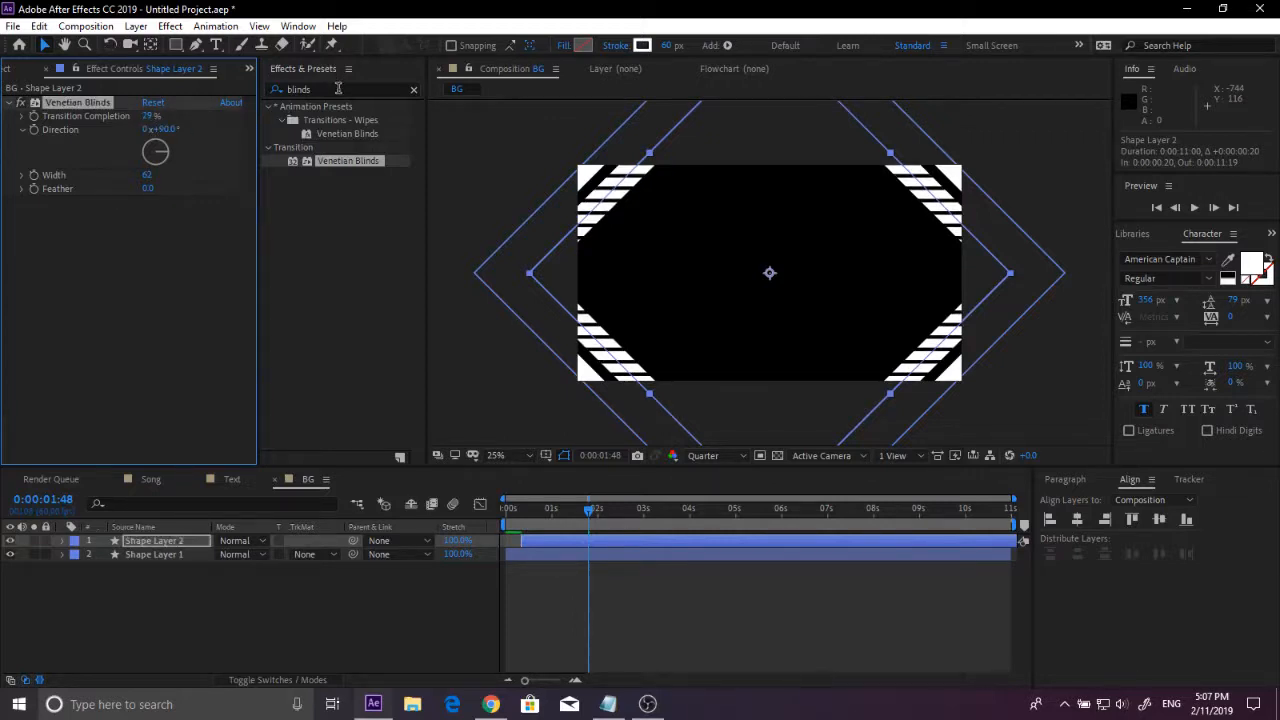
Step: Find the Gradient Ramp effect under Generate and apply it to Shape Layer 2
{"action": "left_click", "coordinate": [338, 89]}
{"action": "type", "text": "gradent"}
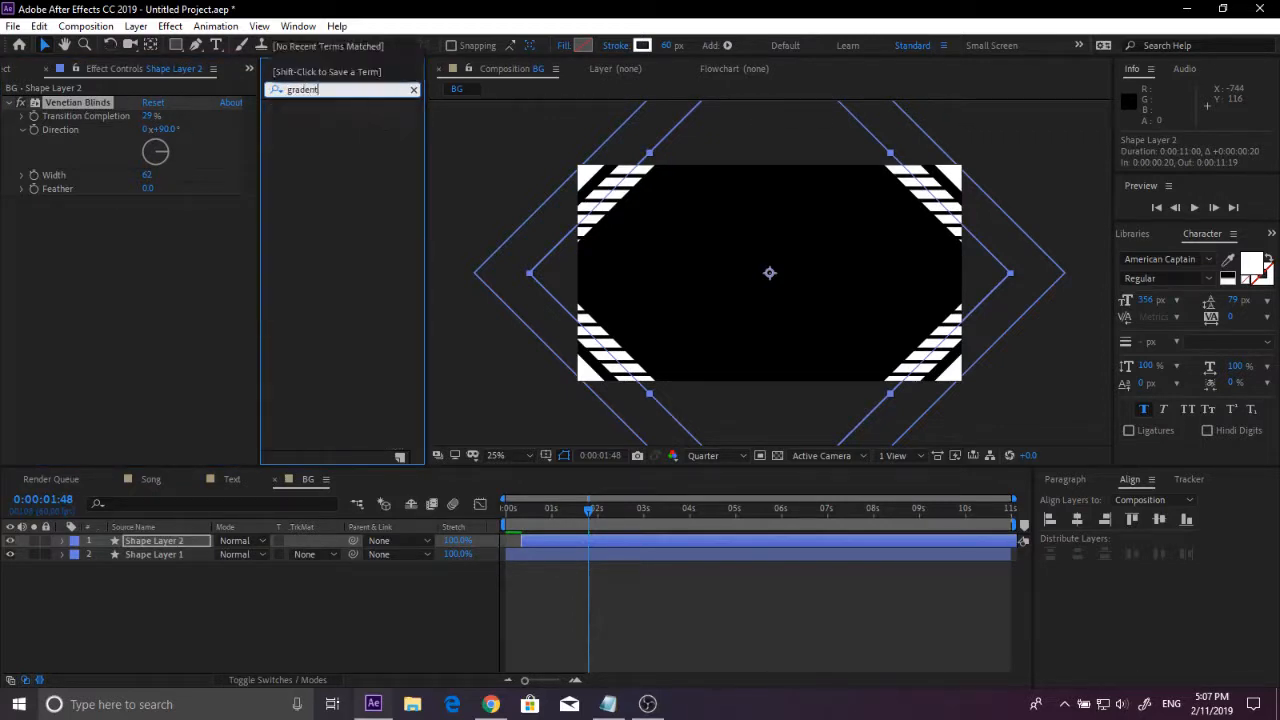
{"action": "key", "text": "ctrl+a"}
{"action": "type", "text": "g"}
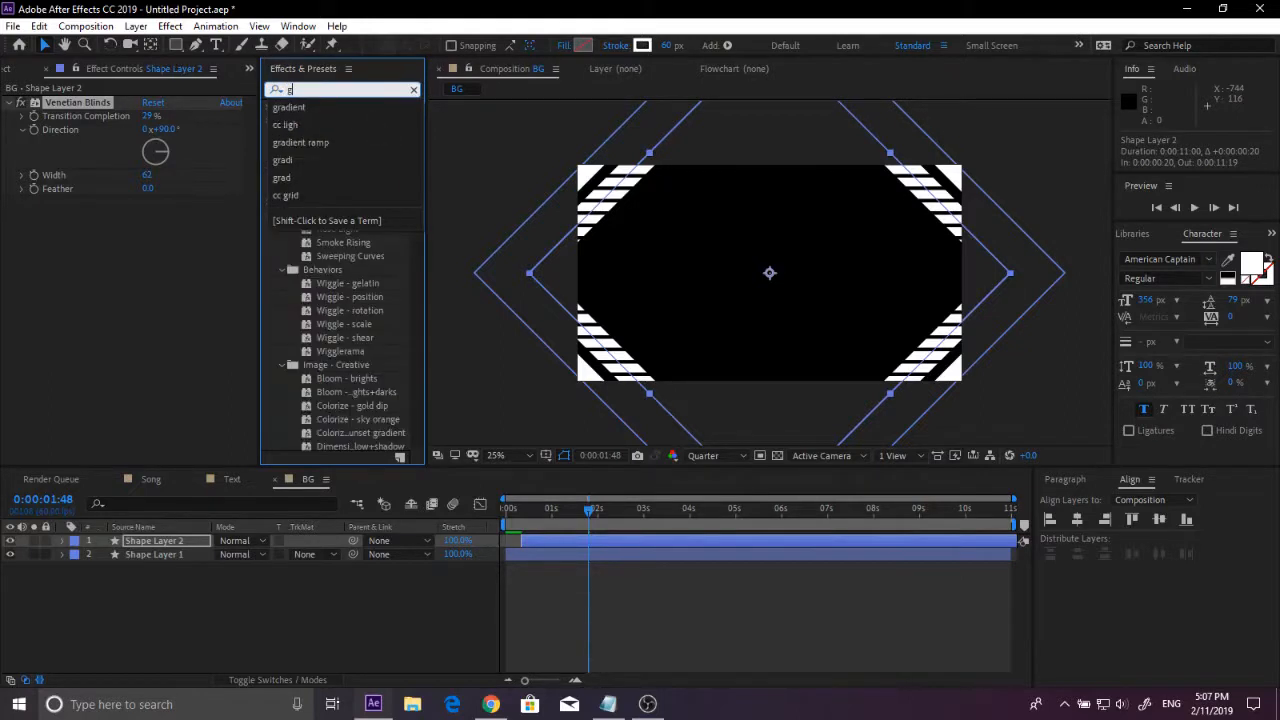
{"action": "type", "text": "radient"}
{"action": "key", "text": "Return"}
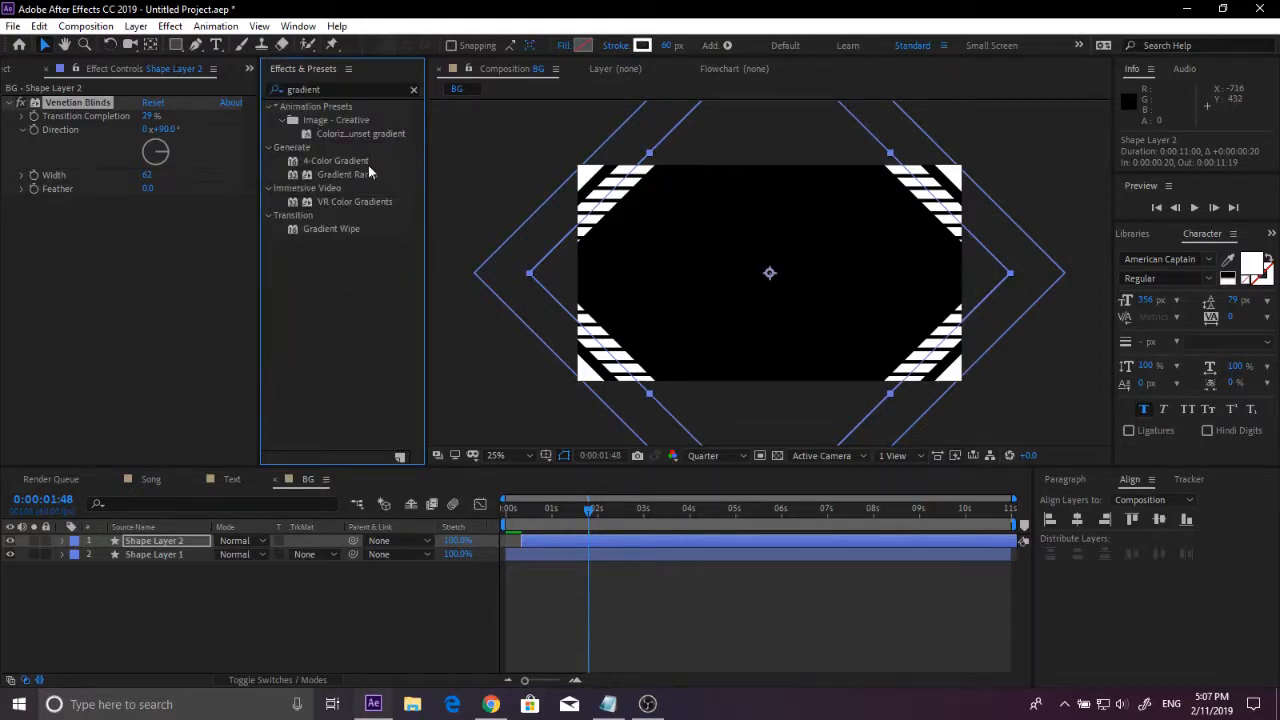
{"action": "left_click_drag", "start_coordinate": [347, 174], "coordinate": [134, 160]}
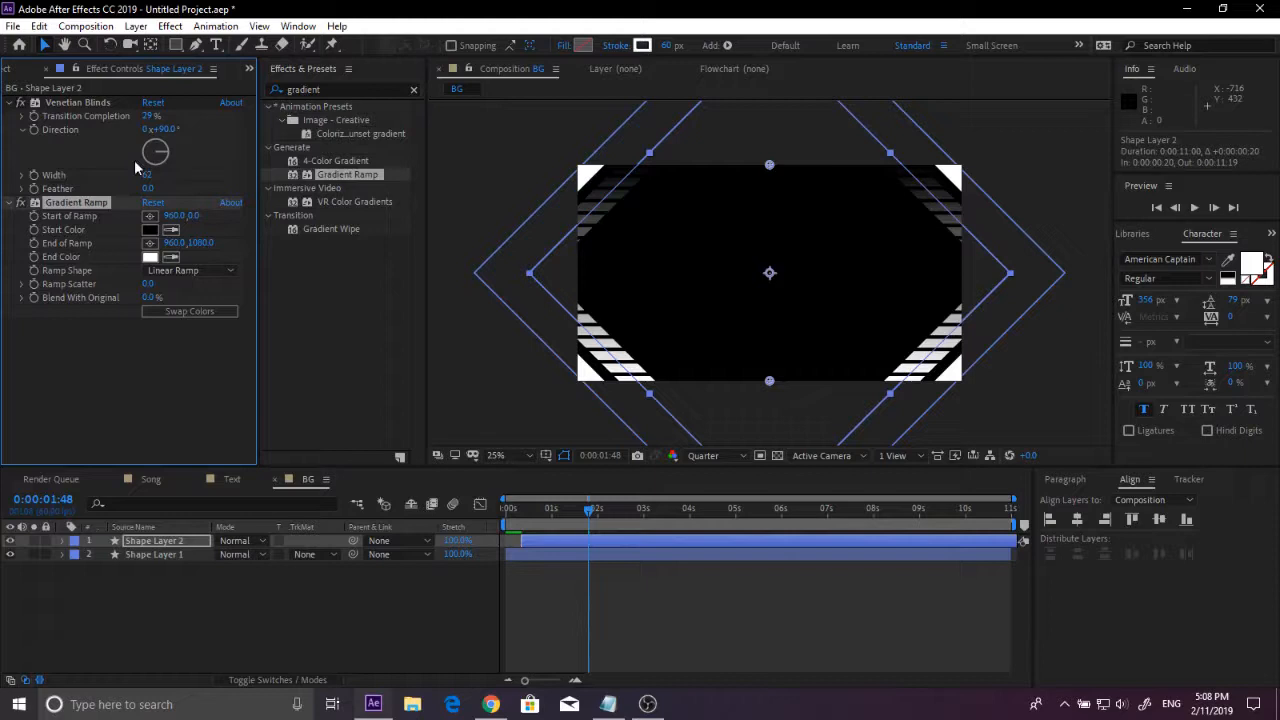
Step: Set Shape Layer 2's Gradient Ramp to a bright blue start colour and a deep blue end colour, and check the diamonds around one second
{"action": "left_click", "coordinate": [150, 229]}
{"action": "left_click", "coordinate": [566, 236]}
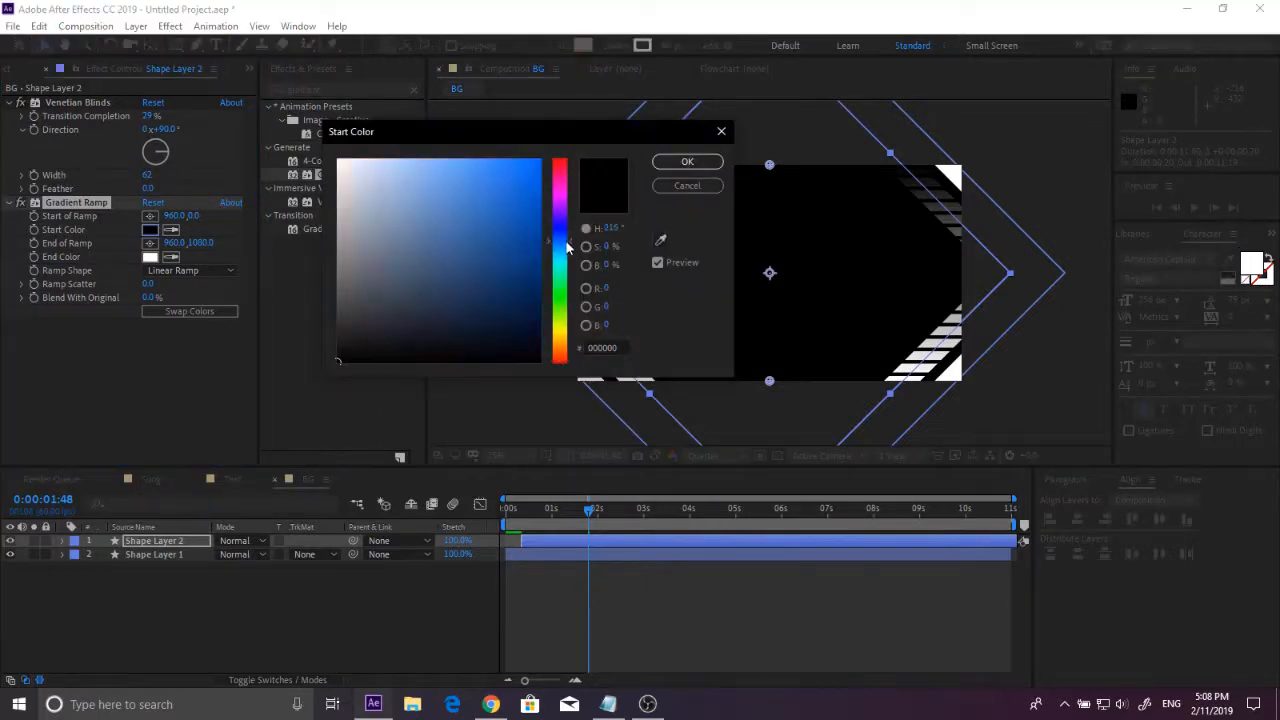
{"action": "left_click", "coordinate": [493, 208]}
{"action": "left_click", "coordinate": [687, 161]}
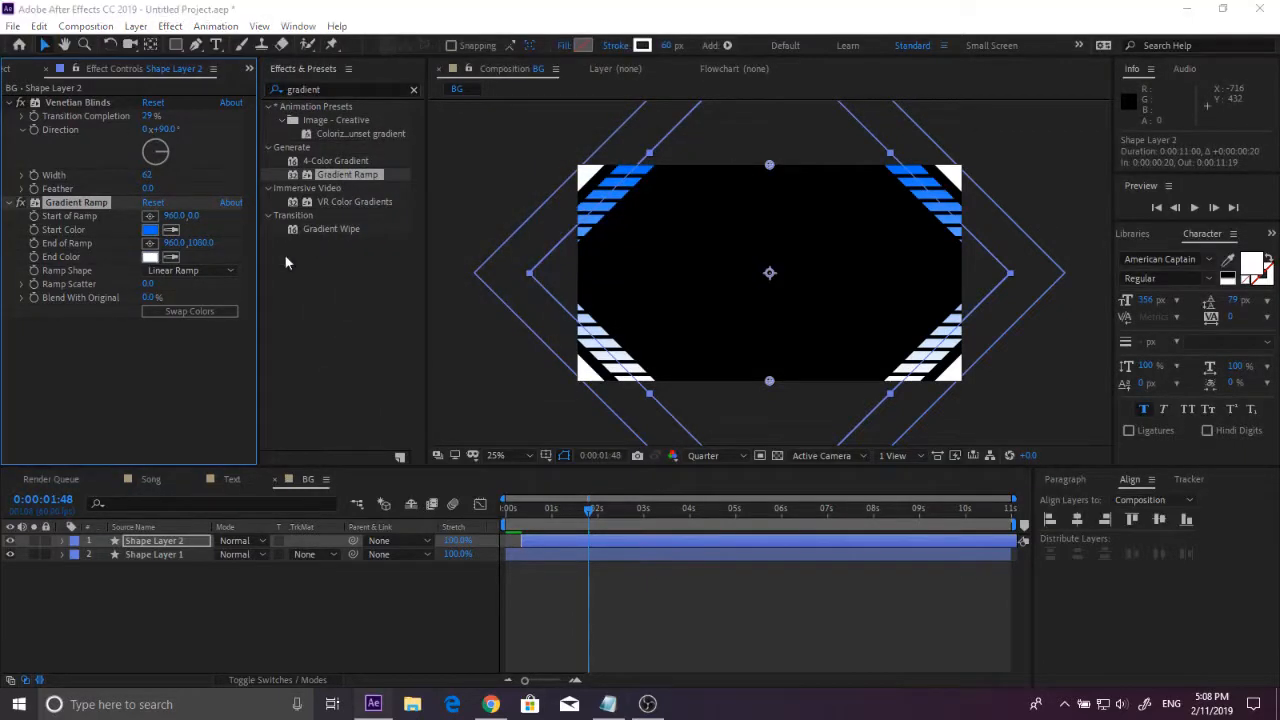
{"action": "left_click", "coordinate": [148, 257]}
{"action": "left_click", "coordinate": [560, 232]}
{"action": "left_click", "coordinate": [538, 160]}
{"action": "left_click", "coordinate": [683, 161]}
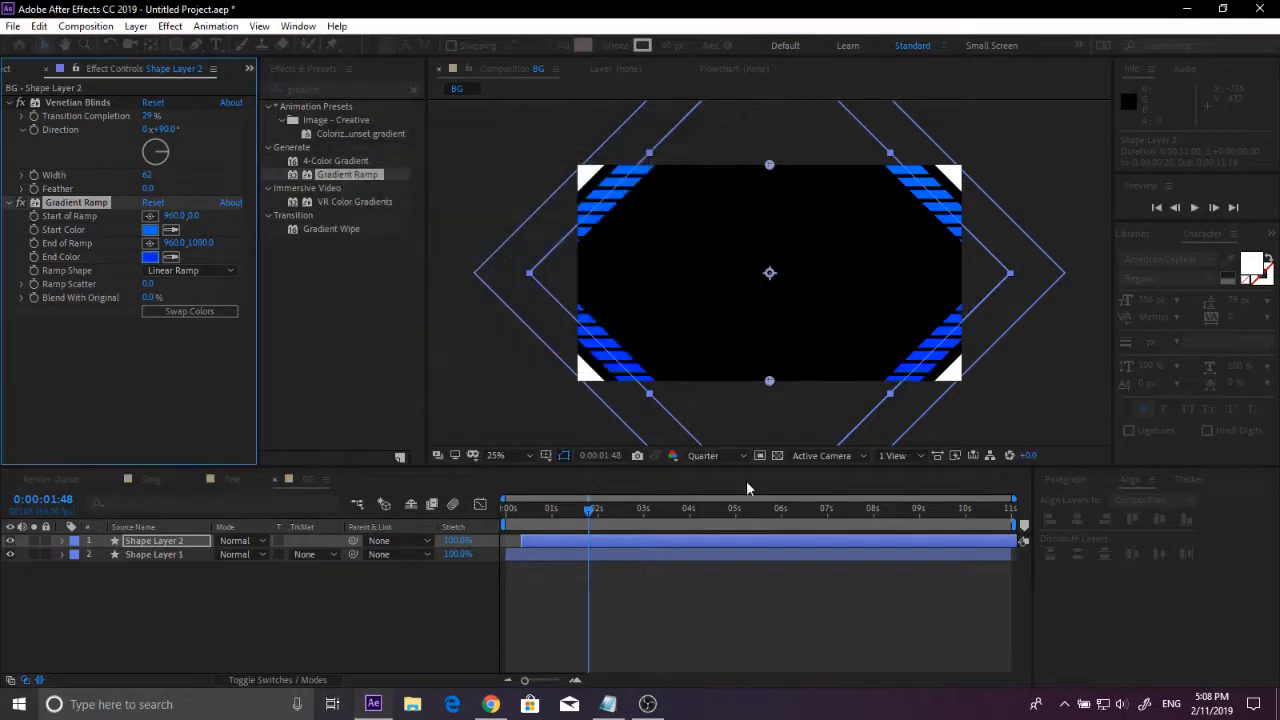
{"action": "left_click_drag", "start_coordinate": [585, 524], "coordinate": [548, 515]}
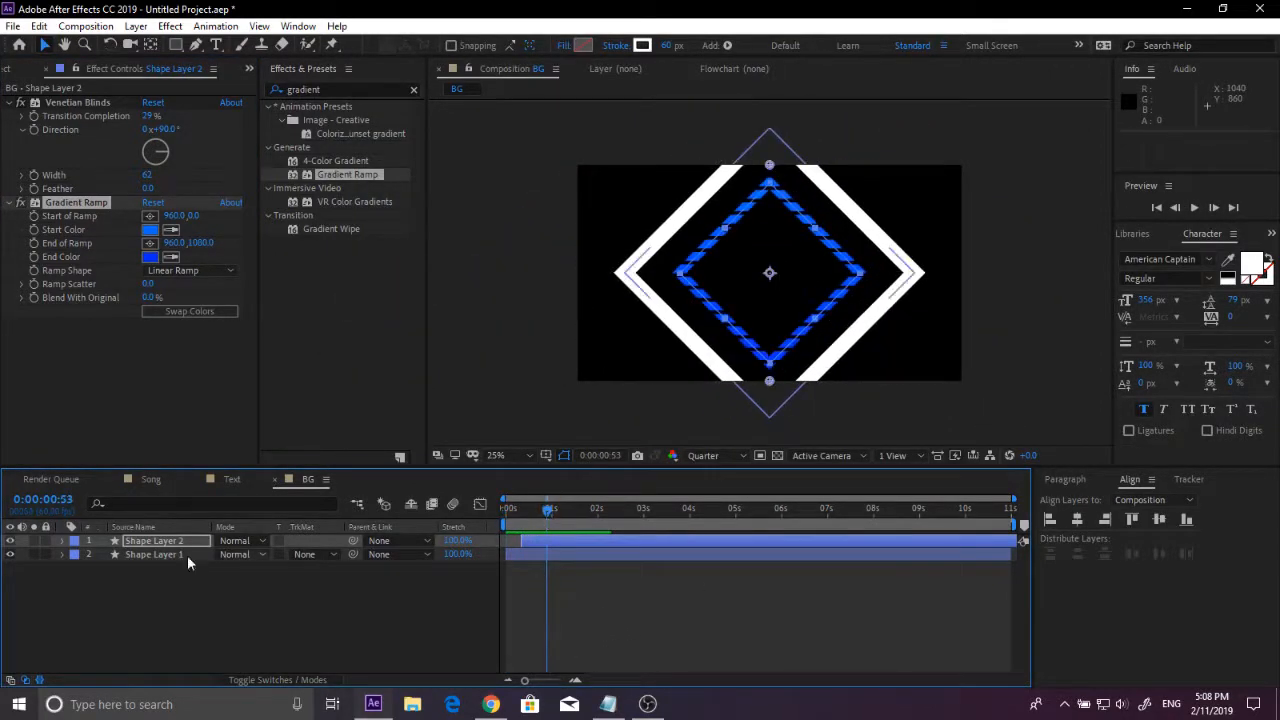
Step: Pre-compose Shape Layer 1 and Shape Layer 2 together into a new composition named echo
{"action": "left_click", "coordinate": [165, 554], "text": "shift"}
{"action": "right_click", "coordinate": [178, 542]}
{"action": "left_click", "coordinate": [330, 471]}
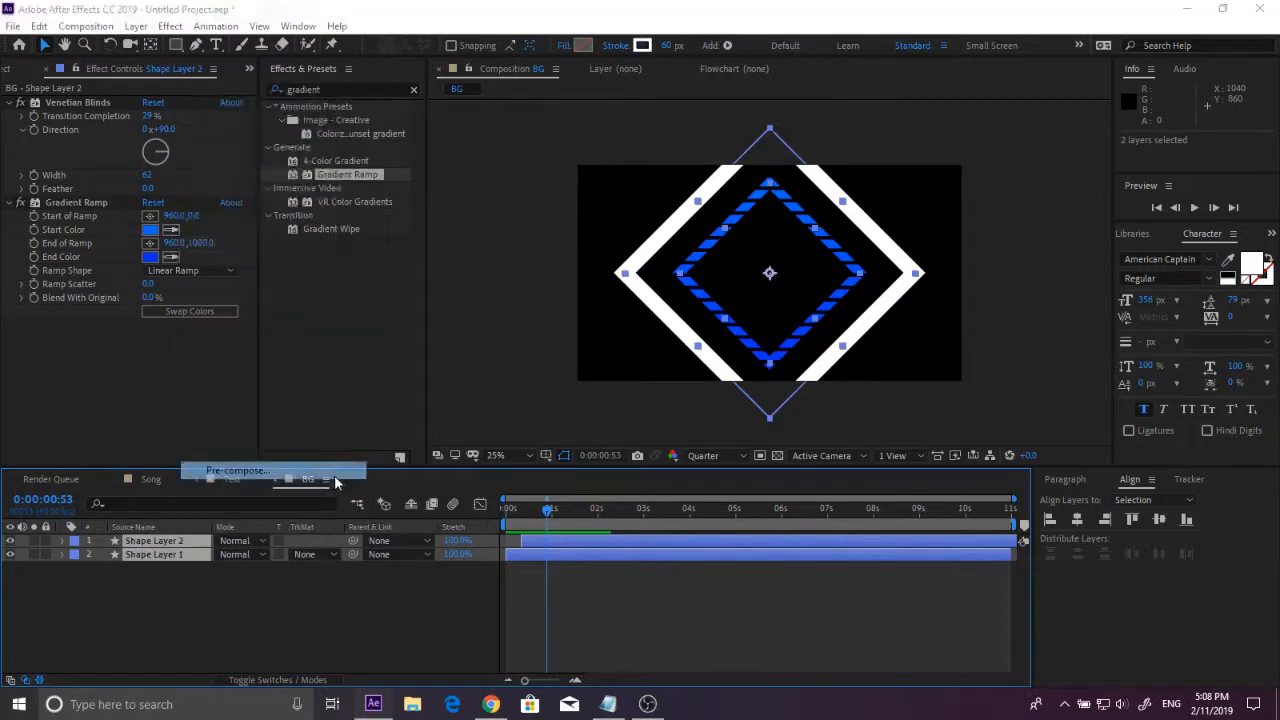
{"action": "key", "text": "BackSpace"}
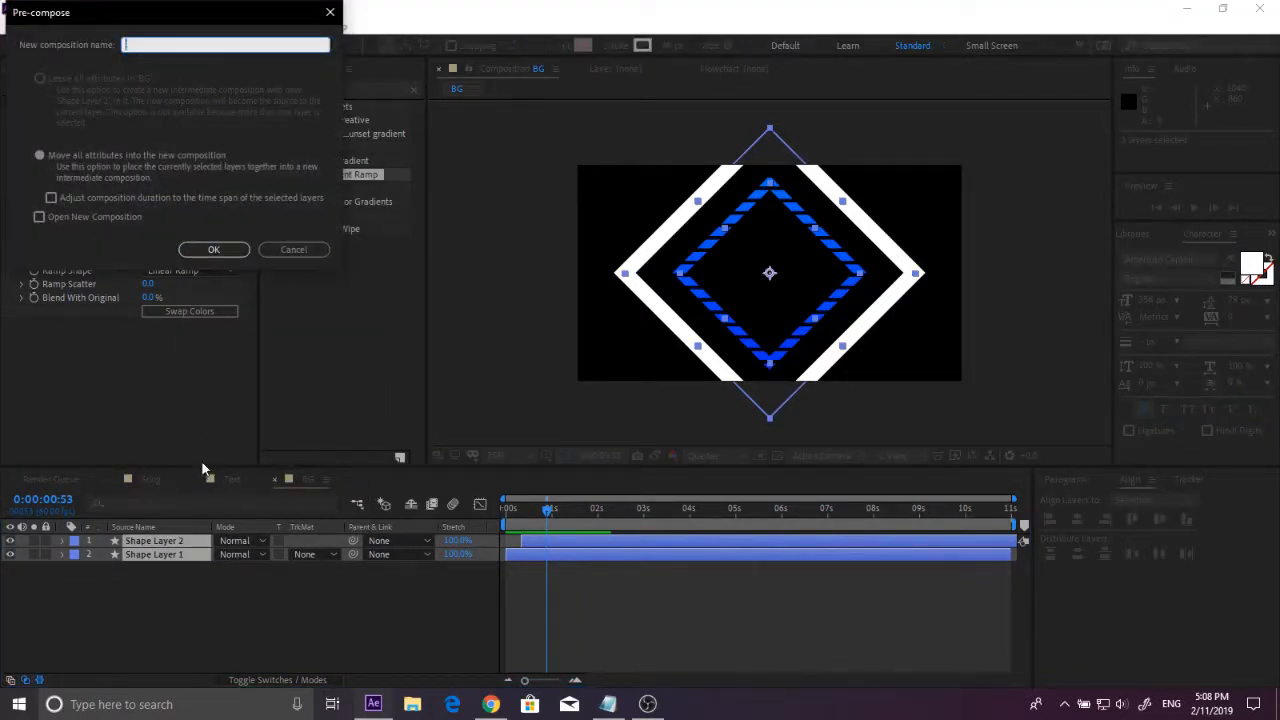
{"action": "type", "text": "echo"}
{"action": "key", "text": "Return"}
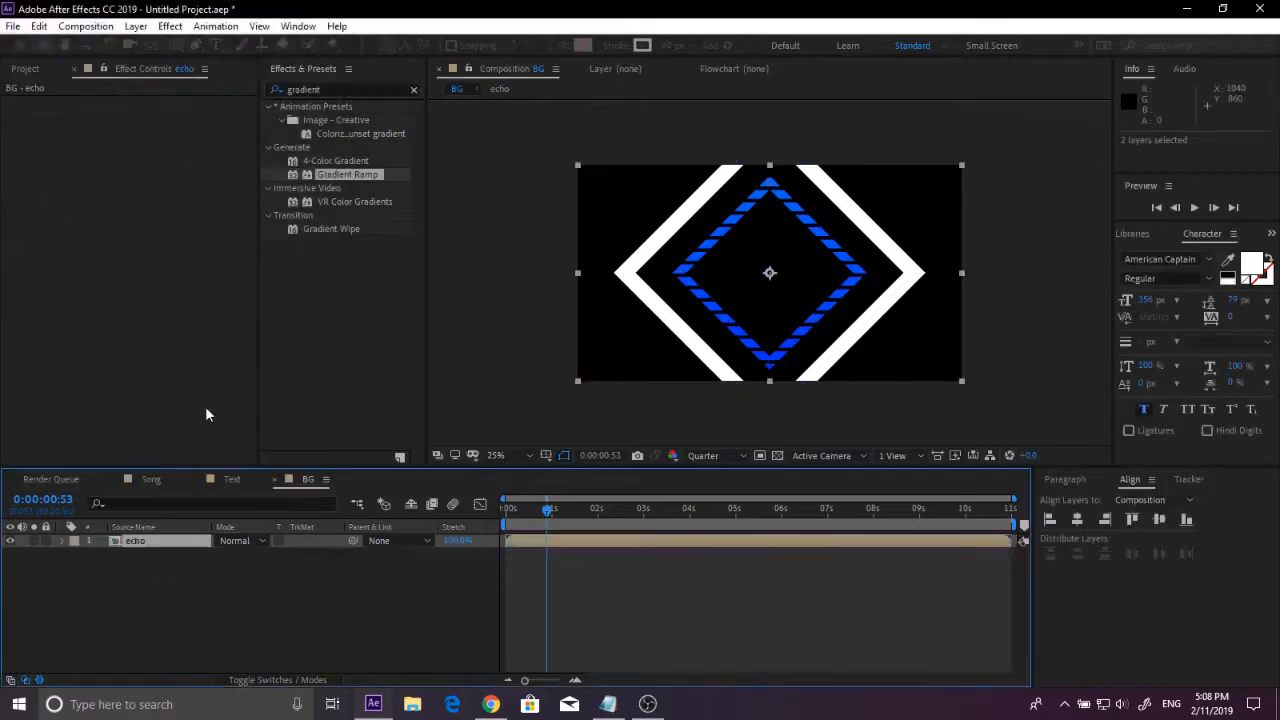
Step: Find the Echo effect under Time and apply it to the echo layer
{"action": "left_click", "coordinate": [364, 89]}
{"action": "type", "text": "echo"}
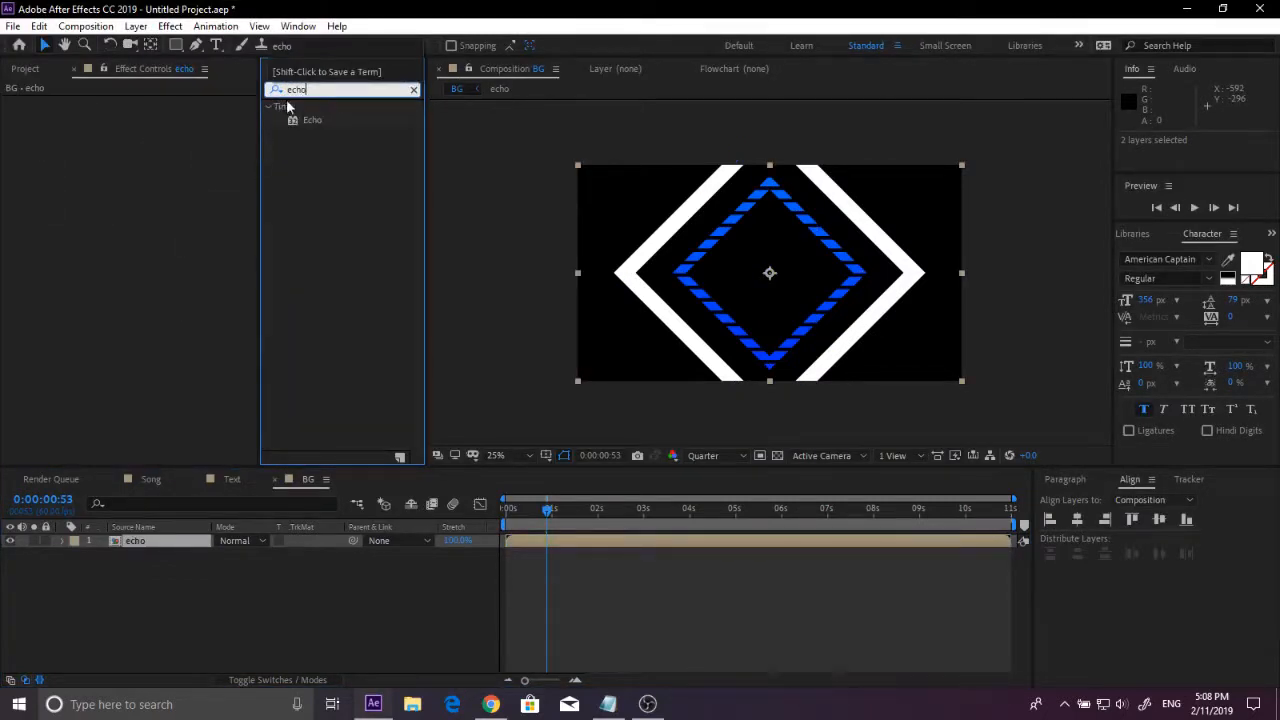
{"action": "left_click", "coordinate": [329, 124]}
{"action": "double_click", "coordinate": [329, 122]}
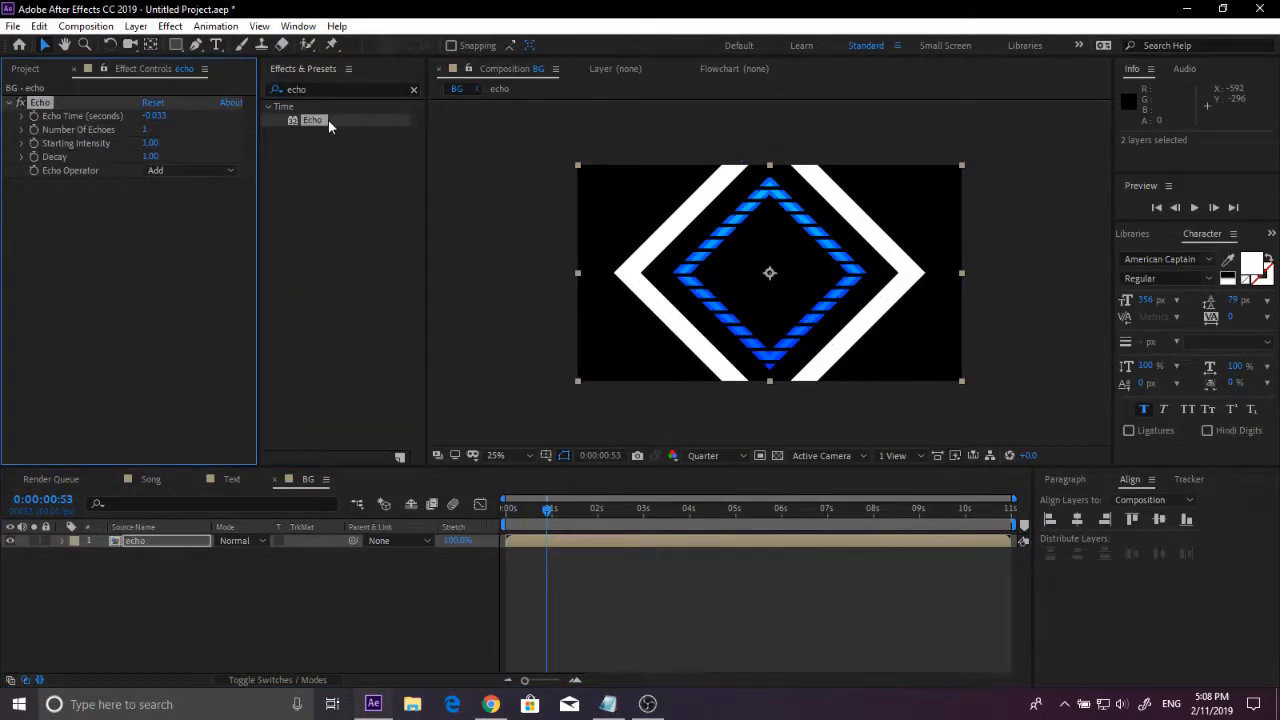
Step: Set the Echo effect's echo time to -0.733 seconds and number of echoes to 35, and preview the repeating diamonds
{"action": "left_click_drag", "start_coordinate": [563, 522], "coordinate": [575, 522]}
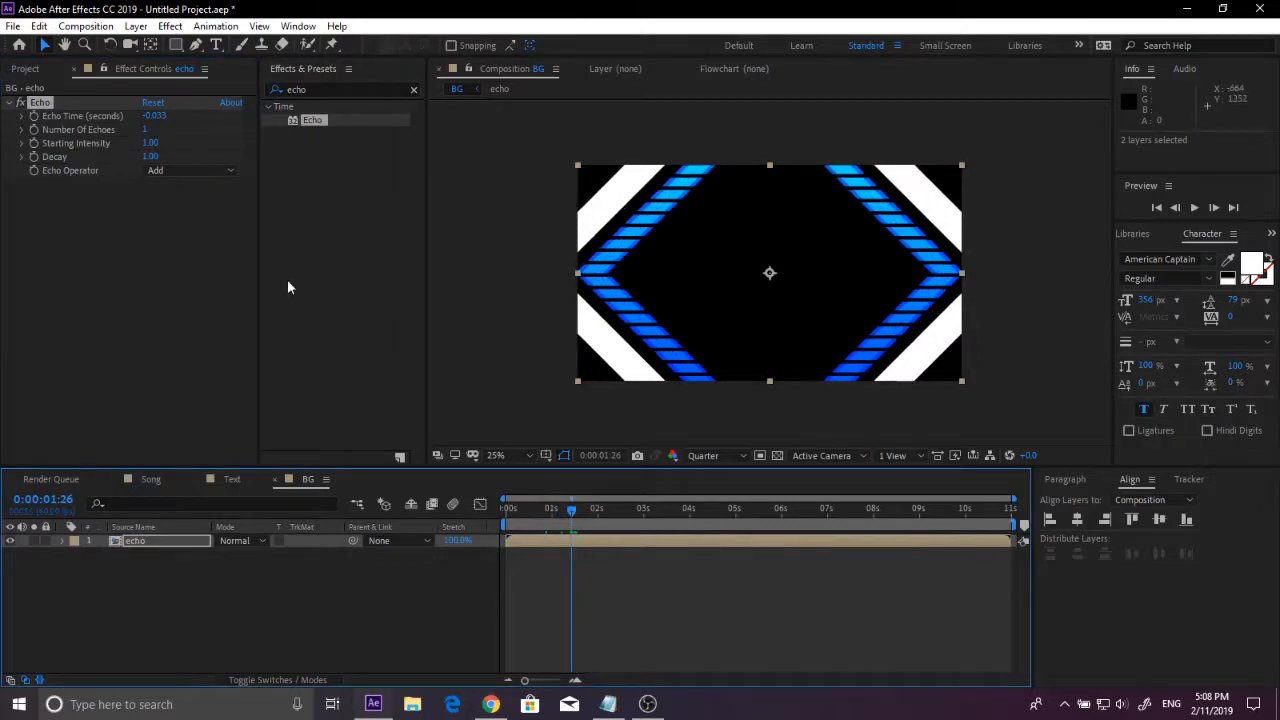
{"action": "left_click", "coordinate": [157, 116]}
{"action": "type", "text": "-0.733"}
{"action": "key", "text": "Return"}
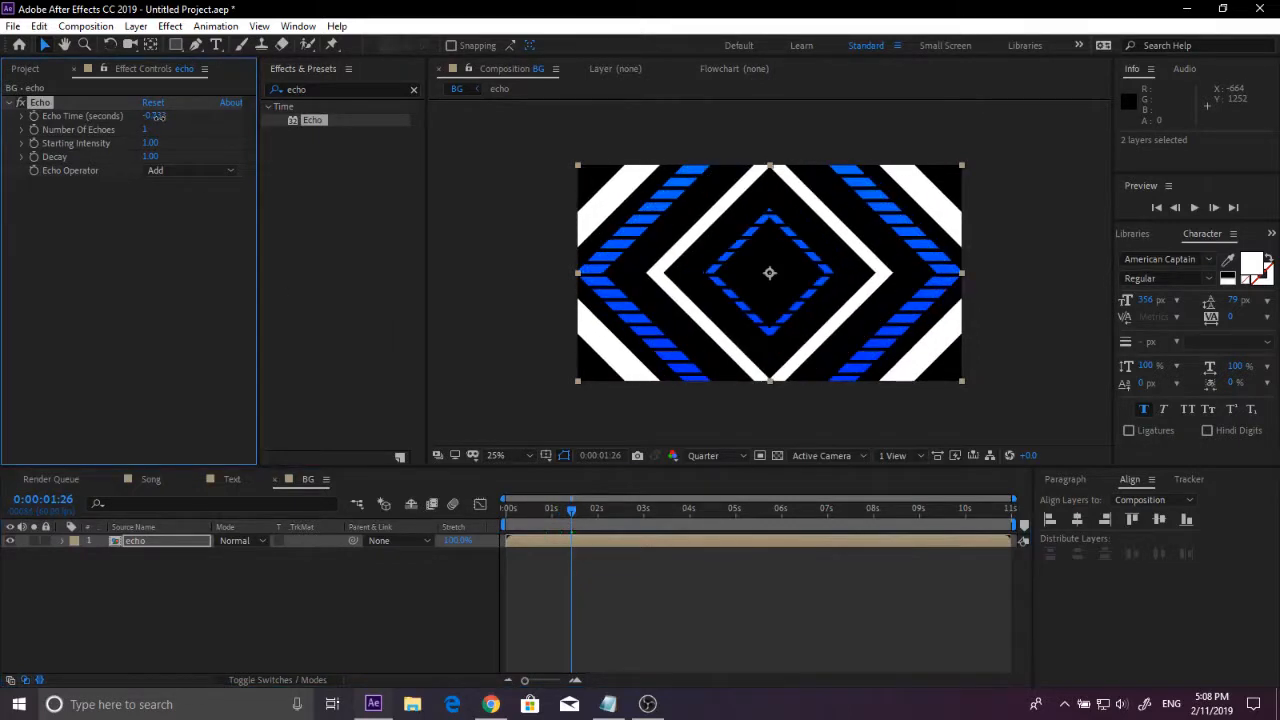
{"action": "left_click", "coordinate": [147, 130]}
{"action": "type", "text": "35"}
{"action": "key", "text": "Return"}
{"action": "key", "text": "space"}
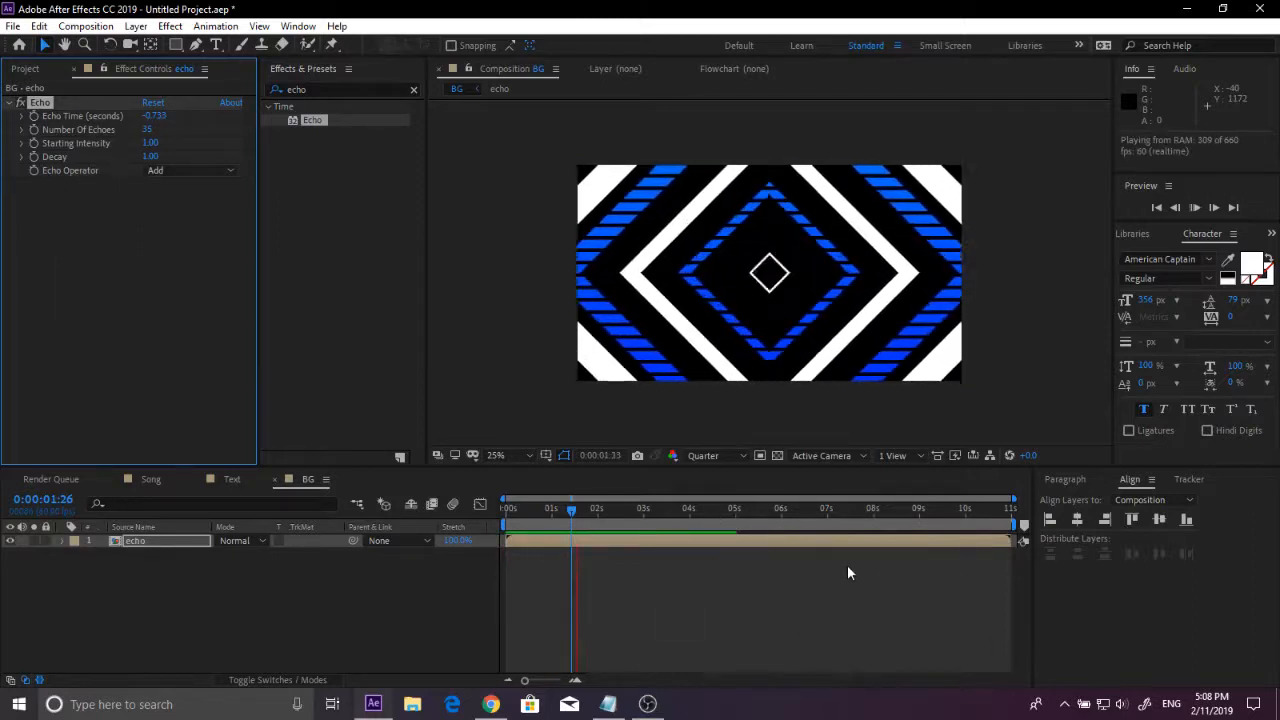
{"action": "left_click", "coordinate": [611, 510]}
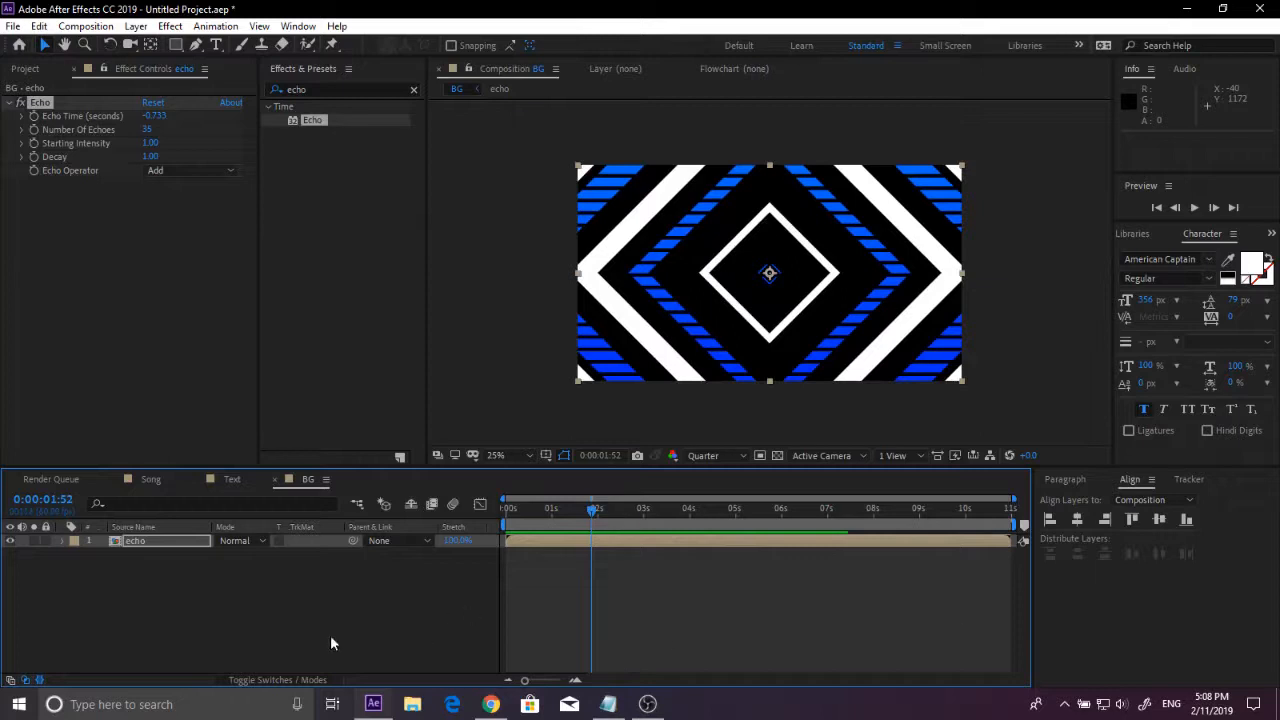
Step: Create a new black solid in BG and place it below the echo layer
{"action": "right_click", "coordinate": [175, 626]}
{"action": "mouse_move", "coordinate": [254, 457]}
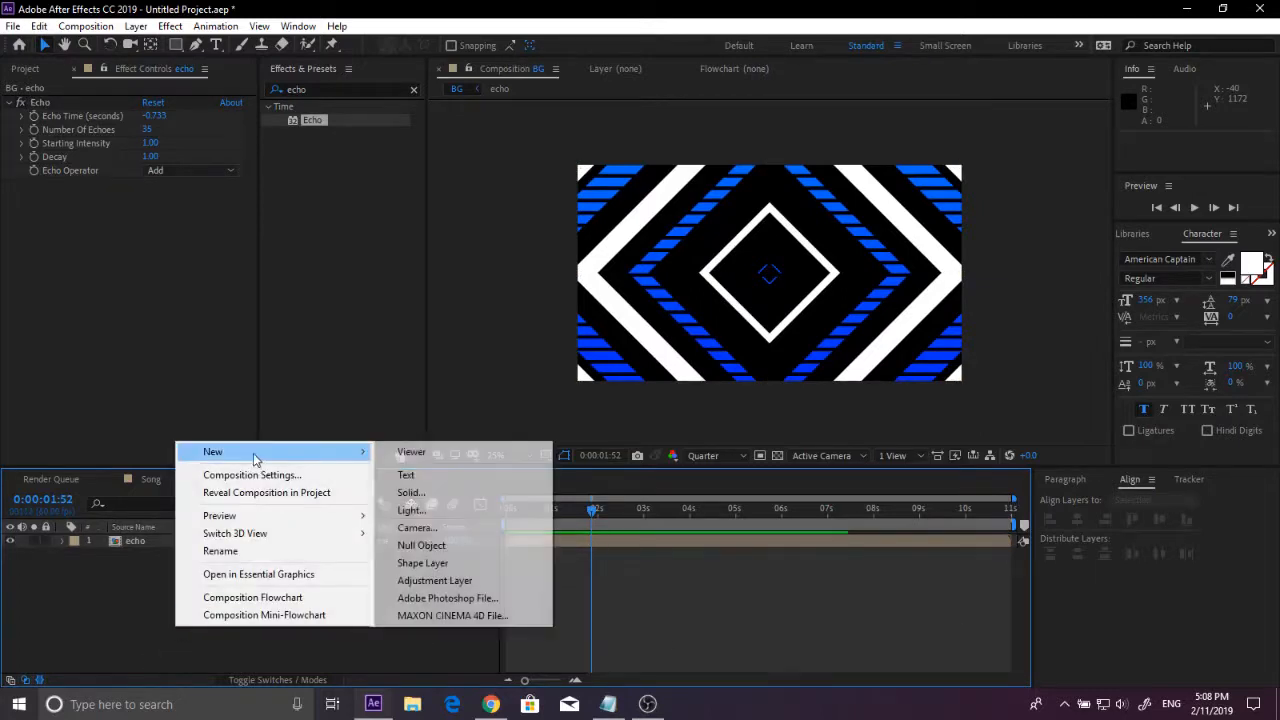
{"action": "left_click", "coordinate": [420, 494]}
{"action": "left_click", "coordinate": [252, 323]}
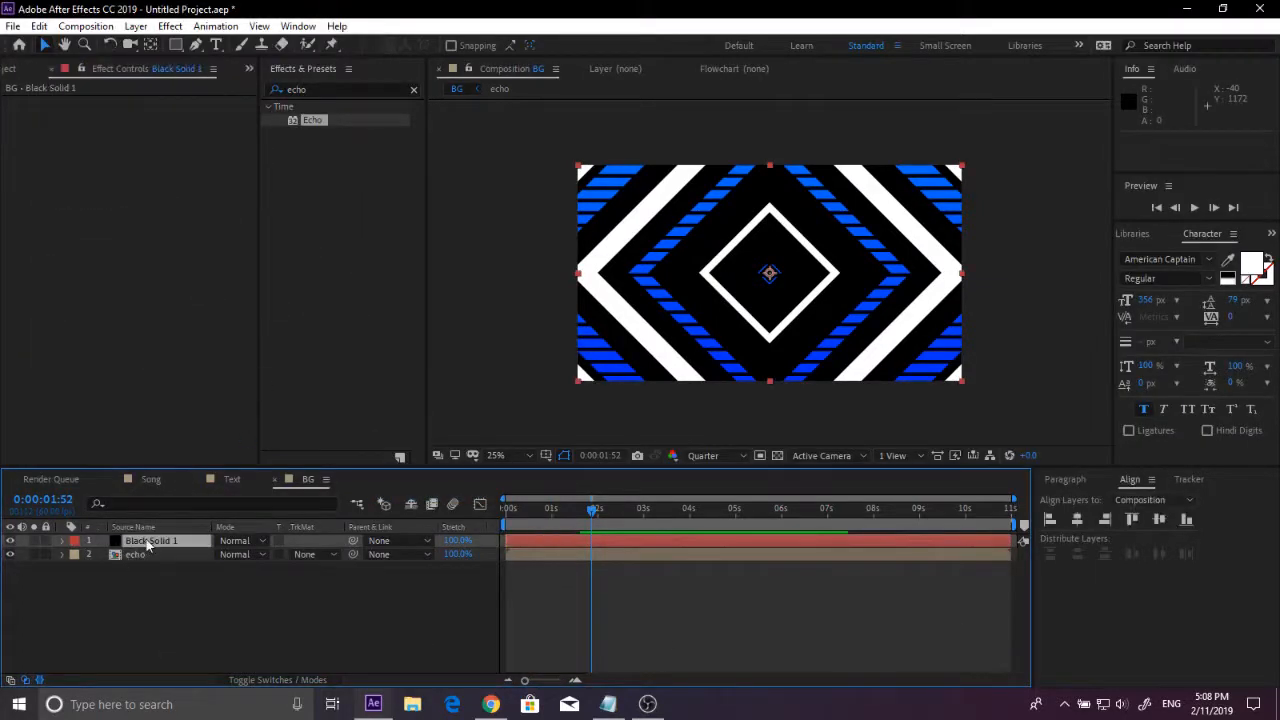
{"action": "left_click_drag", "start_coordinate": [147, 543], "coordinate": [224, 576]}
Step: Find the Gradient Ramp effect and apply it to the black solid
{"action": "left_click_drag", "start_coordinate": [337, 121], "coordinate": [214, 97]}
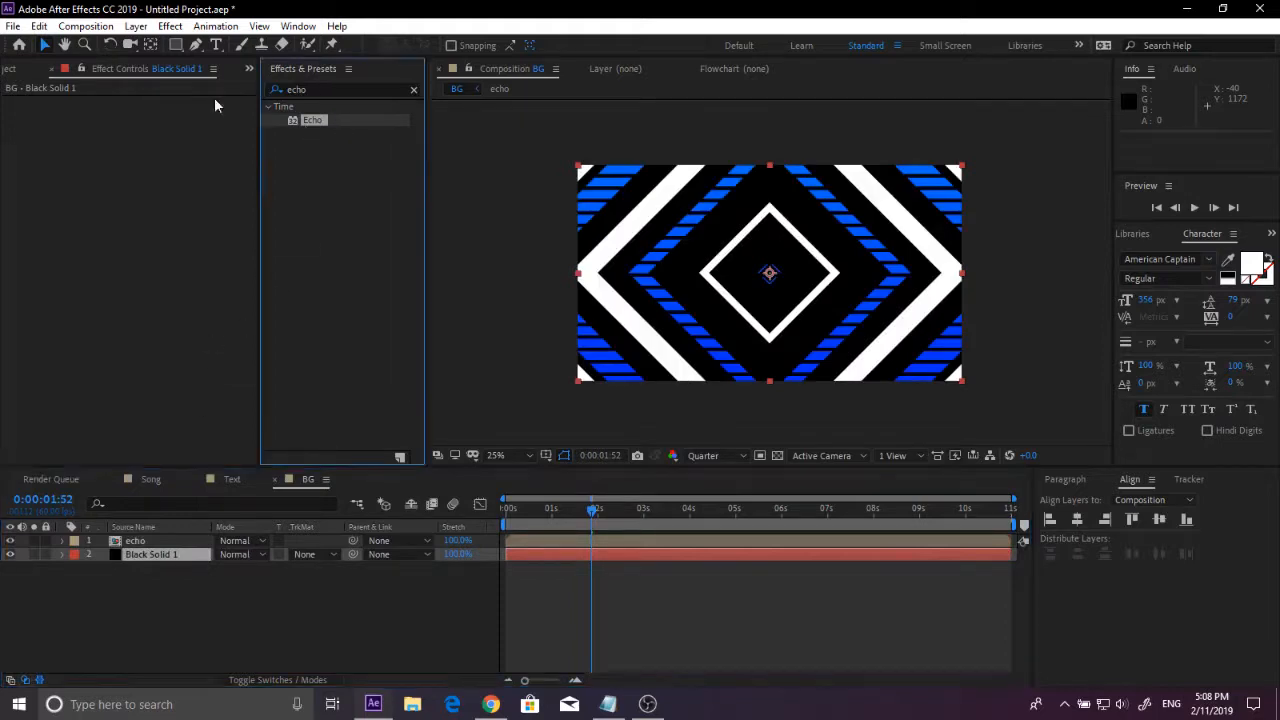
{"action": "left_click", "coordinate": [316, 90]}
{"action": "type", "text": "gradient ra"}
{"action": "left_click_drag", "start_coordinate": [339, 122], "coordinate": [150, 135]}
Step: Set the black solid's Gradient Ramp start colour to blue 004EFF and its end colour to a lighter azure blue
{"action": "left_click", "coordinate": [149, 130]}
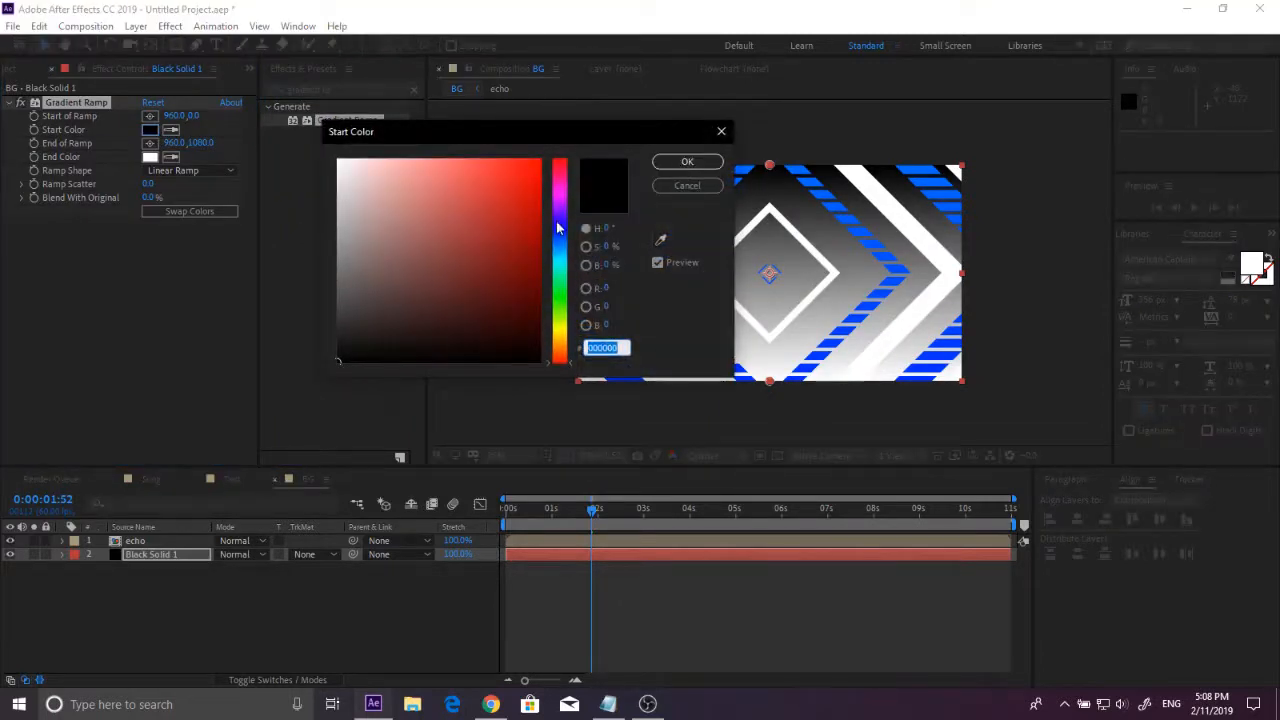
{"action": "left_click_drag", "start_coordinate": [562, 248], "coordinate": [540, 217]}
{"action": "left_click", "coordinate": [687, 161]}
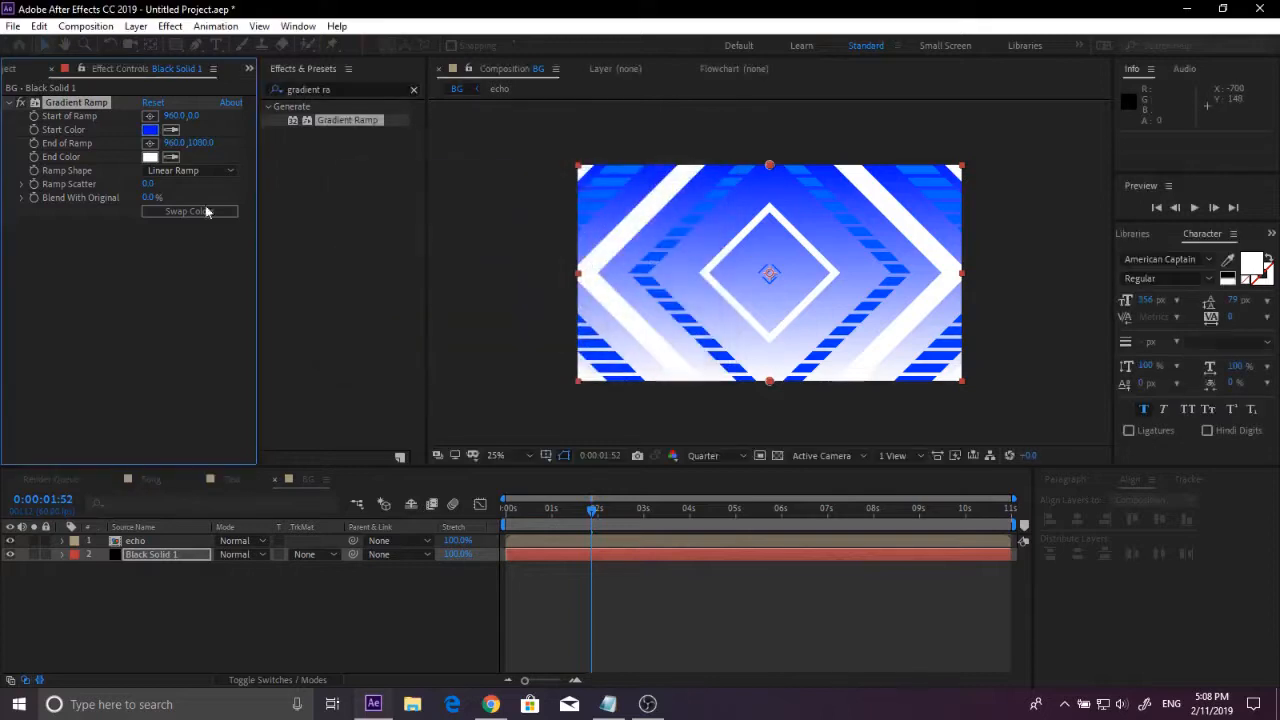
{"action": "left_click_drag", "start_coordinate": [560, 218], "coordinate": [540, 160]}
{"action": "left_click", "coordinate": [688, 161]}
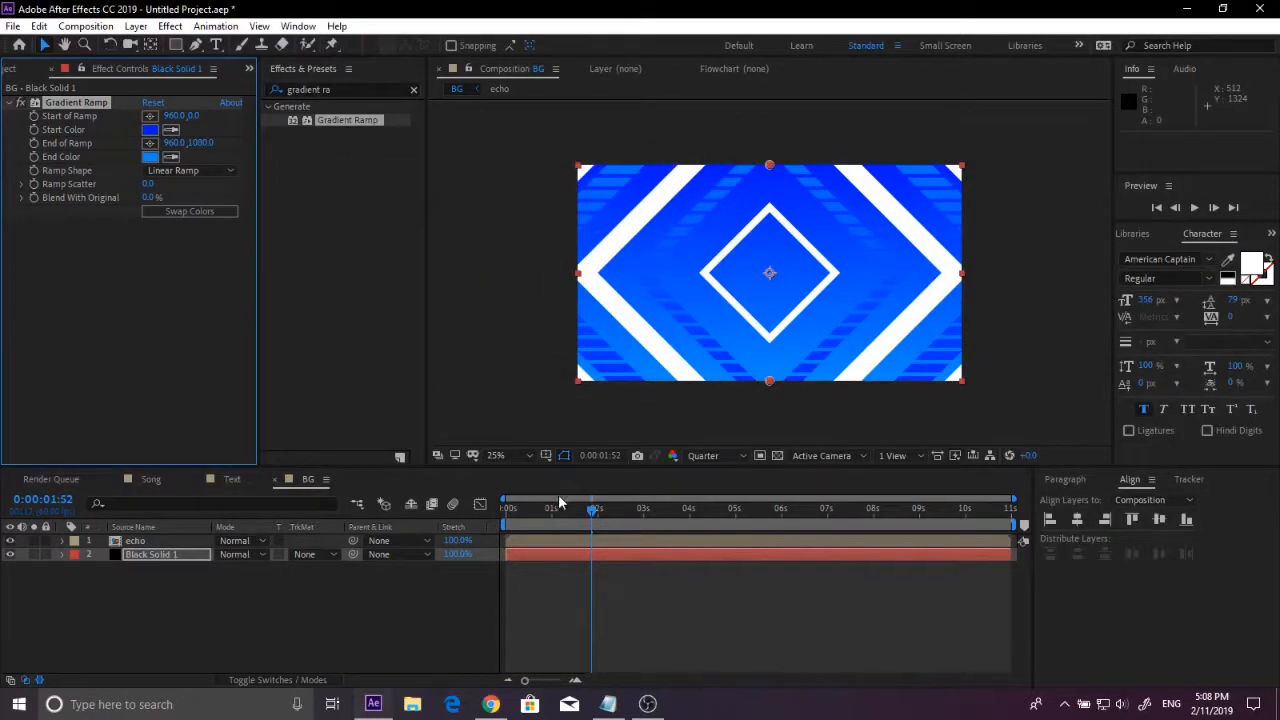
{"action": "left_click", "coordinate": [148, 133]}
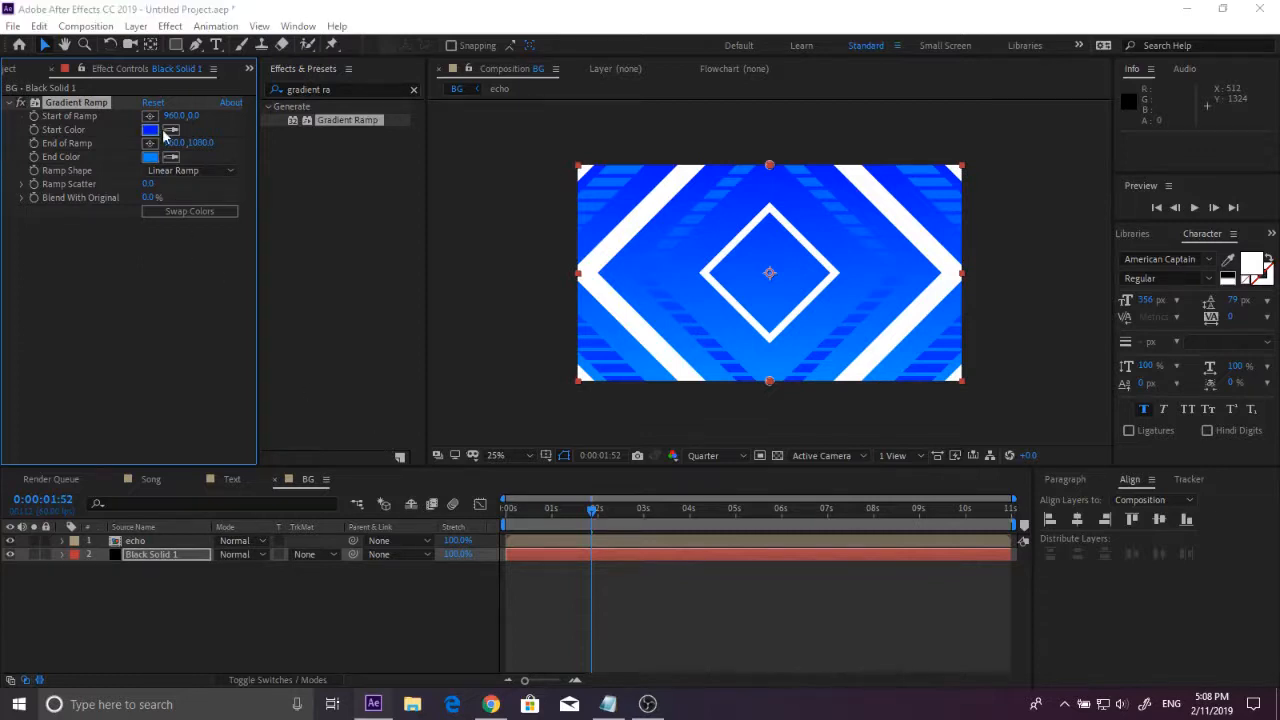
{"action": "left_click", "coordinate": [557, 242]}
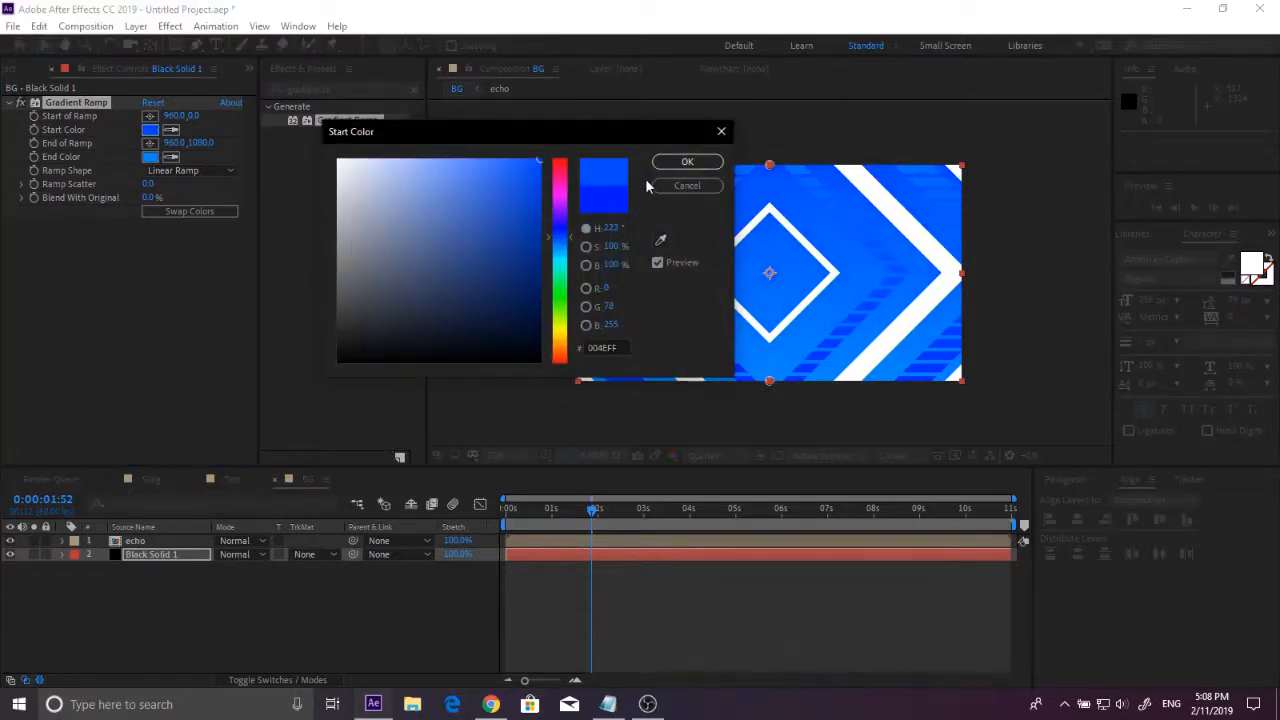
{"action": "left_click", "coordinate": [688, 161]}
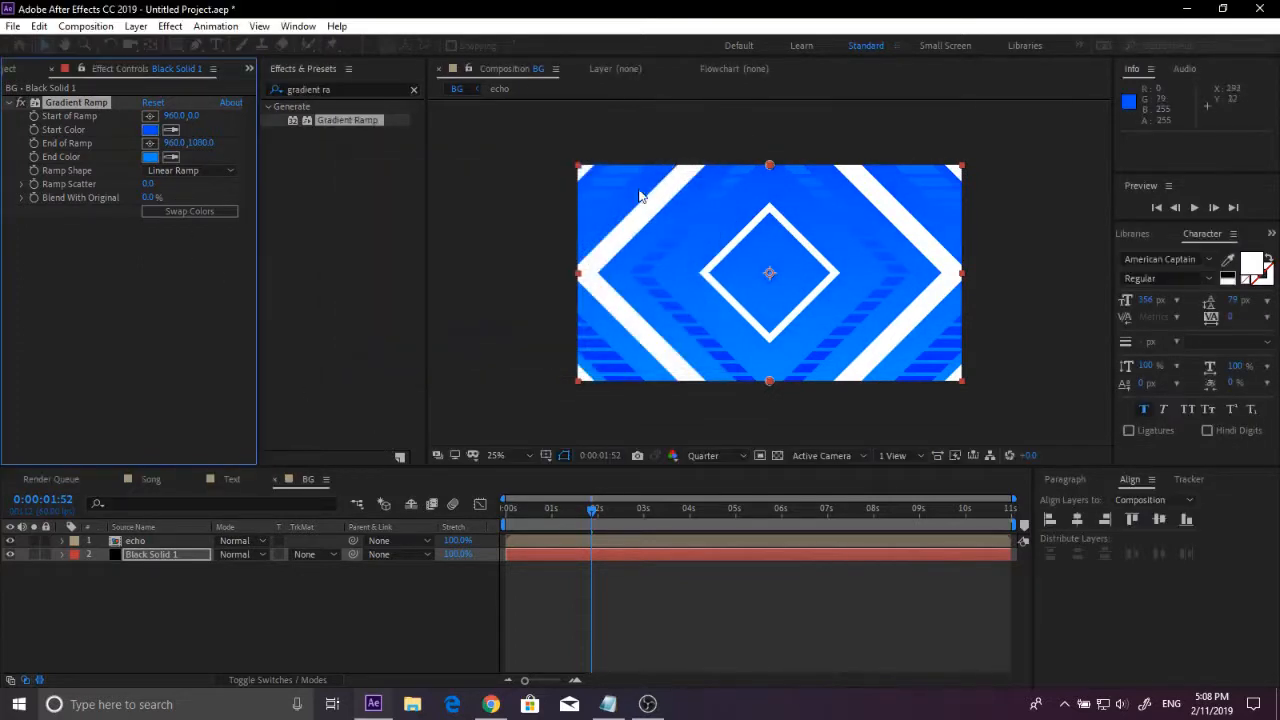
Step: Open the echo composition and change Shape Layer 2's Gradient Ramp start colour to blue 0042FF
{"action": "double_click", "coordinate": [141, 541]}
{"action": "left_click", "coordinate": [143, 553]}
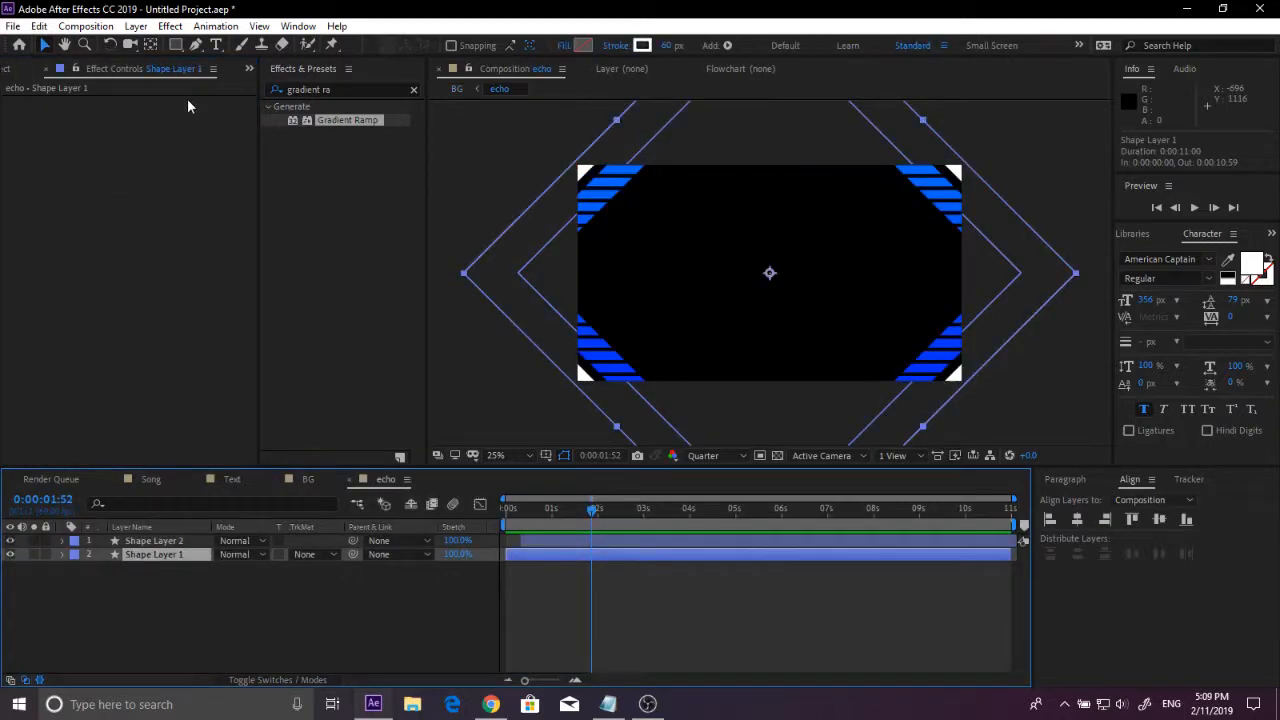
{"action": "left_click", "coordinate": [160, 541]}
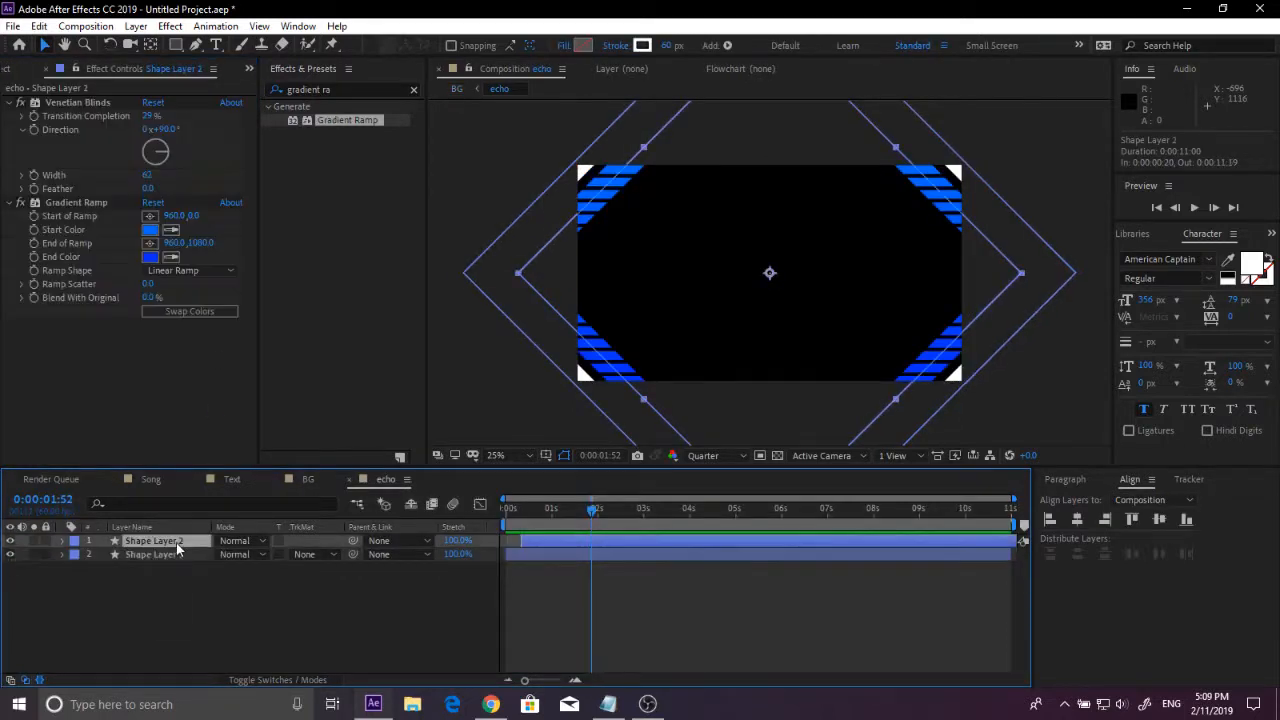
{"action": "left_click", "coordinate": [150, 229]}
{"action": "left_click", "coordinate": [562, 238]}
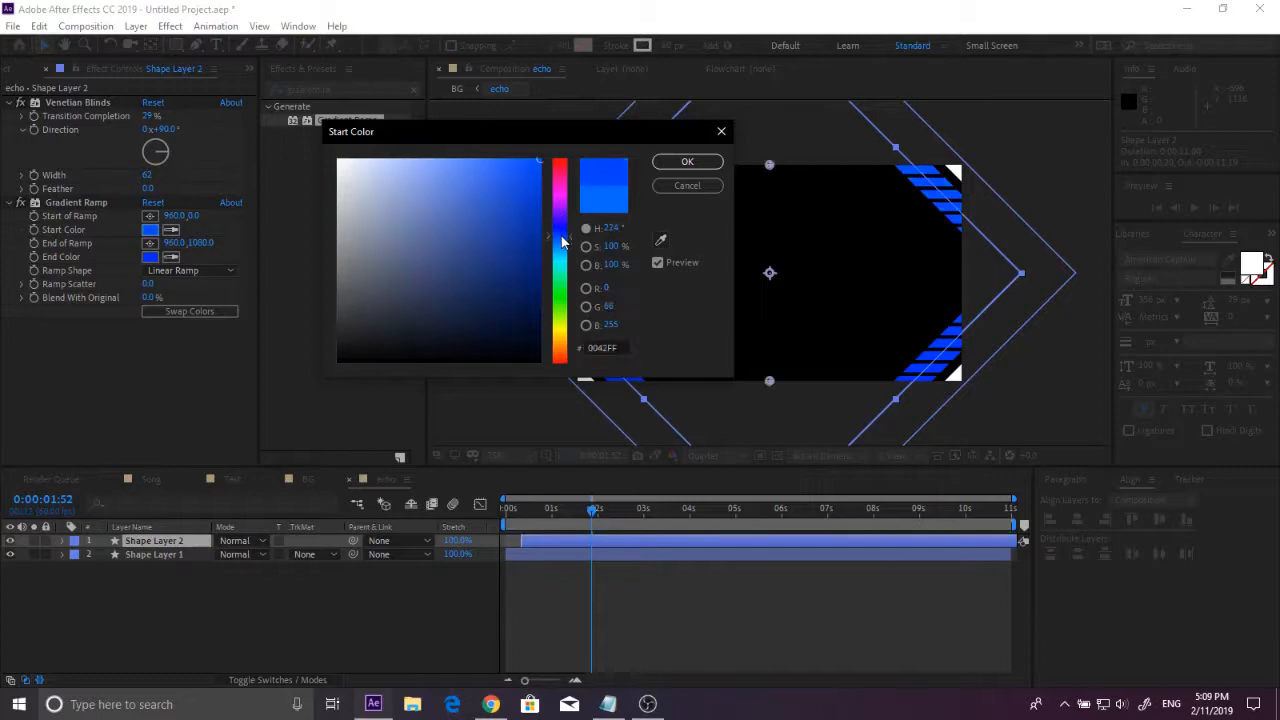
{"action": "left_click", "coordinate": [688, 162]}
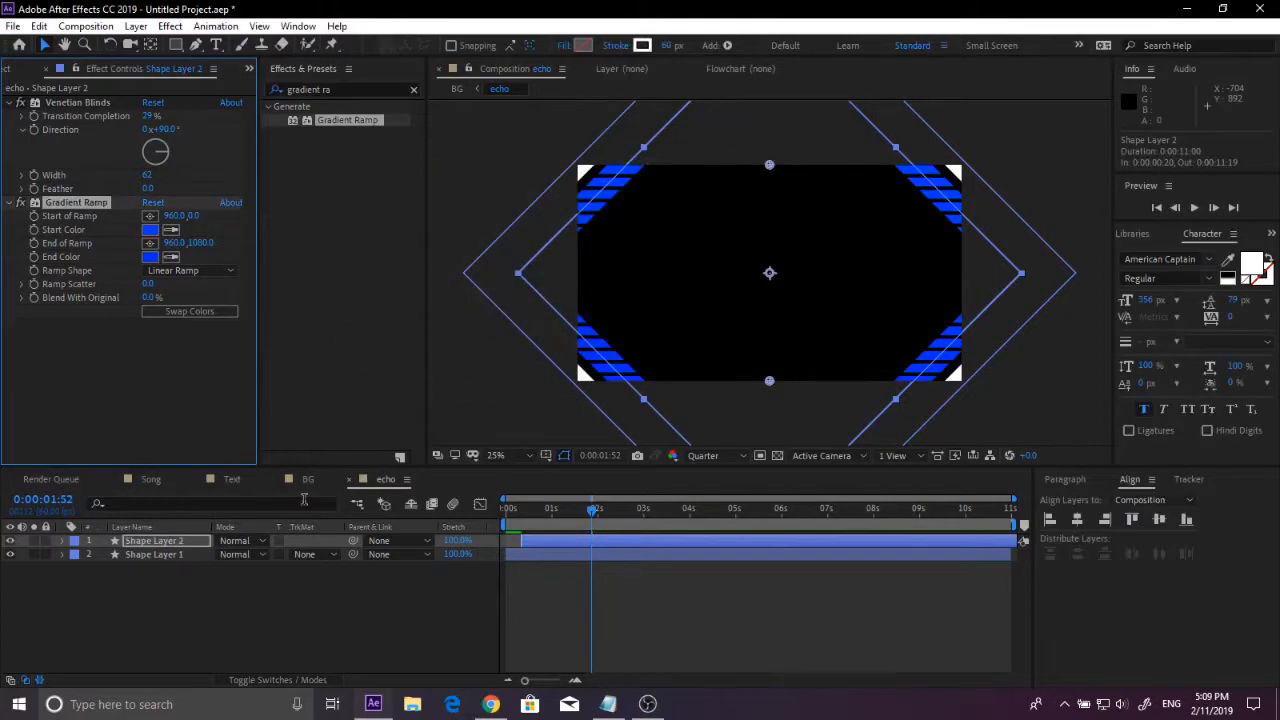
Step: Return to the BG composition and preview the diamond animation from the beginning
{"action": "left_click", "coordinate": [308, 480]}
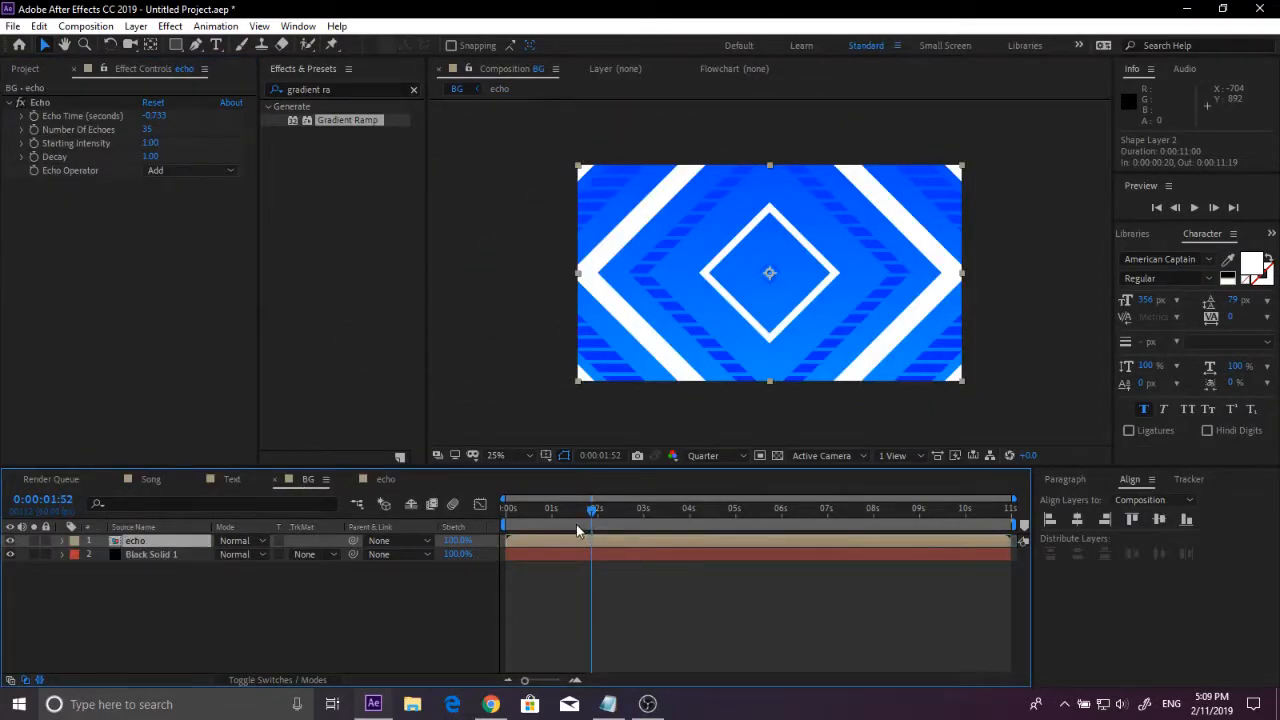
{"action": "left_click_drag", "start_coordinate": [576, 524], "coordinate": [506, 524]}
{"action": "key", "text": "space"}
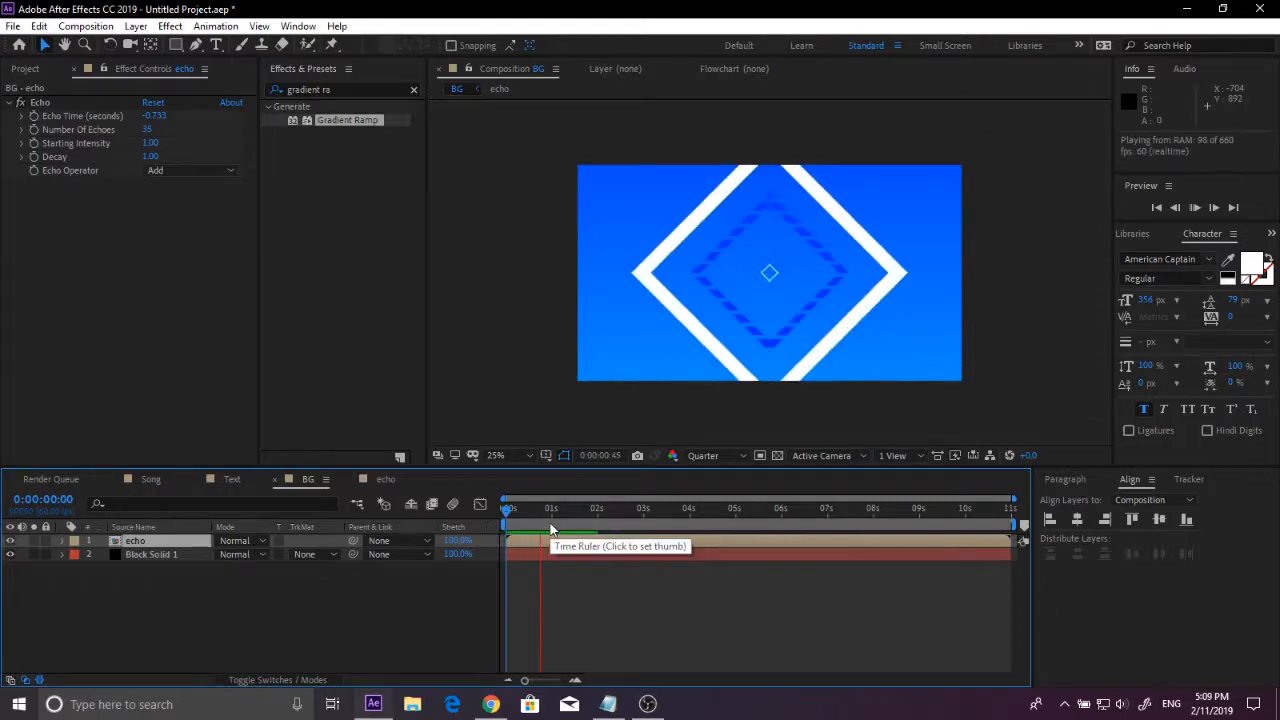
{"action": "left_click", "coordinate": [555, 519]}
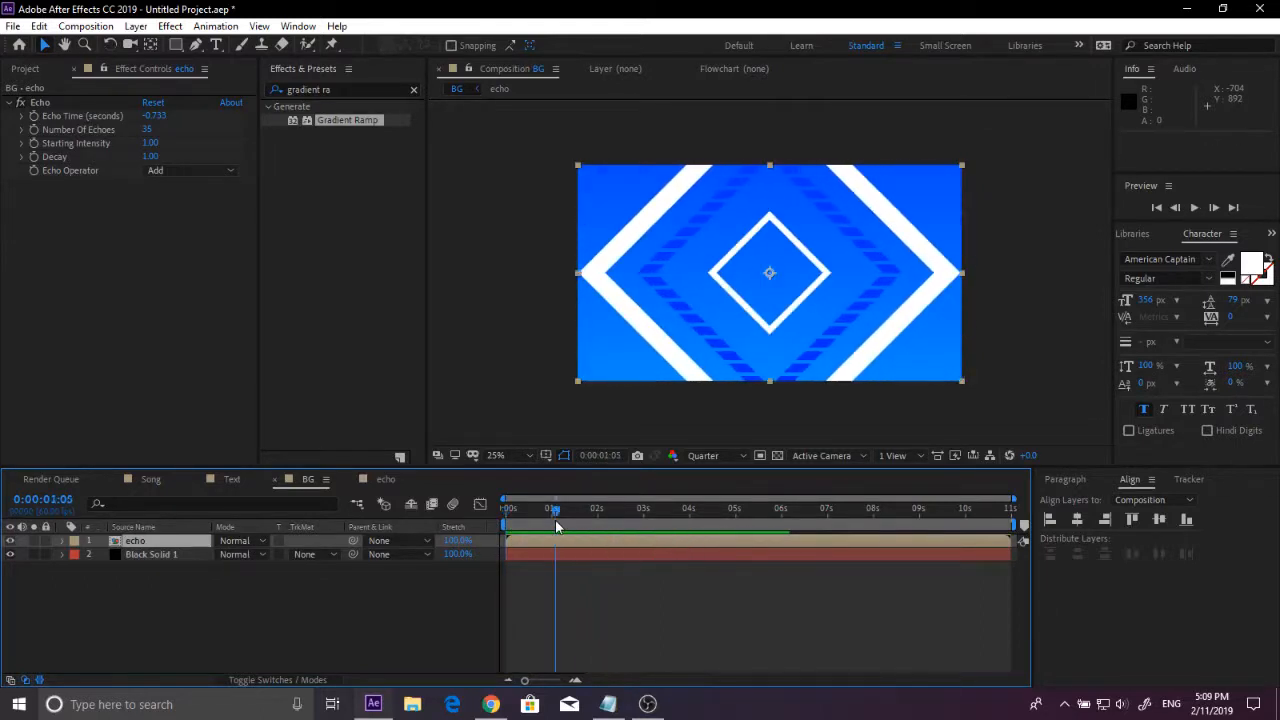
Step: Create a new 1920 x 1080, 60 fps, 11-second composition named Intro
{"action": "left_click", "coordinate": [26, 68]}
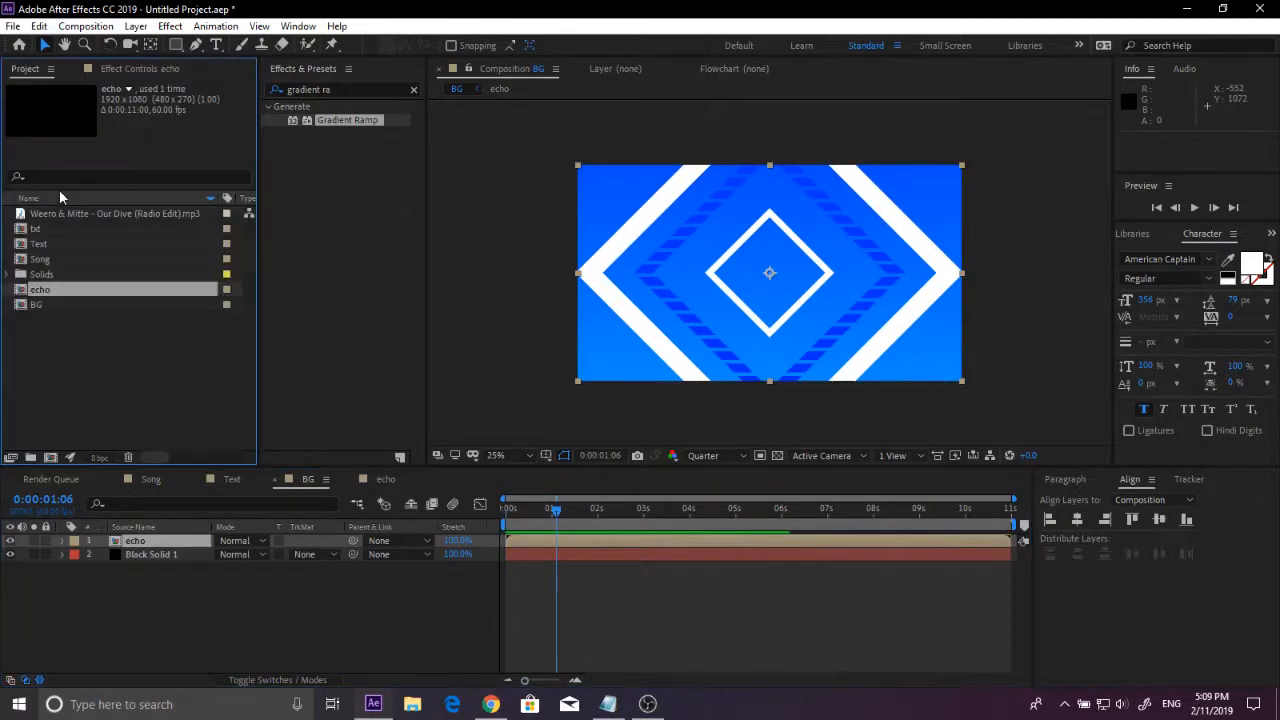
{"action": "right_click", "coordinate": [89, 368]}
{"action": "left_click", "coordinate": [140, 375]}
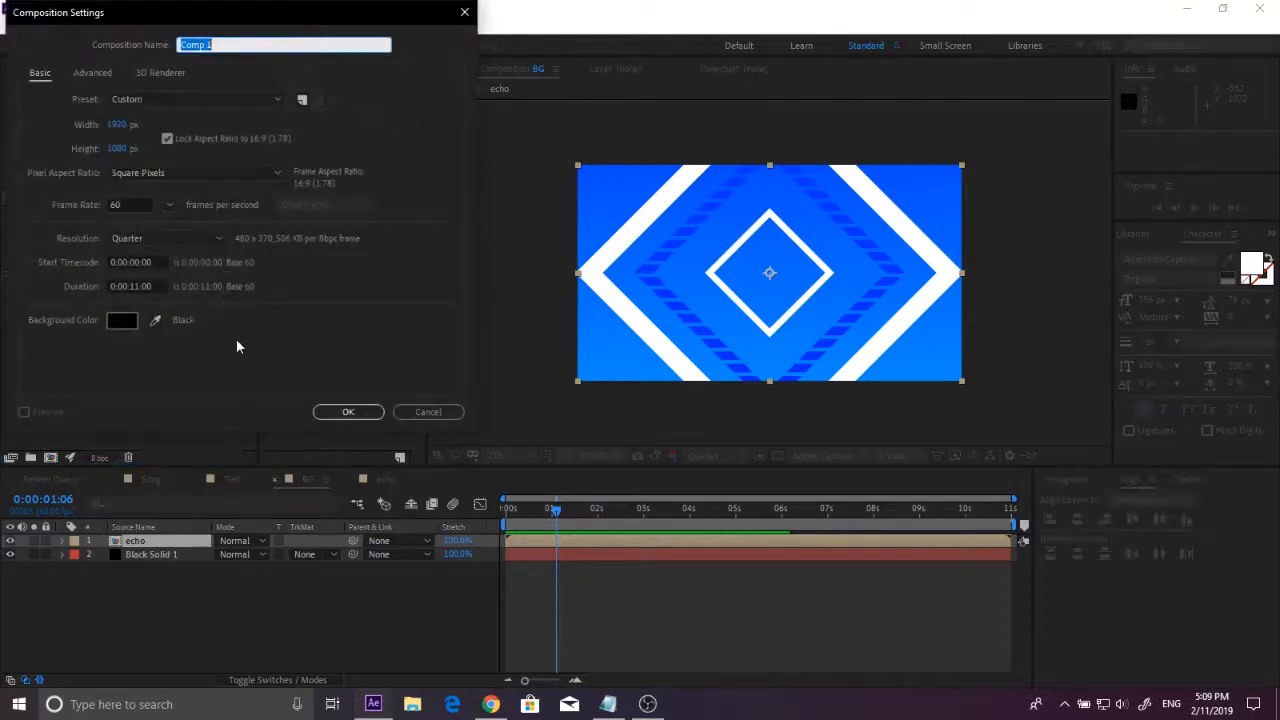
{"action": "key", "text": "BackSpace"}
{"action": "key", "text": "Return"}
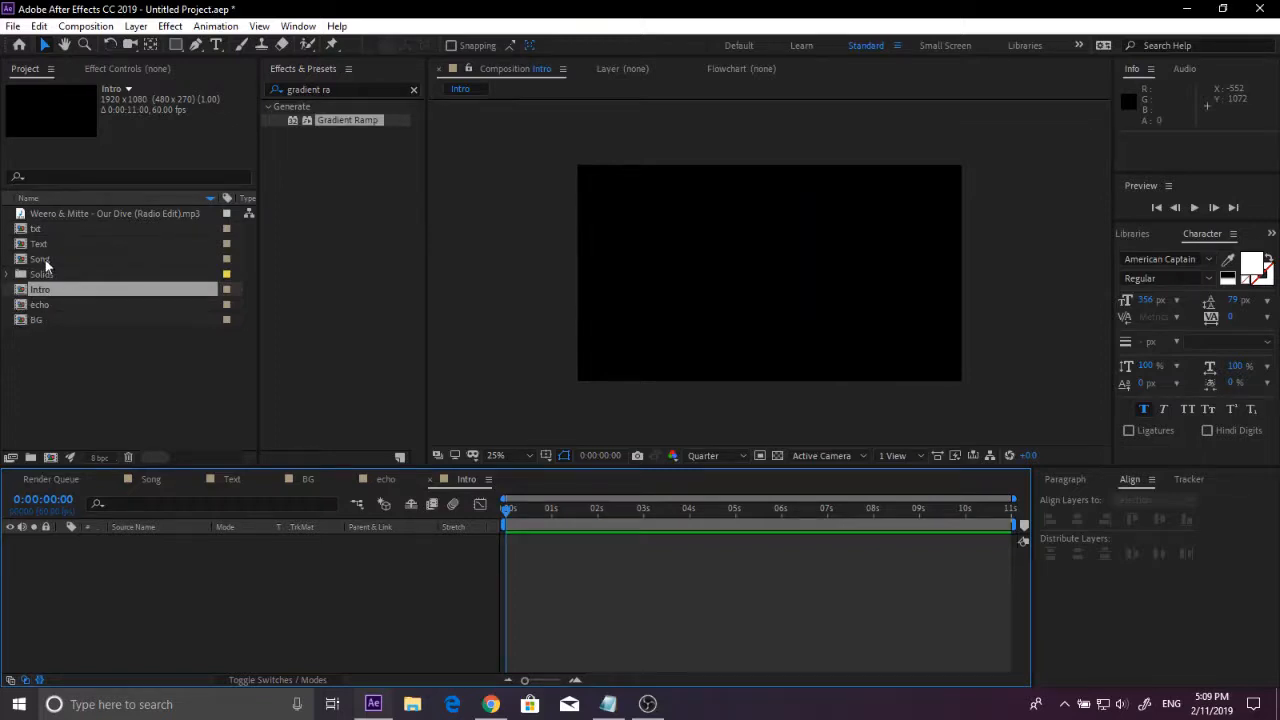
Step: Add the Text, Song and BG compositions to Intro, stacked in that order from the top, and scrub to 0:00:03:41 to check the result
{"action": "left_click_drag", "start_coordinate": [40, 259], "coordinate": [275, 540]}
{"action": "left_click_drag", "start_coordinate": [40, 244], "coordinate": [190, 600]}
{"action": "left_click_drag", "start_coordinate": [262, 584], "coordinate": [160, 620]}
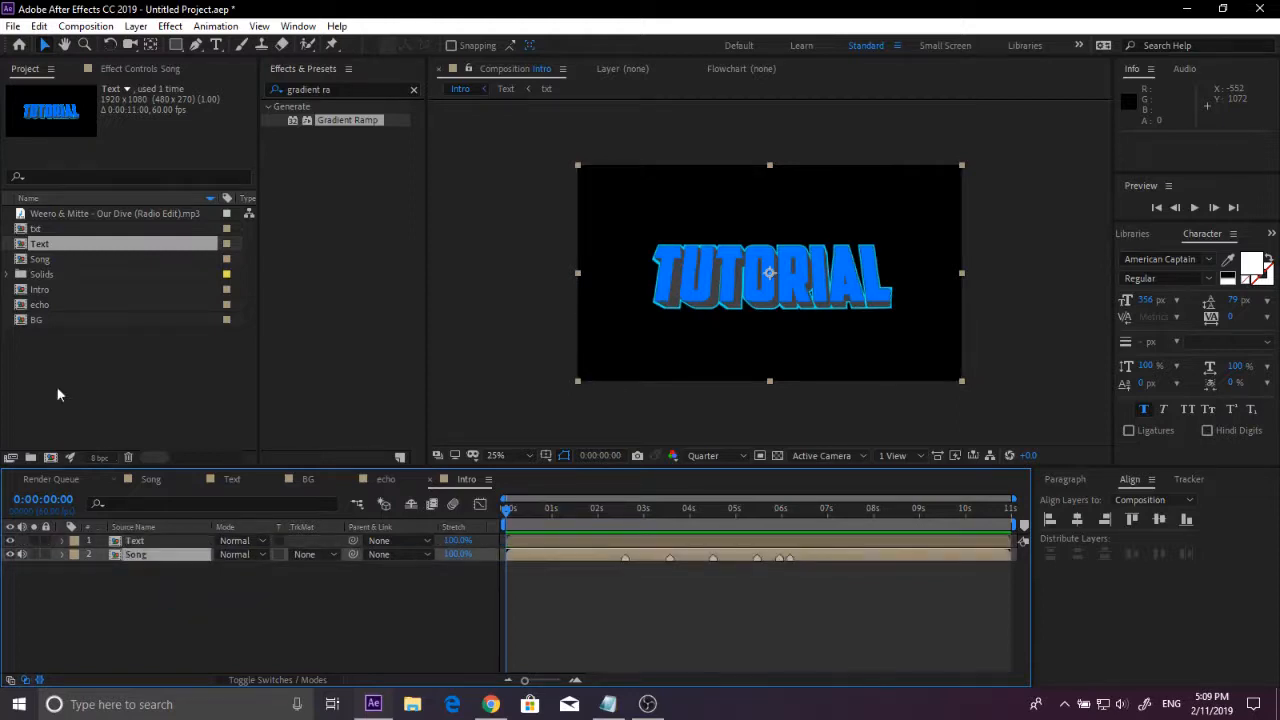
{"action": "left_click_drag", "start_coordinate": [38, 320], "coordinate": [150, 568]}
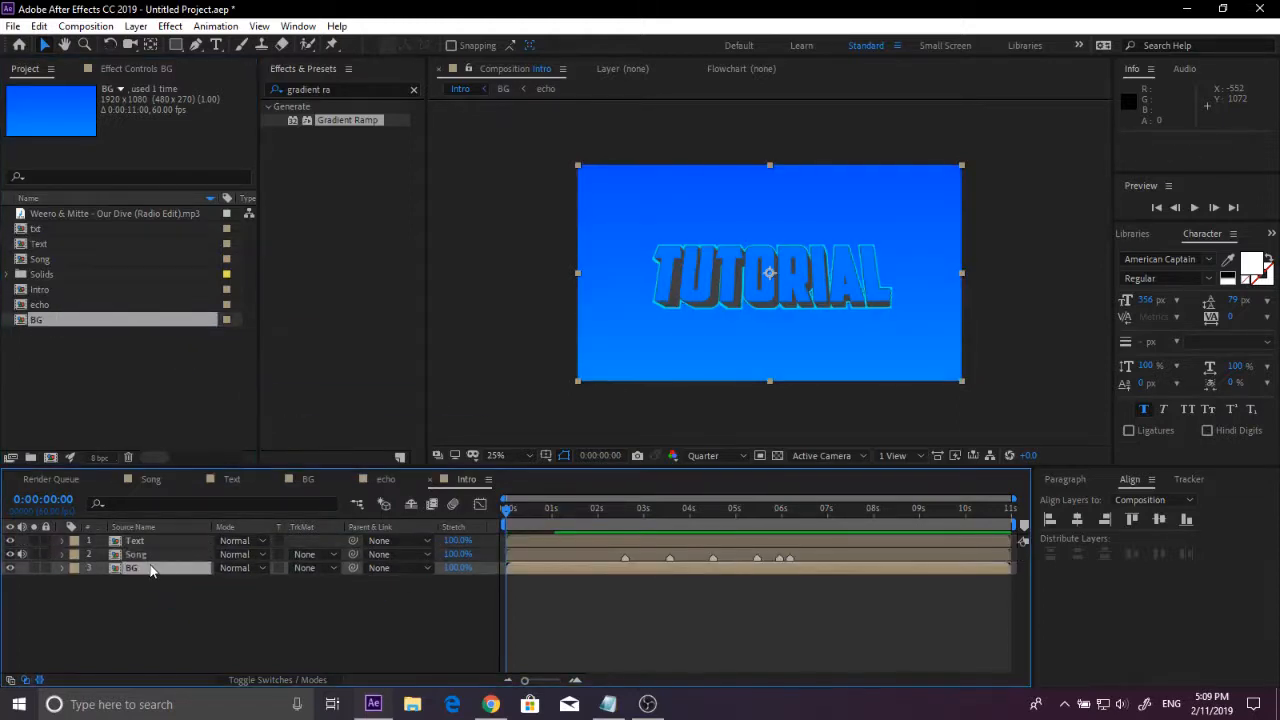
{"action": "left_click_drag", "start_coordinate": [616, 522], "coordinate": [676, 520]}
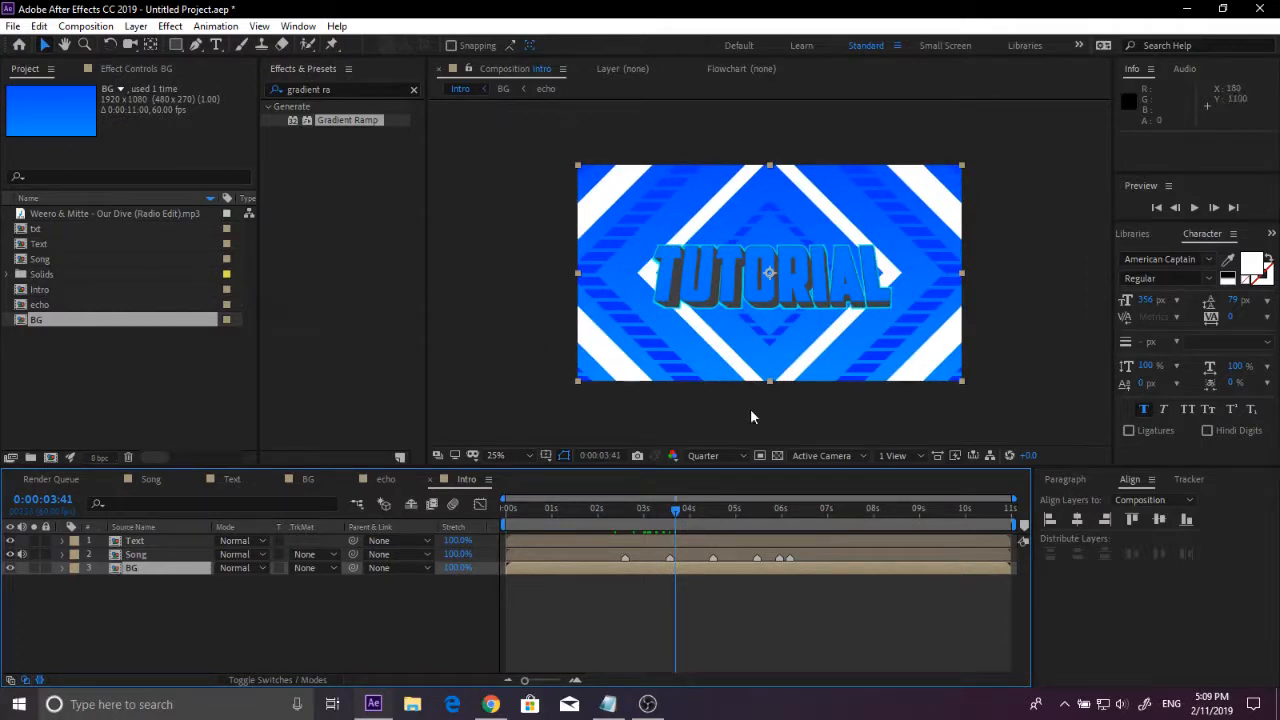
Step: Enable time remapping on the BG layer in the Intro composition
{"action": "left_click_drag", "start_coordinate": [631, 519], "coordinate": [666, 514]}
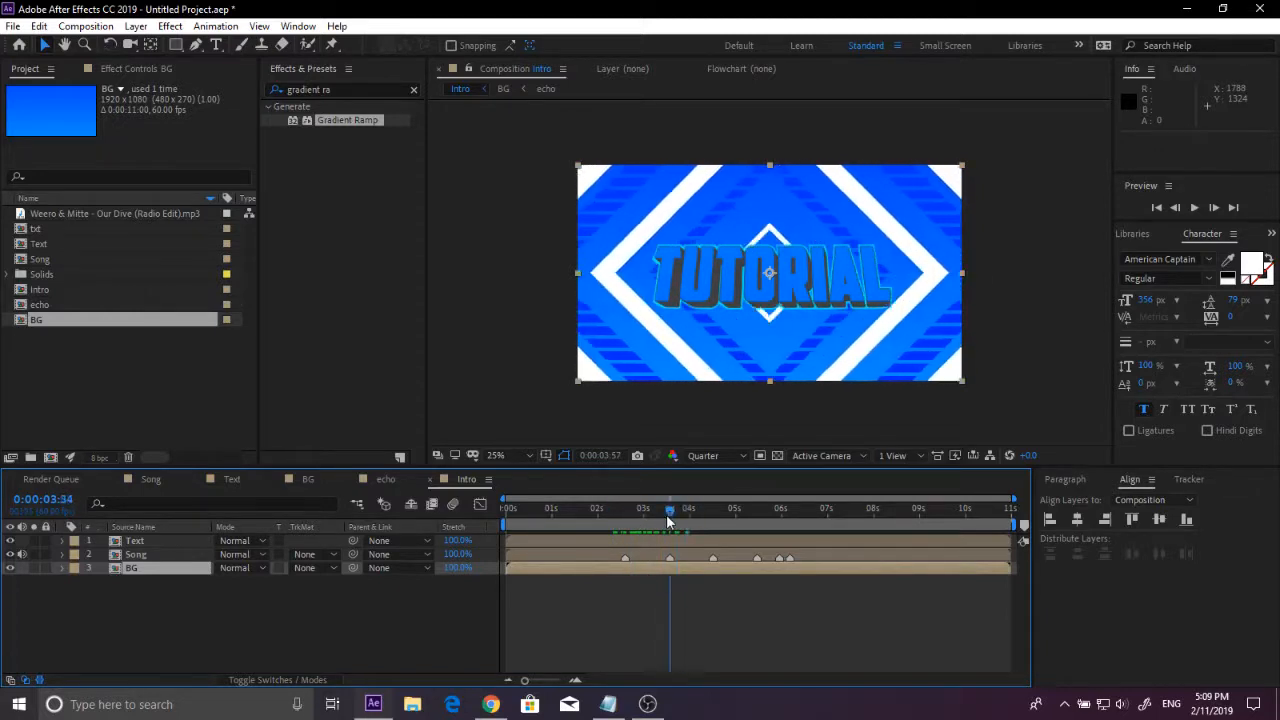
{"action": "right_click", "coordinate": [136, 568]}
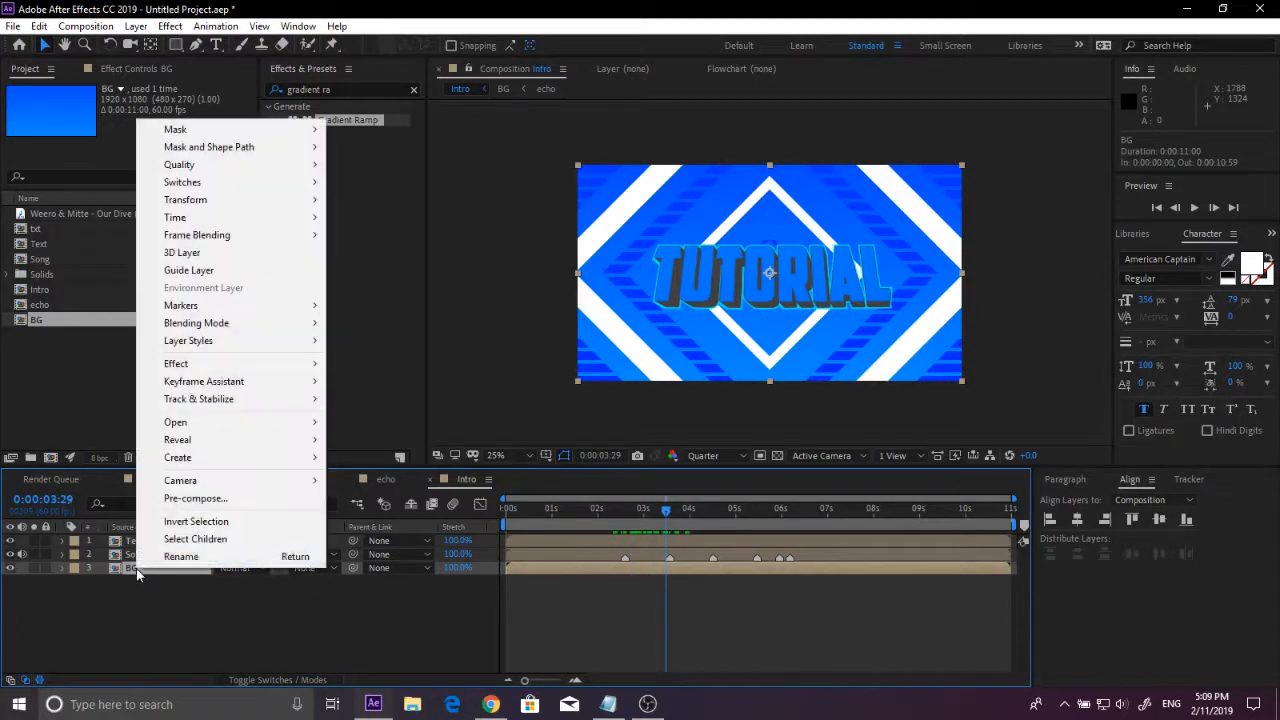
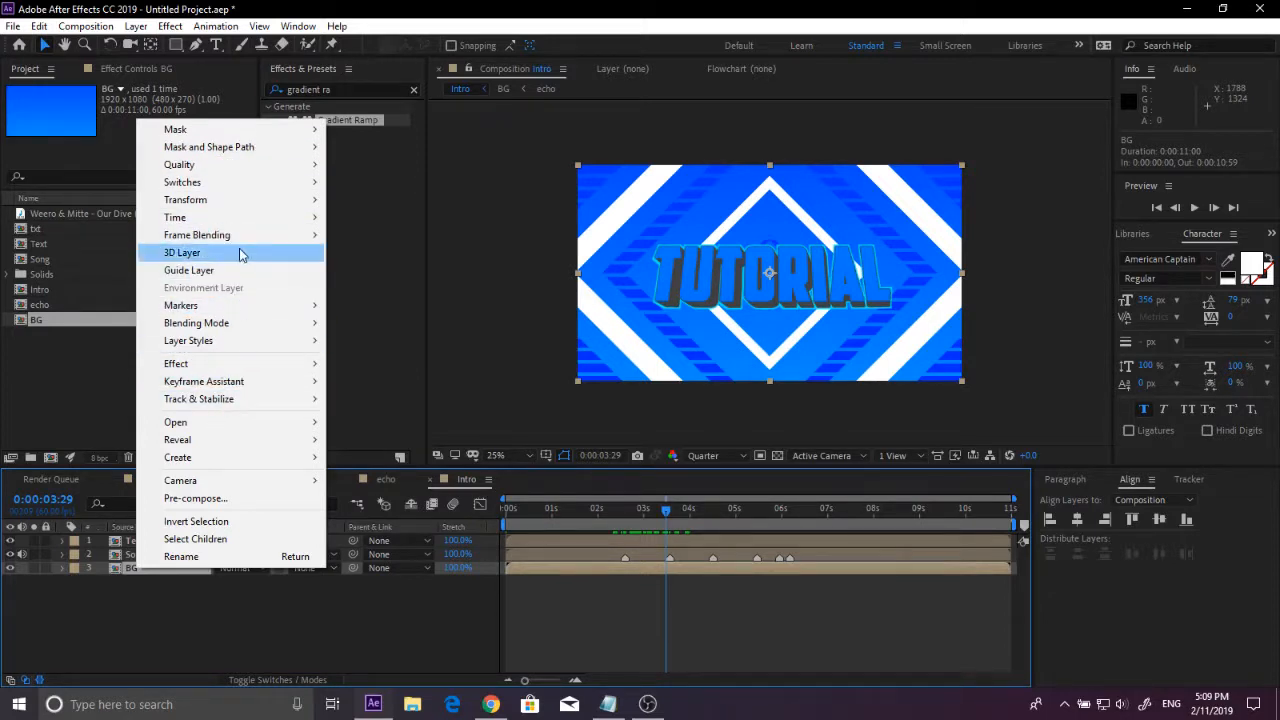
{"action": "mouse_move", "coordinate": [240, 218]}
{"action": "left_click", "coordinate": [400, 227]}
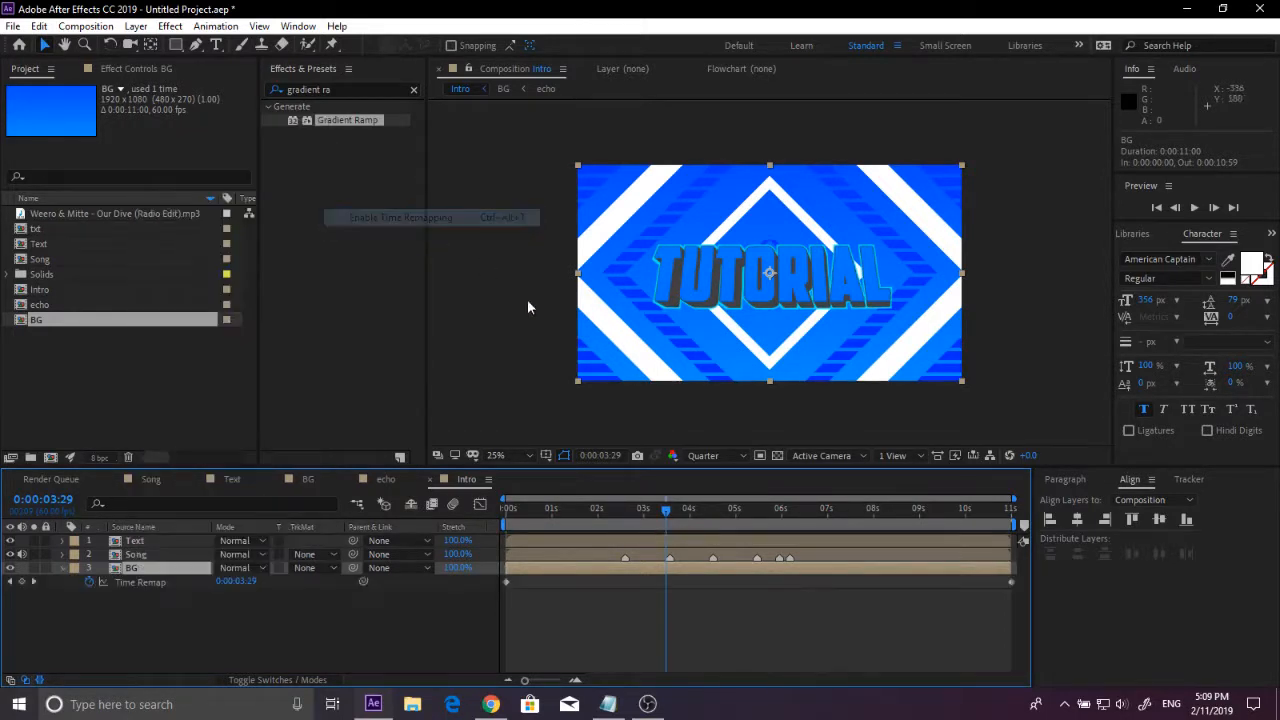
{"action": "key", "text": "h"}
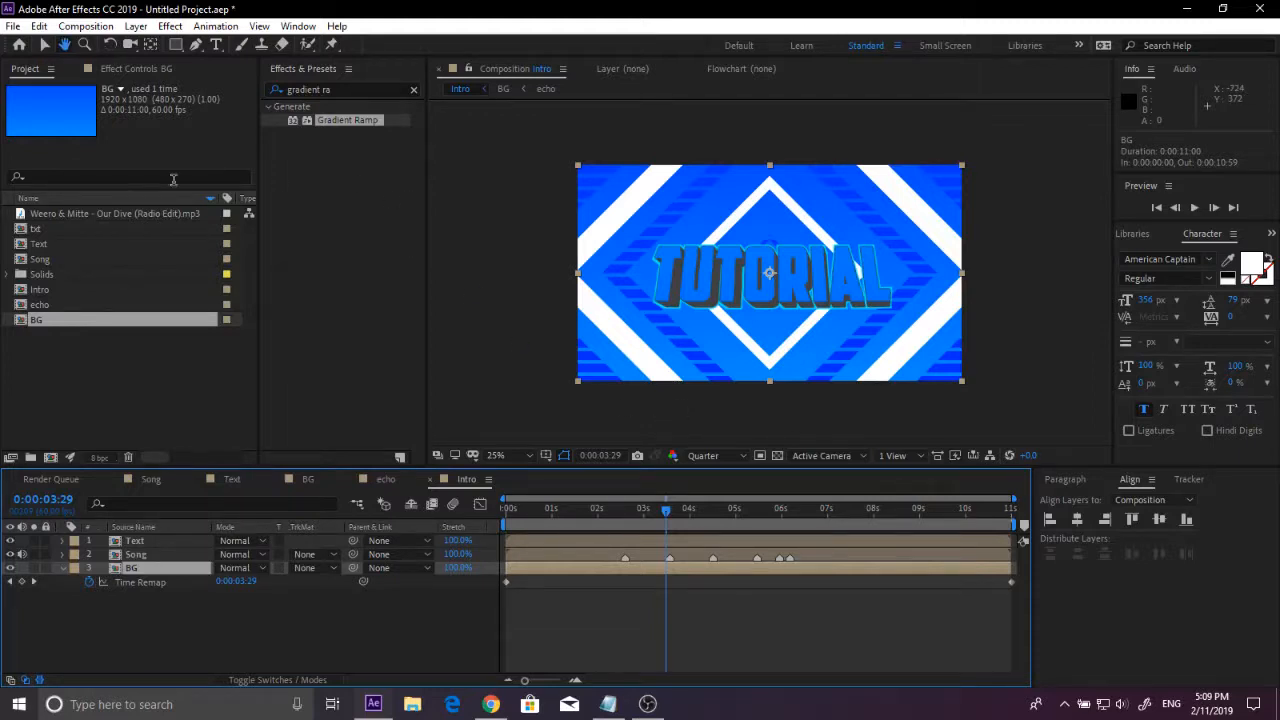
{"action": "left_click", "coordinate": [44, 46]}
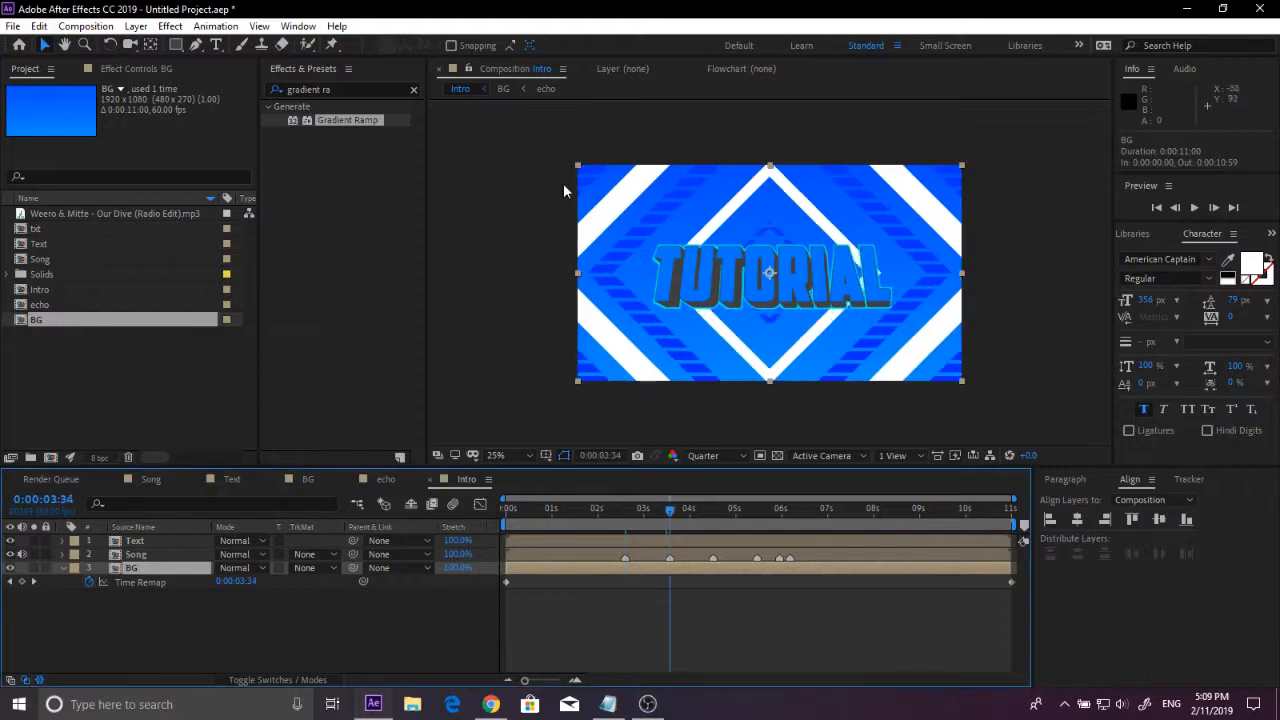
Step: Add a Time Remap keyframe to BG at each Song beat marker, from 0:00:02:36 through 0:00:06:11
{"action": "key", "text": "space"}
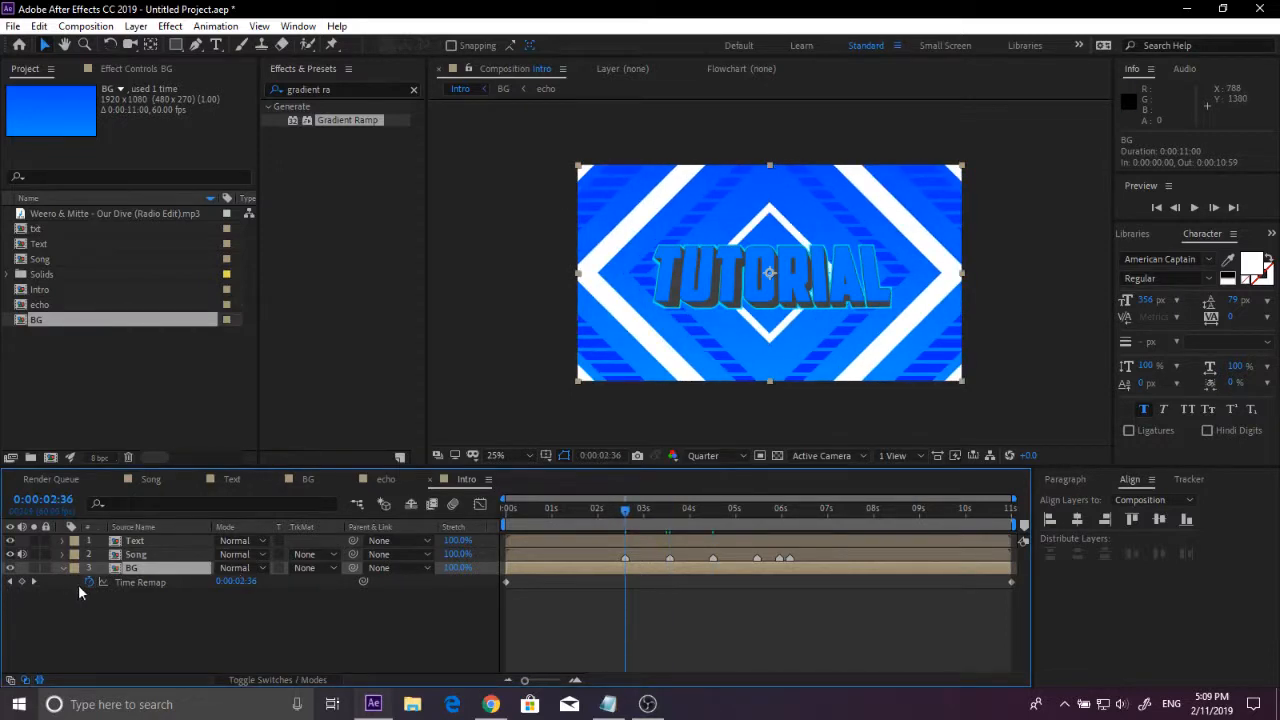
{"action": "left_click", "coordinate": [23, 582]}
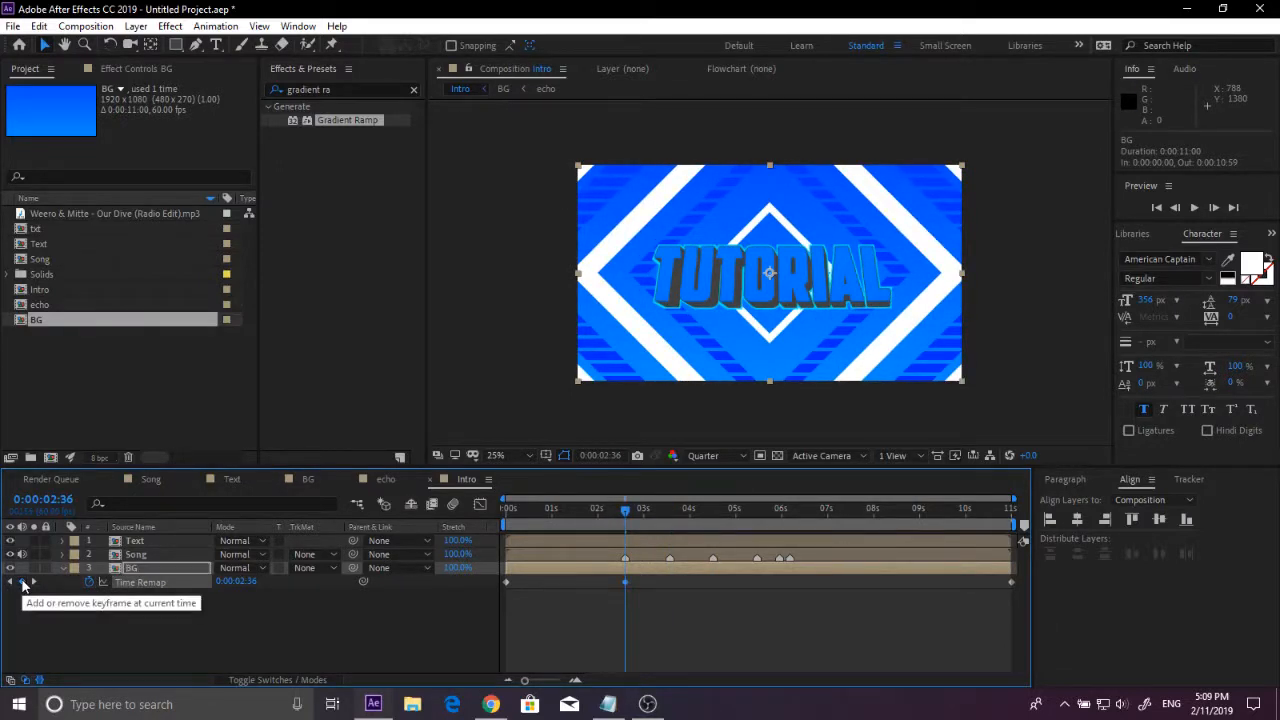
{"action": "key", "text": "k"}
{"action": "left_click", "coordinate": [23, 582]}
{"action": "key", "text": "k"}
{"action": "left_click", "coordinate": [23, 582]}
{"action": "key", "text": "k"}
{"action": "left_click", "coordinate": [23, 582]}
{"action": "key", "text": "k"}
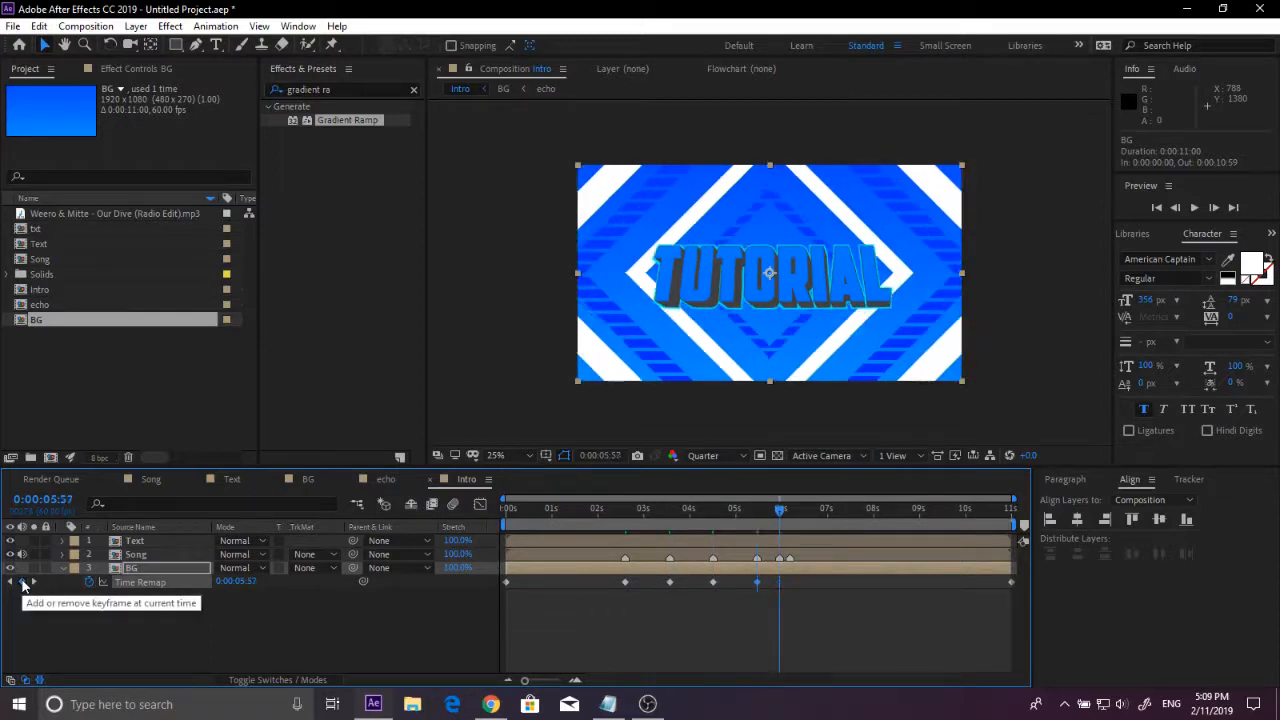
{"action": "key", "text": "k"}
{"action": "left_click", "coordinate": [23, 582]}
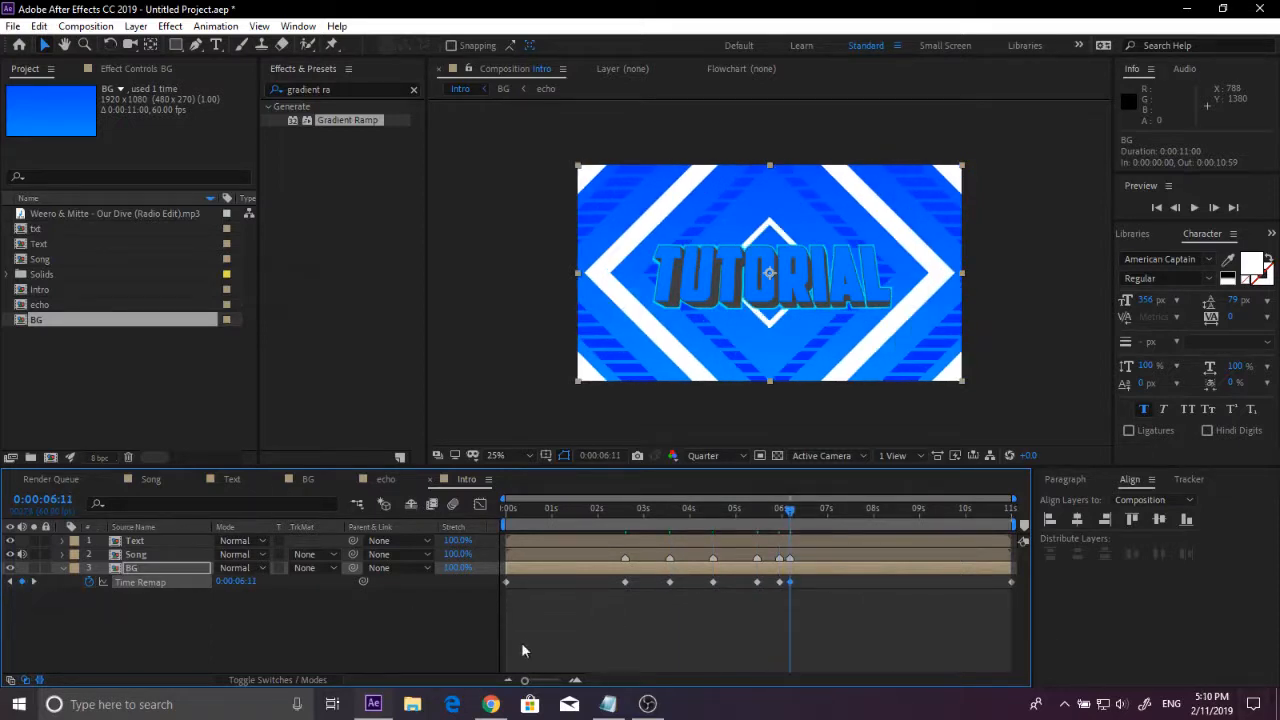
Step: Apply Easy Ease to all of BG's Time Remap keyframes and display their curve in the graph editor
{"action": "left_click_drag", "start_coordinate": [521, 645], "coordinate": [1101, 585]}
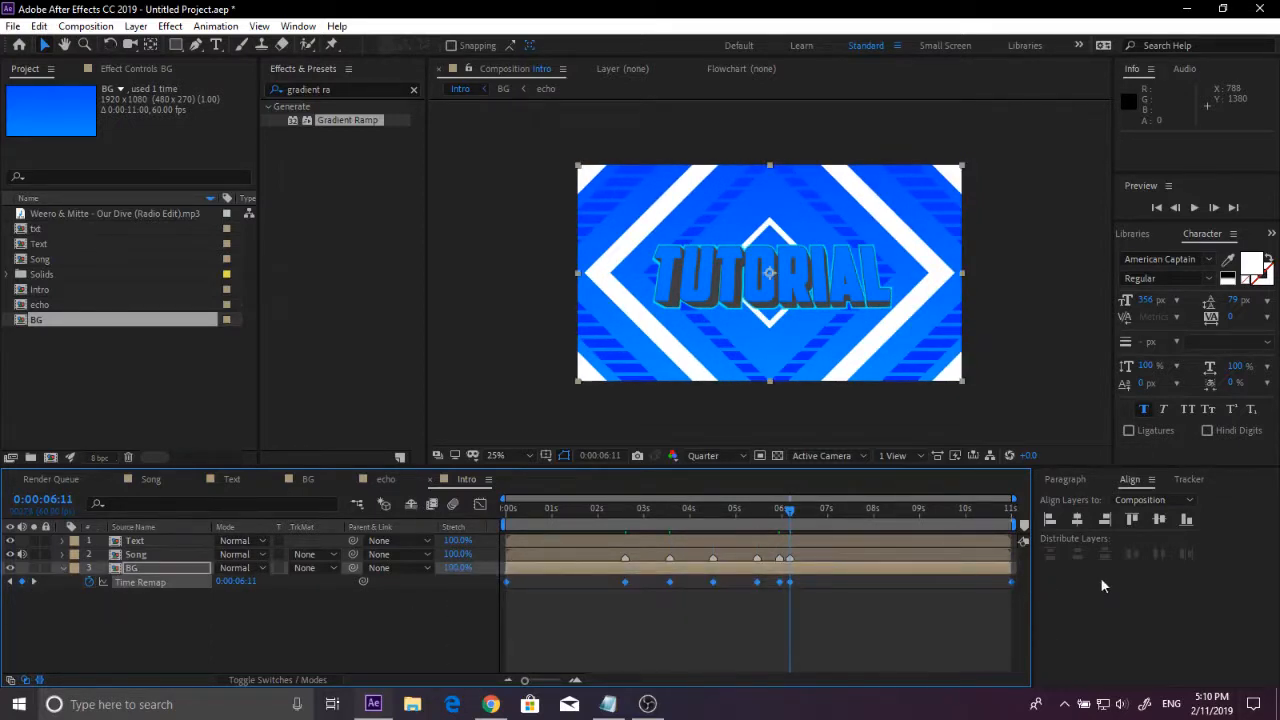
{"action": "key", "text": "F9"}
{"action": "left_click", "coordinate": [480, 505]}
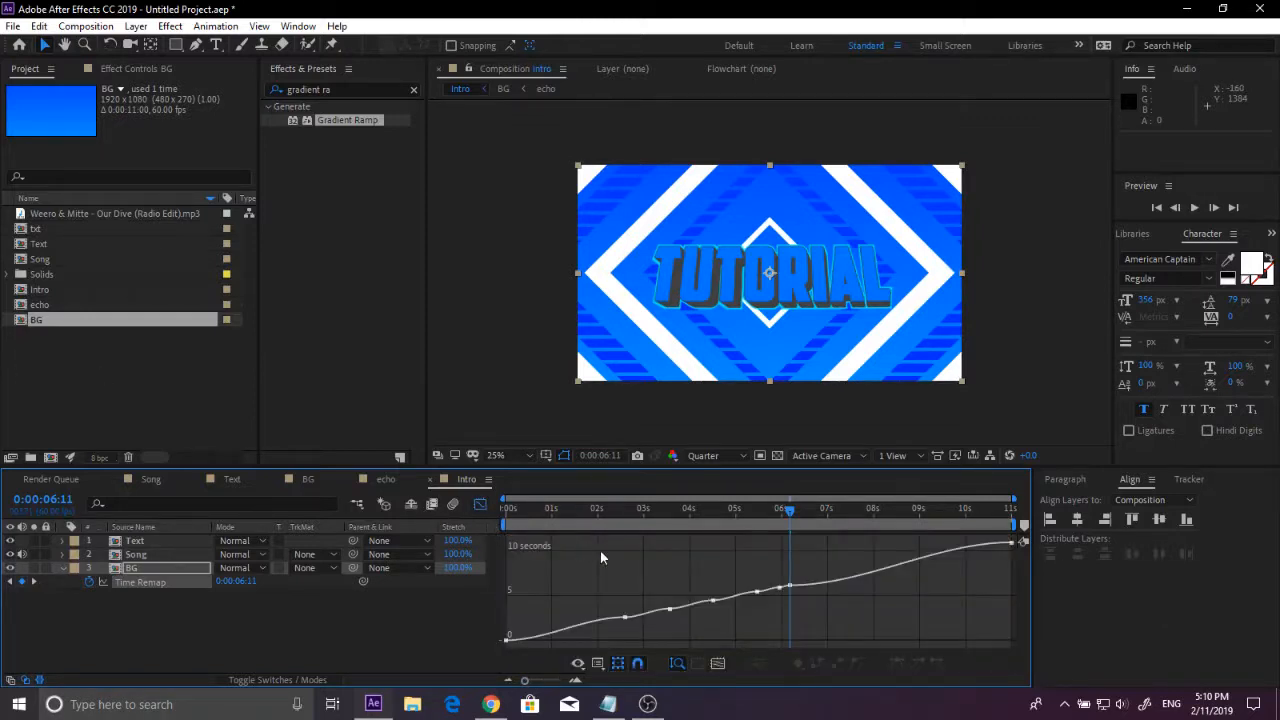
{"action": "right_click", "coordinate": [639, 563]}
{"action": "left_click", "coordinate": [700, 404]}
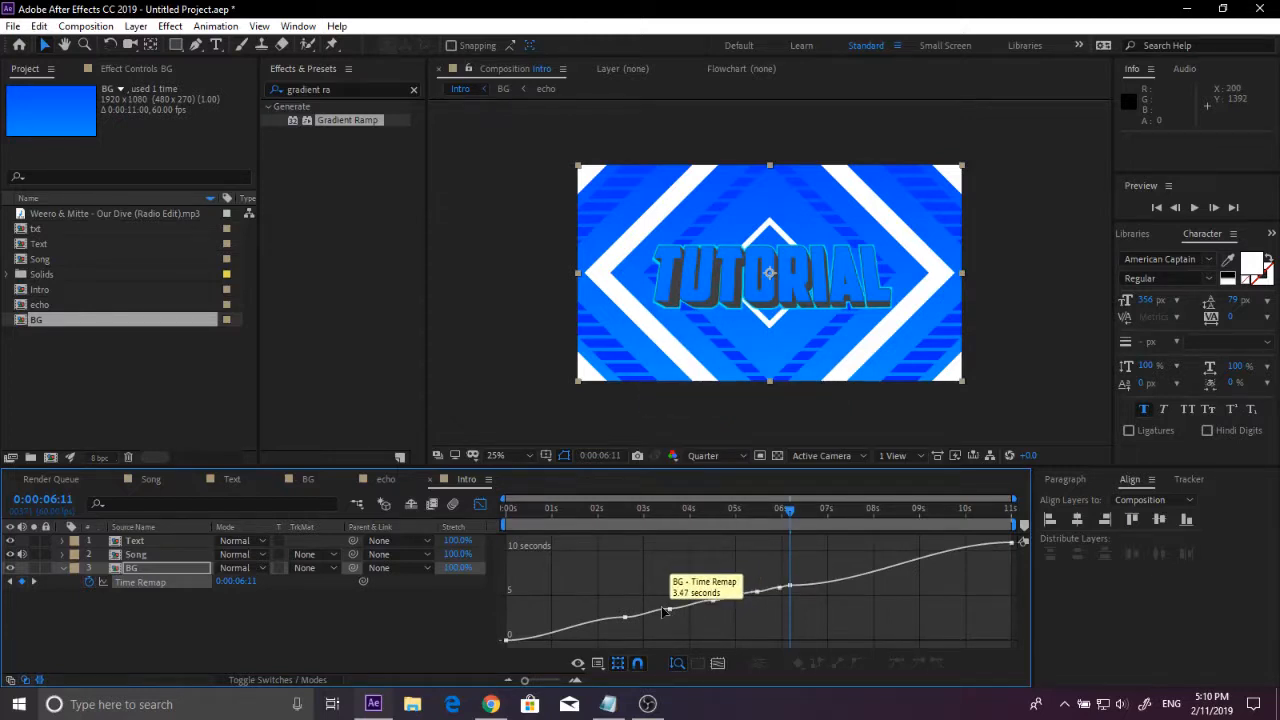
Step: Steepen the handles of the six beat keyframes together so the time remap curve rises sharply at each beat and flattens between them
{"action": "key", "text": "grave"}
{"action": "left_click_drag", "start_coordinate": [977, 272], "coordinate": [675, 561]}
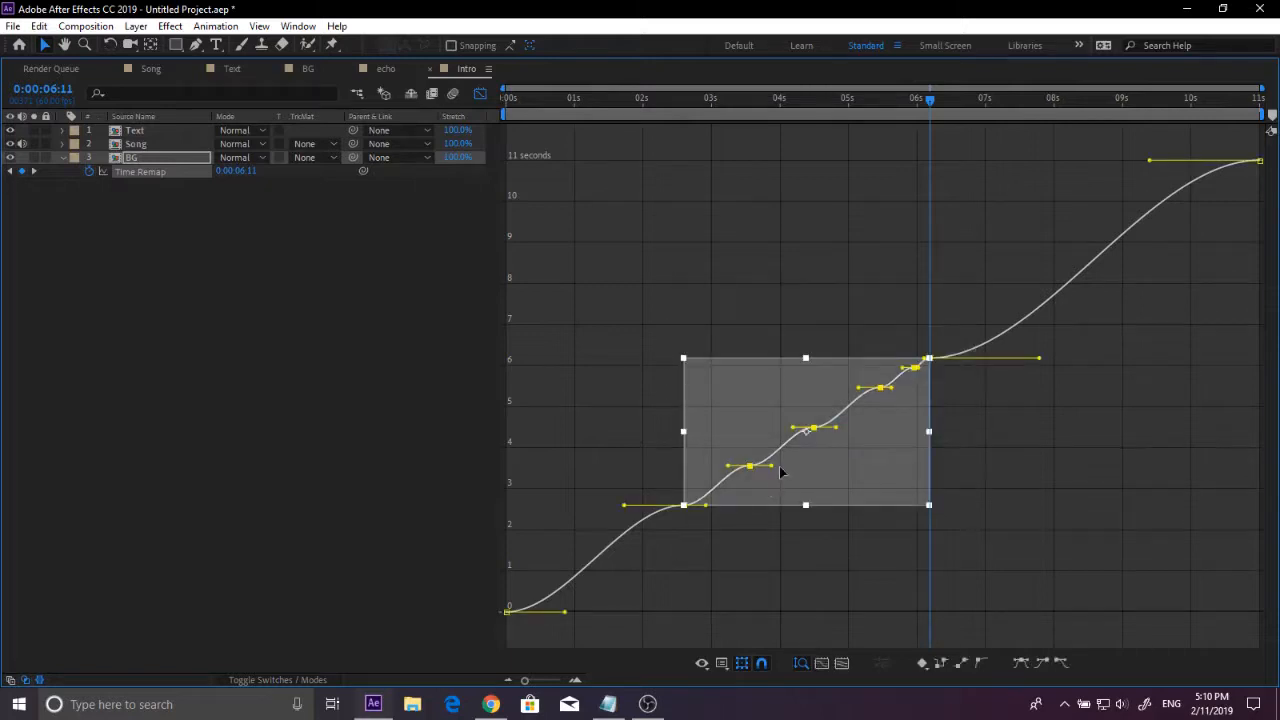
{"action": "left_click_drag", "start_coordinate": [770, 472], "coordinate": [814, 477]}
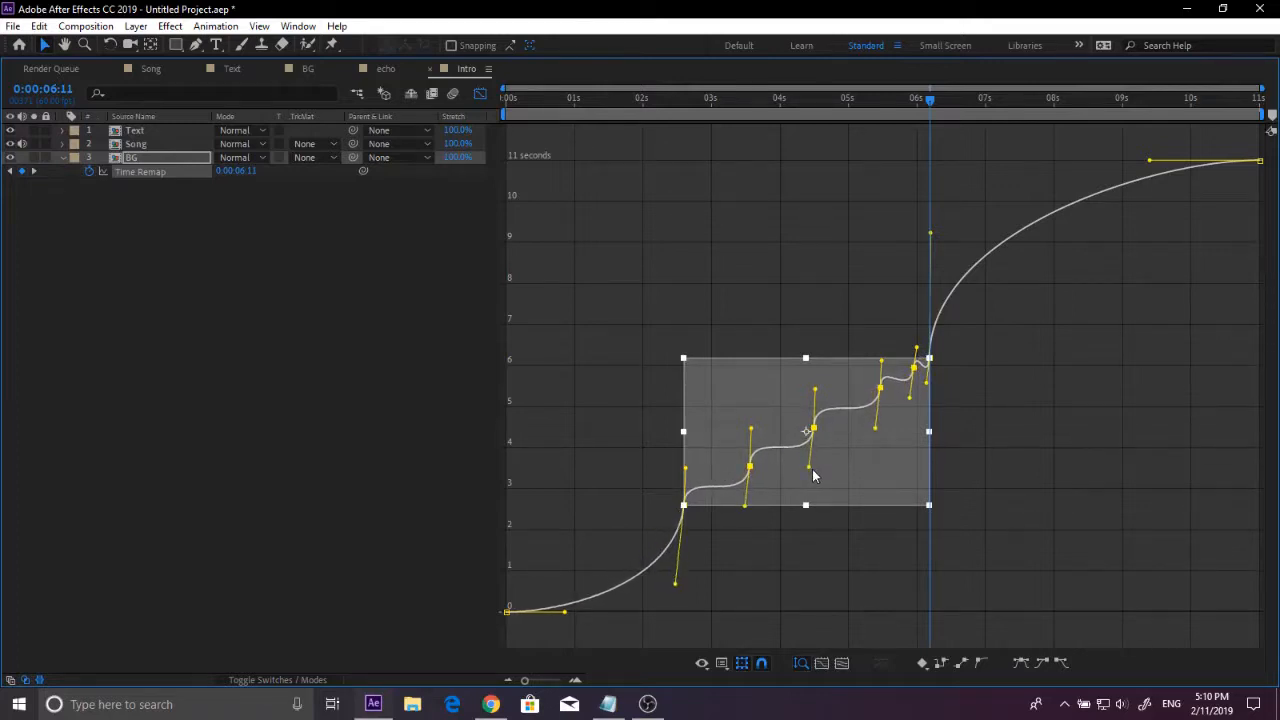
{"action": "left_click", "coordinate": [1039, 436]}
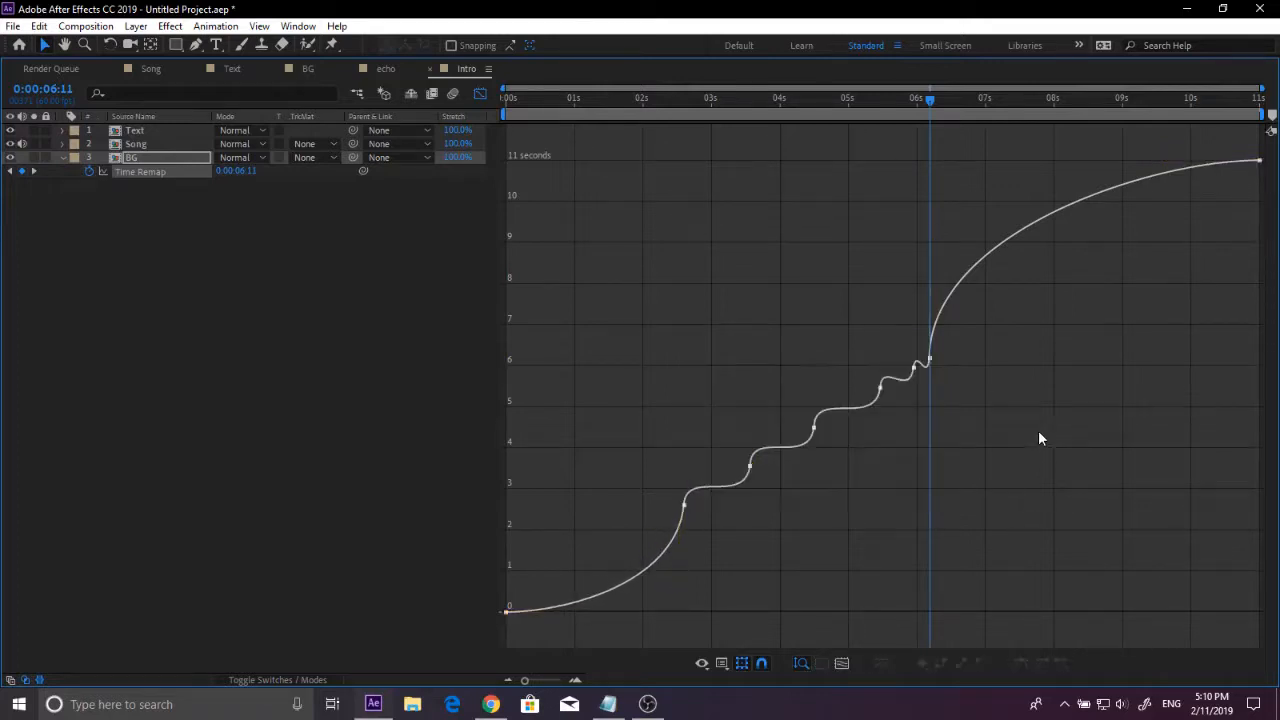
Step: Straighten the last time remap segment, from 0:00:06:11 to the end, by aligning both of its handles along the line
{"action": "left_click", "coordinate": [952, 287]}
{"action": "left_click_drag", "start_coordinate": [931, 235], "coordinate": [1094, 259]}
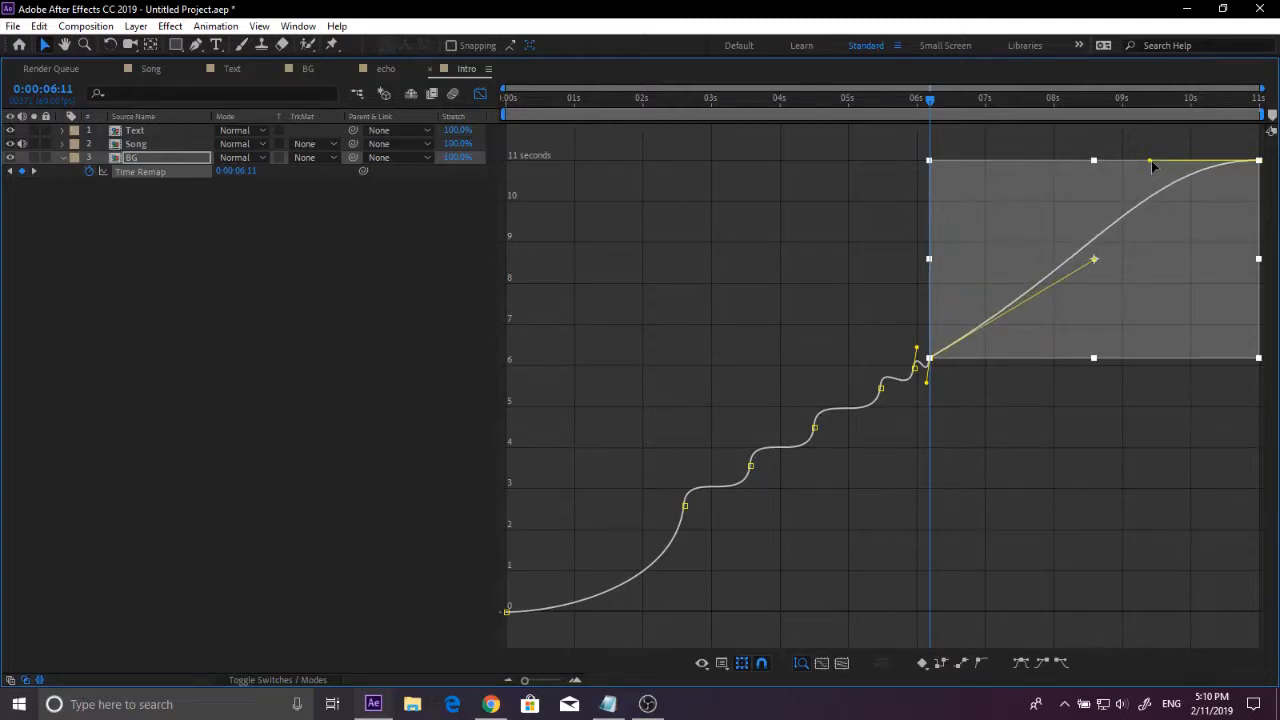
{"action": "left_click_drag", "start_coordinate": [1152, 163], "coordinate": [1167, 223]}
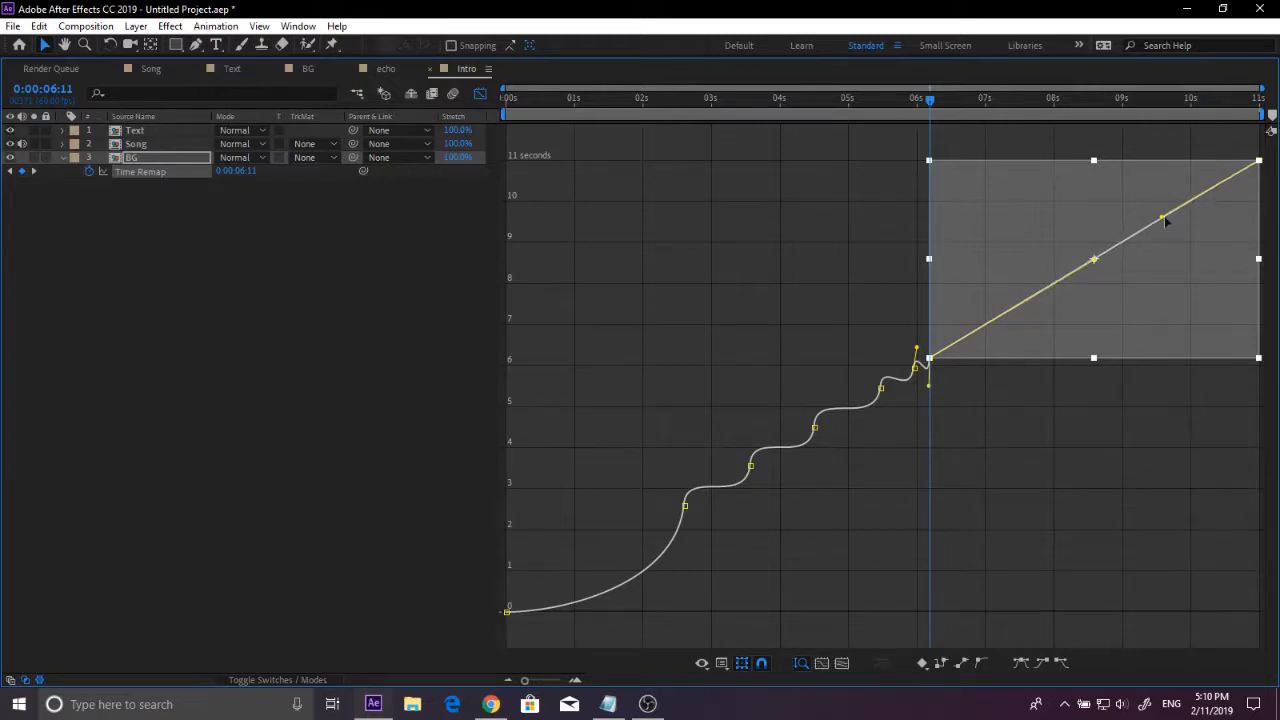
Step: Straighten the first time remap segment, from the start to the first beat keyframe, and return to the normal layer timeline
{"action": "left_click", "coordinate": [651, 576]}
{"action": "left_click", "coordinate": [674, 557]}
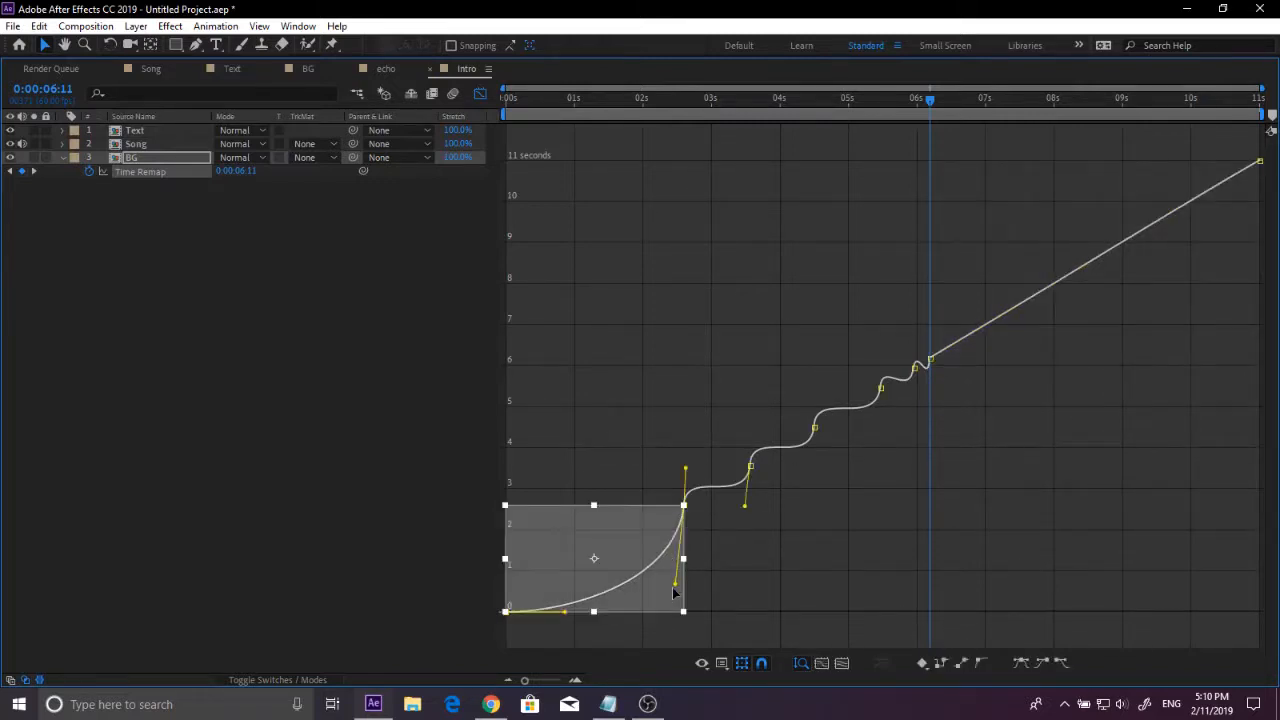
{"action": "left_click_drag", "start_coordinate": [674, 593], "coordinate": [594, 562]}
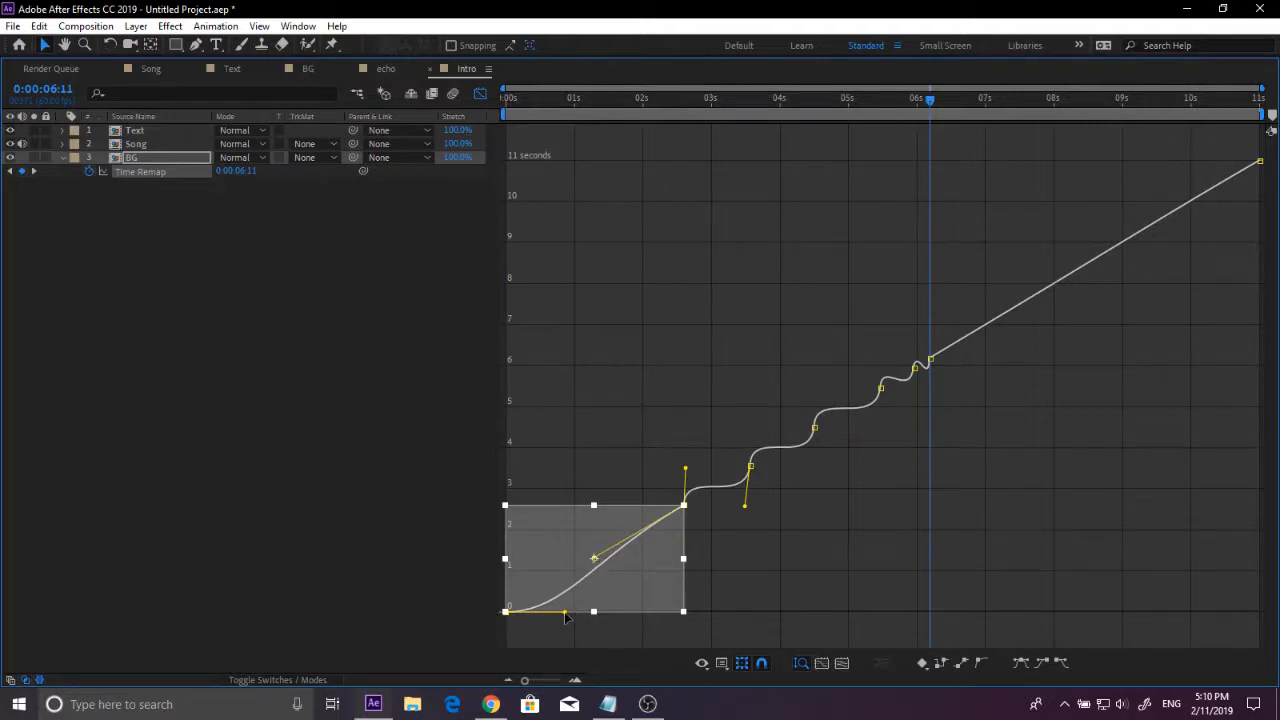
{"action": "left_click_drag", "start_coordinate": [565, 617], "coordinate": [566, 580]}
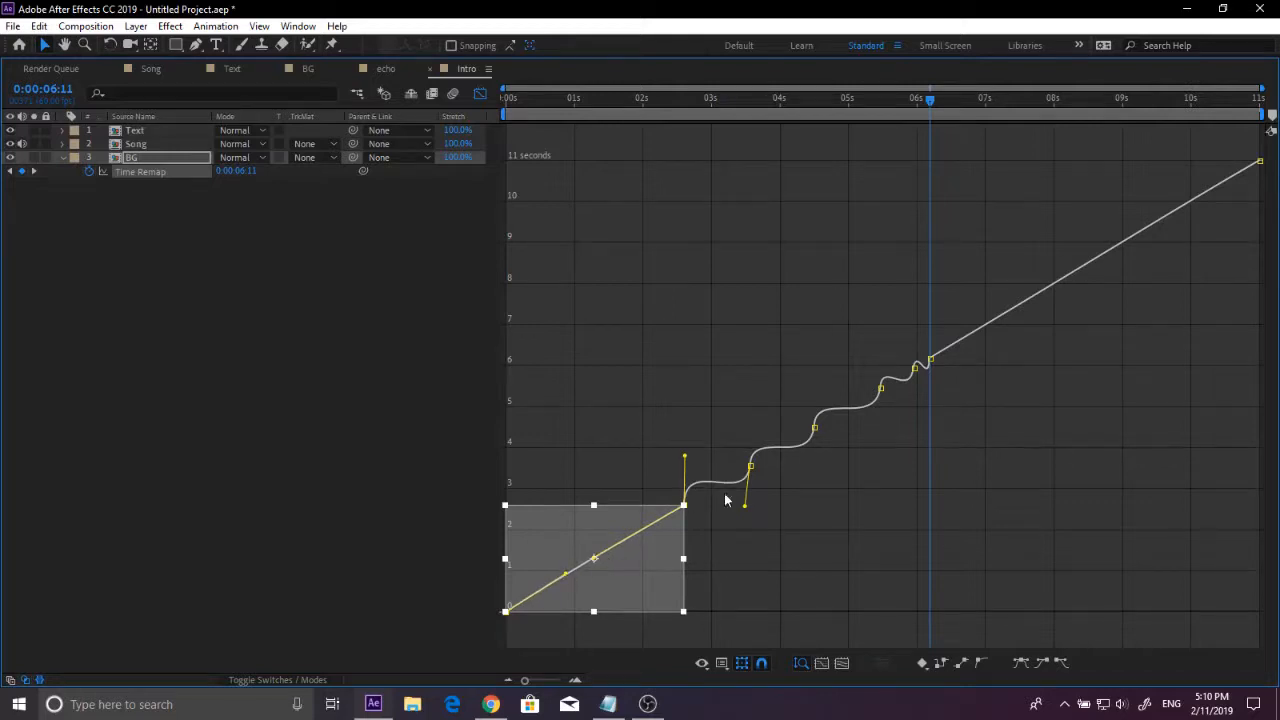
{"action": "left_click", "coordinate": [1143, 398]}
{"action": "left_click", "coordinate": [481, 94]}
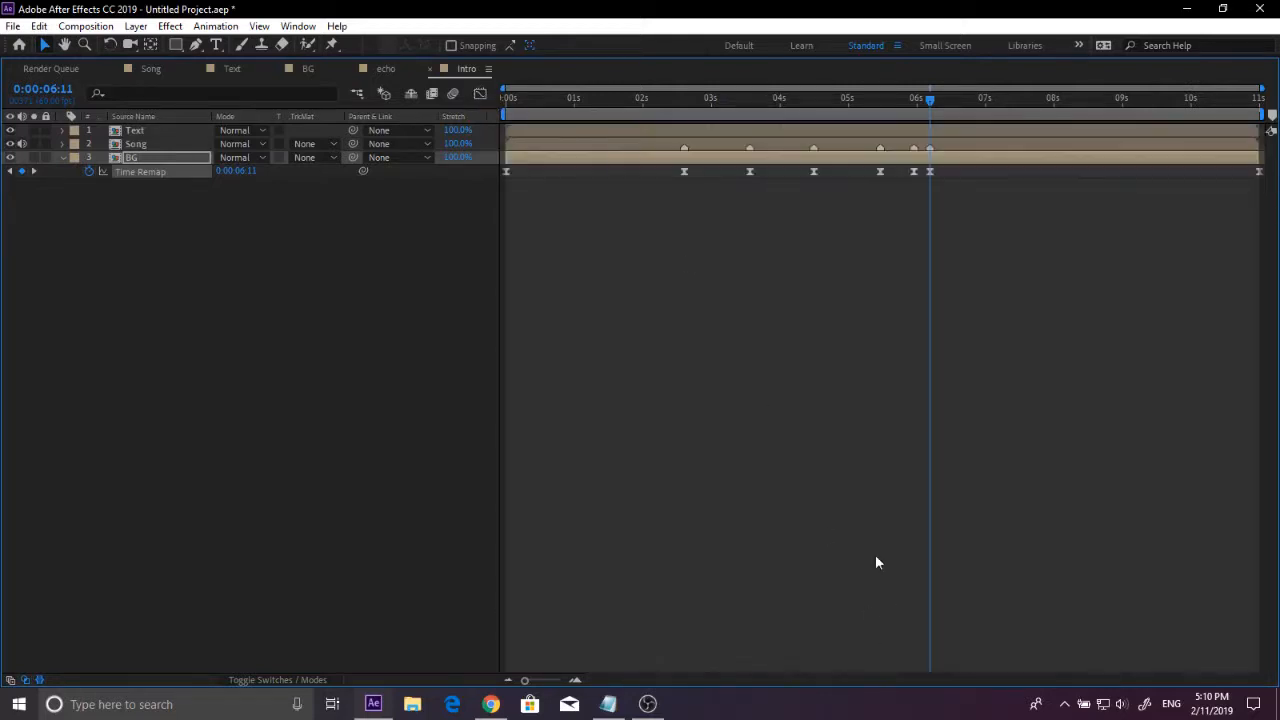
{"action": "key", "text": "grave"}
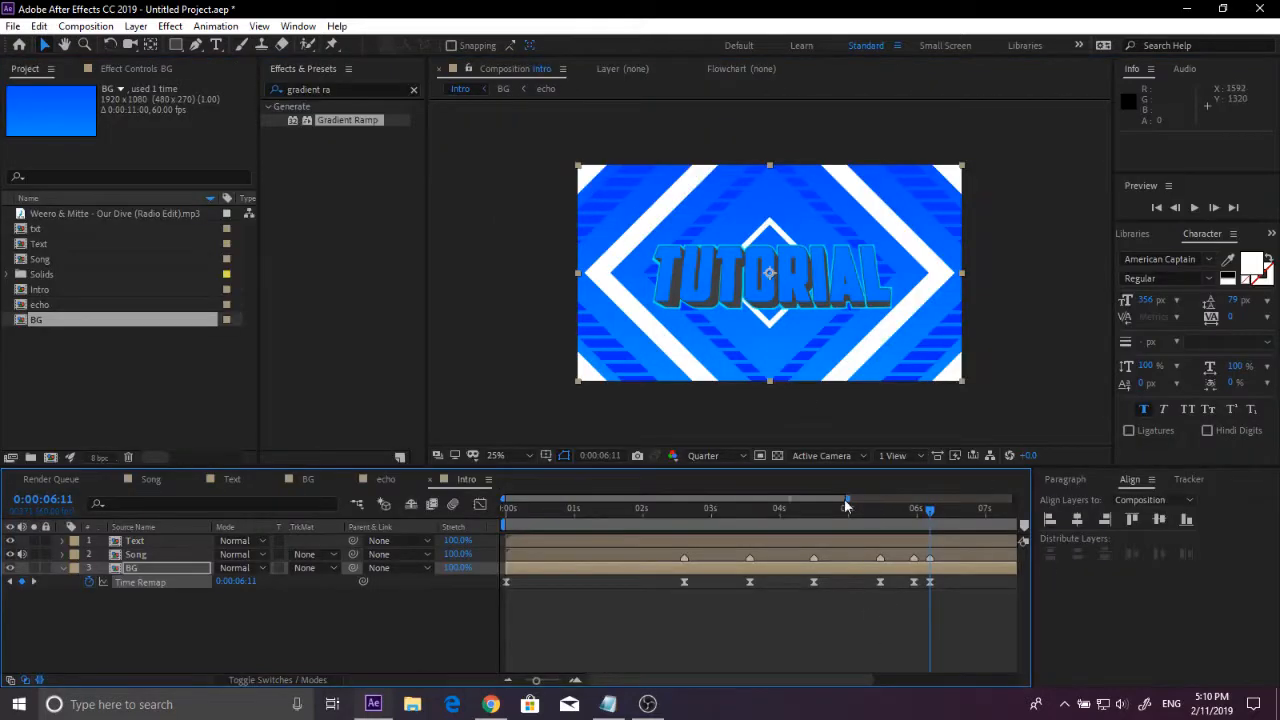
Step: Fit the full 11 seconds in the timeline, scrub through Intro and preview the remapped background from 0:00:02:05
{"action": "left_click_drag", "start_coordinate": [708, 512], "coordinate": [639, 515]}
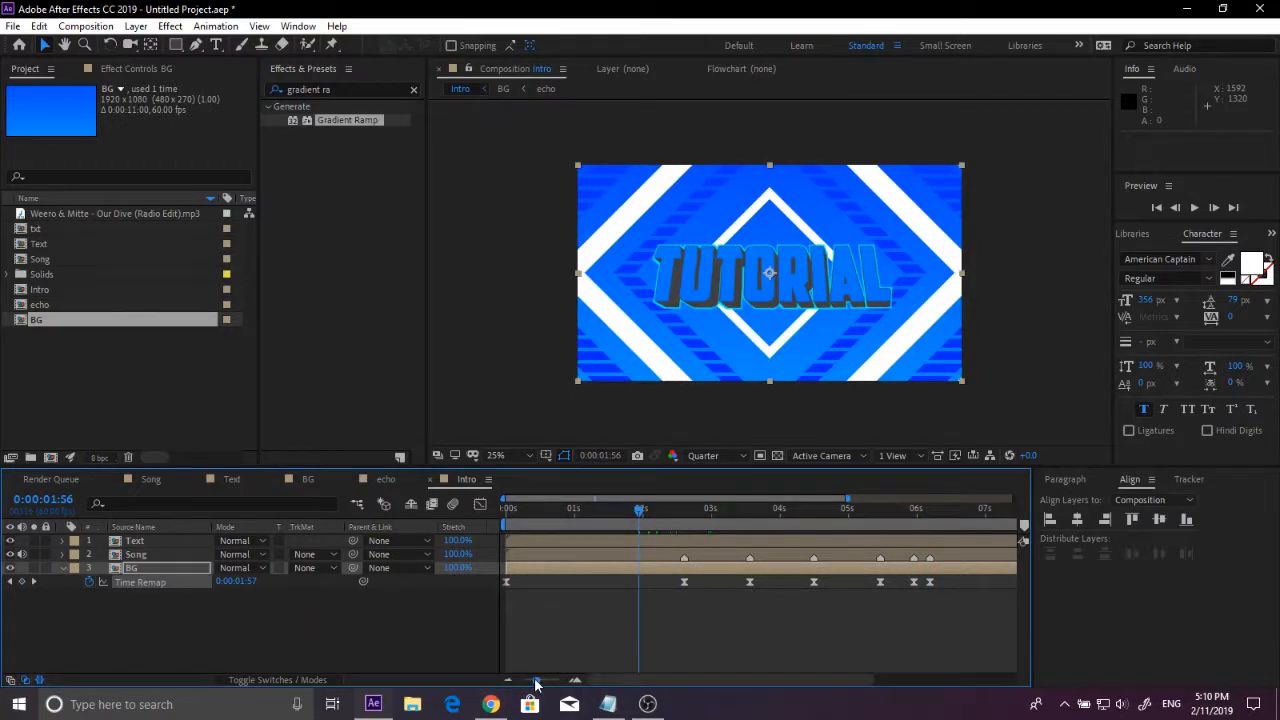
{"action": "left_click_drag", "start_coordinate": [536, 681], "coordinate": [500, 681]}
{"action": "left_click", "coordinate": [728, 606]}
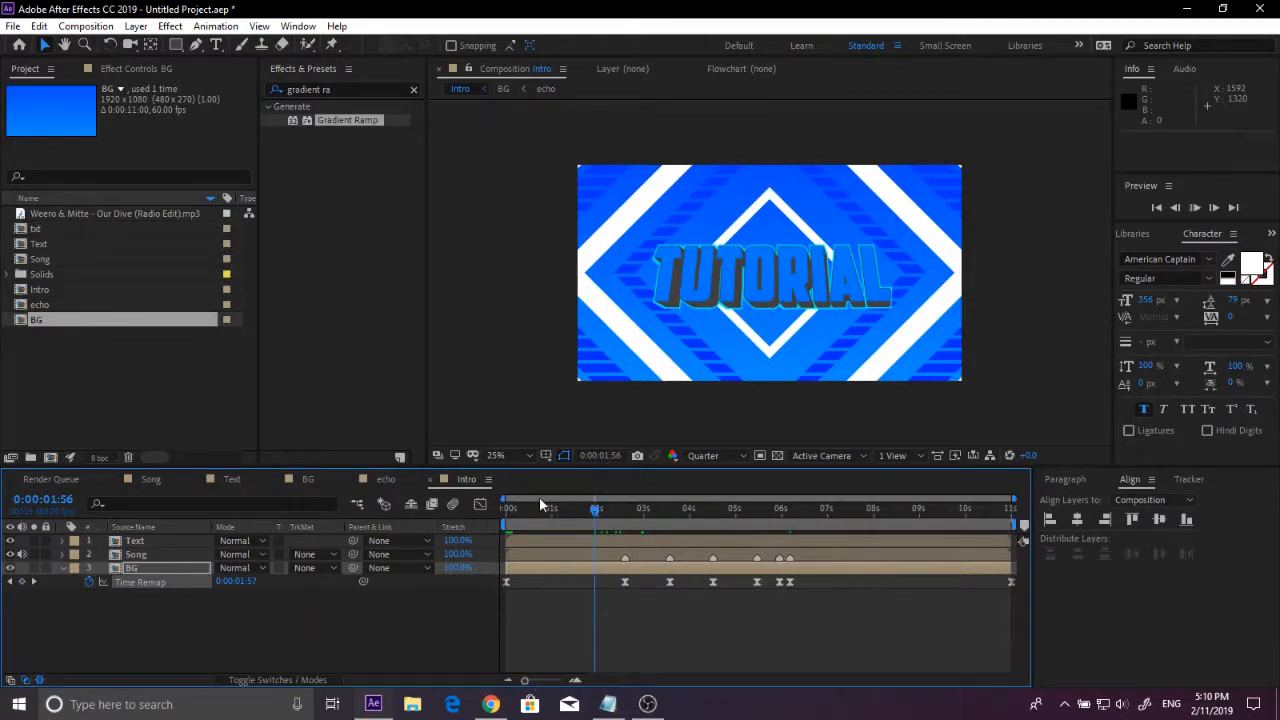
{"action": "left_click_drag", "start_coordinate": [539, 505], "coordinate": [938, 520]}
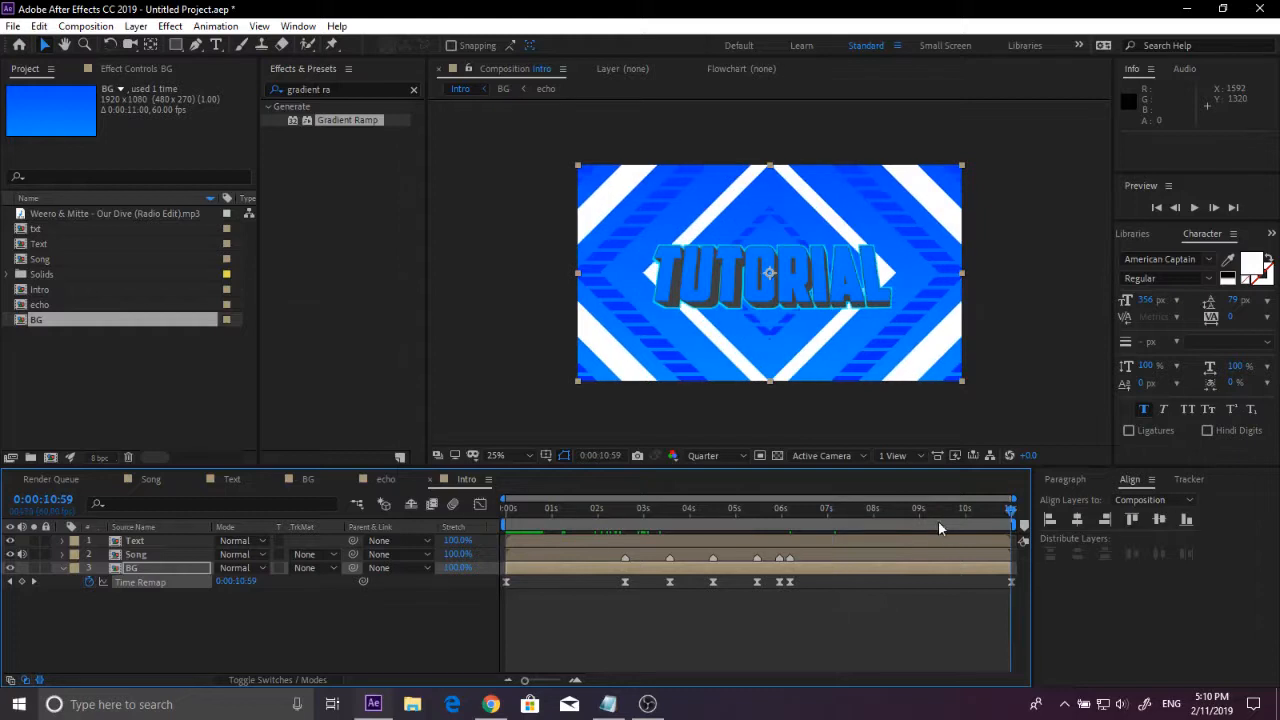
{"action": "left_click", "coordinate": [601, 508]}
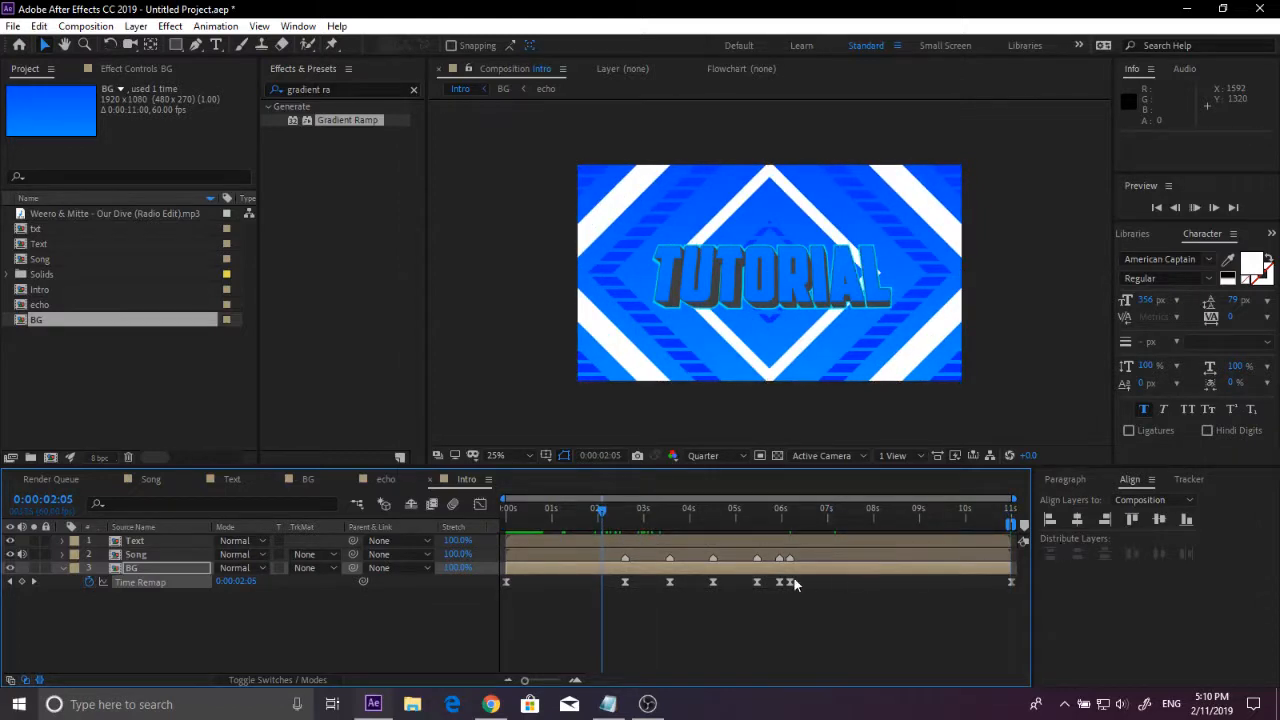
{"action": "key", "text": "space"}
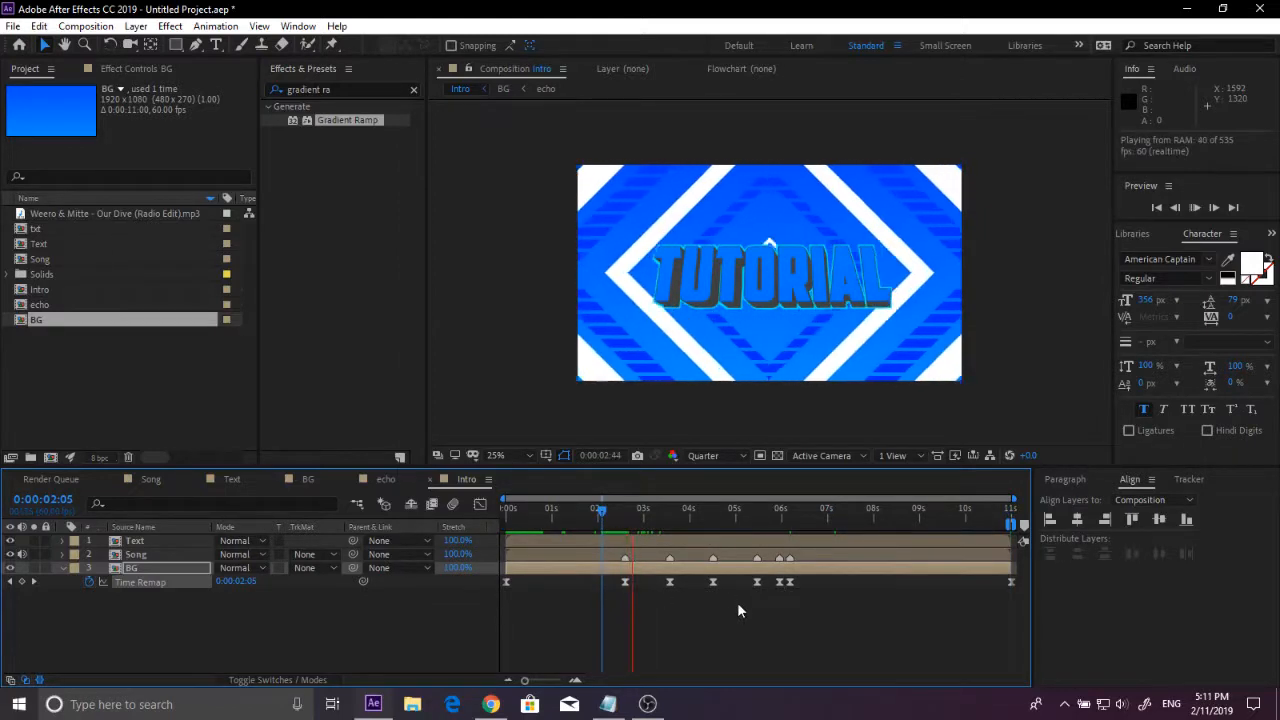
{"action": "key", "text": "space"}
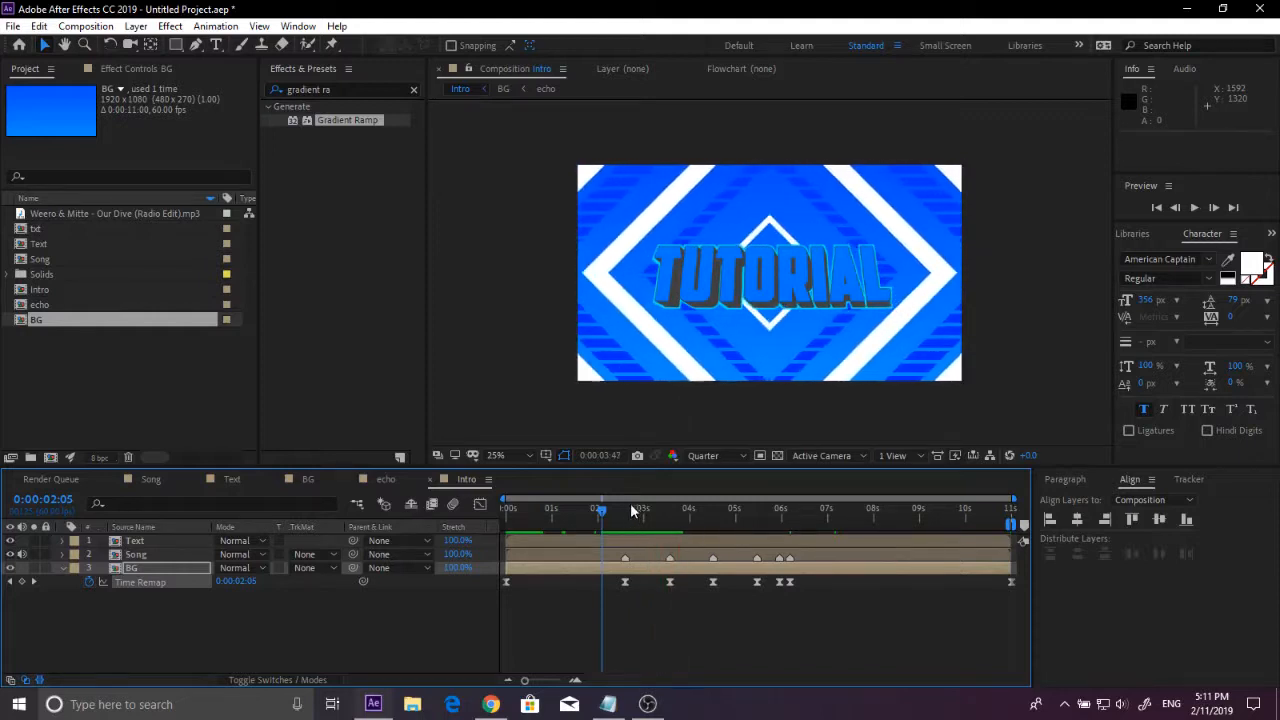
Step: Move the current time to 0:00:02:28 and set the preview's frame skip to 1
{"action": "left_click", "coordinate": [621, 508]}
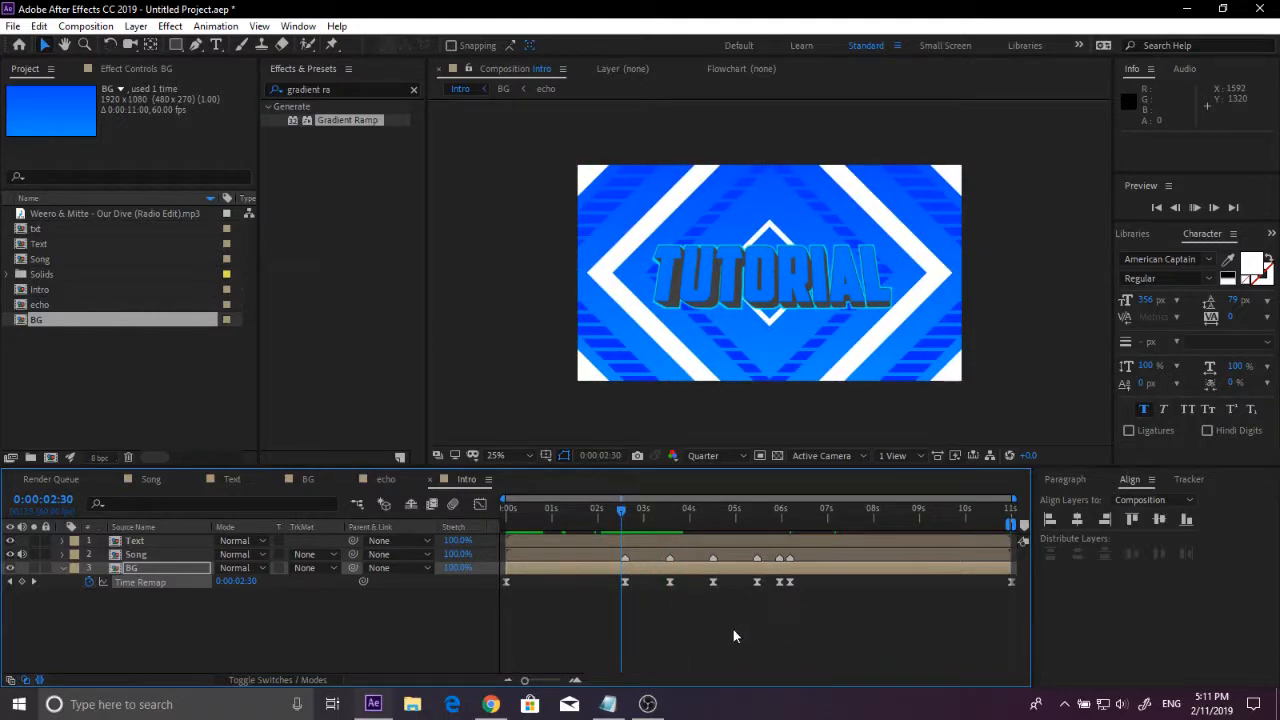
{"action": "left_click_drag", "start_coordinate": [621, 533], "coordinate": [619, 533]}
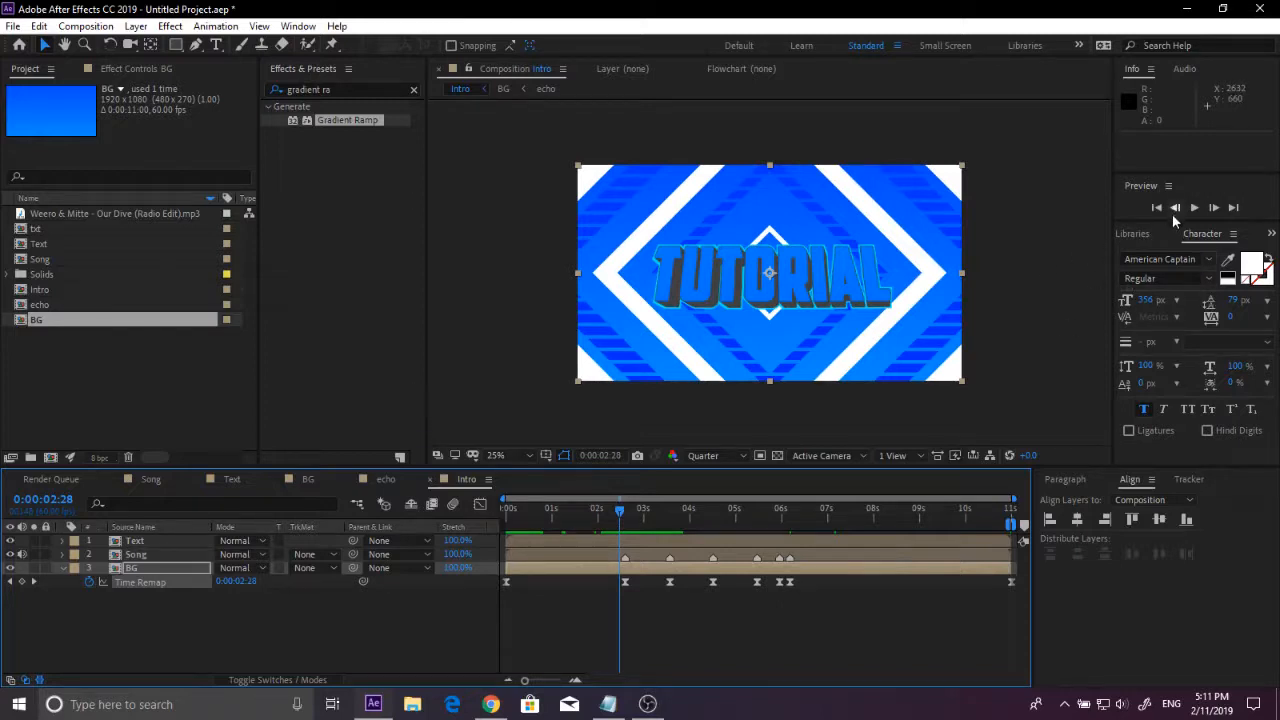
{"action": "left_click_drag", "start_coordinate": [1176, 225], "coordinate": [1166, 432]}
{"action": "left_click", "coordinate": [1205, 382]}
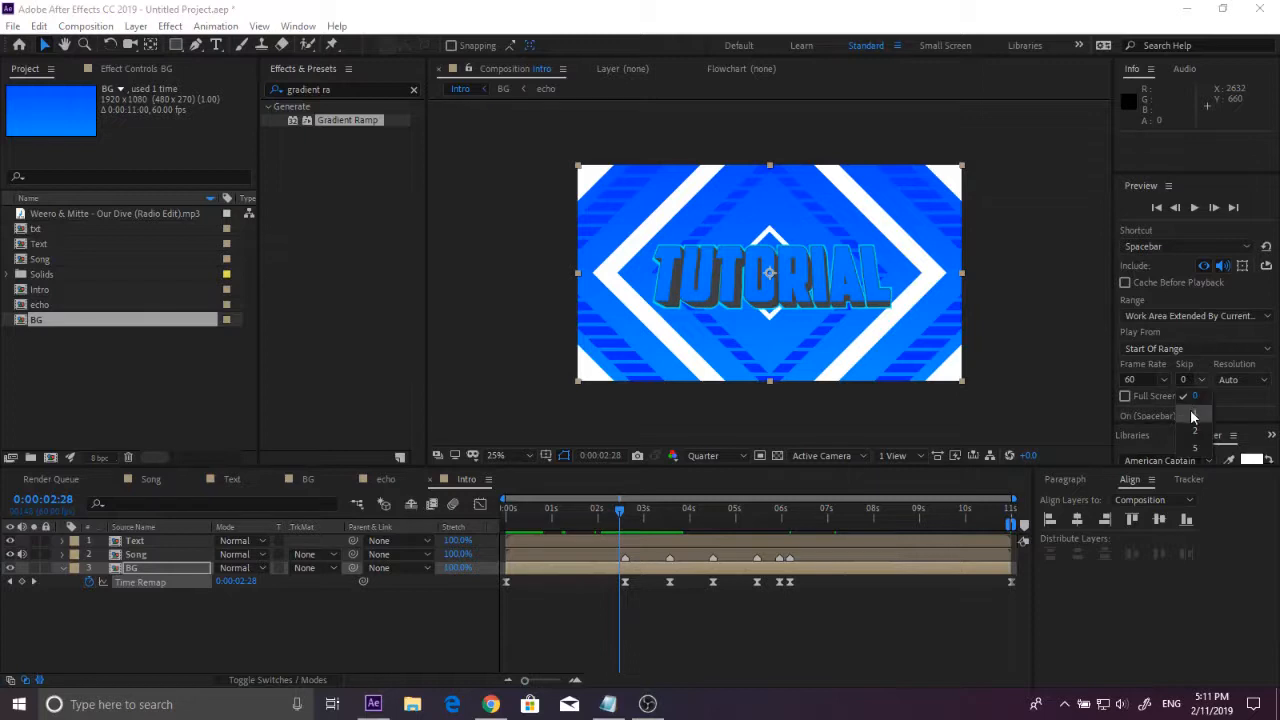
{"action": "left_click", "coordinate": [1191, 411]}
{"action": "left_click_drag", "start_coordinate": [1160, 424], "coordinate": [1166, 236]}
Step: Preview Intro from 0:00:02:28 with the song, and scrub back to 0:00:02:23
{"action": "left_click", "coordinate": [774, 545]}
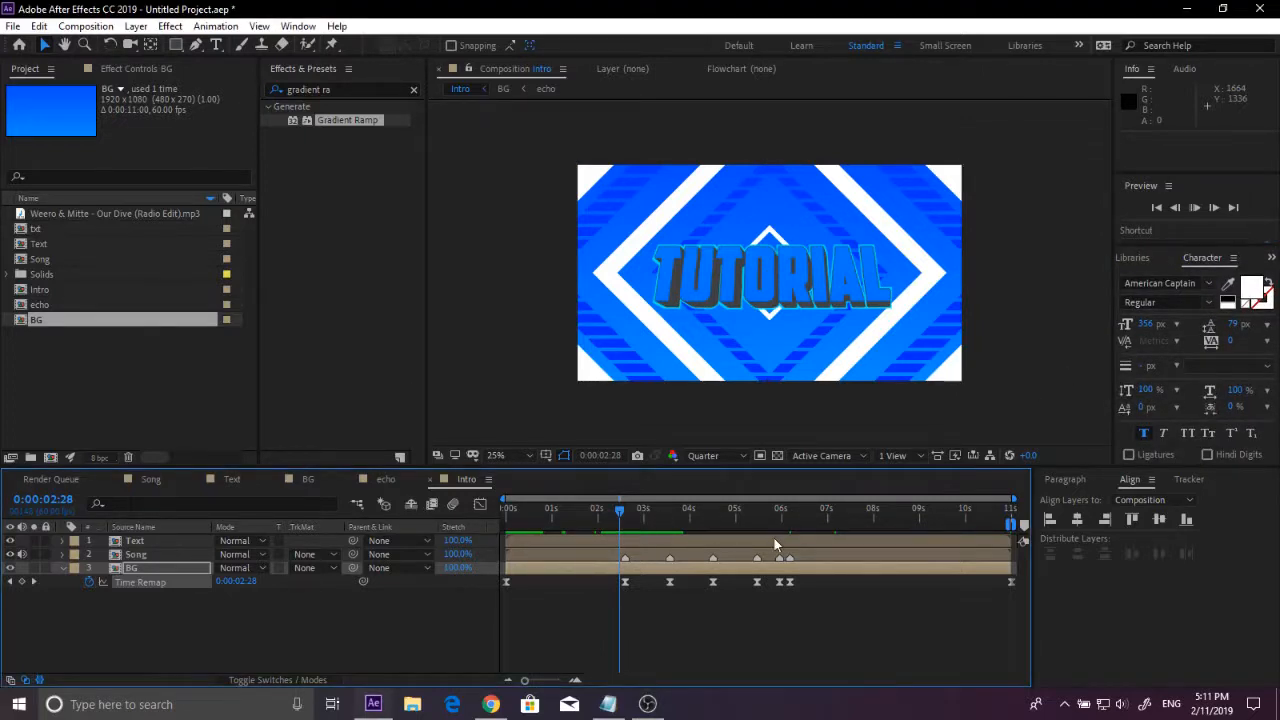
{"action": "key", "text": "space"}
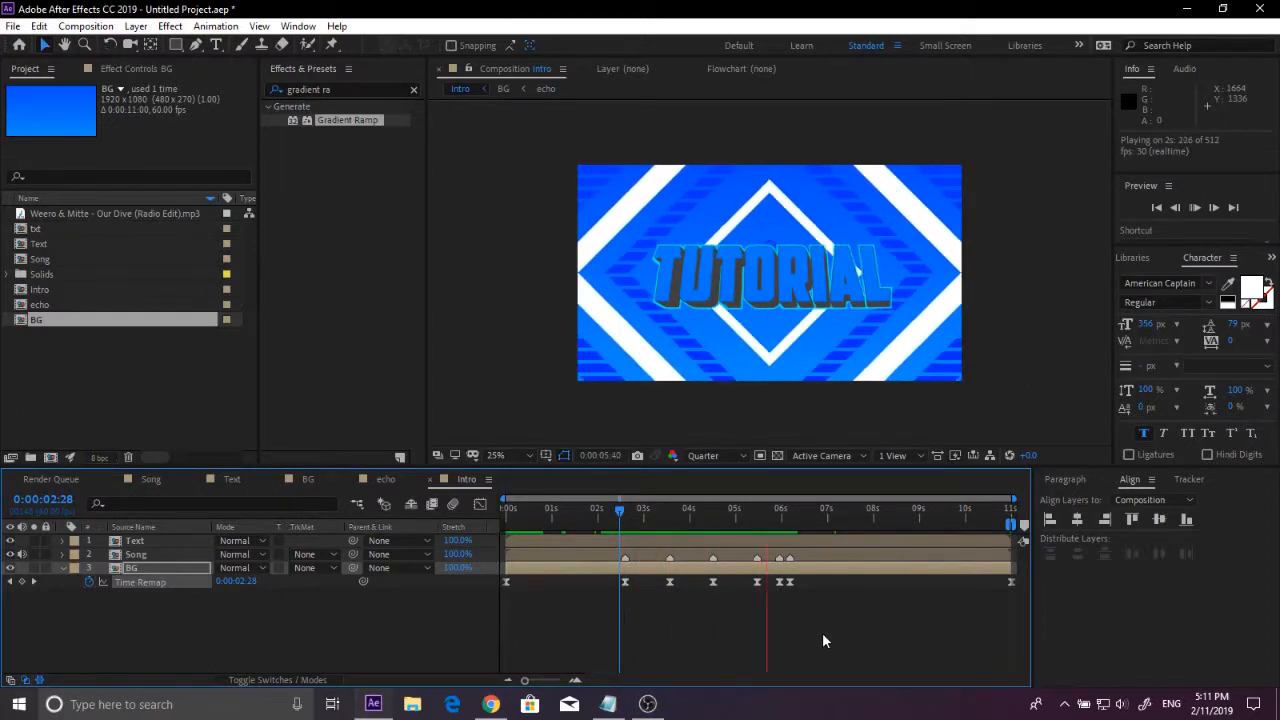
{"action": "left_click", "coordinate": [796, 519]}
{"action": "left_click_drag", "start_coordinate": [796, 519], "coordinate": [615, 520]}
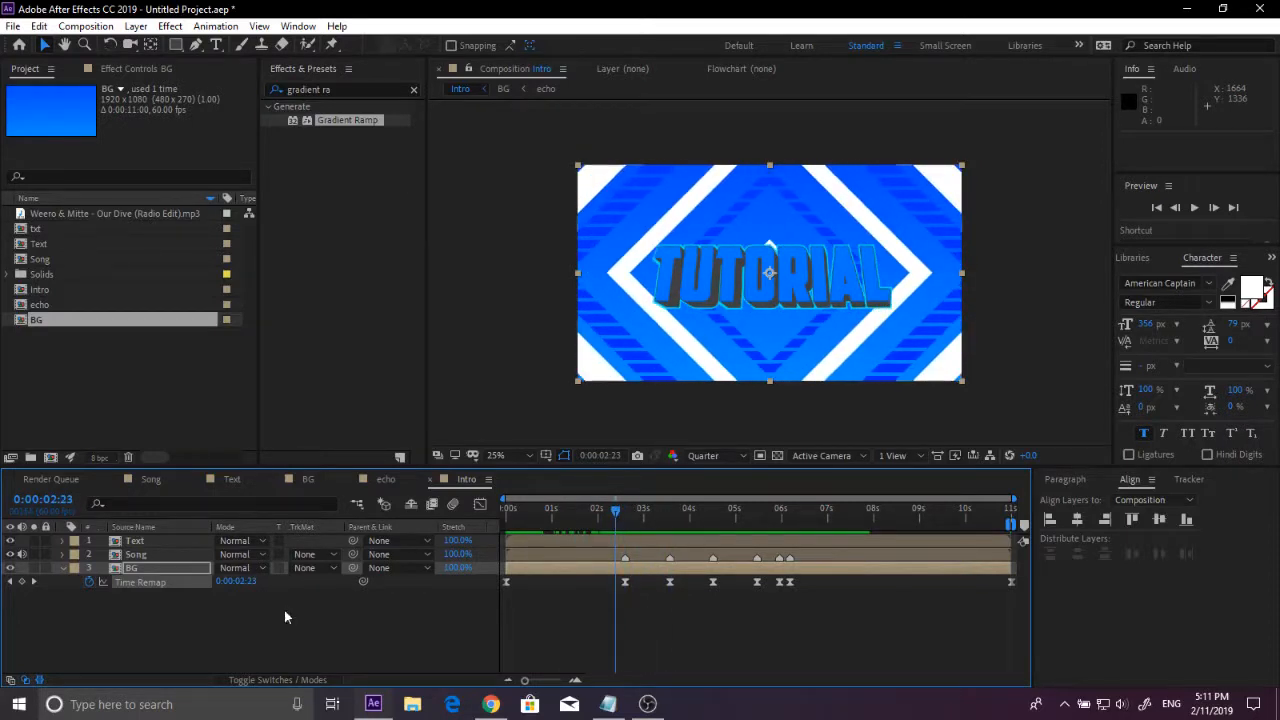
Step: Keyframe the Text layer's Scale at 0% at 0:00:02:23
{"action": "left_click", "coordinate": [150, 543]}
{"action": "key", "text": "s"}
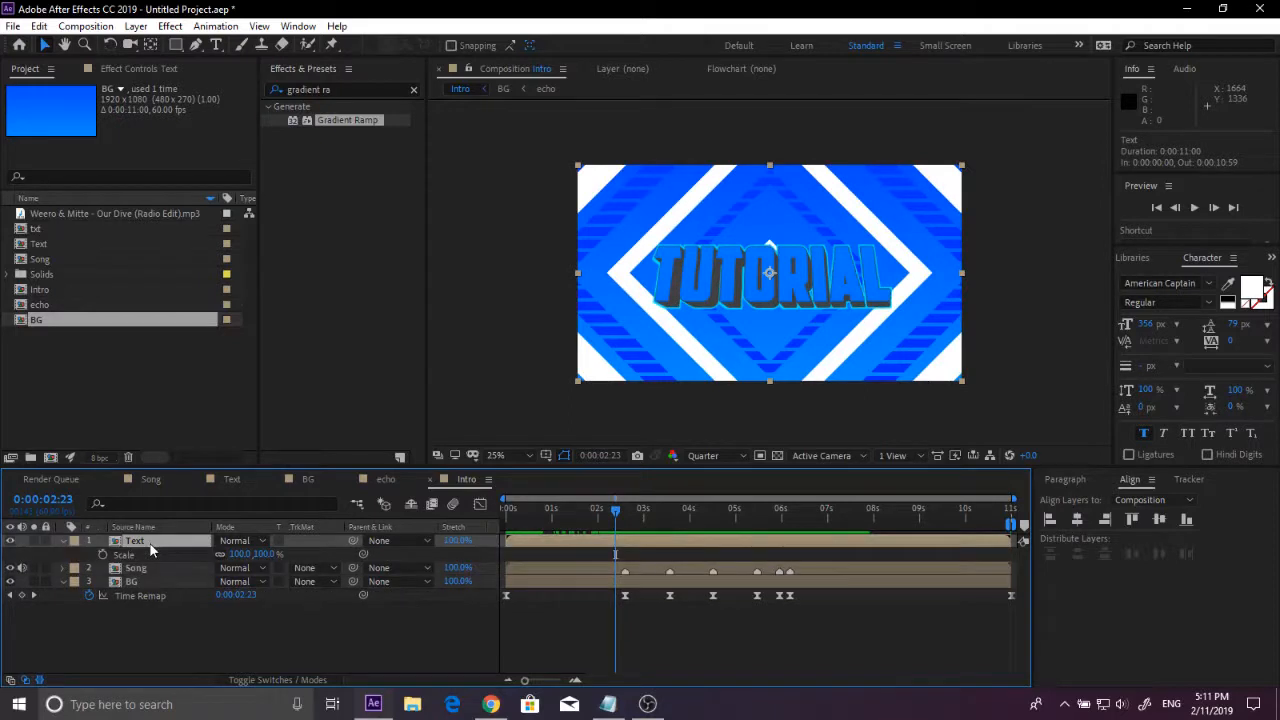
{"action": "left_click", "coordinate": [265, 554]}
{"action": "type", "text": "0"}
{"action": "key", "text": "Return"}
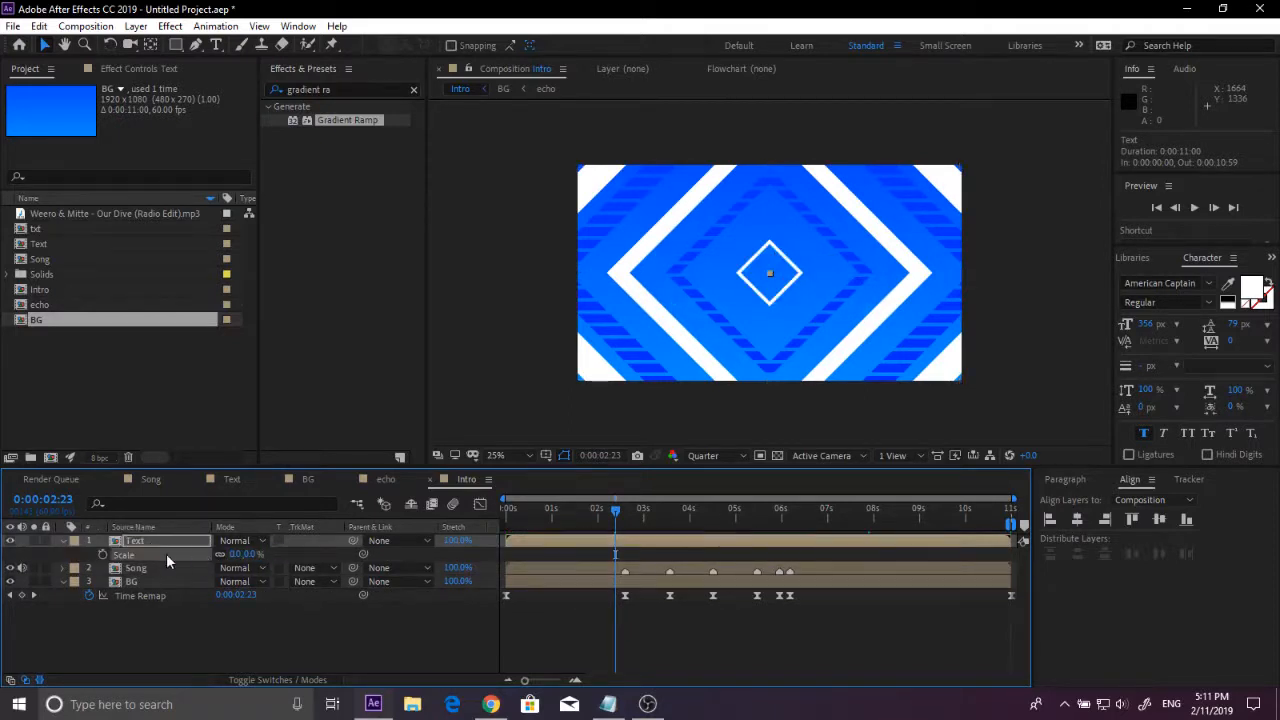
{"action": "left_click", "coordinate": [102, 554]}
Step: Add a 100% Scale keyframe to the Text layer at the first beat marker, 0:00:02:36
{"action": "left_click_drag", "start_coordinate": [597, 517], "coordinate": [625, 512]}
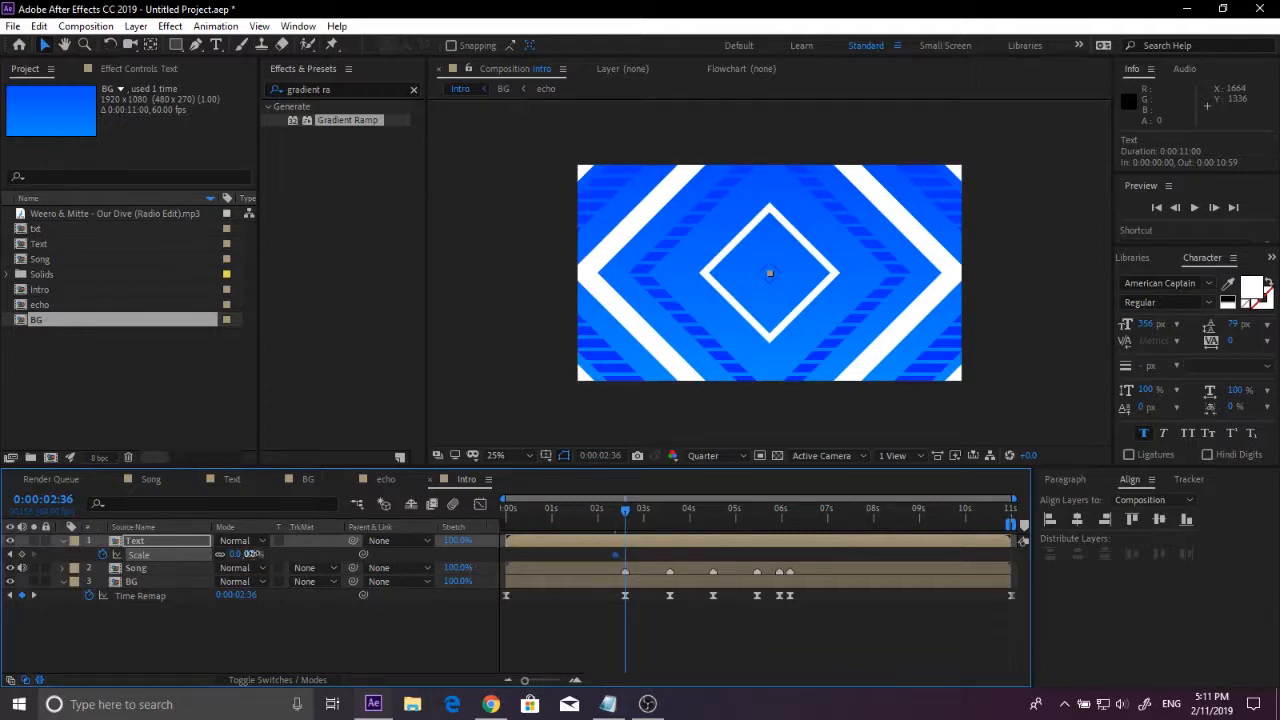
{"action": "left_click", "coordinate": [252, 553]}
{"action": "type", "text": "100"}
{"action": "key", "text": "Return"}
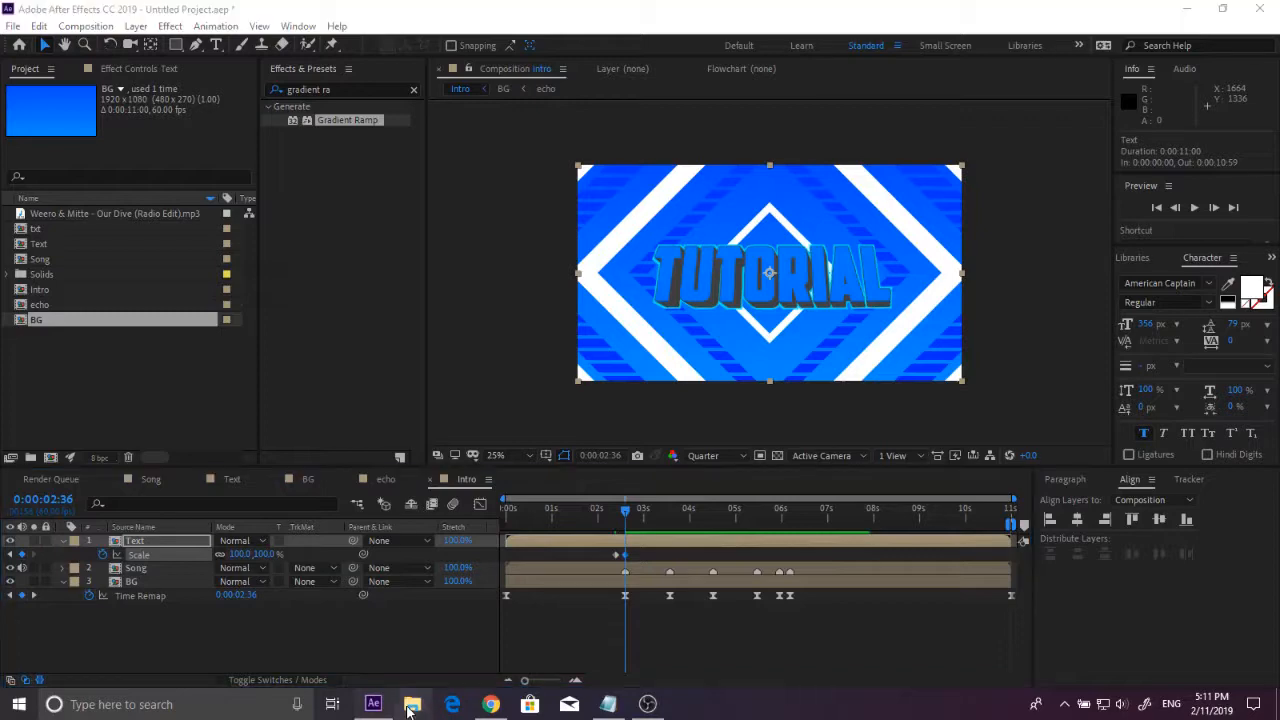
Step: Open BONCE TEXT.txt in Notepad from the recent files and copy its entire bounce expression
{"action": "left_click", "coordinate": [618, 706]}
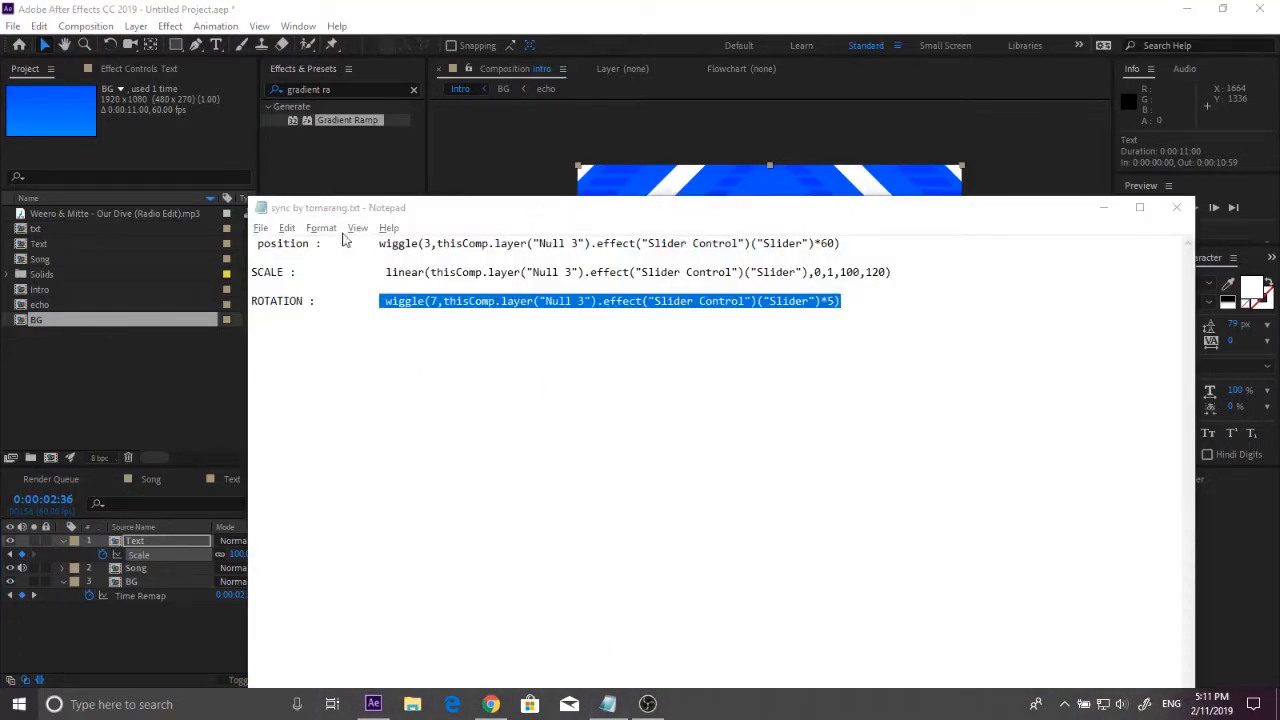
{"action": "left_click", "coordinate": [1103, 207]}
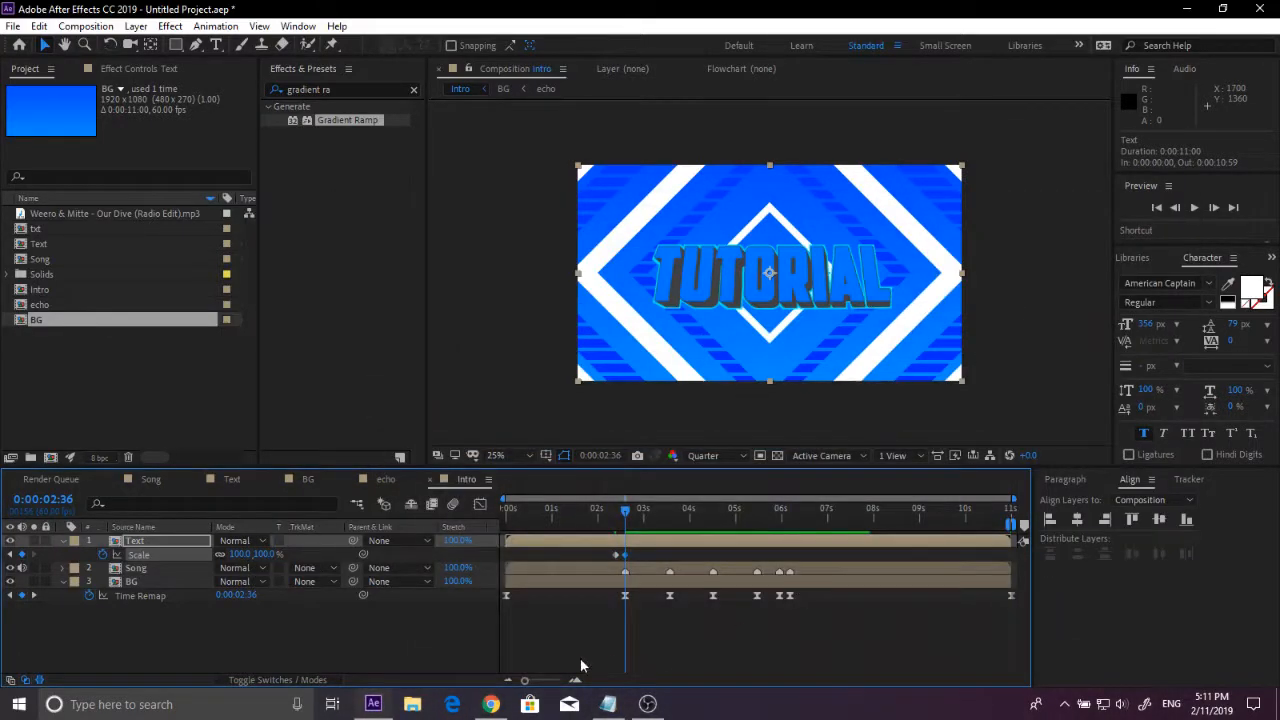
{"action": "left_click", "coordinate": [412, 704]}
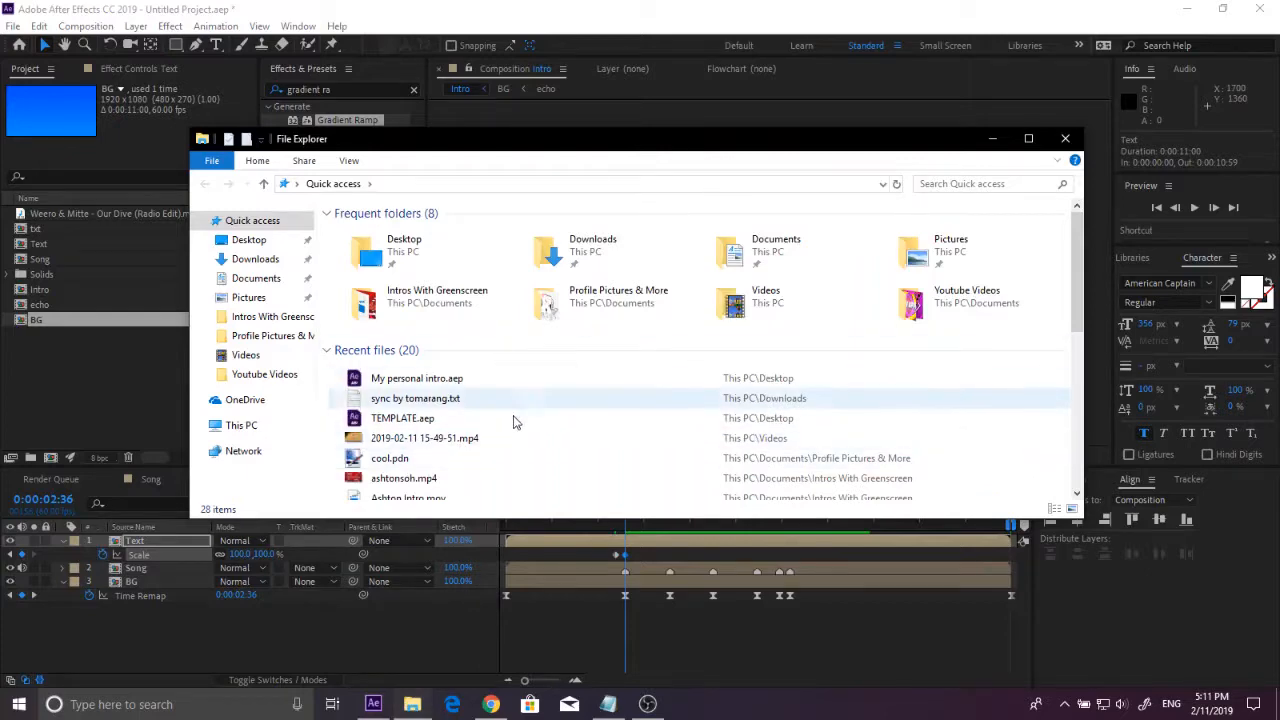
{"action": "scroll", "coordinate": [513, 422], "scroll_direction": "down", "scroll_amount": 2}
{"action": "double_click", "coordinate": [460, 411]}
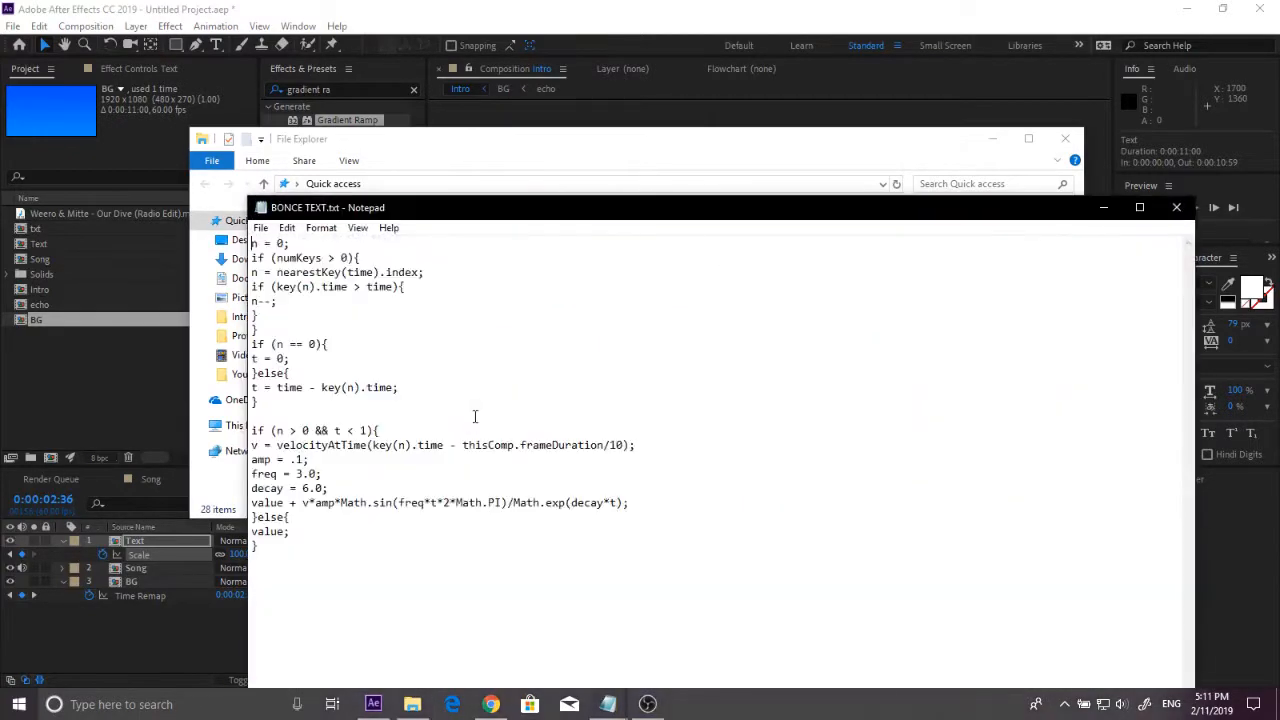
{"action": "key", "text": "ctrl+a"}
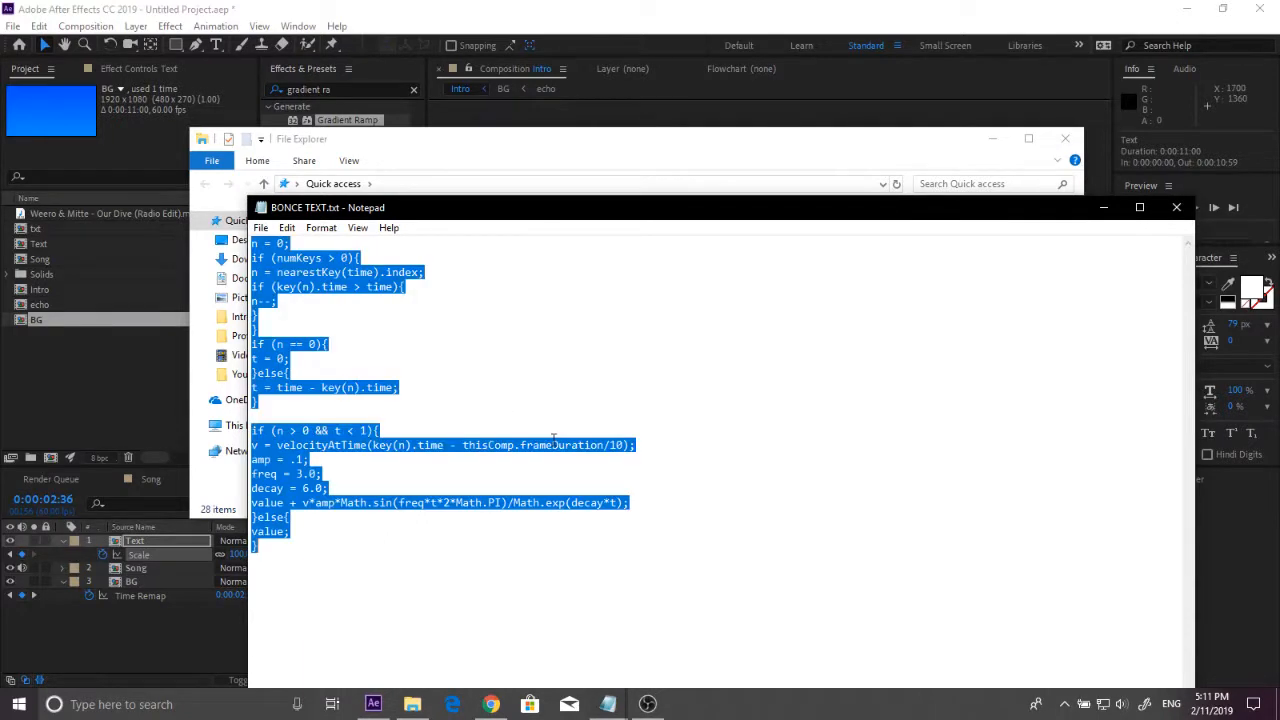
Step: Back in After Effects, replace the Text layer's default Scale expression with the copied bounce expression and collapse the layer
{"action": "left_click", "coordinate": [105, 561]}
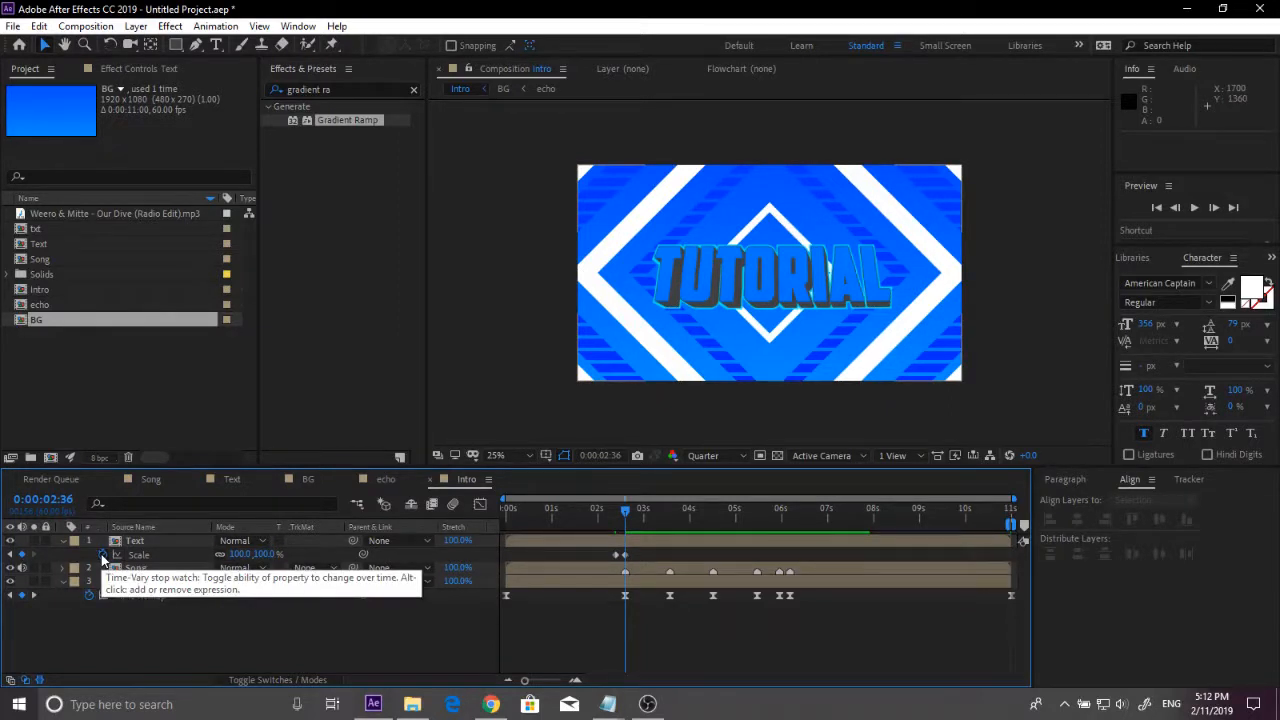
{"action": "left_click", "coordinate": [102, 556], "text": "alt"}
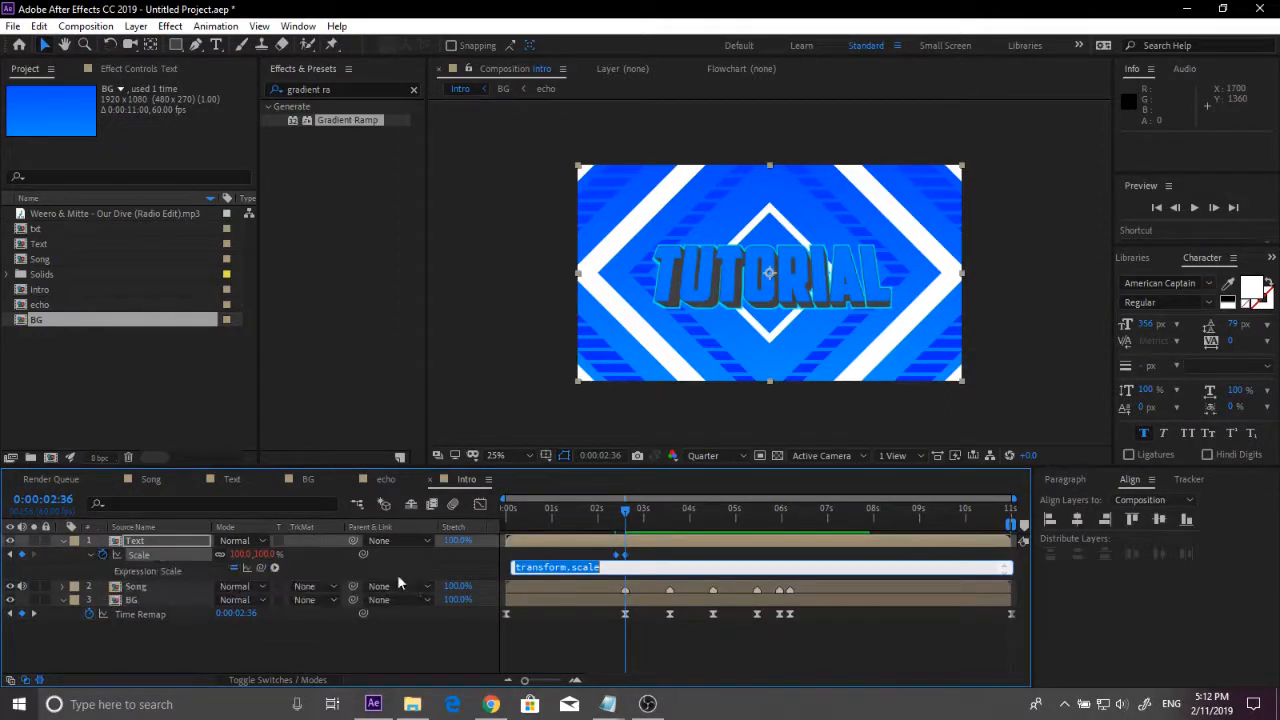
{"action": "key", "text": "BackSpace"}
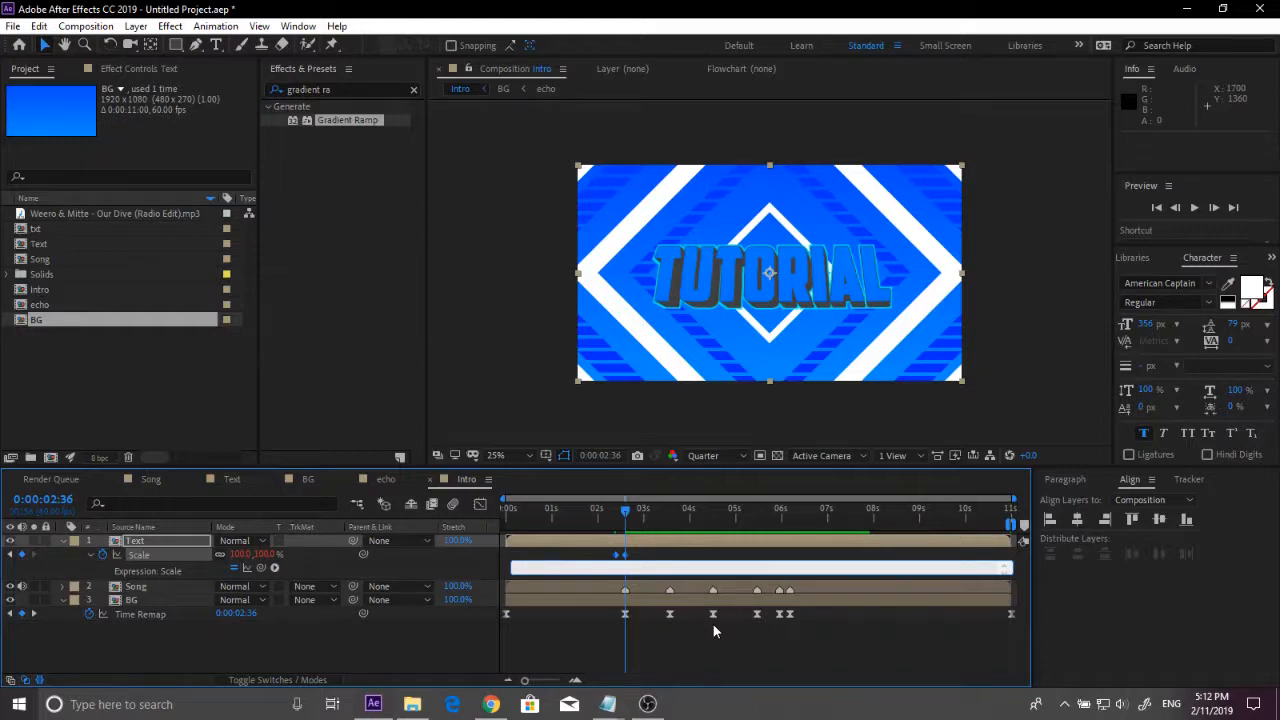
{"action": "type", "text": "["}
{"action": "left_click", "coordinate": [321, 665]}
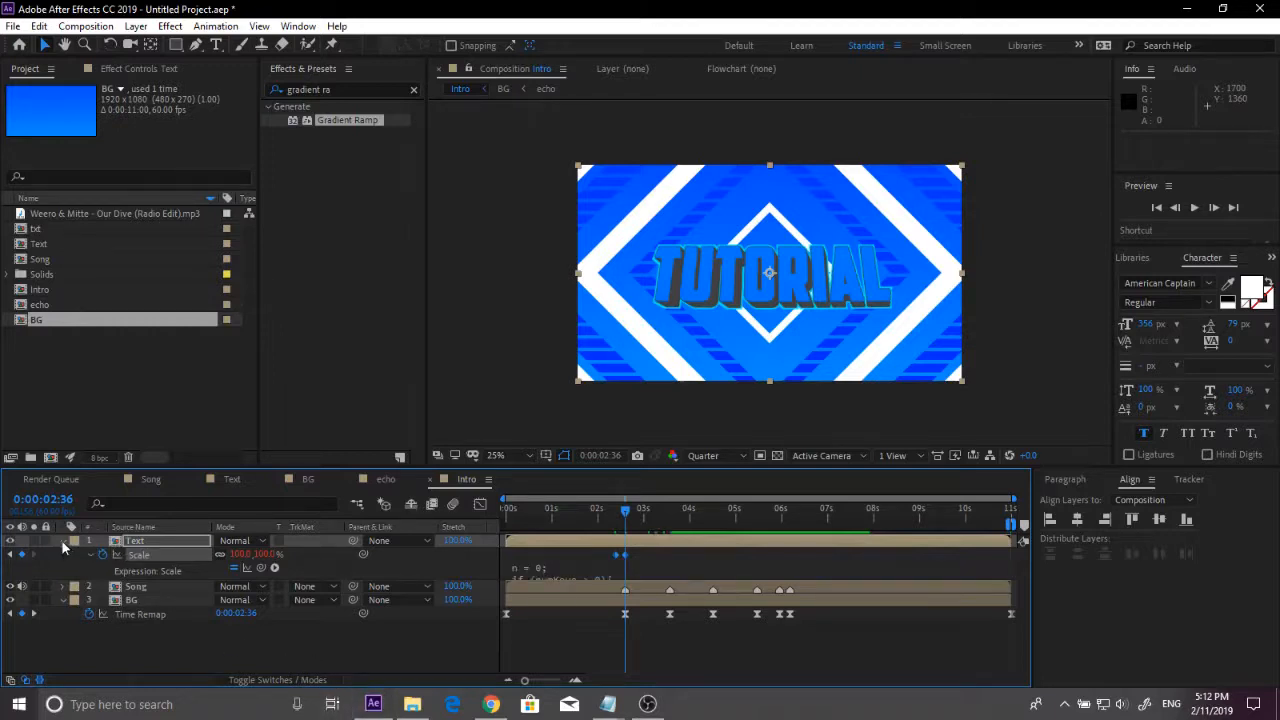
{"action": "left_click", "coordinate": [63, 541]}
{"action": "left_click", "coordinate": [340, 671]}
Step: Preview the title's bounce from 0:00:02:21 and scrub back to 0:00:02:19
{"action": "left_click", "coordinate": [613, 512]}
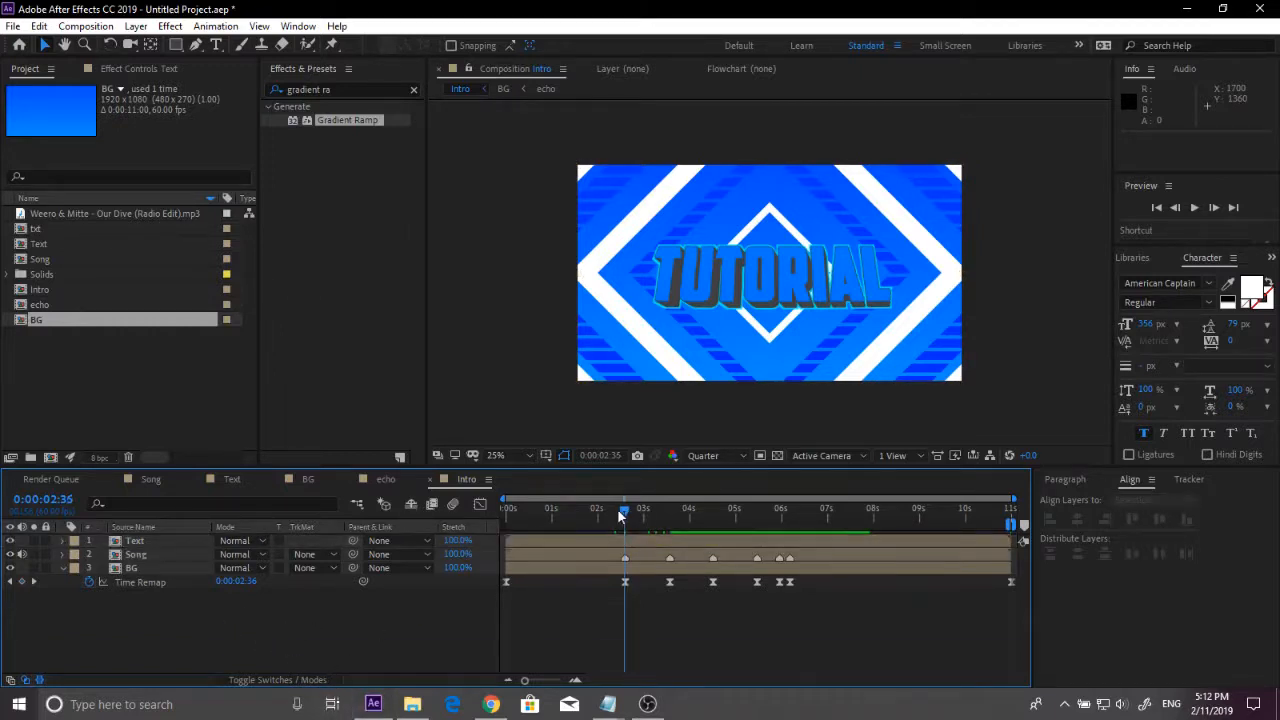
{"action": "key", "text": "space"}
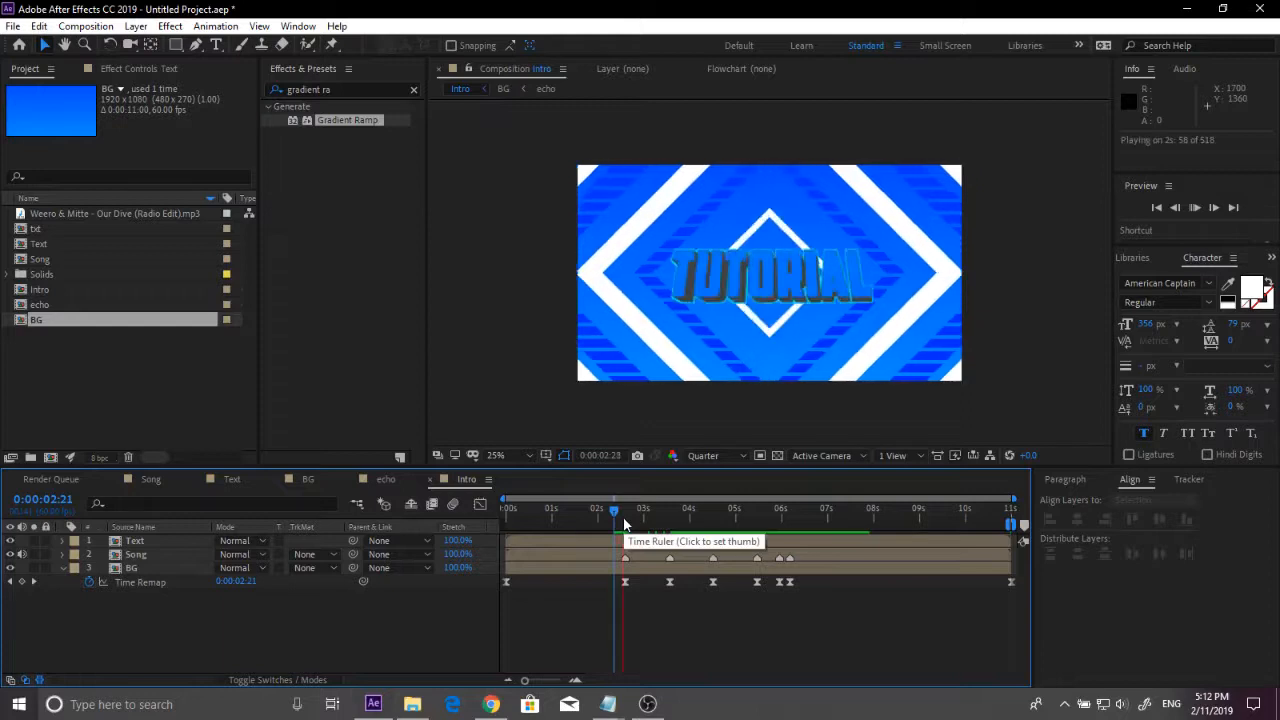
{"action": "mouse_move", "coordinate": [627, 521]}
{"action": "left_mouse_down"}
{"action": "mouse_move", "coordinate": [640, 516]}
{"action": "mouse_move", "coordinate": [612, 513]}
{"action": "left_mouse_up"}
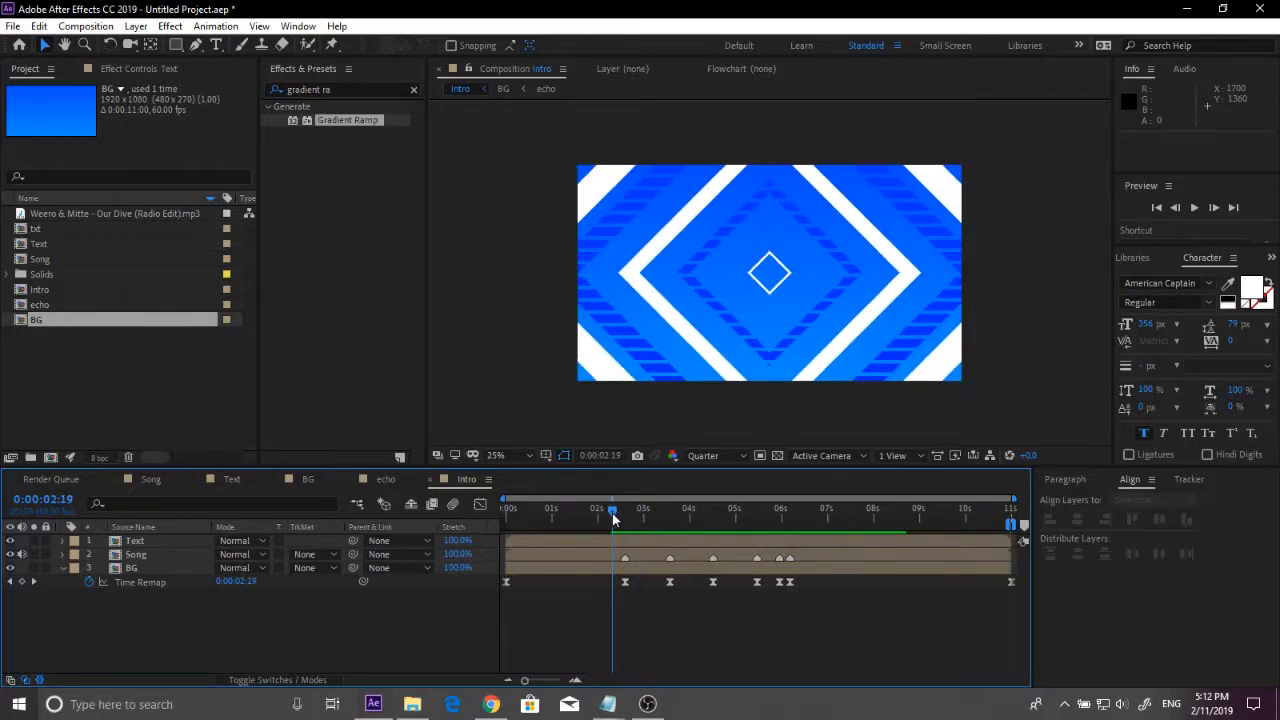
Step: Search the effects for "cc light" and apply CC Light Wipe to the BG layer
{"action": "left_click", "coordinate": [153, 561]}
{"action": "left_click", "coordinate": [149, 568]}
{"action": "key", "text": "ctrl+5"}
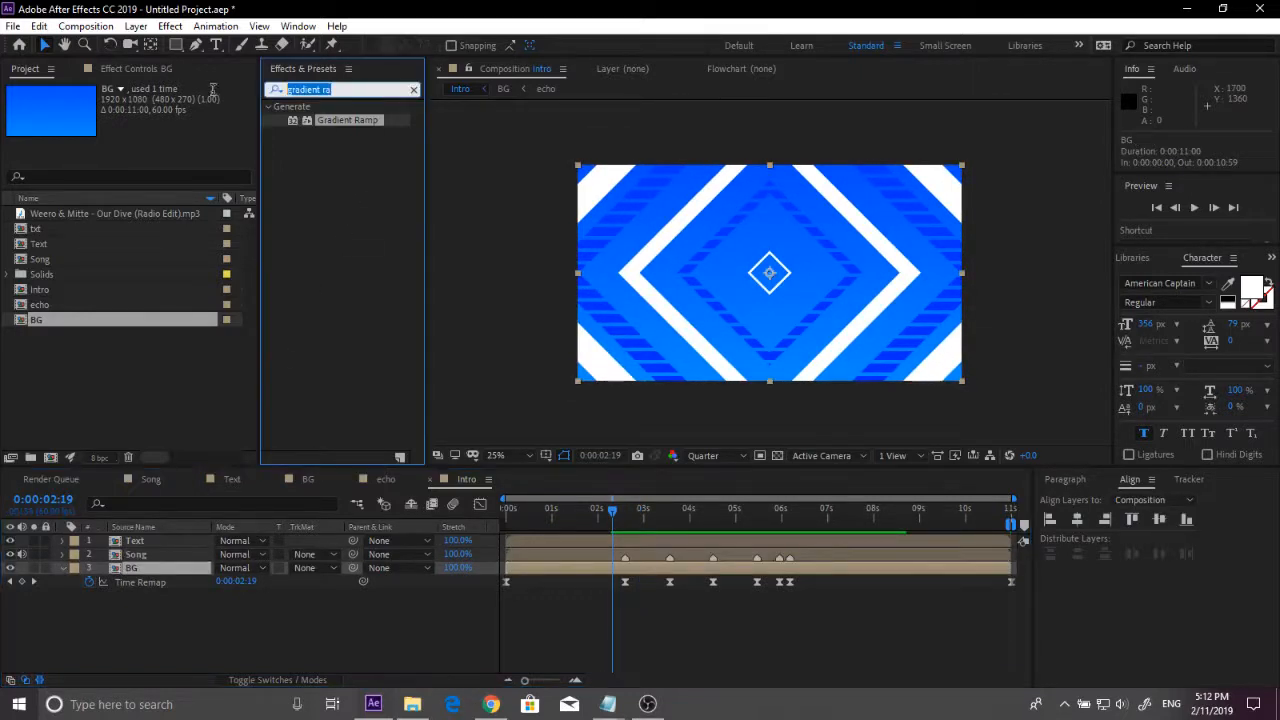
{"action": "type", "text": "cc light"}
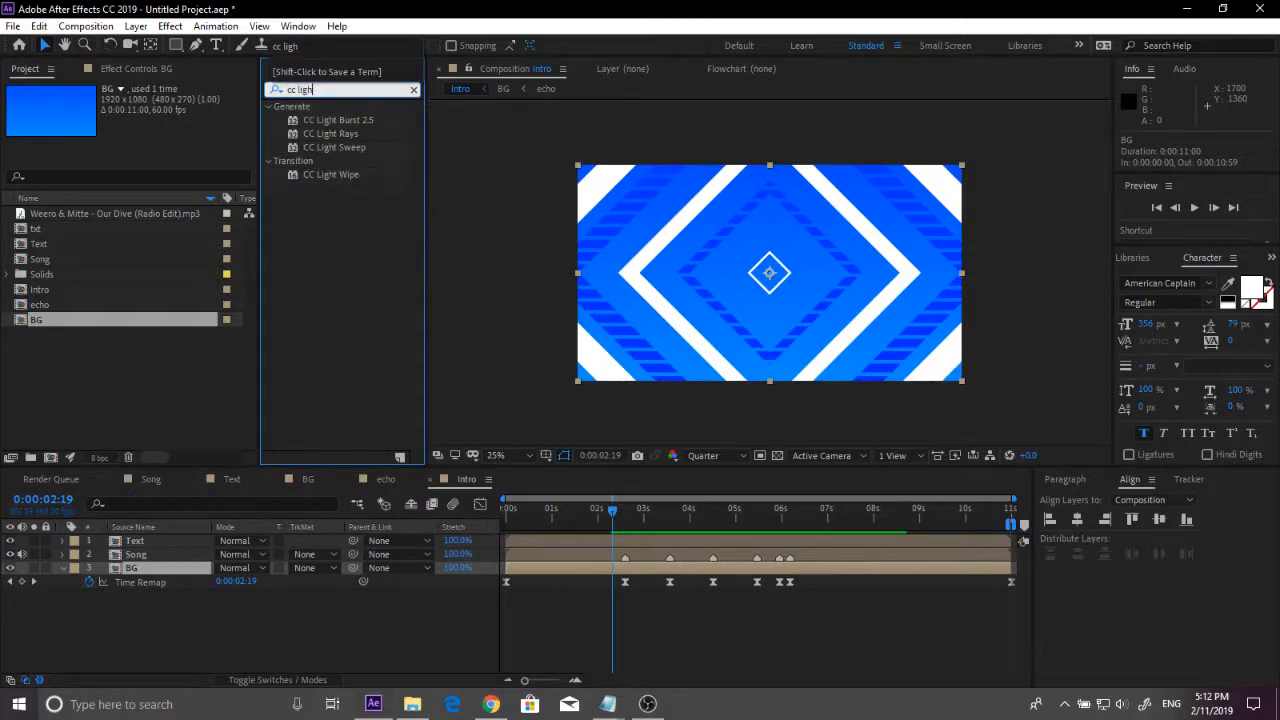
{"action": "double_click", "coordinate": [349, 174]}
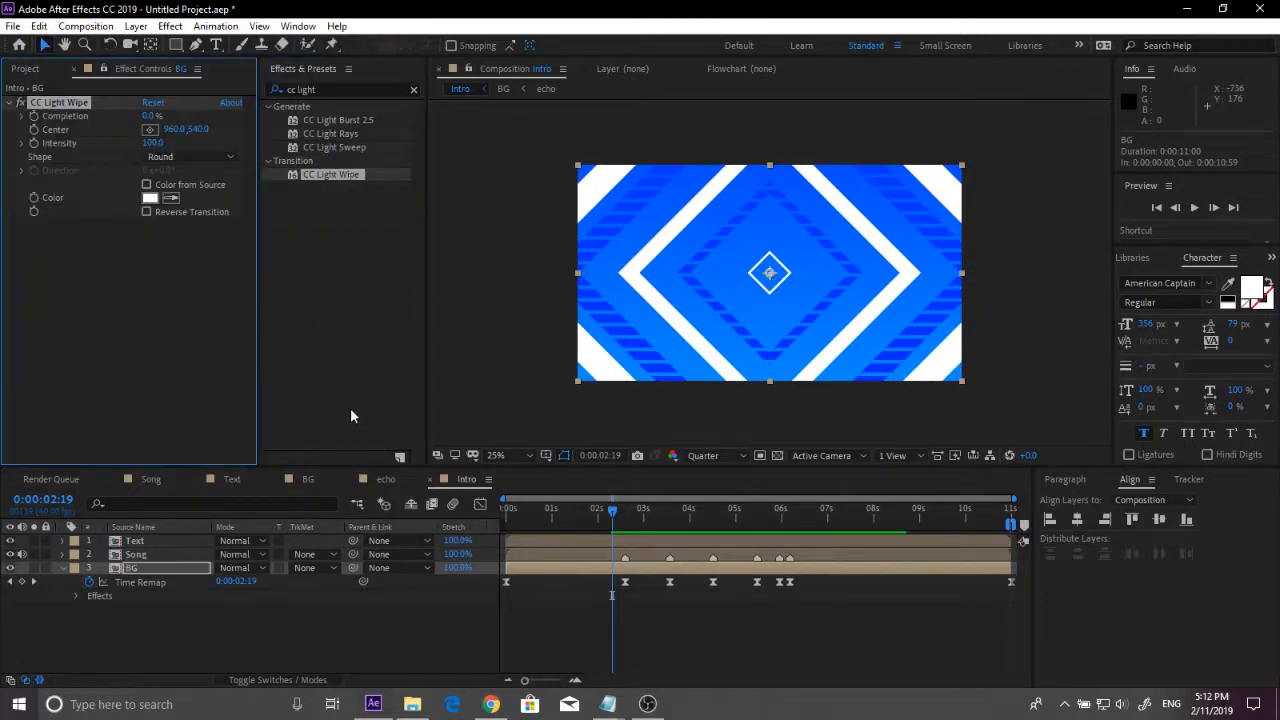
Step: Reveal the Text layer's Scale keyframes, and at 0:00:02:16 set BG's CC Light Wipe Completion to 100%
{"action": "left_click", "coordinate": [614, 514]}
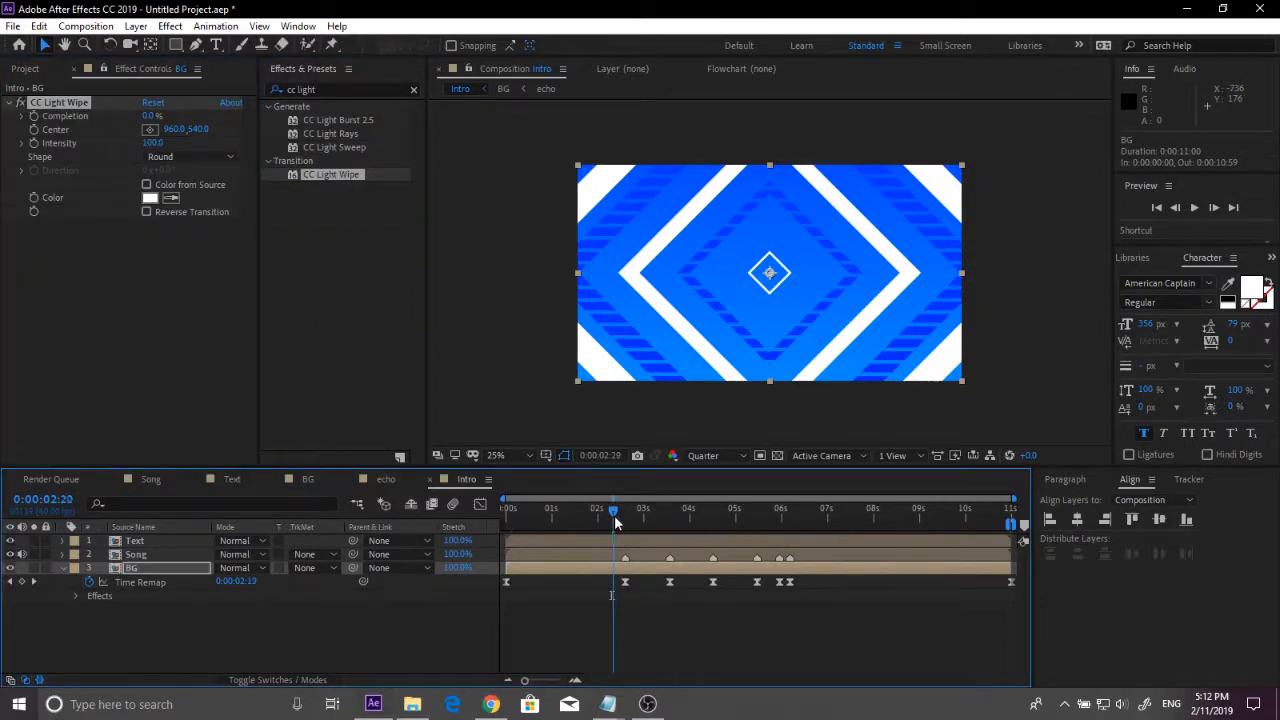
{"action": "left_click", "coordinate": [148, 541]}
{"action": "key", "text": "s"}
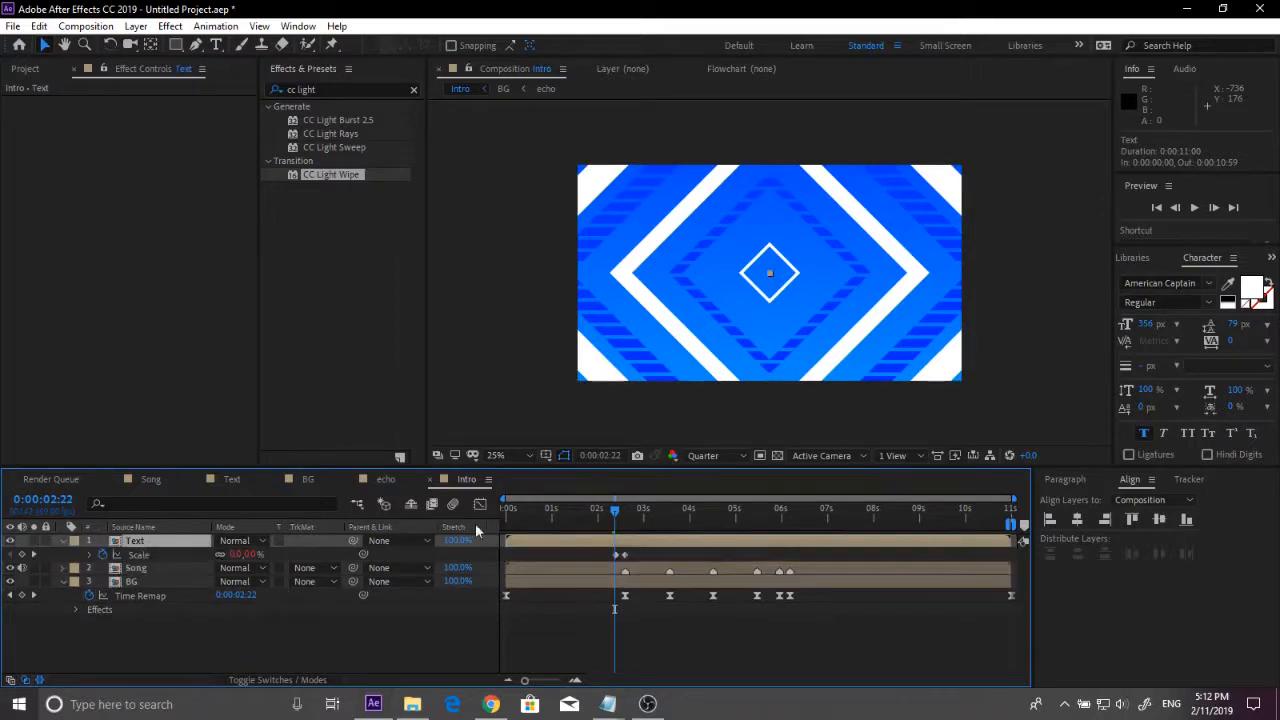
{"action": "left_click_drag", "start_coordinate": [613, 535], "coordinate": [608, 535]}
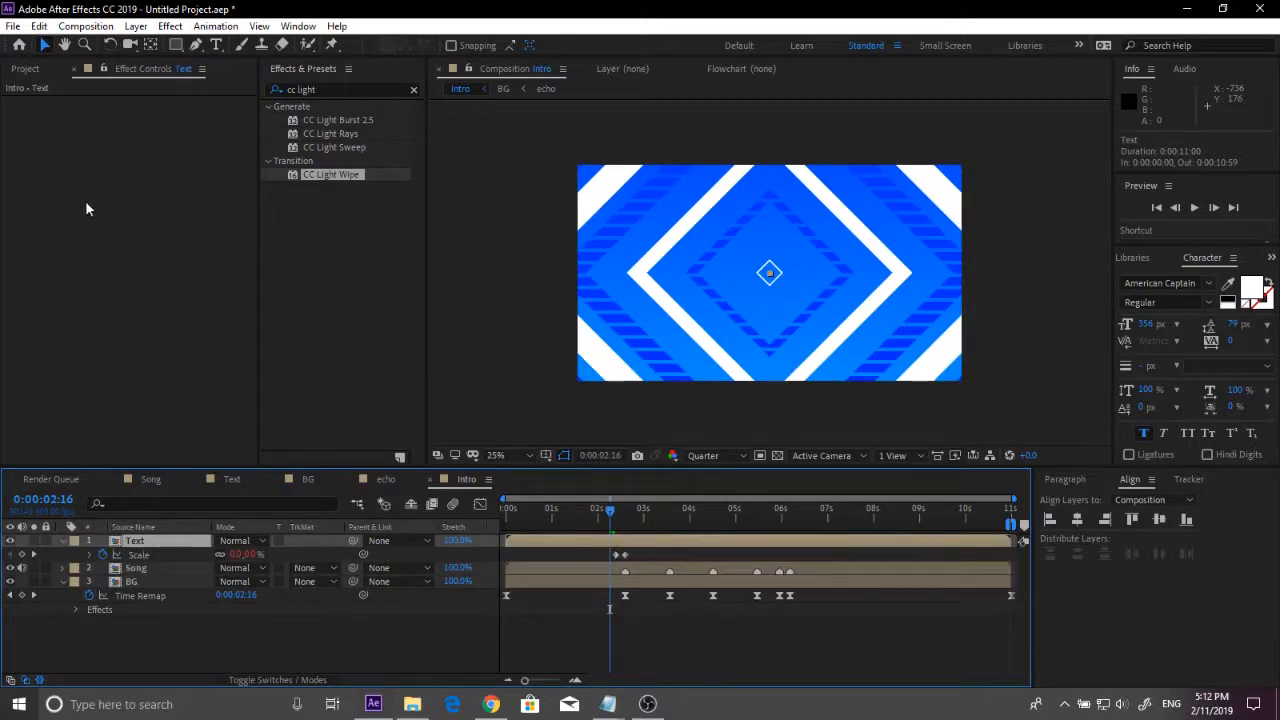
{"action": "left_click", "coordinate": [135, 581]}
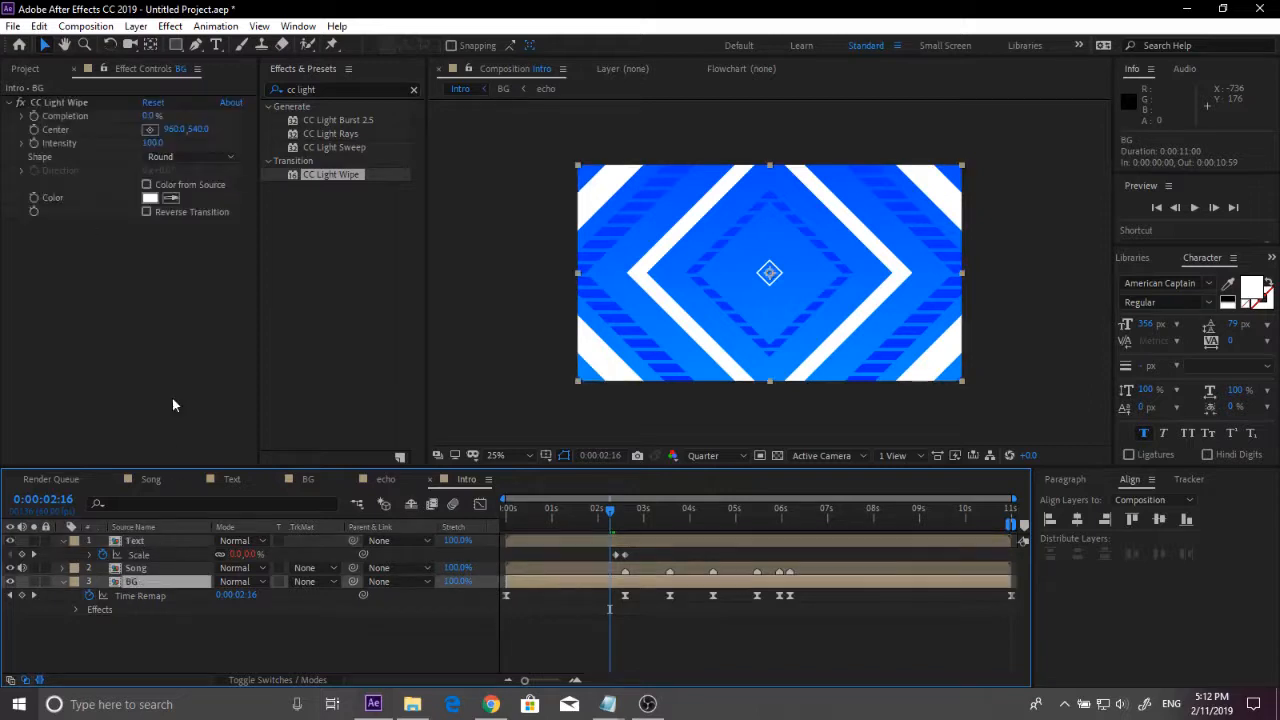
{"action": "left_click", "coordinate": [155, 116]}
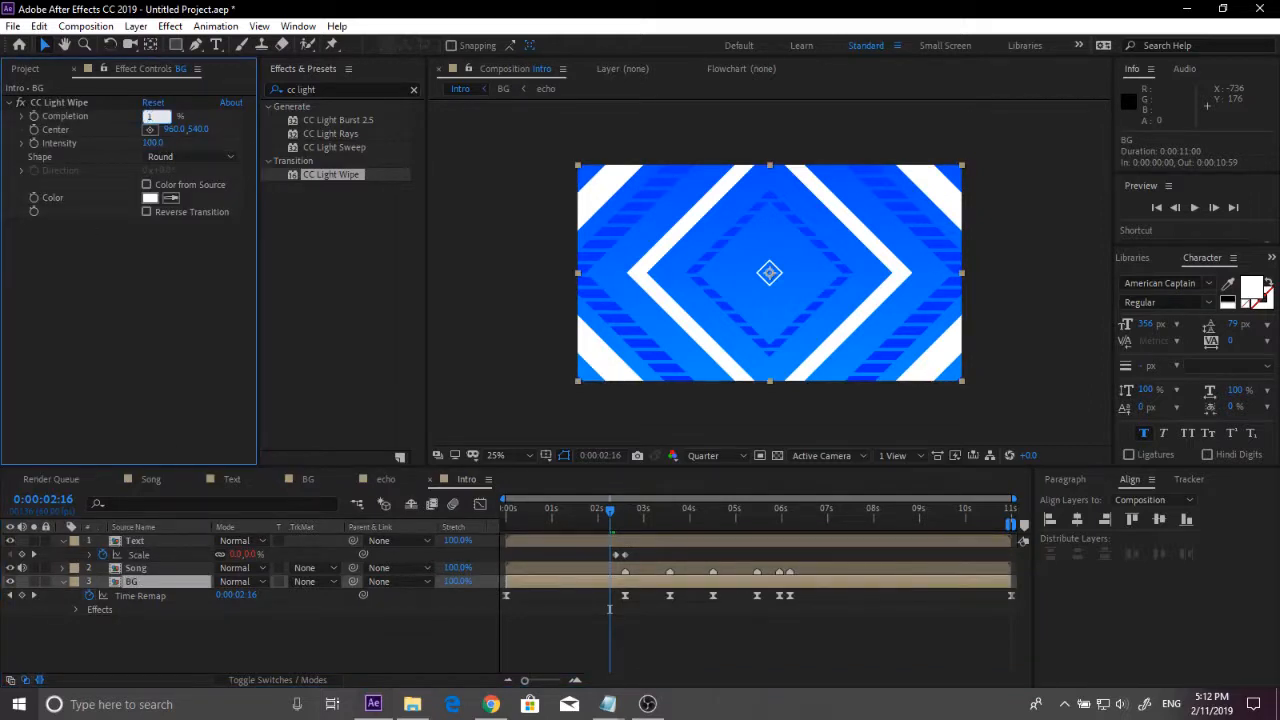
{"action": "type", "text": "100"}
{"action": "key", "text": "Return"}
Step: Set the wipe's Intensity to 0, enable Reverse Transition, and keyframe Completion at 0:00:02:16
{"action": "left_click", "coordinate": [152, 143]}
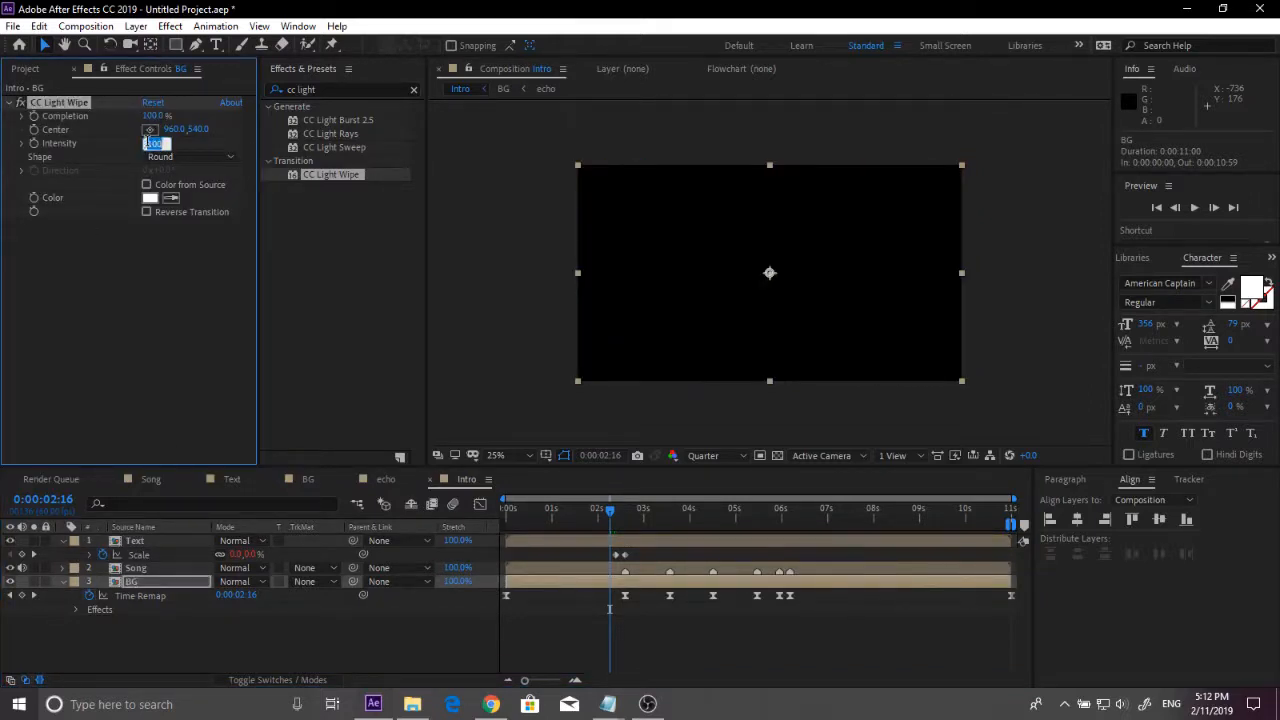
{"action": "type", "text": "0"}
{"action": "key", "text": "Return"}
{"action": "left_click", "coordinate": [147, 213]}
Step: Add a 0% Completion keyframe to BG's CC Light Wipe at 0:00:02:28
{"action": "left_click_drag", "start_coordinate": [618, 523], "coordinate": [620, 523]}
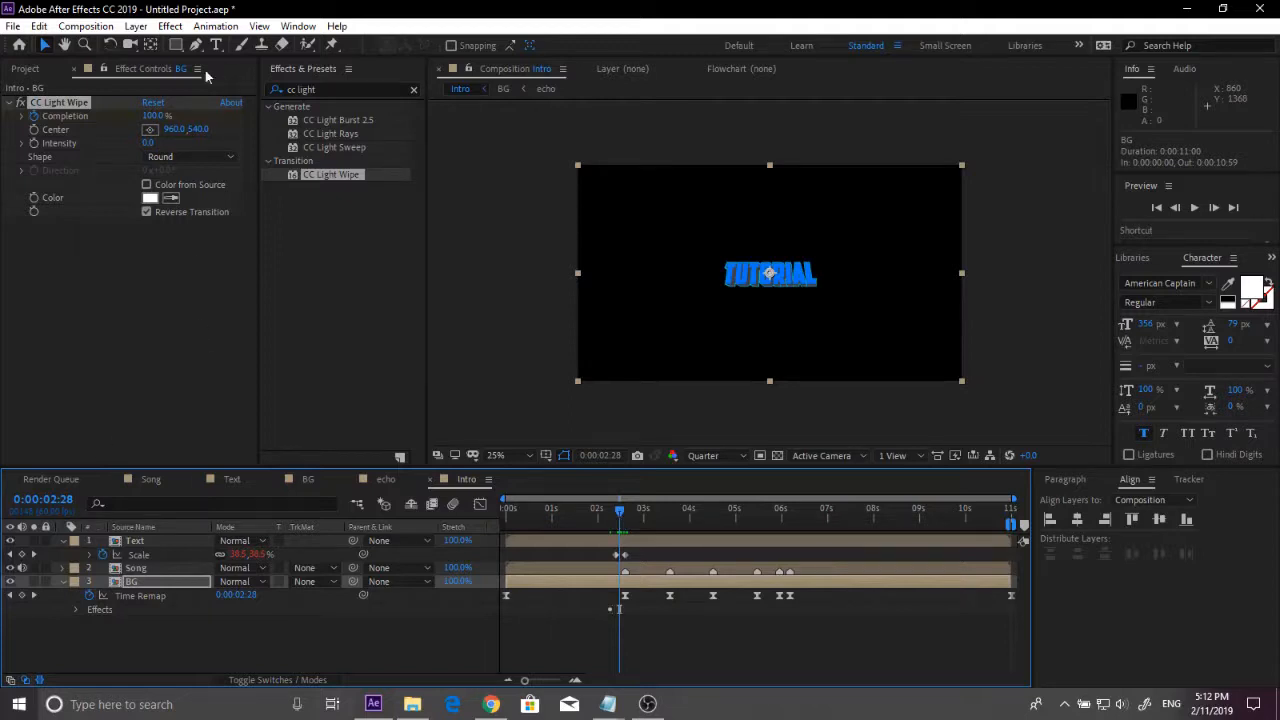
{"action": "left_click", "coordinate": [155, 115]}
{"action": "type", "text": "0"}
{"action": "key", "text": "Return"}
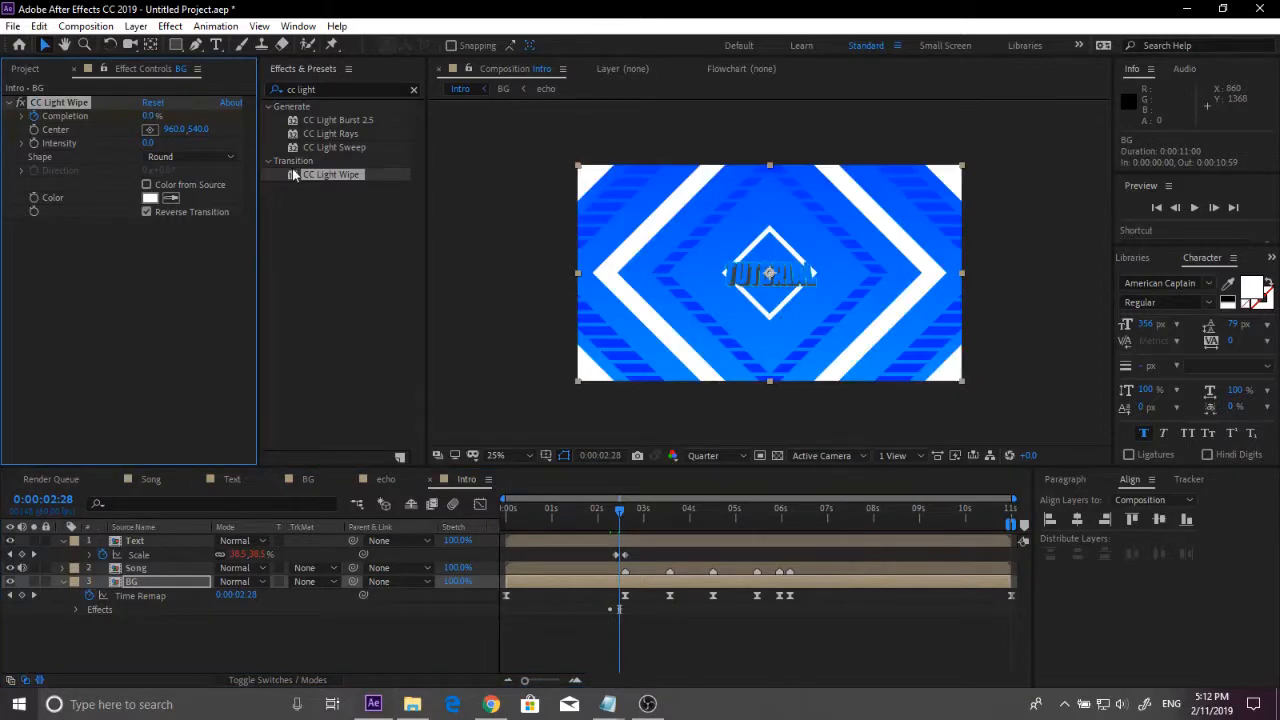
Step: Preview Intro with the background wipe from 0:00:01:51 and 0:00:01:53, and check the last beats from 0:00:05:44
{"action": "left_click_drag", "start_coordinate": [626, 522], "coordinate": [593, 522]}
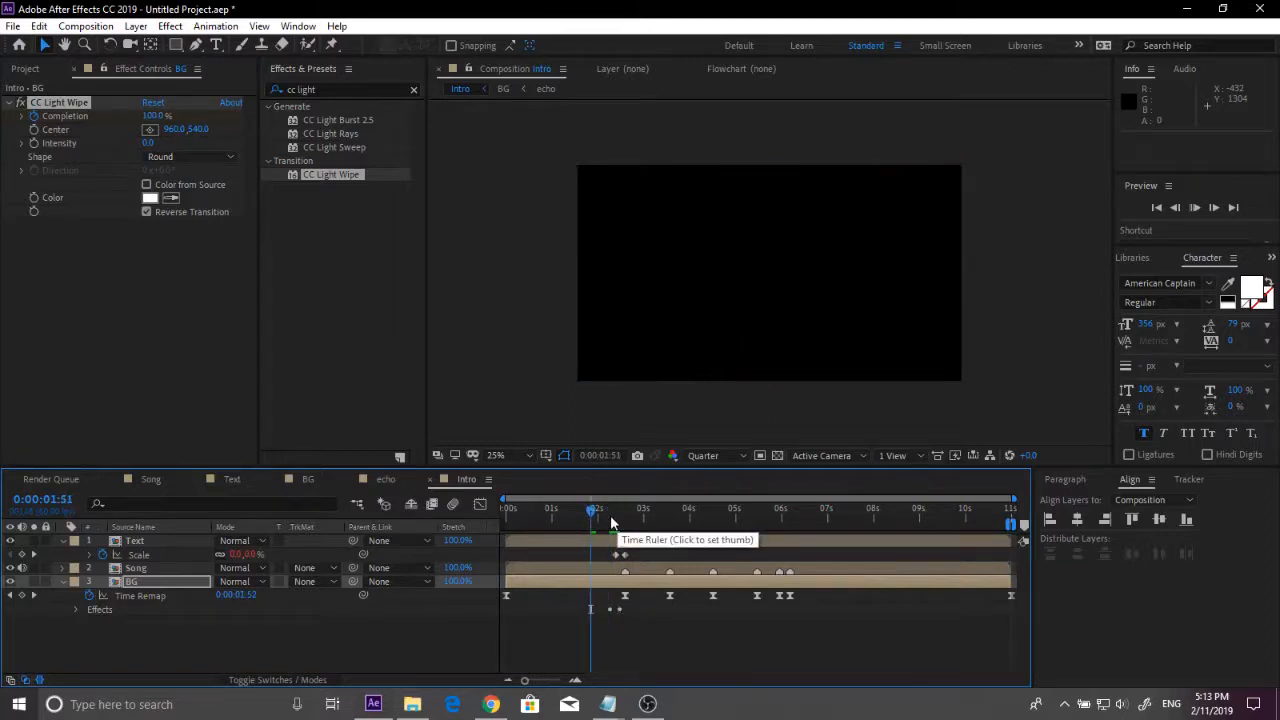
{"action": "key", "text": "space"}
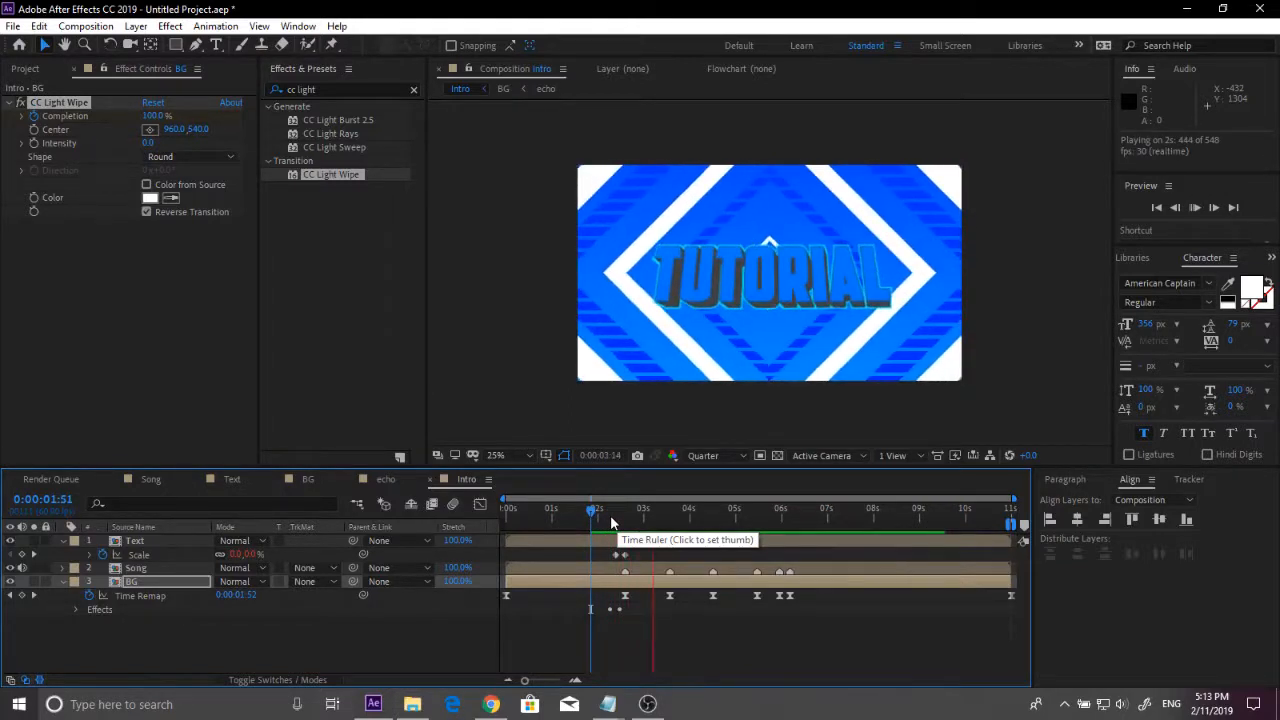
{"action": "key", "text": "space"}
{"action": "mouse_move", "coordinate": [608, 522]}
{"action": "left_mouse_down"}
{"action": "mouse_move", "coordinate": [571, 522]}
{"action": "mouse_move", "coordinate": [785, 512]}
{"action": "mouse_move", "coordinate": [594, 508]}
{"action": "left_mouse_up"}
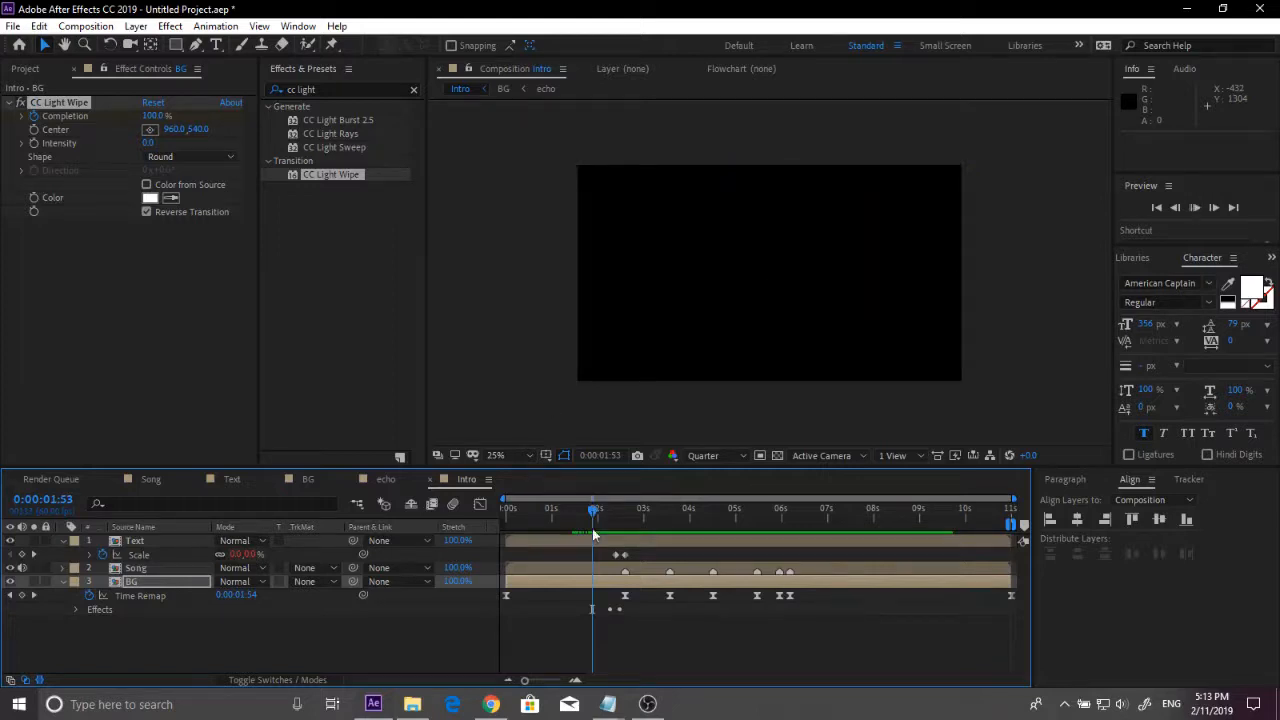
{"action": "key", "text": "space"}
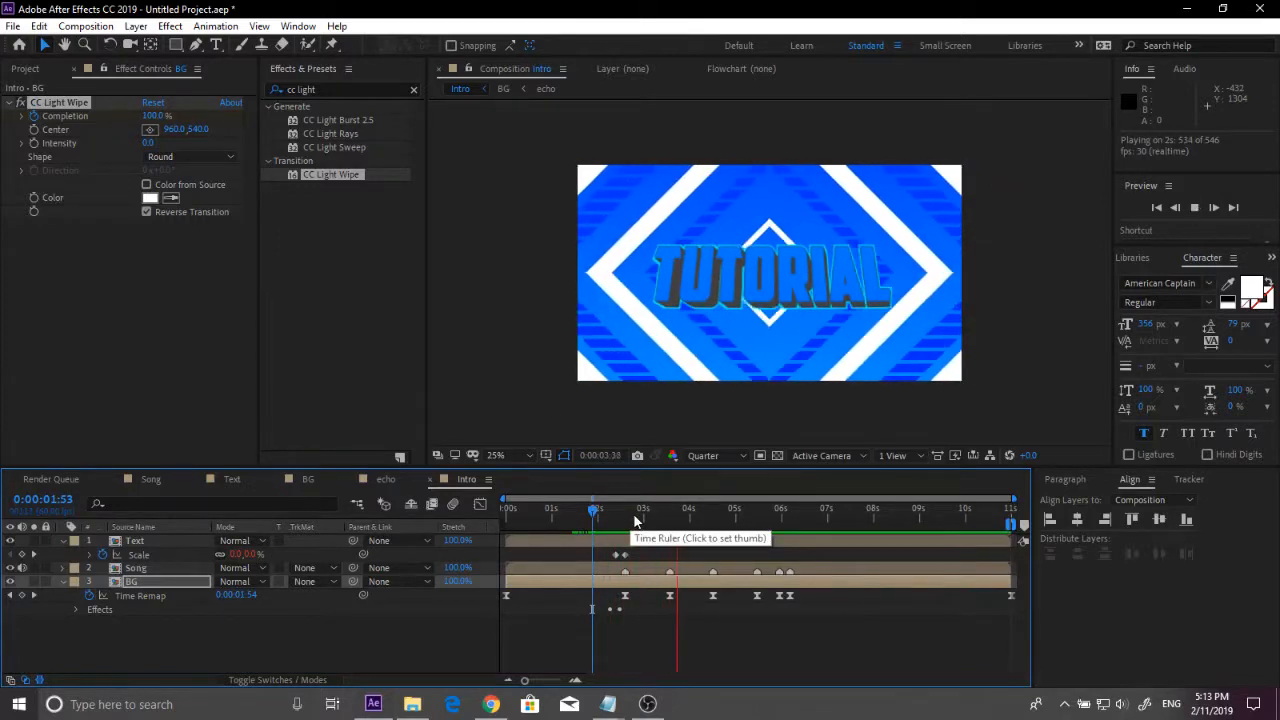
{"action": "left_click", "coordinate": [783, 522]}
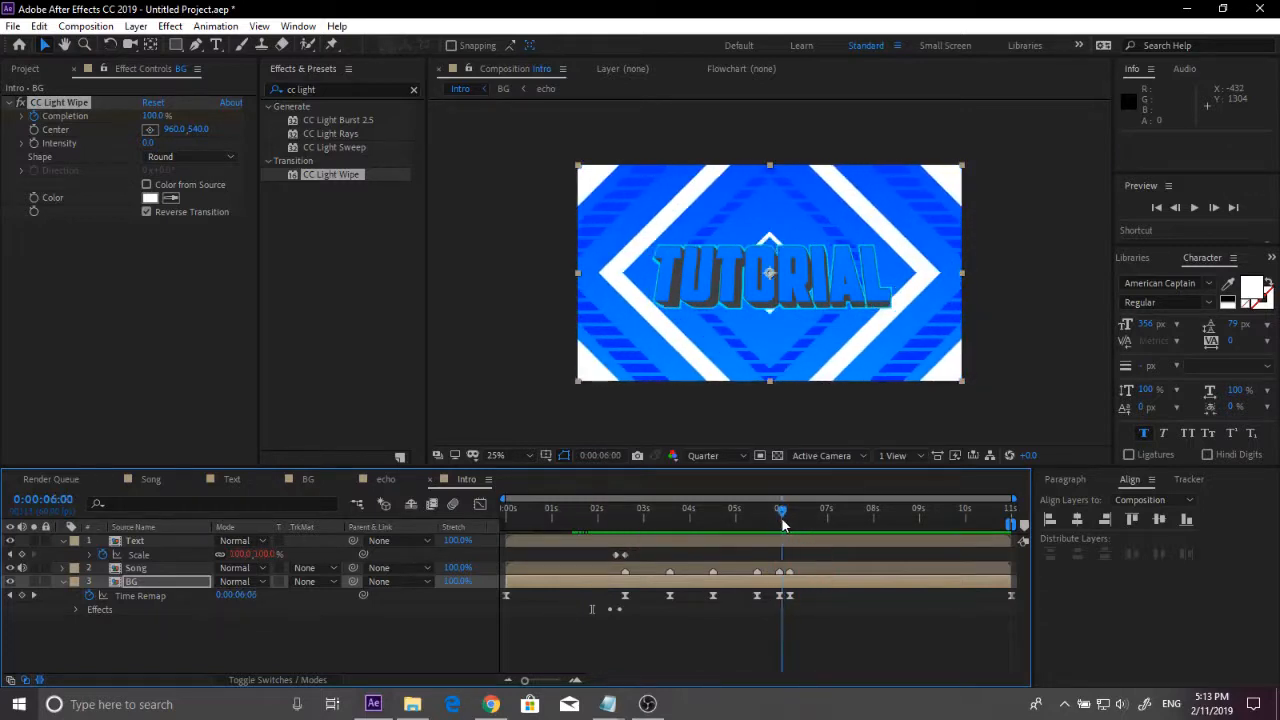
{"action": "key", "text": "space"}
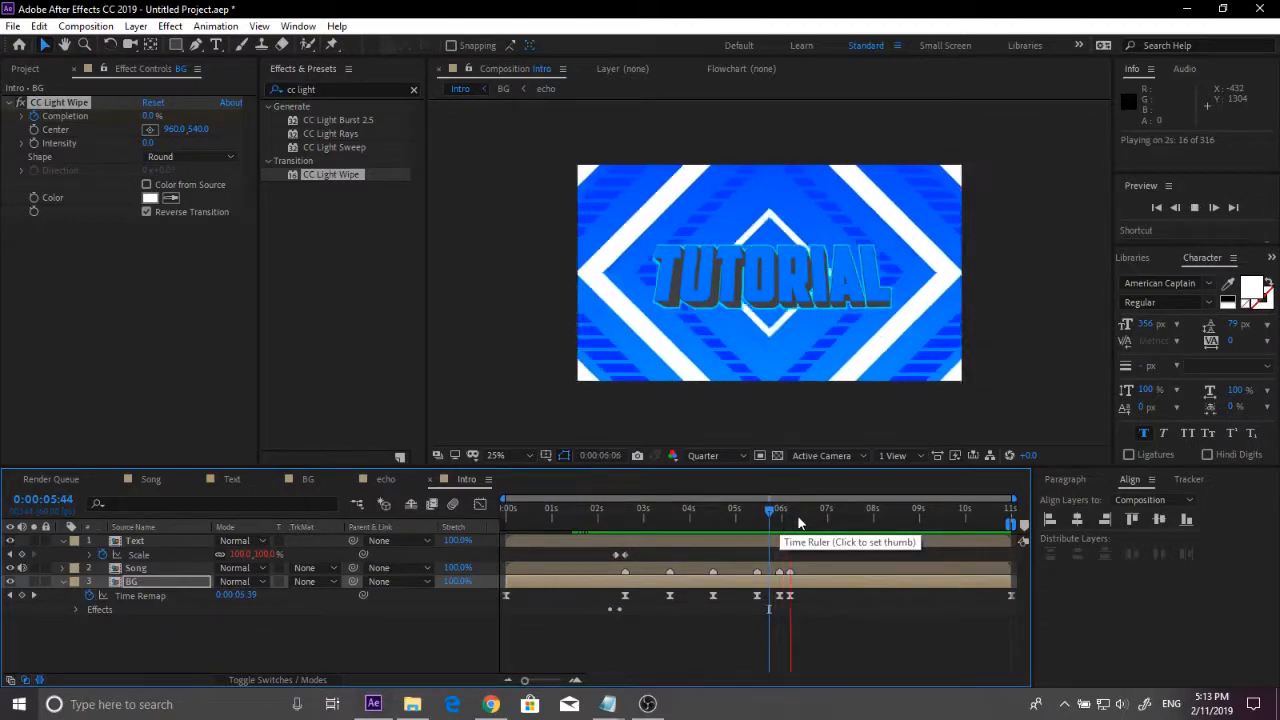
Step: Show BG's Time Remap curve in an enlarged graph editor and slightly shorten the outgoing handle of the keyframe near 6 seconds
{"action": "left_click", "coordinate": [799, 519]}
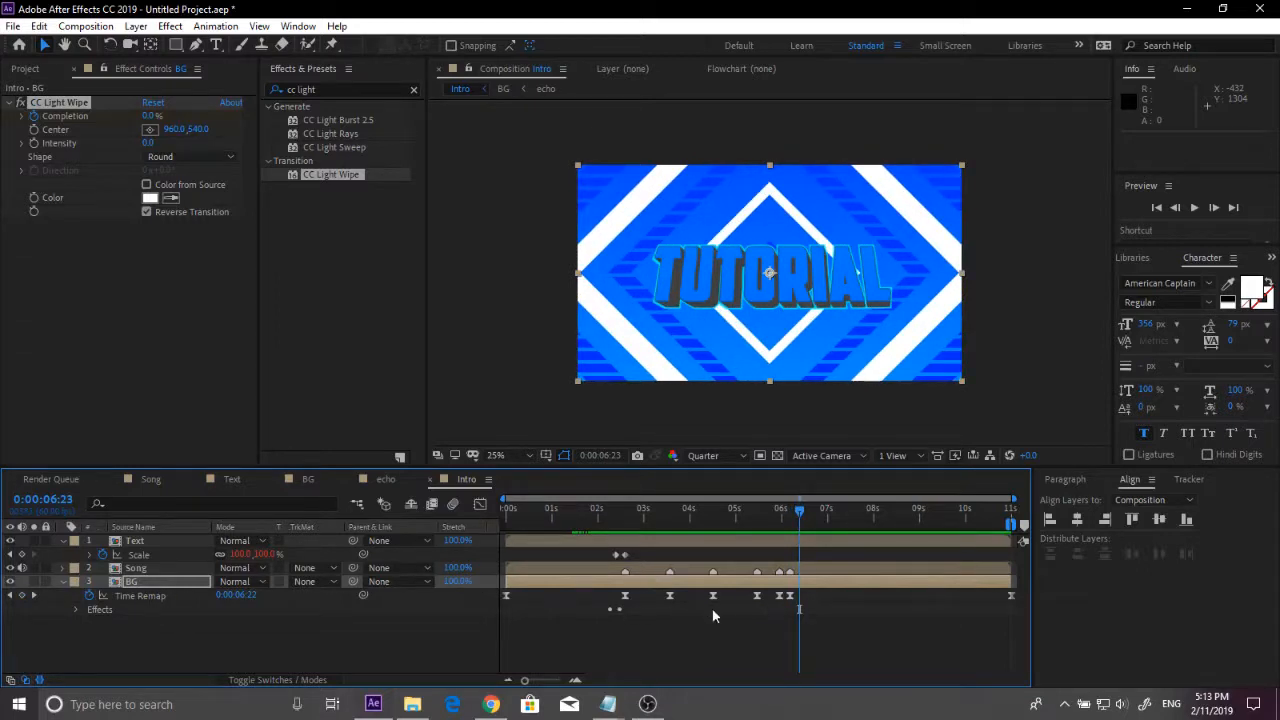
{"action": "left_click_drag", "start_coordinate": [472, 620], "coordinate": [1069, 595]}
{"action": "left_click", "coordinate": [479, 504]}
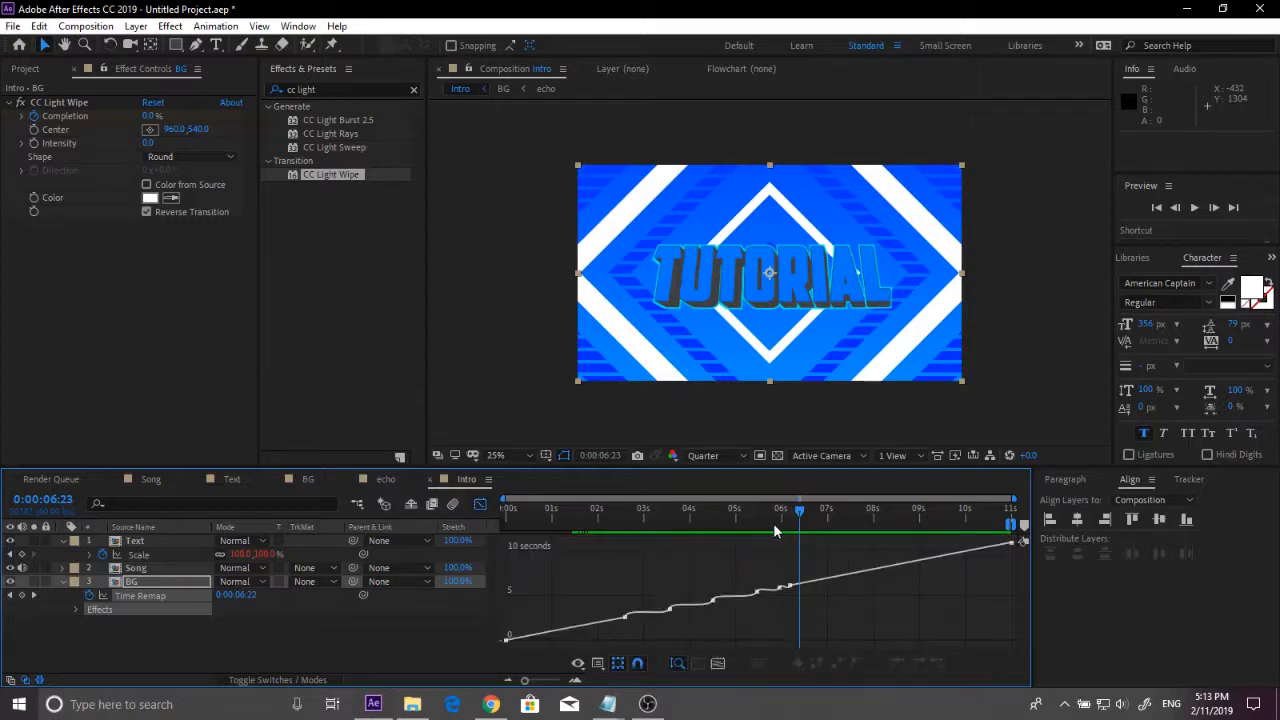
{"action": "key", "text": "grave"}
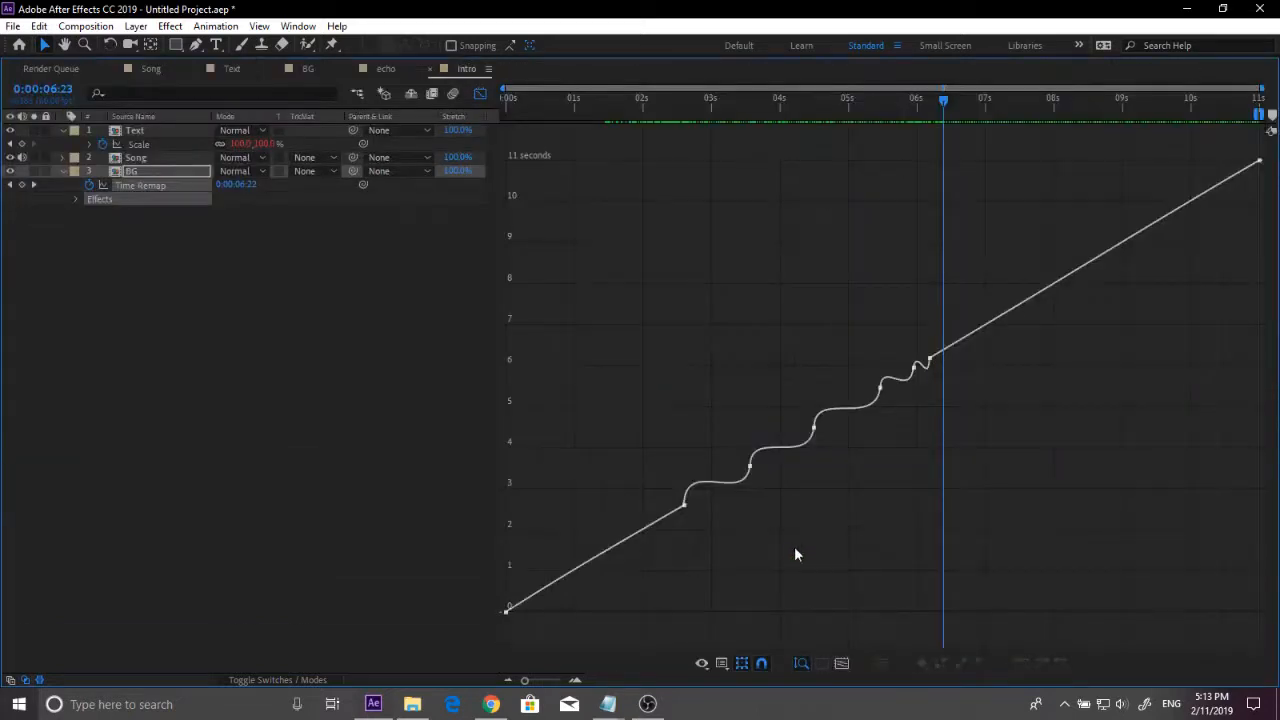
{"action": "left_click", "coordinate": [930, 357]}
{"action": "left_click", "coordinate": [913, 352]}
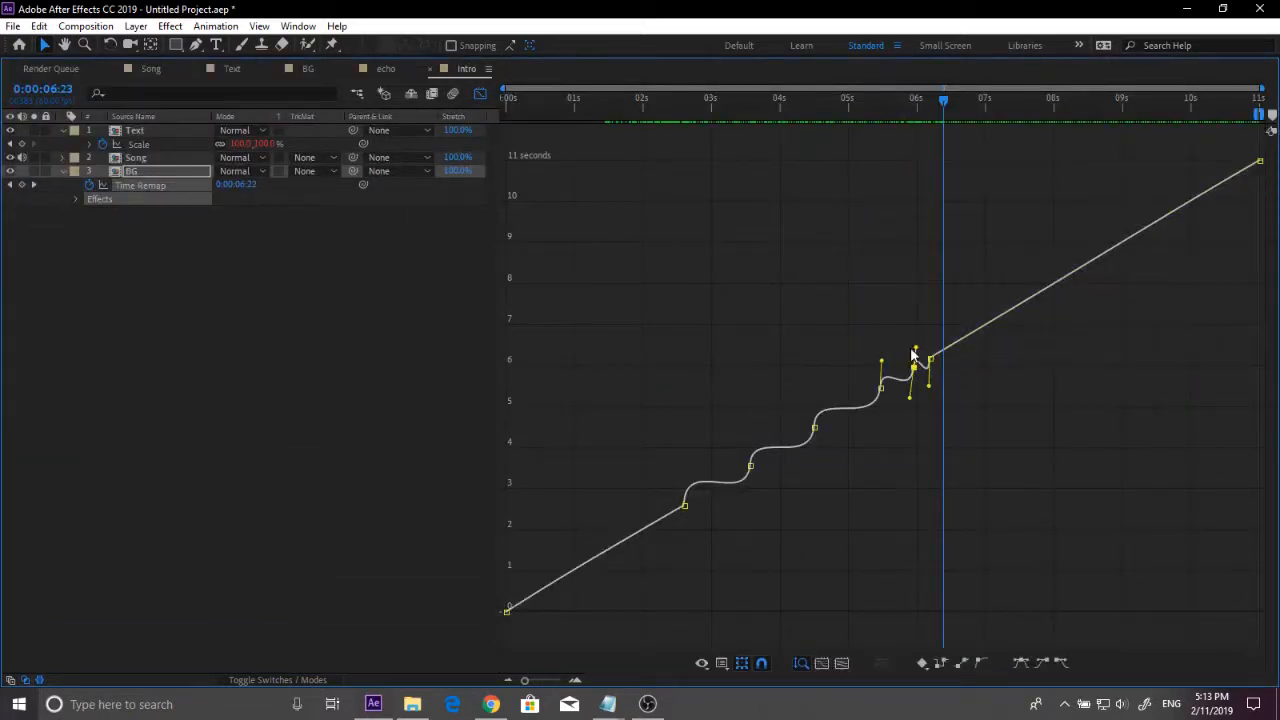
{"action": "left_click_drag", "start_coordinate": [917, 348], "coordinate": [914, 355]}
Step: Bend the final segment of BG's Time Remap curve downward for a slower start, and undo the shift of its first keyframe
{"action": "left_click", "coordinate": [946, 402]}
{"action": "left_click", "coordinate": [995, 318]}
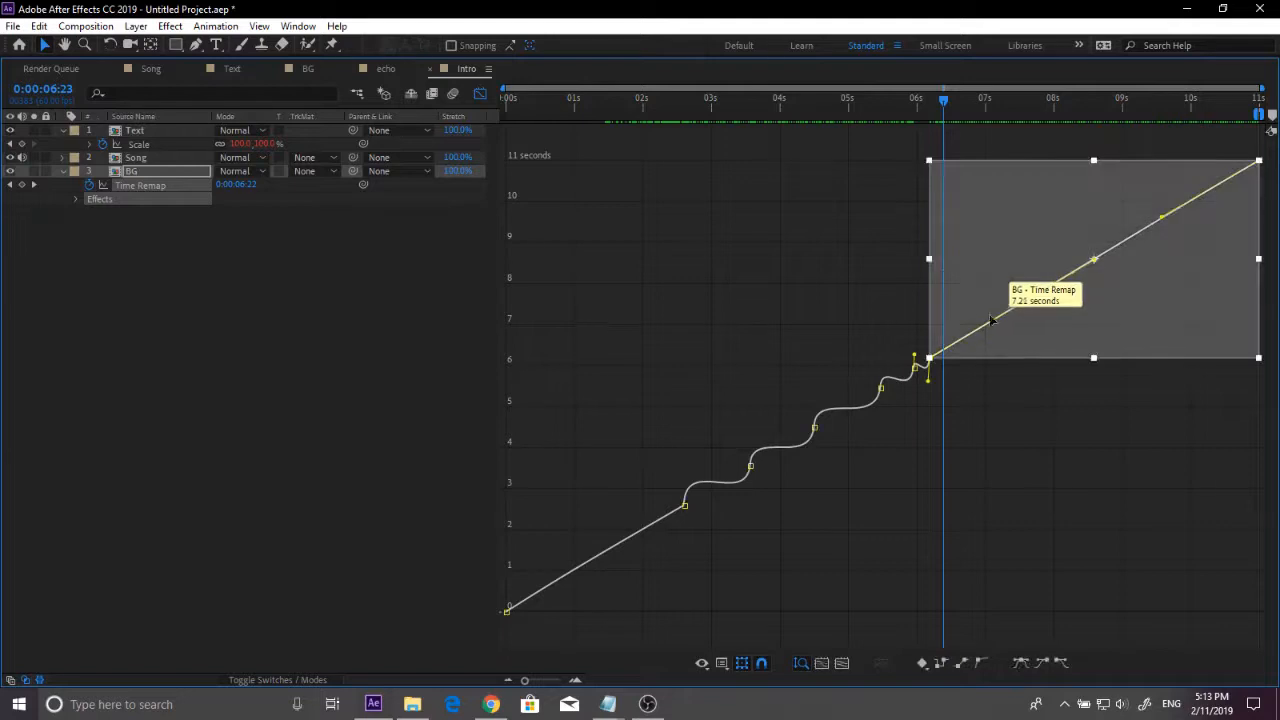
{"action": "left_click", "coordinate": [1093, 263]}
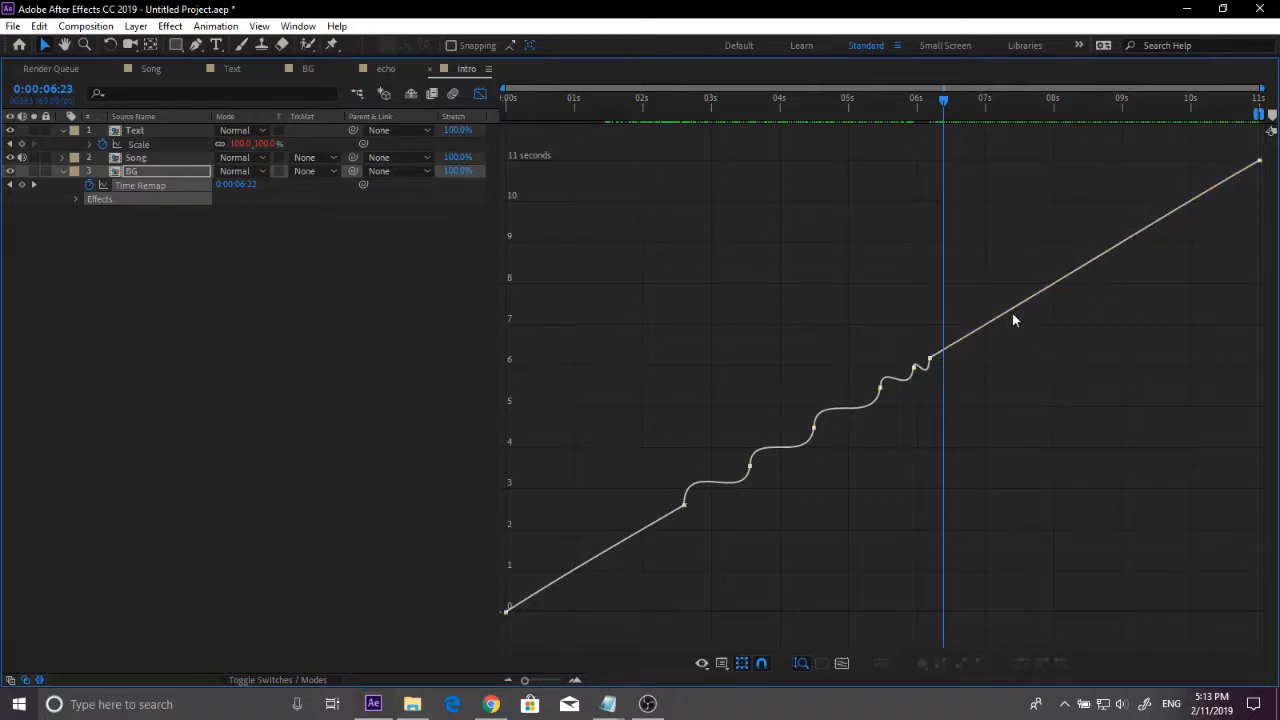
{"action": "left_click", "coordinate": [1060, 280]}
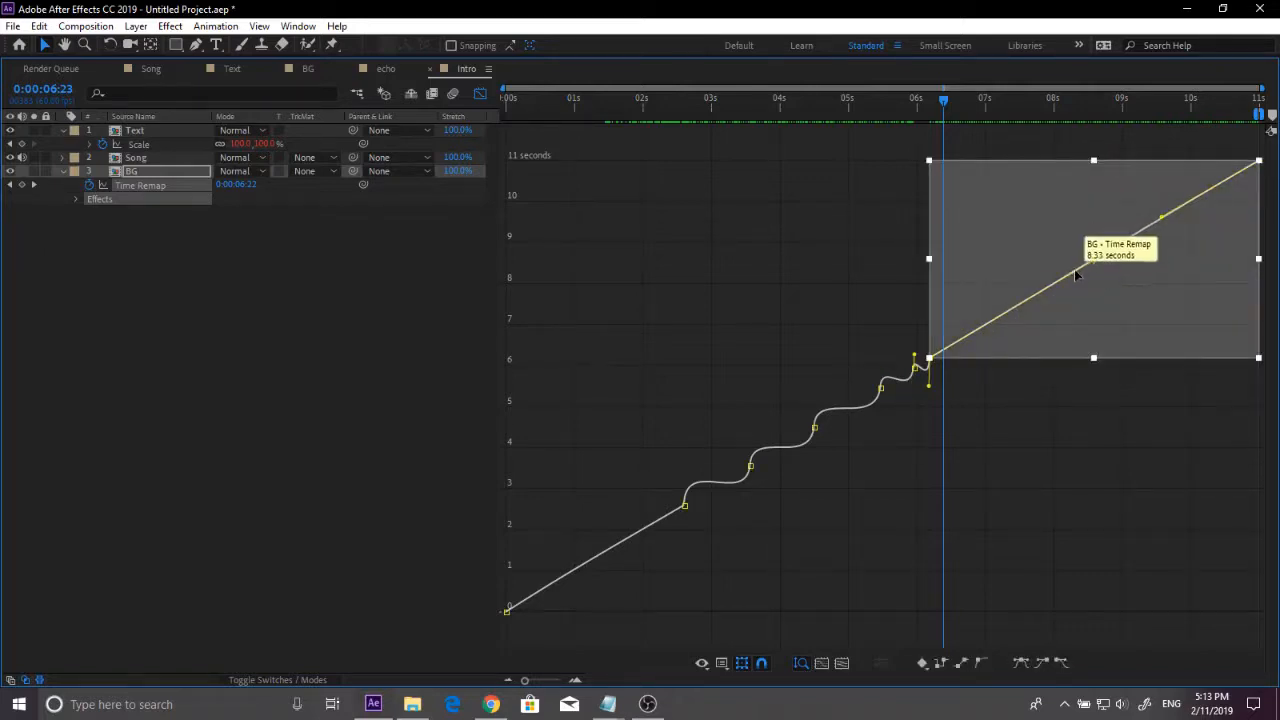
{"action": "left_click_drag", "start_coordinate": [1084, 263], "coordinate": [1092, 307]}
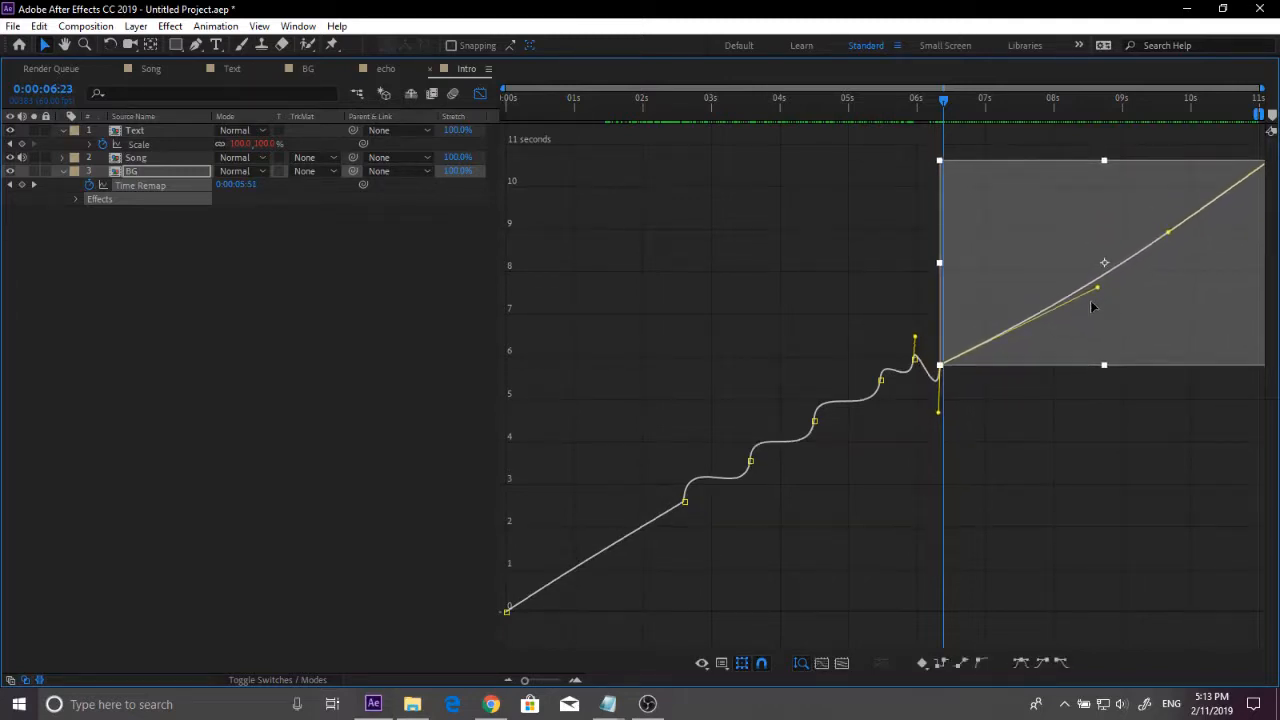
{"action": "key", "text": "ctrl+z"}
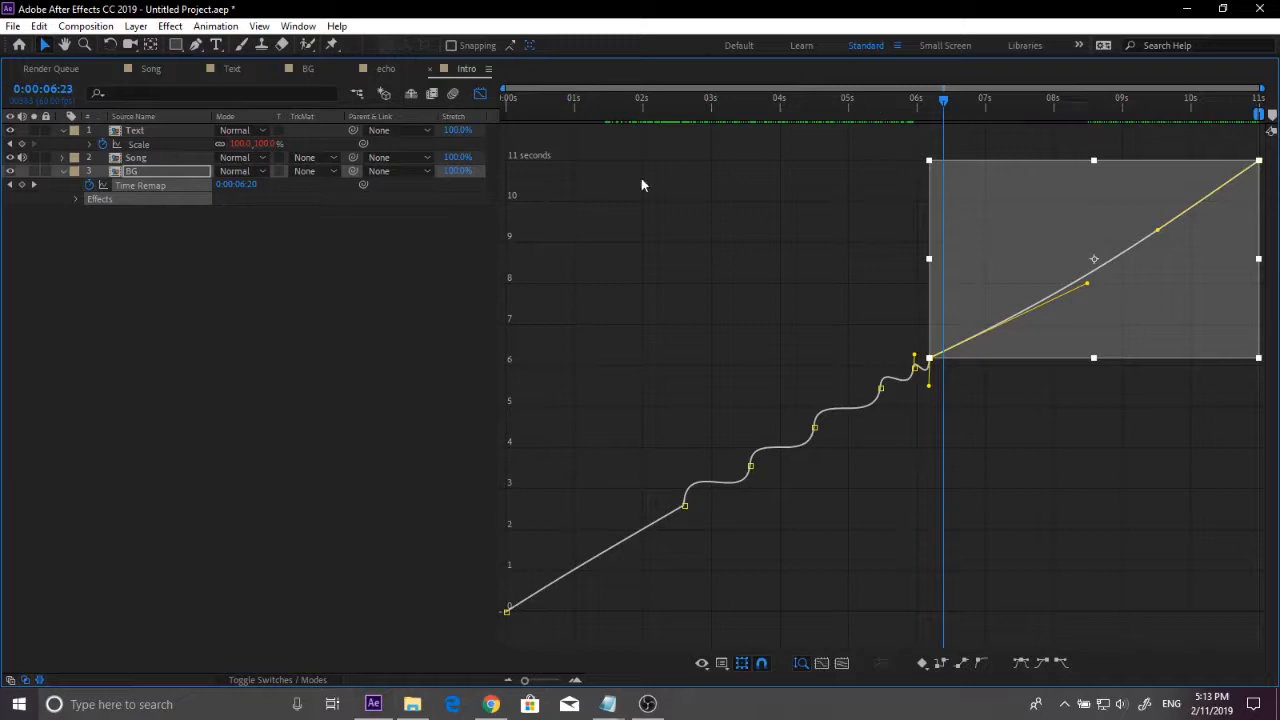
Step: Return to the normal timeline layout, preview Intro from 0:00:02:17, and check the frame at 0:00:06:10 fitted to the viewer
{"action": "left_click", "coordinate": [480, 93]}
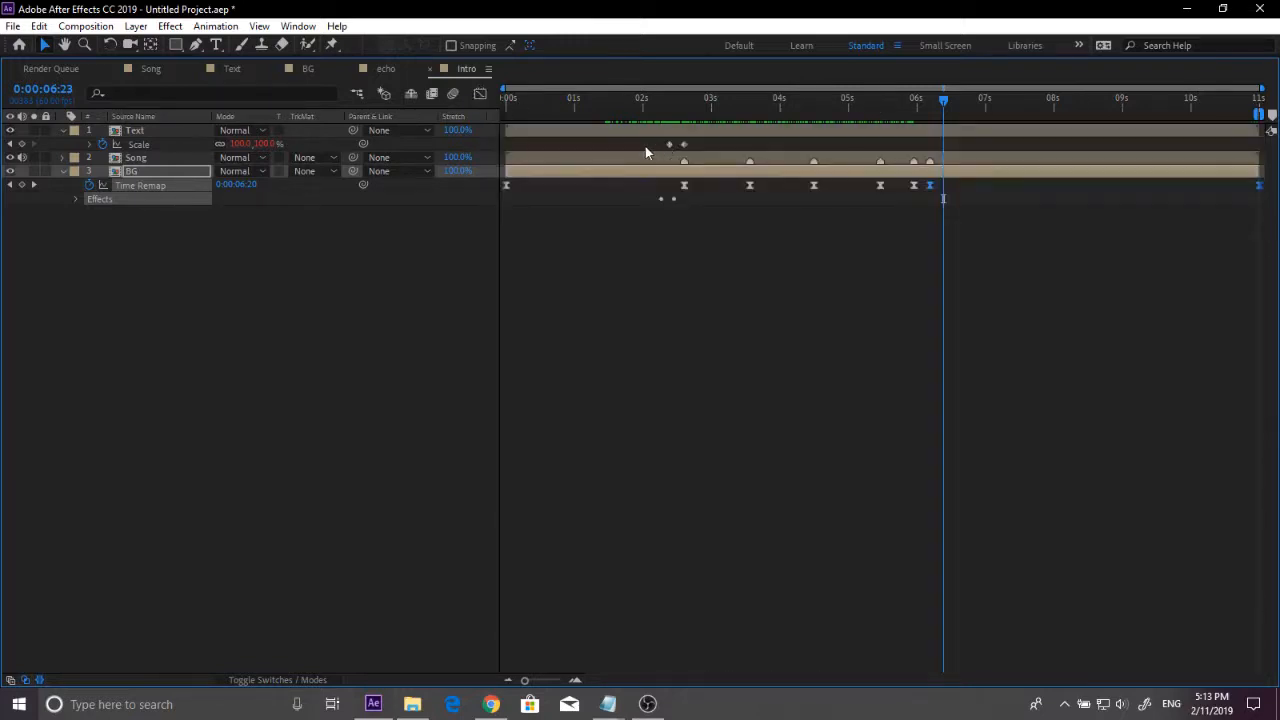
{"action": "key", "text": "grave"}
{"action": "left_click_drag", "start_coordinate": [770, 510], "coordinate": [662, 518]}
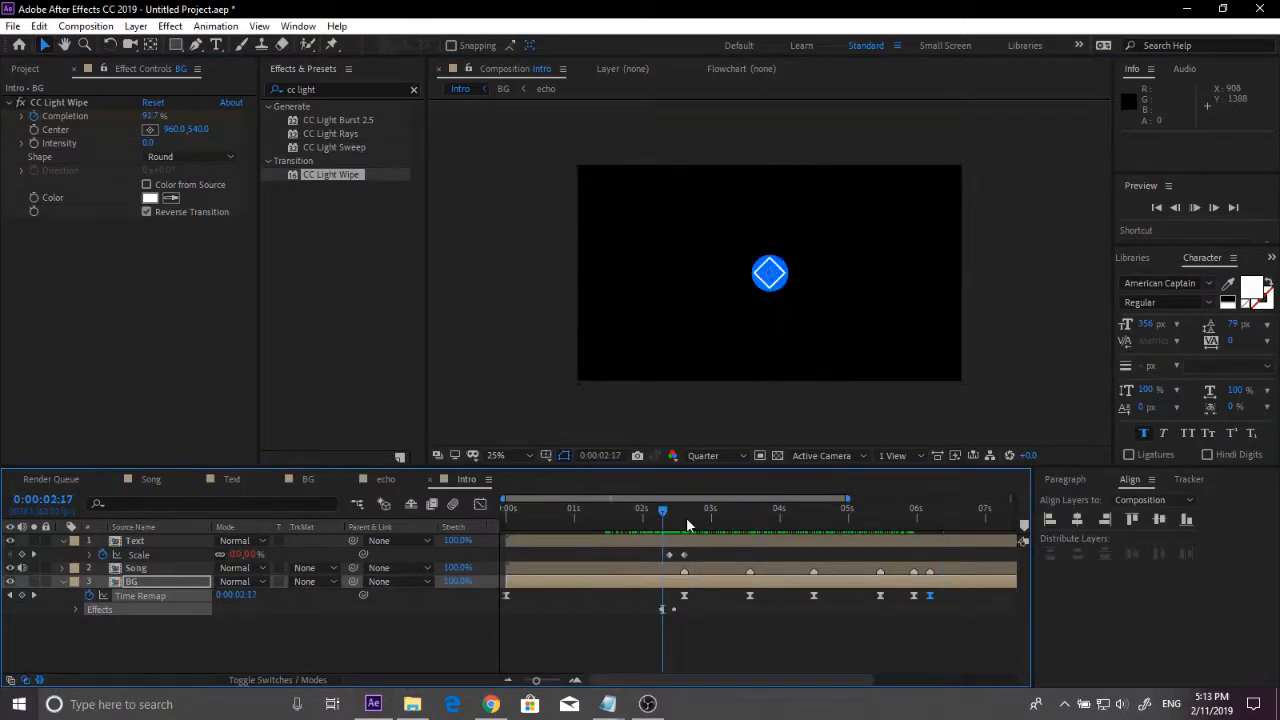
{"action": "key", "text": "space"}
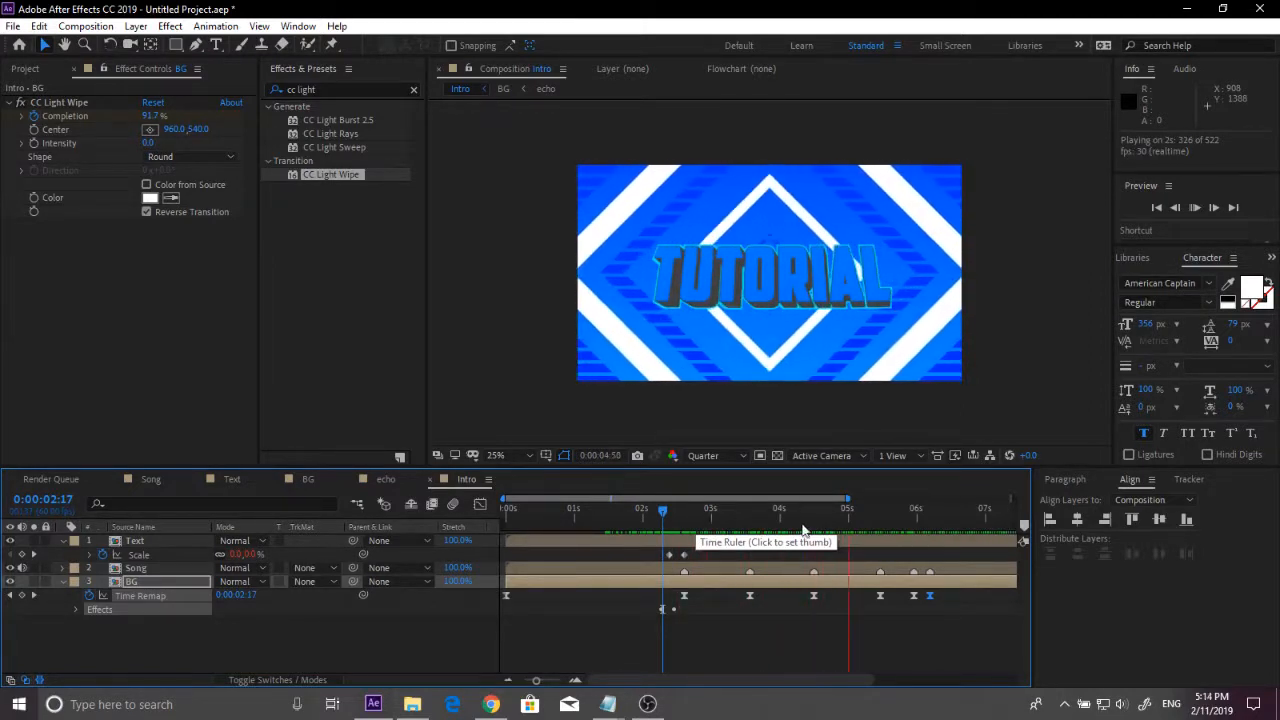
{"action": "left_click", "coordinate": [928, 513]}
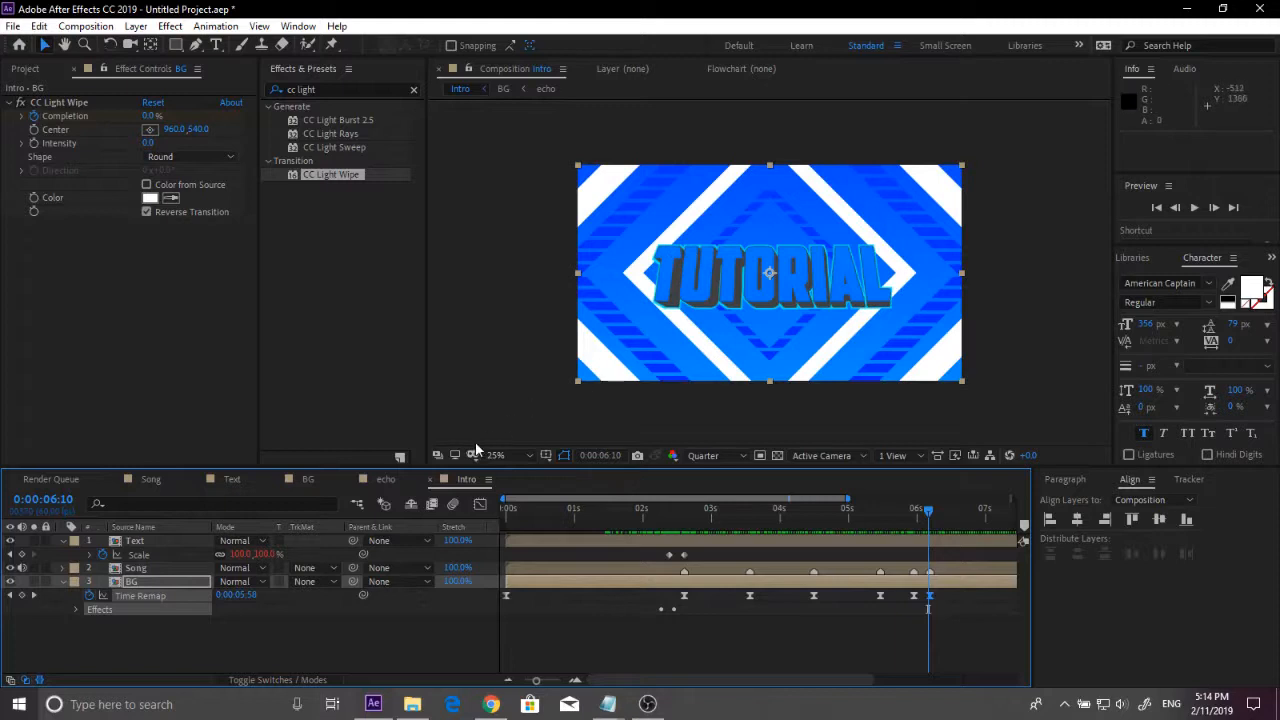
{"action": "left_click", "coordinate": [510, 456]}
{"action": "left_click", "coordinate": [530, 178]}
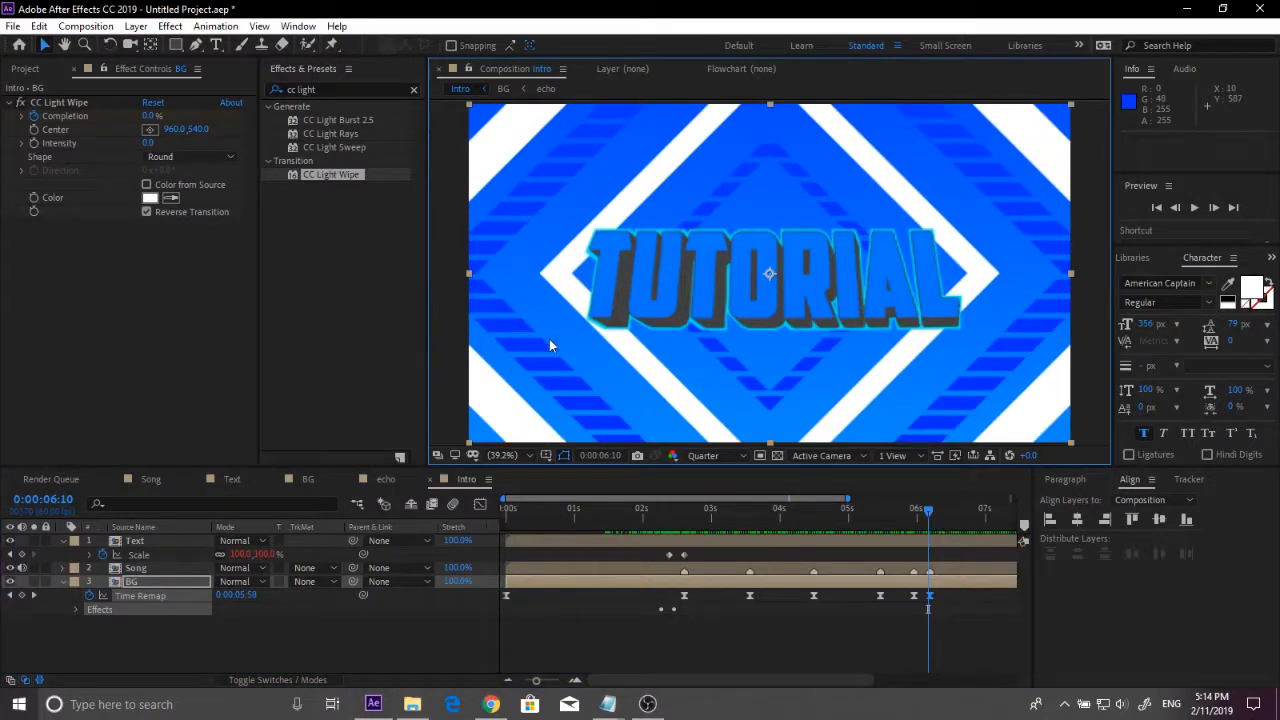
Step: Create a new 1920 x 1080, 60 fps, 11-second composition named Fractal Burst
{"action": "left_click", "coordinate": [30, 70]}
{"action": "left_click", "coordinate": [91, 391]}
{"action": "right_click", "coordinate": [105, 398]}
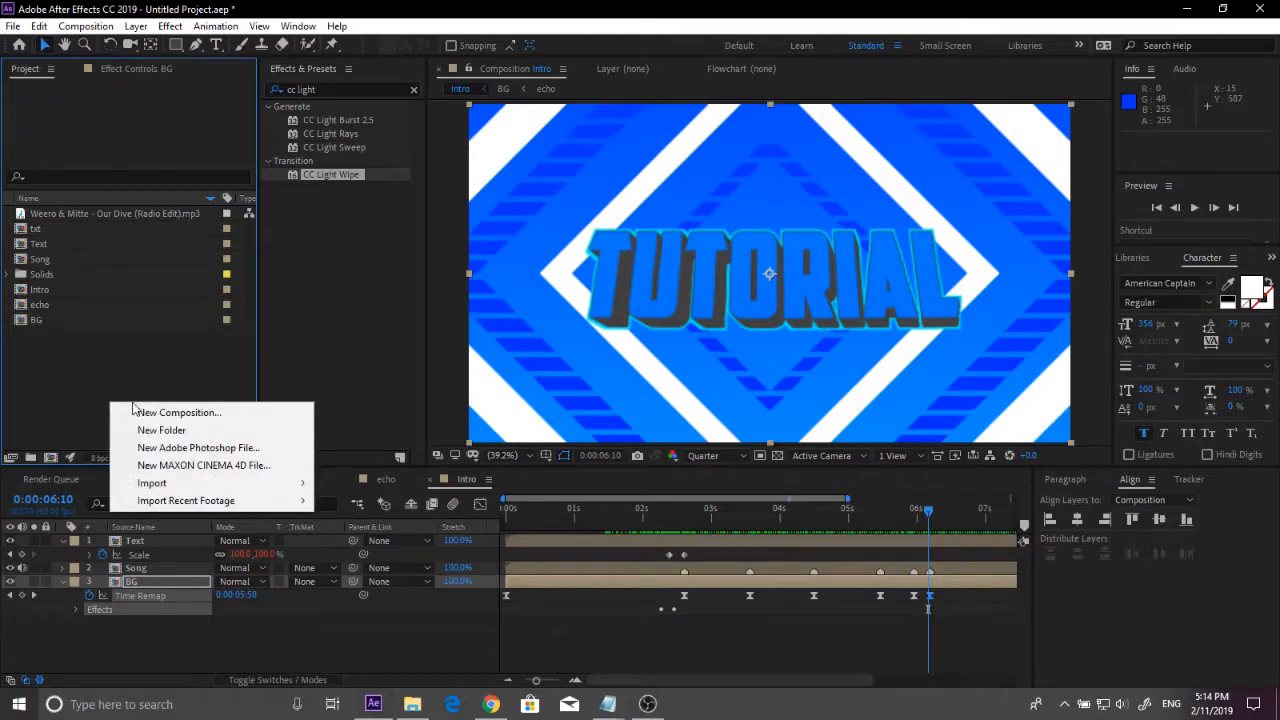
{"action": "left_click", "coordinate": [160, 412]}
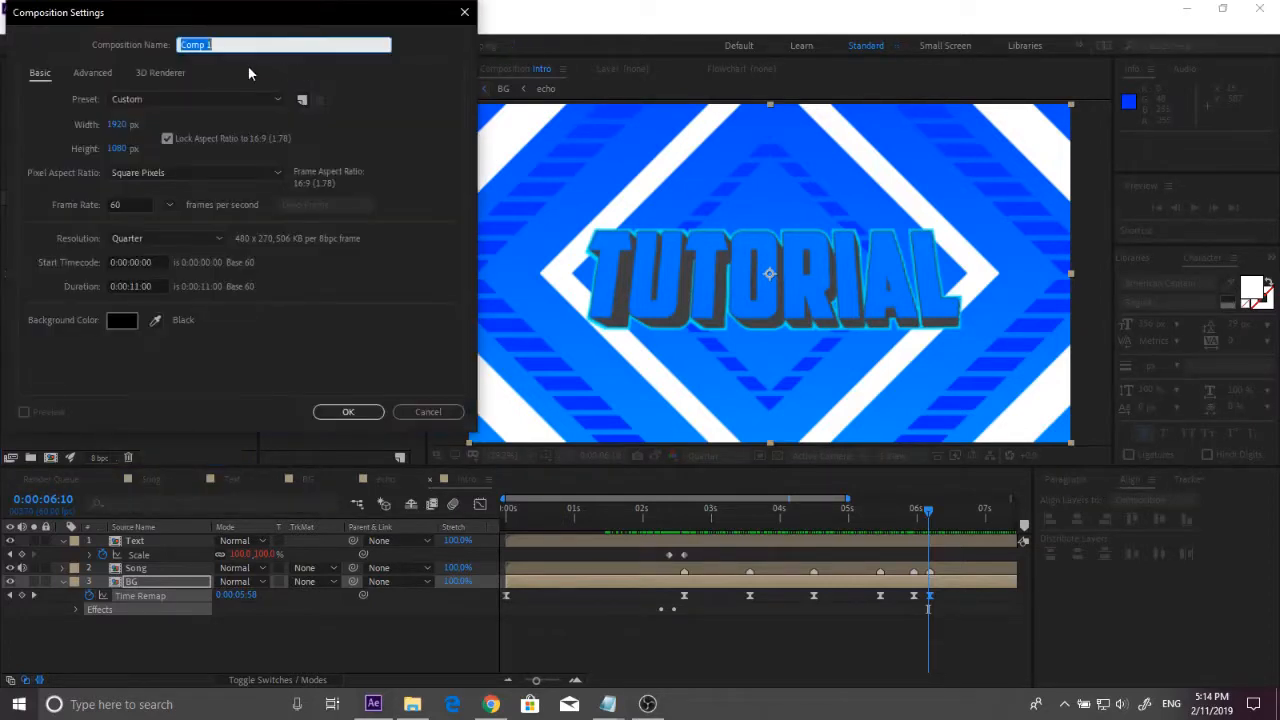
{"action": "key", "text": "BackSpace"}
{"action": "type", "text": "Fractal Burst"}
{"action": "key", "text": "Return"}
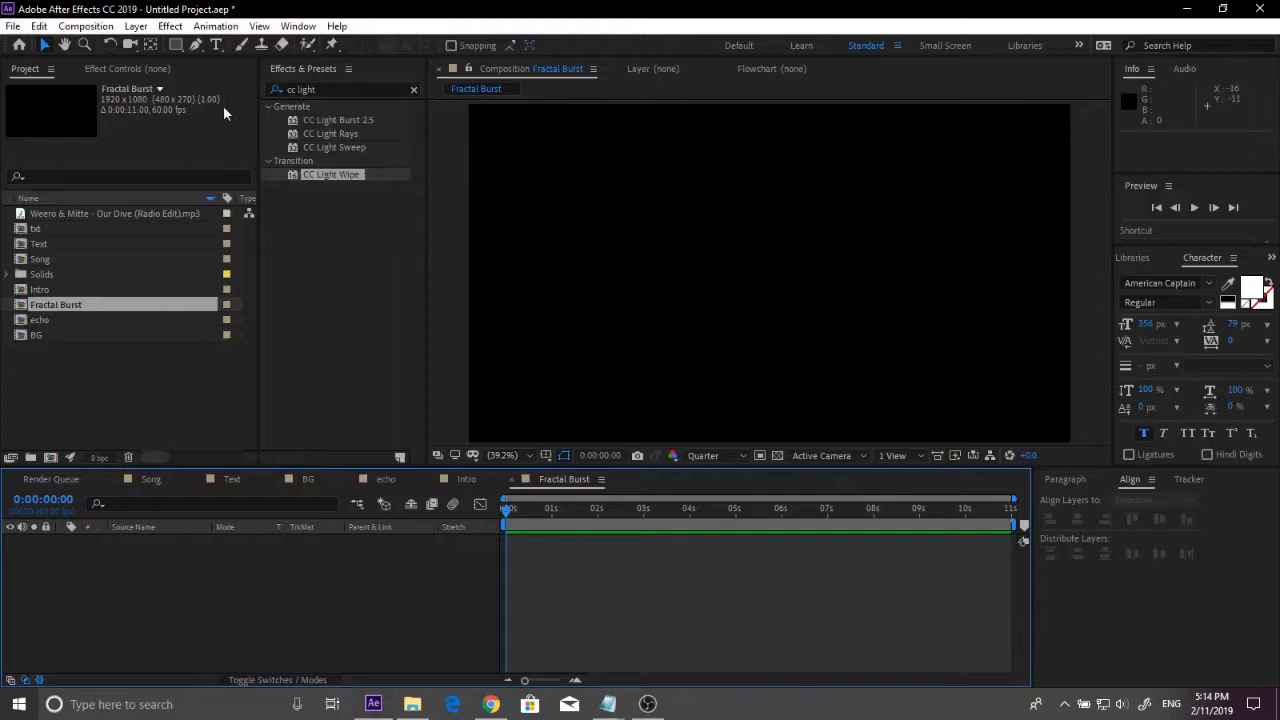
Step: Add a black solid at composition size to the Fractal Burst composition
{"action": "left_click", "coordinate": [329, 89]}
{"action": "right_click", "coordinate": [193, 561]}
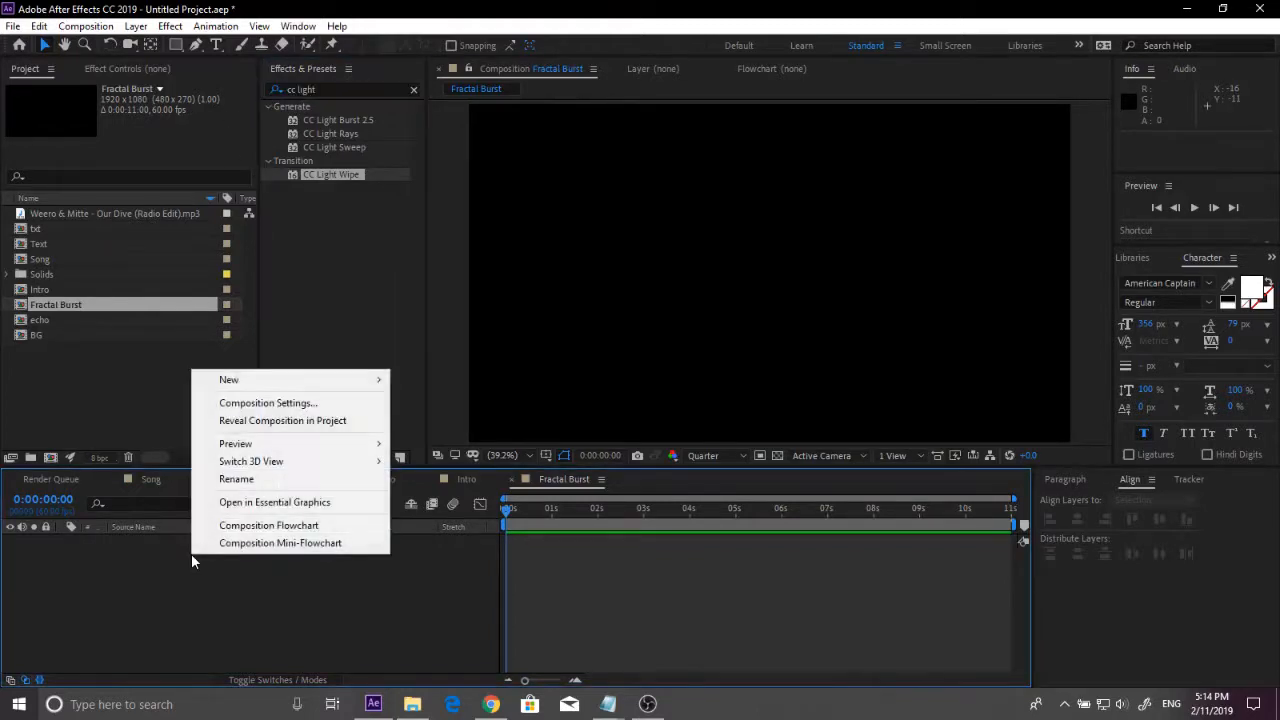
{"action": "mouse_move", "coordinate": [329, 382]}
{"action": "left_click", "coordinate": [451, 421]}
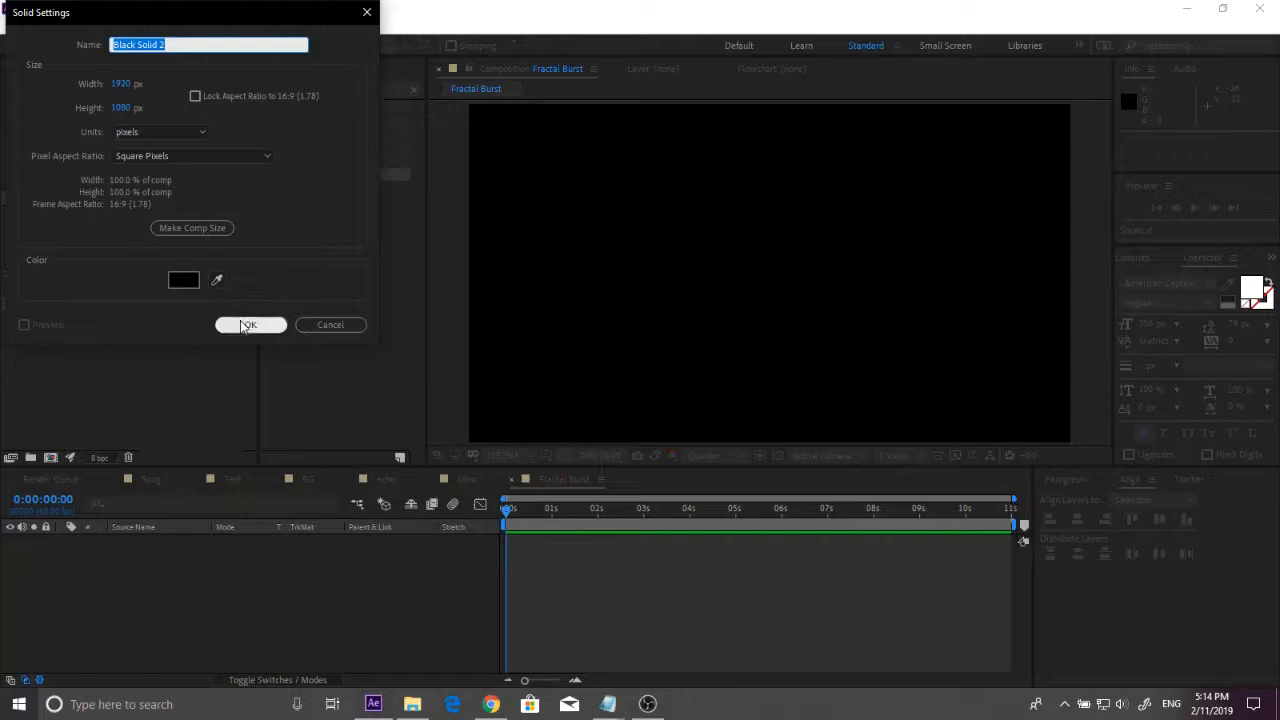
{"action": "left_click", "coordinate": [193, 228]}
{"action": "left_click", "coordinate": [250, 325]}
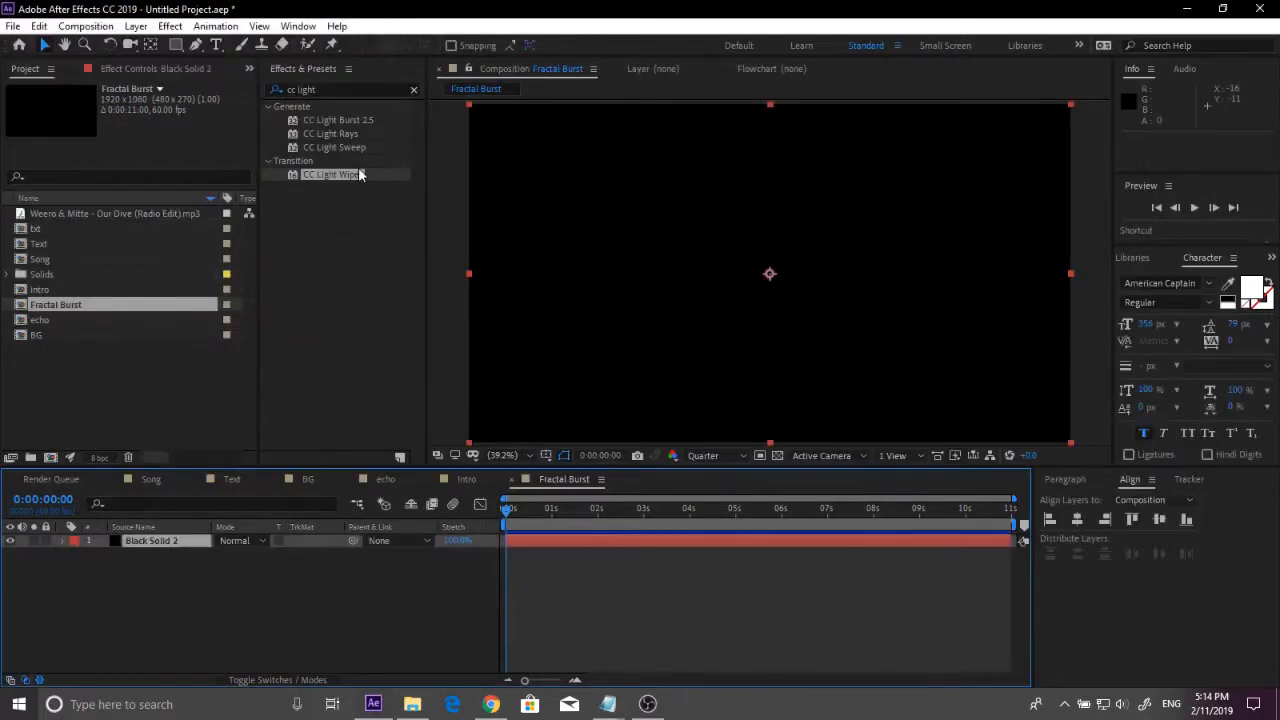
Step: Find the Fractal Noise effect and apply it to the black solid
{"action": "left_click", "coordinate": [278, 91]}
{"action": "key", "text": "ctrl+a"}
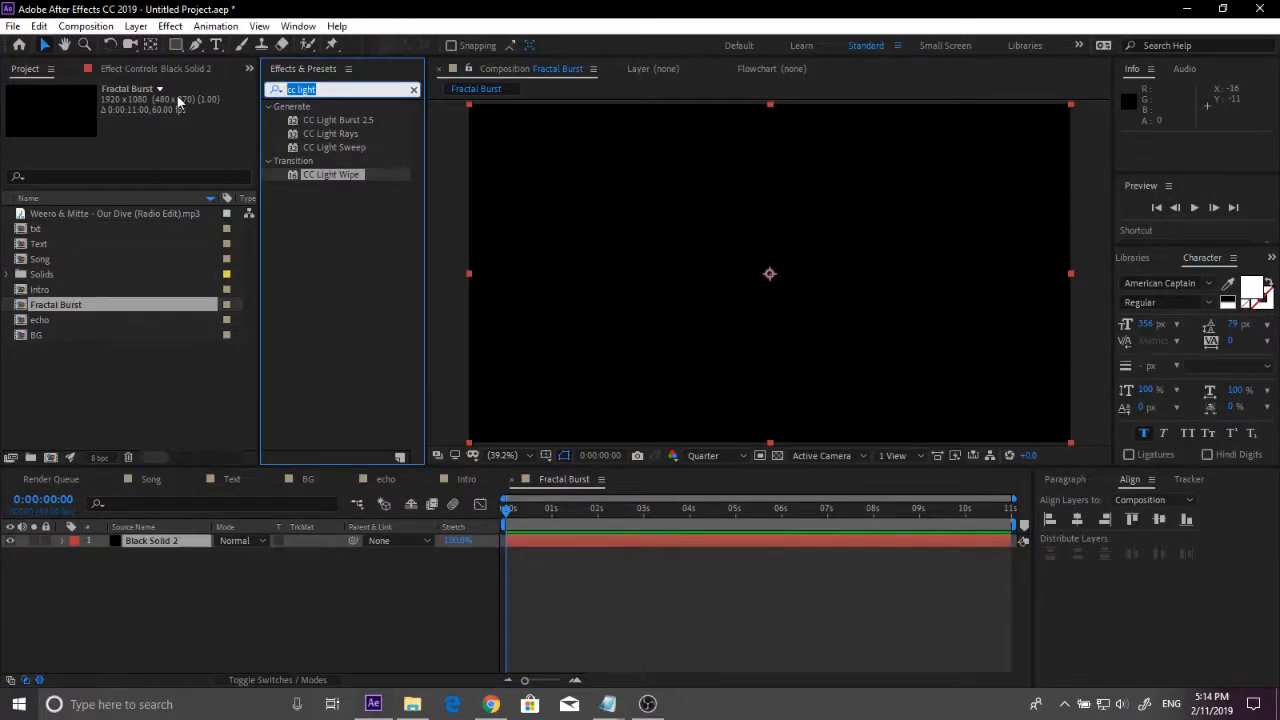
{"action": "type", "text": "fract"}
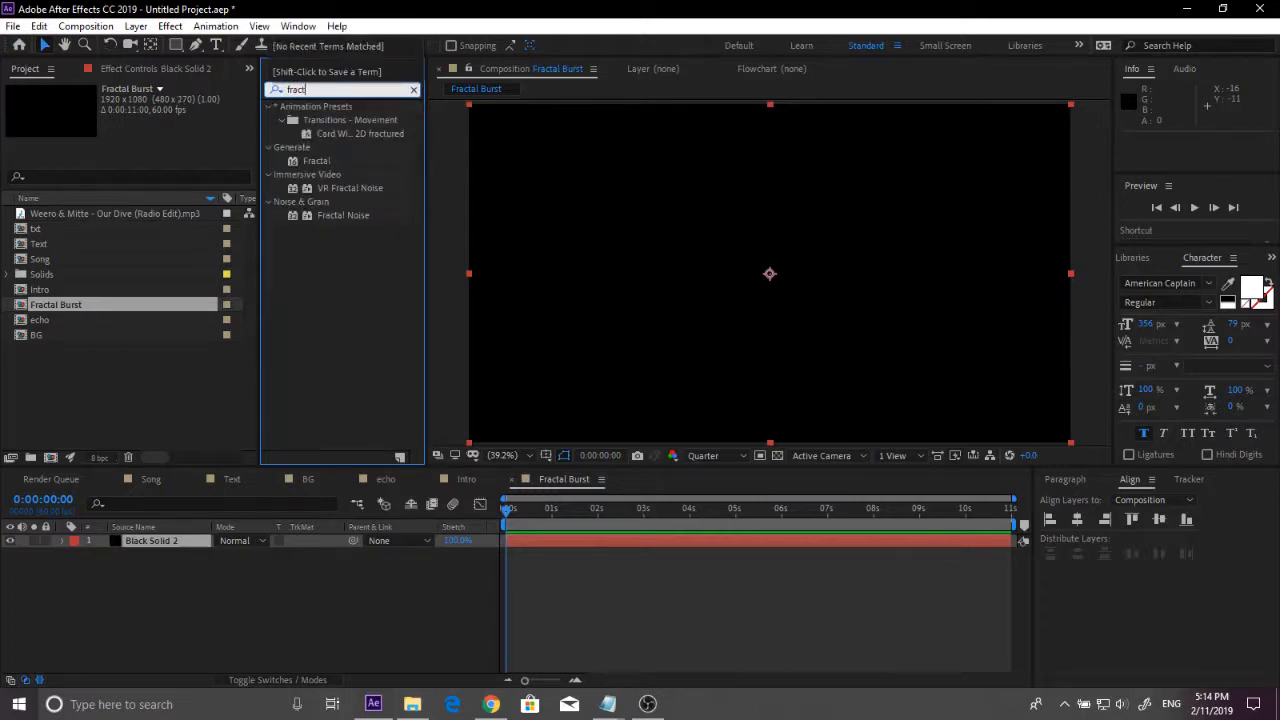
{"action": "type", "text": "al noise"}
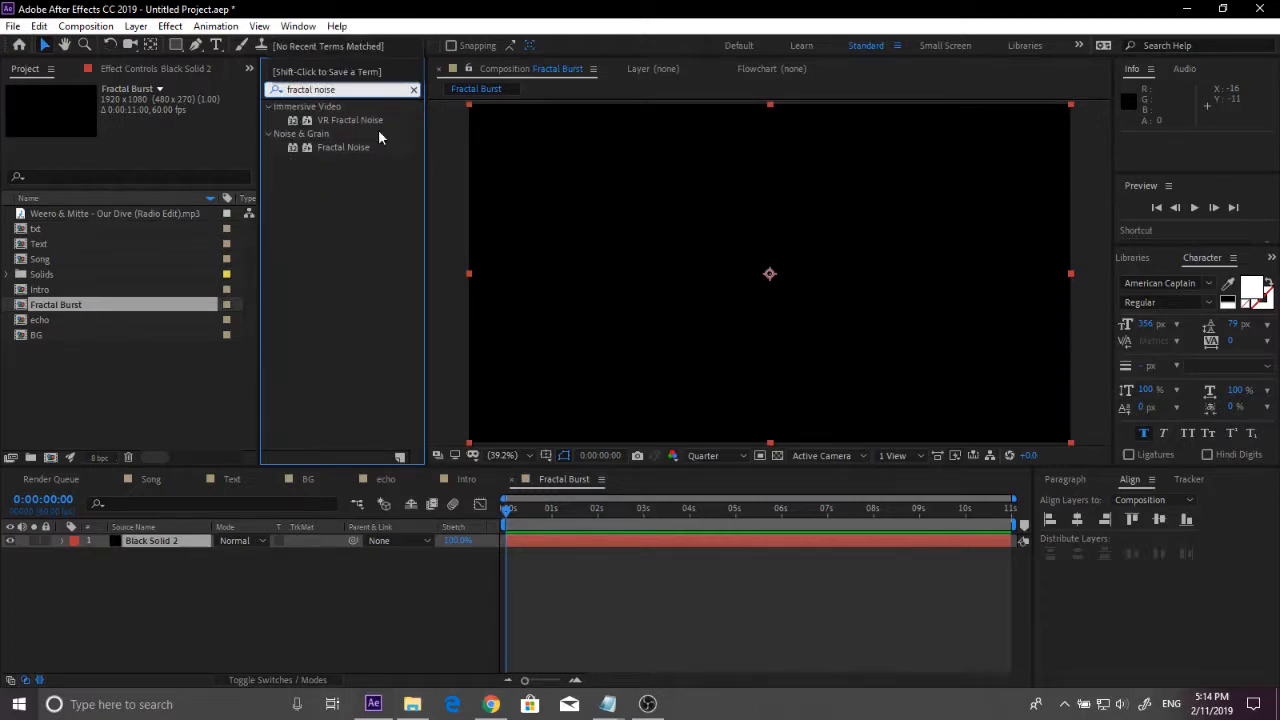
{"action": "double_click", "coordinate": [338, 147]}
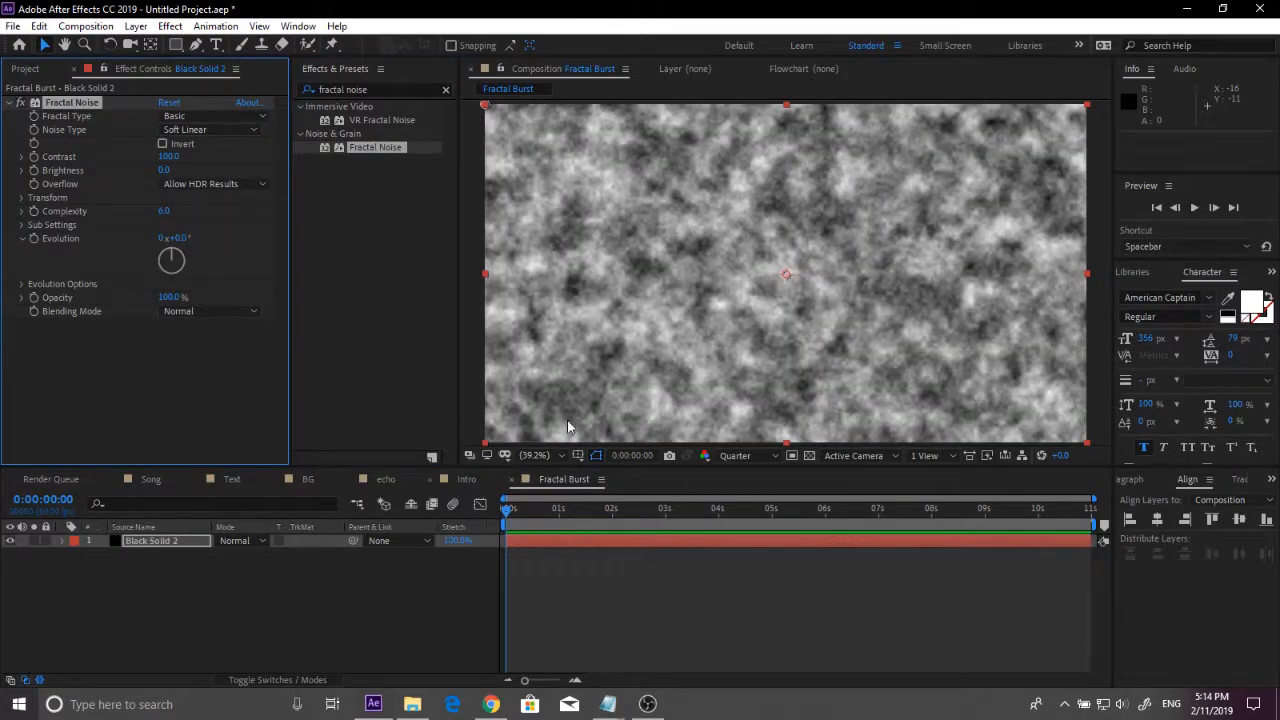
Step: Turn off Uniform Scaling in Fractal Noise's transform settings, set Scale Height to 2500, and collapse the effect
{"action": "left_click", "coordinate": [21, 198]}
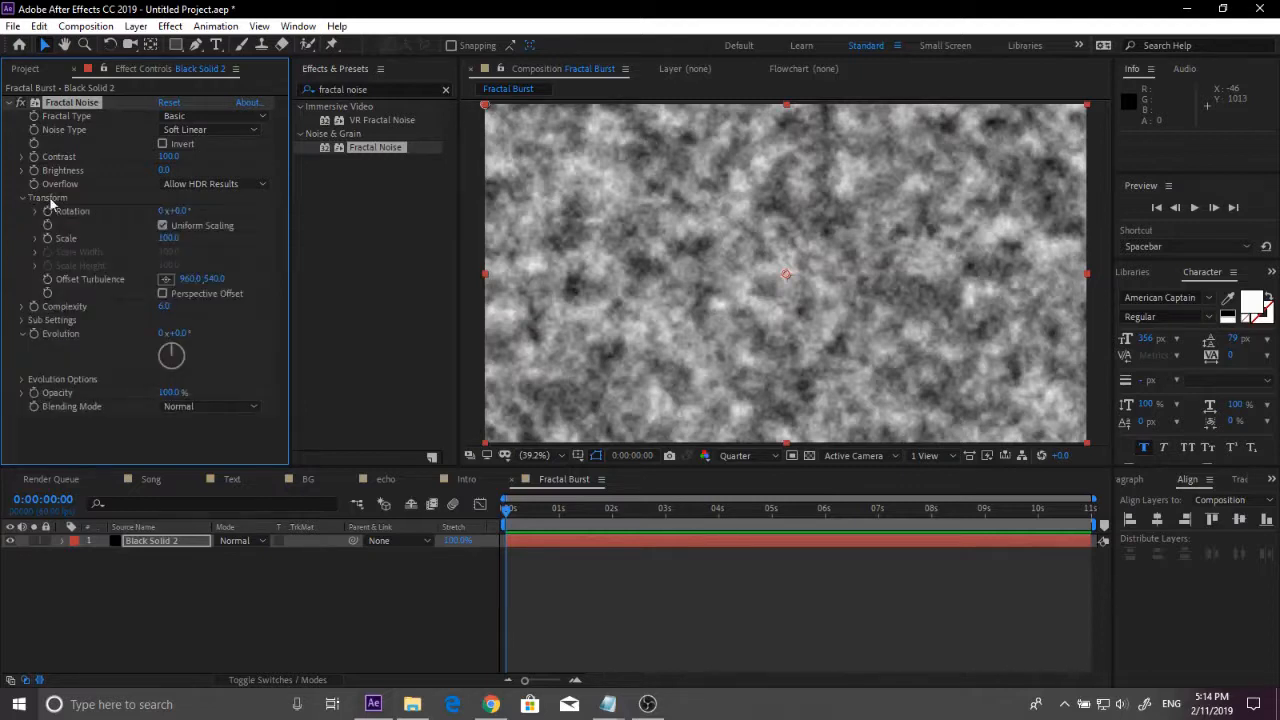
{"action": "left_click", "coordinate": [163, 226]}
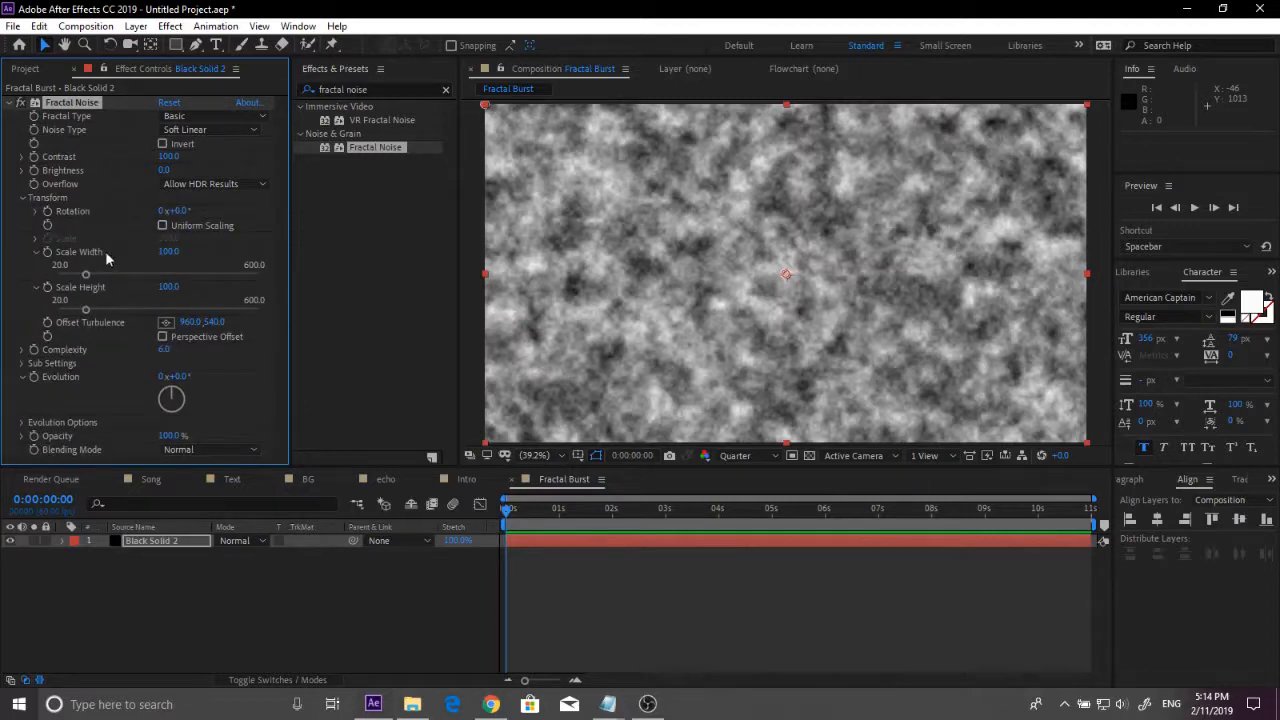
{"action": "left_click", "coordinate": [168, 287]}
{"action": "type", "text": "1"}
{"action": "type", "text": "500"}
{"action": "key", "text": "Return"}
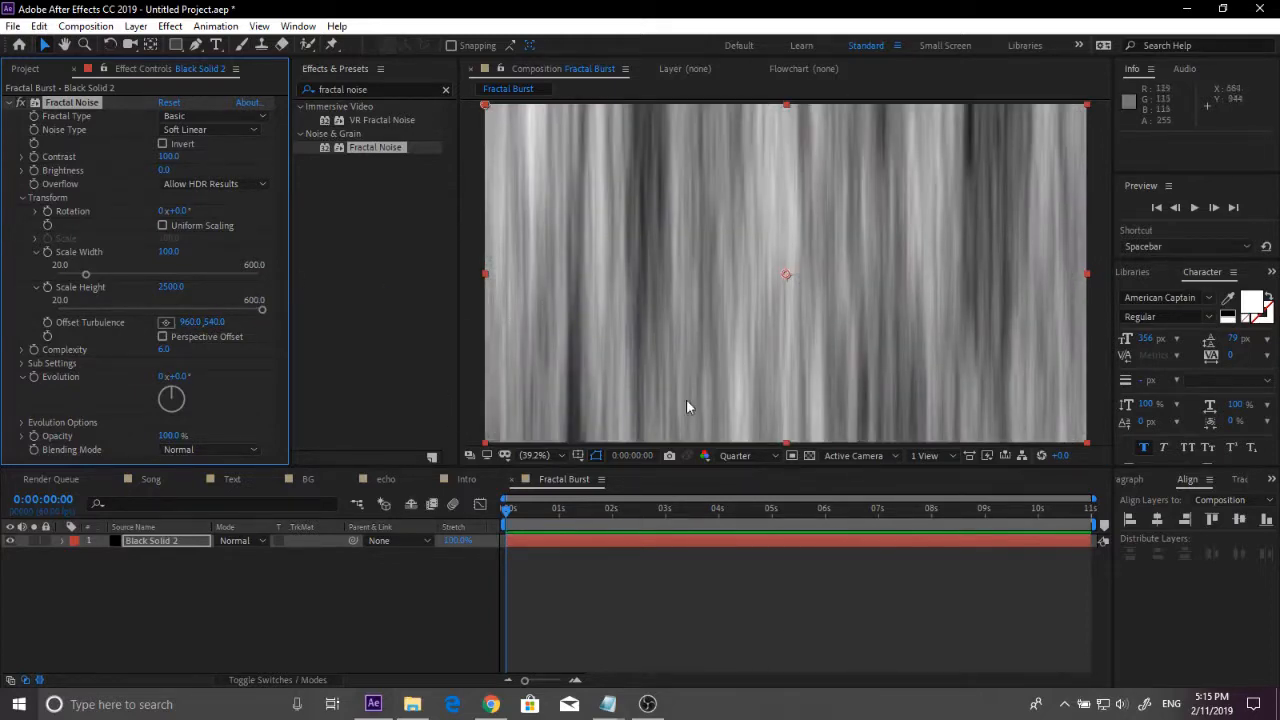
{"action": "left_click", "coordinate": [8, 104]}
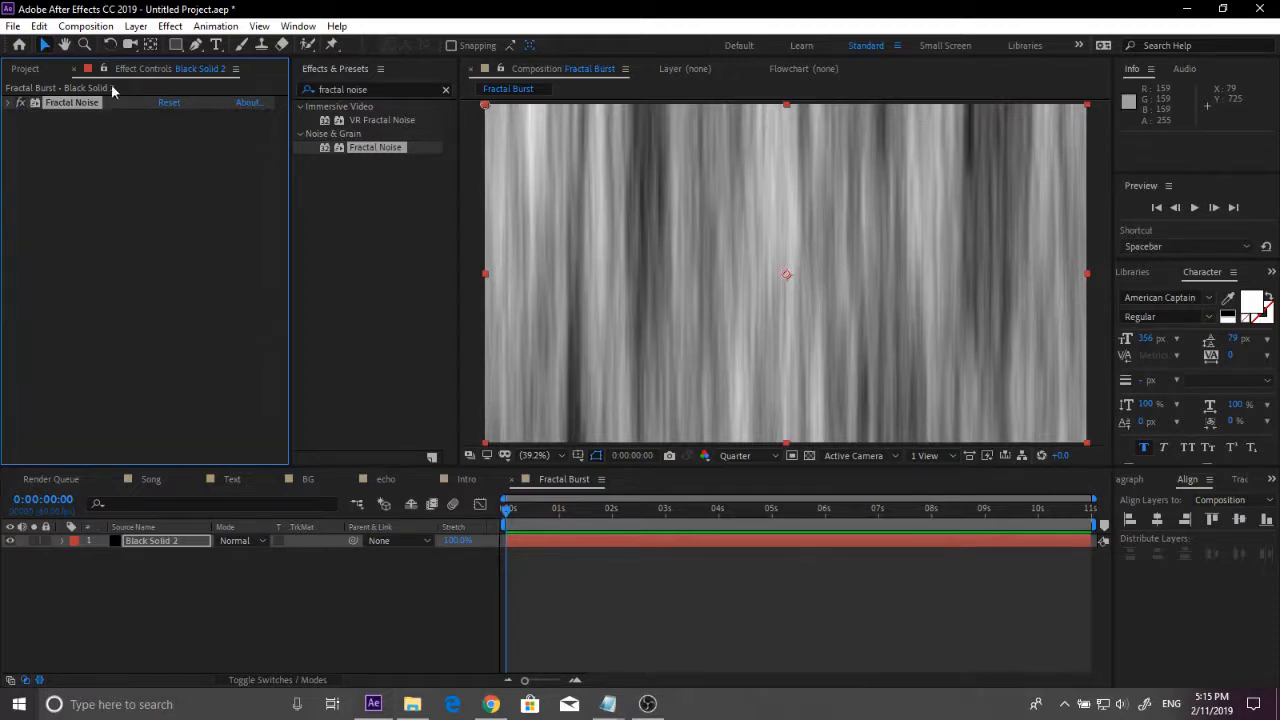
Step: Add a full-frame rectangular mask to the black solid and reveal the mask's properties
{"action": "double_click", "coordinate": [177, 45]}
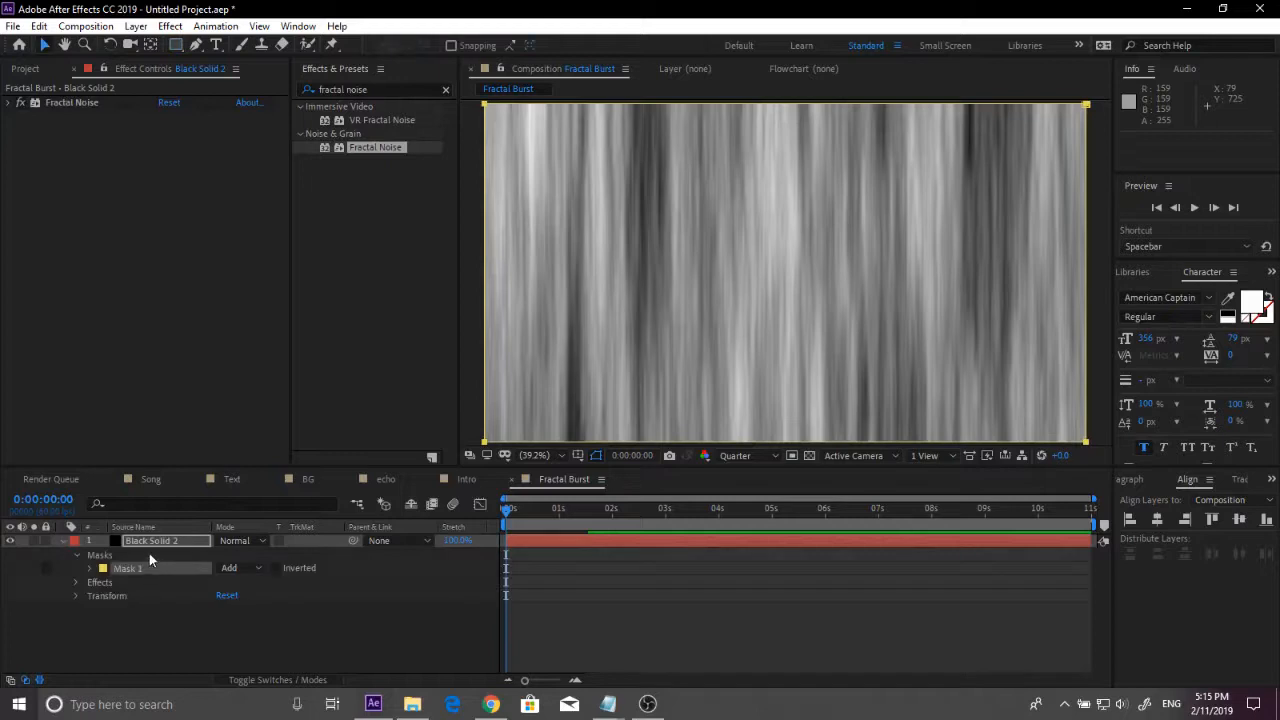
{"action": "left_click", "coordinate": [90, 568]}
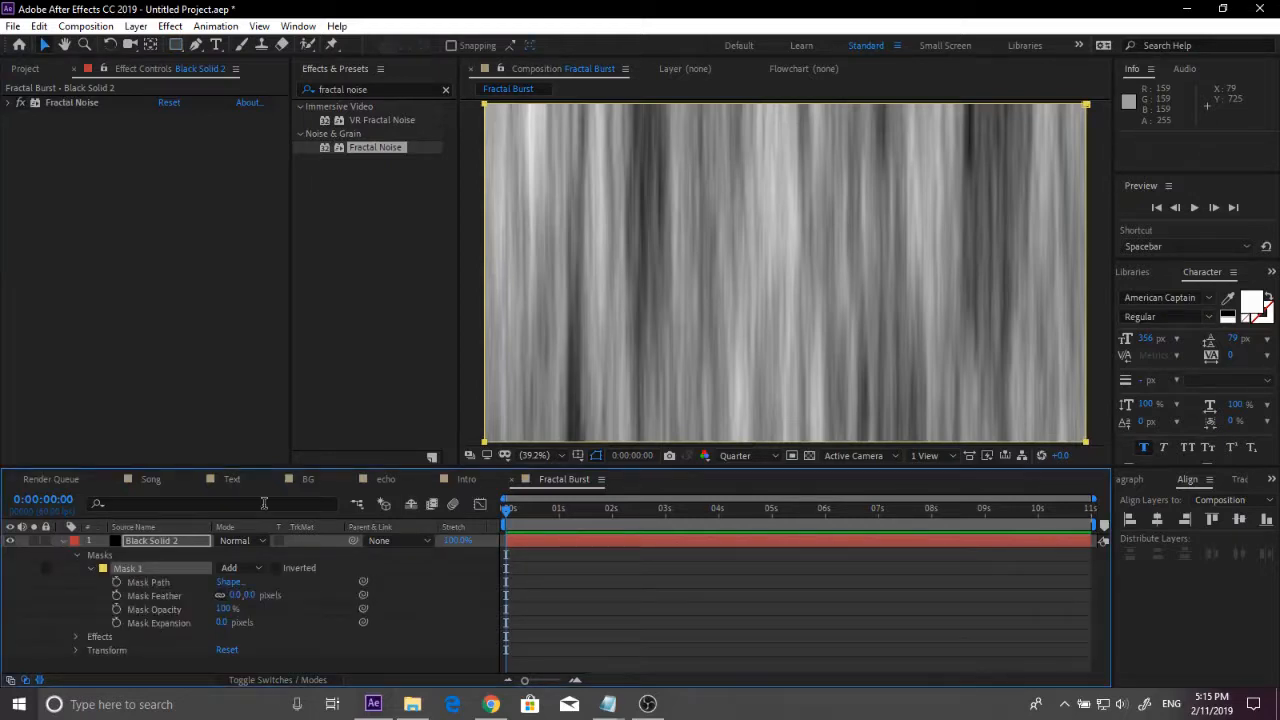
{"action": "scroll", "coordinate": [617, 368], "scroll_direction": "down", "scroll_amount": 1}
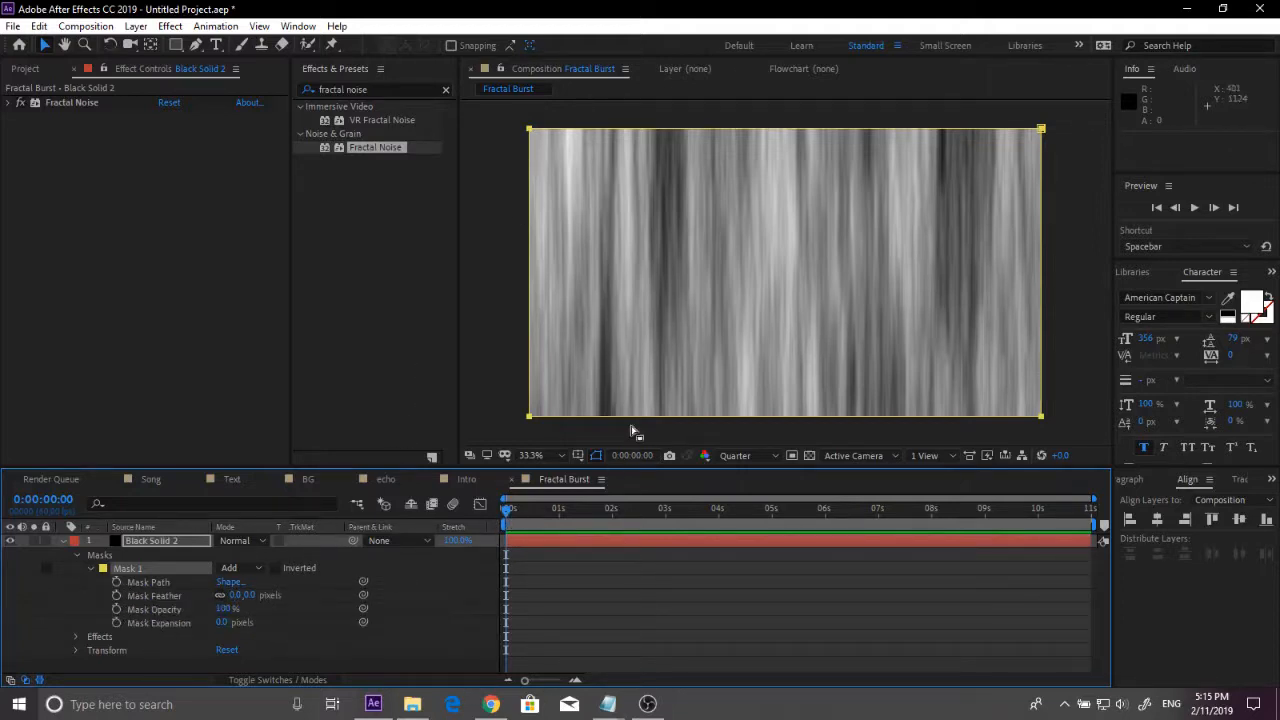
Step: Collapse Mask 1 to a thin strip along the frame's upper edge and keyframe its Mask Path at 0:00:00:00
{"action": "left_click", "coordinate": [530, 422]}
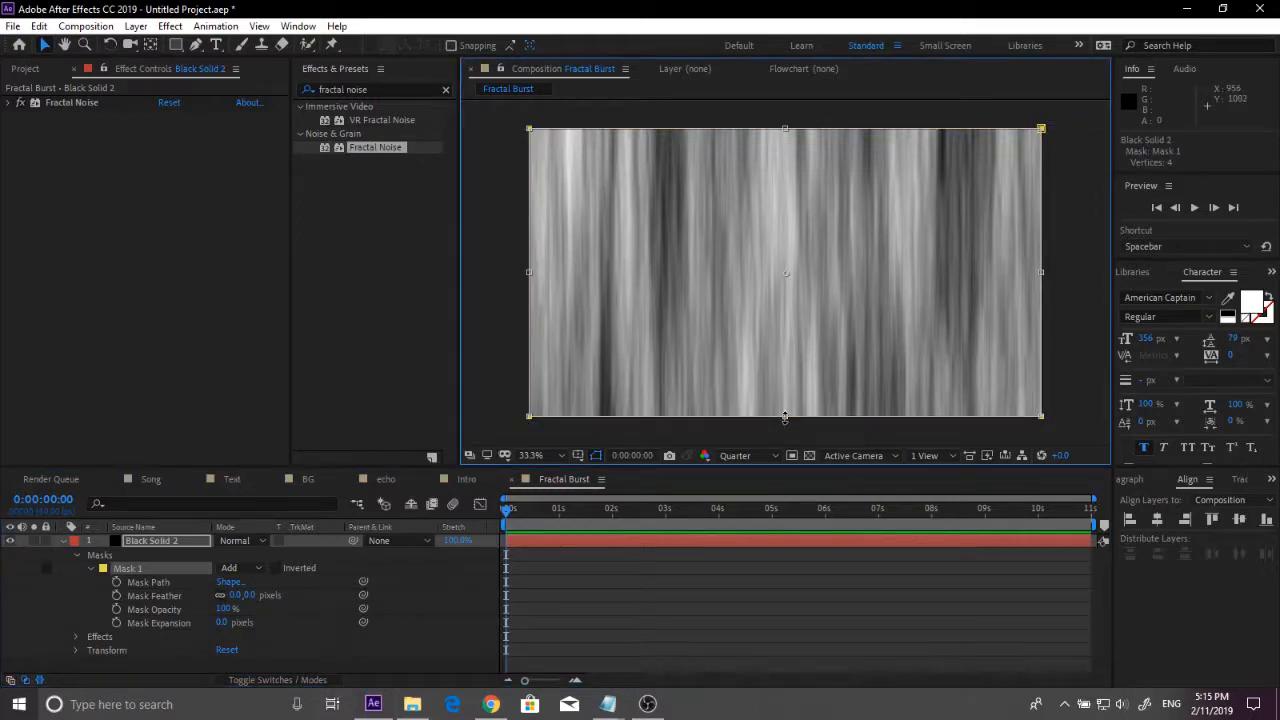
{"action": "left_click_drag", "start_coordinate": [783, 418], "coordinate": [798, 128]}
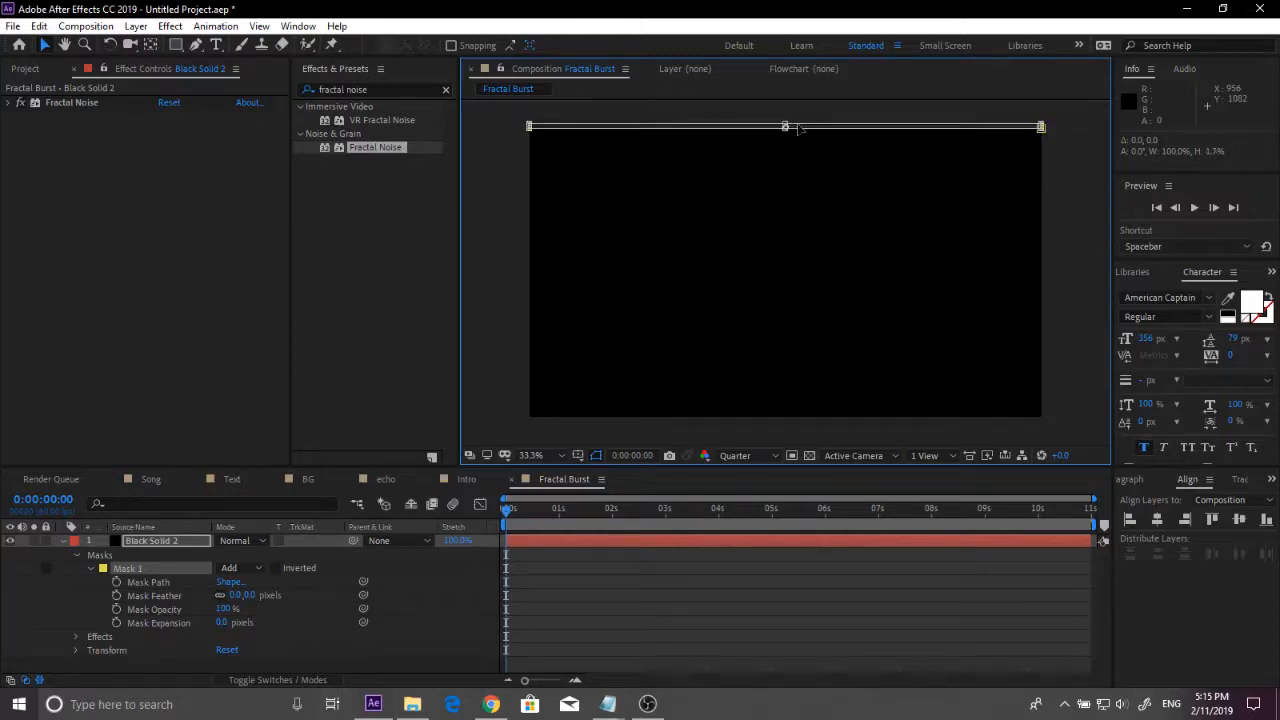
{"action": "left_click", "coordinate": [116, 582]}
Step: Keyframe the Mask 1 path at 0:00:00:30 by stretching the strip down to cover the whole frame
{"action": "left_click", "coordinate": [80, 502]}
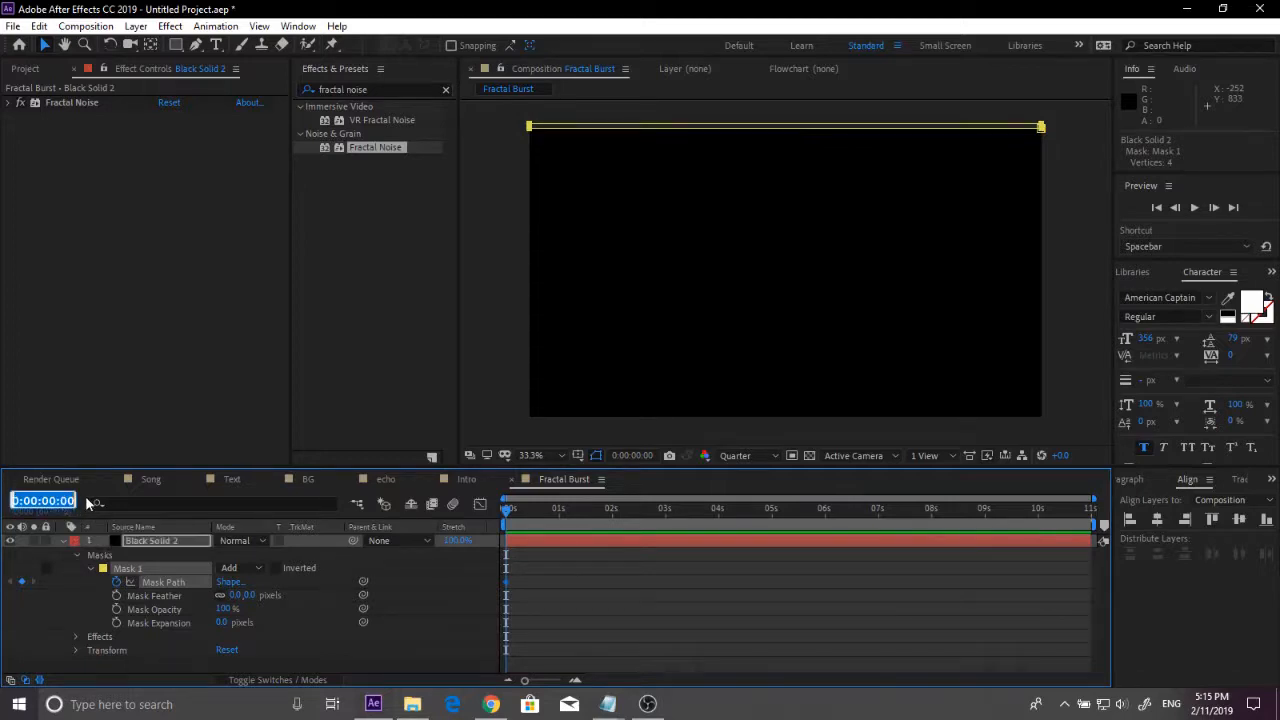
{"action": "type", "text": "30"}
{"action": "key", "text": "Return"}
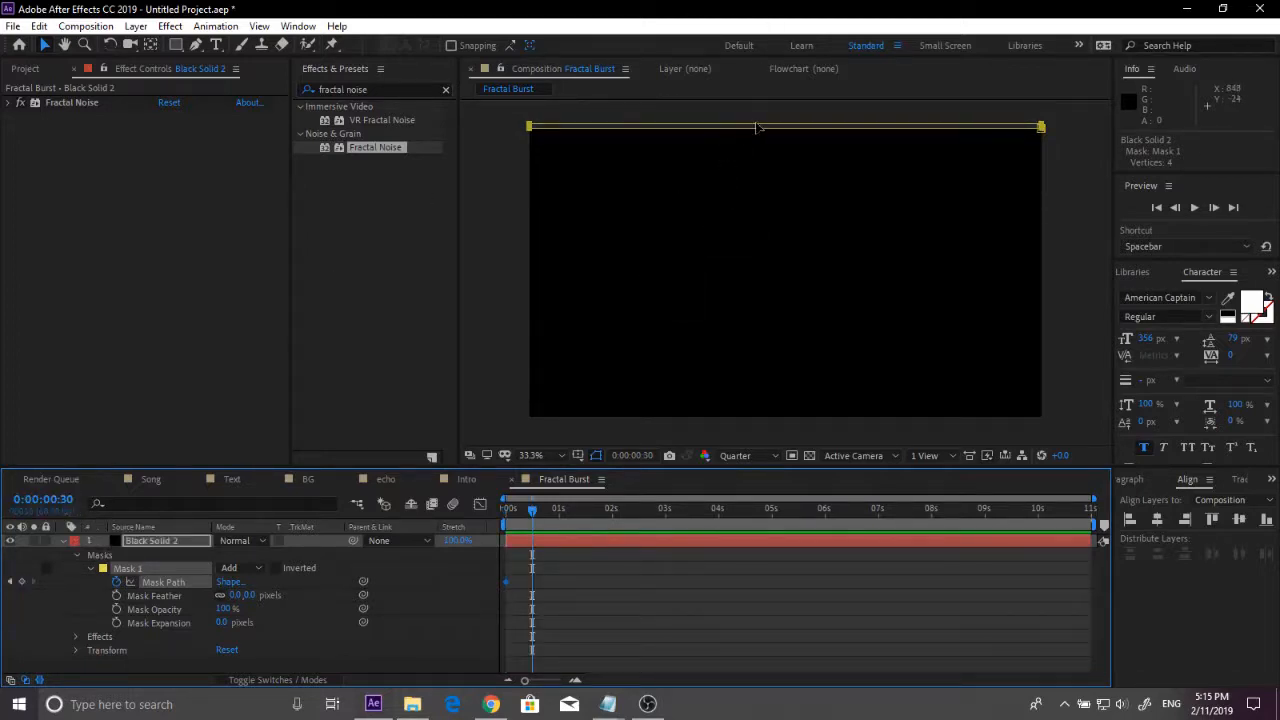
{"action": "left_click", "coordinate": [535, 128]}
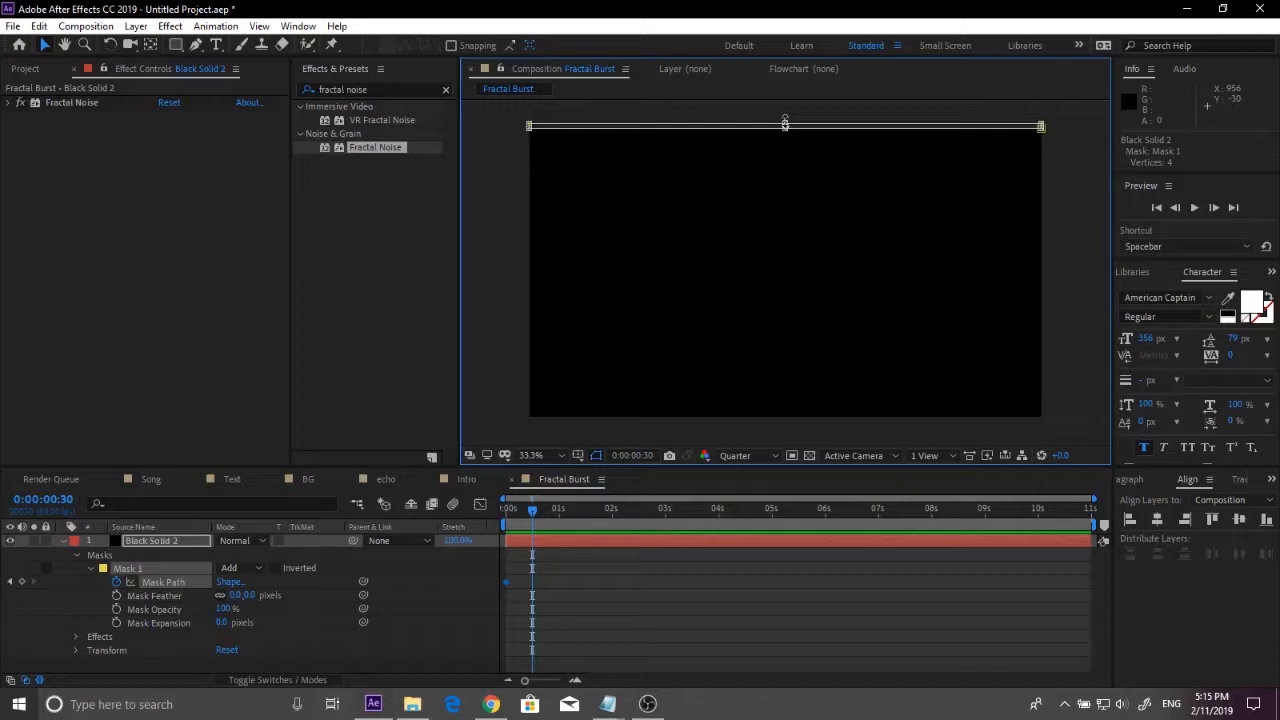
{"action": "left_click_drag", "start_coordinate": [785, 124], "coordinate": [736, 421]}
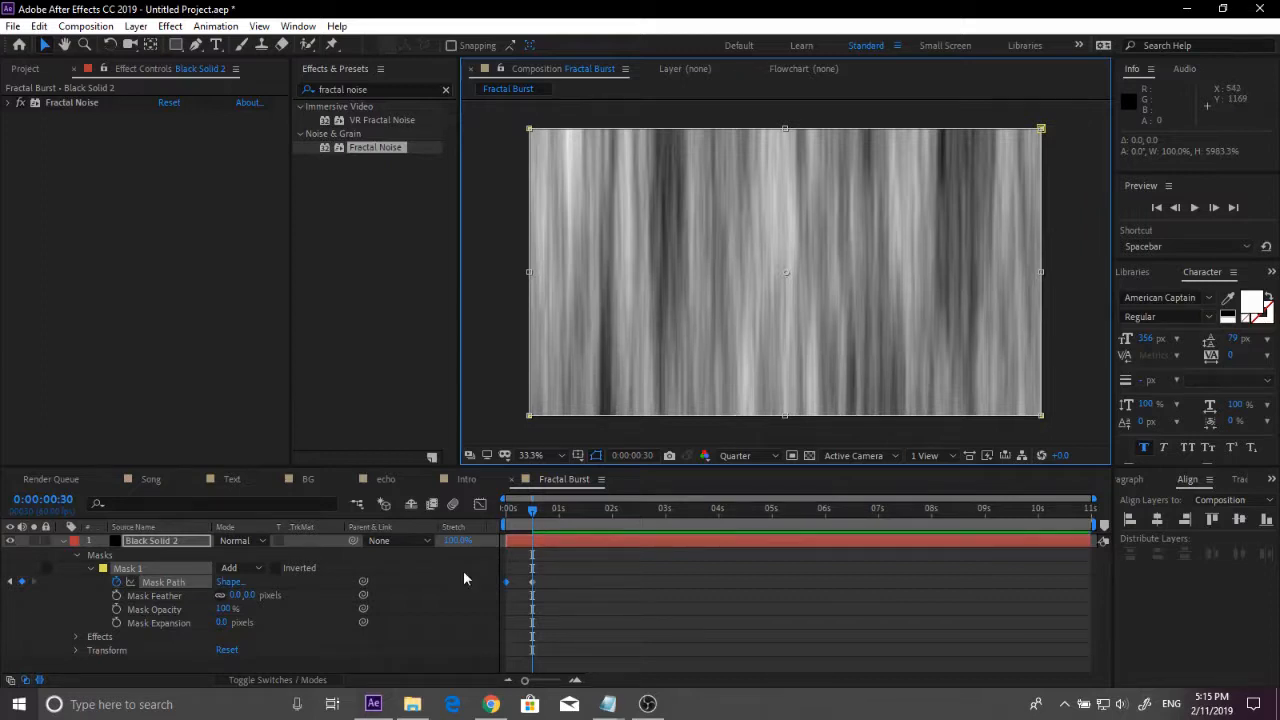
Step: Keyframe the Mask 1 path at 0:00:01:00 by collapsing it to a thin strip along the frame's lower edge, and preview the wipe
{"action": "left_click", "coordinate": [60, 503]}
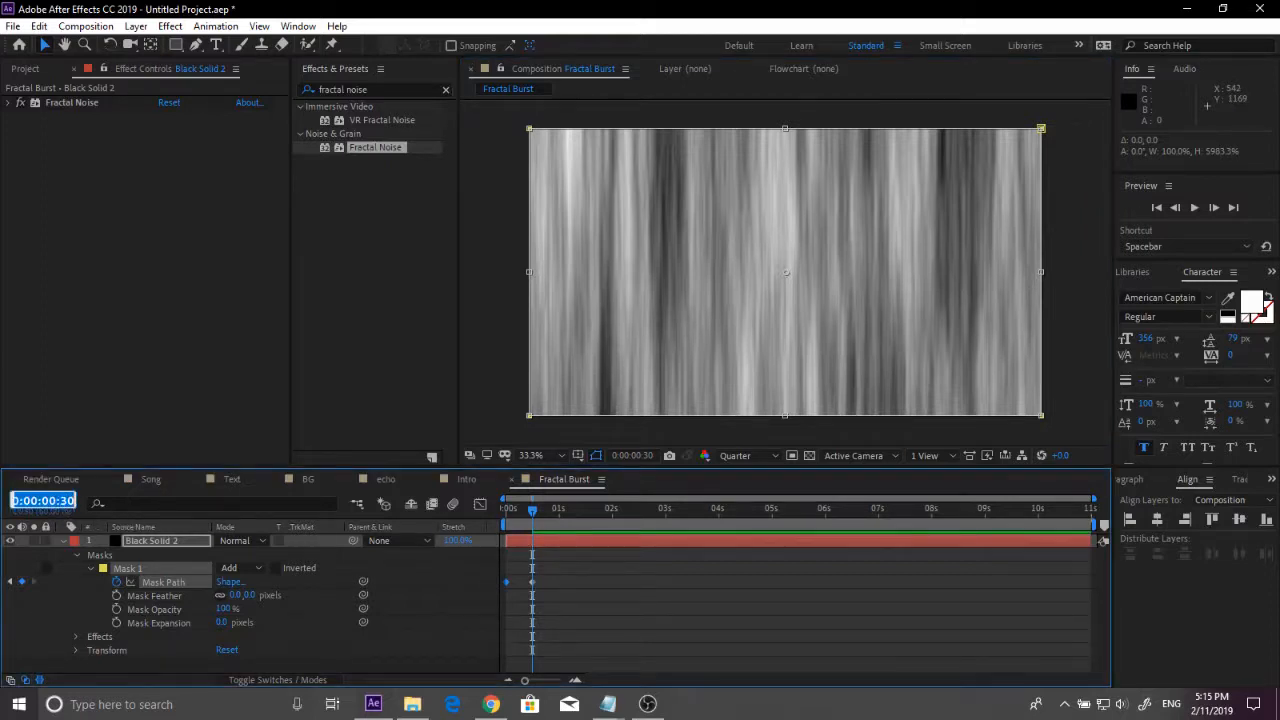
{"action": "type", "text": "100"}
{"action": "key", "text": "Return"}
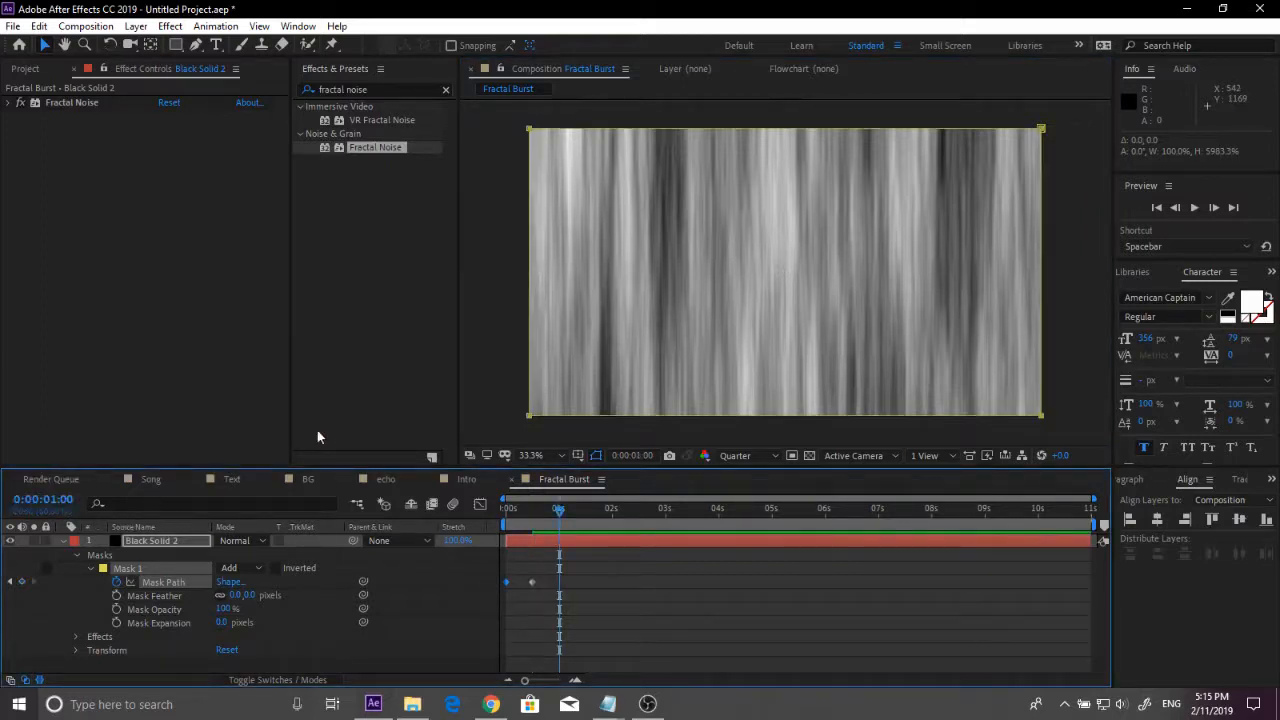
{"action": "left_click", "coordinate": [529, 131]}
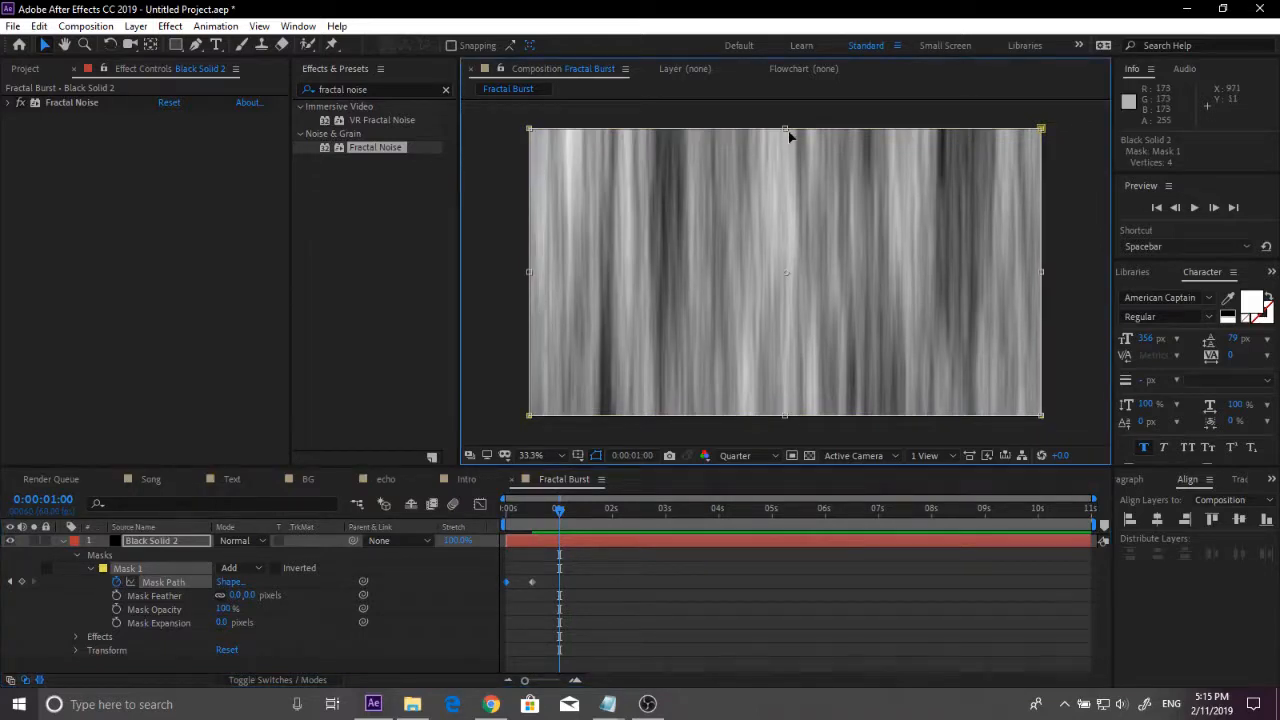
{"action": "left_click_drag", "start_coordinate": [787, 131], "coordinate": [785, 422]}
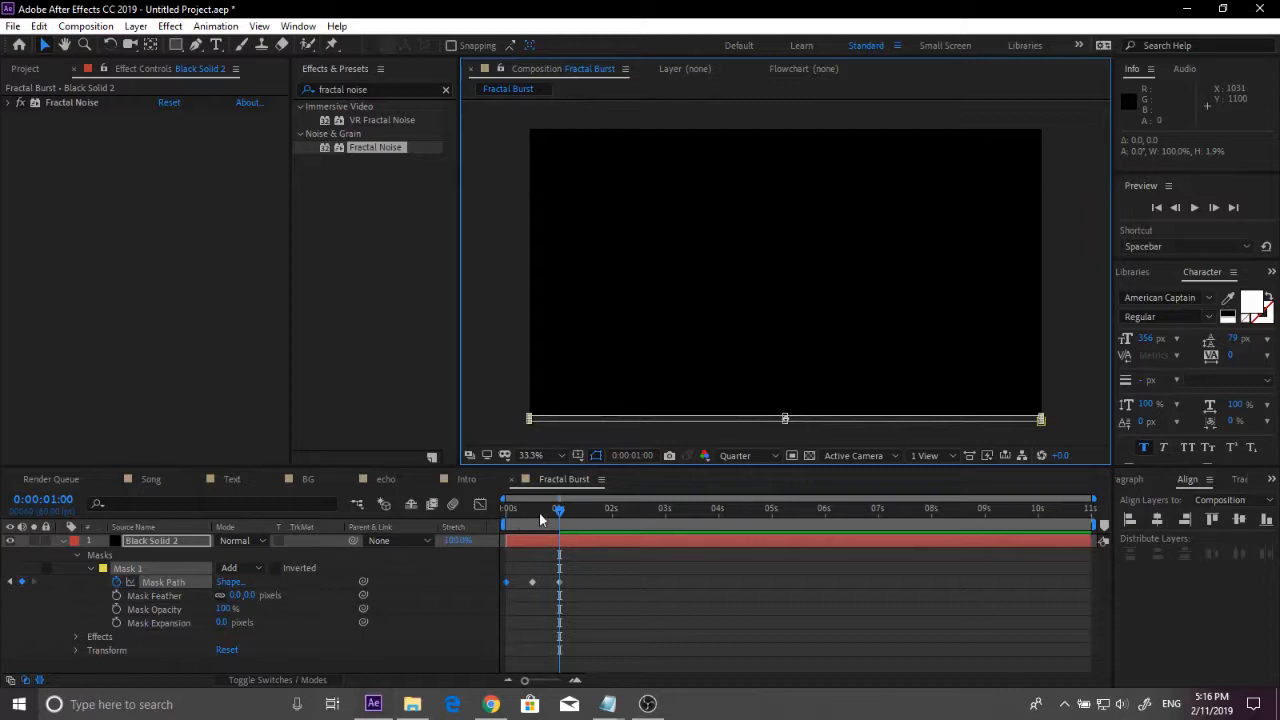
{"action": "key", "text": "space"}
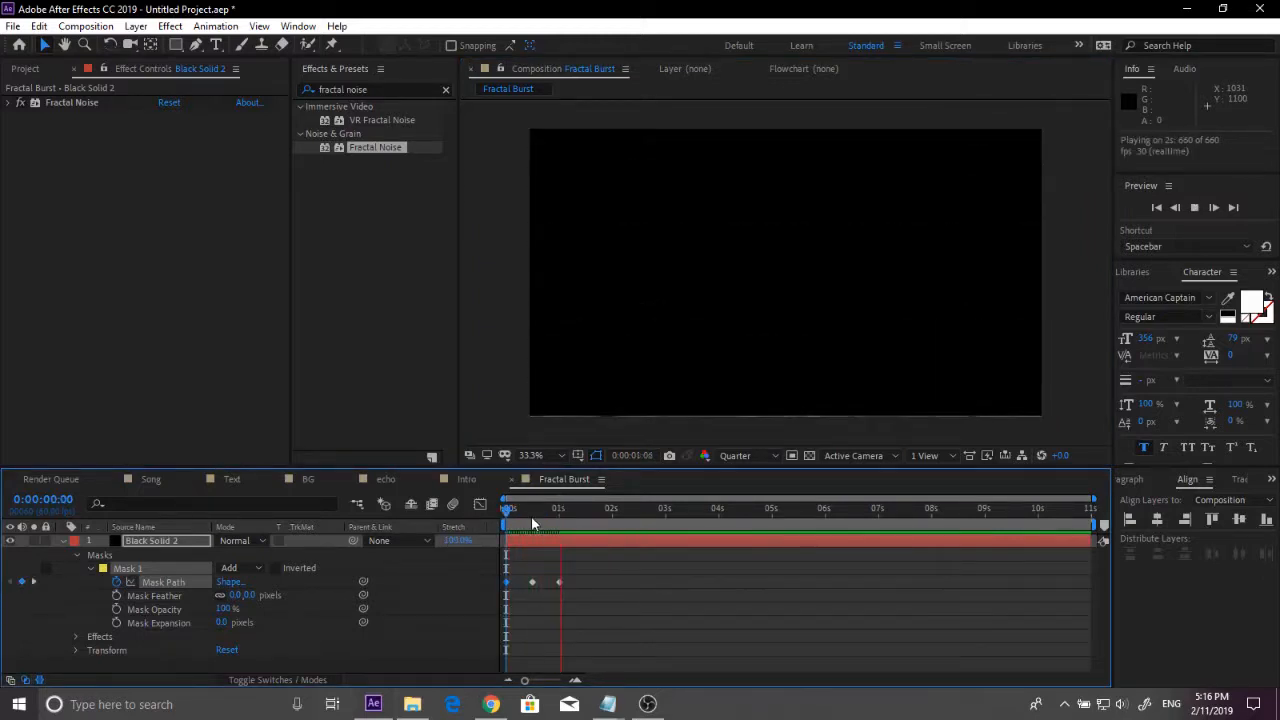
Step: Set the Mask 1 feather to about 78 pixels and play back the softened wipe
{"action": "left_click", "coordinate": [539, 516]}
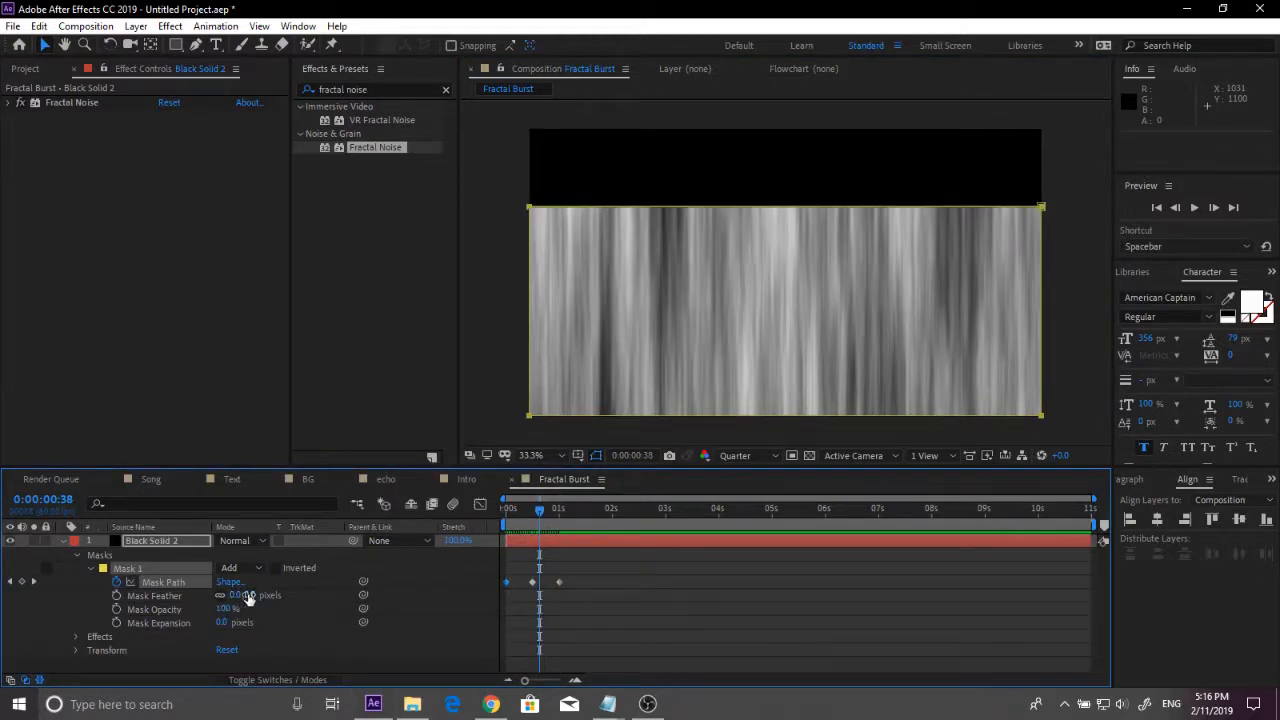
{"action": "left_click_drag", "start_coordinate": [248, 597], "coordinate": [309, 593]}
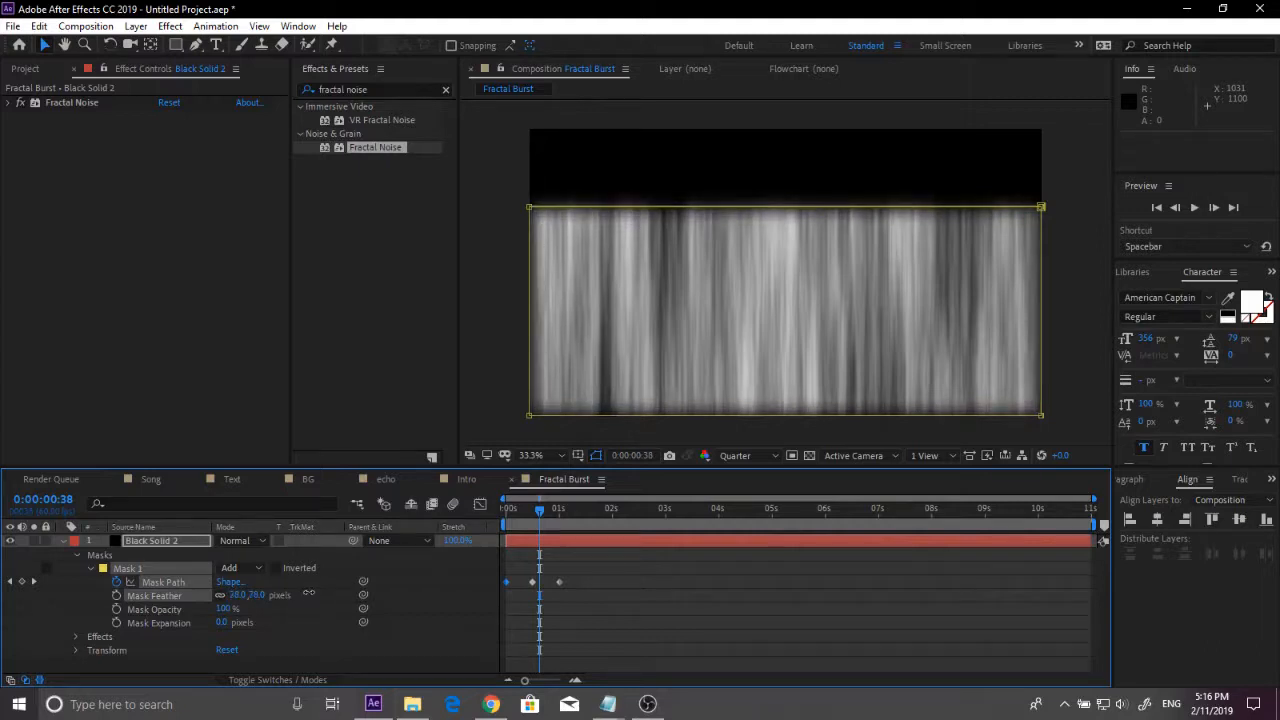
{"action": "left_click_drag", "start_coordinate": [540, 513], "coordinate": [503, 519]}
{"action": "key", "text": "space"}
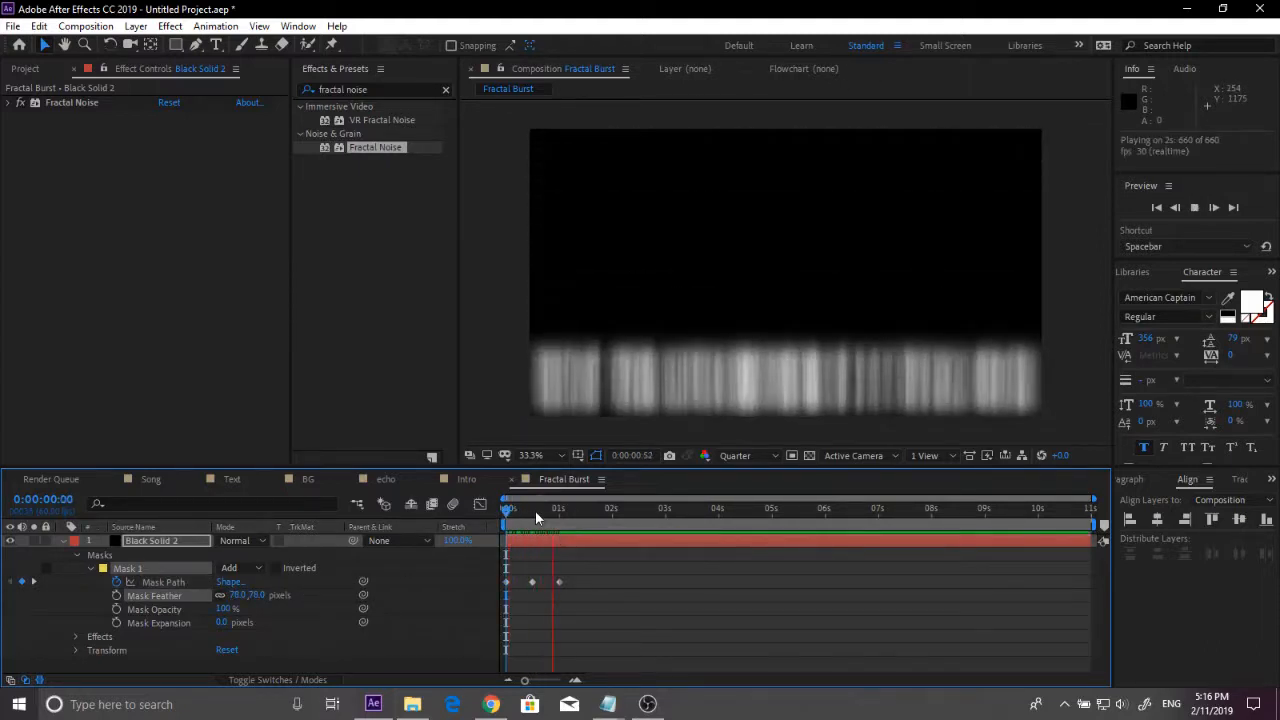
{"action": "left_click", "coordinate": [542, 510]}
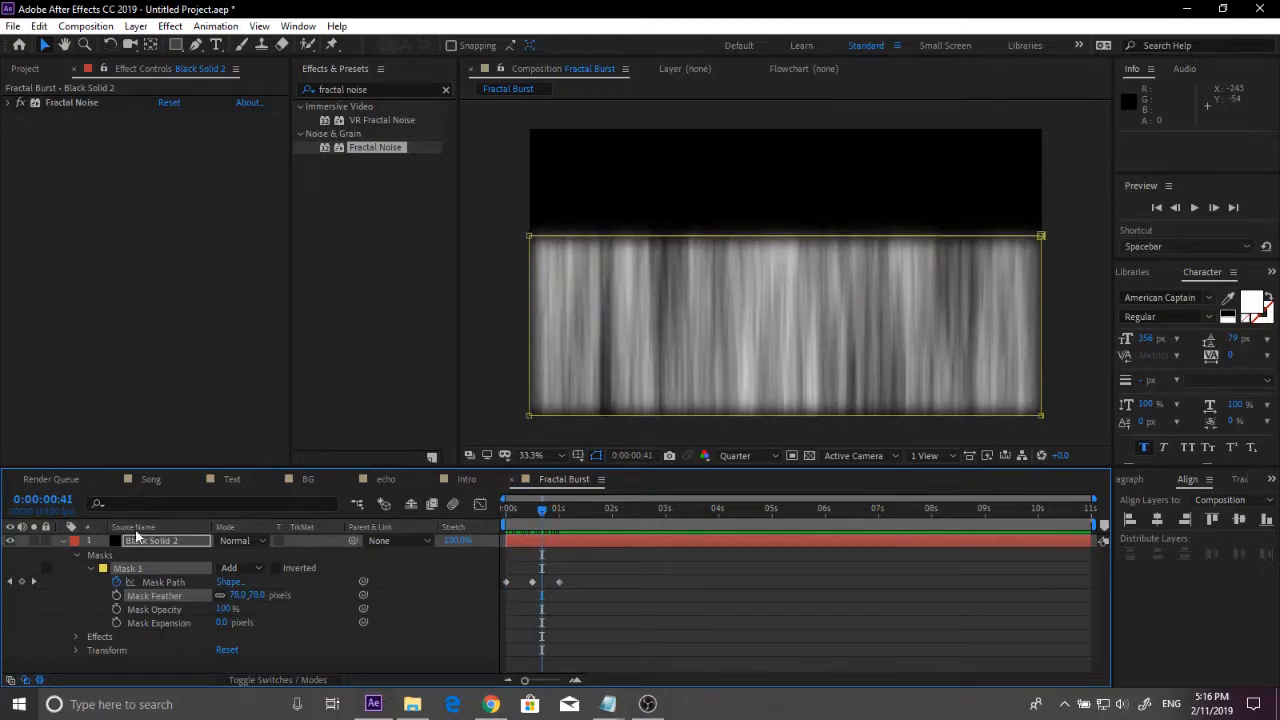
Step: Find the Polar Coordinates effect and apply it to the Black Solid 2 layer
{"action": "left_click", "coordinate": [154, 542]}
{"action": "left_click", "coordinate": [388, 93]}
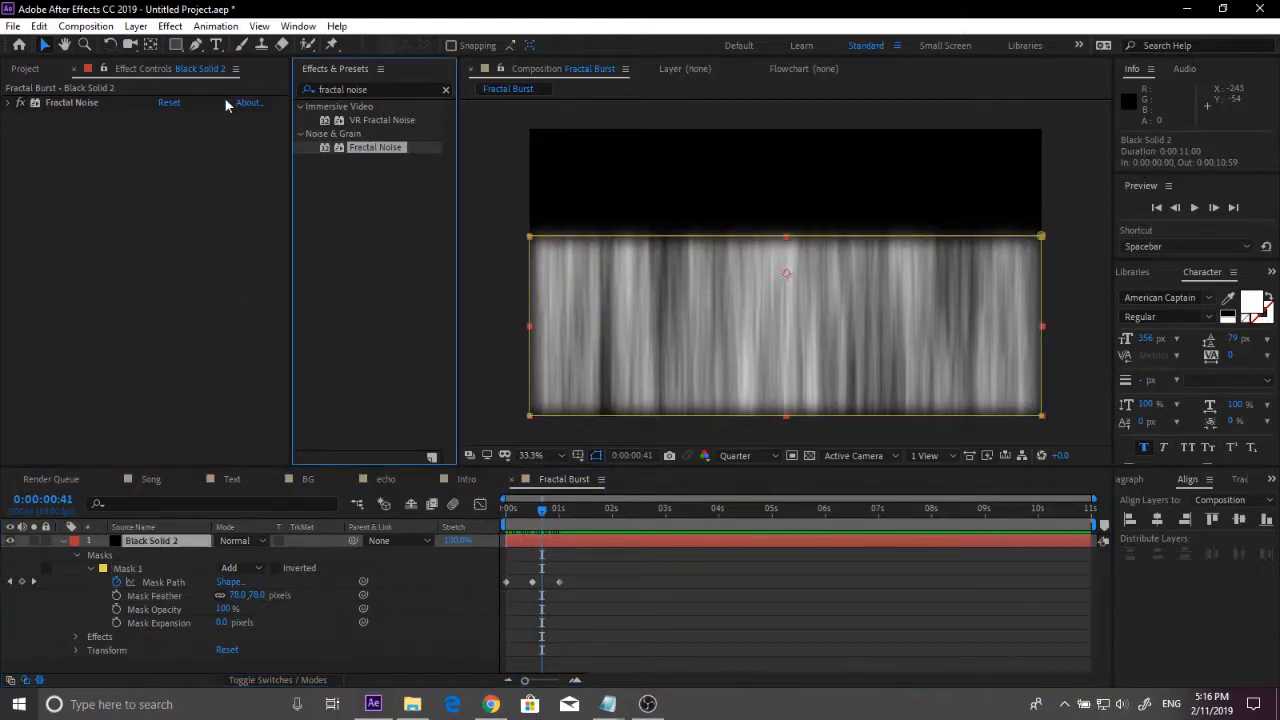
{"action": "left_click", "coordinate": [401, 87]}
{"action": "type", "text": "po"}
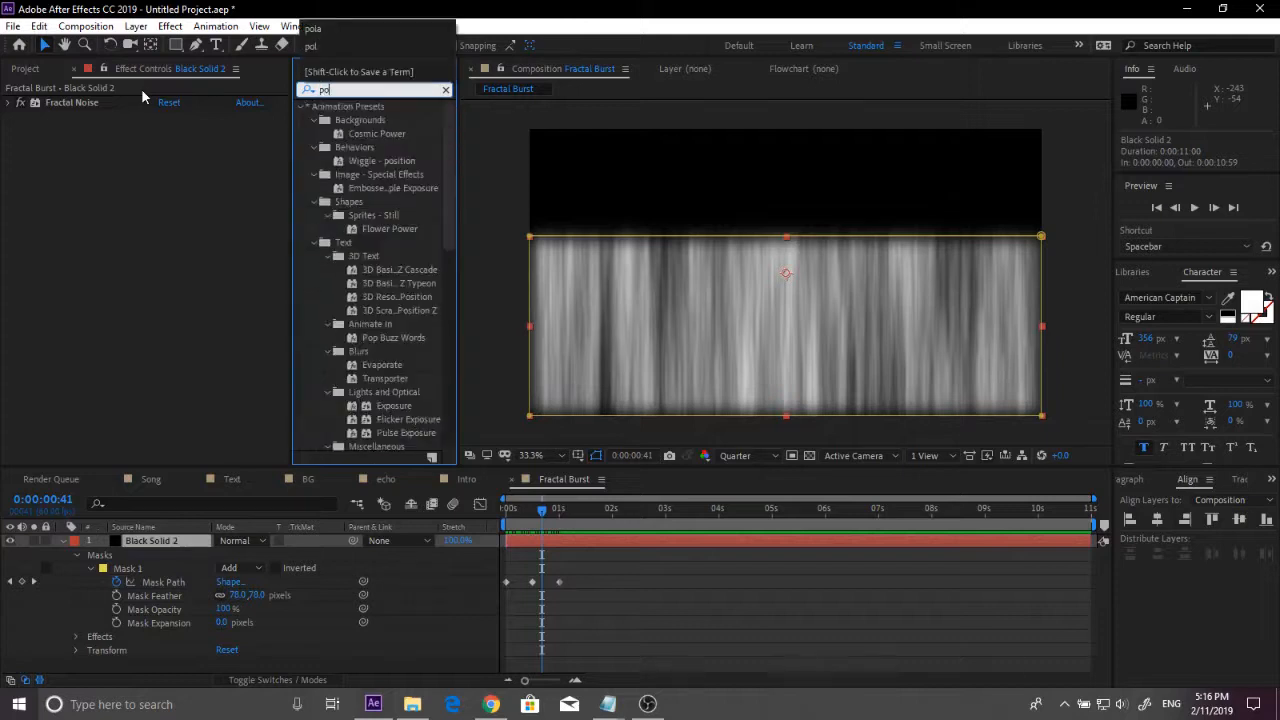
{"action": "type", "text": "lar"}
{"action": "double_click", "coordinate": [386, 127]}
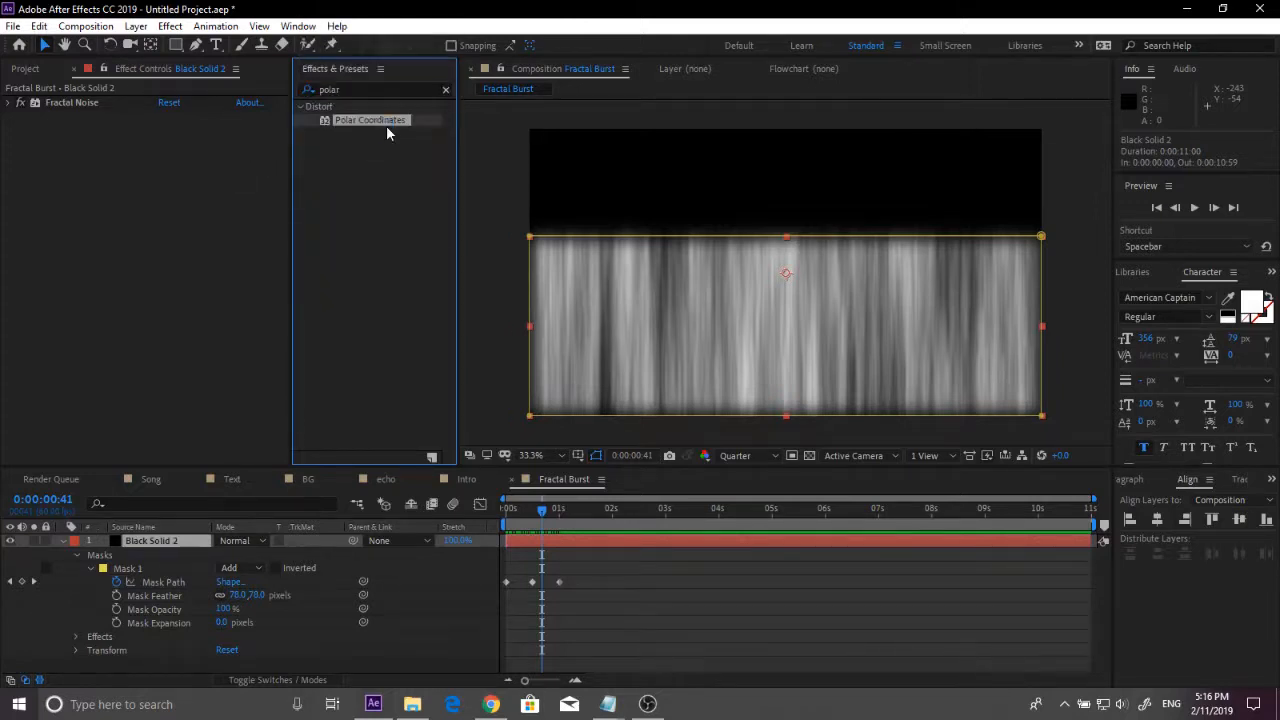
Step: Set Polar Coordinates to Rect to Polar conversion with 100% interpolation and preview the radial burst
{"action": "left_click", "coordinate": [210, 143]}
{"action": "left_click", "coordinate": [227, 161]}
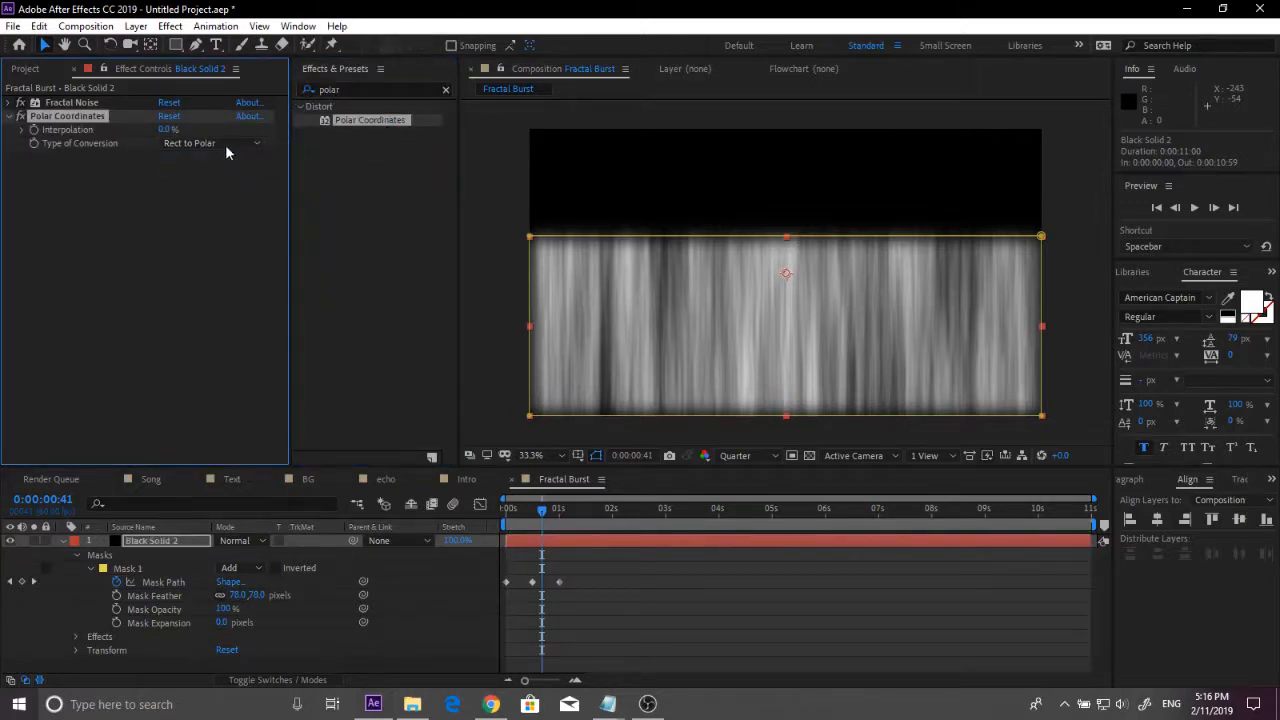
{"action": "left_click_drag", "start_coordinate": [162, 131], "coordinate": [406, 117]}
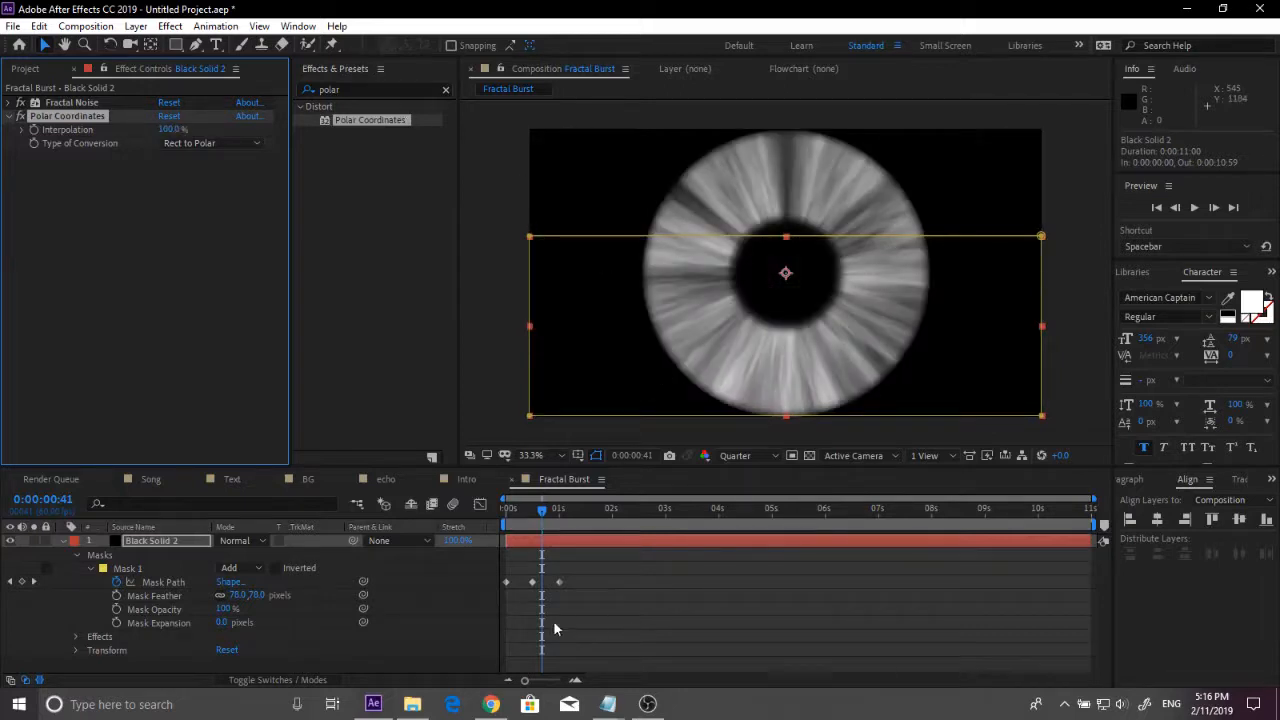
{"action": "left_click_drag", "start_coordinate": [534, 526], "coordinate": [501, 527]}
{"action": "key", "text": "space"}
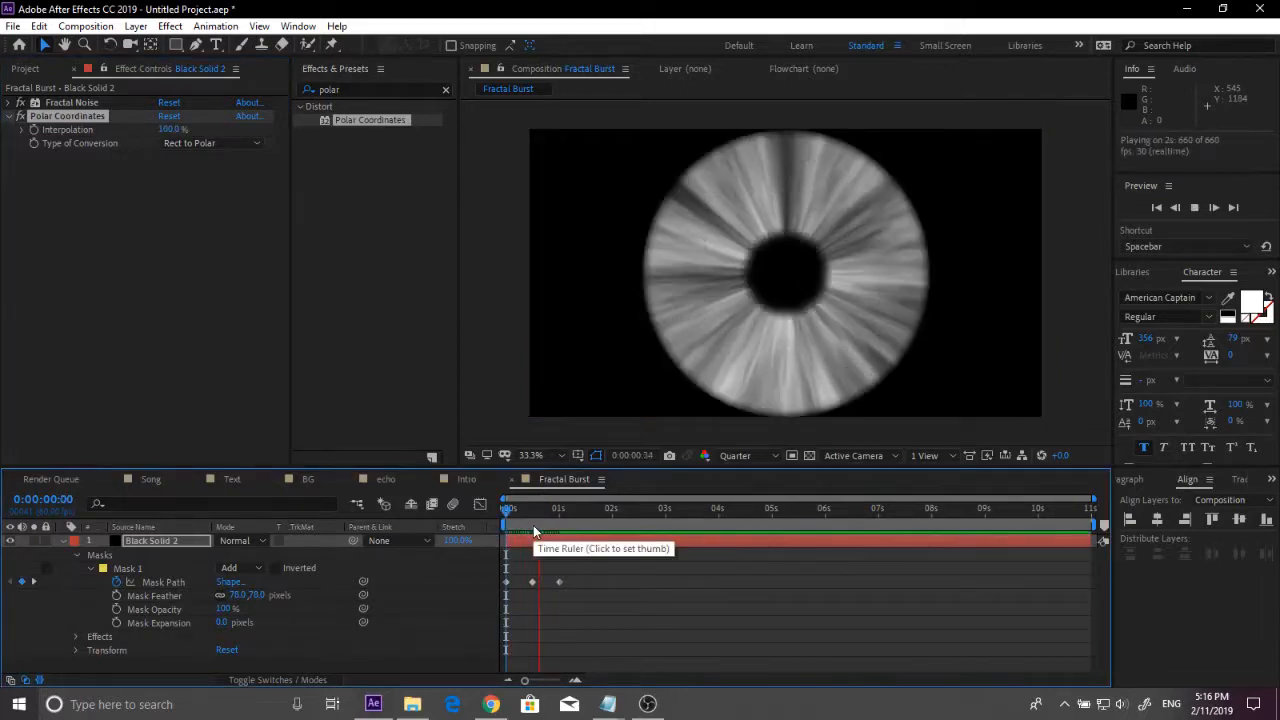
{"action": "mouse_move", "coordinate": [576, 511]}
{"action": "left_mouse_down"}
{"action": "mouse_move", "coordinate": [593, 511]}
{"action": "mouse_move", "coordinate": [579, 512]}
{"action": "left_mouse_up"}
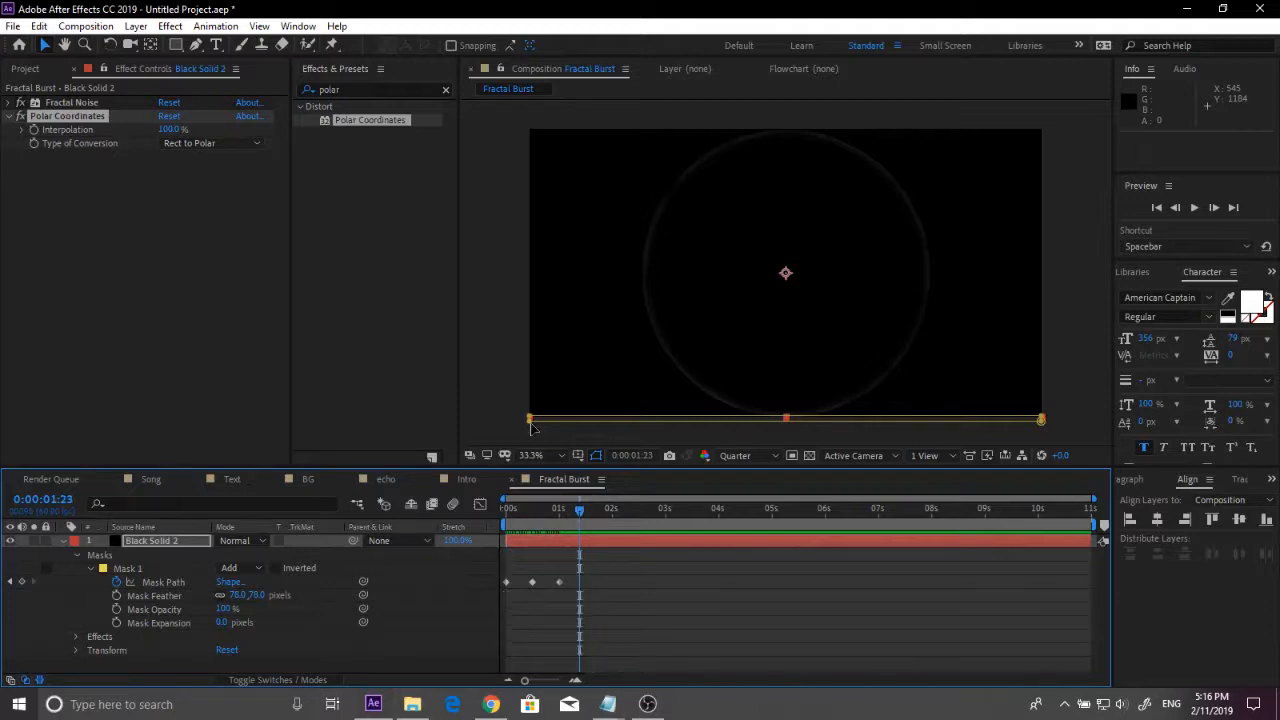
Step: Apply the Transform effect to Black Solid 2 and set its uniform scale to 213 so the burst fills the frame
{"action": "left_click", "coordinate": [364, 86]}
{"action": "key", "text": "BackSpace"}
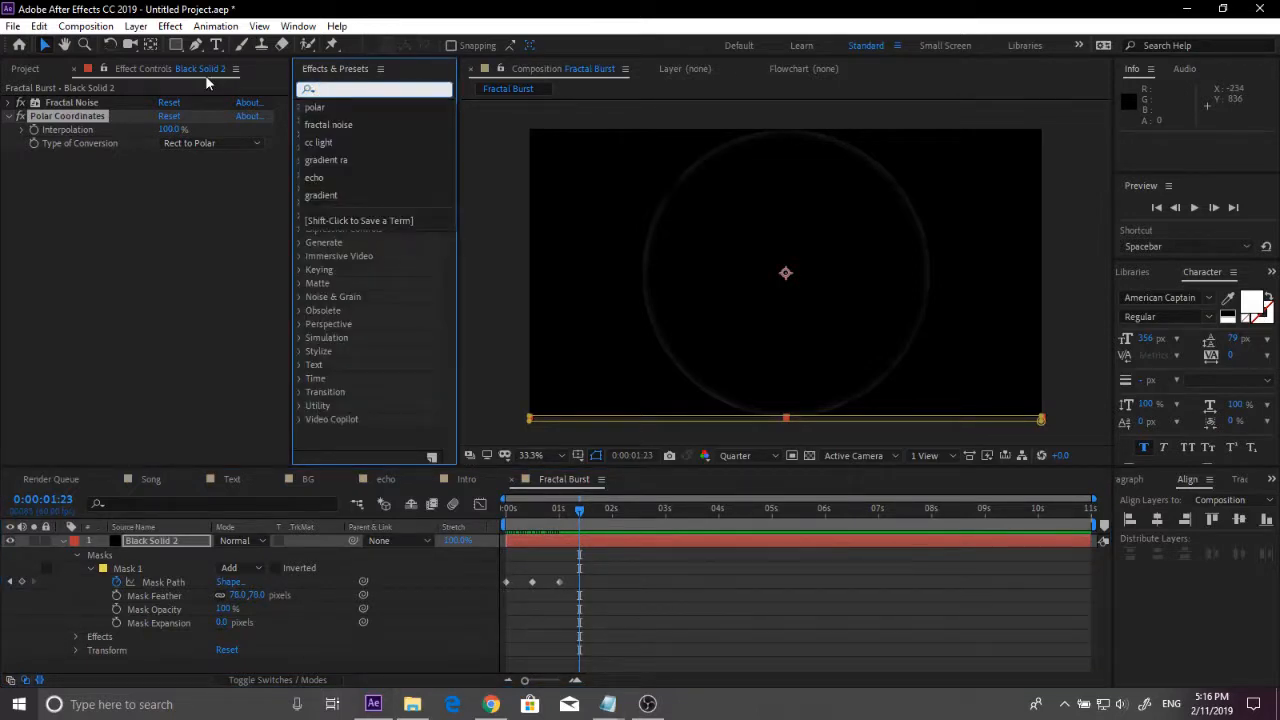
{"action": "type", "text": "trans"}
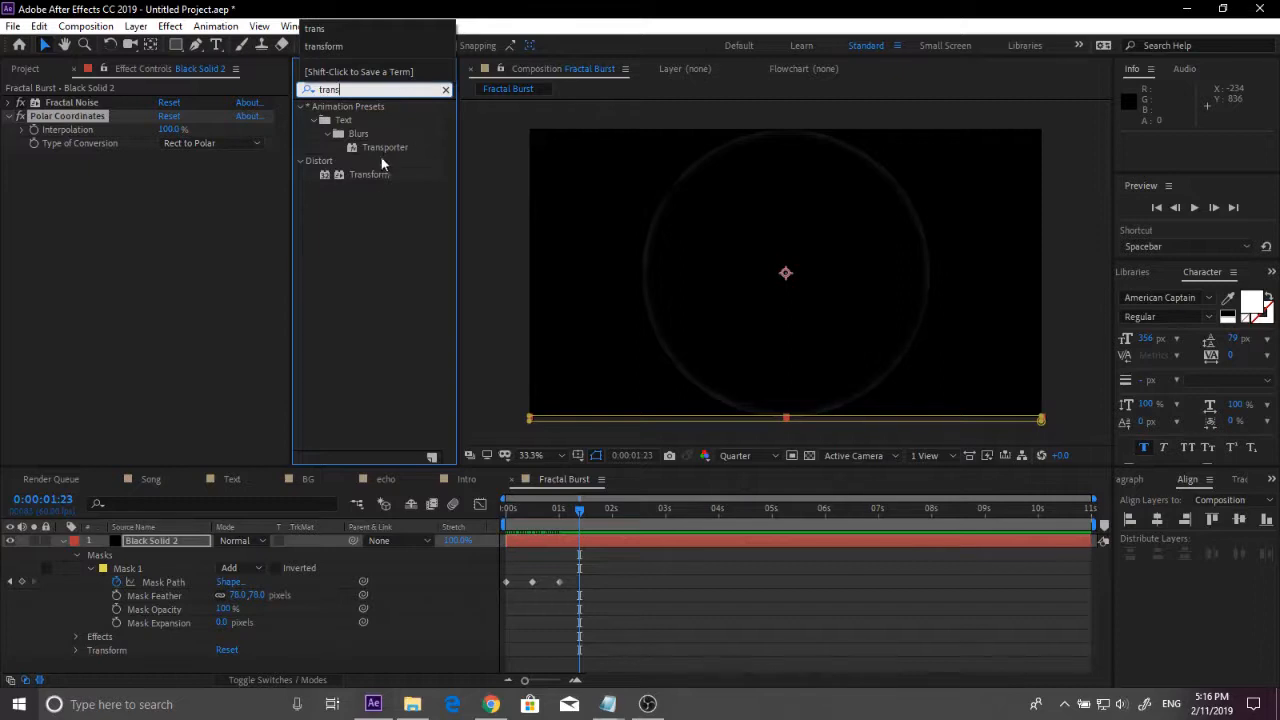
{"action": "left_click", "coordinate": [373, 176]}
{"action": "double_click", "coordinate": [373, 176]}
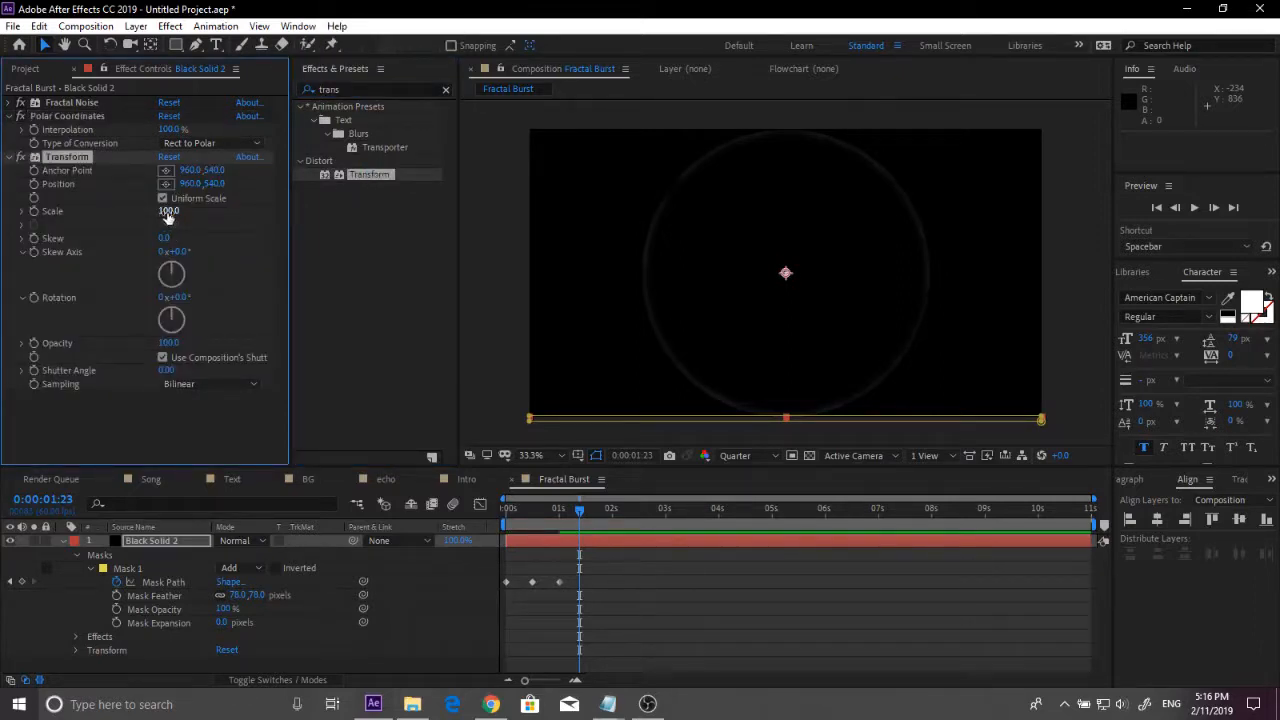
{"action": "left_click_drag", "start_coordinate": [200, 212], "coordinate": [252, 212]}
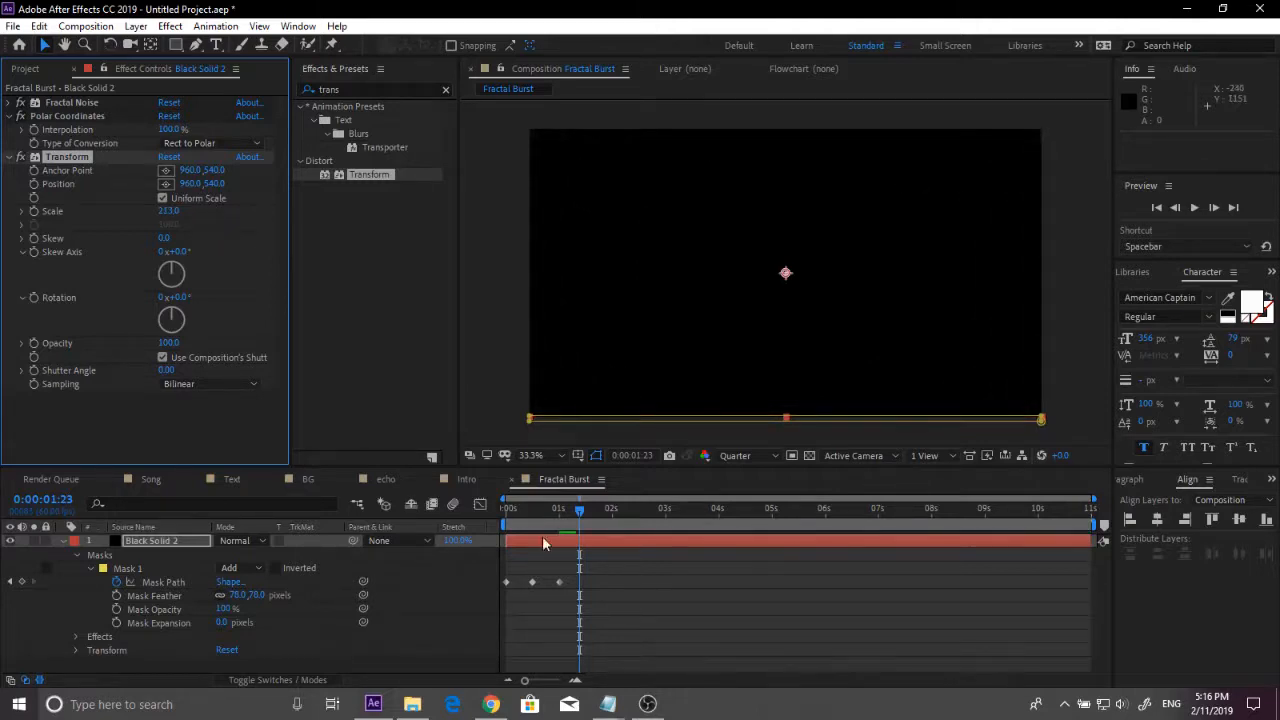
{"action": "left_click_drag", "start_coordinate": [561, 507], "coordinate": [534, 515]}
{"action": "key", "text": "space"}
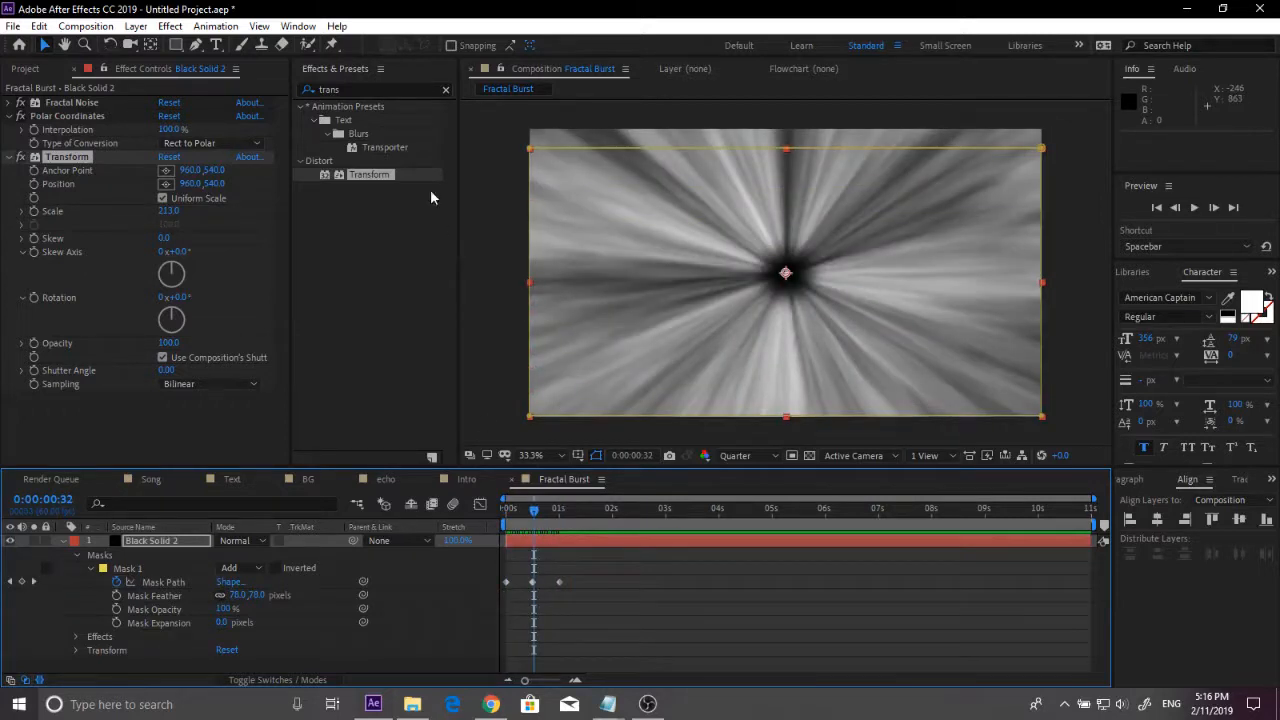
Step: Find the Hue/Saturation effect and apply it to the Black Solid 2 layer
{"action": "left_click", "coordinate": [361, 93]}
{"action": "key", "text": "BackSpace"}
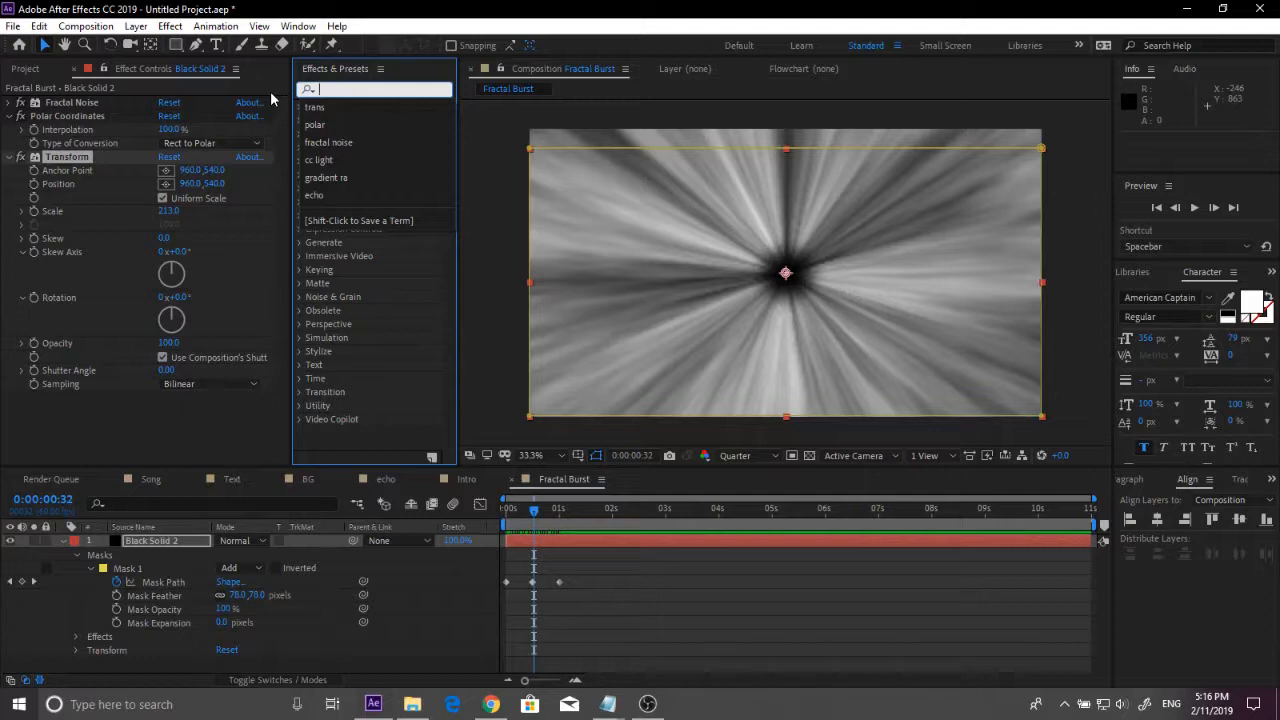
{"action": "type", "text": "hue"}
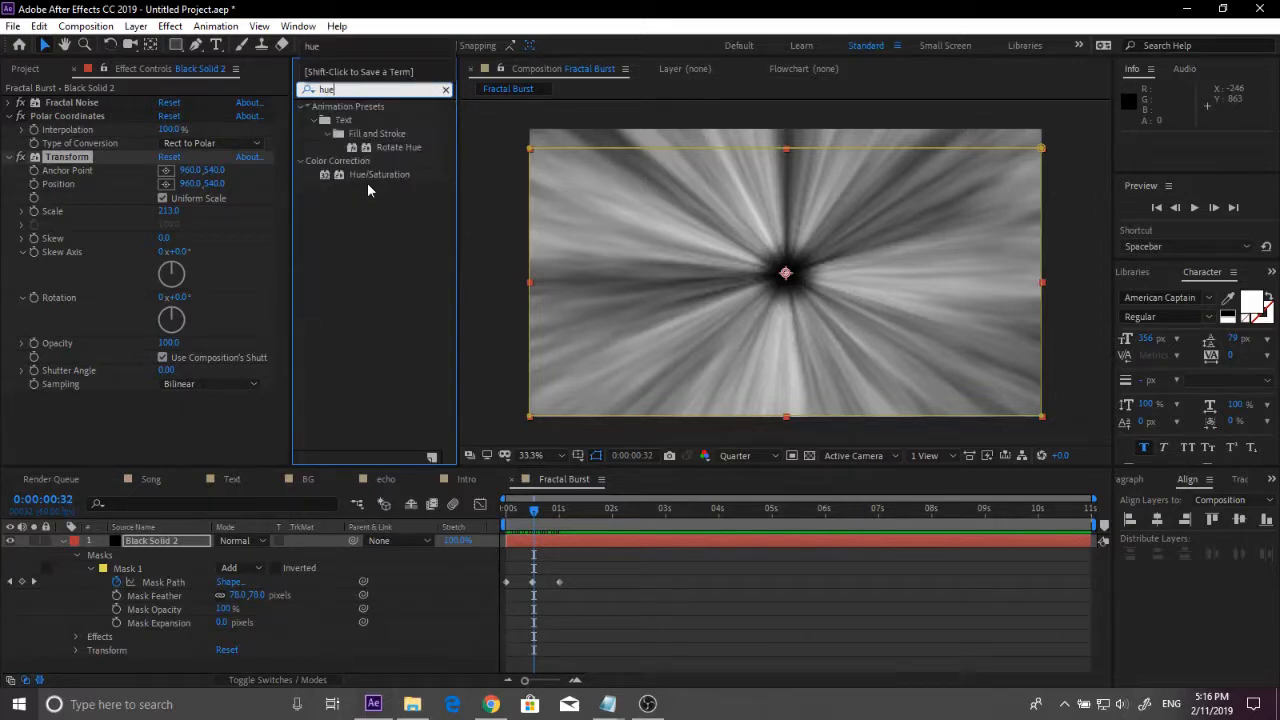
{"action": "left_click", "coordinate": [373, 177]}
{"action": "double_click", "coordinate": [373, 177]}
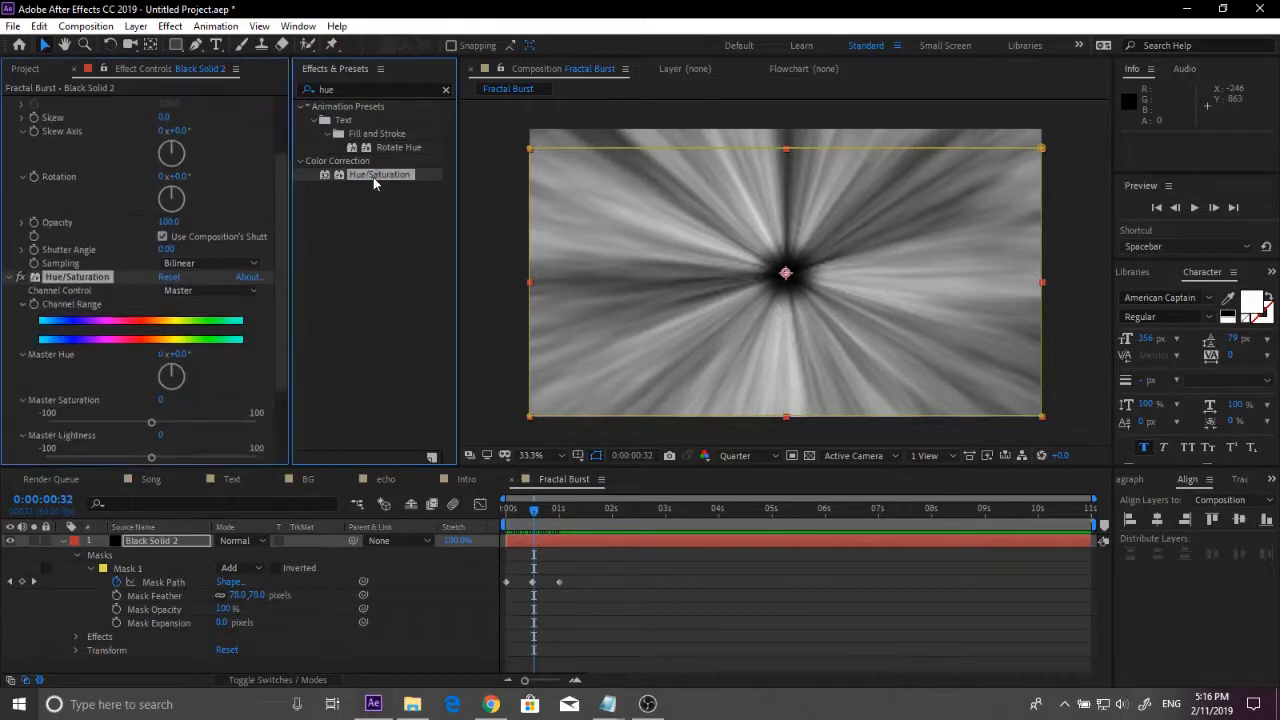
Step: Colorize the burst cyan in Hue/Saturation with Colorize Saturation 100 and Colorize Hue 172°
{"action": "left_click", "coordinate": [163, 416]}
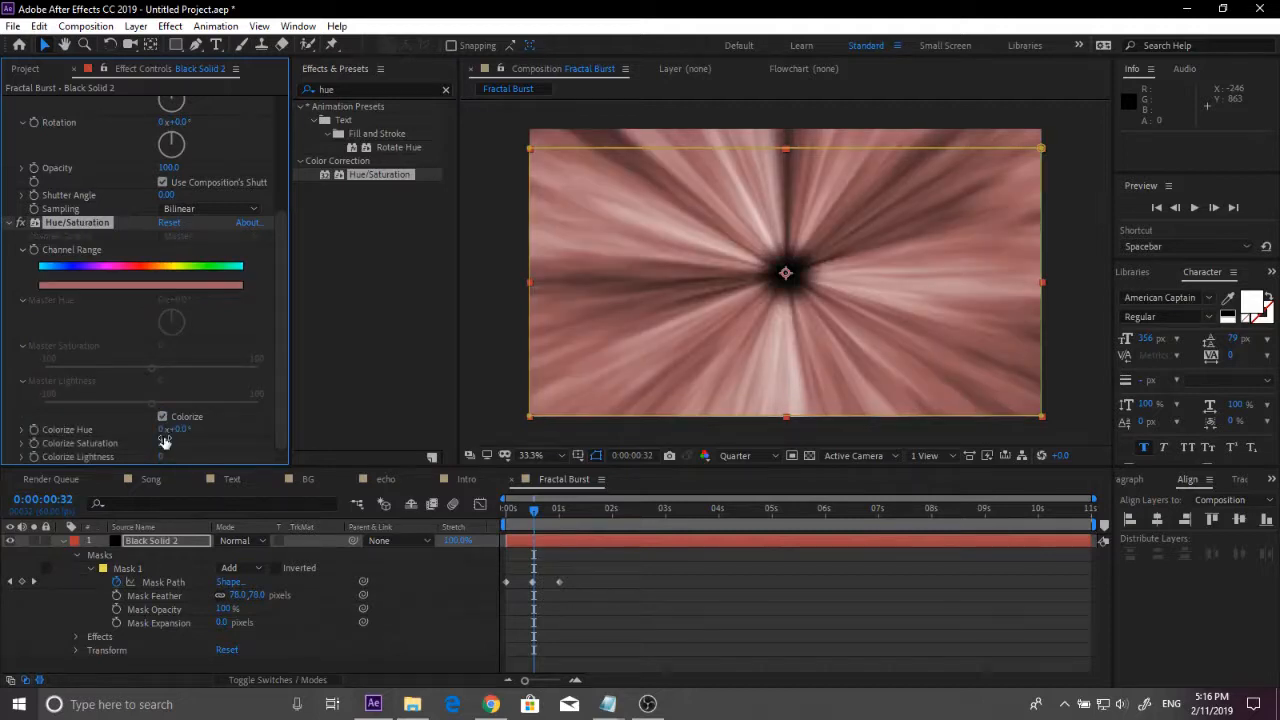
{"action": "left_click", "coordinate": [164, 441]}
{"action": "type", "text": "100"}
{"action": "key", "text": "Return"}
{"action": "left_click_drag", "start_coordinate": [187, 430], "coordinate": [315, 428]}
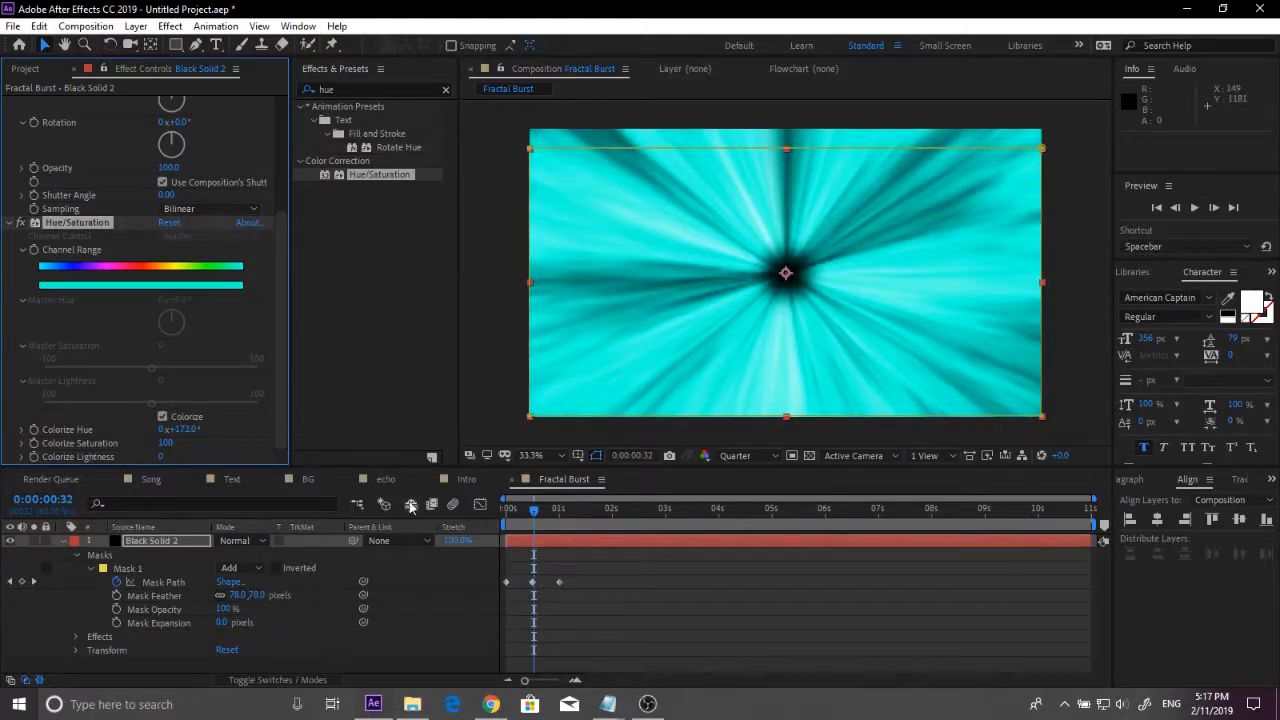
Step: Add the Fractal Burst composition to the Intro composition as a layer between Song and BG
{"action": "left_click", "coordinate": [466, 479]}
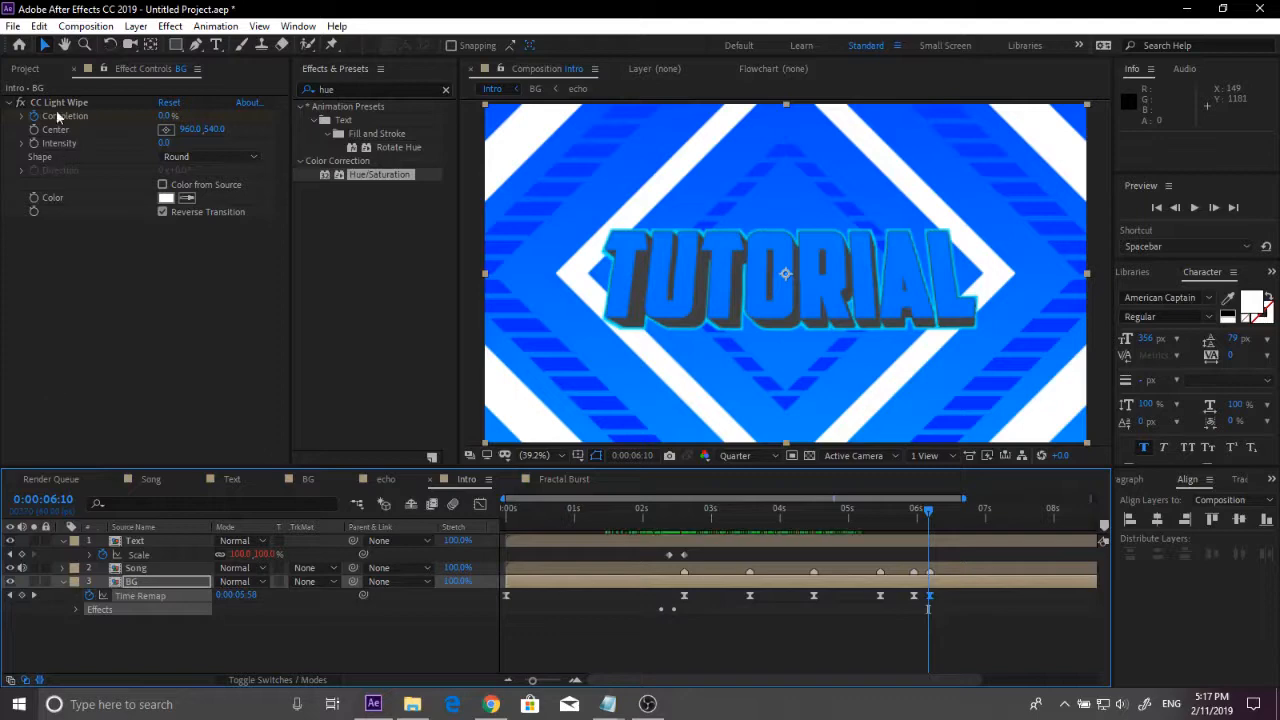
{"action": "left_click", "coordinate": [27, 69]}
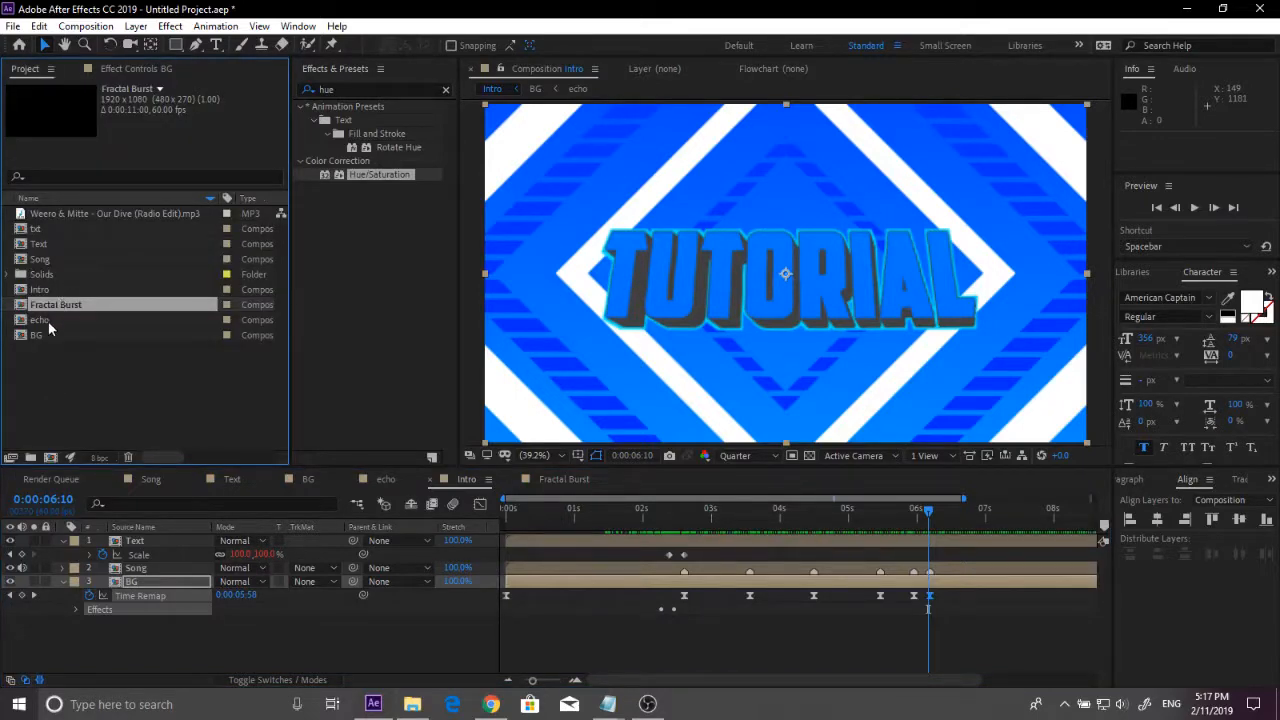
{"action": "left_click_drag", "start_coordinate": [67, 306], "coordinate": [152, 572]}
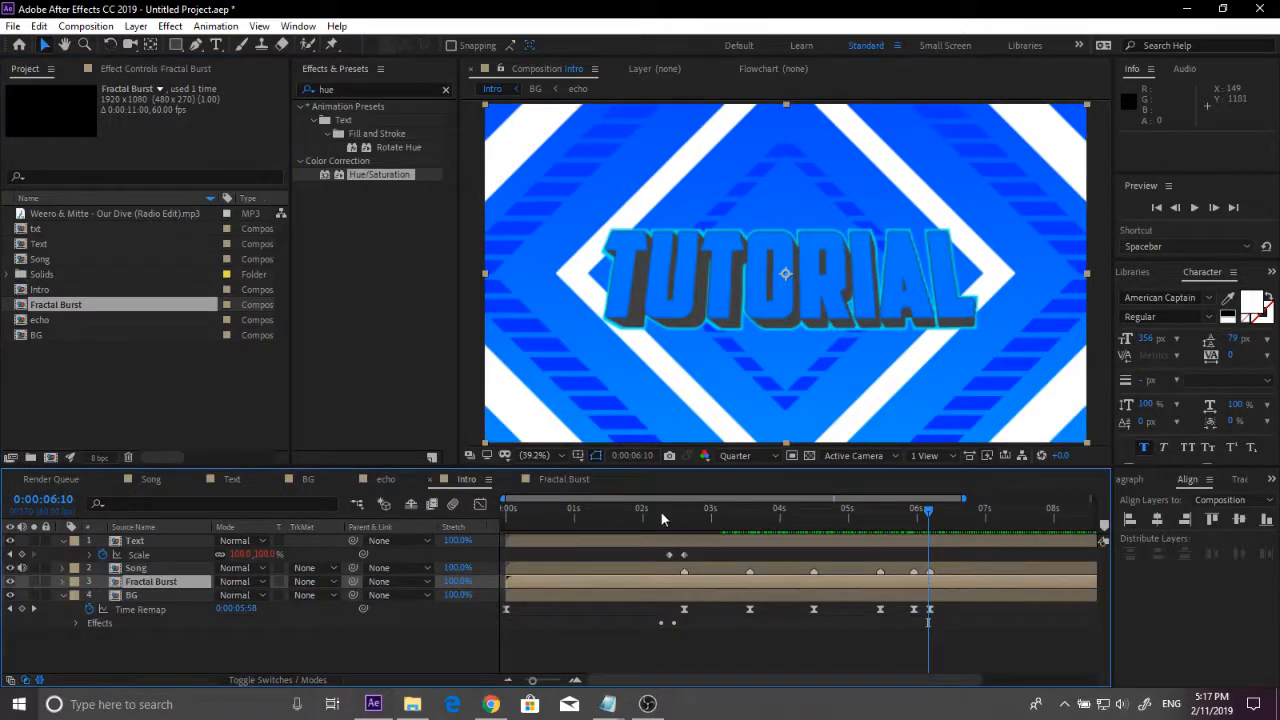
Step: Trim the Fractal Burst layer to 0:00:01:04, shift it to start at 0:00:03:20, and preview its timing
{"action": "left_click_drag", "start_coordinate": [661, 512], "coordinate": [532, 517]}
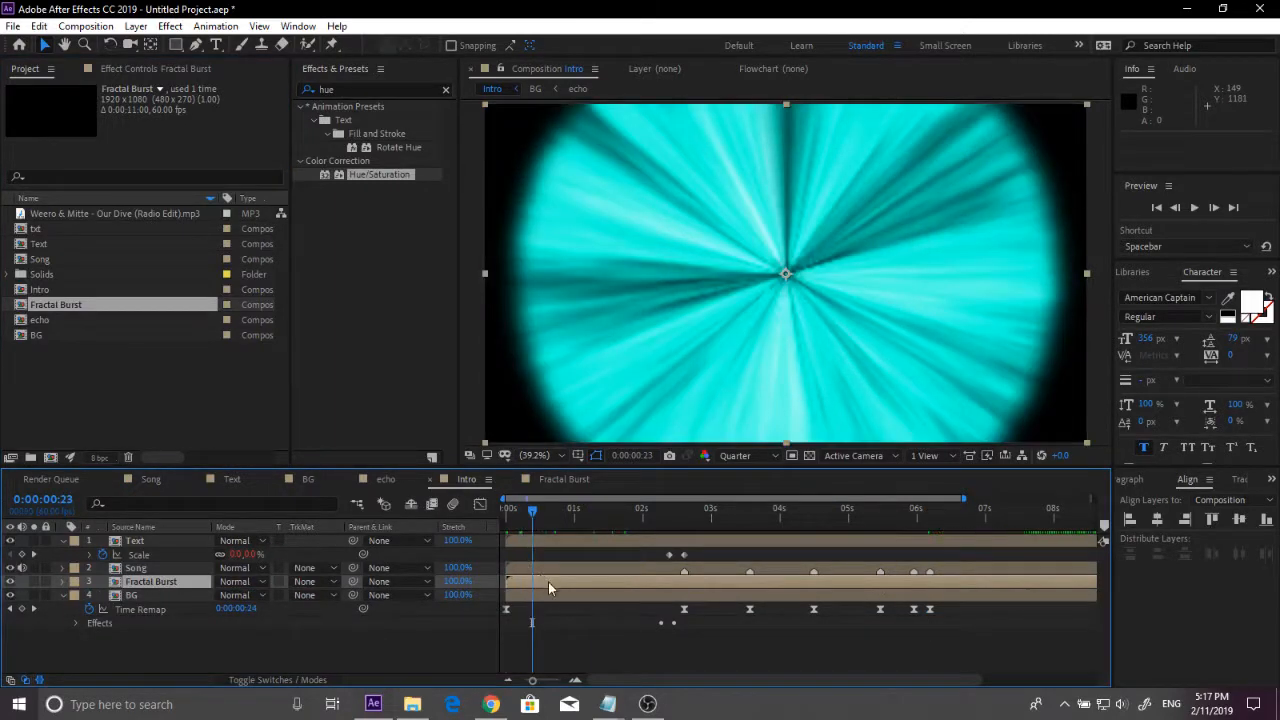
{"action": "left_click_drag", "start_coordinate": [548, 582], "coordinate": [716, 585]}
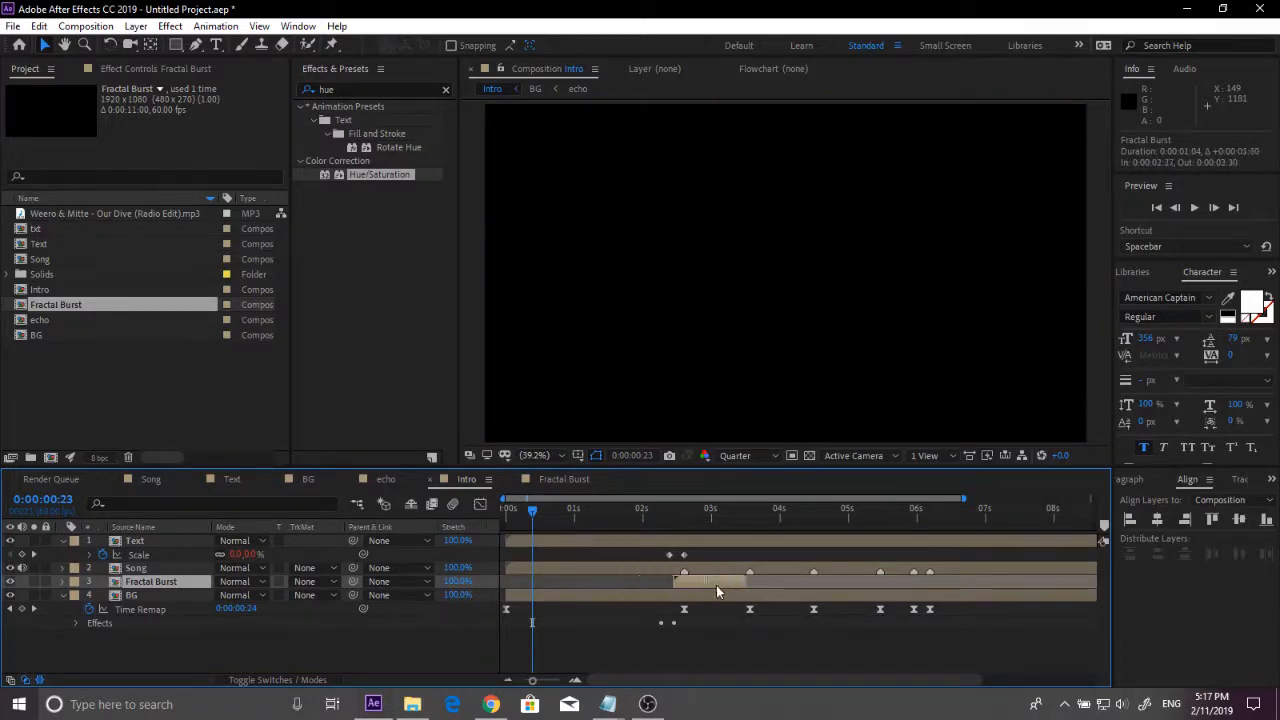
{"action": "left_click", "coordinate": [705, 520]}
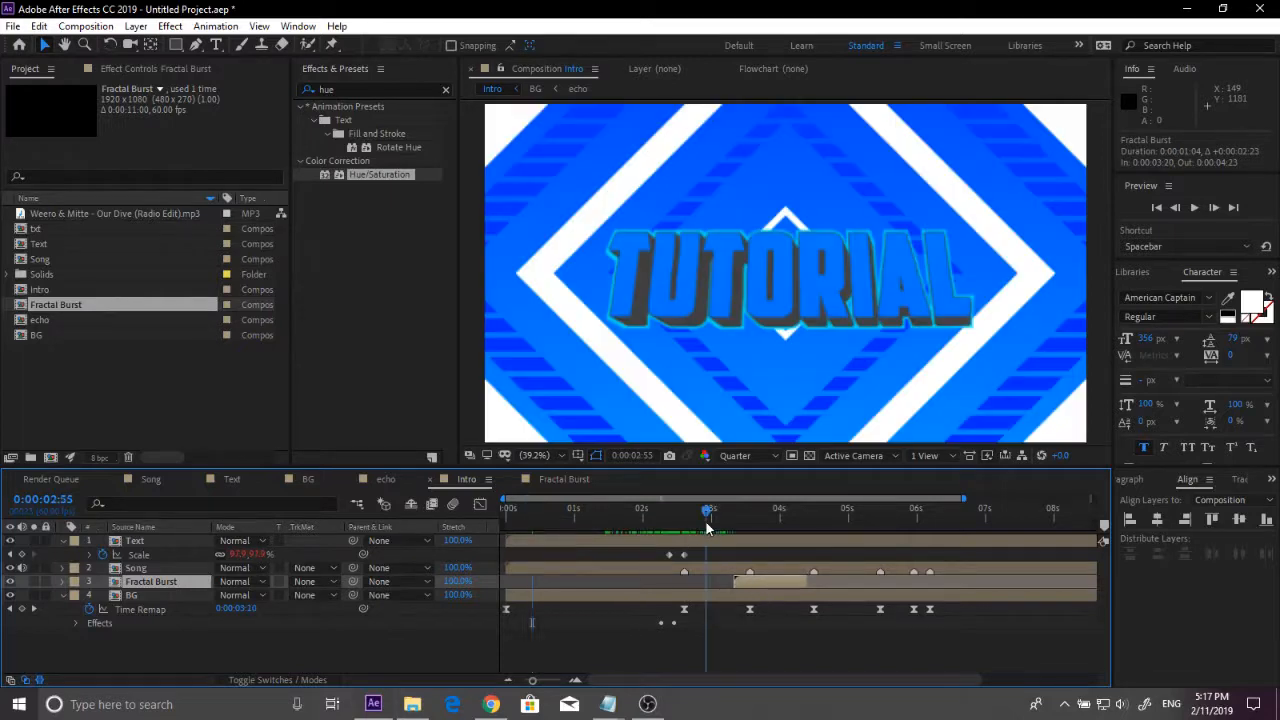
{"action": "key", "text": "space"}
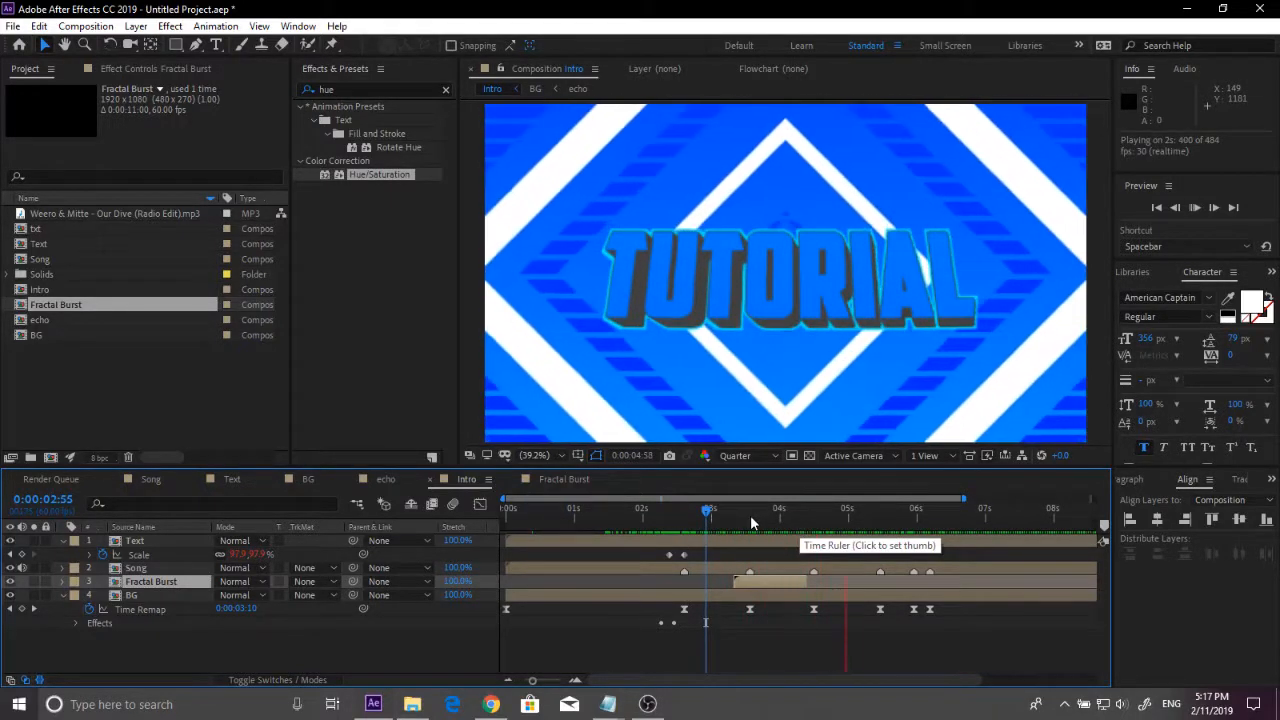
Step: Set the Fractal Burst layer's blending mode to Lighten while viewing a frame where the burst fills the screen
{"action": "left_click", "coordinate": [747, 517]}
{"action": "left_click_drag", "start_coordinate": [753, 515], "coordinate": [771, 513]}
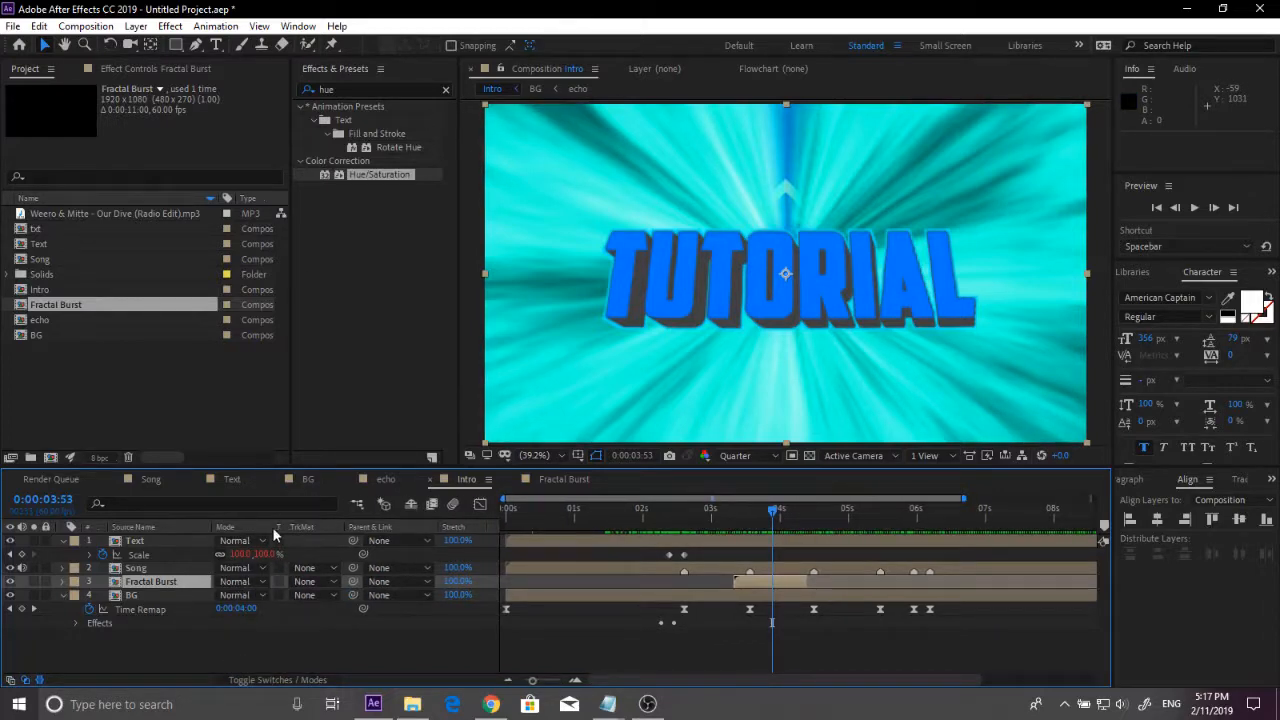
{"action": "left_click", "coordinate": [236, 588]}
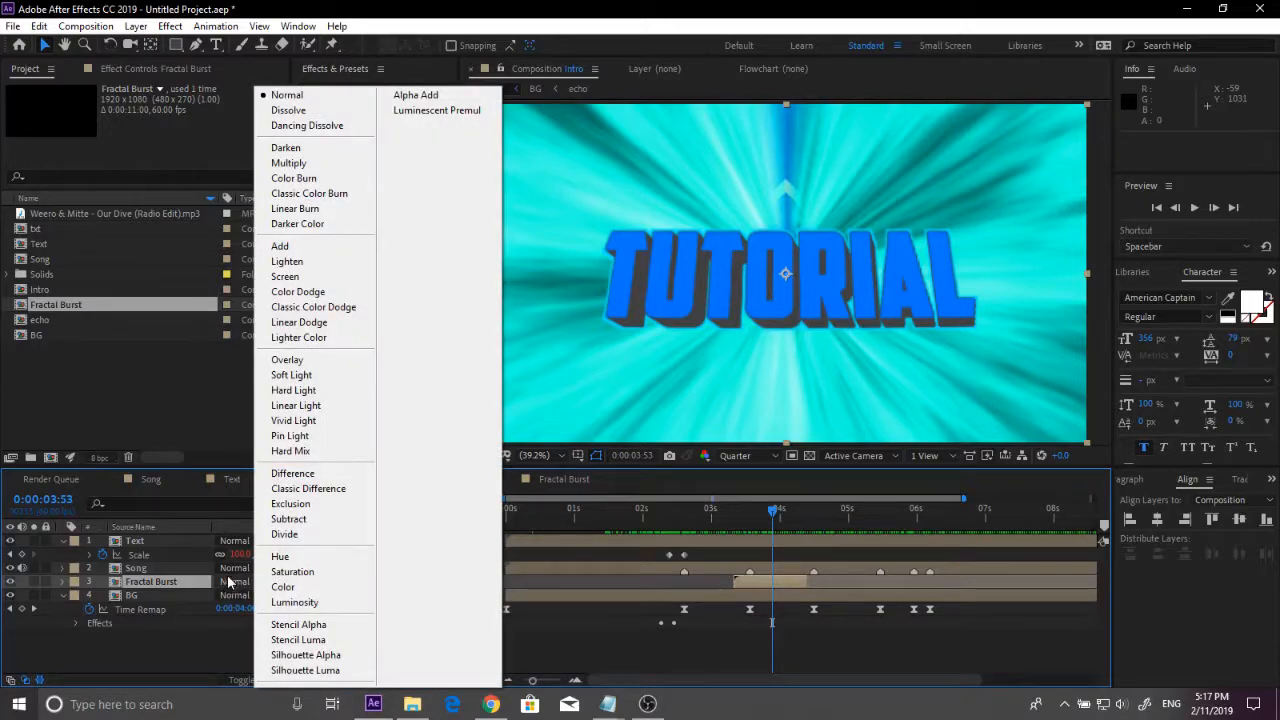
{"action": "left_click", "coordinate": [288, 261]}
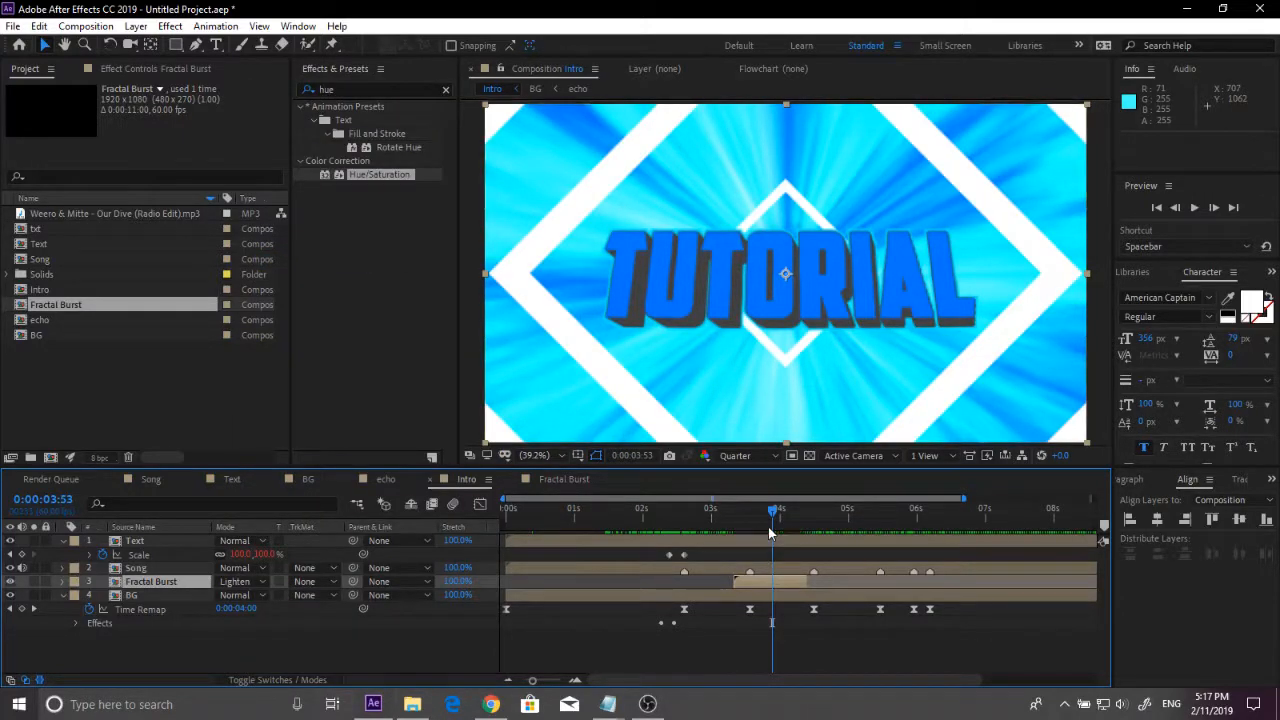
Step: Play the Intro composition from before the burst and from before the text appears to check the blended result
{"action": "left_click", "coordinate": [760, 527]}
{"action": "left_click_drag", "start_coordinate": [760, 527], "coordinate": [732, 530]}
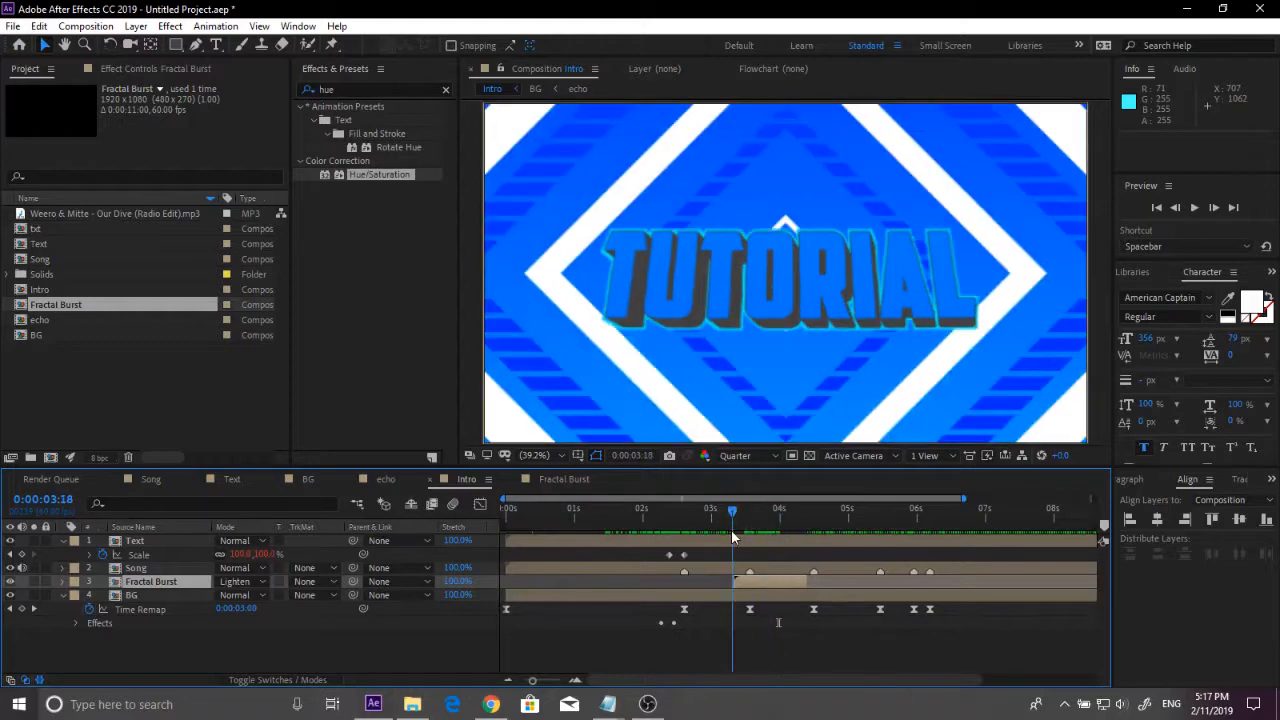
{"action": "key", "text": "space"}
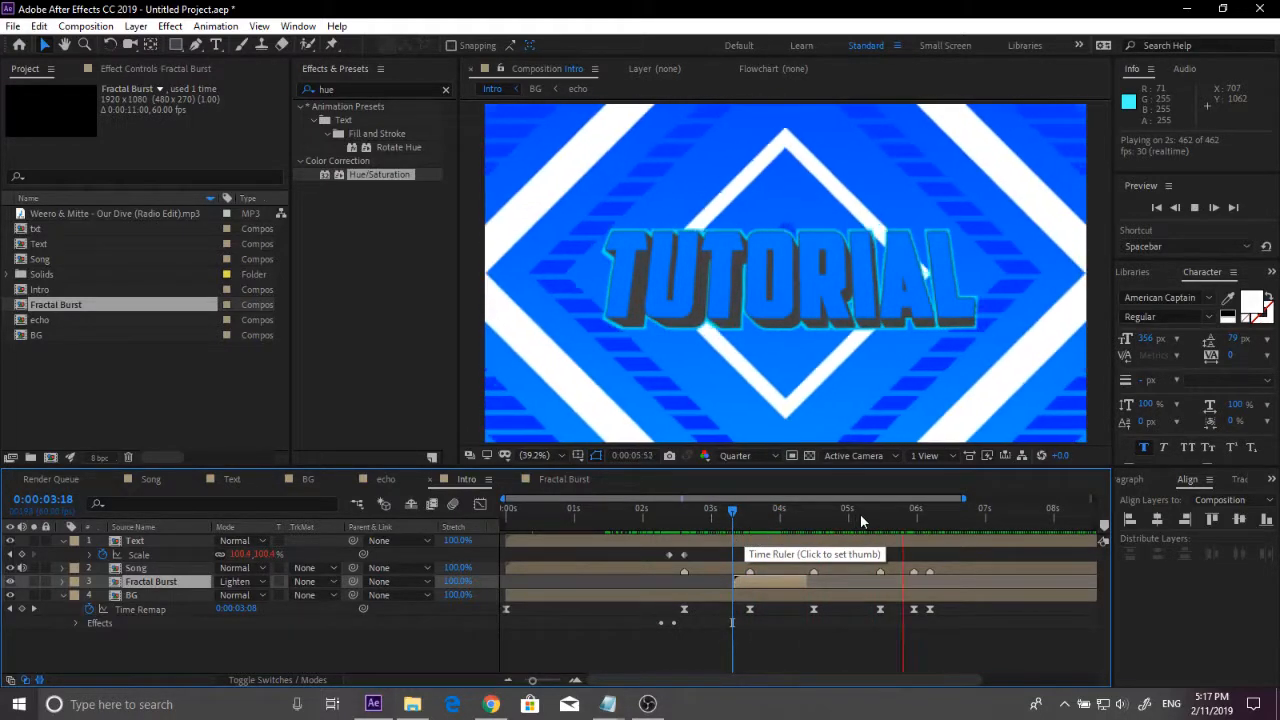
{"action": "left_click", "coordinate": [773, 524]}
{"action": "left_click_drag", "start_coordinate": [773, 530], "coordinate": [669, 531]}
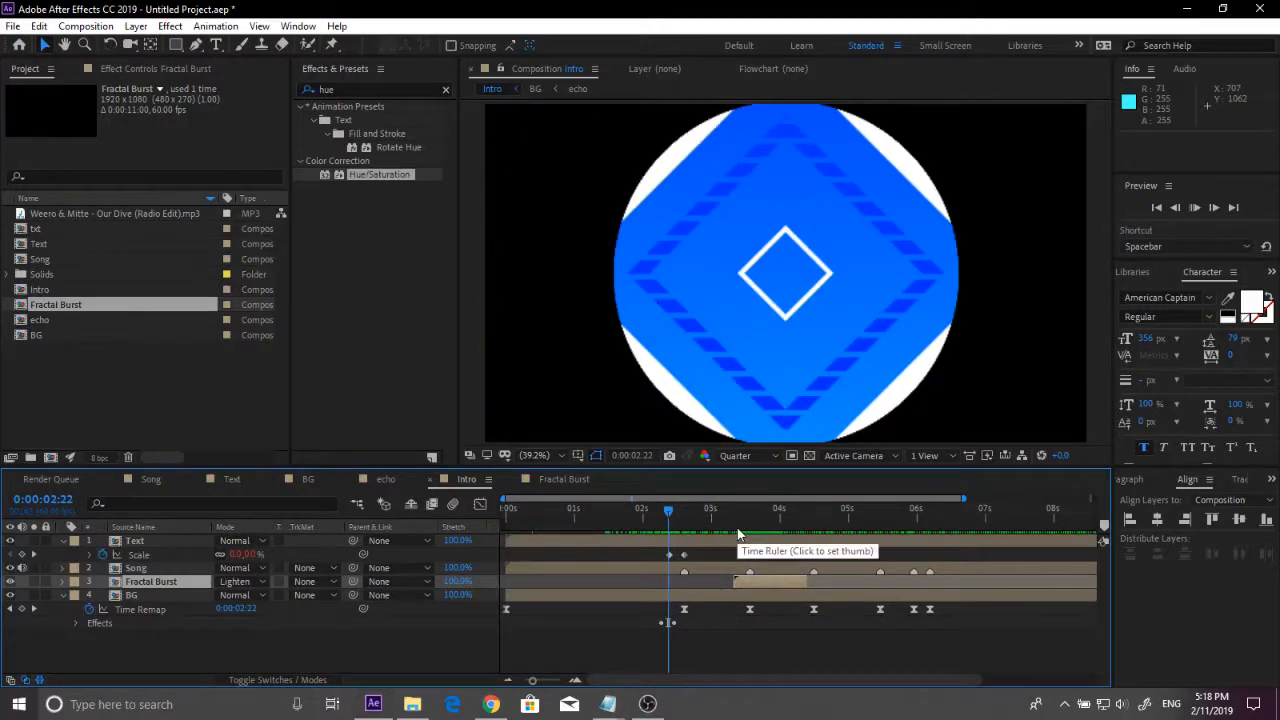
{"action": "key", "text": "space"}
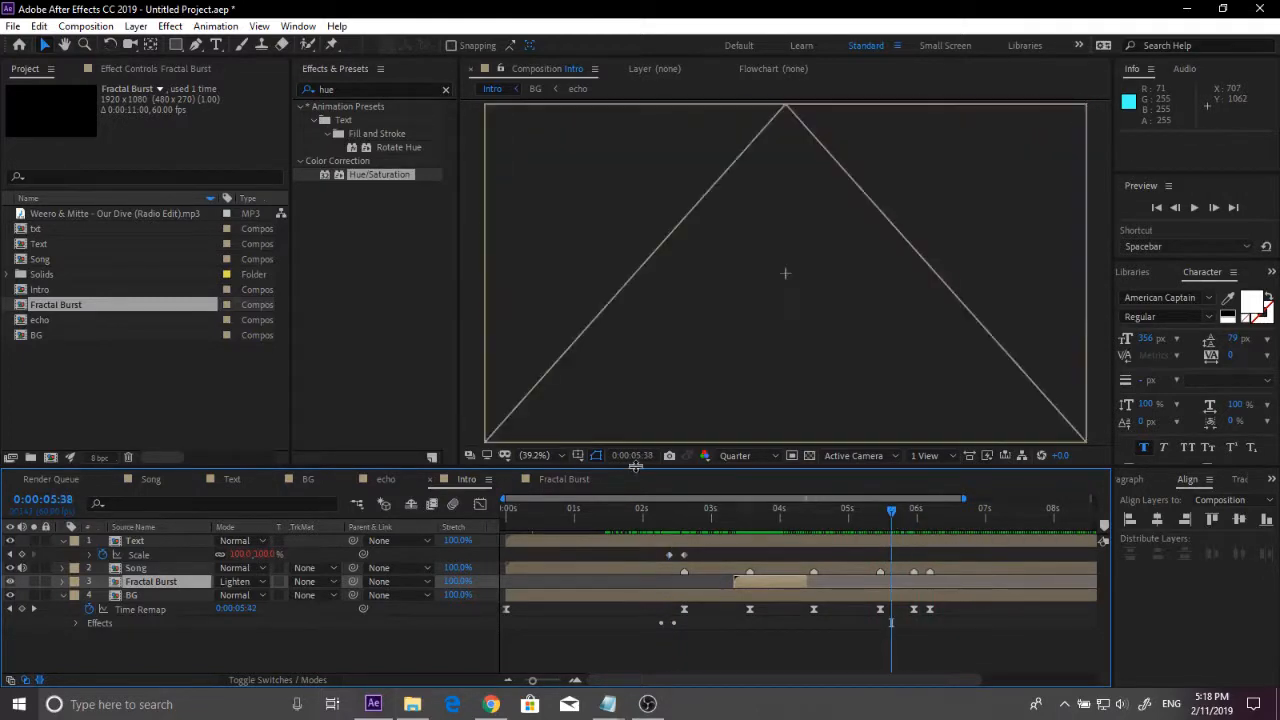
Step: Create a new composition named Burst with the existing 1920 × 1080, 60 fps, 11-second settings
{"action": "left_click", "coordinate": [87, 403]}
{"action": "right_click", "coordinate": [113, 413]}
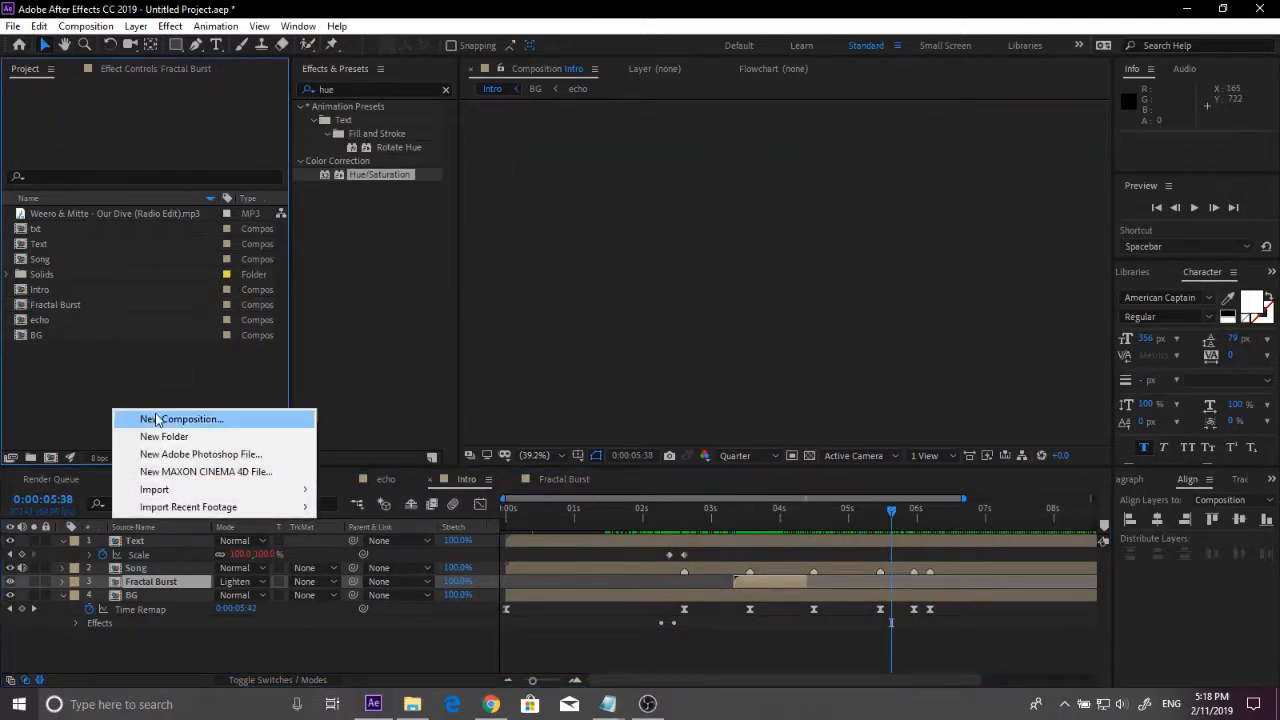
{"action": "left_click", "coordinate": [160, 419]}
{"action": "type", "text": "Burst"}
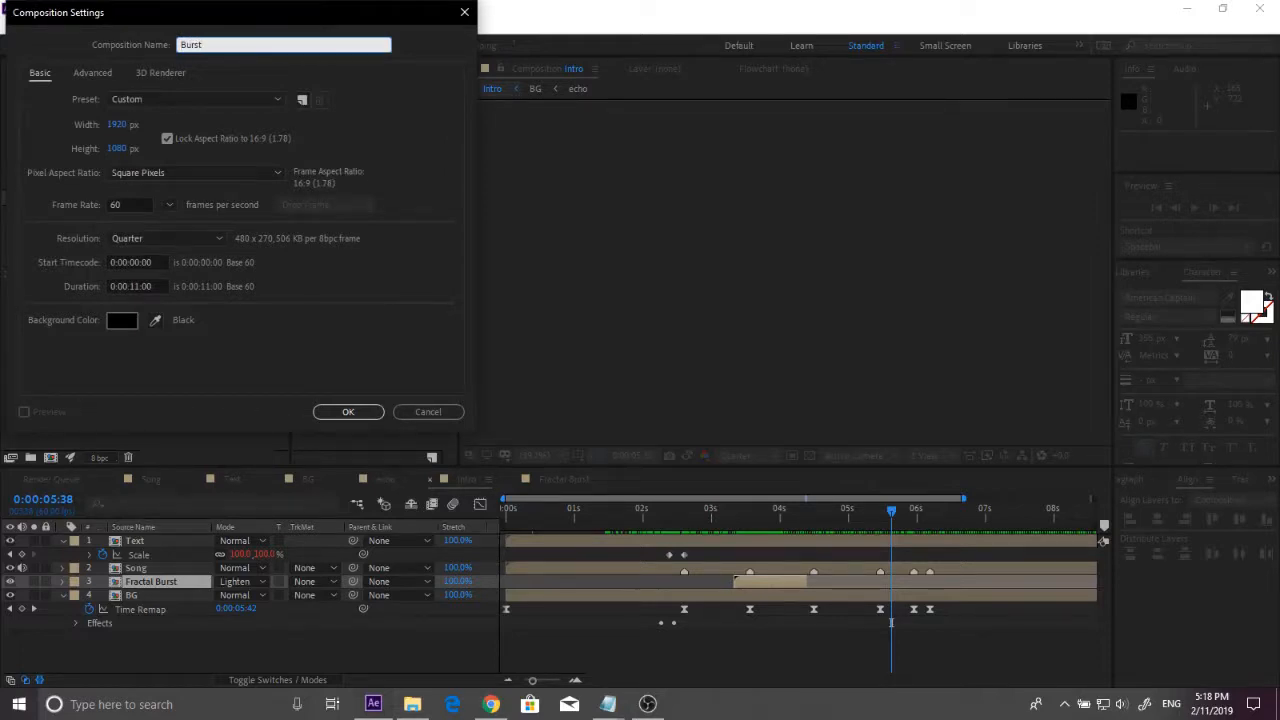
{"action": "key", "text": "Return"}
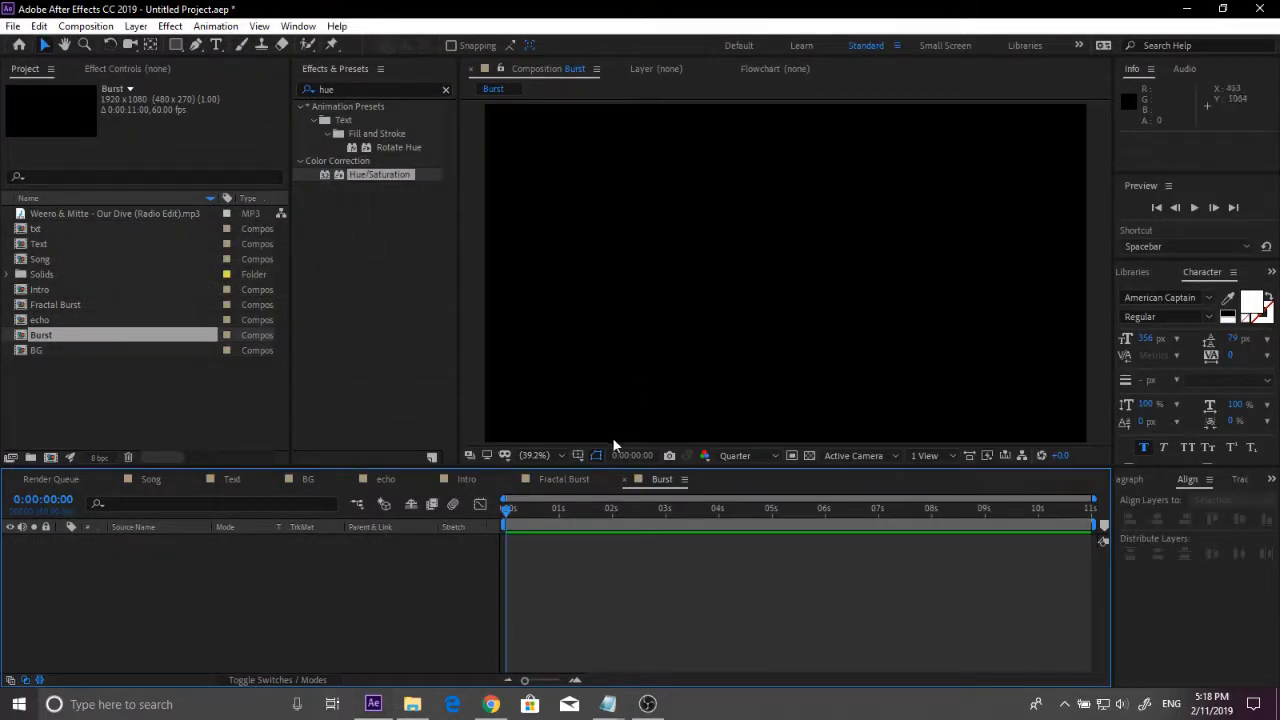
Step: Show the proportional grid over the Burst composition and set the Pen tool's fill to None
{"action": "left_click", "coordinate": [579, 456]}
{"action": "left_click", "coordinate": [618, 492]}
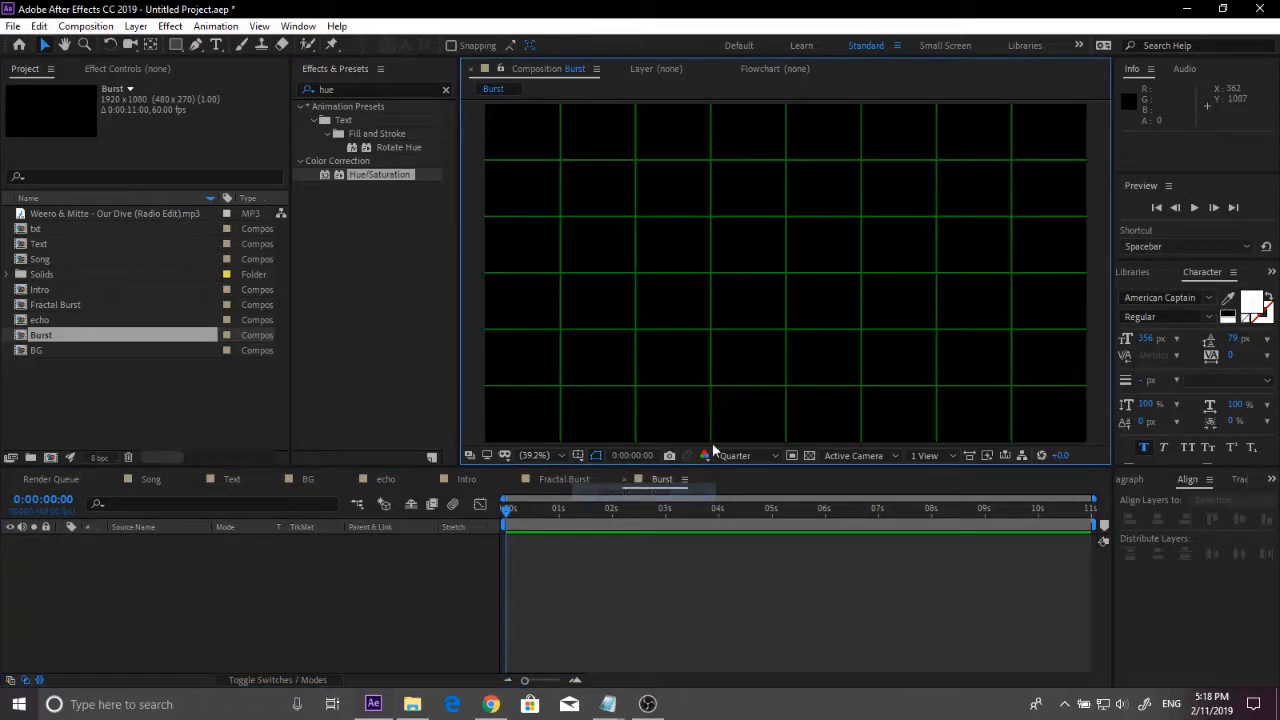
{"action": "left_click", "coordinate": [196, 44]}
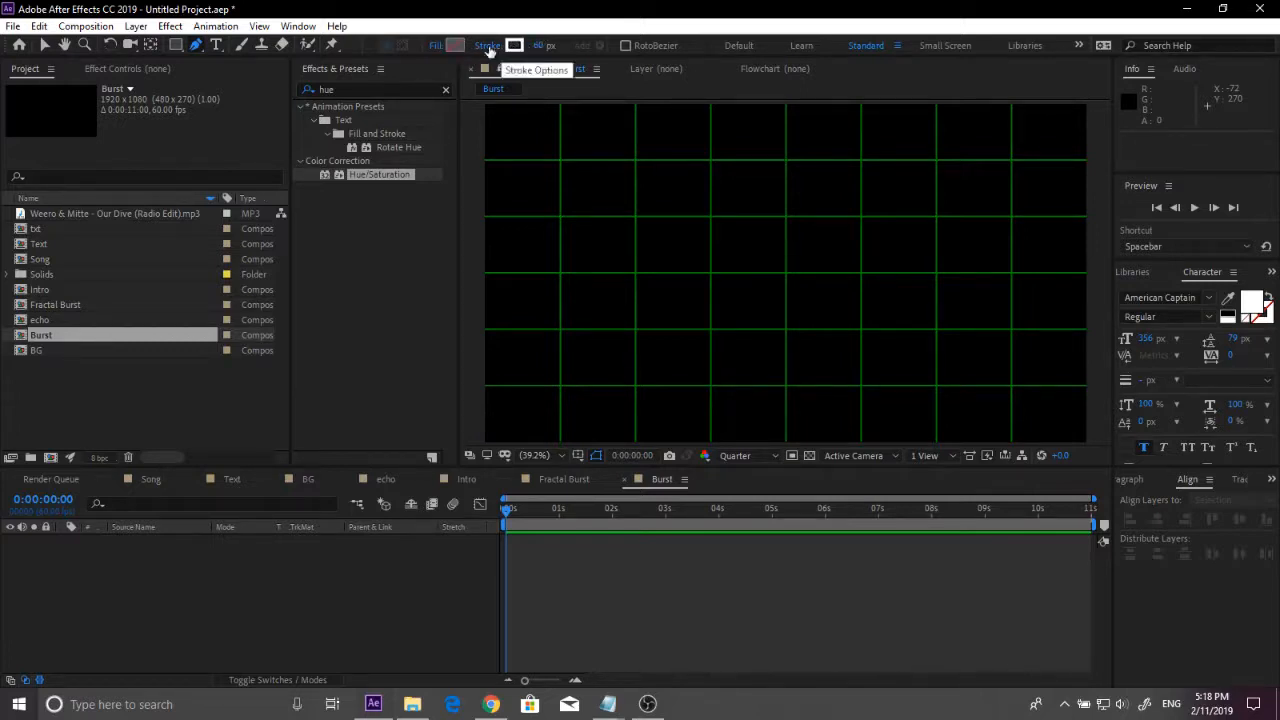
{"action": "left_click", "coordinate": [438, 47]}
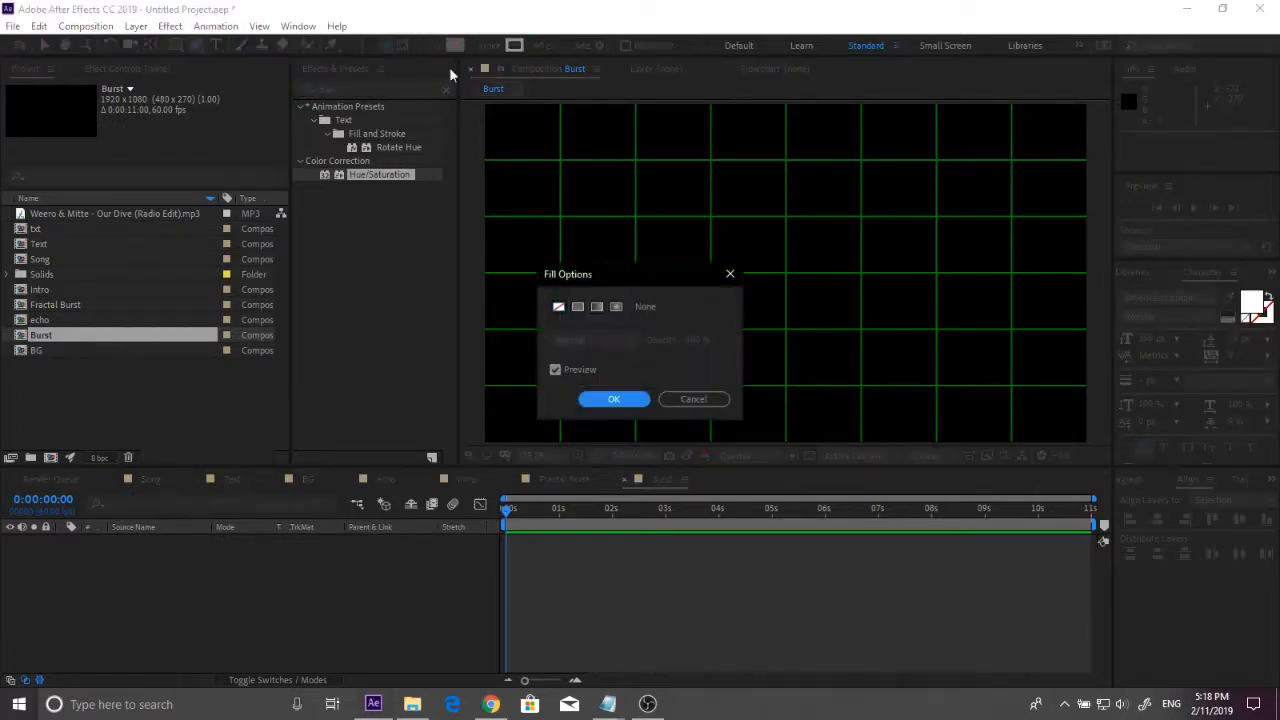
{"action": "left_click", "coordinate": [614, 399]}
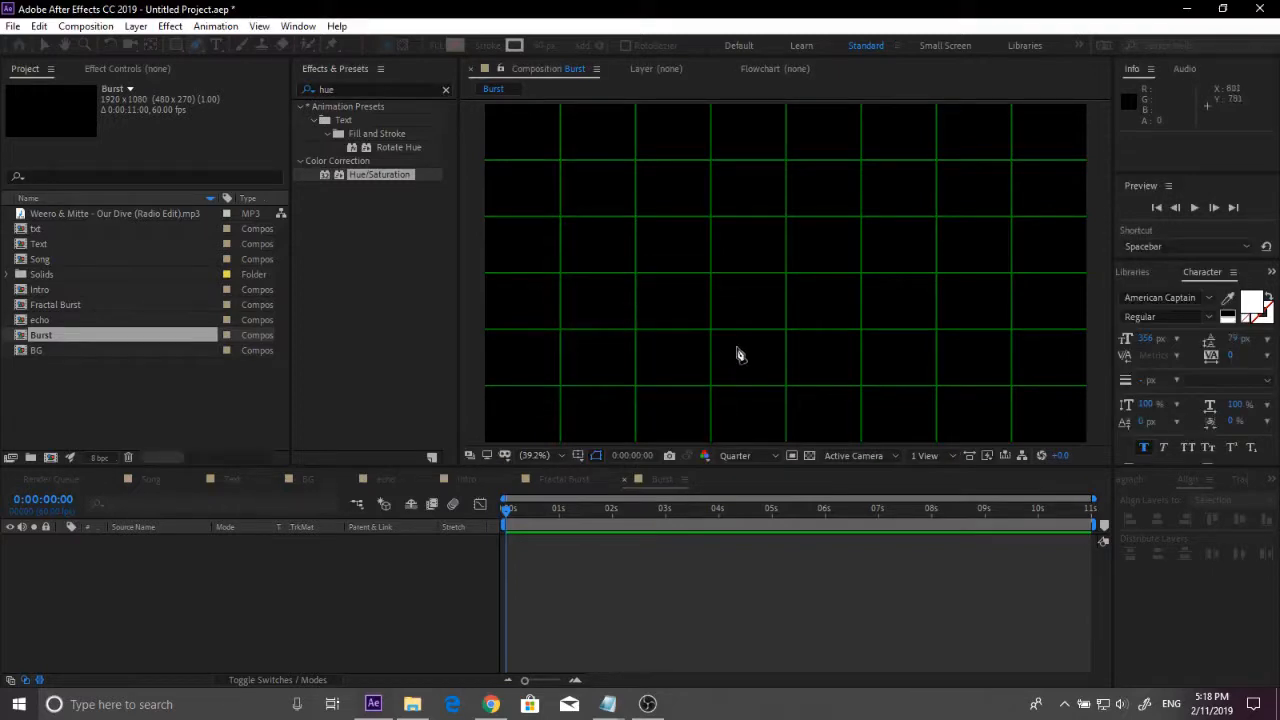
Step: Draw a straight horizontal Pen line from the composition's centre to the grid intersection three cells to its right
{"action": "scroll", "coordinate": [787, 280], "scroll_direction": "up", "scroll_amount": 3}
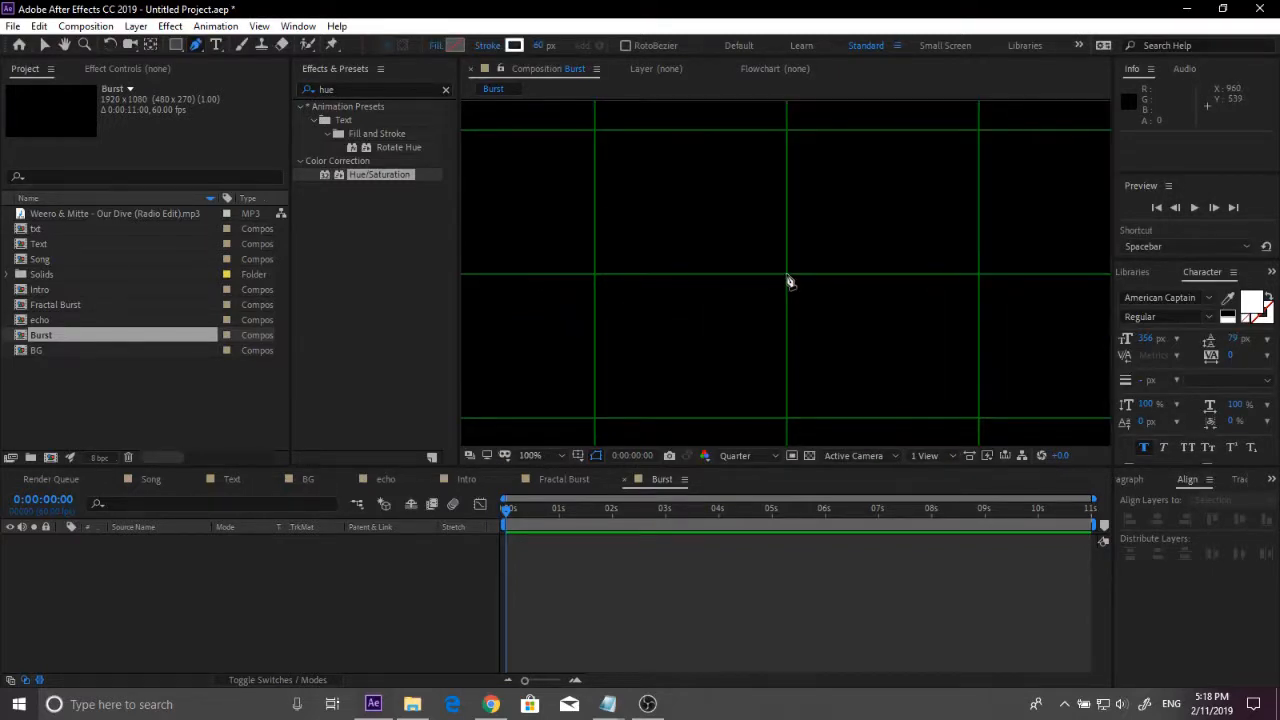
{"action": "scroll", "coordinate": [790, 295], "scroll_direction": "up", "scroll_amount": 2}
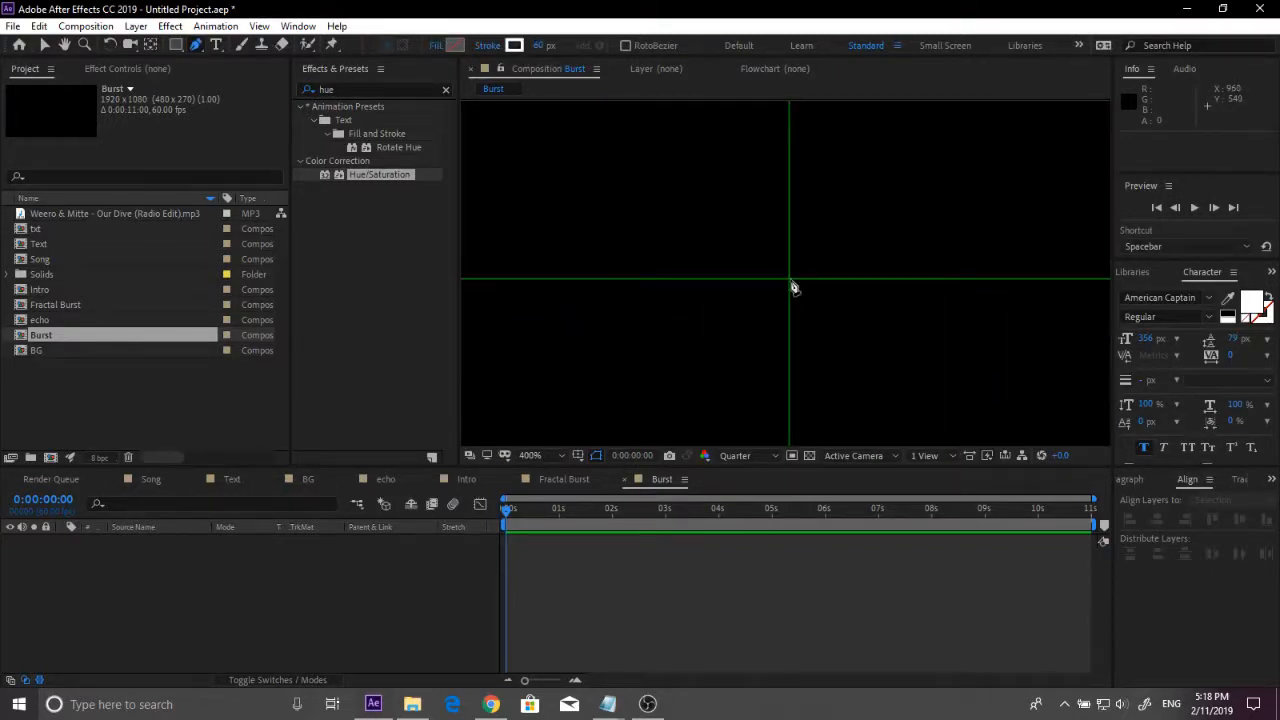
{"action": "left_click", "coordinate": [789, 280]}
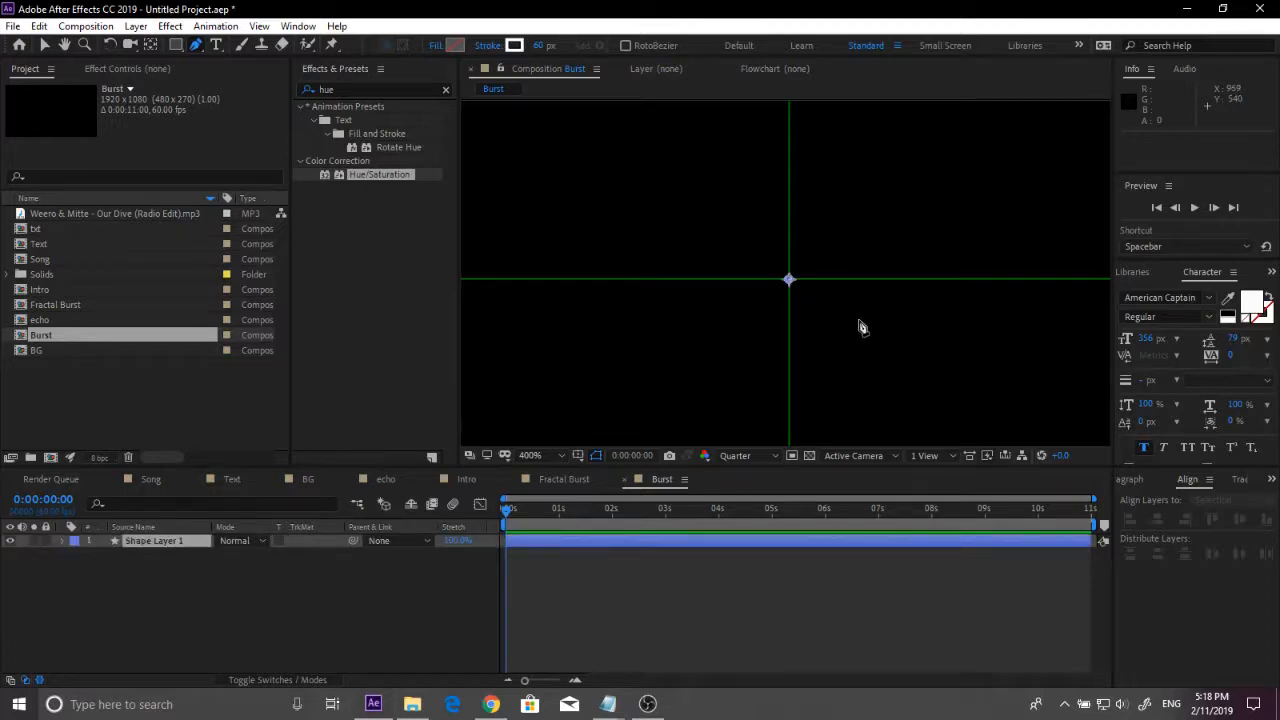
{"action": "scroll", "coordinate": [860, 328], "scroll_direction": "down", "scroll_amount": 6}
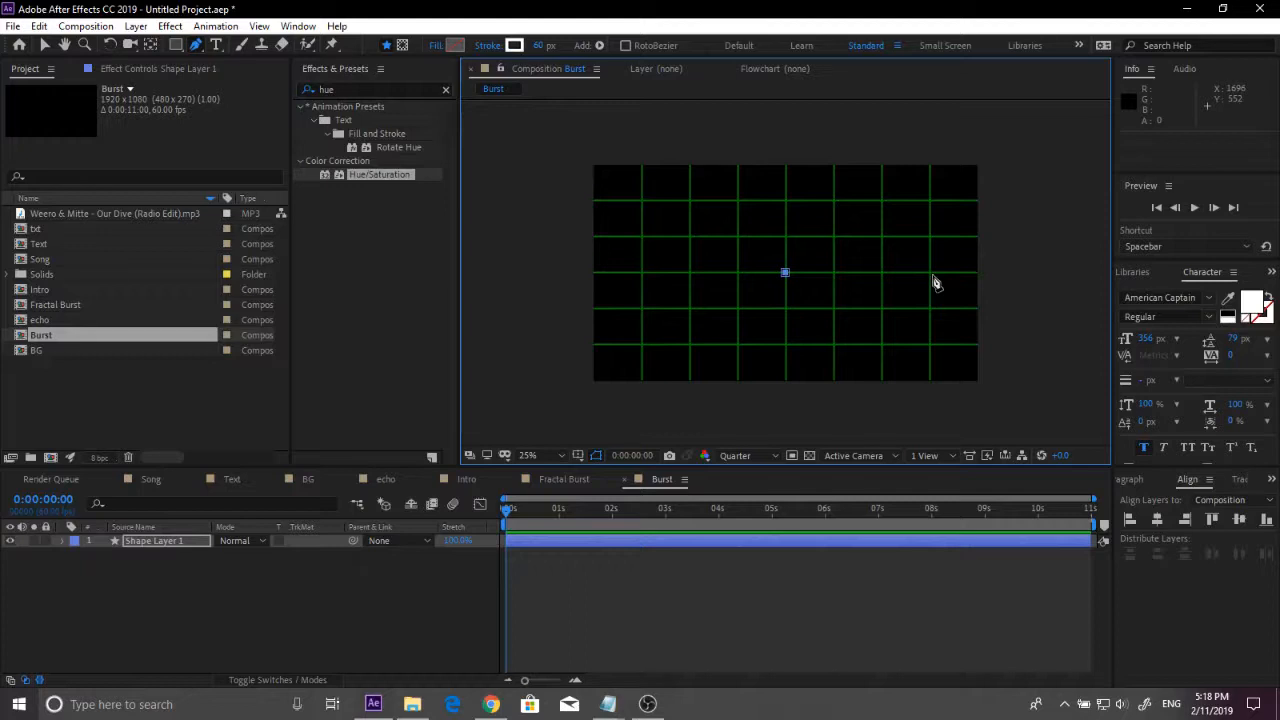
{"action": "scroll", "coordinate": [932, 284], "scroll_direction": "up", "scroll_amount": 4}
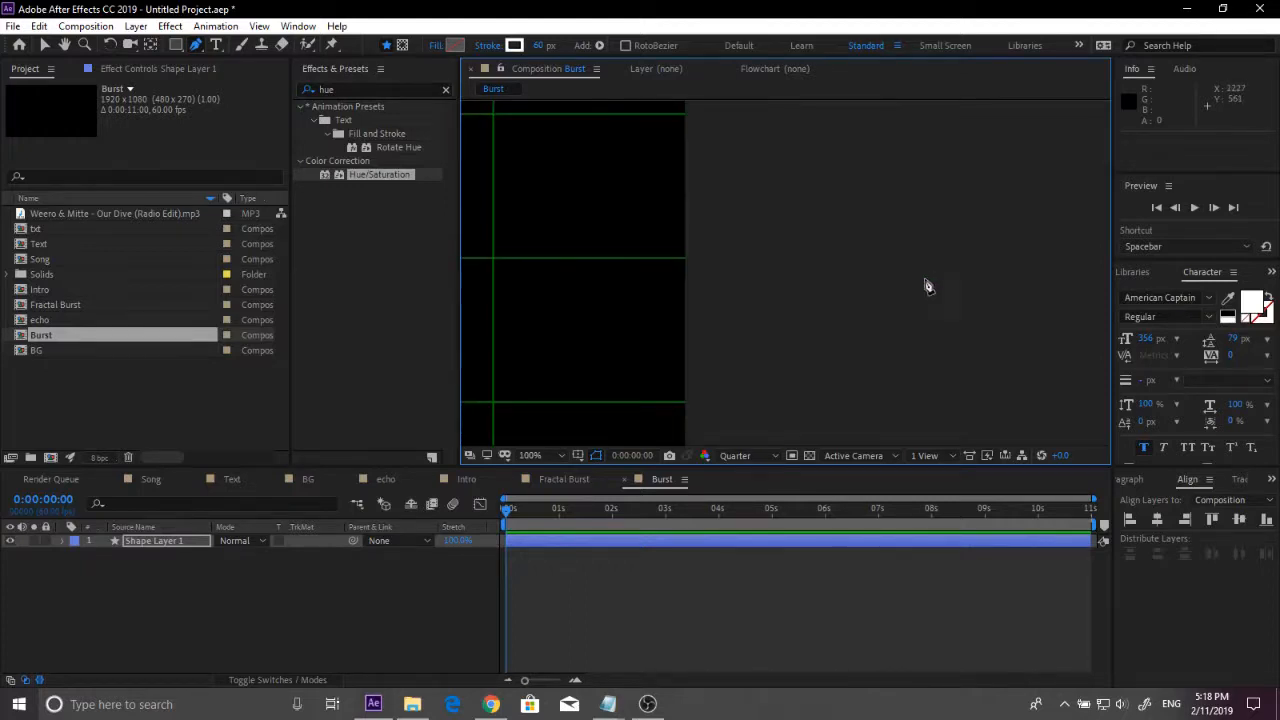
{"action": "left_click", "coordinate": [493, 259]}
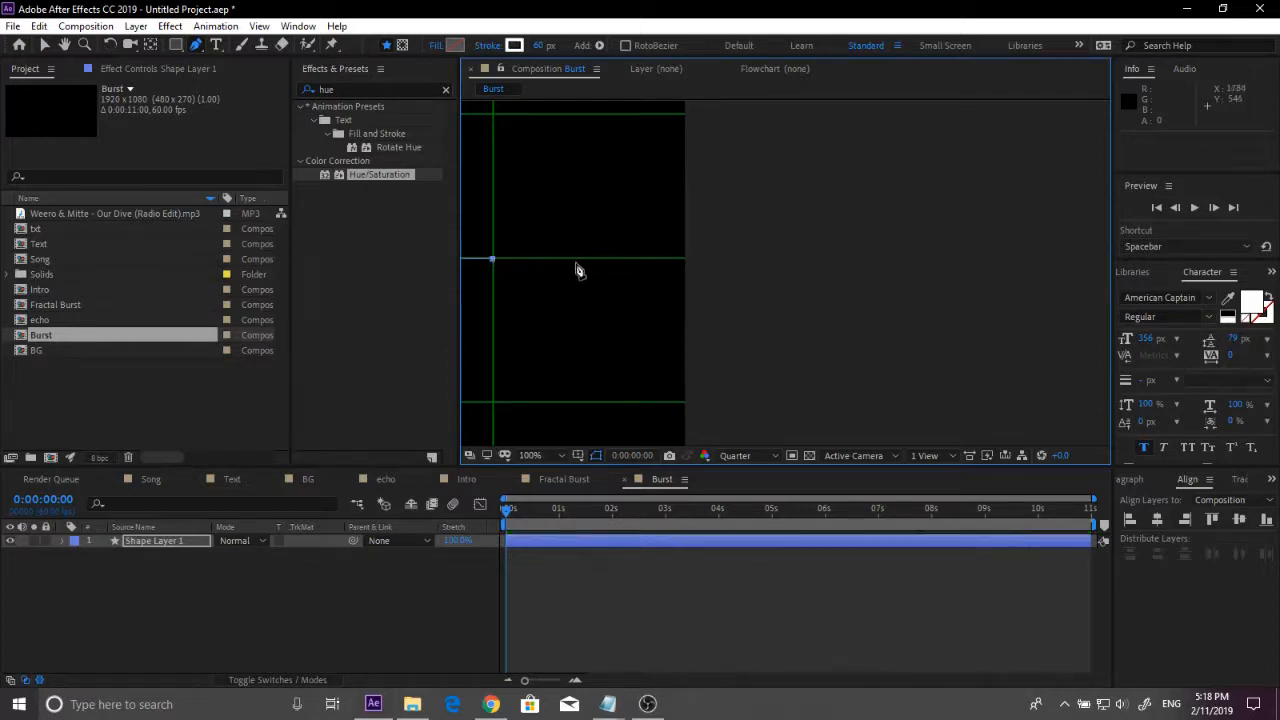
{"action": "scroll", "coordinate": [578, 266], "scroll_direction": "down", "scroll_amount": 3}
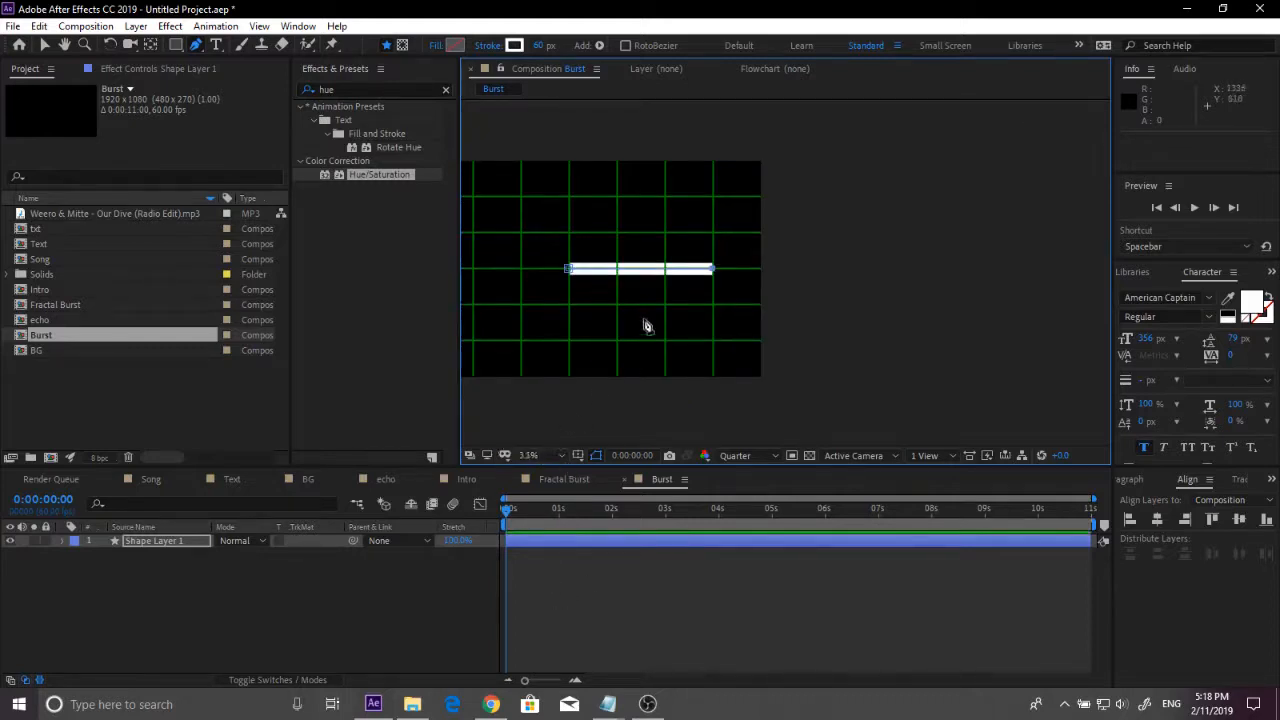
{"action": "left_click", "coordinate": [547, 456]}
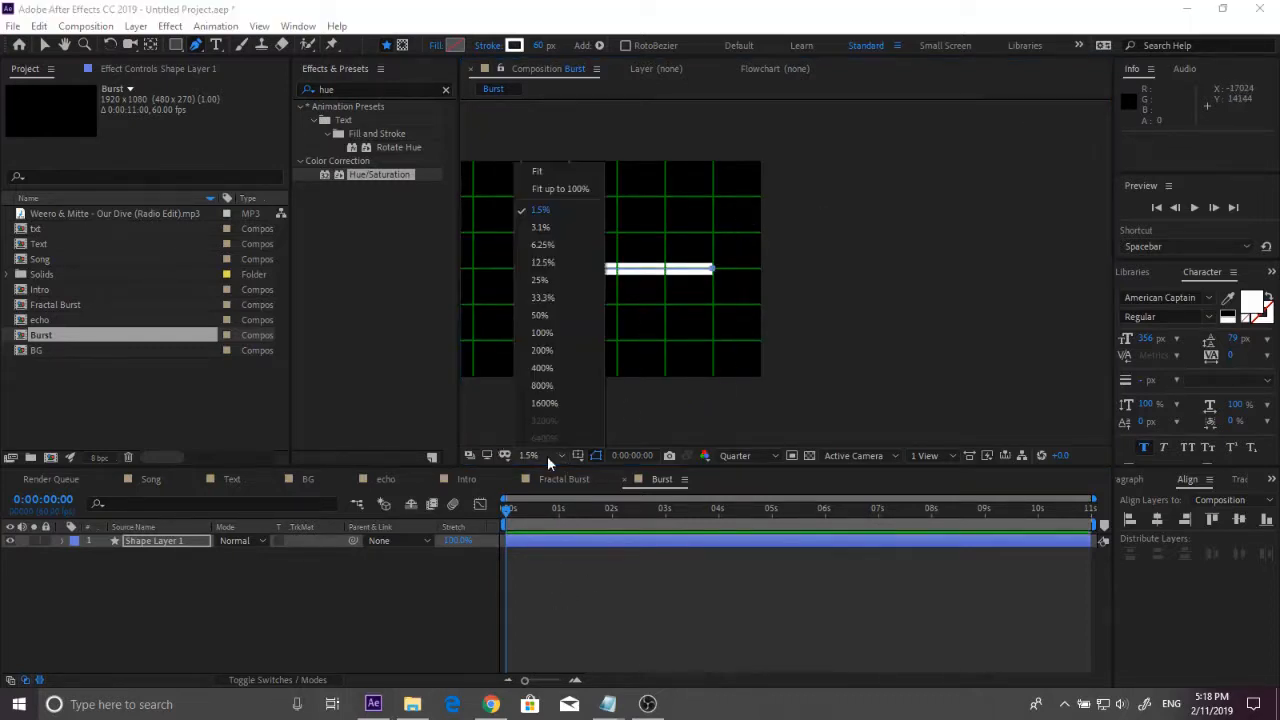
{"action": "left_click", "coordinate": [535, 177]}
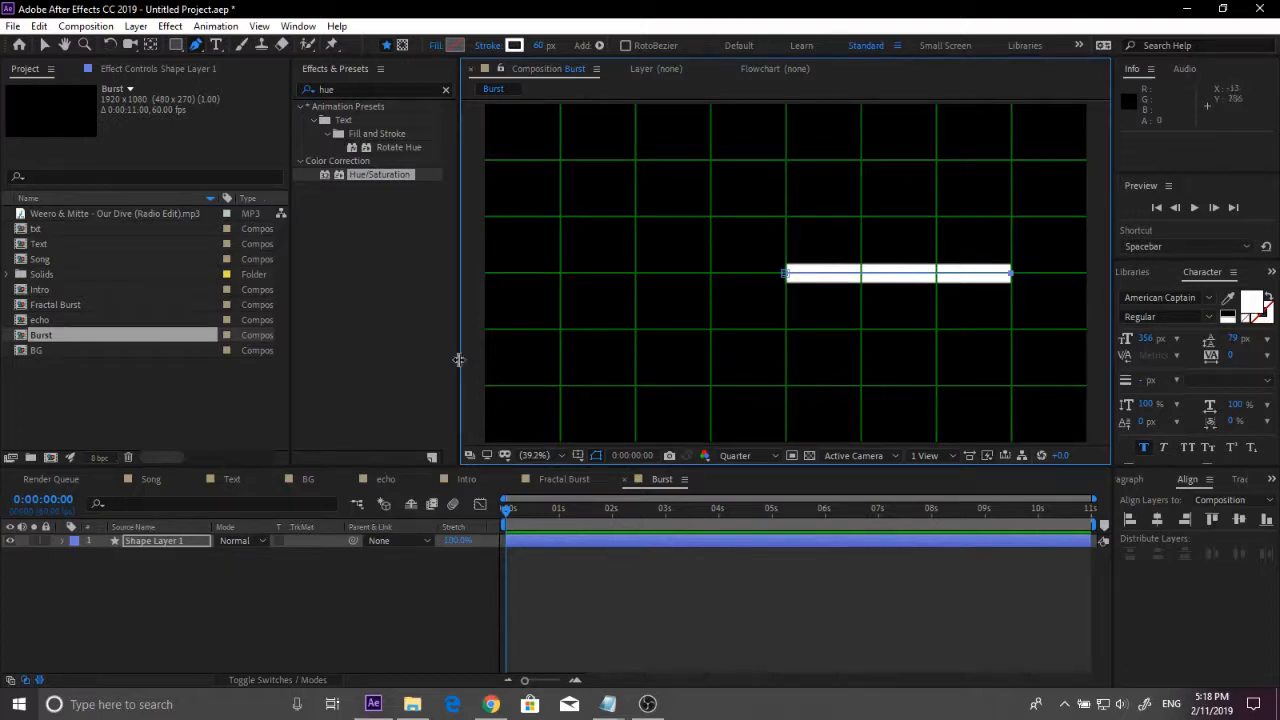
Step: Add a Trim Paths operator to the contents of Shape Layer 1
{"action": "left_click", "coordinate": [62, 540]}
{"action": "left_click", "coordinate": [77, 555]}
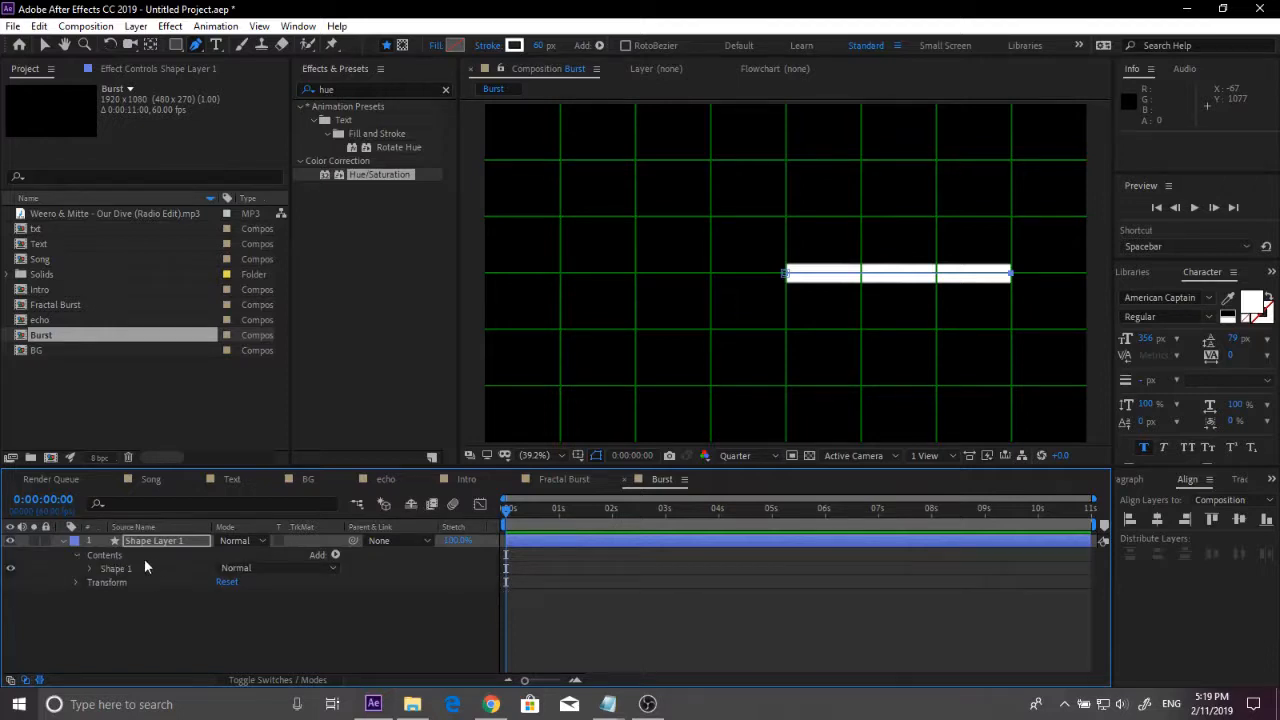
{"action": "left_click", "coordinate": [144, 557]}
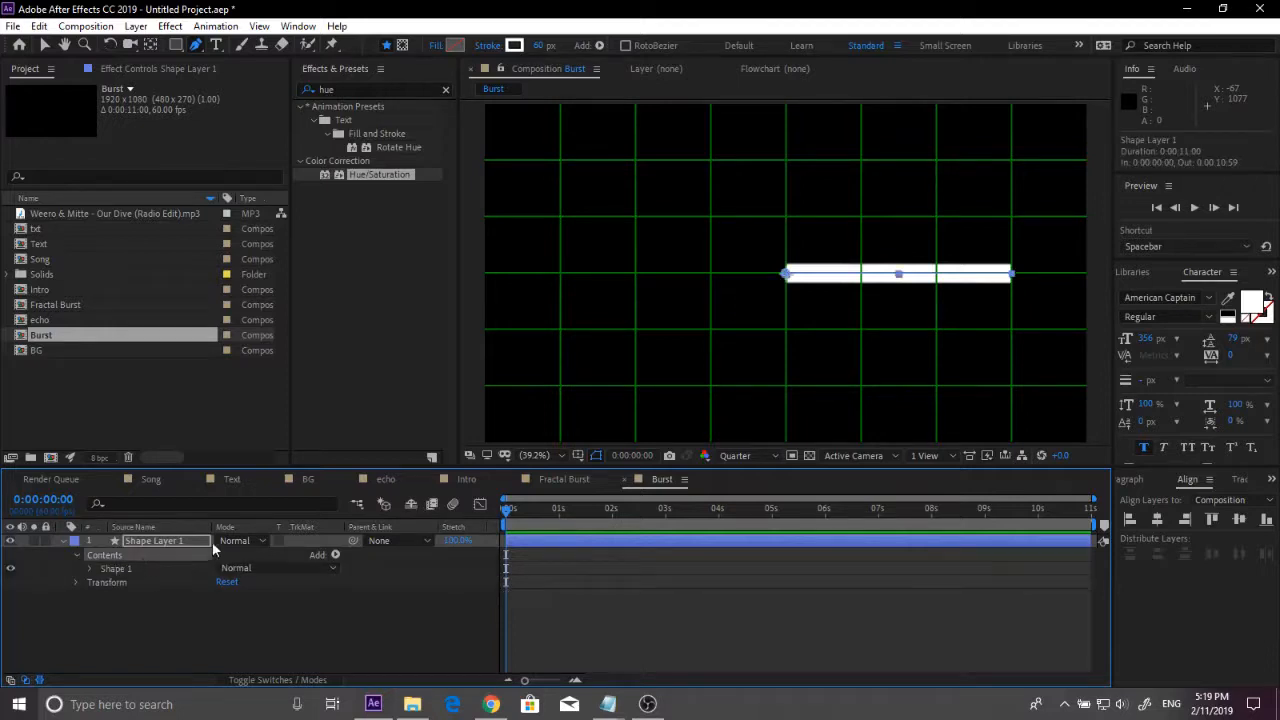
{"action": "left_click", "coordinate": [336, 555]}
{"action": "left_click", "coordinate": [386, 468]}
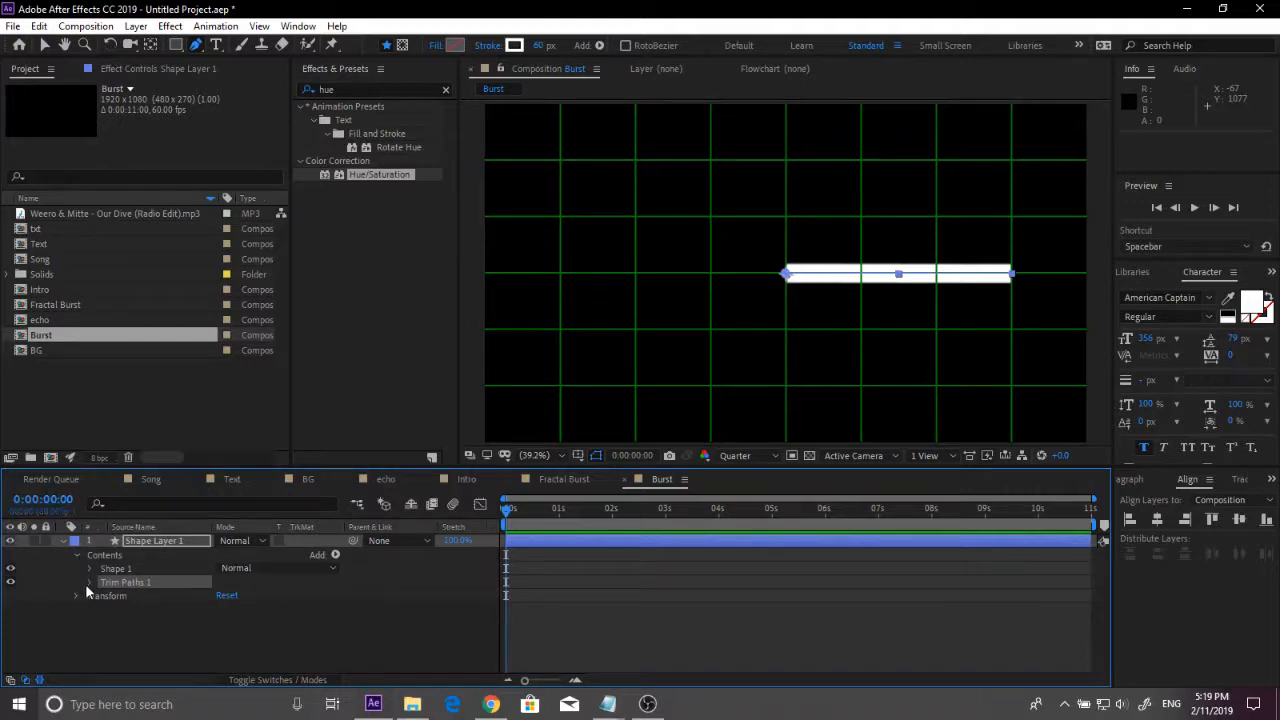
Step: Set the Trim Paths End to 0% and keyframe it at 0:00:00:00
{"action": "left_click", "coordinate": [89, 582]}
{"action": "left_click", "coordinate": [222, 609]}
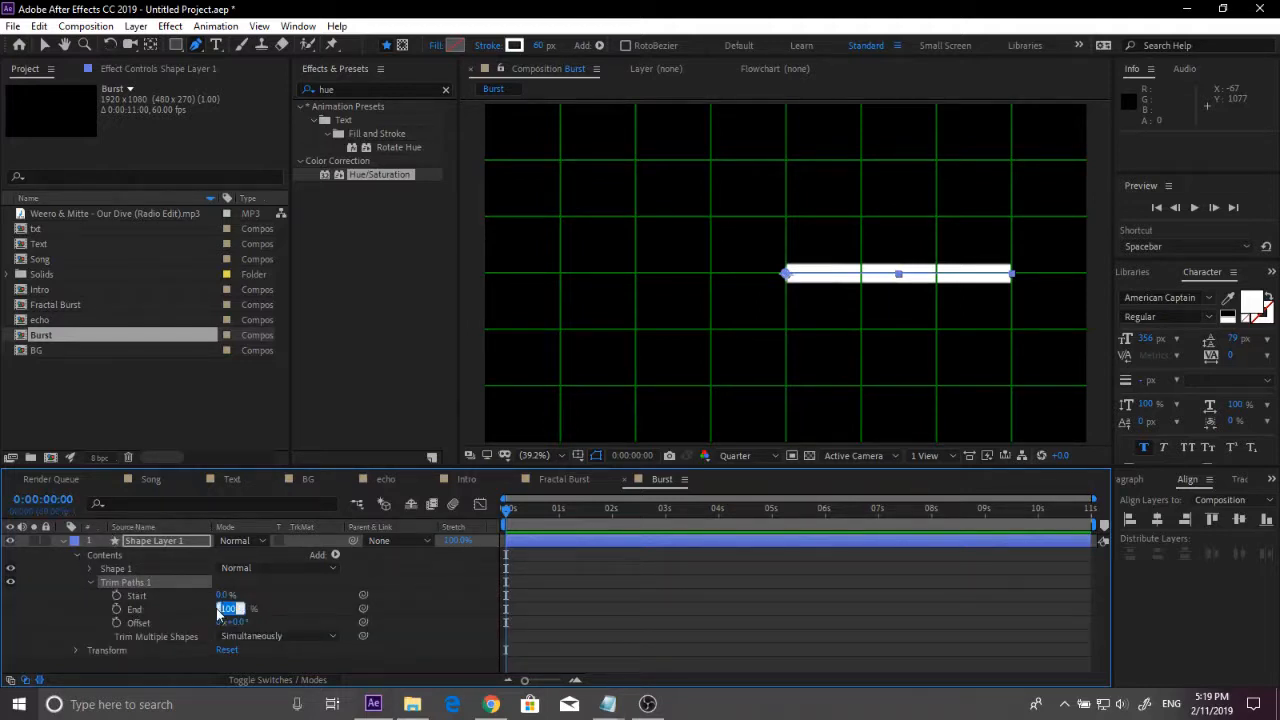
{"action": "type", "text": "0"}
{"action": "key", "text": "Return"}
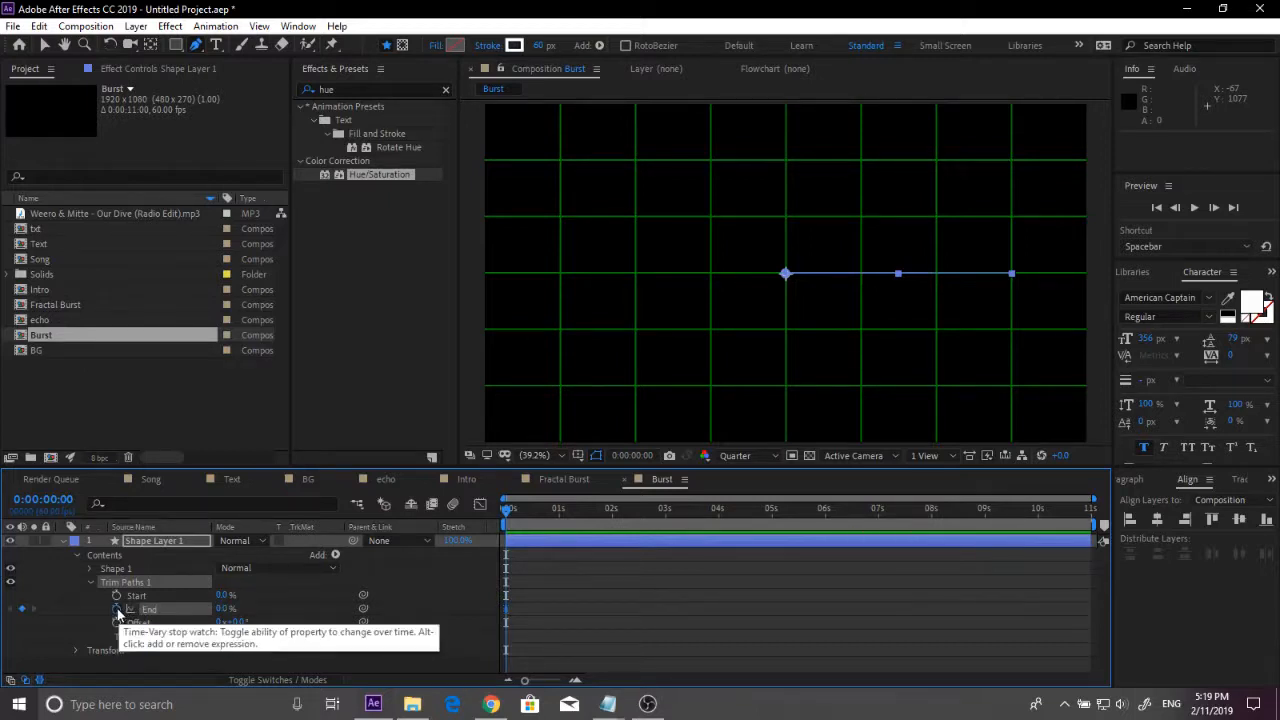
{"action": "left_click", "coordinate": [116, 609]}
{"action": "left_click", "coordinate": [43, 504]}
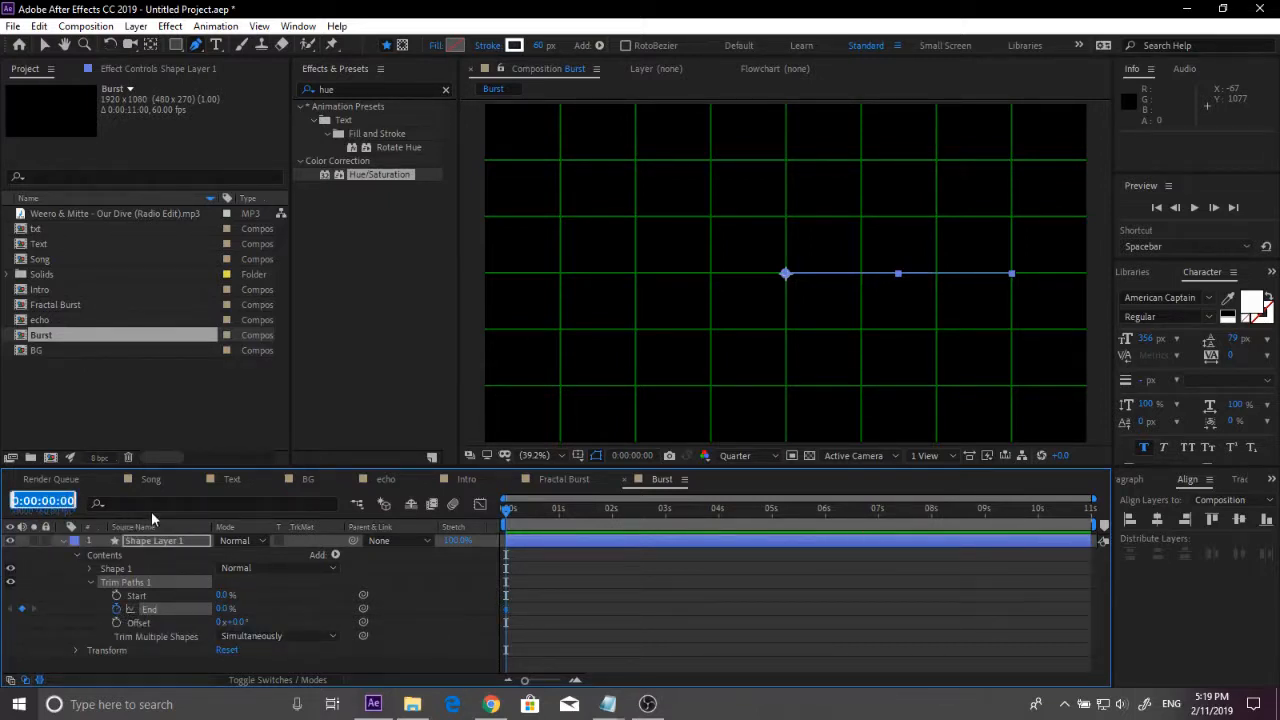
{"action": "type", "text": "15"}
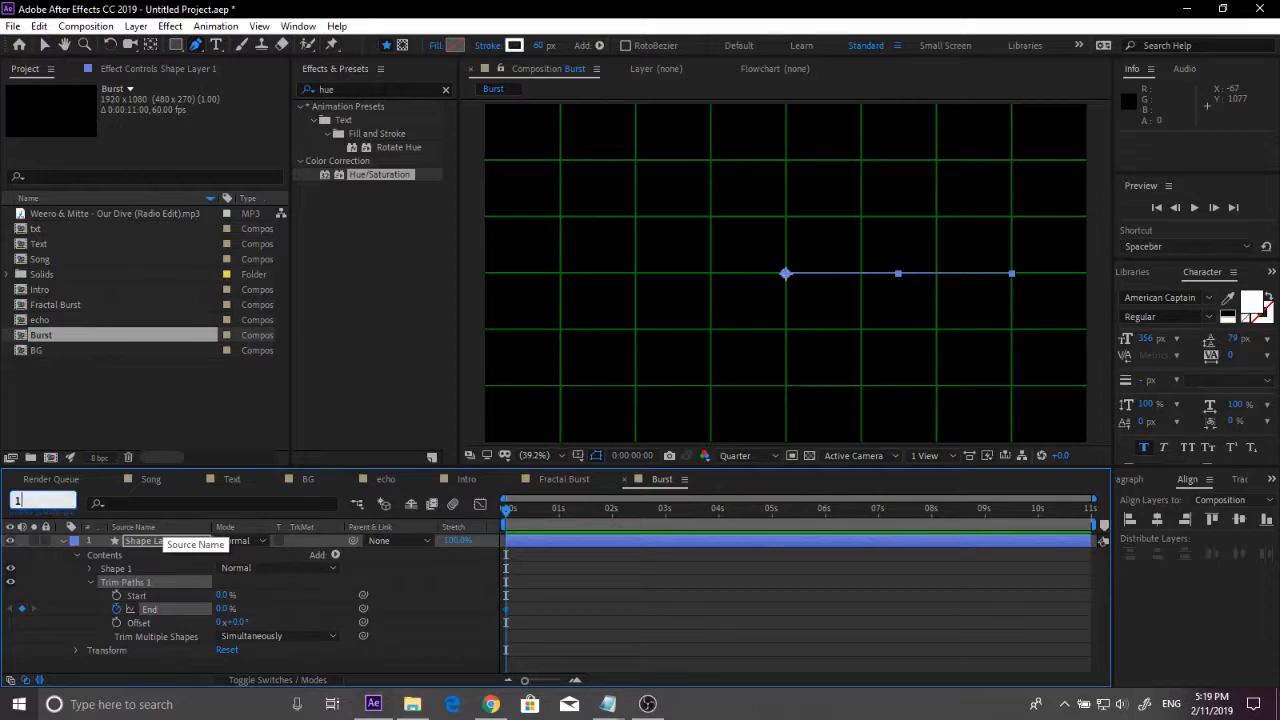
{"action": "key", "text": "Return"}
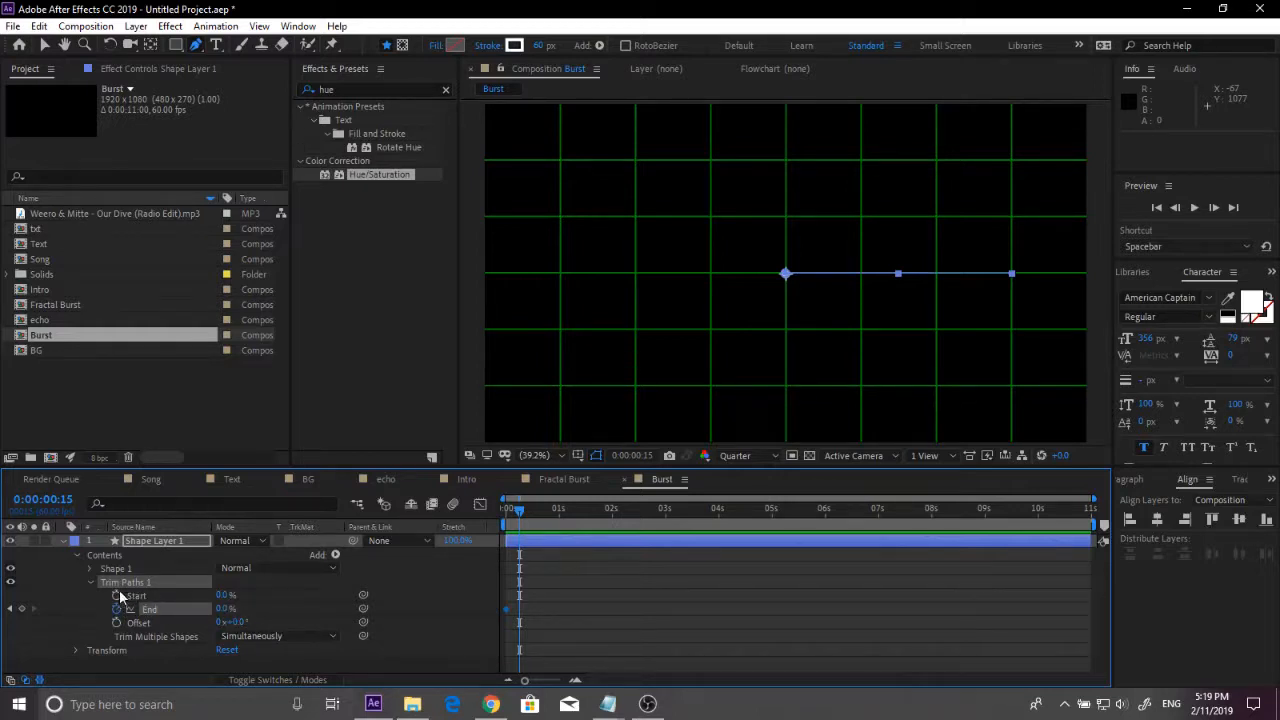
Step: Keyframe the Trim Paths End at 100% at 0:00:00:30
{"action": "left_click", "coordinate": [48, 500]}
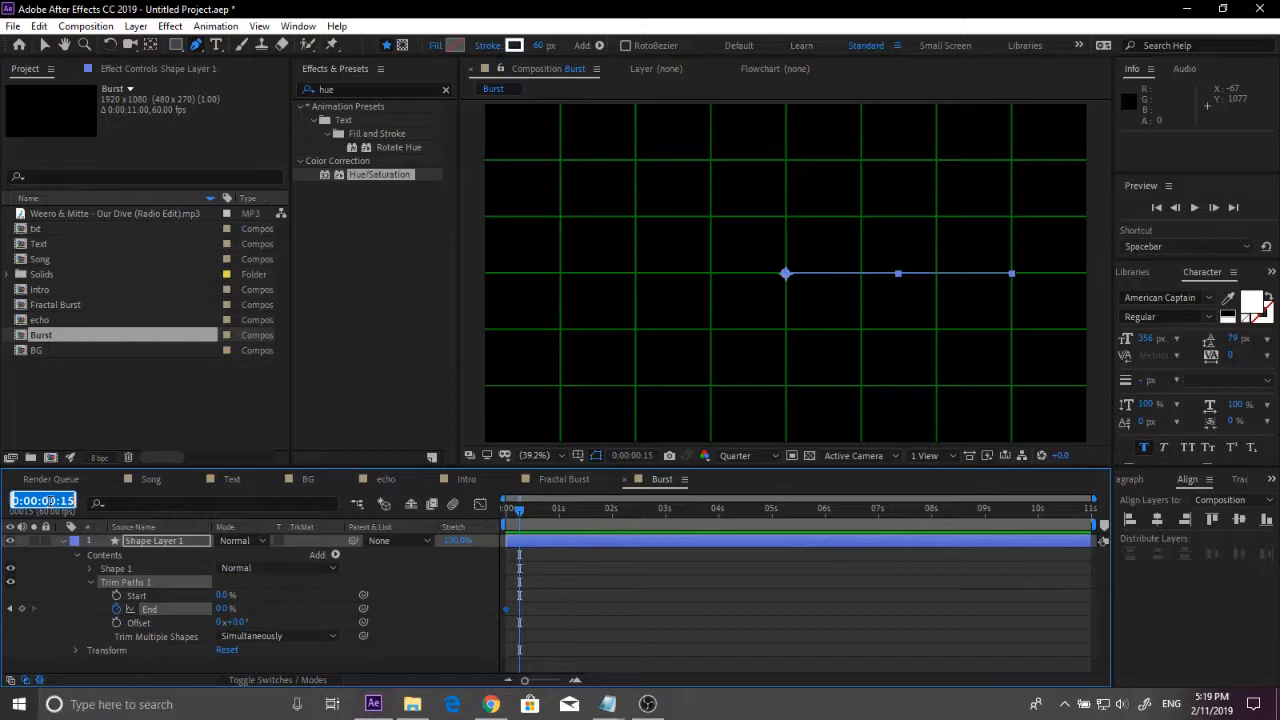
{"action": "type", "text": "30"}
{"action": "key", "text": "Return"}
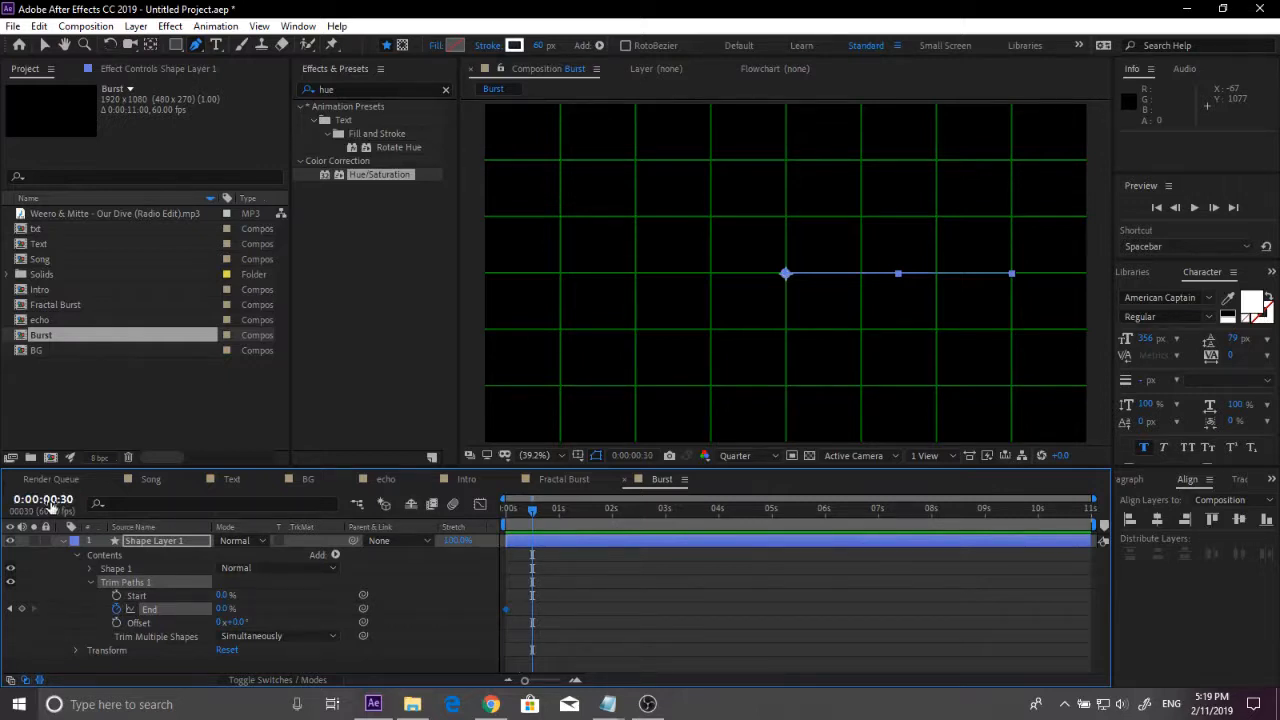
{"action": "left_click_drag", "start_coordinate": [222, 609], "coordinate": [312, 608]}
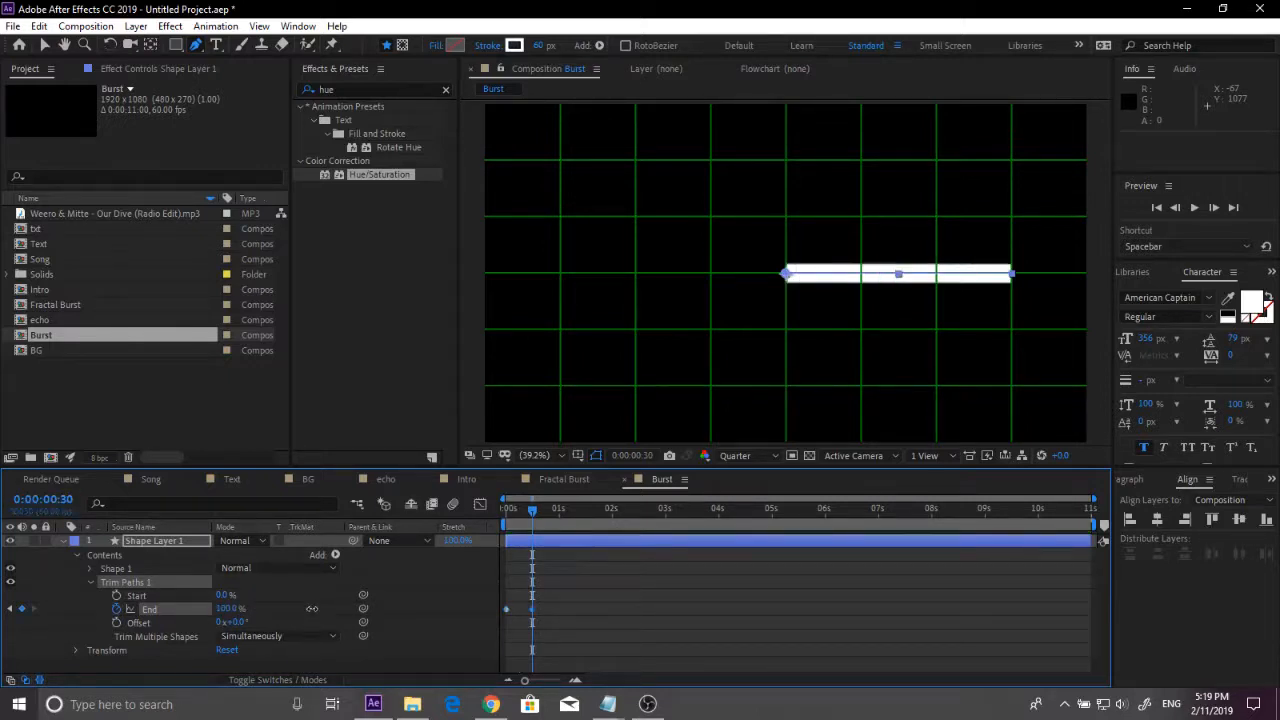
Step: Keyframe the Trim Paths Start at 0% at 0:00:00:15 and 100% at 0:00:00:30, and preview the line animation
{"action": "left_click", "coordinate": [42, 499]}
{"action": "type", "text": "15"}
{"action": "key", "text": "Return"}
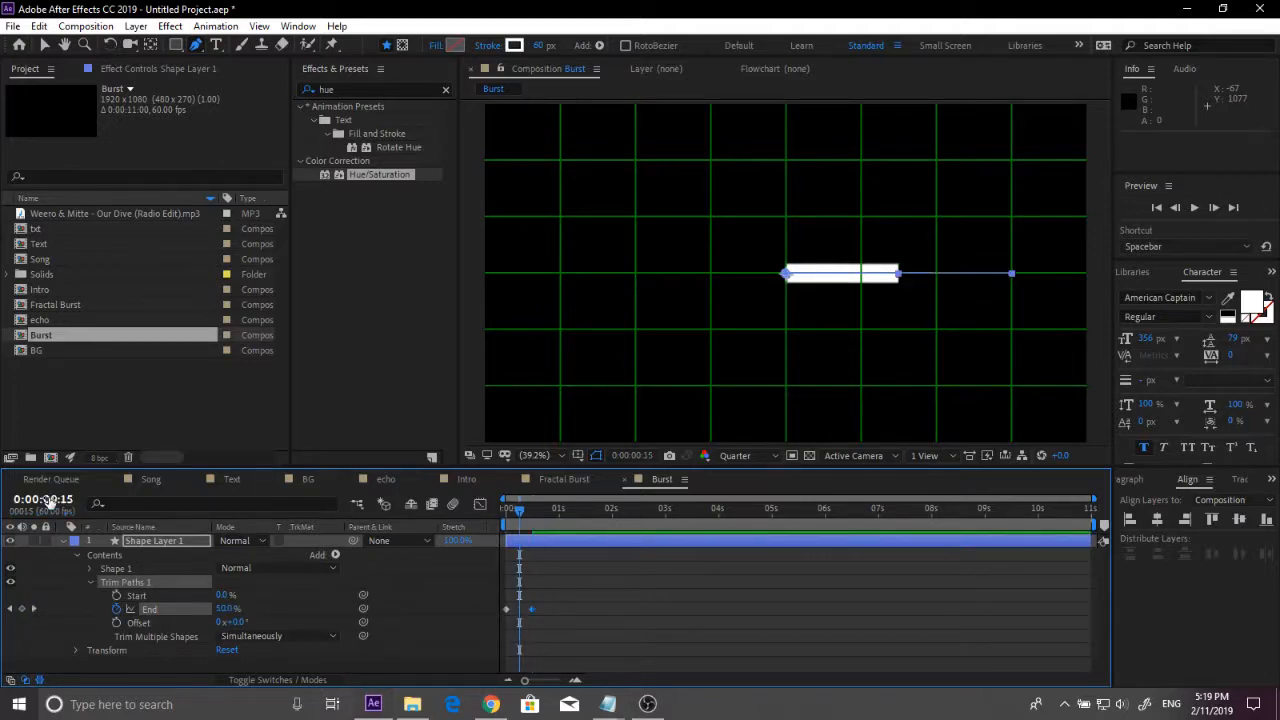
{"action": "left_click", "coordinate": [114, 595]}
{"action": "left_click", "coordinate": [532, 511]}
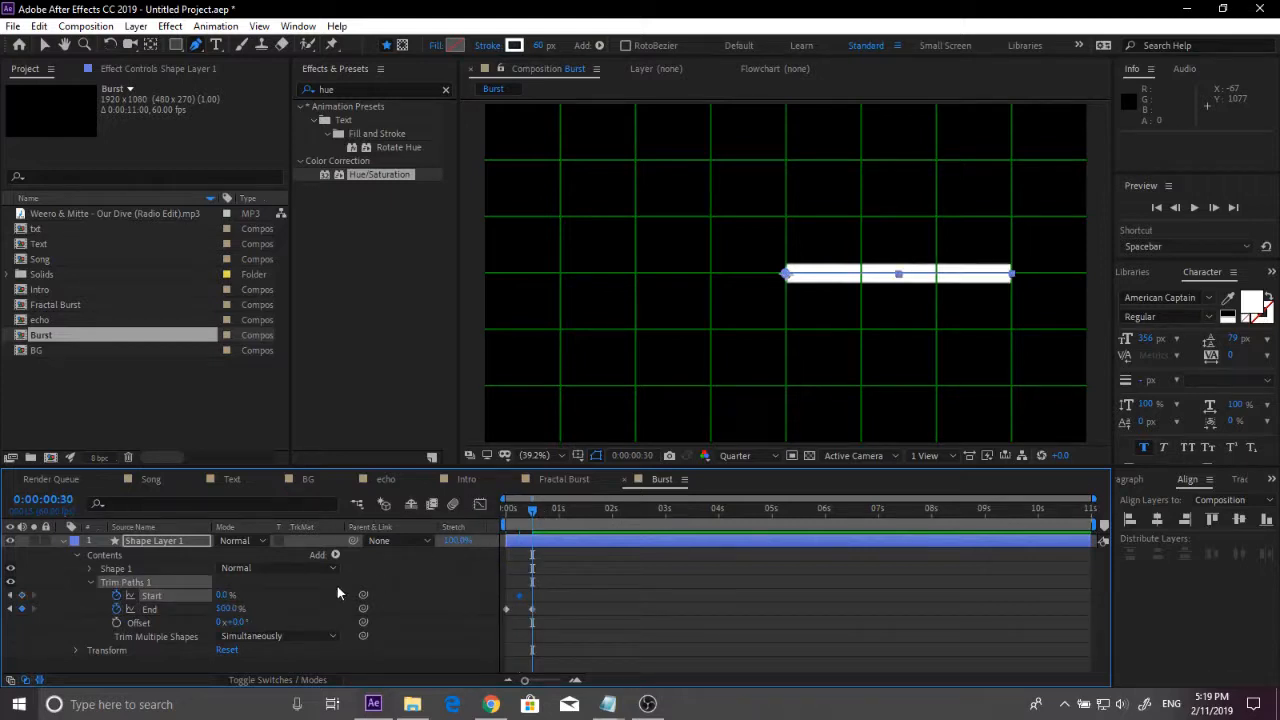
{"action": "left_click_drag", "start_coordinate": [222, 598], "coordinate": [313, 594]}
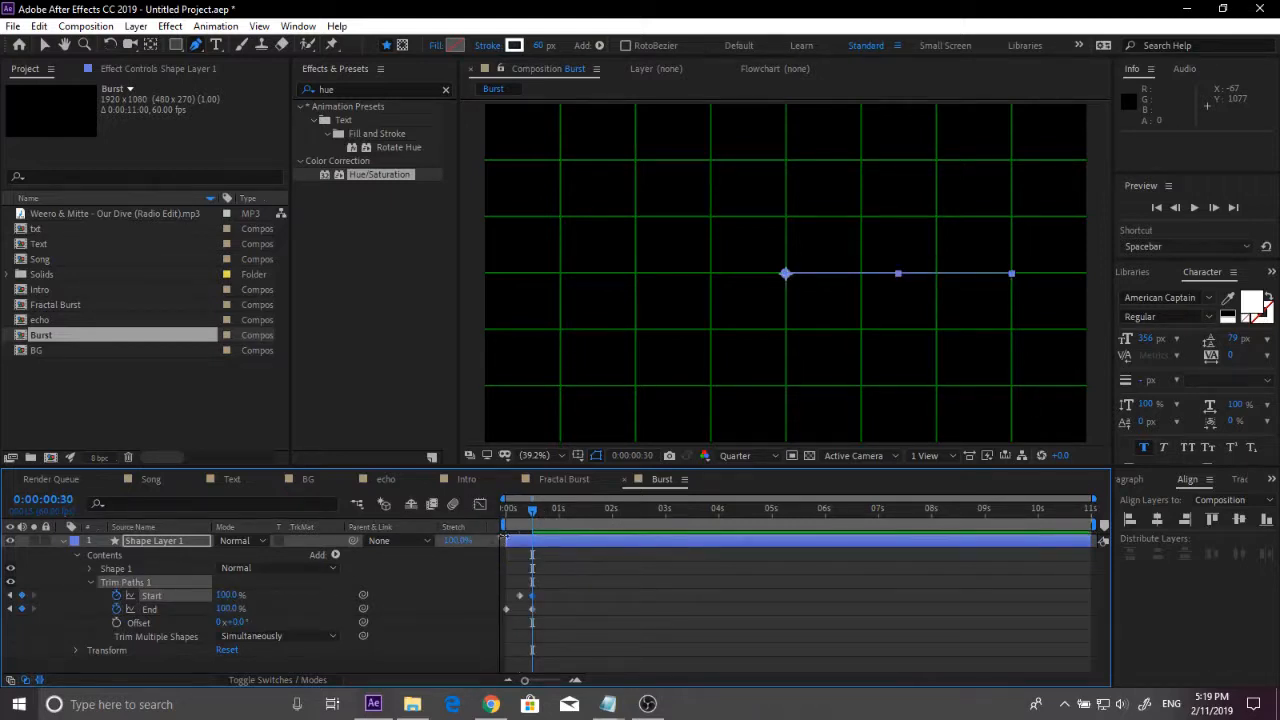
{"action": "left_click_drag", "start_coordinate": [531, 514], "coordinate": [481, 531]}
{"action": "key", "text": "space"}
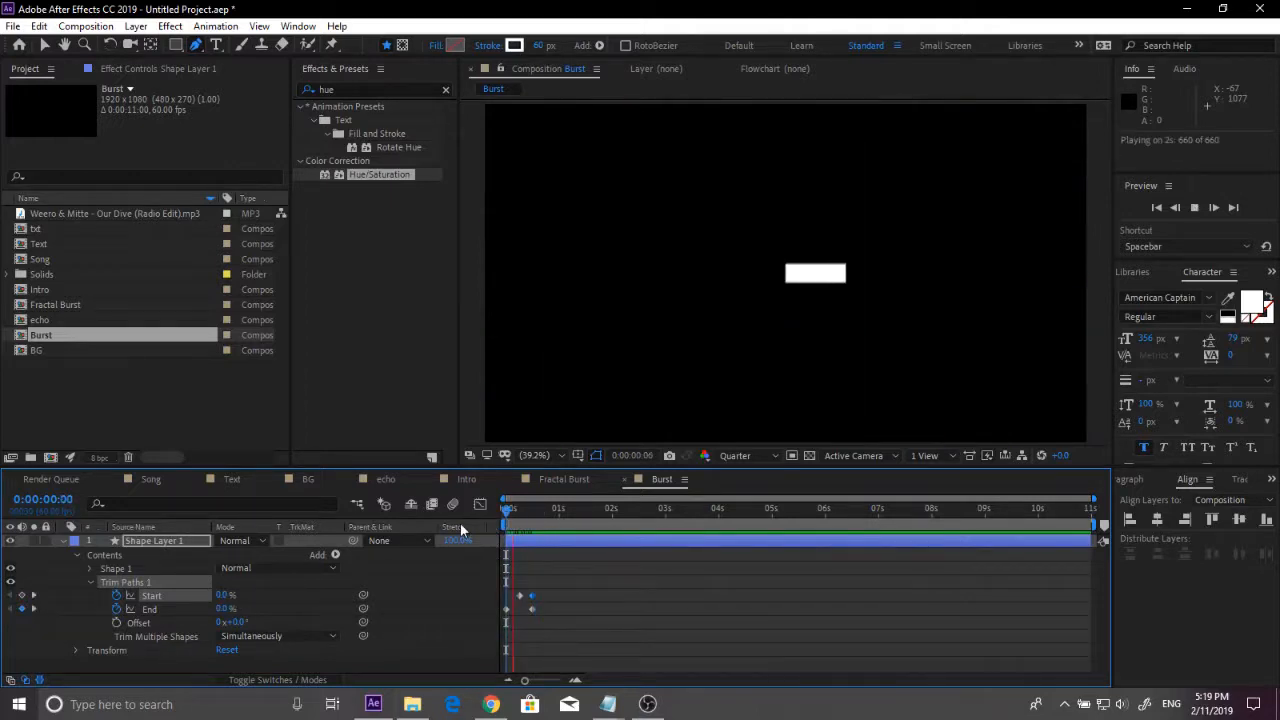
{"action": "key", "text": "space"}
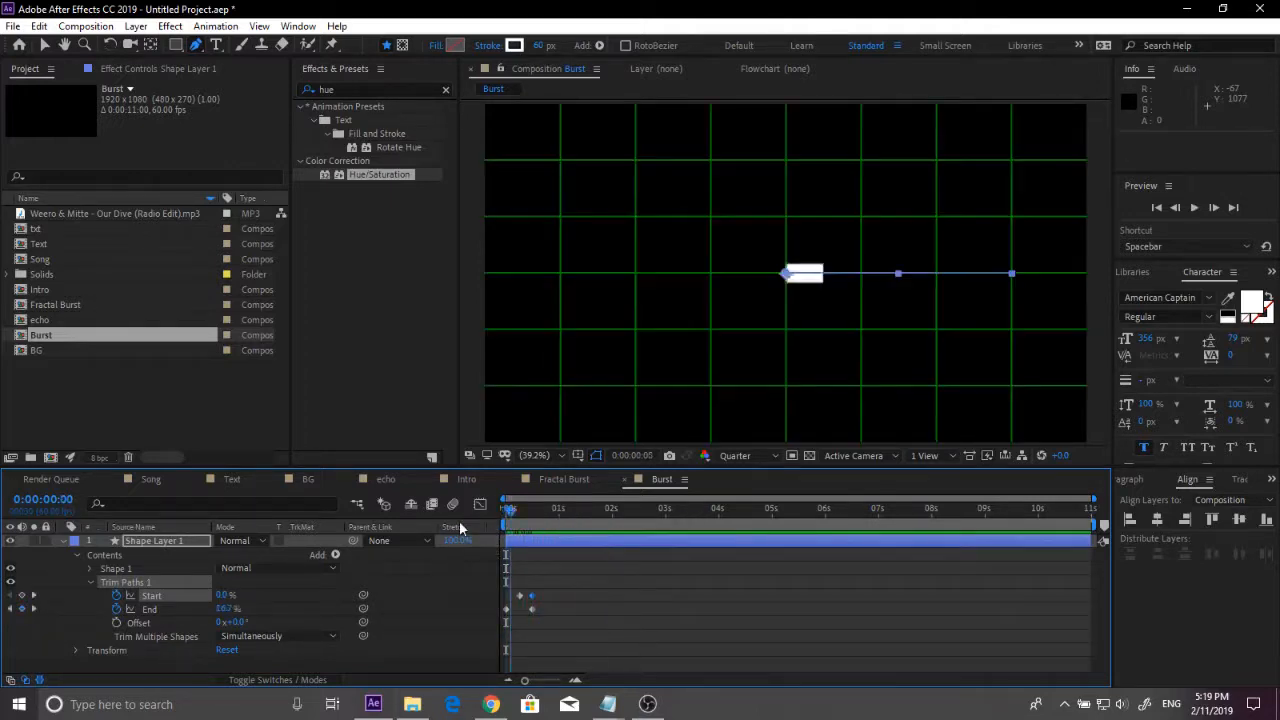
{"action": "key", "text": "space"}
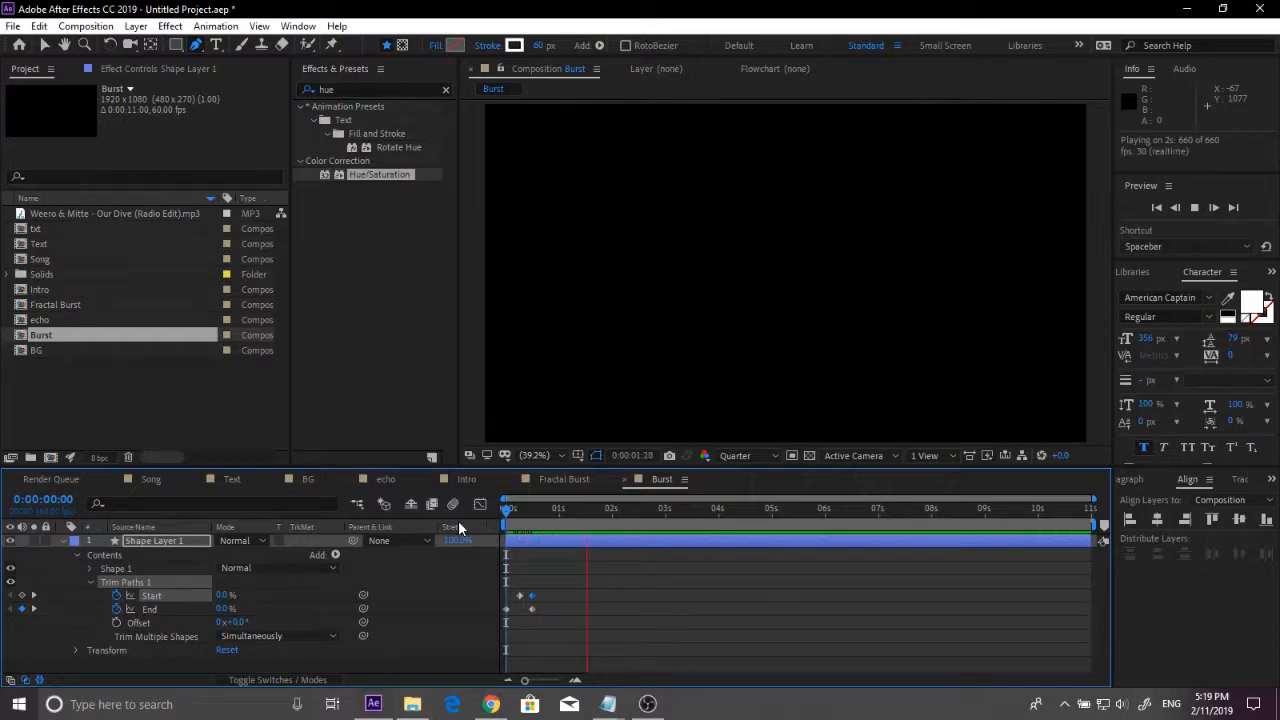
Step: Add a Repeater to the contents of Shape Layer 1 and set its Copies to 8
{"action": "left_click", "coordinate": [527, 510]}
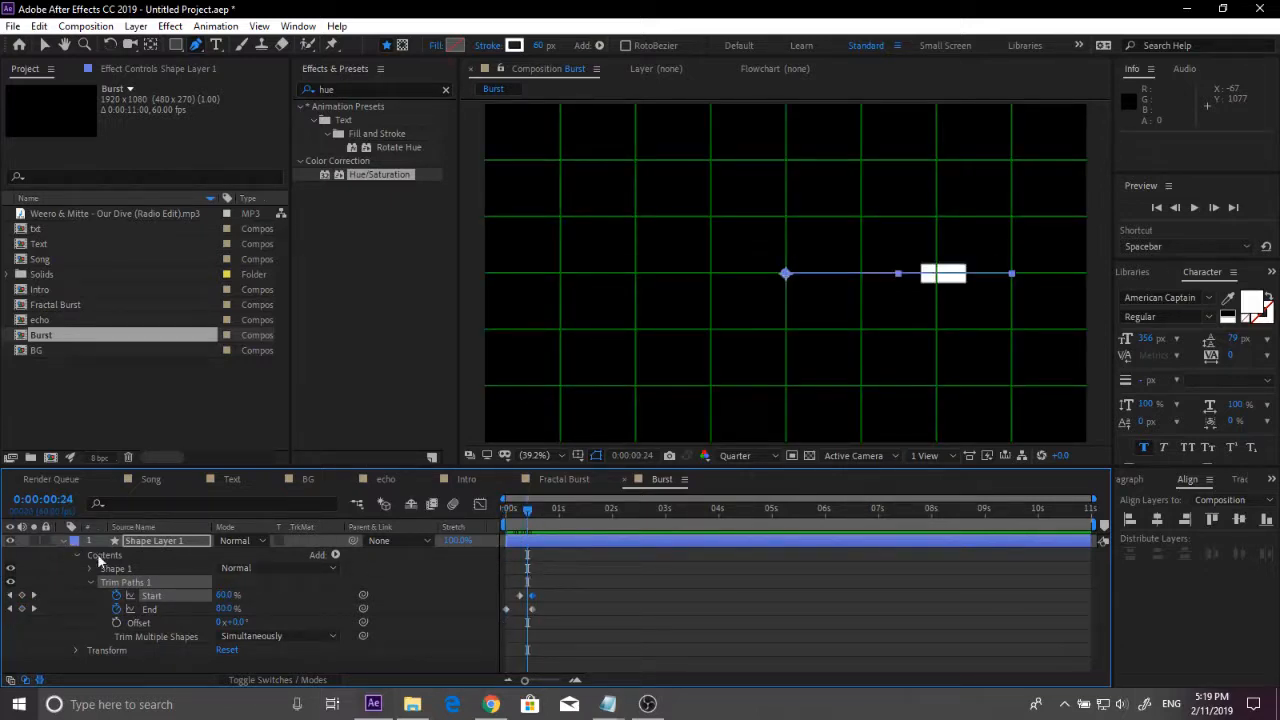
{"action": "left_click", "coordinate": [89, 582]}
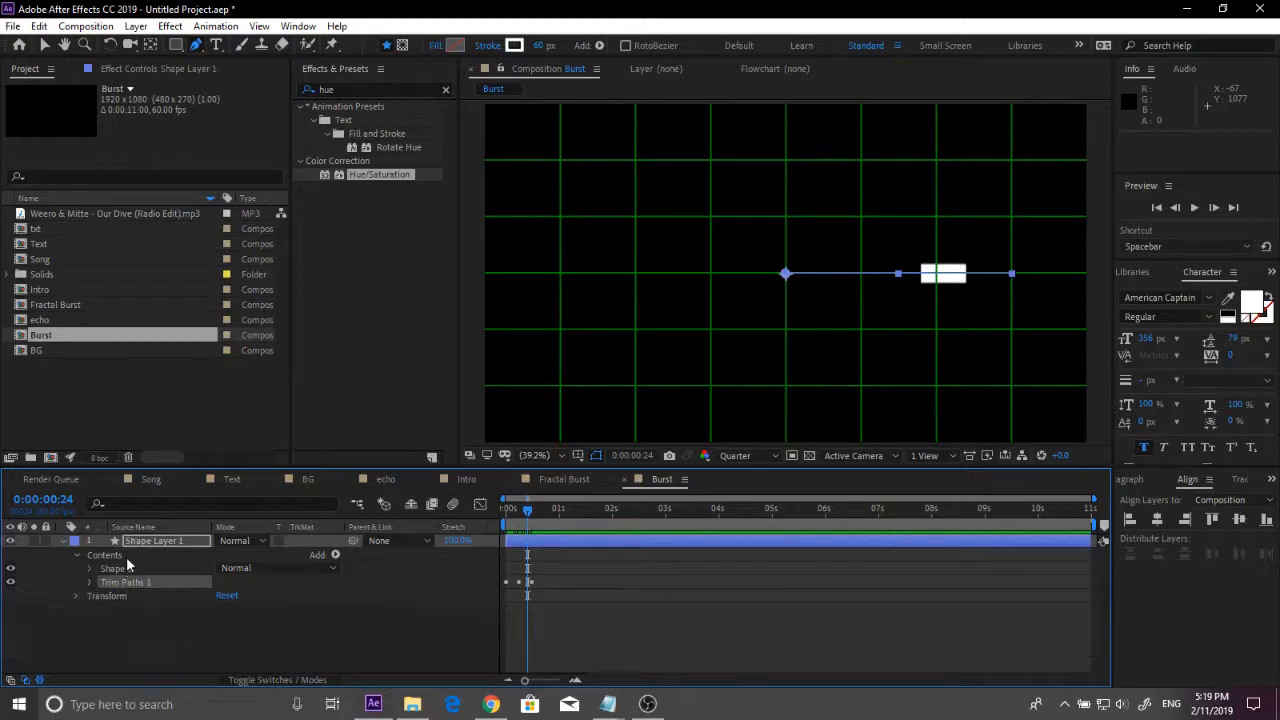
{"action": "left_click", "coordinate": [335, 555]}
{"action": "left_click", "coordinate": [400, 430]}
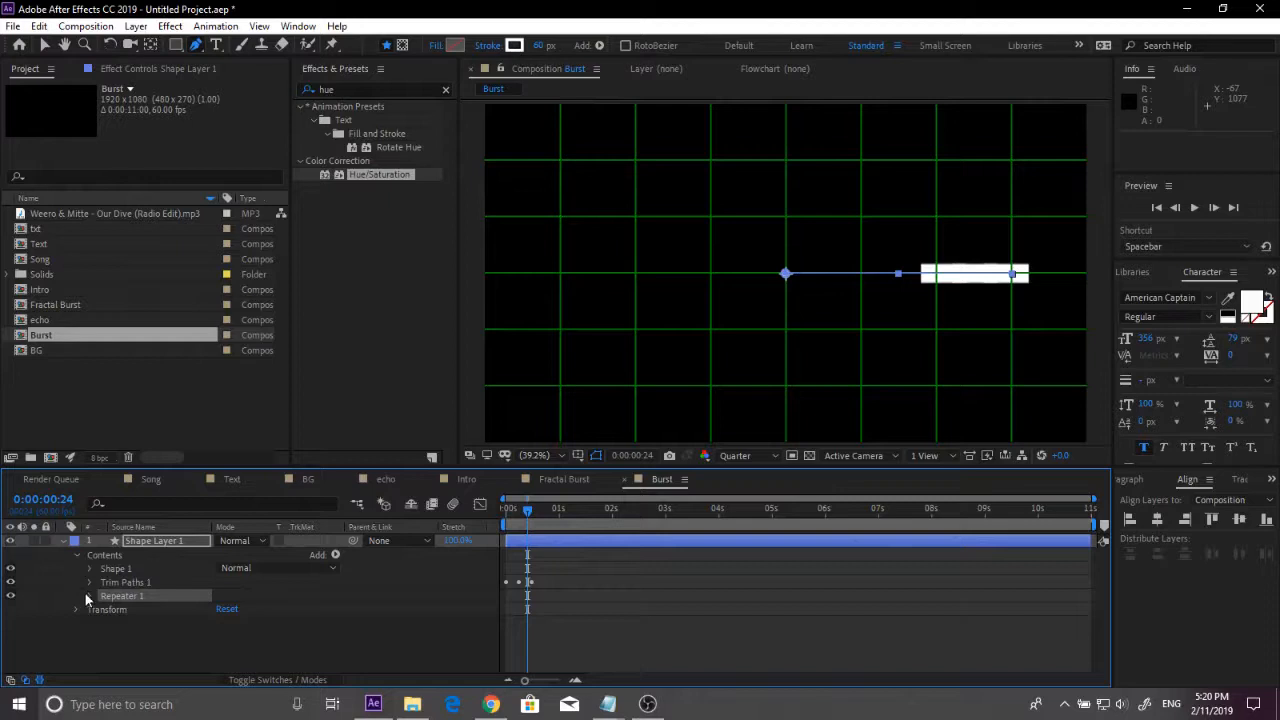
{"action": "left_click", "coordinate": [89, 596]}
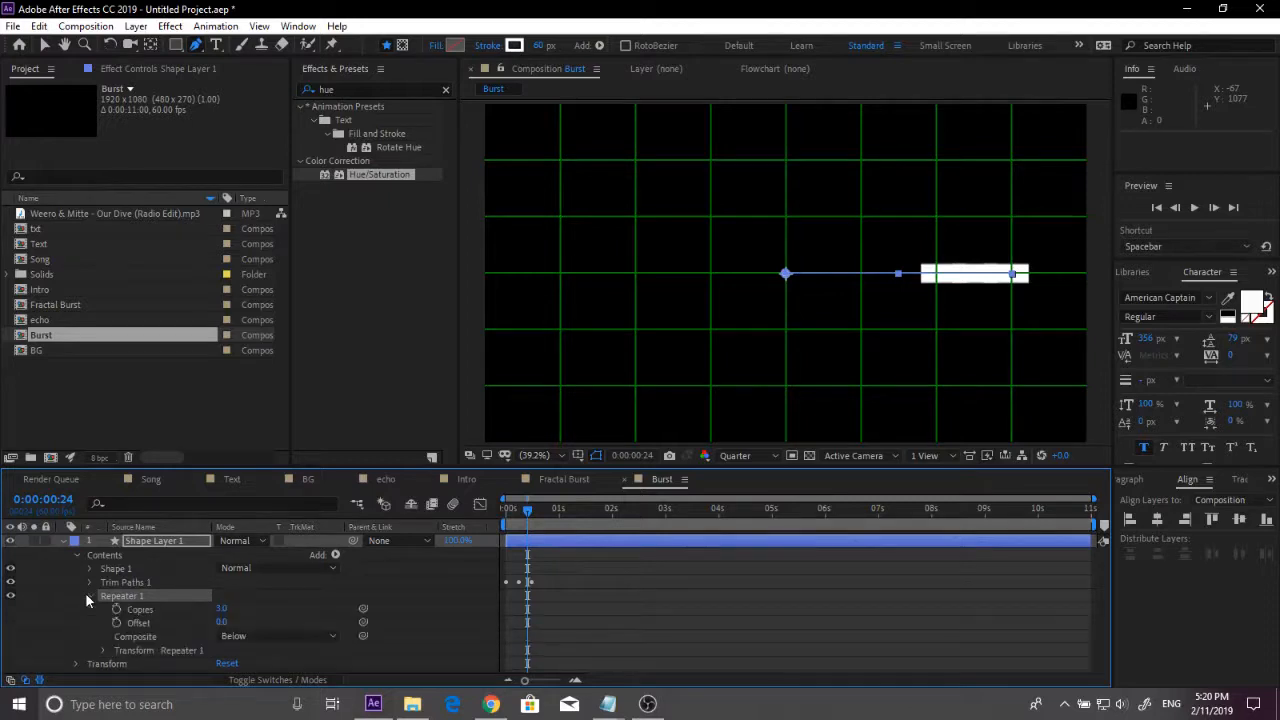
{"action": "left_click", "coordinate": [221, 608]}
{"action": "type", "text": "8"}
{"action": "key", "text": "Return"}
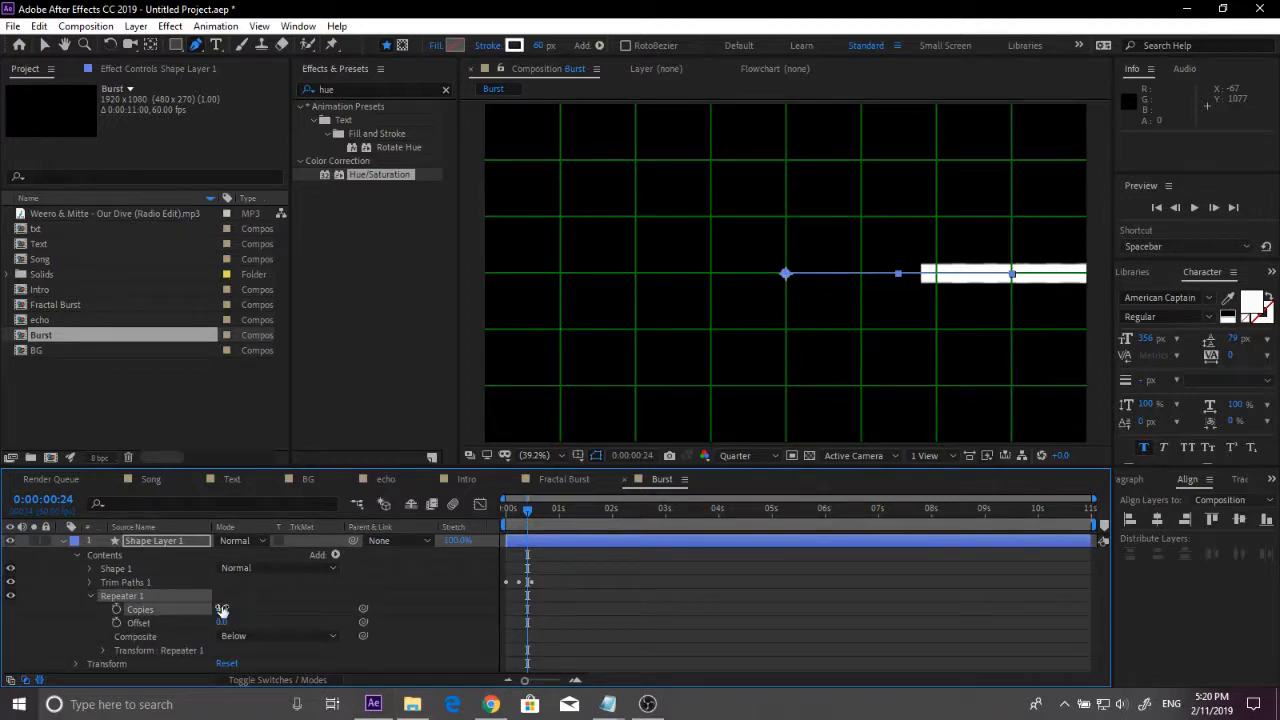
Step: Set the Repeater's transform to an X Position of 0 and a Rotation of 45°, and preview the burst
{"action": "left_click", "coordinate": [104, 650]}
{"action": "scroll", "coordinate": [150, 620], "scroll_direction": "down", "scroll_amount": 2}
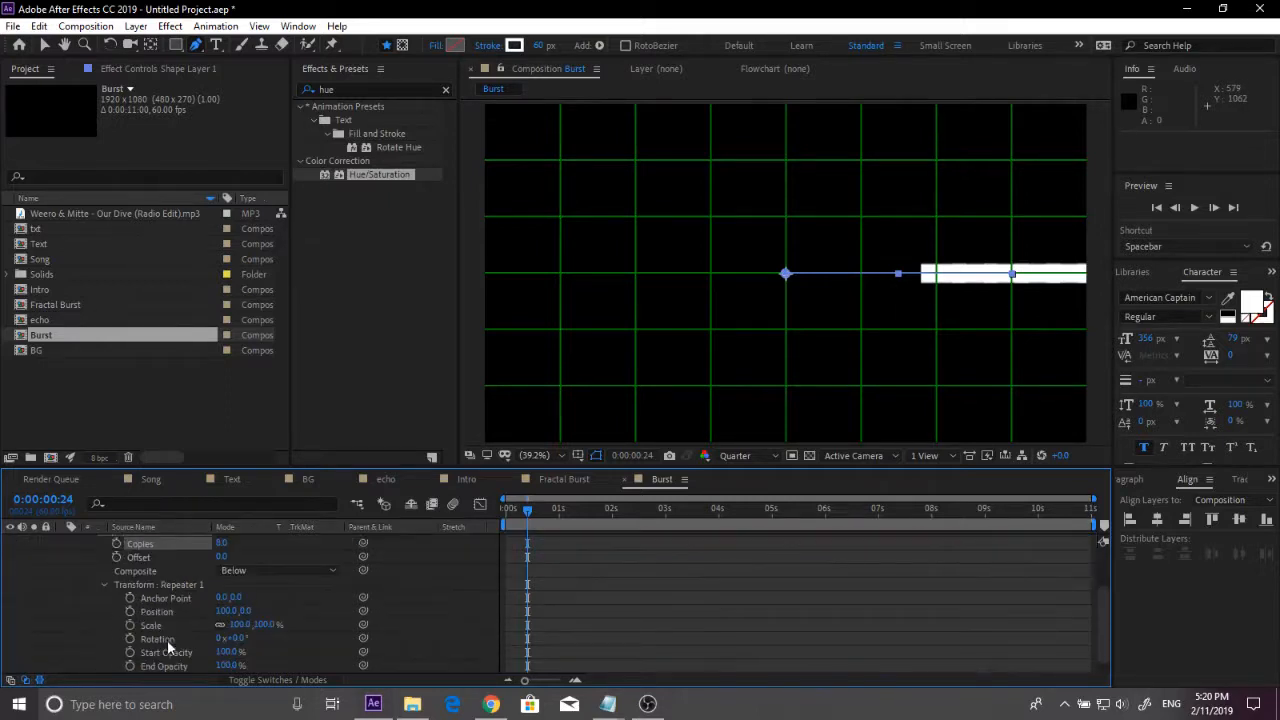
{"action": "left_click", "coordinate": [228, 610]}
{"action": "type", "text": "0"}
{"action": "key", "text": "Return"}
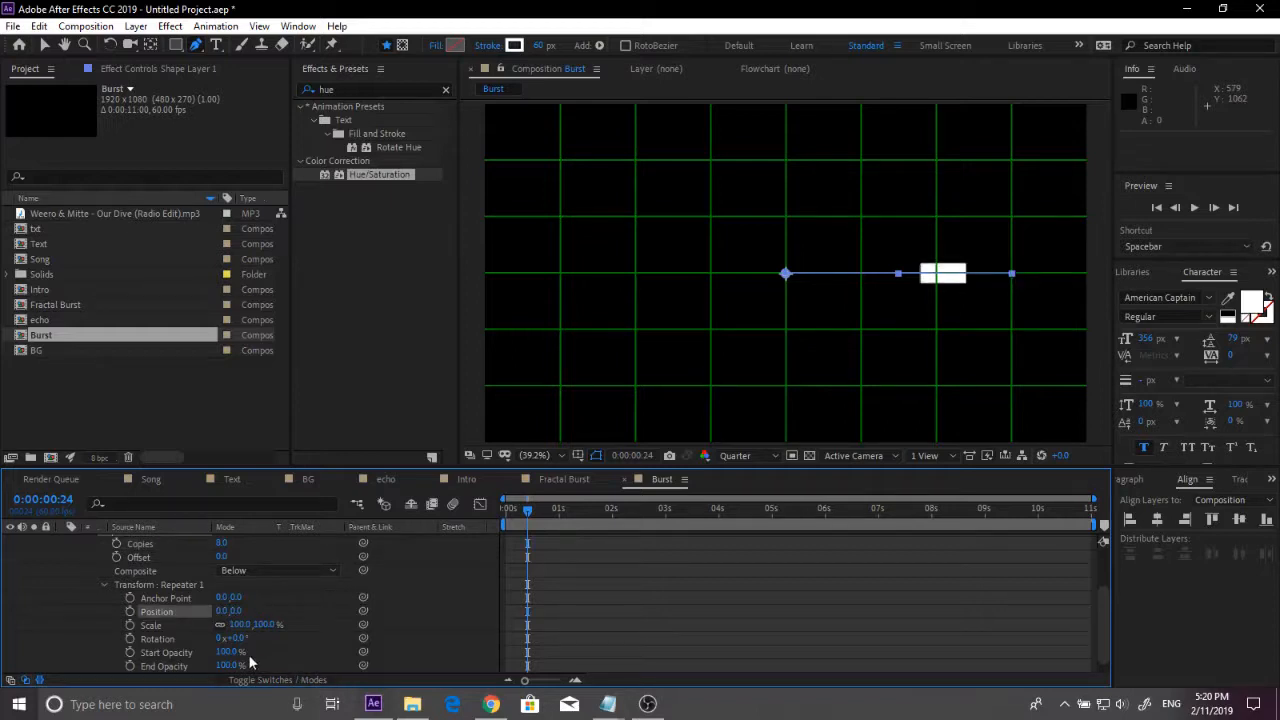
{"action": "left_click", "coordinate": [236, 639]}
{"action": "type", "text": "45"}
{"action": "key", "text": "Return"}
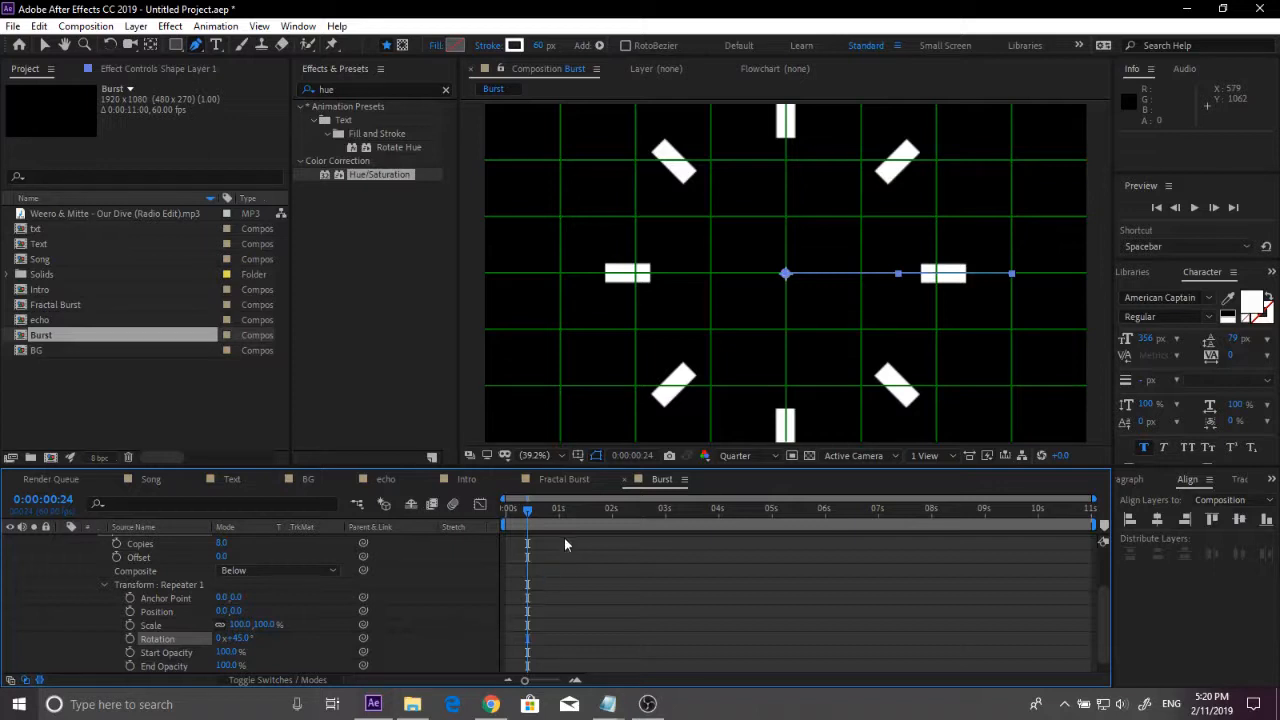
{"action": "key", "text": "space"}
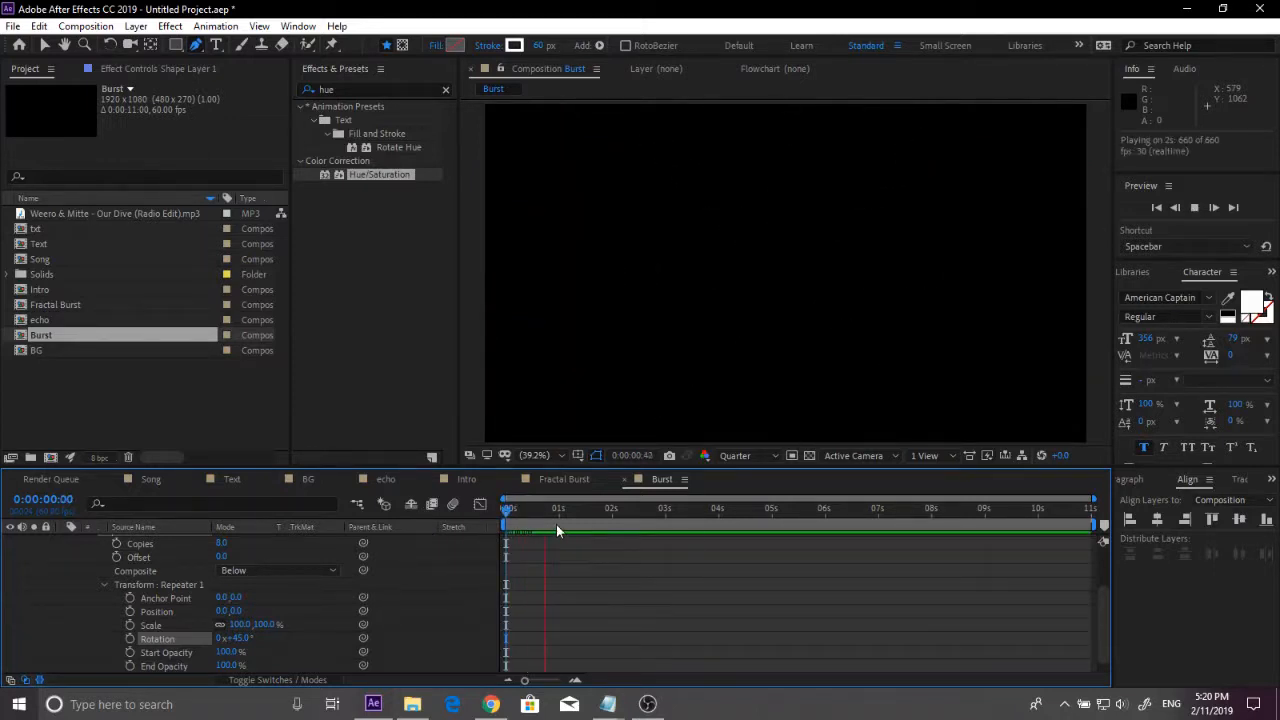
{"action": "key", "text": "space"}
{"action": "key", "text": "space"}
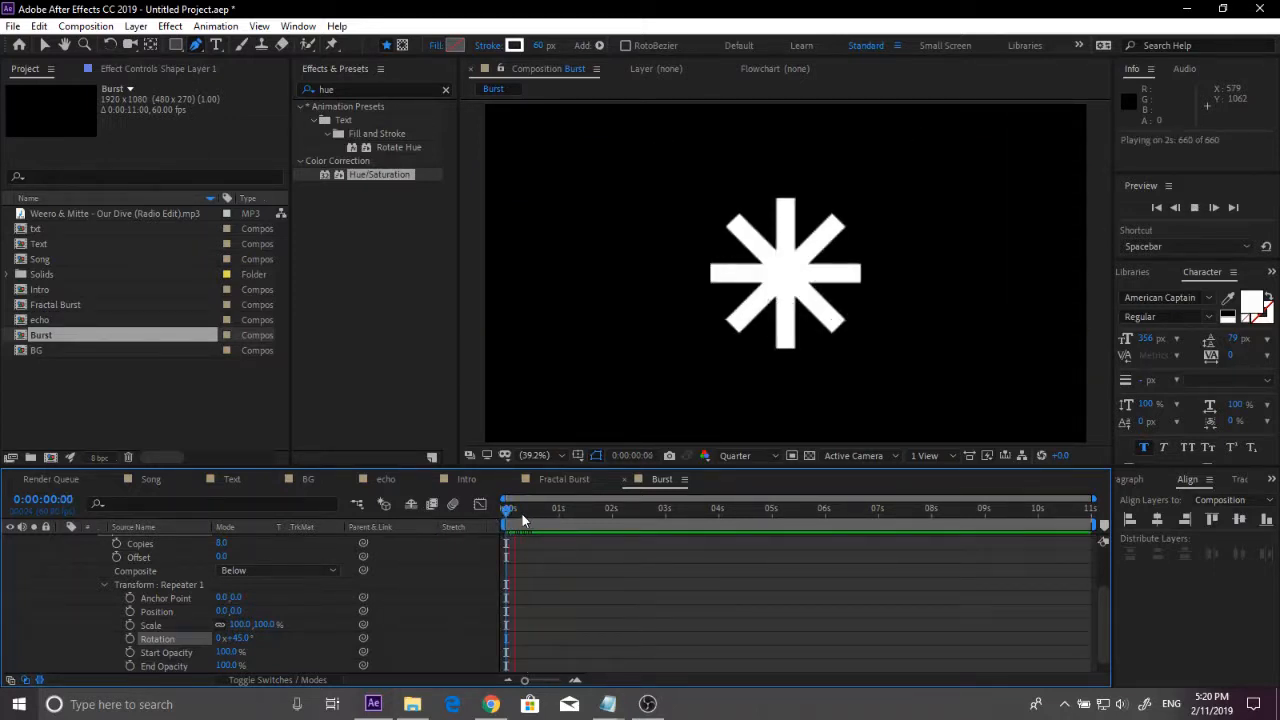
{"action": "key", "text": "space"}
Step: Collapse Shape Layer 1 and duplicate it
{"action": "scroll", "coordinate": [209, 575], "scroll_direction": "up", "scroll_amount": 3}
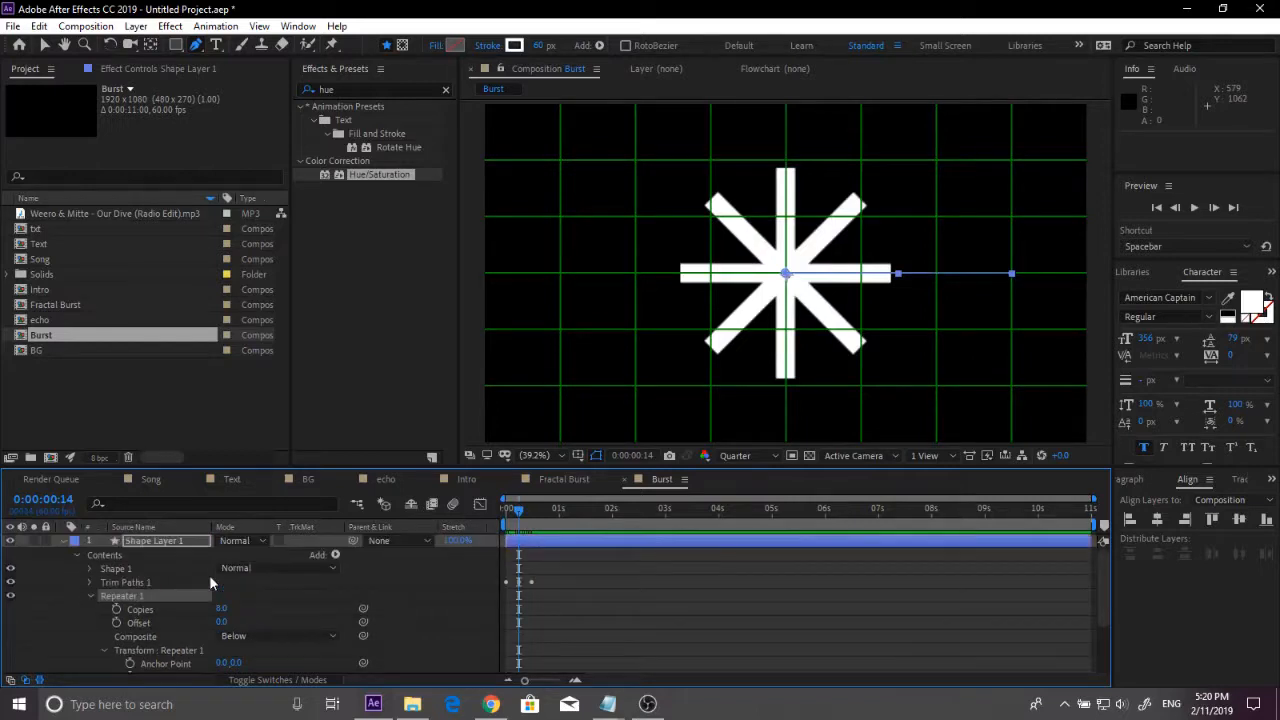
{"action": "left_click", "coordinate": [62, 541]}
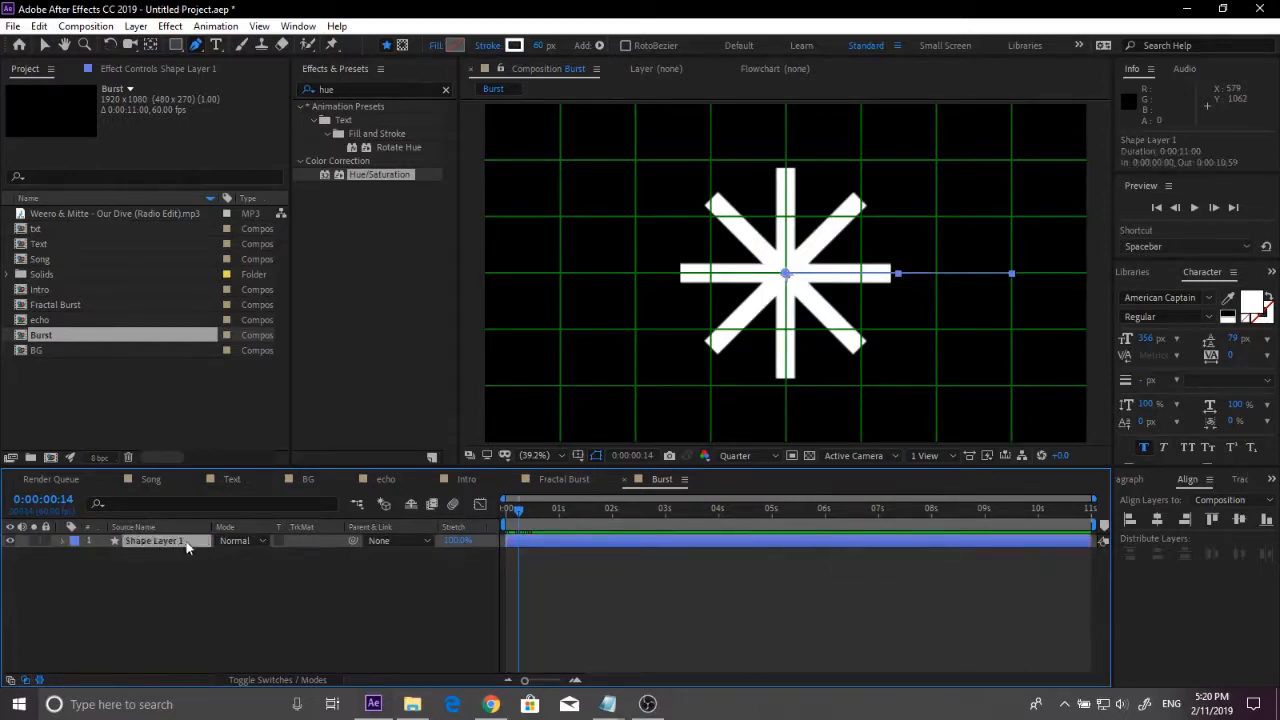
{"action": "left_click_drag", "start_coordinate": [525, 511], "coordinate": [518, 510]}
{"action": "key", "text": "ctrl+d"}
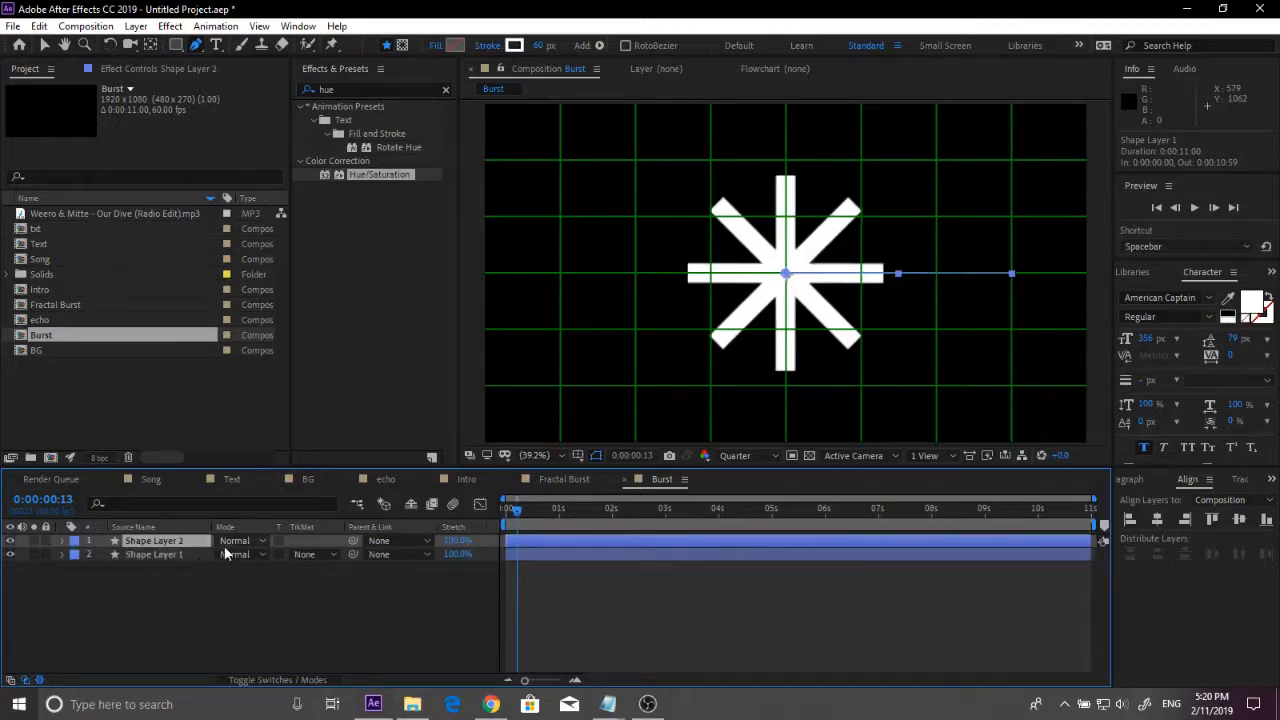
Step: Set the Rotation of the duplicated Shape Layer 2 to 22.5°
{"action": "key", "text": "space"}
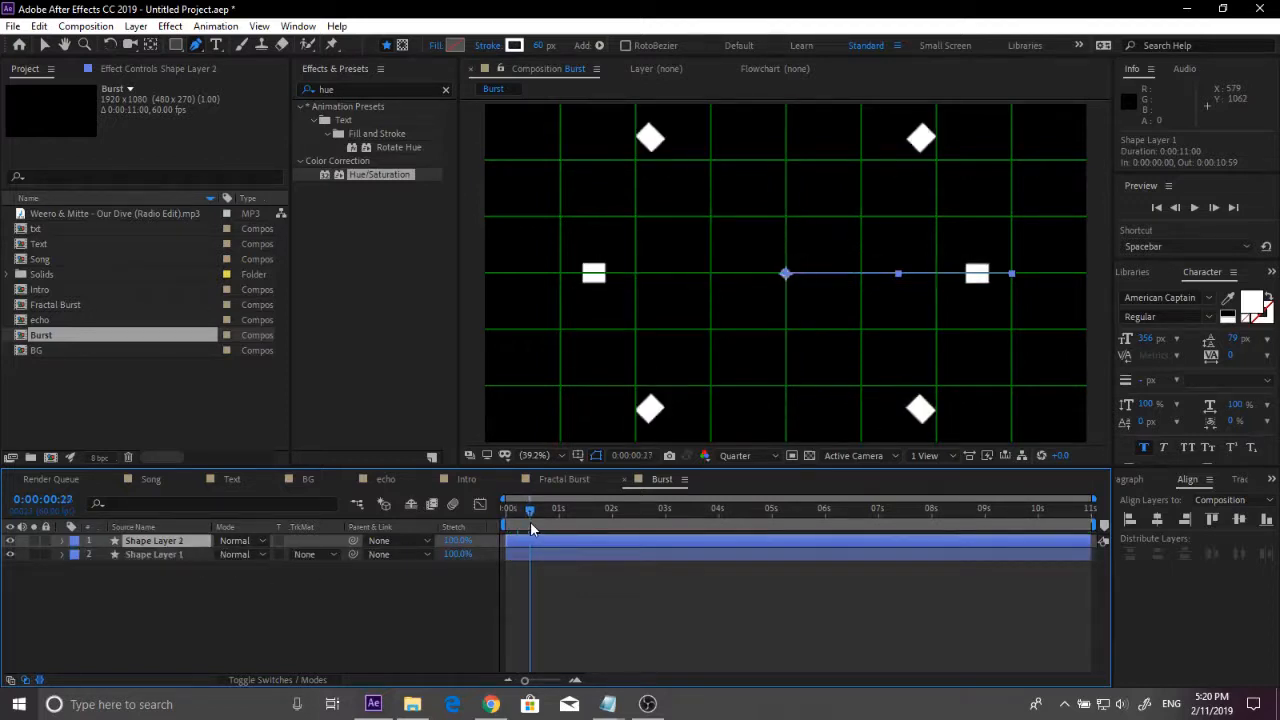
{"action": "key", "text": "r"}
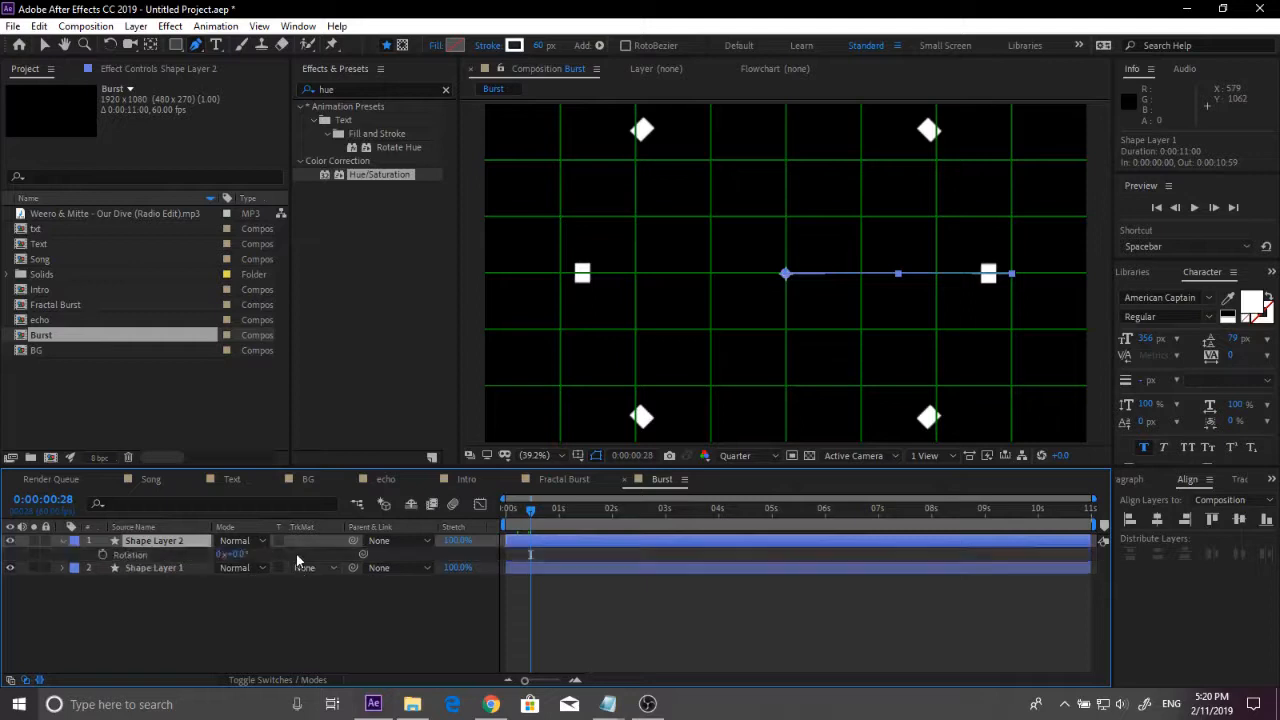
{"action": "left_click", "coordinate": [238, 554]}
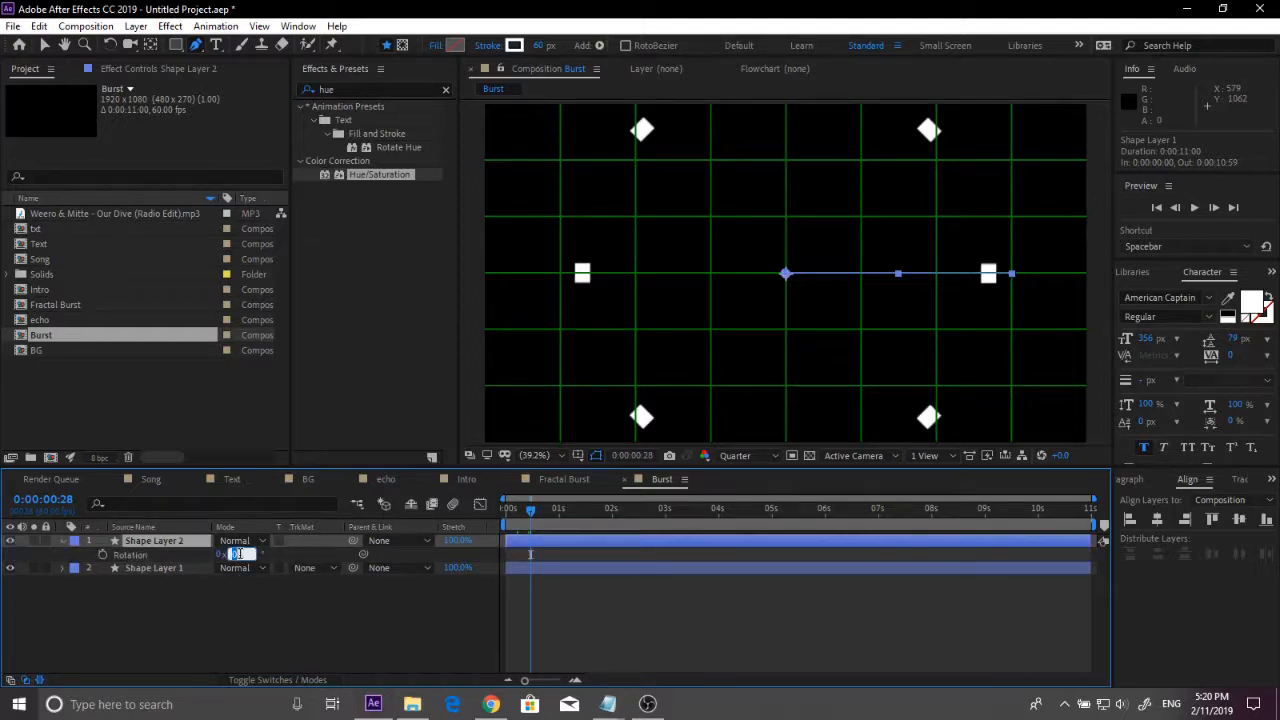
{"action": "type", "text": "22.5"}
{"action": "key", "text": "Return"}
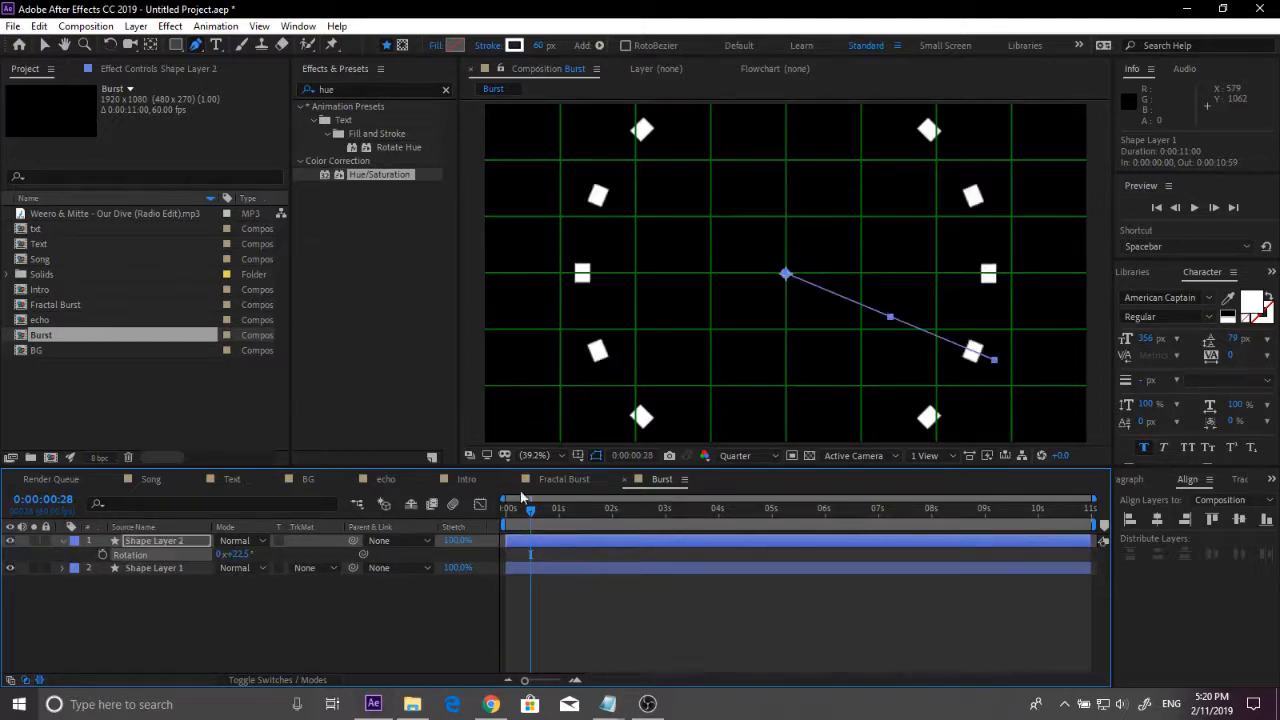
Step: Shift Shape Layer 2 to start at 0:00:00:03, set its stroke colour to bright blue, and preview the burst
{"action": "mouse_move", "coordinate": [533, 514]}
{"action": "left_mouse_down"}
{"action": "mouse_move", "coordinate": [522, 515]}
{"action": "mouse_move", "coordinate": [541, 538]}
{"action": "left_mouse_up"}
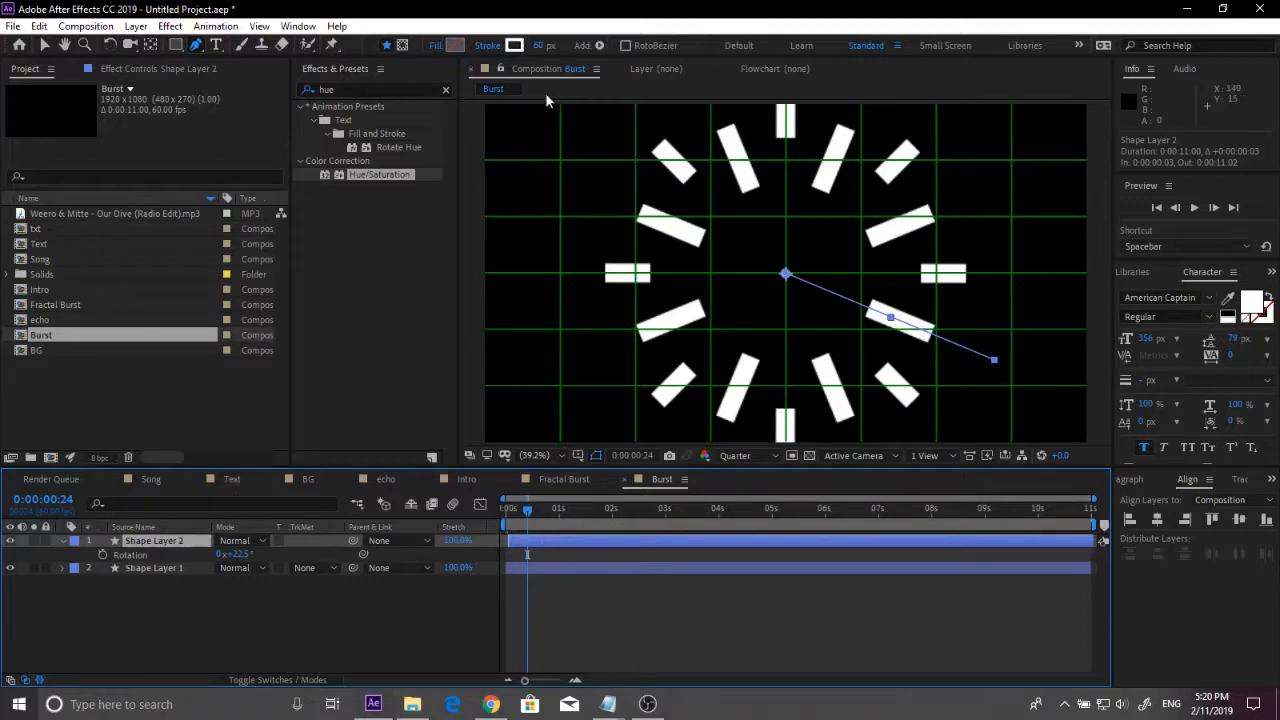
{"action": "left_click", "coordinate": [513, 50]}
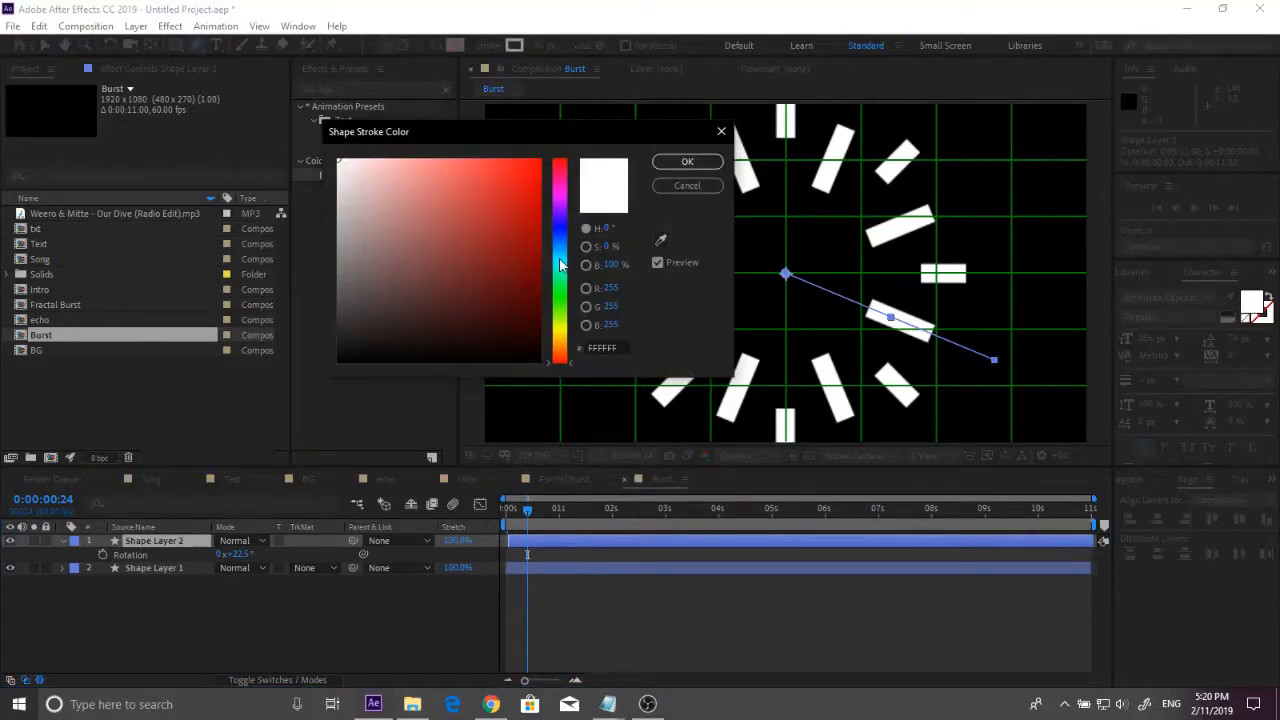
{"action": "left_click_drag", "start_coordinate": [560, 266], "coordinate": [572, 256]}
{"action": "left_click", "coordinate": [538, 163]}
{"action": "left_click", "coordinate": [687, 161]}
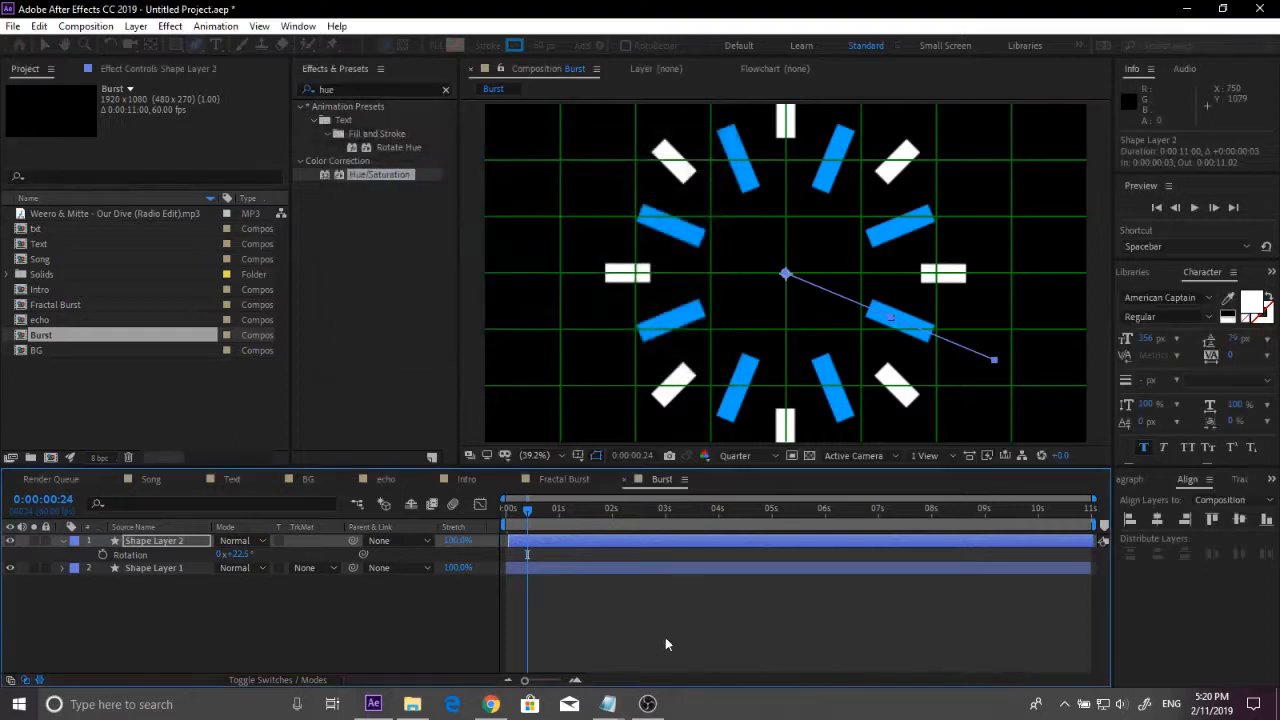
{"action": "key", "text": "space"}
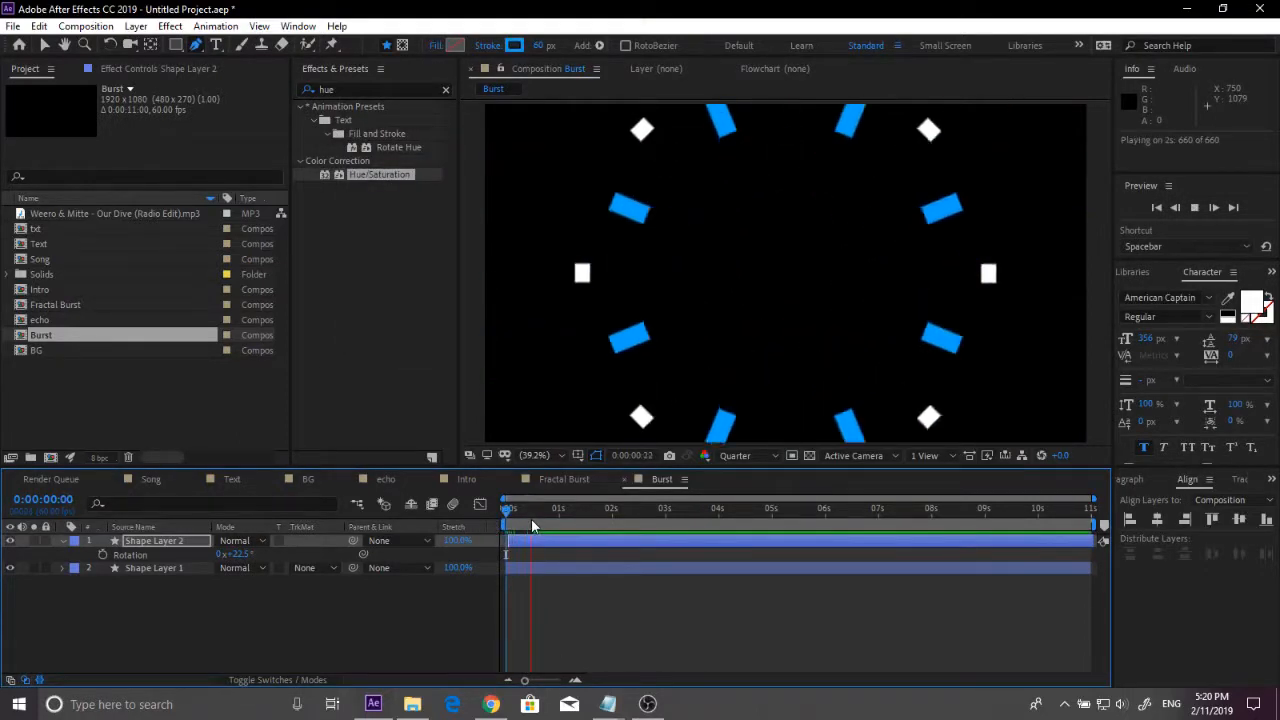
{"action": "key", "text": "space"}
Step: Add the Burst composition to the Intro composition as a layer between Song and Fractal Burst
{"action": "left_click", "coordinate": [466, 479]}
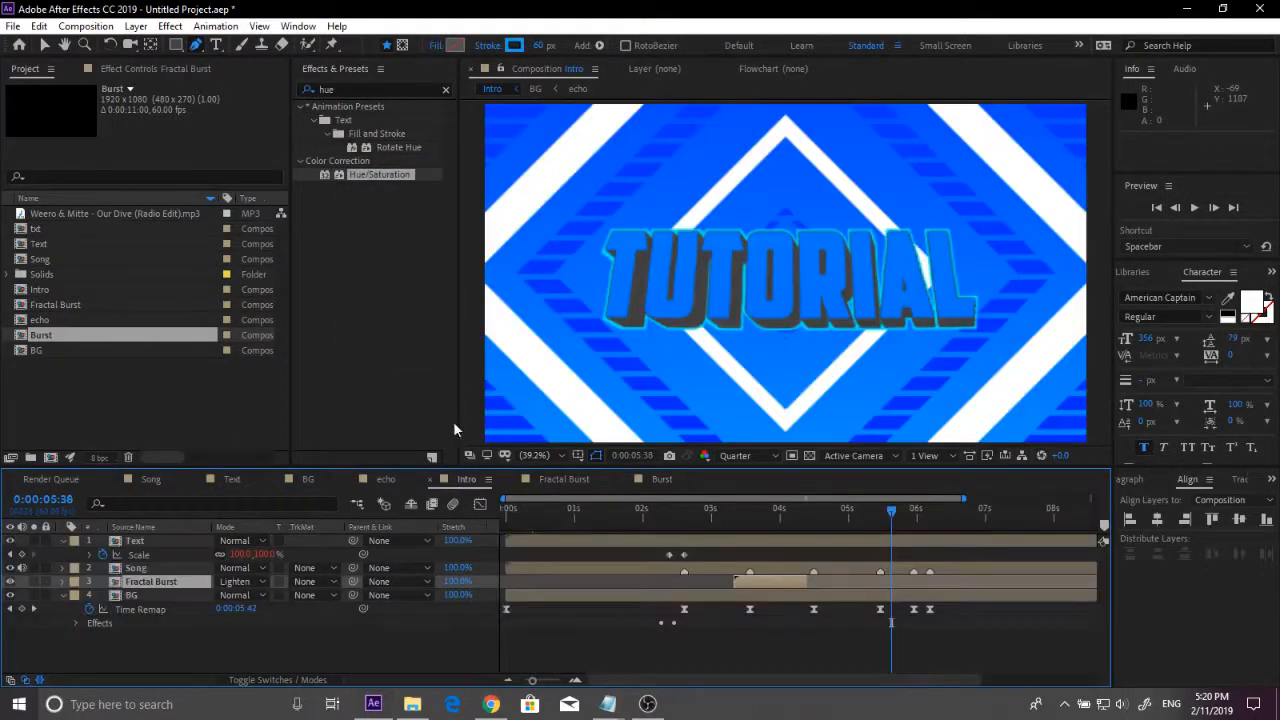
{"action": "key", "text": "space"}
{"action": "left_click_drag", "start_coordinate": [57, 338], "coordinate": [170, 578]}
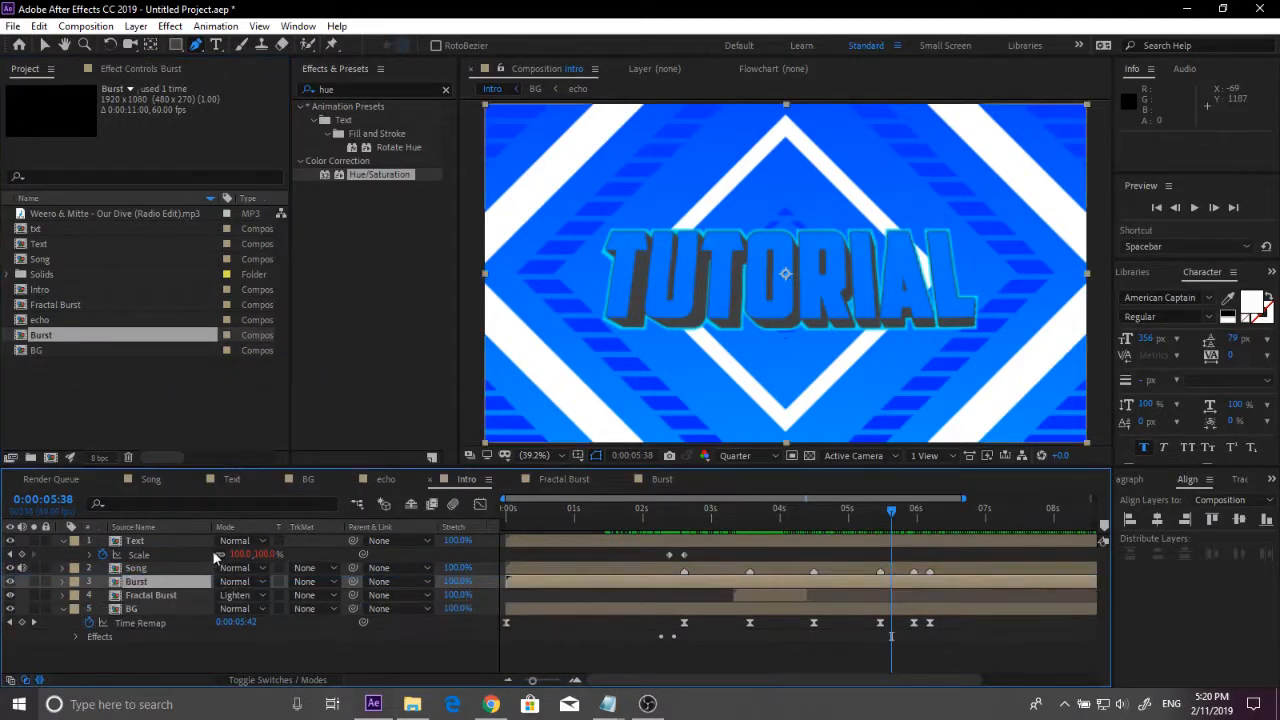
Step: Place the Burst layer to start at 0:00:02:35, trim its end just past the second Song marker, and preview from about 0:00:02:24
{"action": "left_click_drag", "start_coordinate": [1091, 584], "coordinate": [751, 586]}
{"action": "left_click_drag", "start_coordinate": [919, 580], "coordinate": [766, 583]}
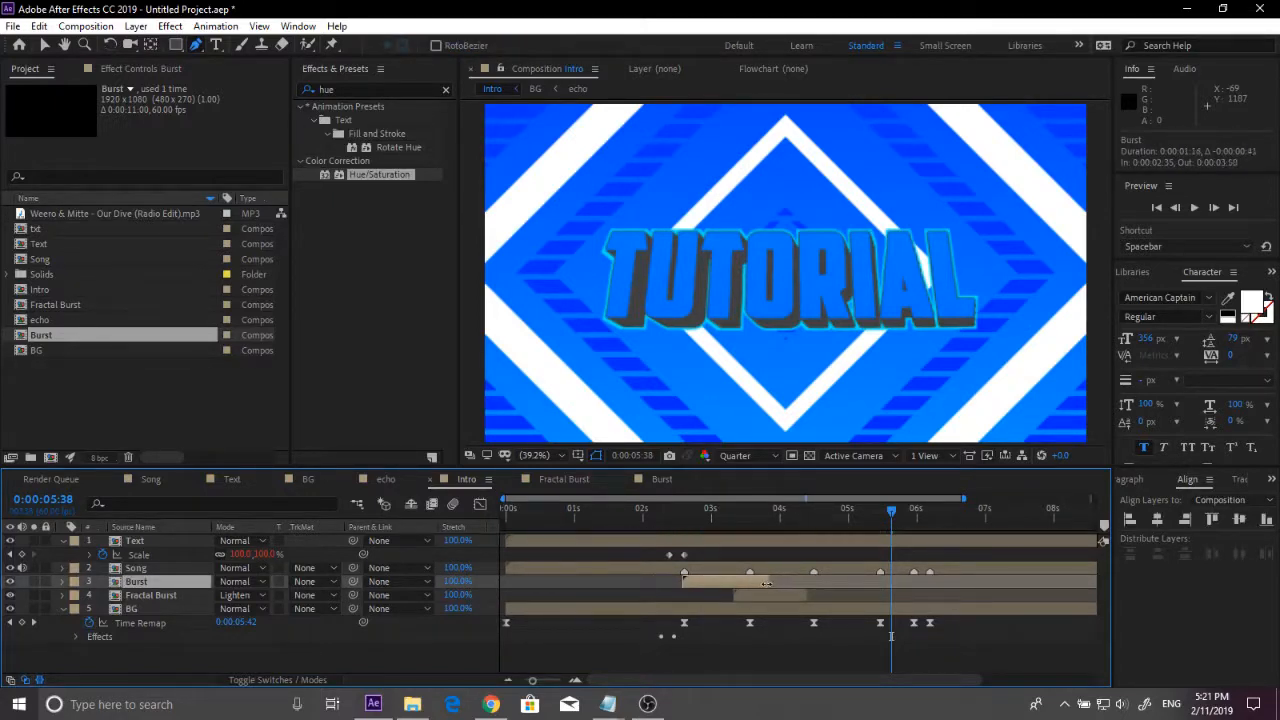
{"action": "left_click", "coordinate": [671, 532]}
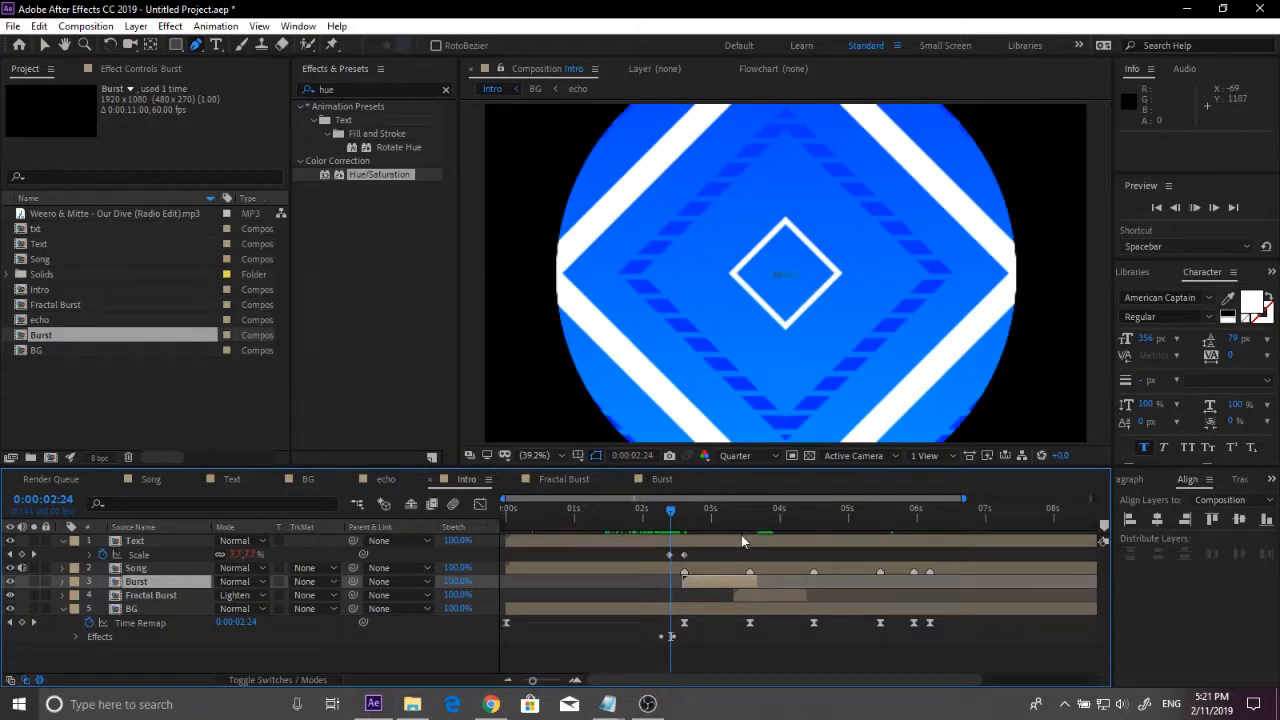
{"action": "key", "text": "space"}
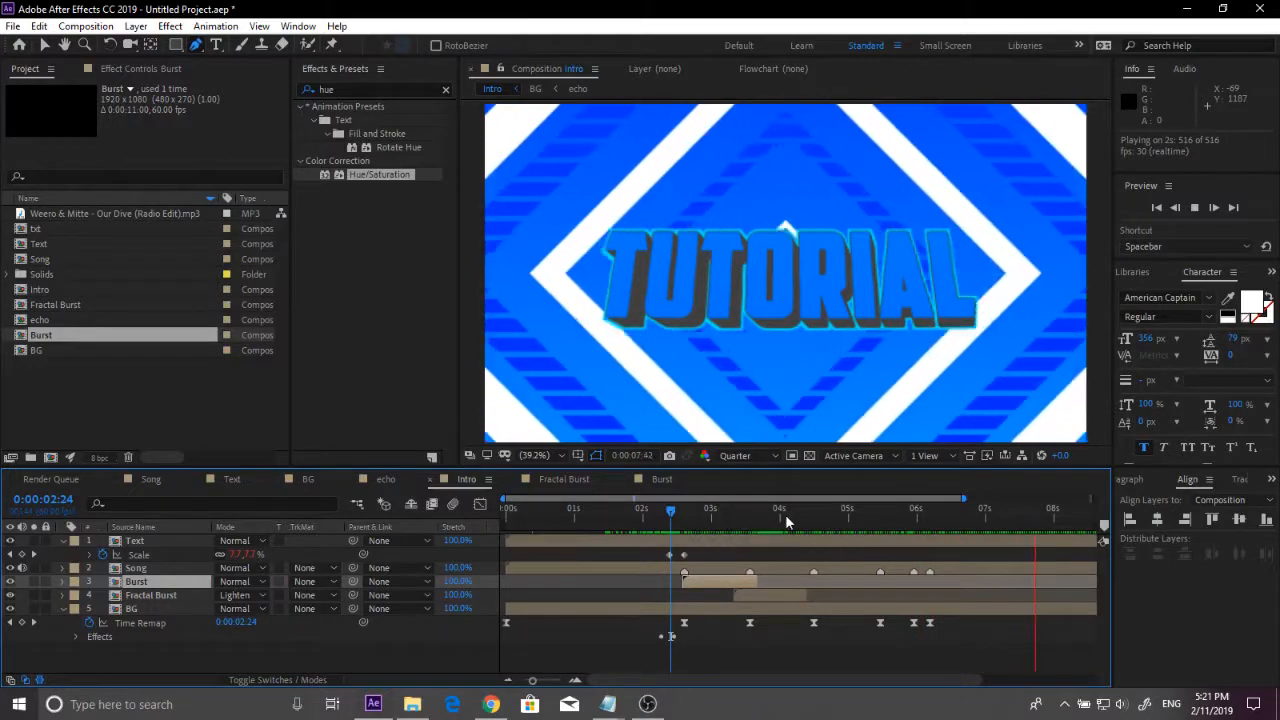
Step: Preview the Intro composition from 0:00:04:05 and again from 0:00:05:48 to check the background timing against the music
{"action": "left_click", "coordinate": [785, 512]}
{"action": "key", "text": "space"}
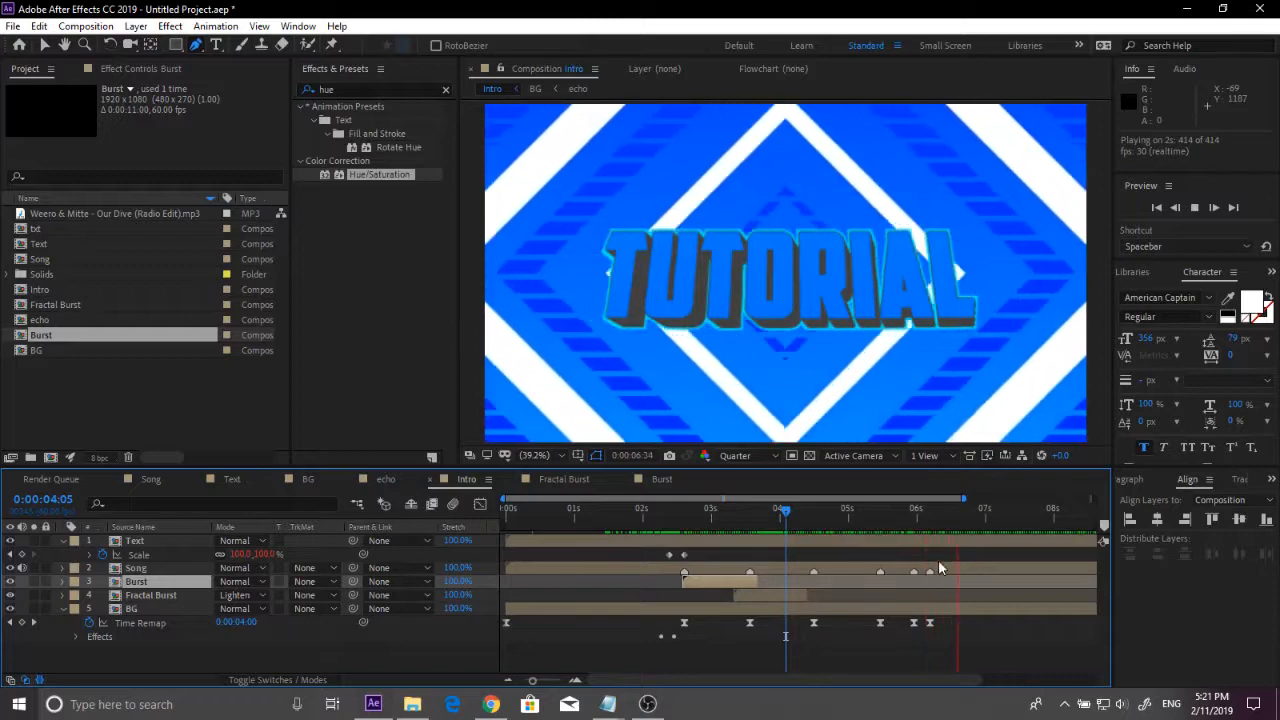
{"action": "left_click", "coordinate": [903, 522]}
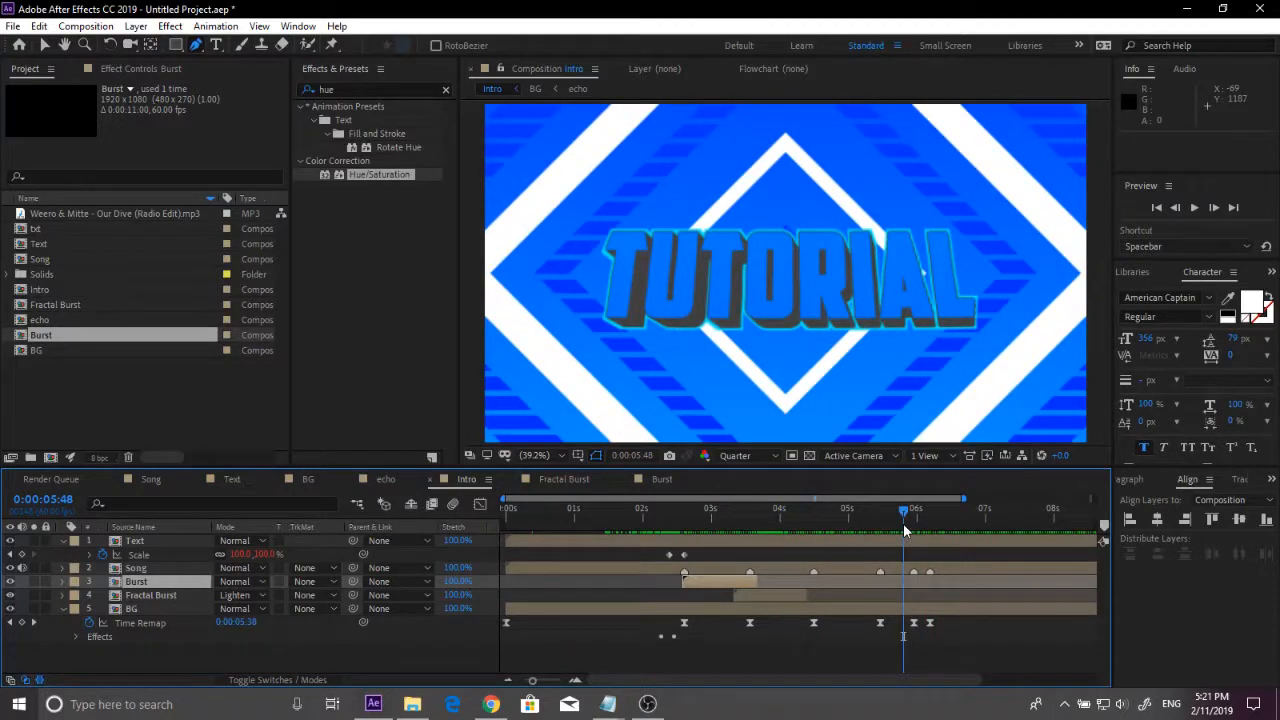
{"action": "key", "text": "Page_Down"}
{"action": "key", "text": "Page_Down"}
{"action": "key", "text": "Page_Down"}
{"action": "key", "text": "Page_Down"}
{"action": "key", "text": "Page_Down"}
{"action": "key", "text": "Page_Down"}
{"action": "key", "text": "Page_Down"}
{"action": "key", "text": "Page_Down"}
{"action": "key", "text": "Page_Down"}
{"action": "key", "text": "Page_Down"}
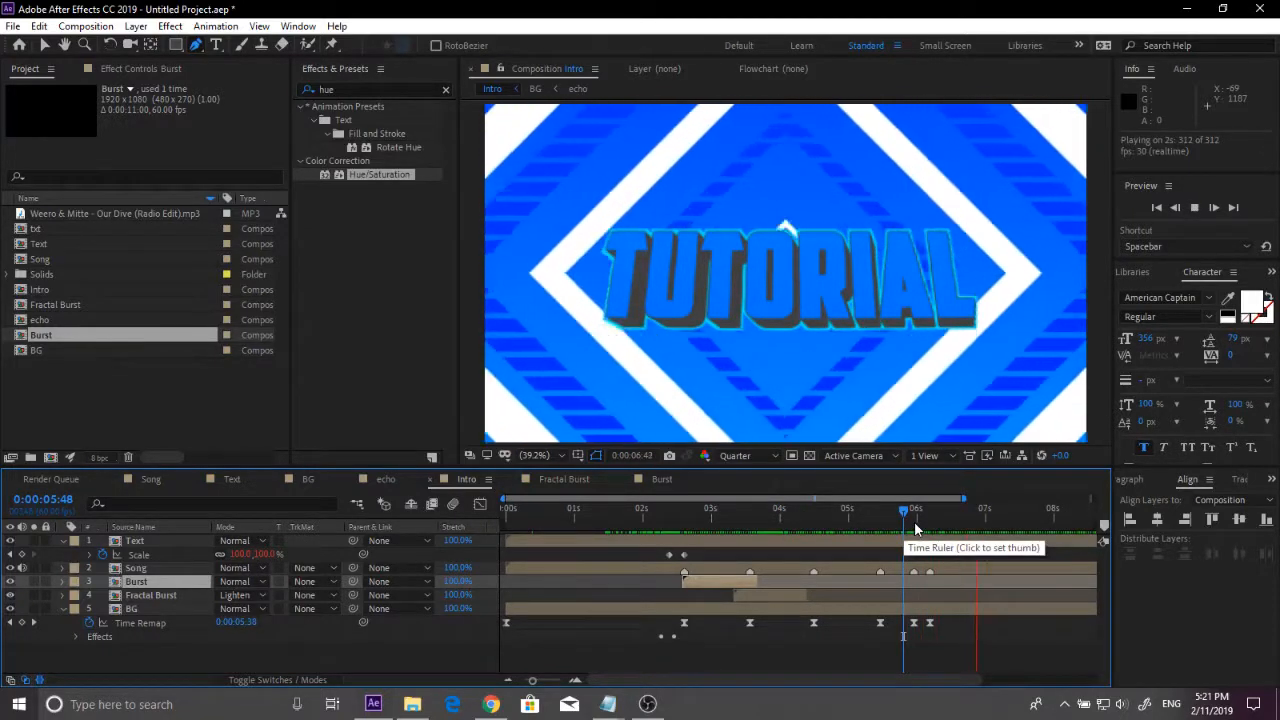
Step: Add a Time Remap keyframe to BG at 0:00:06:24 and shape the value graph before it into a steep ease matching the preceding beats
{"action": "left_click_drag", "start_coordinate": [926, 521], "coordinate": [945, 519]}
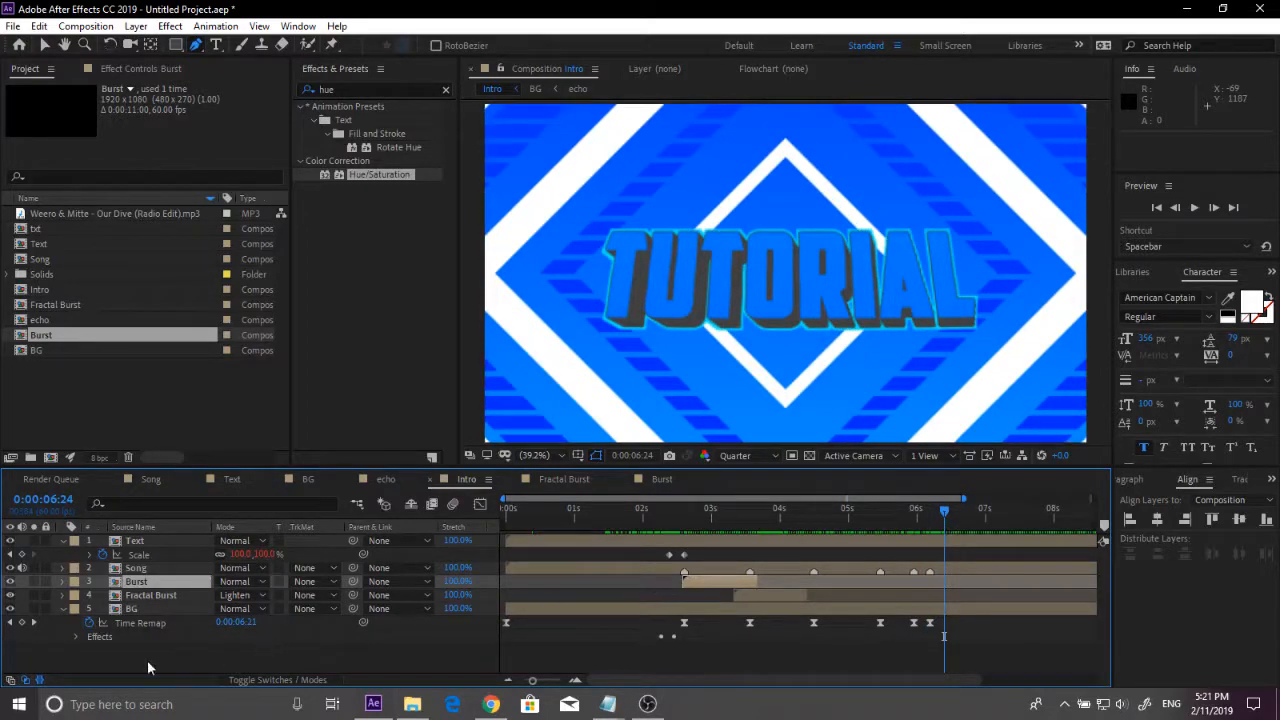
{"action": "left_click", "coordinate": [22, 622]}
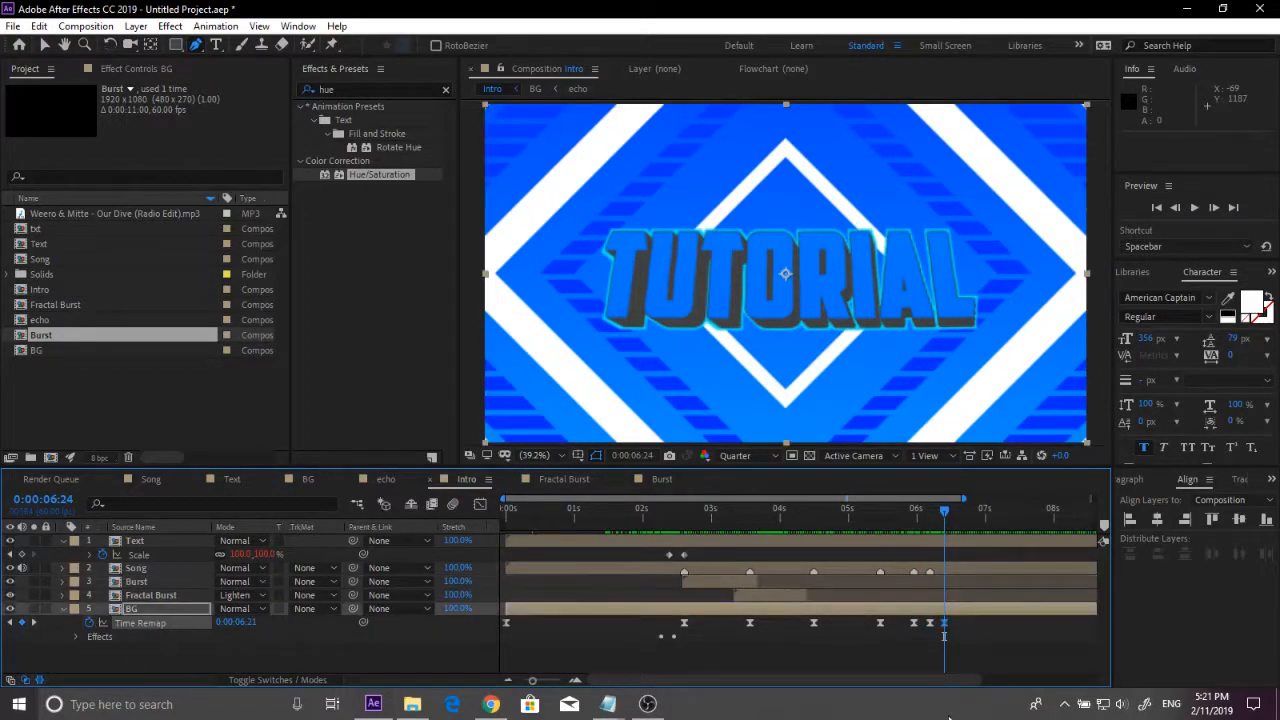
{"action": "left_click", "coordinate": [488, 504]}
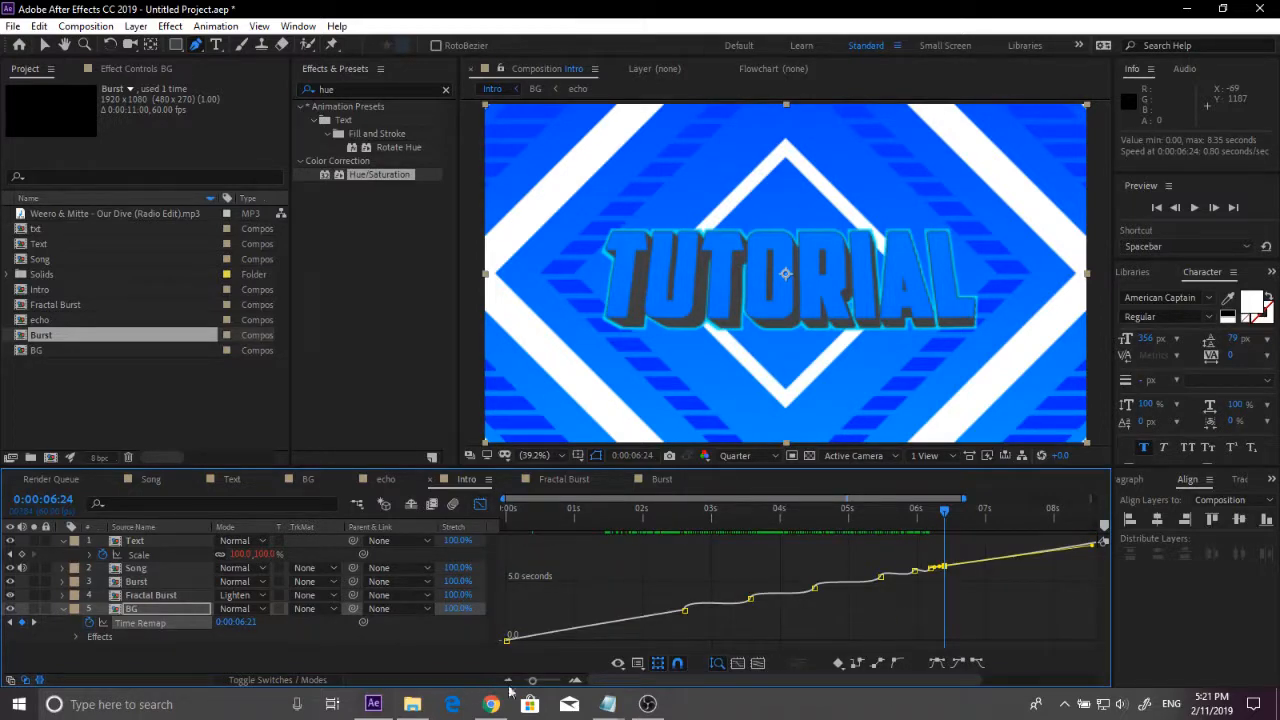
{"action": "left_click", "coordinate": [575, 681]}
{"action": "left_click", "coordinate": [575, 681]}
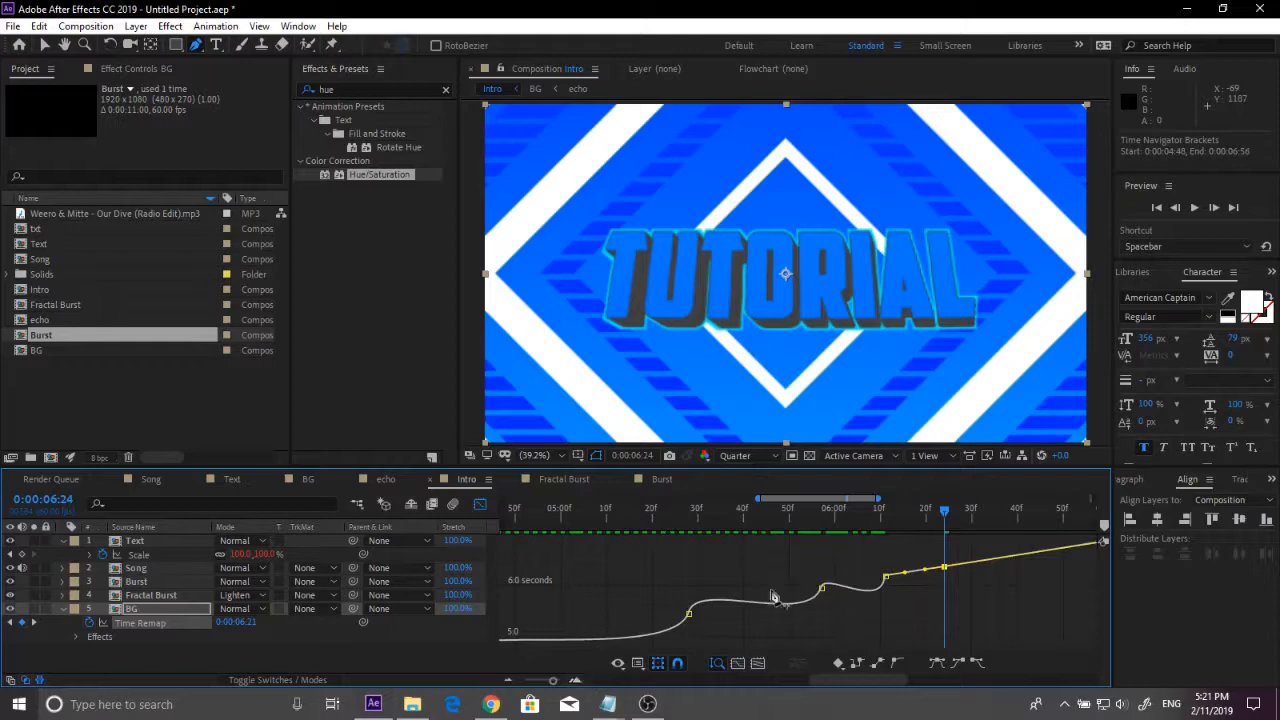
{"action": "left_click", "coordinate": [885, 577]}
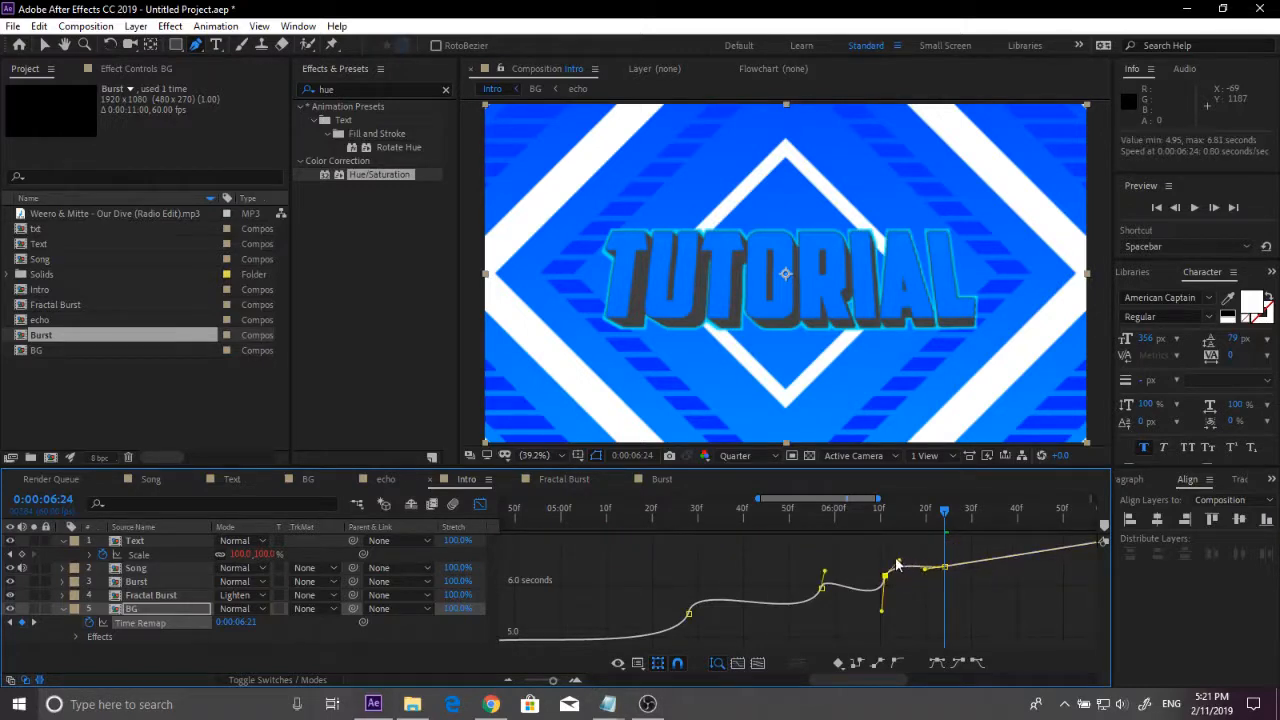
{"action": "left_click_drag", "start_coordinate": [897, 563], "coordinate": [928, 590]}
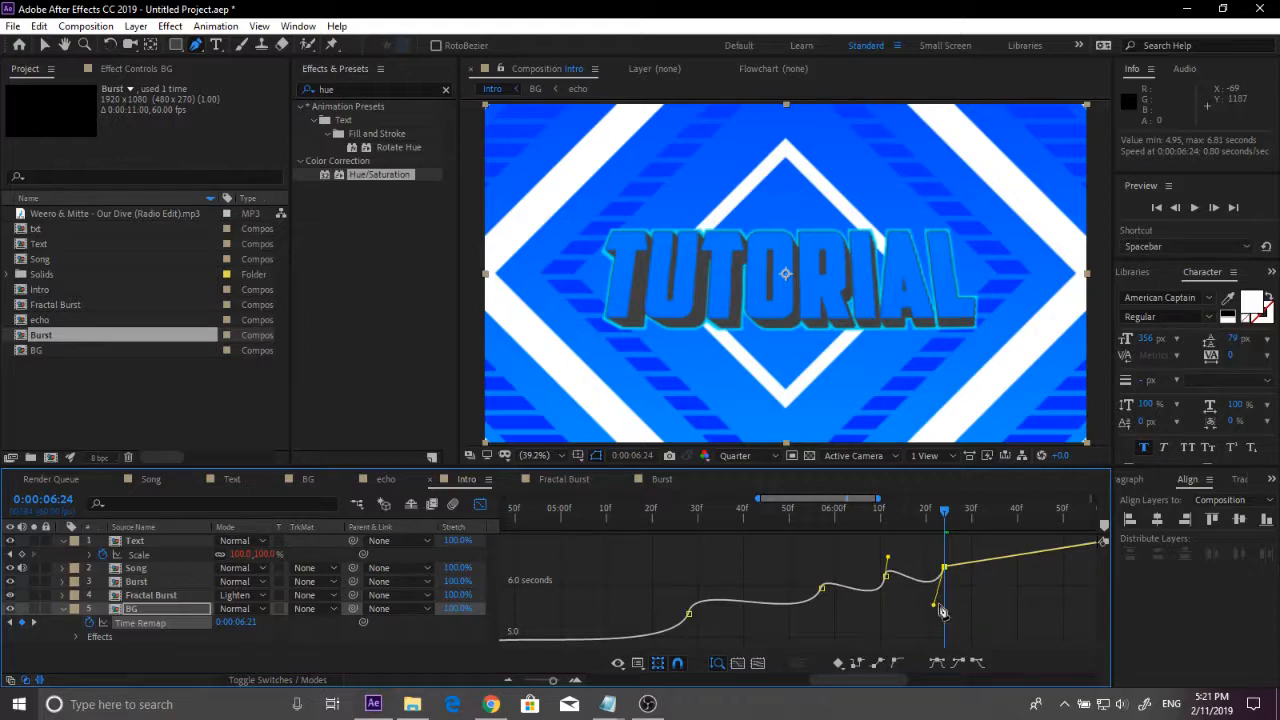
{"action": "left_click", "coordinate": [892, 622]}
{"action": "left_click", "coordinate": [481, 505]}
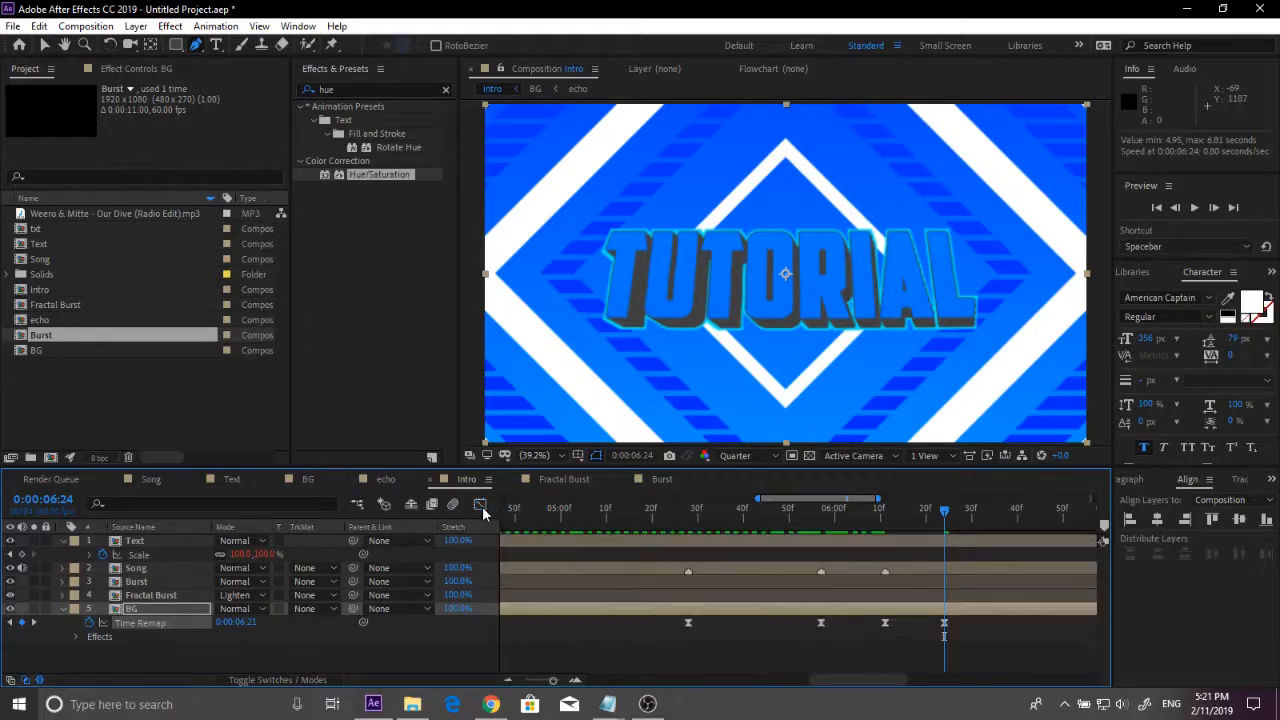
Step: Preview the retimed BG animation around 0:00:05 to 0:00:06 with the full composition duration in view
{"action": "key", "text": "space"}
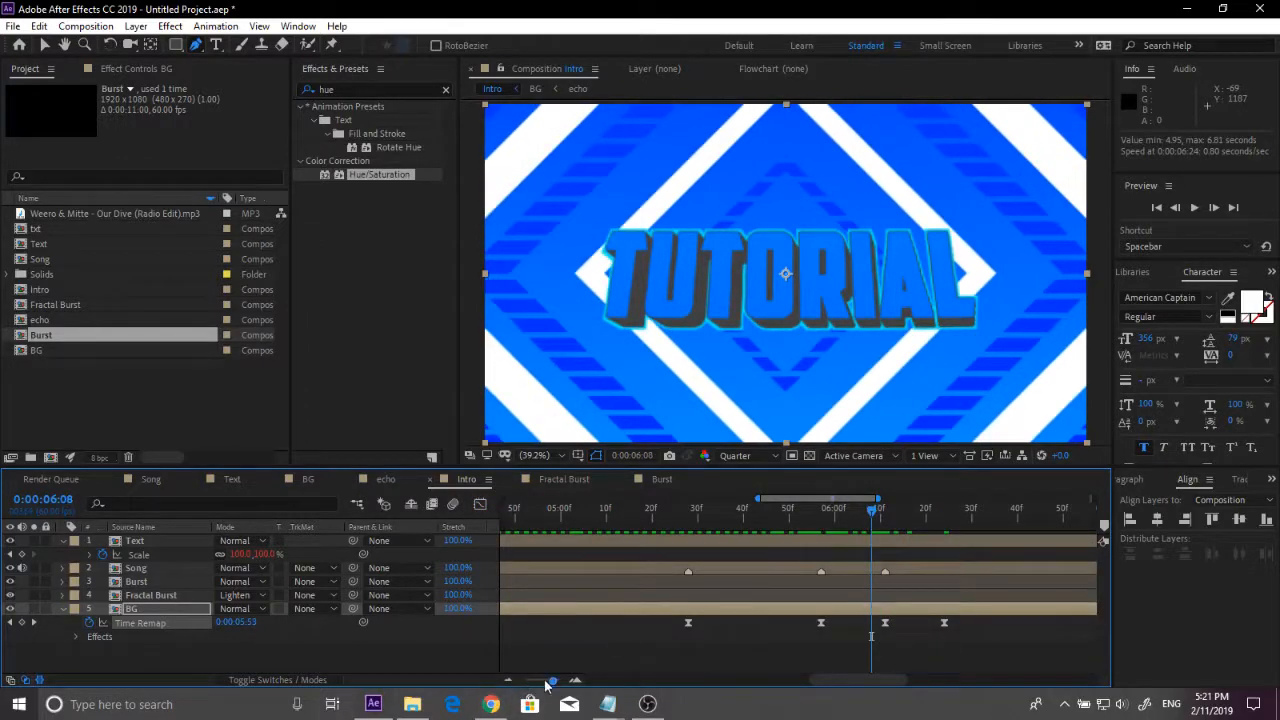
{"action": "left_click_drag", "start_coordinate": [552, 681], "coordinate": [525, 683]}
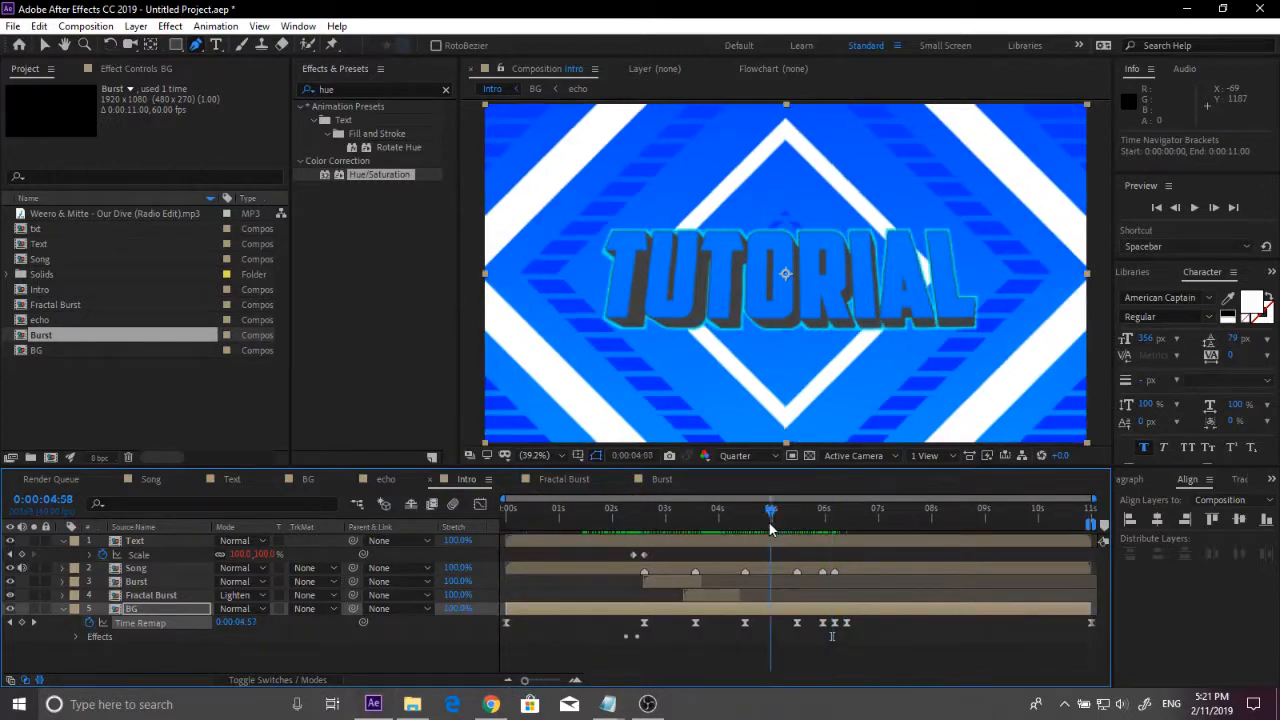
{"action": "left_click", "coordinate": [769, 512]}
{"action": "key", "text": "space"}
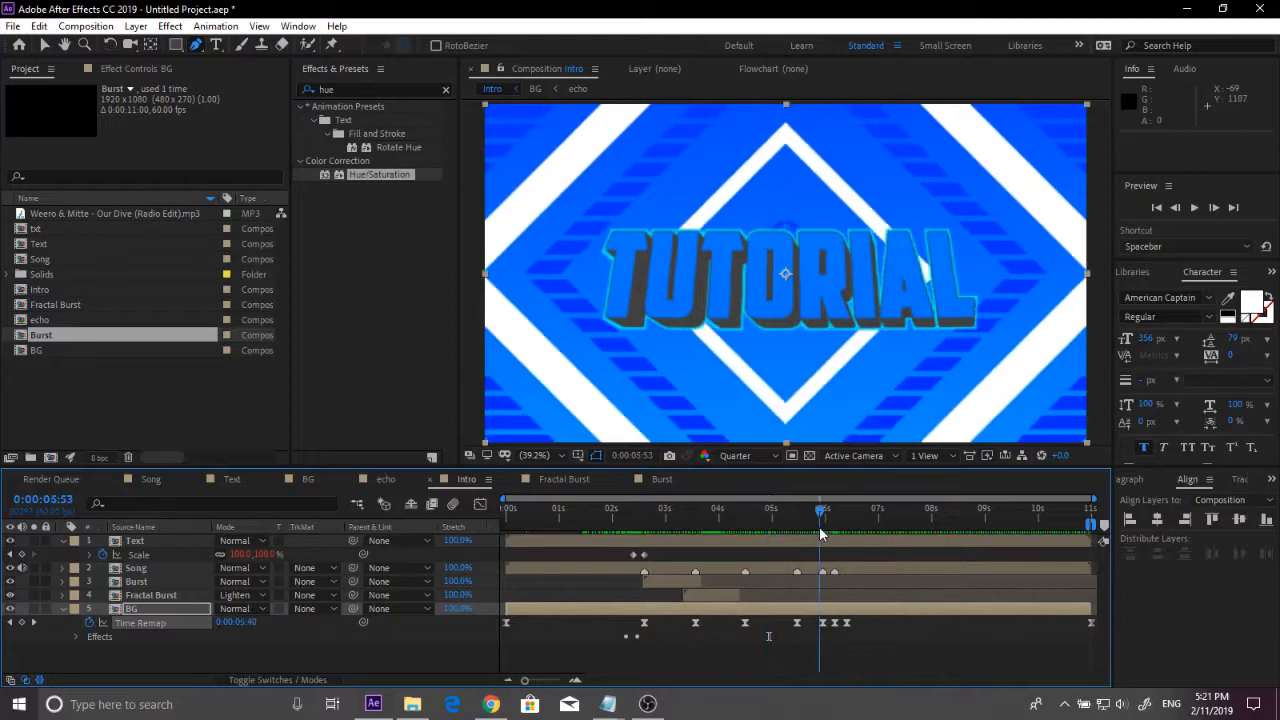
Step: Go to 0:00:06:11, deselect all layers, and set the new shape's stroke to white and its fill to bright green 18FF00
{"action": "left_click", "coordinate": [835, 528]}
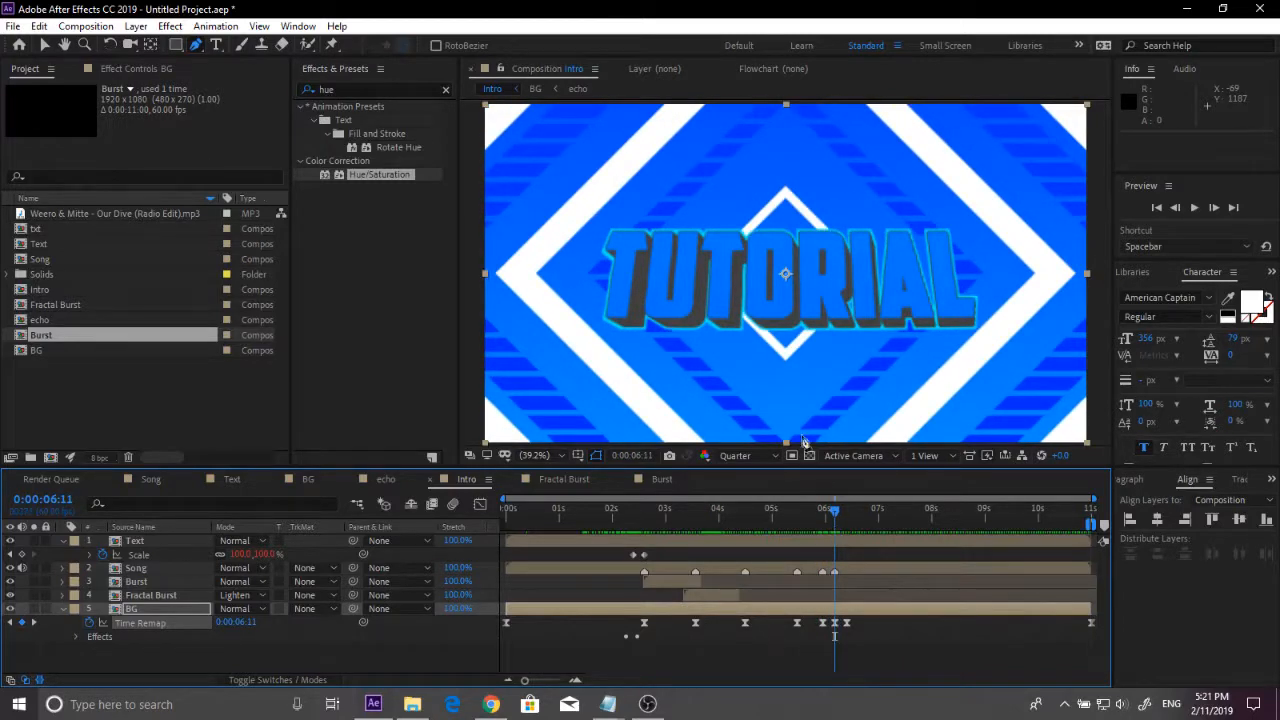
{"action": "scroll", "coordinate": [700, 215], "scroll_direction": "down", "scroll_amount": 3}
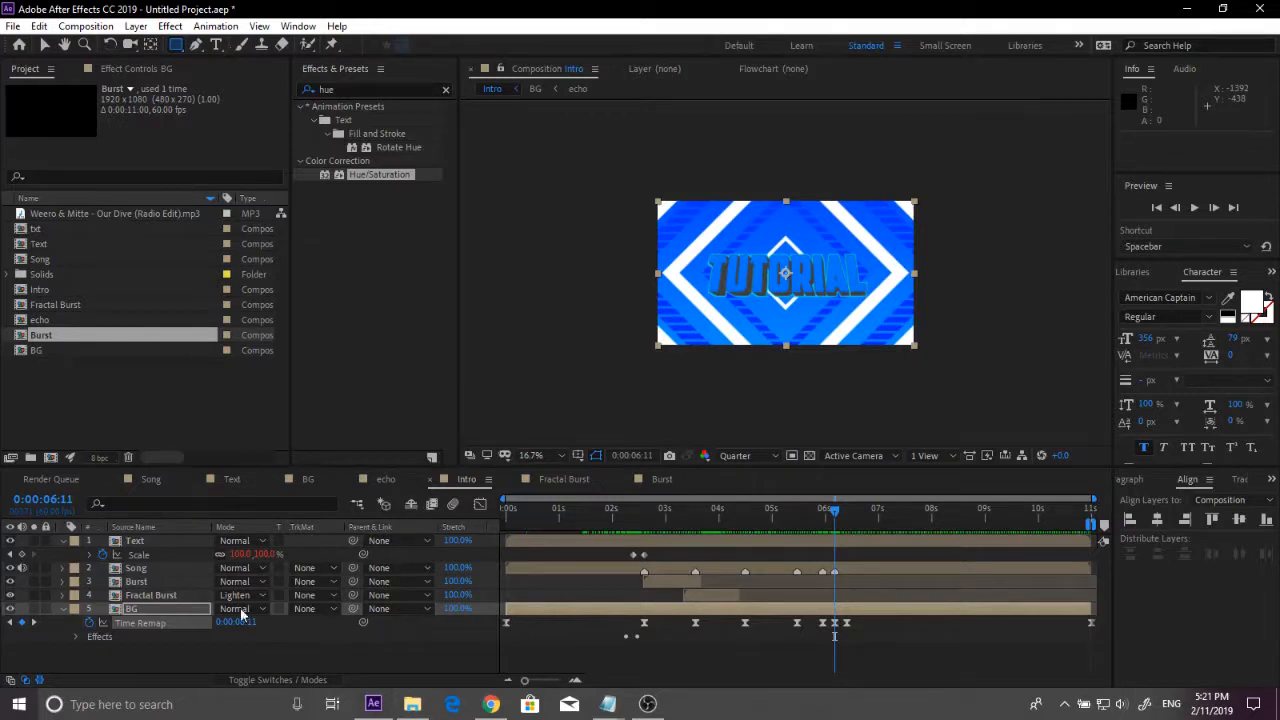
{"action": "left_click", "coordinate": [153, 641]}
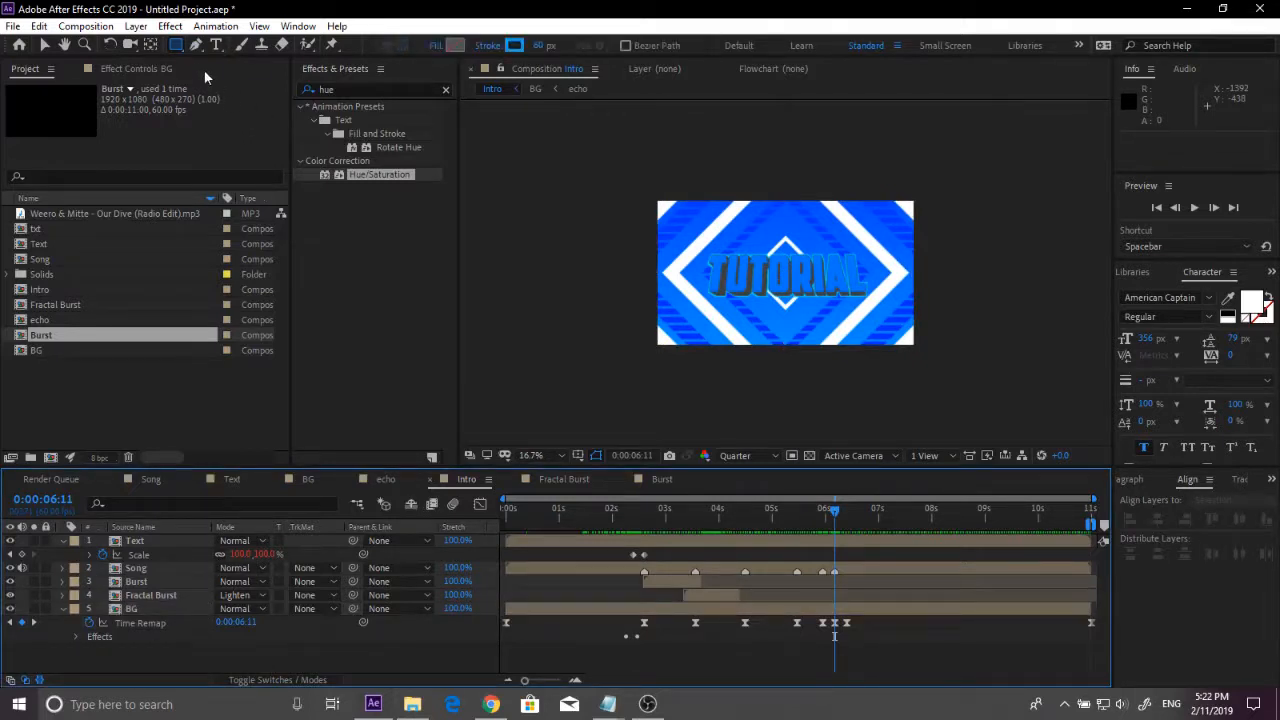
{"action": "left_click", "coordinate": [513, 45]}
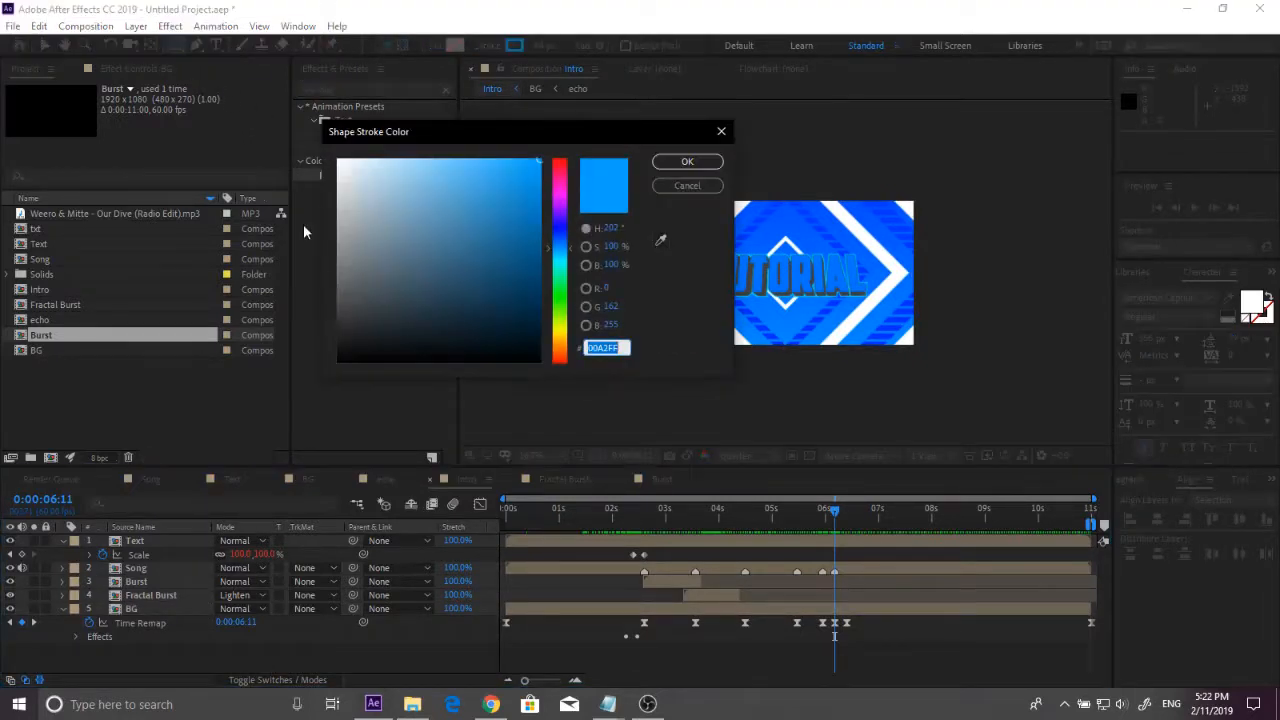
{"action": "left_click", "coordinate": [338, 161]}
{"action": "left_click", "coordinate": [687, 161]}
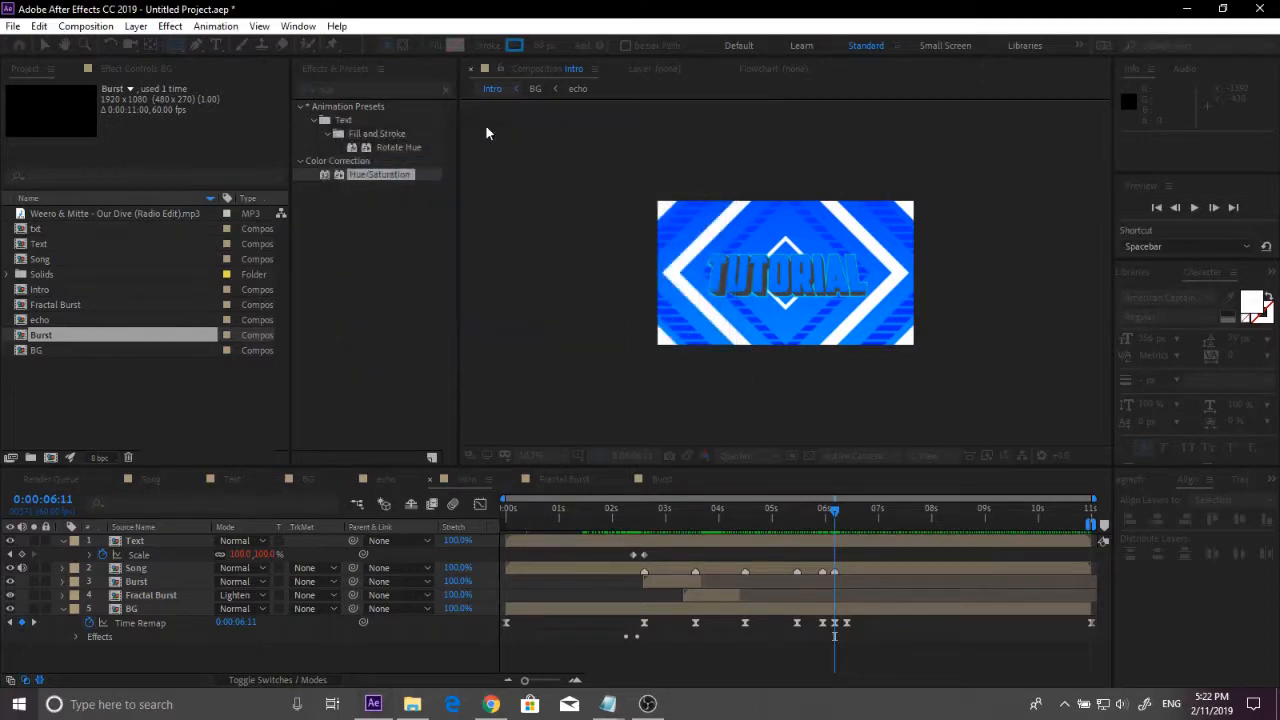
{"action": "left_click", "coordinate": [455, 45]}
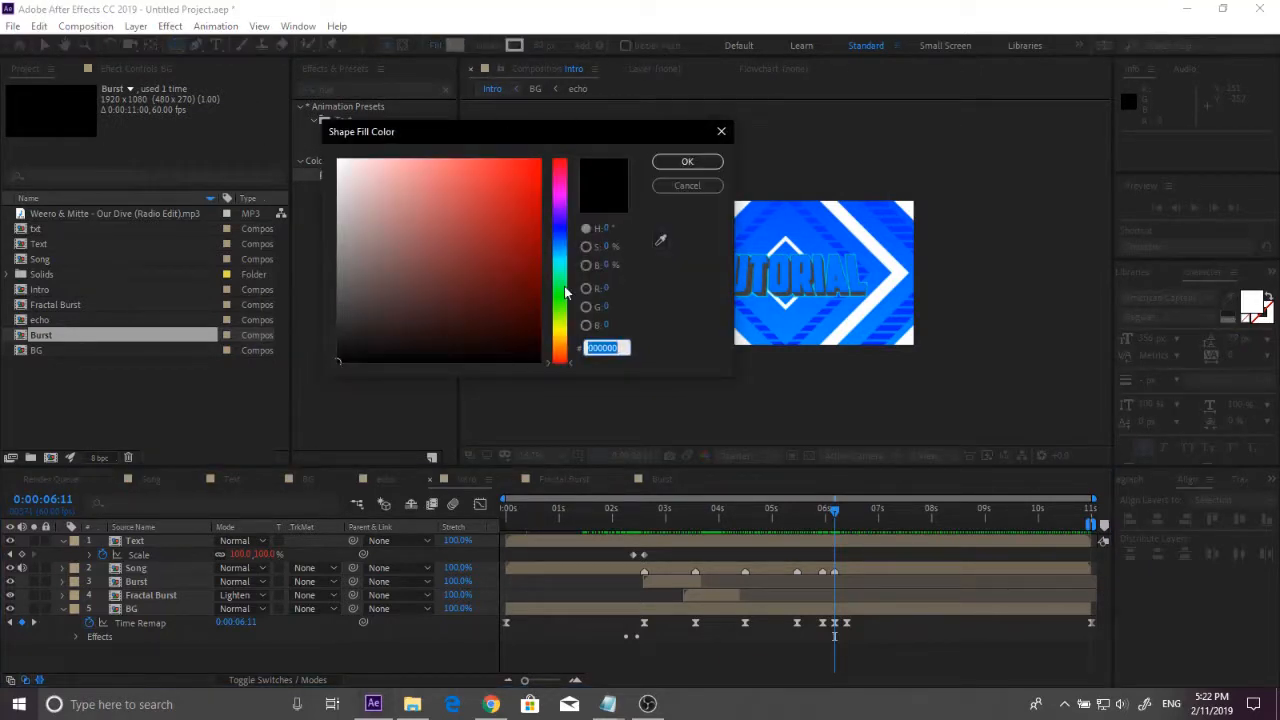
{"action": "left_click", "coordinate": [563, 297]}
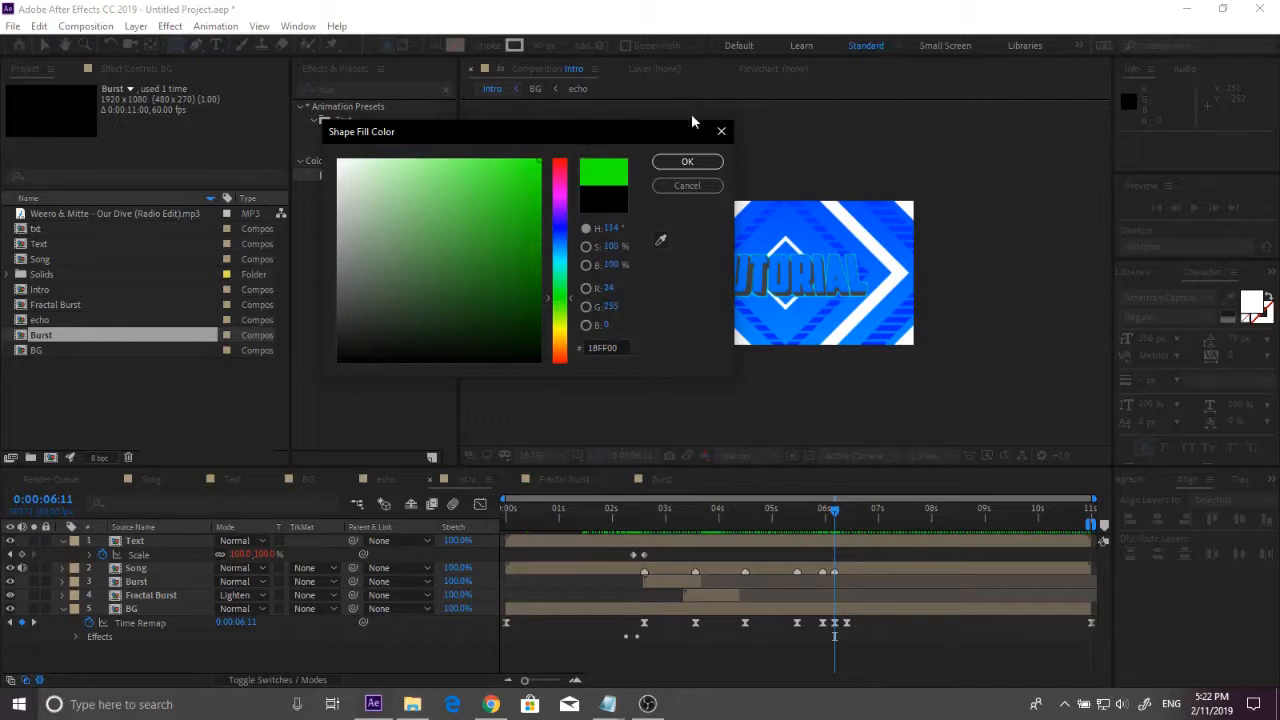
{"action": "left_click", "coordinate": [689, 163]}
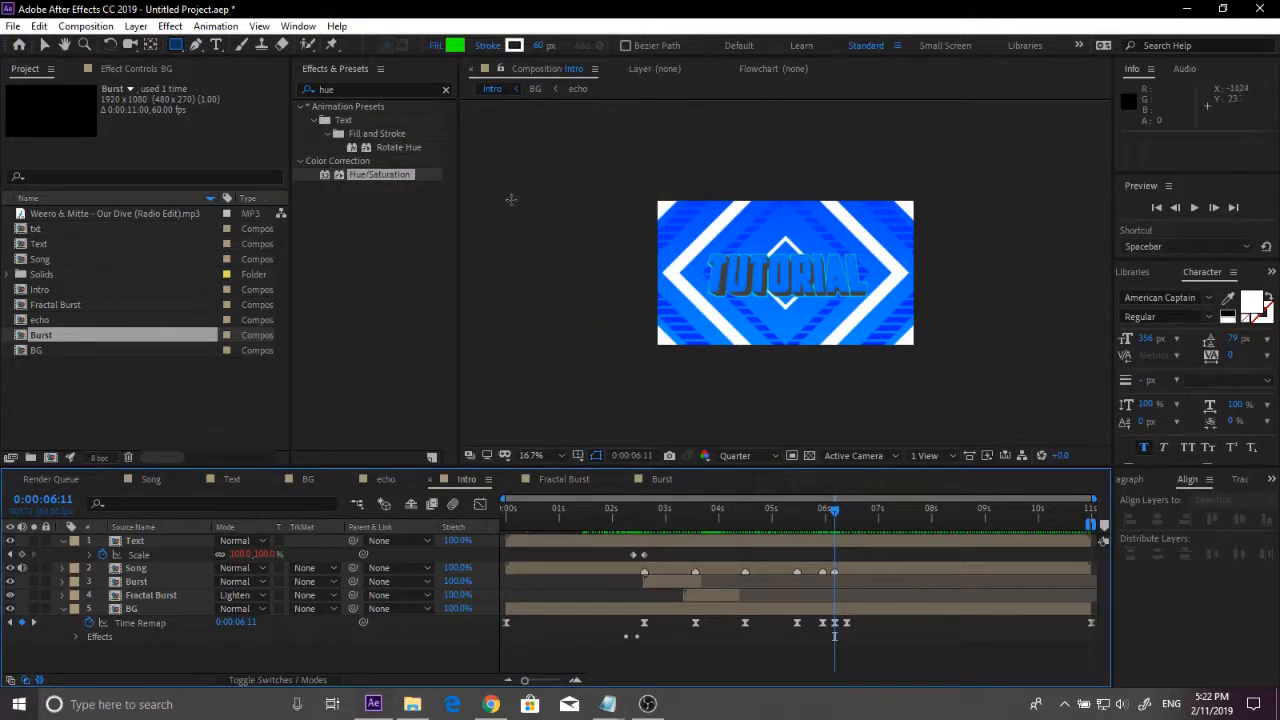
Step: Draw a green rectangle about six times the frame's width, covering the whole Intro composition
{"action": "key", "text": "comma"}
{"action": "key", "text": "comma"}
{"action": "key", "text": "comma"}
{"action": "key", "text": "comma"}
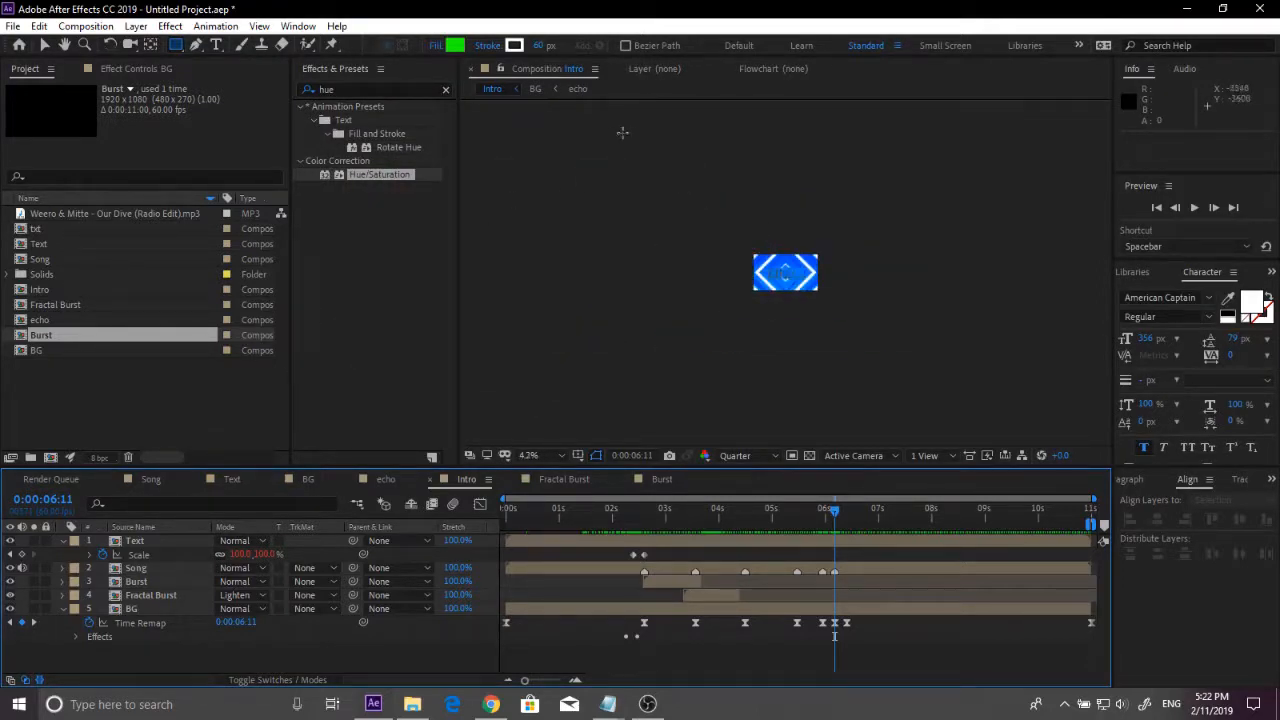
{"action": "left_click_drag", "start_coordinate": [593, 128], "coordinate": [990, 438]}
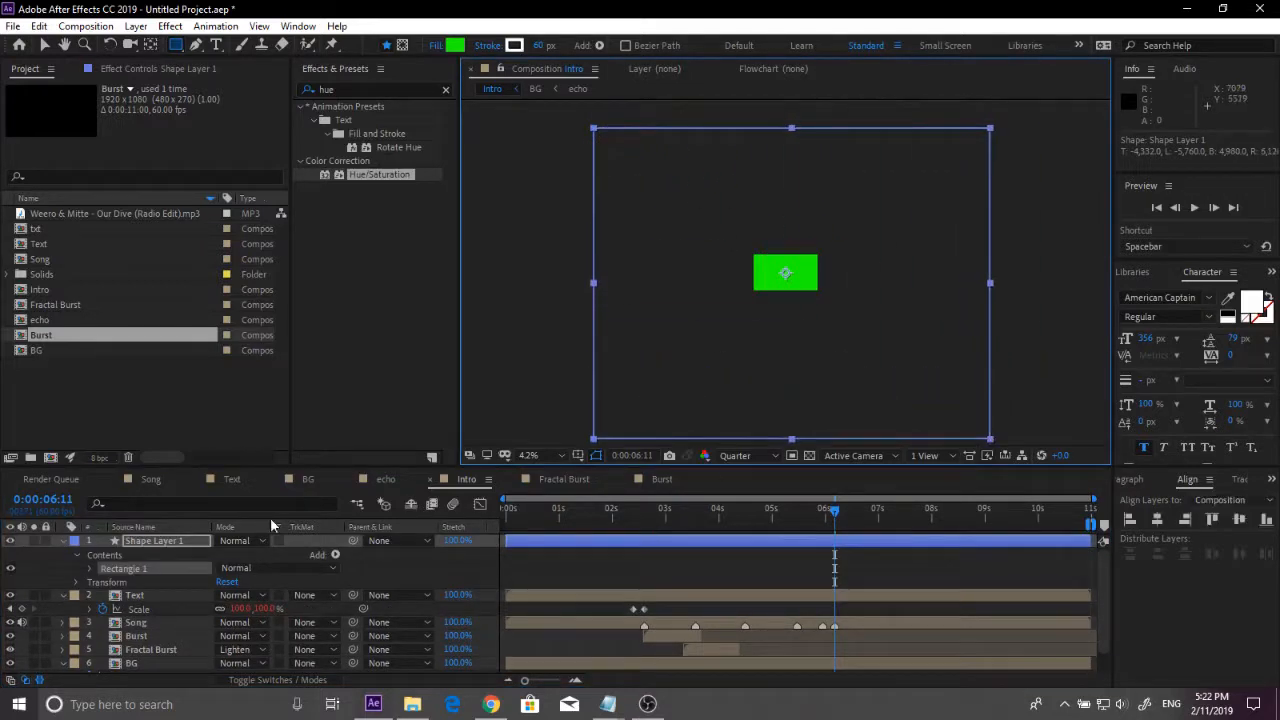
Step: Set the Rotation of the green Shape Layer 1 to 45°
{"action": "left_click", "coordinate": [176, 546]}
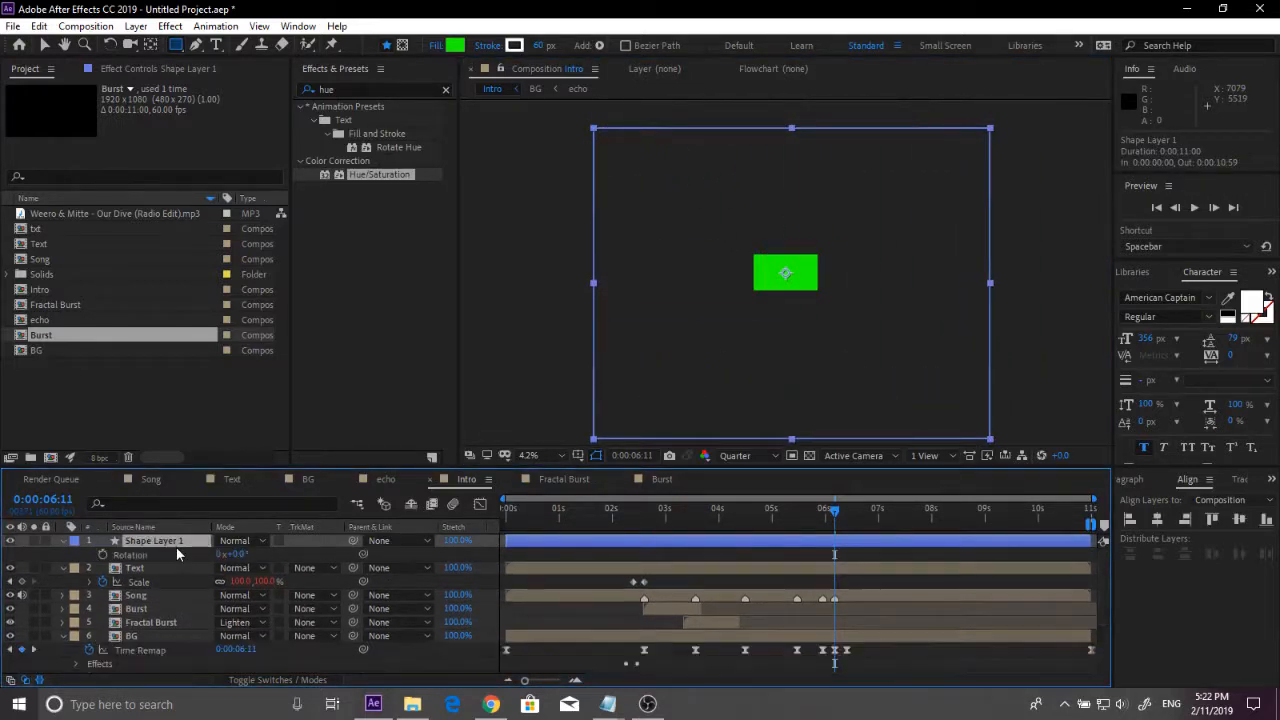
{"action": "key", "text": "r"}
{"action": "left_click", "coordinate": [240, 554]}
{"action": "type", "text": "45"}
{"action": "key", "text": "Return"}
Step: Move the rotated green shape diagonally down and left out of the frame, to position -3480, 4116
{"action": "left_click", "coordinate": [797, 383]}
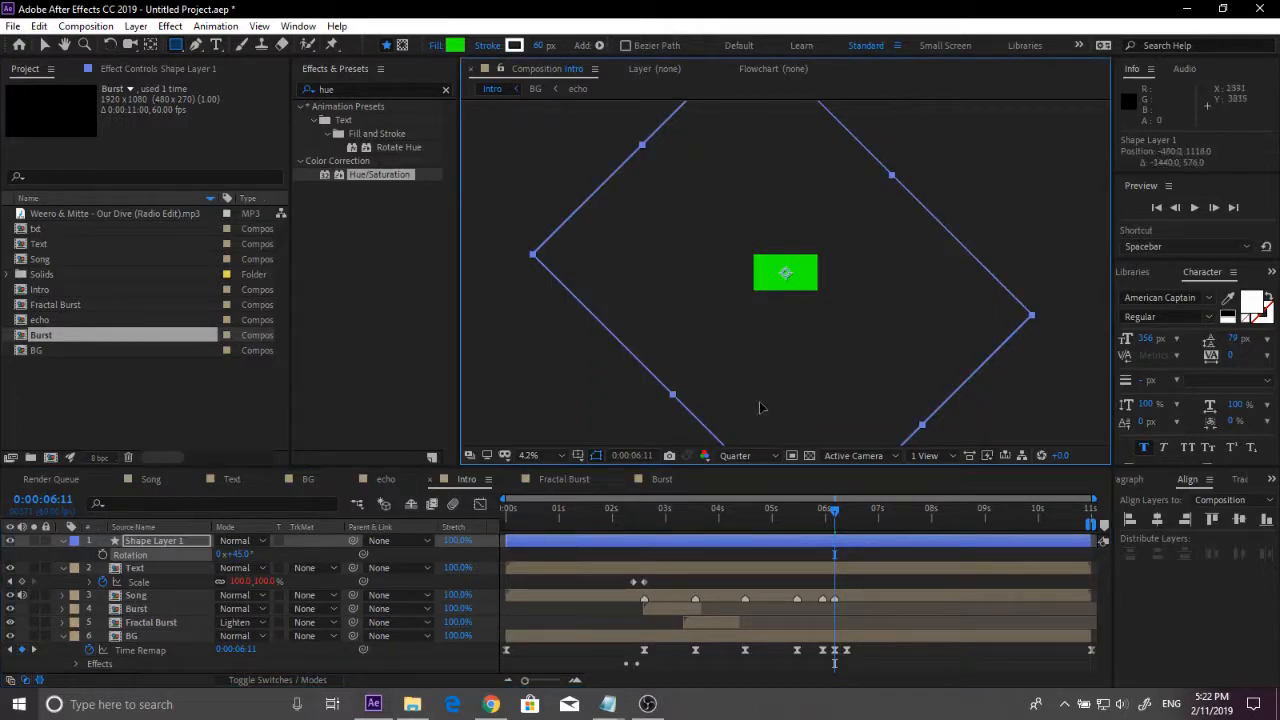
{"action": "left_click_drag", "start_coordinate": [760, 407], "coordinate": [702, 477]}
{"action": "key", "text": "Right"}
{"action": "key", "text": "Right"}
{"action": "key", "text": "Right"}
{"action": "key", "text": "Right"}
{"action": "key", "text": "Right"}
{"action": "key", "text": "Right"}
{"action": "key", "text": "Right"}
{"action": "key", "text": "Right"}
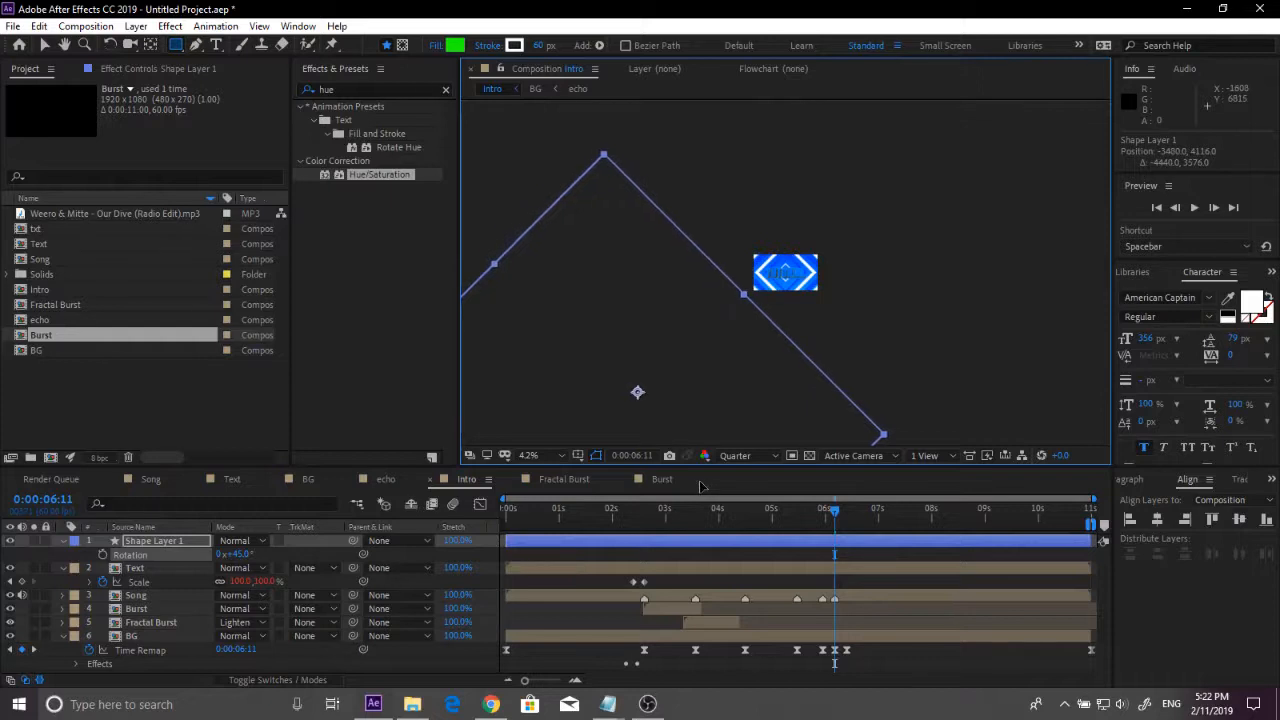
Step: Set a starting Position keyframe for Shape Layer 1 at 0:00:06:11
{"action": "left_click", "coordinate": [193, 545]}
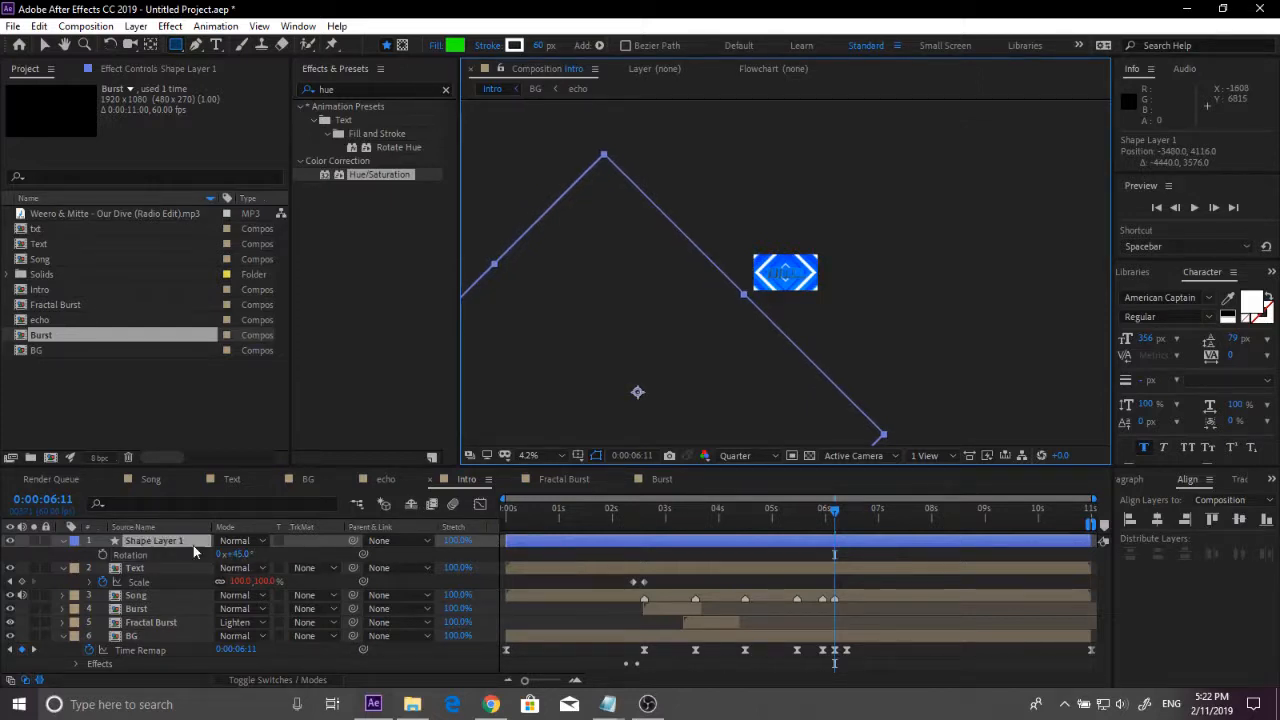
{"action": "key", "text": "p"}
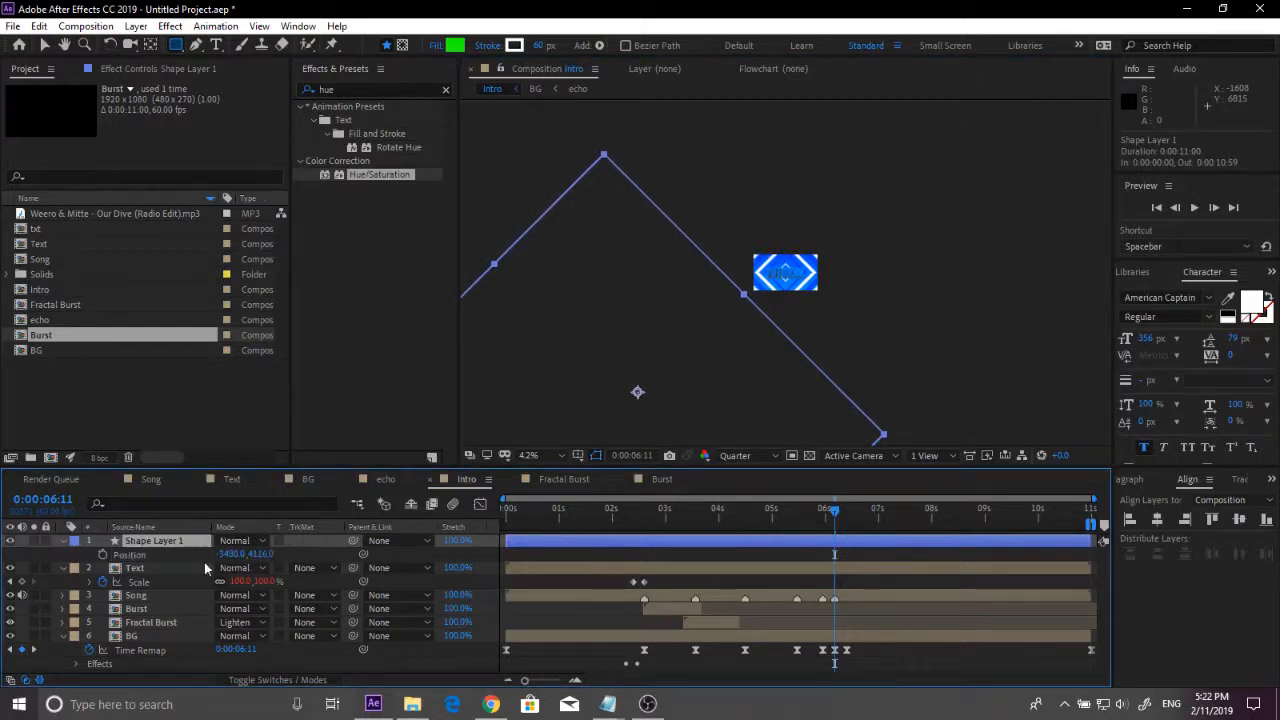
{"action": "left_click", "coordinate": [104, 554]}
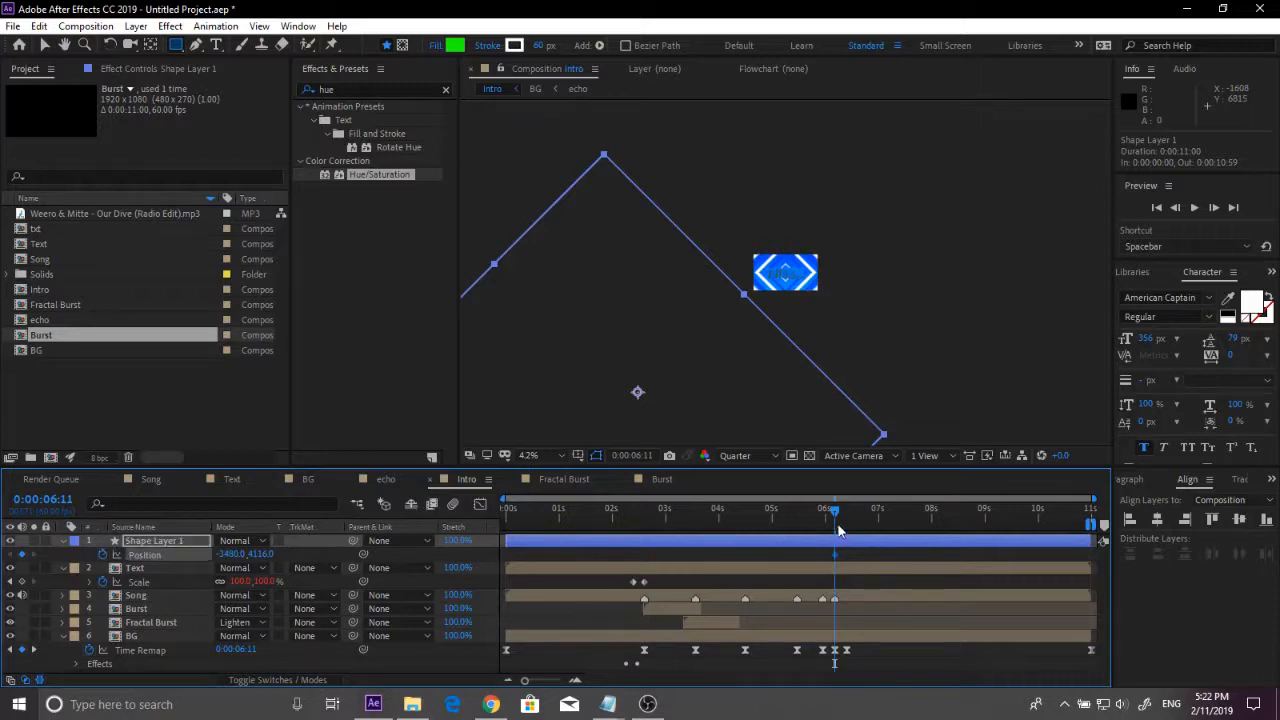
Step: At 0:00:06:21, move Shape Layer 1 to position -960, 2772 so that it covers the frame
{"action": "key", "text": "shift+Page_Down"}
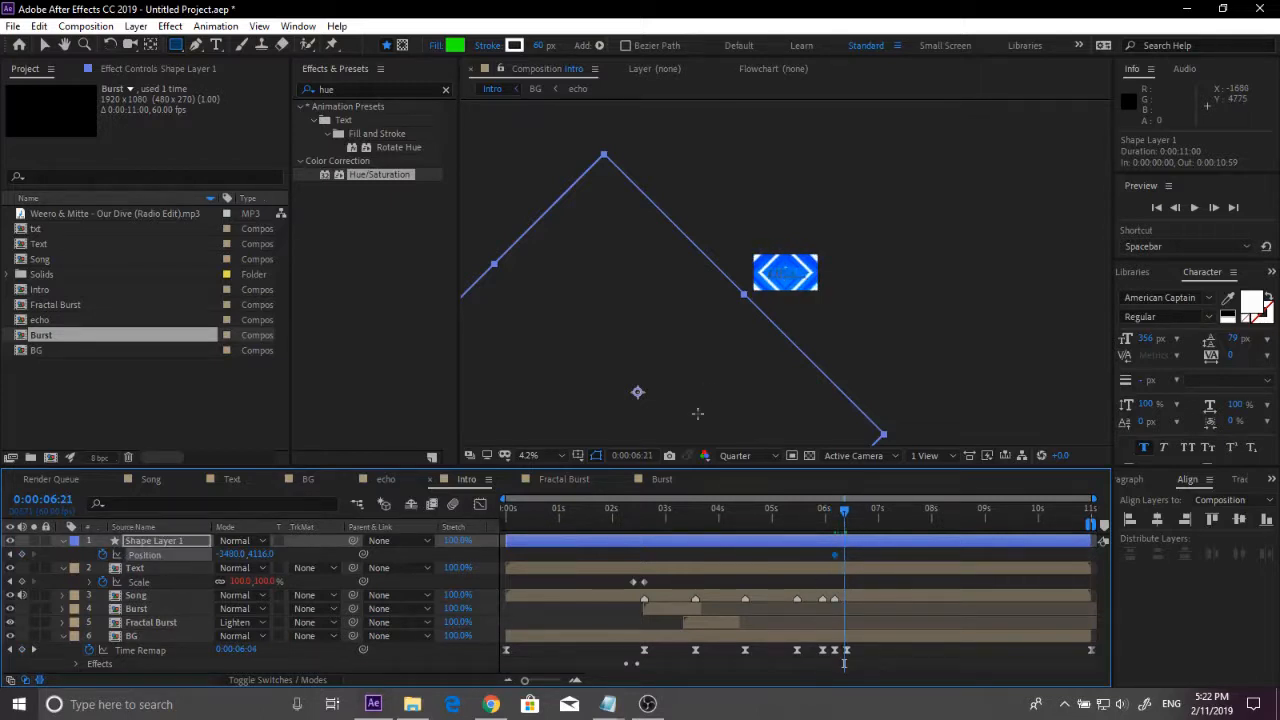
{"action": "left_click_drag", "start_coordinate": [703, 418], "coordinate": [788, 368]}
{"action": "scroll", "coordinate": [797, 361], "scroll_direction": "down", "scroll_amount": 1}
{"action": "scroll", "coordinate": [800, 360], "scroll_direction": "up", "scroll_amount": 2}
{"action": "scroll", "coordinate": [717, 391], "scroll_direction": "up", "scroll_amount": 2}
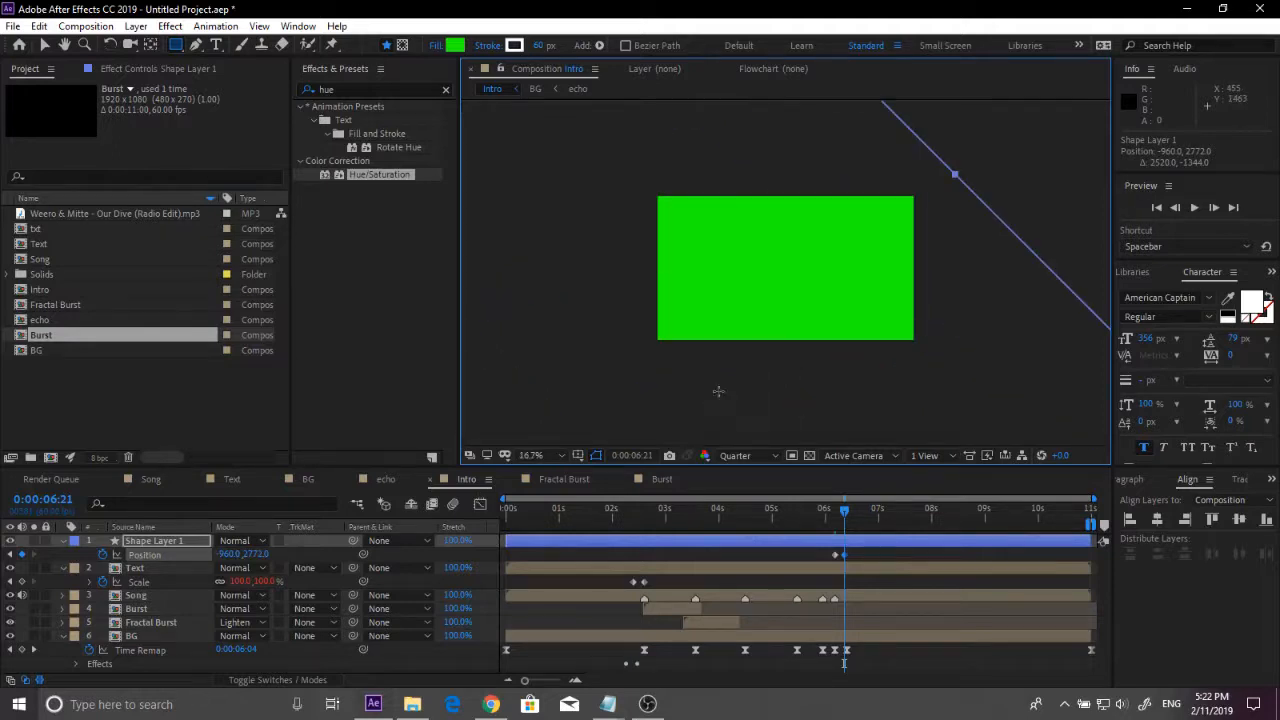
{"action": "scroll", "coordinate": [774, 481], "scroll_direction": "up", "scroll_amount": 1}
{"action": "scroll", "coordinate": [737, 424], "scroll_direction": "down", "scroll_amount": 2}
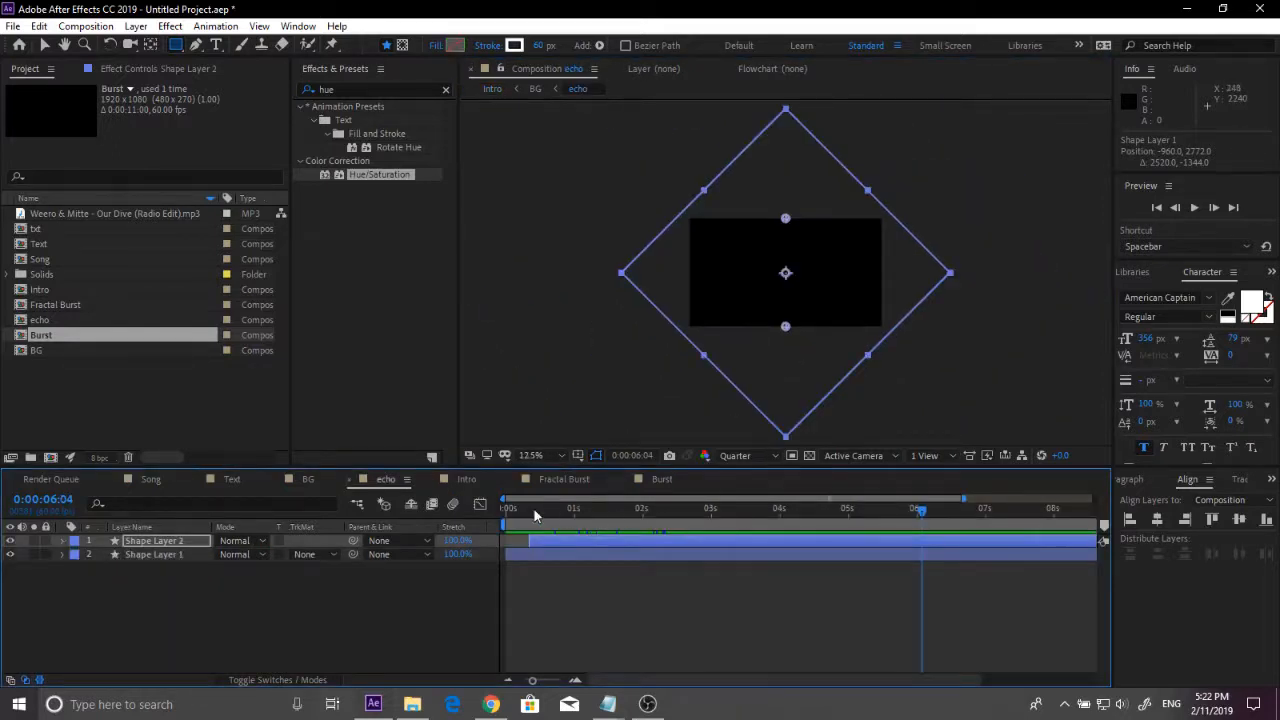
Step: Return to the Intro composition and preview it from 0:00:02:20
{"action": "left_click", "coordinate": [476, 478]}
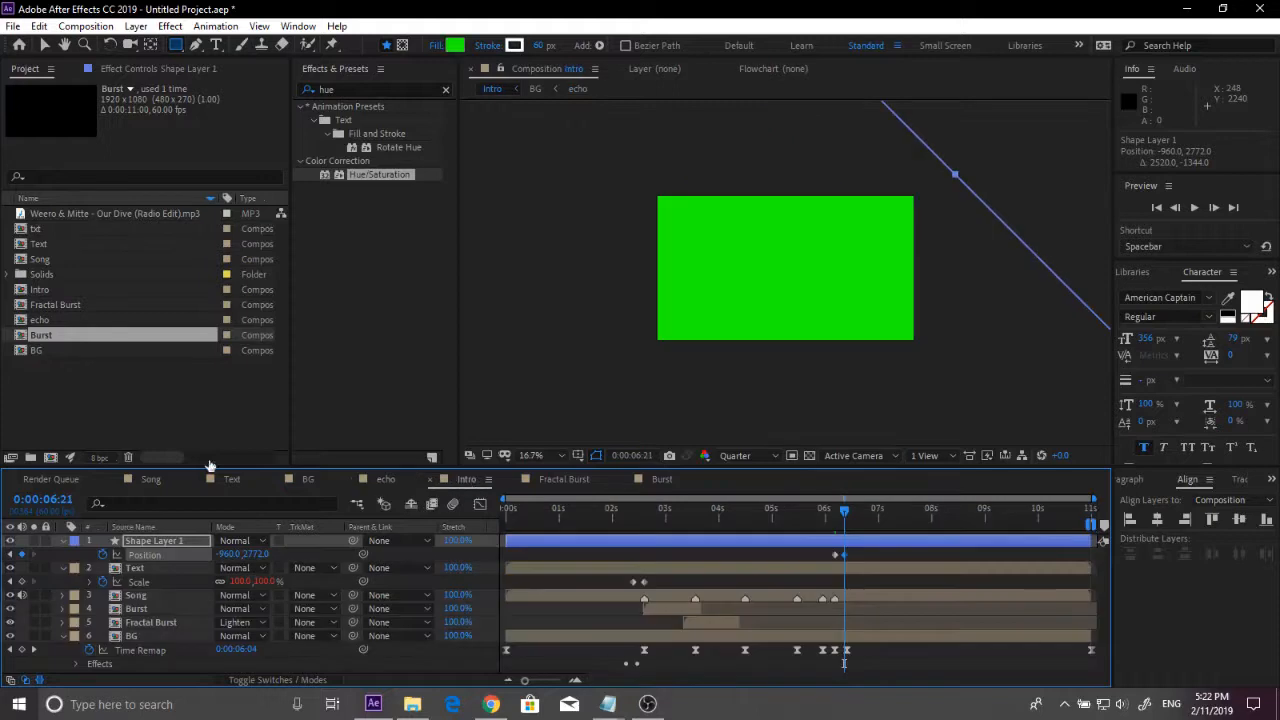
{"action": "left_click_drag", "start_coordinate": [580, 512], "coordinate": [629, 517]}
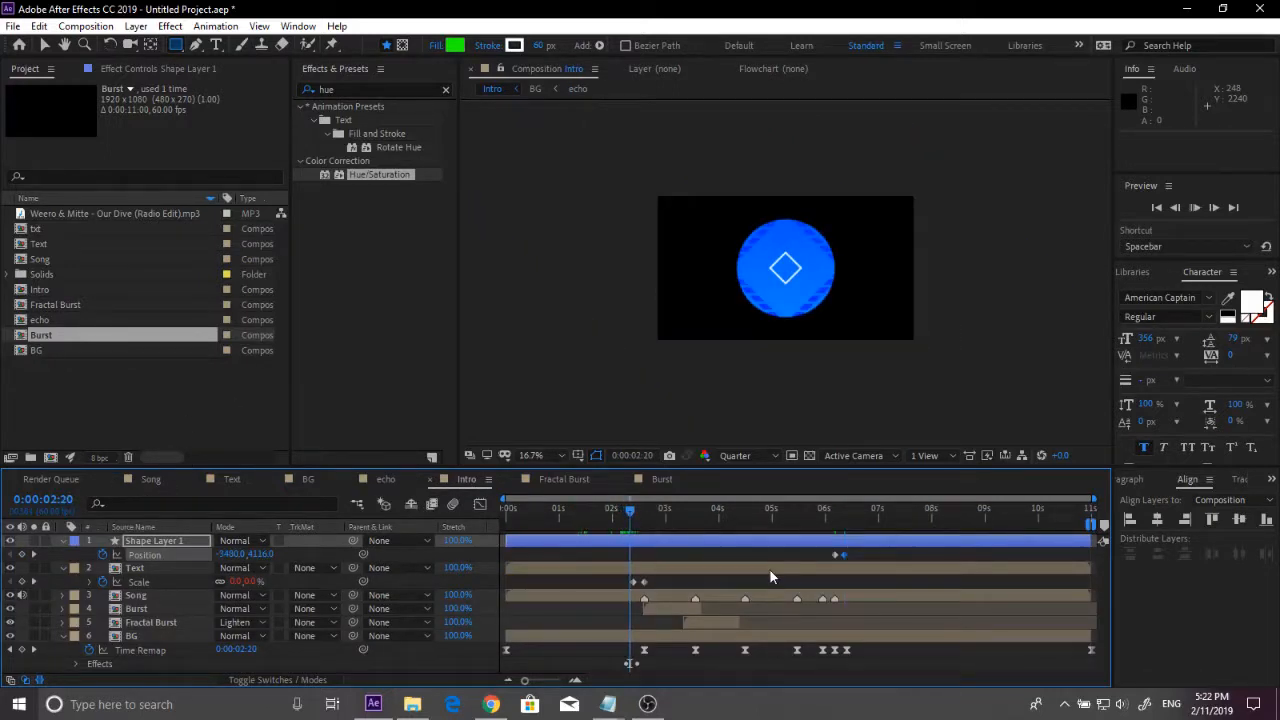
{"action": "key", "text": "space"}
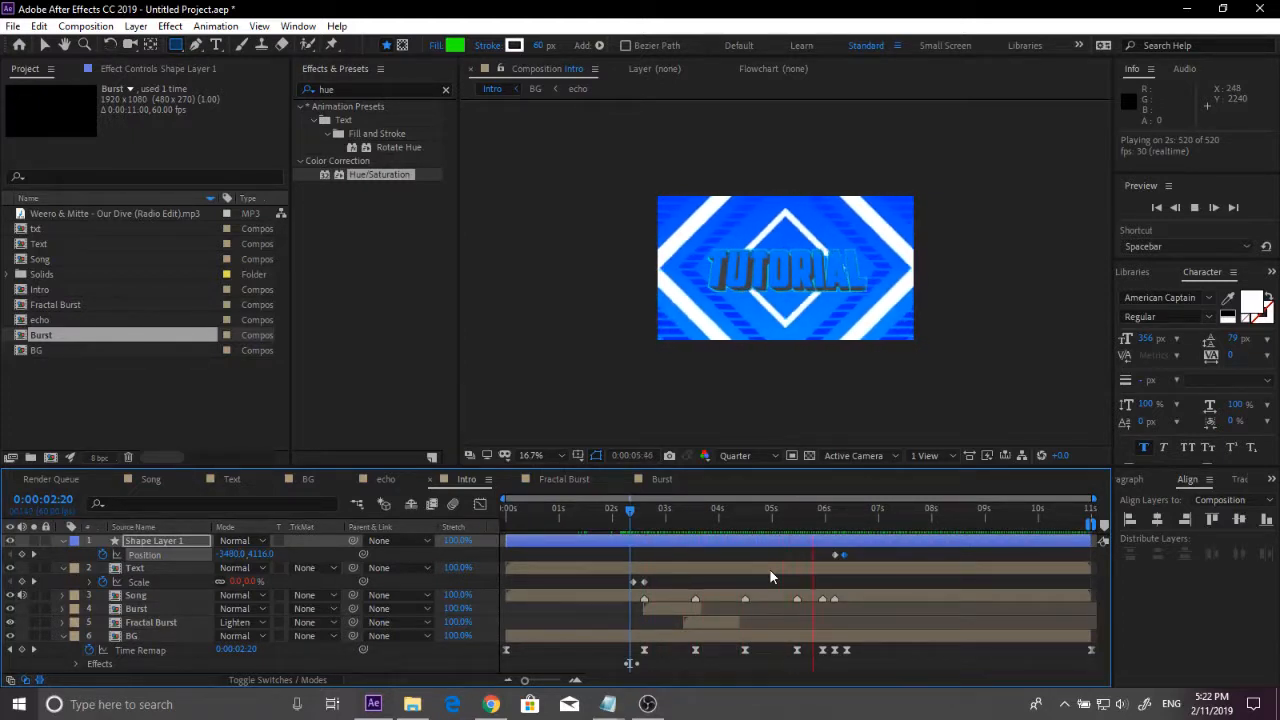
Step: Lengthen Shape Layer 1's transition by moving its end Position keyframe slightly later and its start keyframe to 0:00:06:05, and preview it
{"action": "left_click", "coordinate": [857, 526]}
{"action": "left_click_drag", "start_coordinate": [844, 555], "coordinate": [823, 523]}
{"action": "key", "text": "space"}
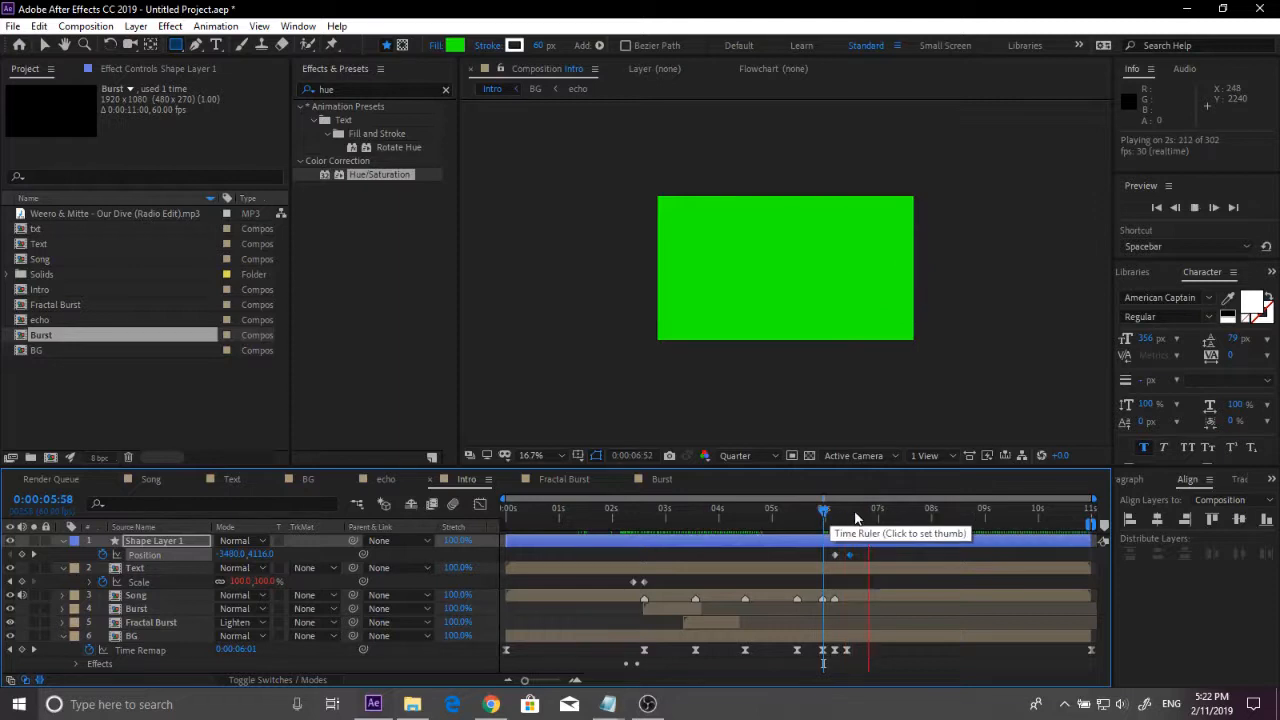
{"action": "key", "text": "space"}
{"action": "left_click_drag", "start_coordinate": [827, 559], "coordinate": [814, 524]}
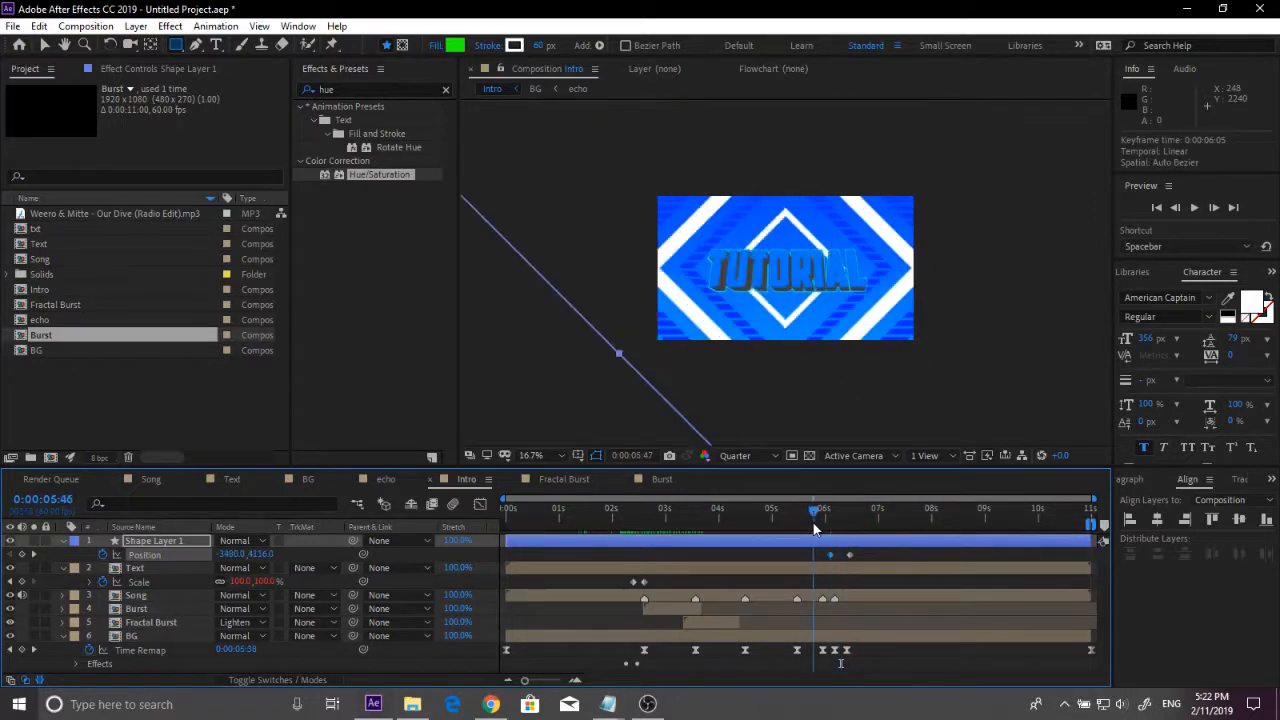
{"action": "key", "text": "space"}
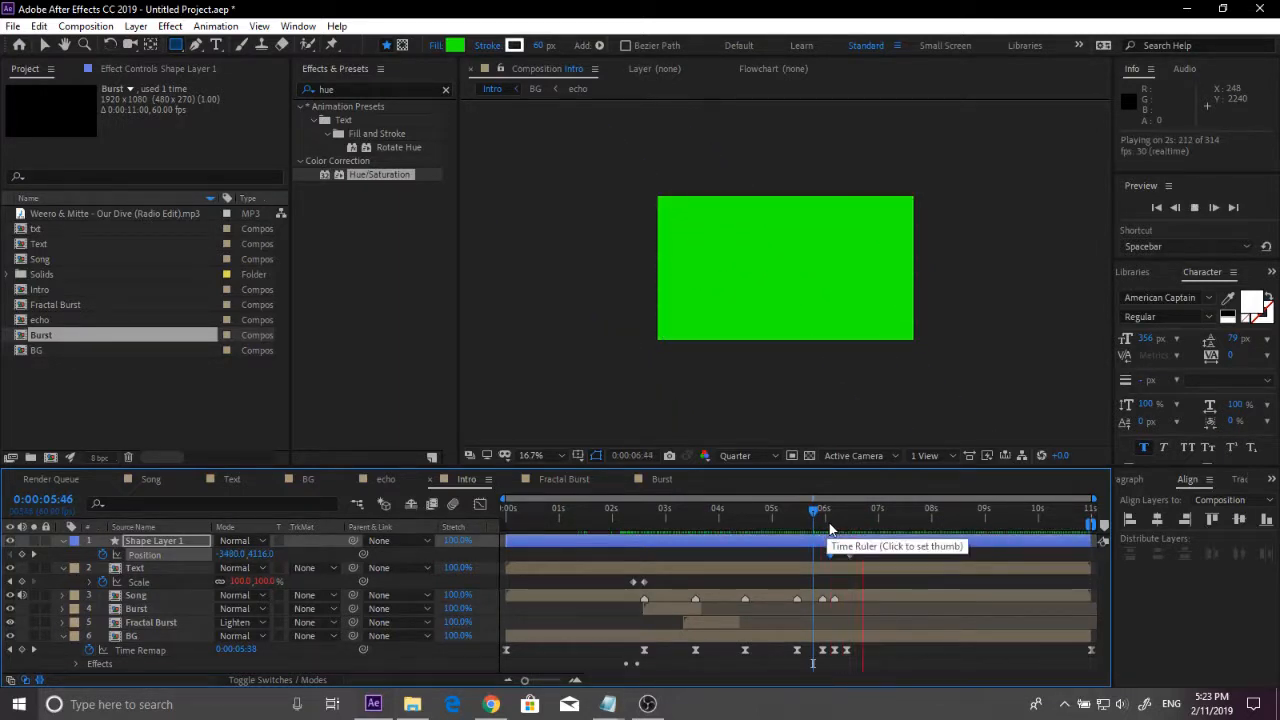
Step: Play the enlarged Intro composition from 0:00:02:11 to check the full animation against the music
{"action": "left_click", "coordinate": [849, 519]}
{"action": "left_click_drag", "start_coordinate": [851, 524], "coordinate": [624, 530]}
{"action": "scroll", "coordinate": [831, 383], "scroll_direction": "up", "scroll_amount": 1}
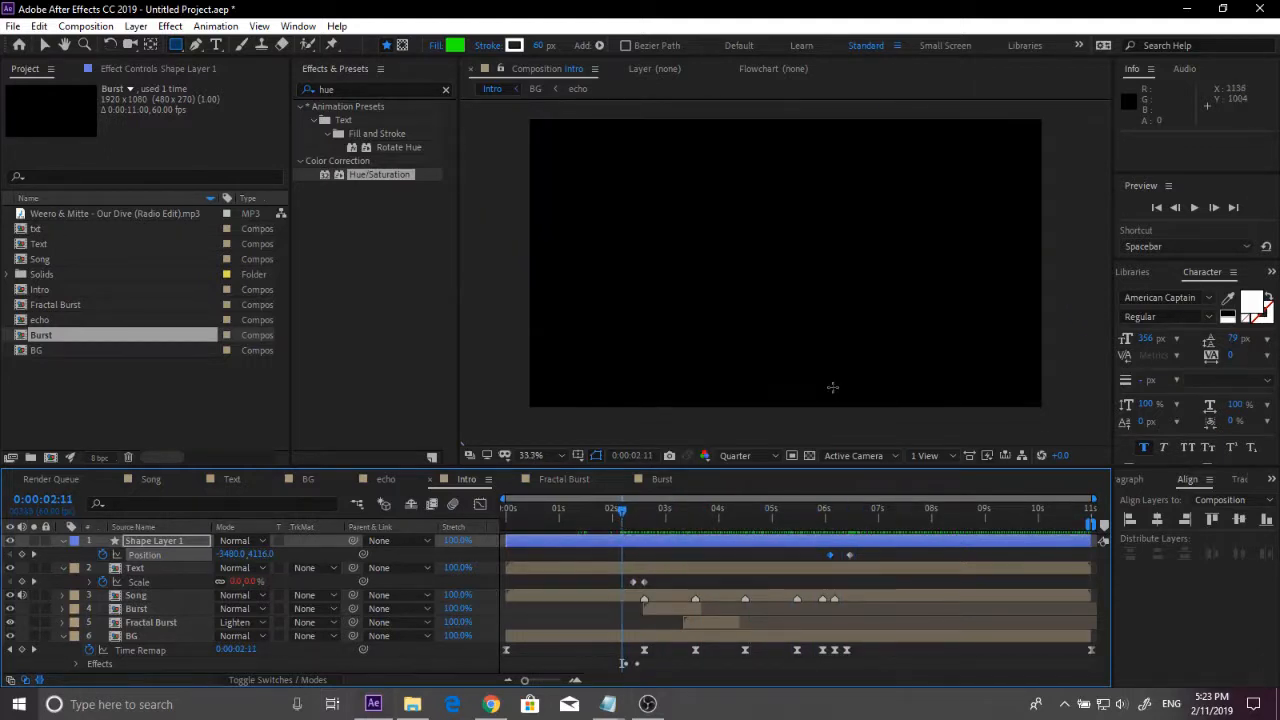
{"action": "key", "text": "space"}
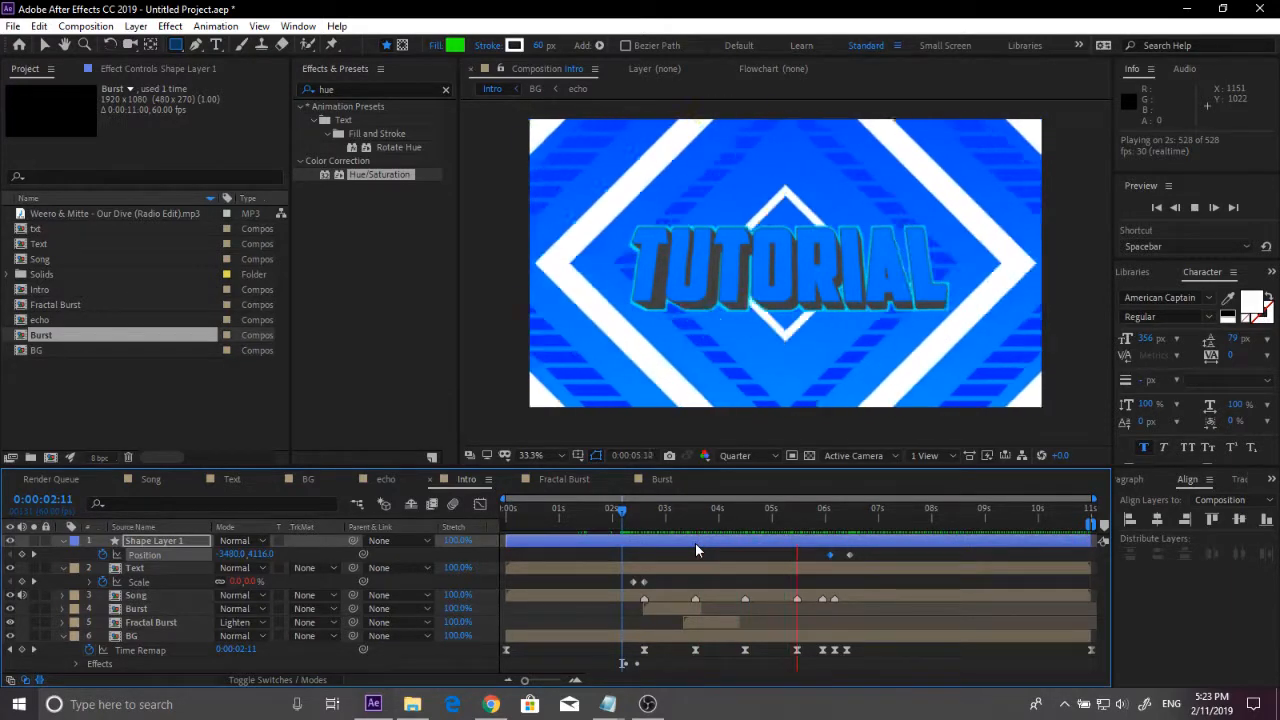
{"action": "left_click_drag", "start_coordinate": [770, 515], "coordinate": [691, 517]}
{"action": "left_click", "coordinate": [676, 515]}
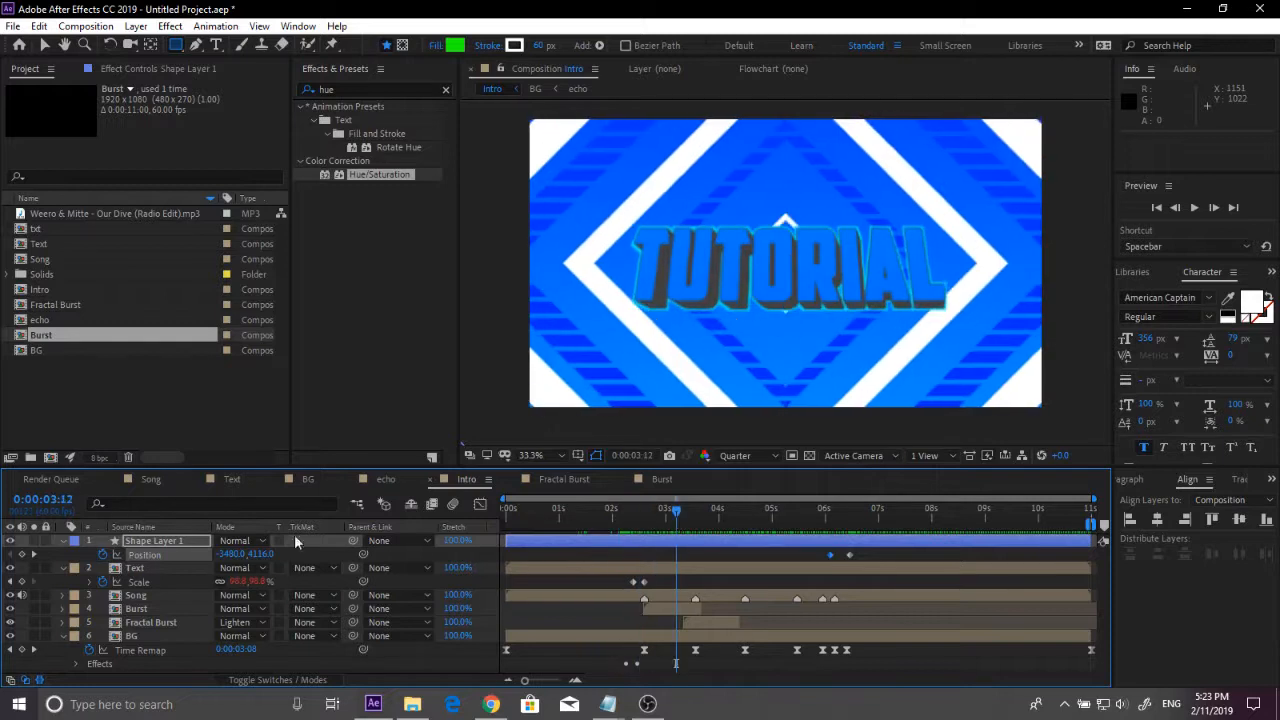
Step: Collapse the expanded properties of the Shape Layer 1, Text and BG layers
{"action": "left_click", "coordinate": [62, 541]}
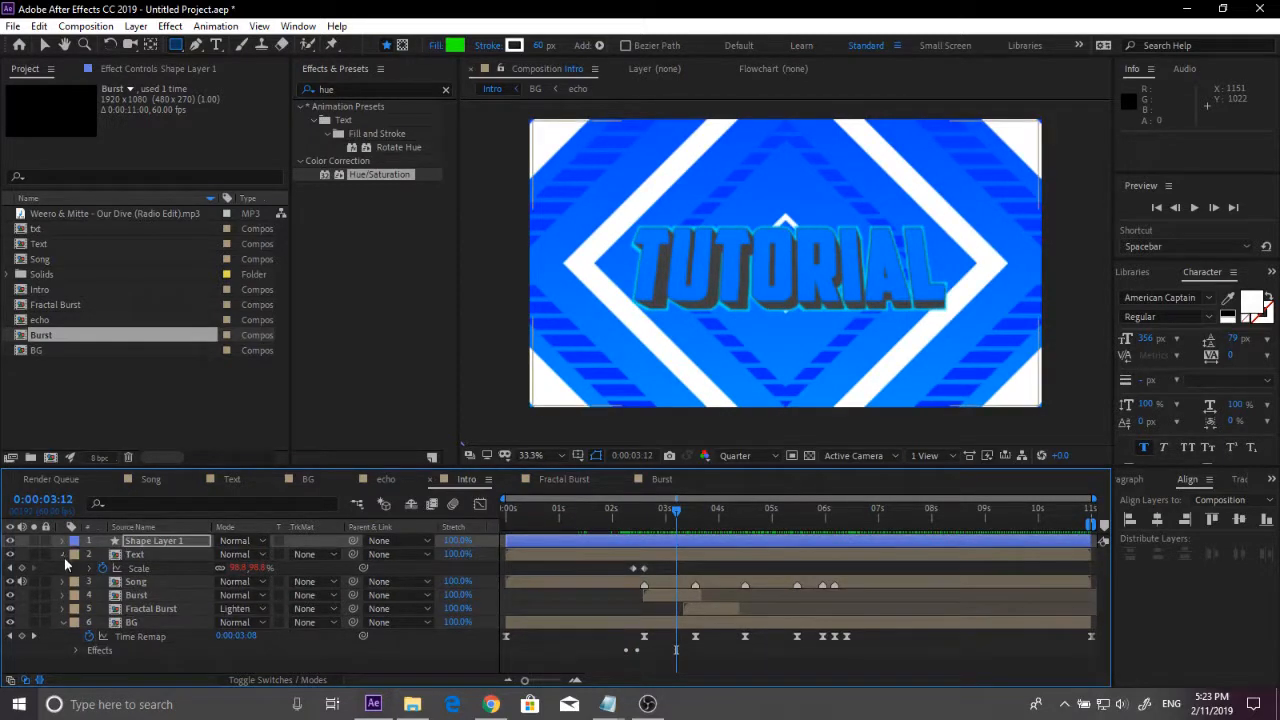
{"action": "left_click", "coordinate": [62, 554]}
{"action": "left_click", "coordinate": [113, 635]}
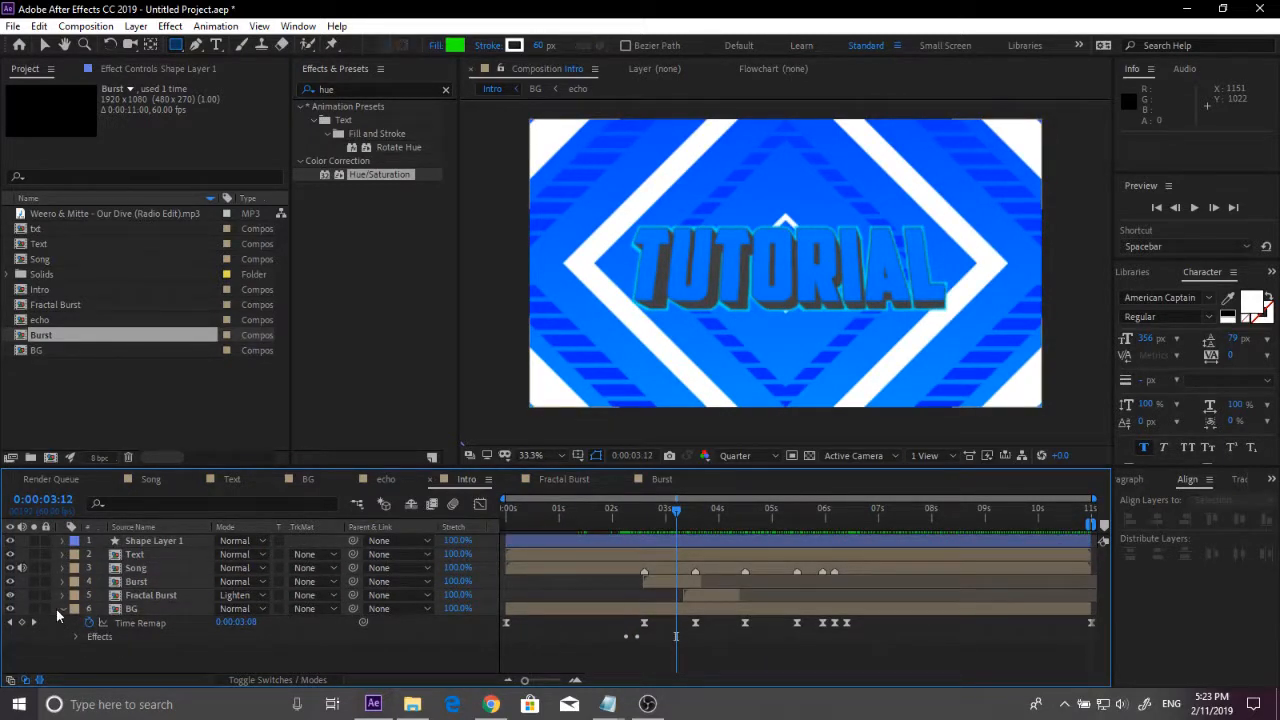
{"action": "left_click", "coordinate": [62, 609]}
Step: Add a null object to the Intro composition and rename it Null 3
{"action": "right_click", "coordinate": [139, 647]}
{"action": "mouse_move", "coordinate": [243, 480]}
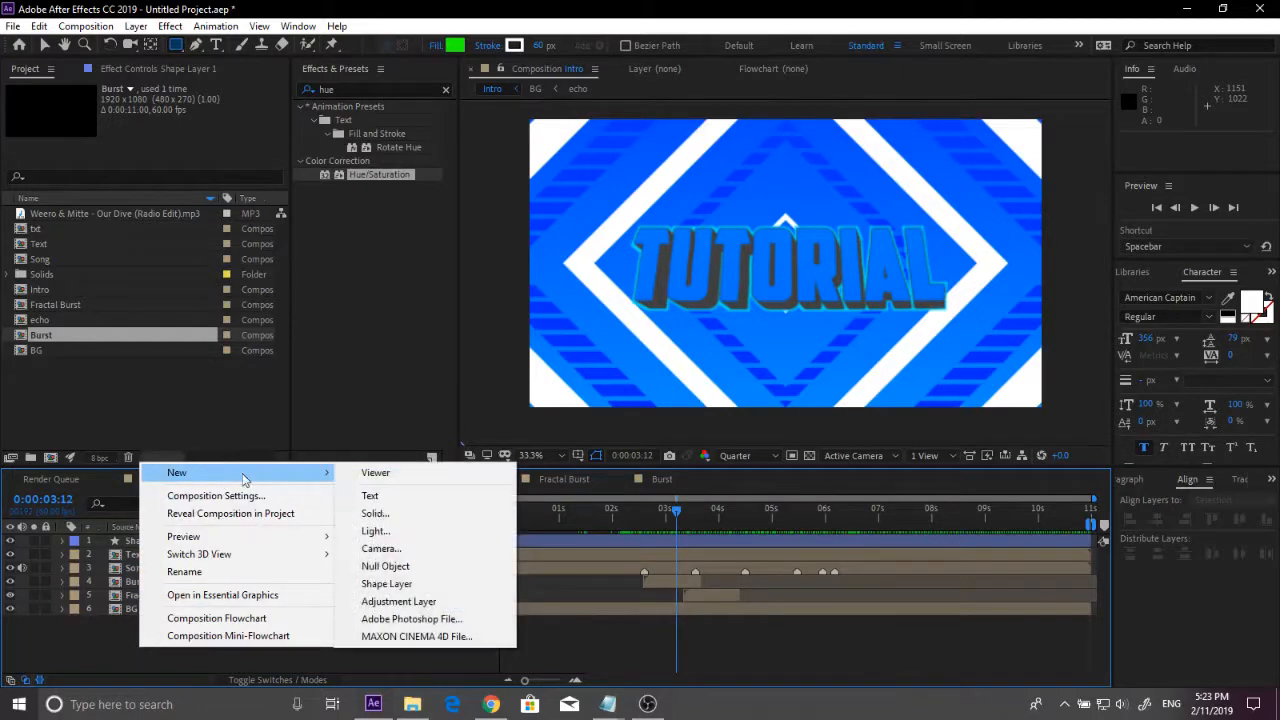
{"action": "left_click", "coordinate": [385, 566]}
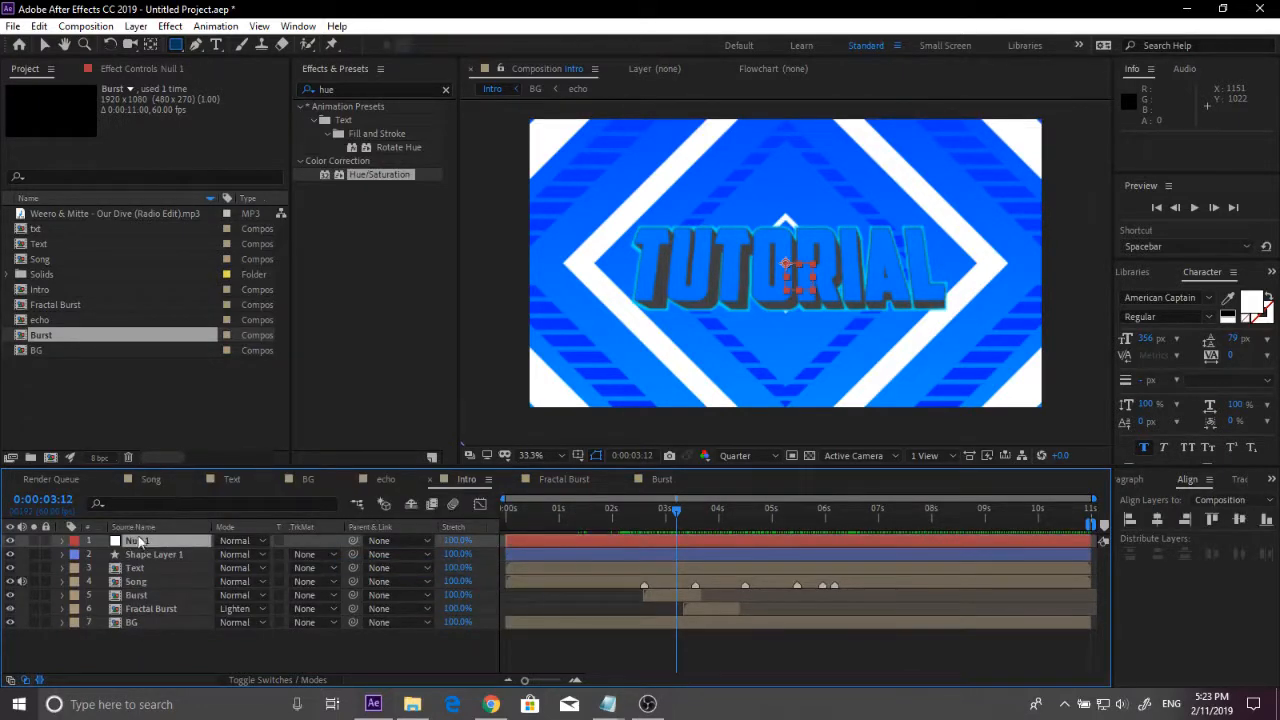
{"action": "right_click", "coordinate": [140, 541]}
{"action": "left_click", "coordinate": [190, 519]}
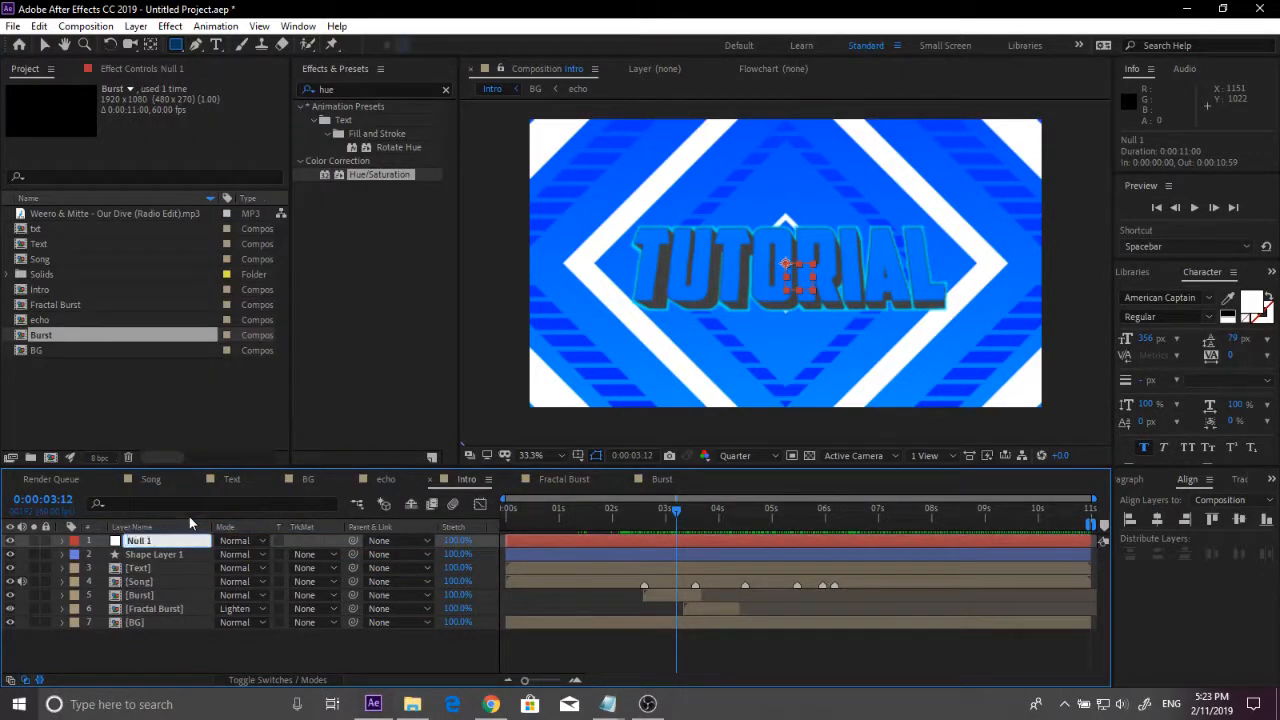
{"action": "key", "text": "BackSpace"}
{"action": "type", "text": "3"}
{"action": "key", "text": "Return"}
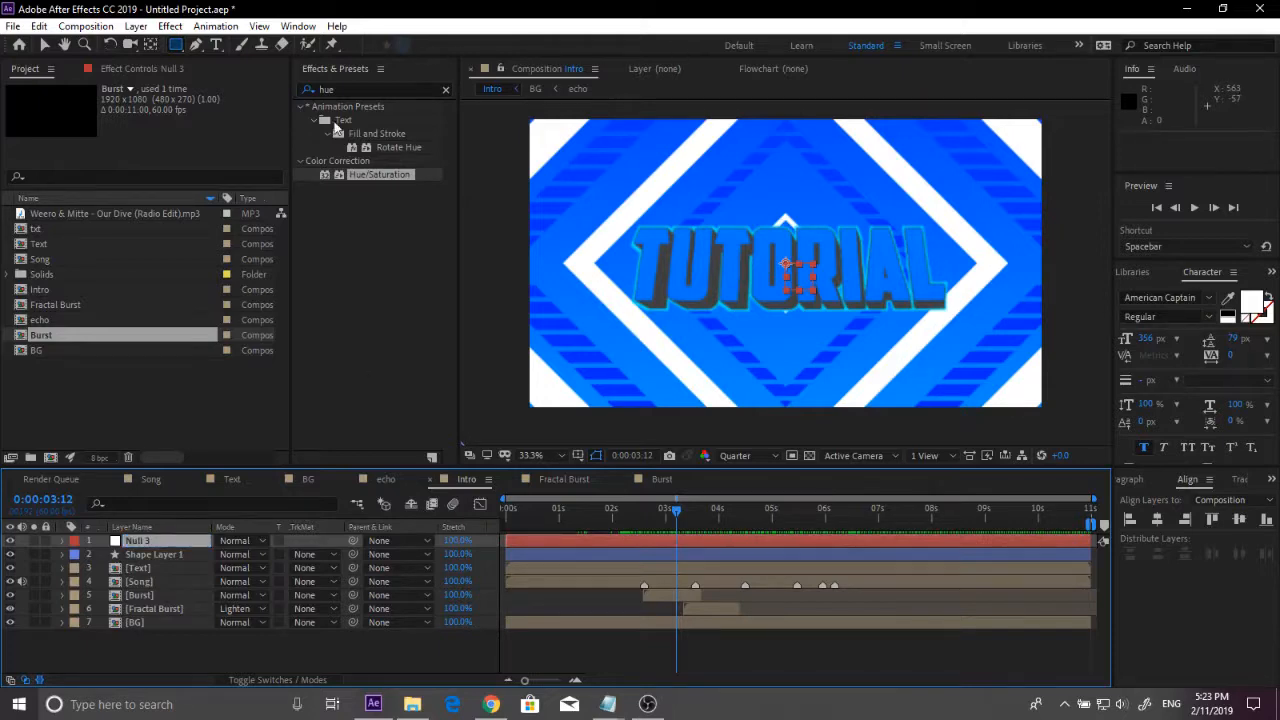
{"action": "left_click", "coordinate": [363, 90]}
{"action": "key", "text": "BackSpace"}
{"action": "key", "text": "BackSpace"}
{"action": "key", "text": "BackSpace"}
{"action": "type", "text": "trans"}
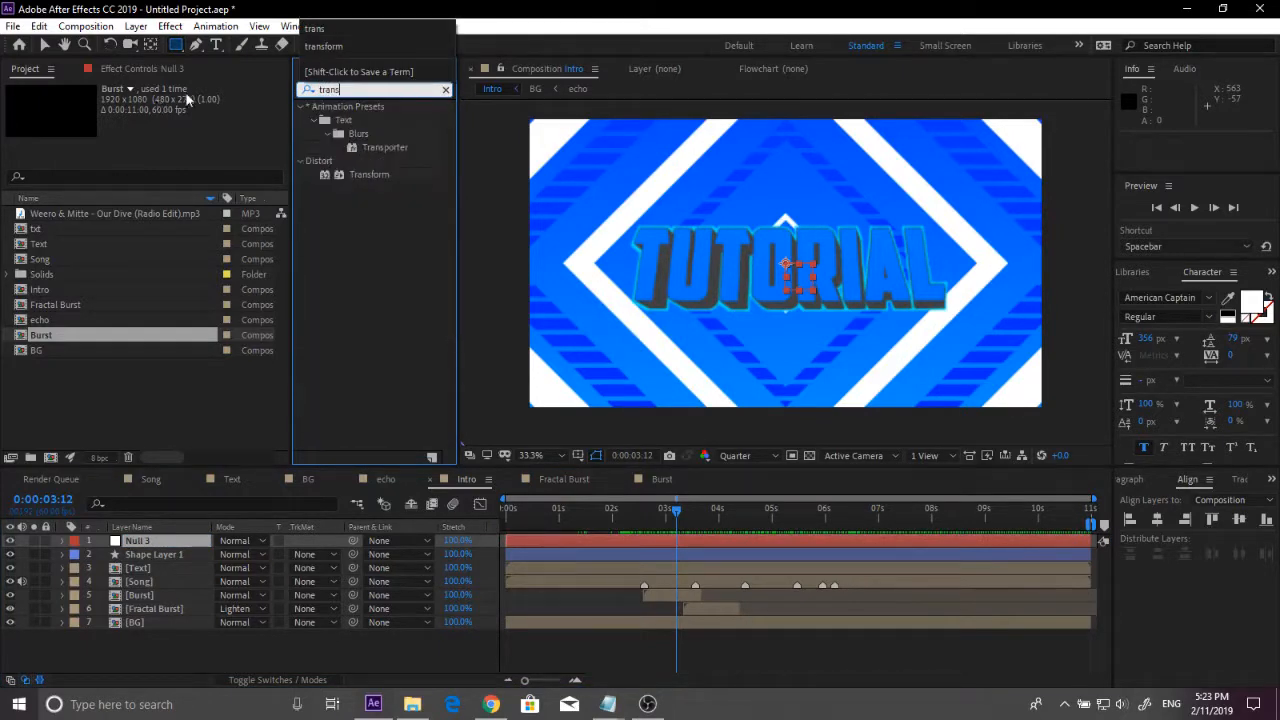
{"action": "double_click", "coordinate": [370, 174]}
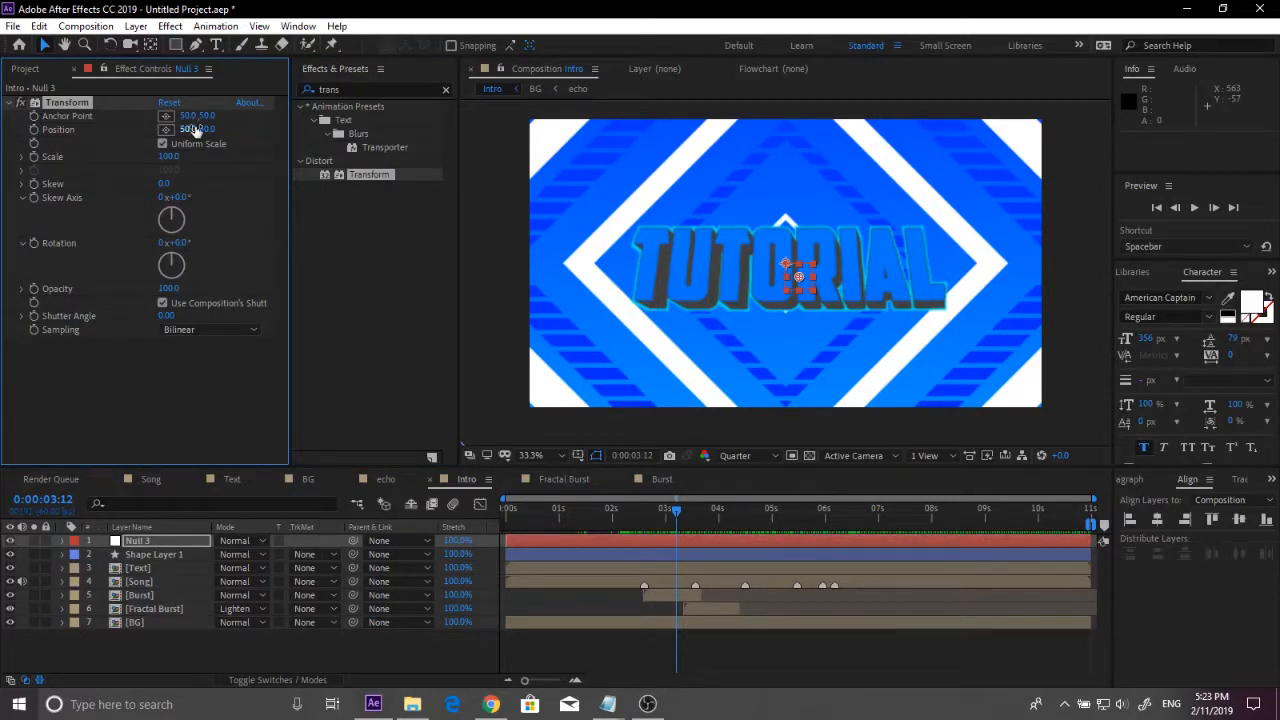
{"action": "key", "text": "Delete"}
Step: Search the effects for "slider" and apply Slider Control to Null 3
{"action": "left_click", "coordinate": [362, 90]}
{"action": "key", "text": "BackSpace"}
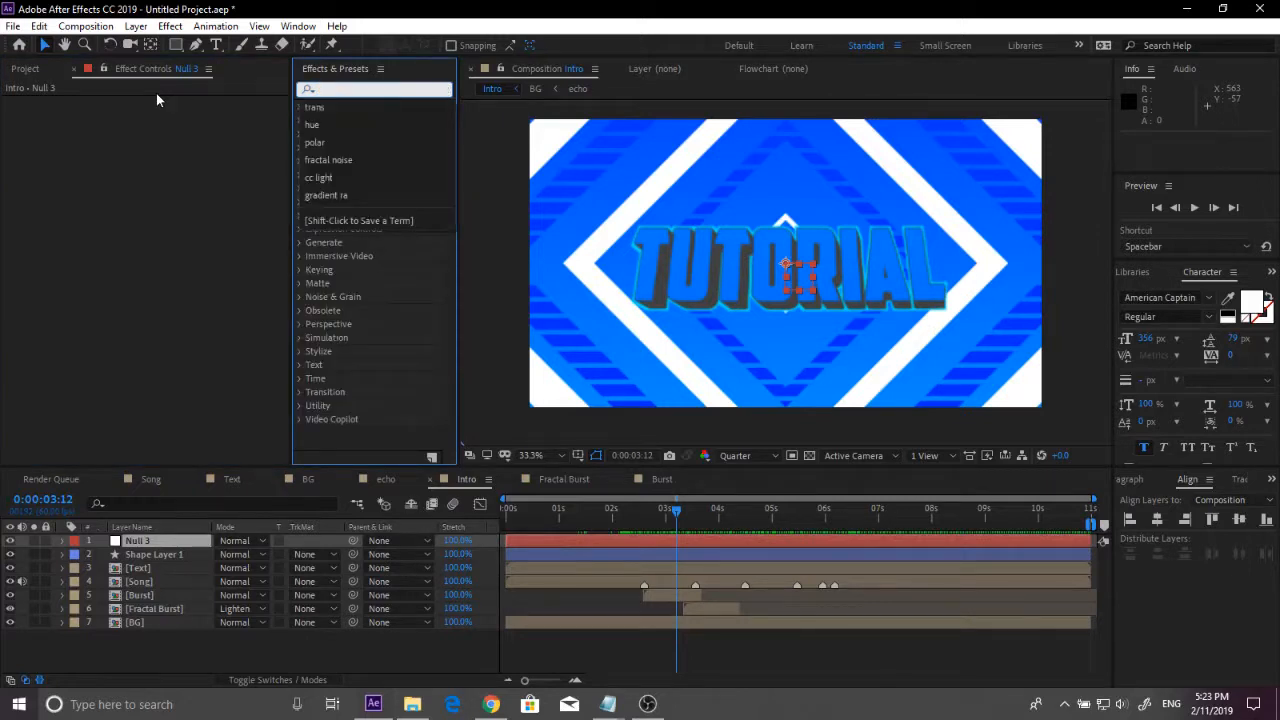
{"action": "type", "text": "slider"}
{"action": "double_click", "coordinate": [379, 120]}
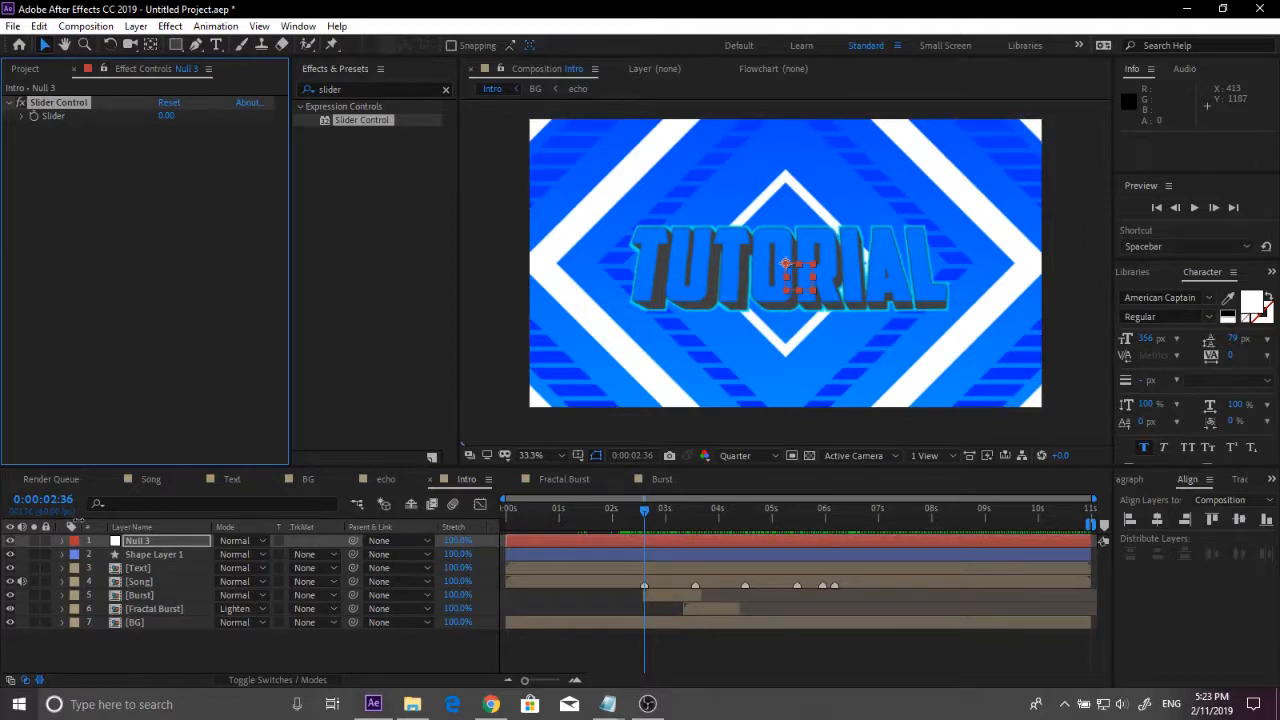
Step: Keyframe Null 3's Slider at 0 at 0:00:02:33 and at 1 at 0:00:02:36
{"action": "left_click", "coordinate": [43, 499]}
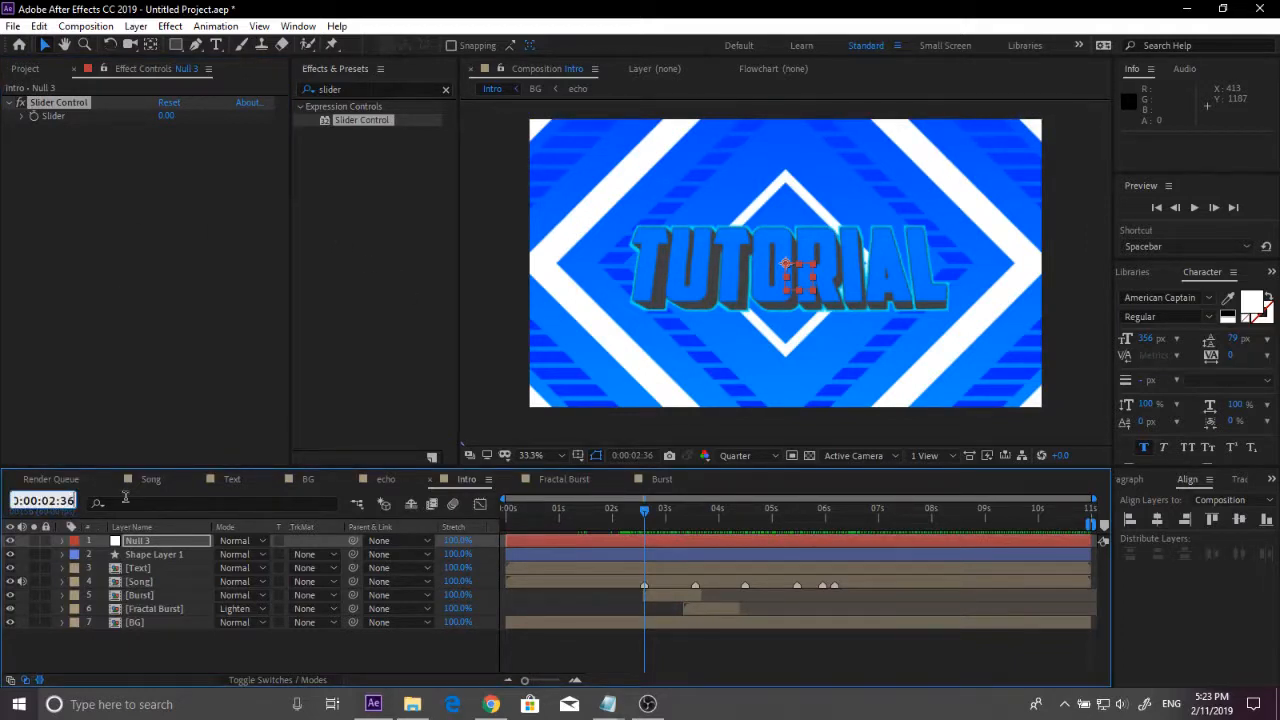
{"action": "type", "text": "233"}
{"action": "key", "text": "Return"}
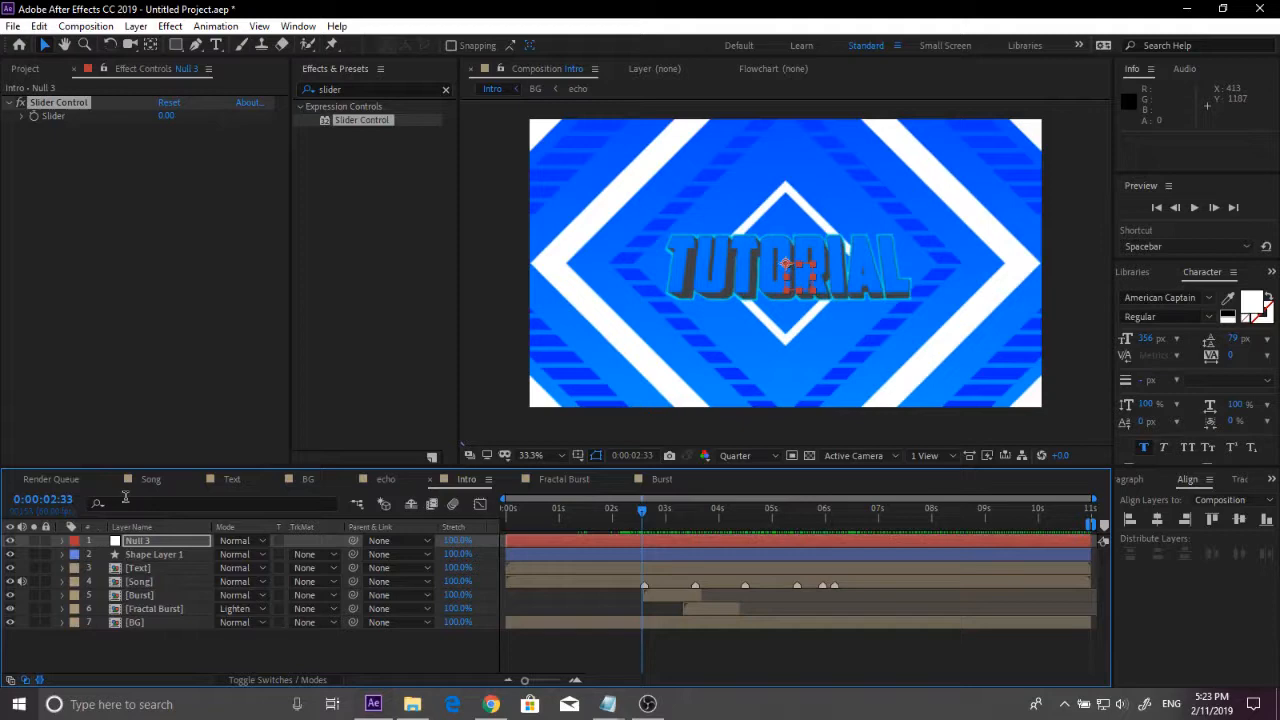
{"action": "left_click", "coordinate": [34, 116]}
{"action": "key", "text": "k"}
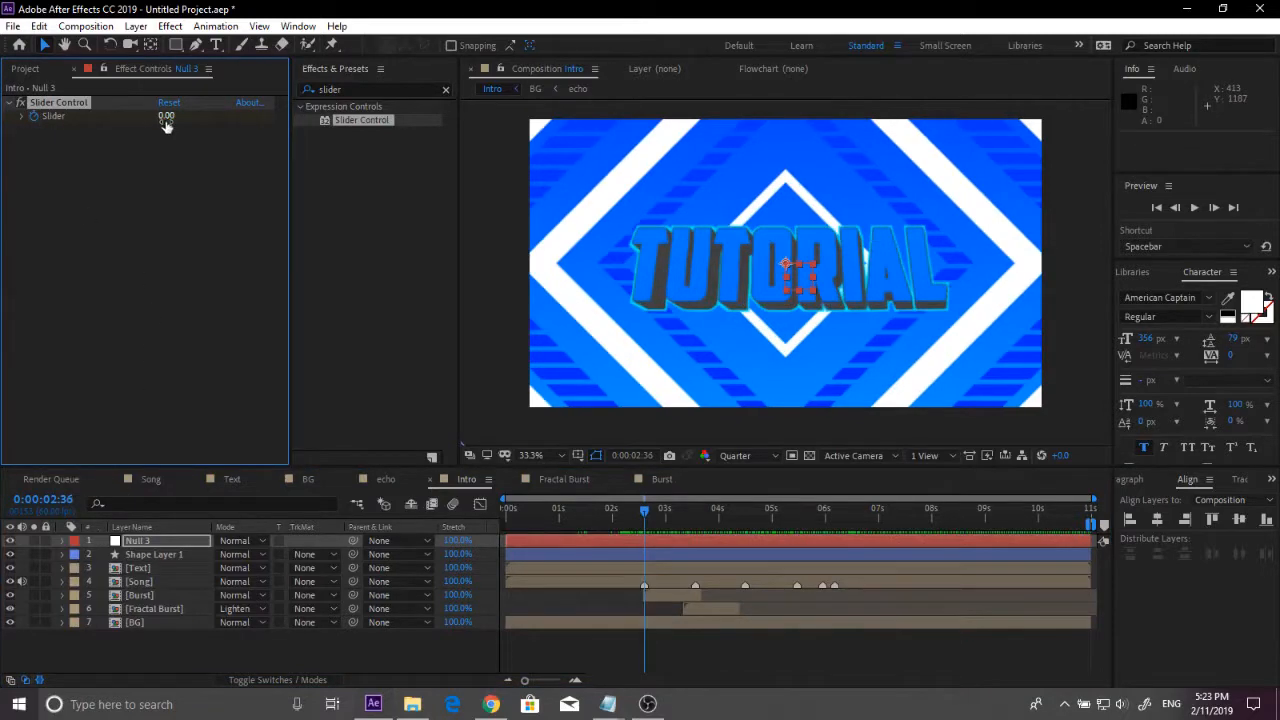
{"action": "left_click", "coordinate": [166, 118]}
{"action": "key", "text": "Return"}
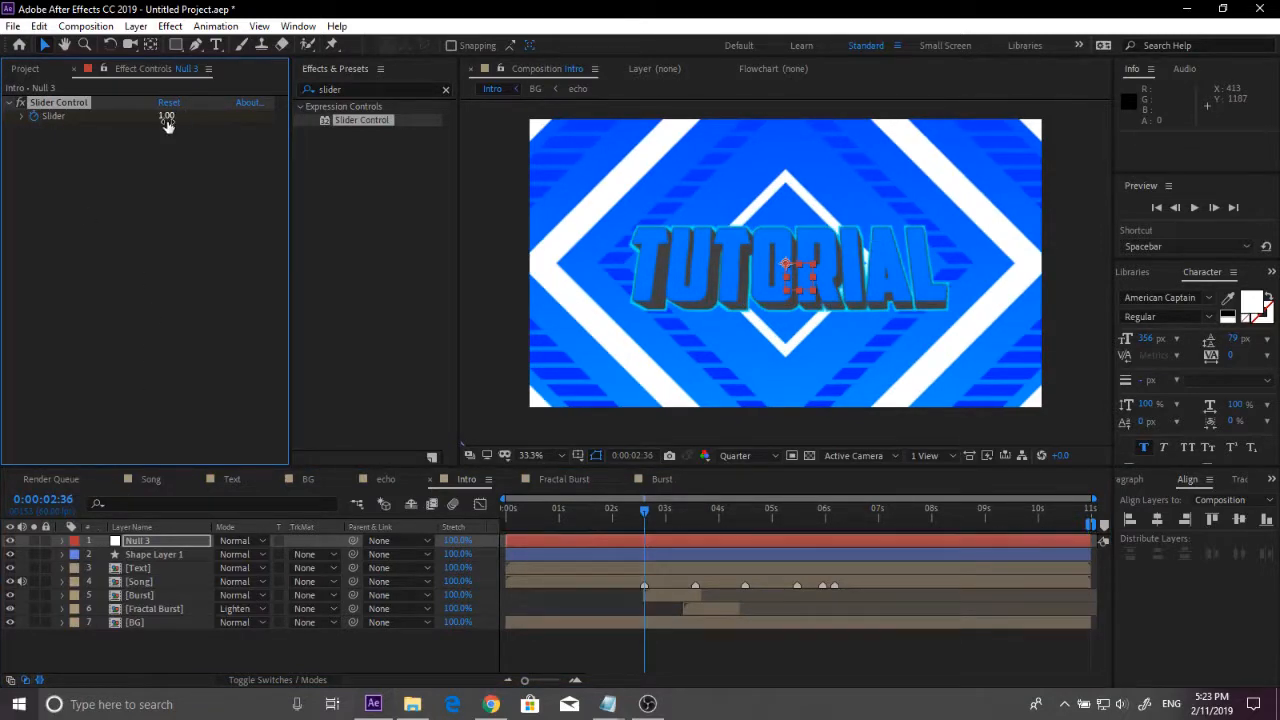
Step: Copy Null 3's two Slider keyframes and paste them at each of the remaining beat markers on the Song layer
{"action": "key", "text": "u"}
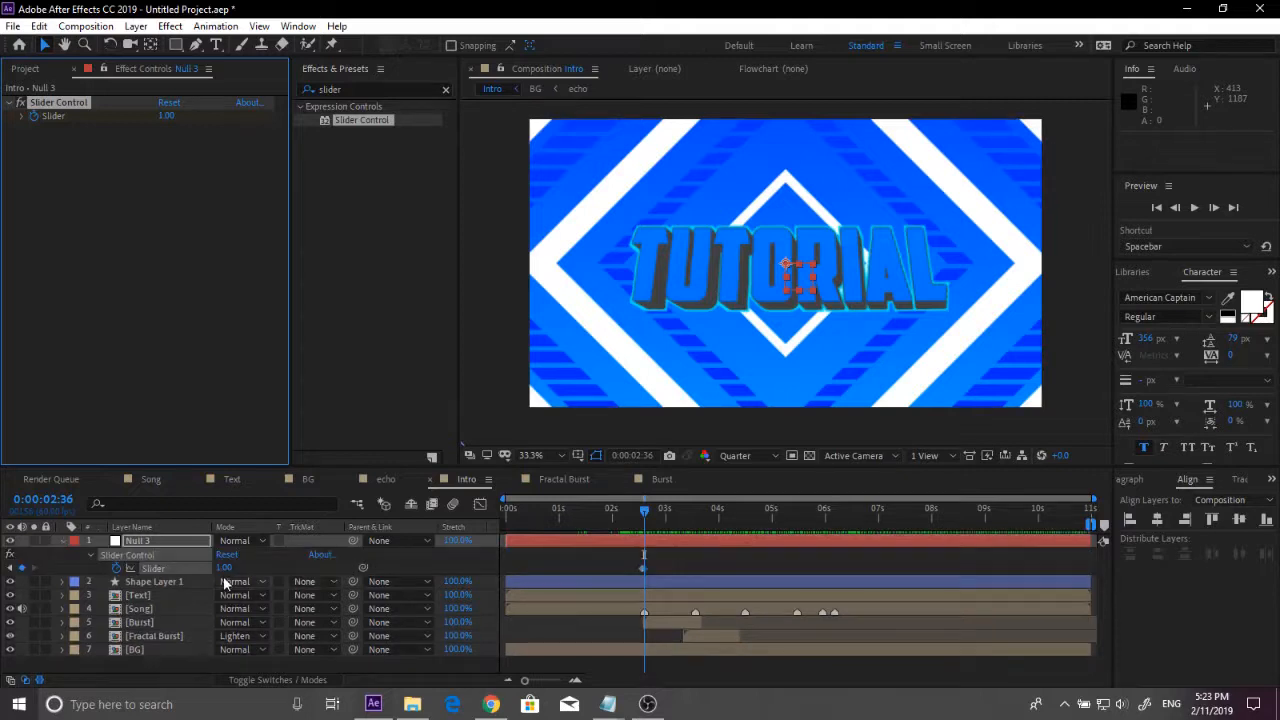
{"action": "left_click", "coordinate": [644, 568]}
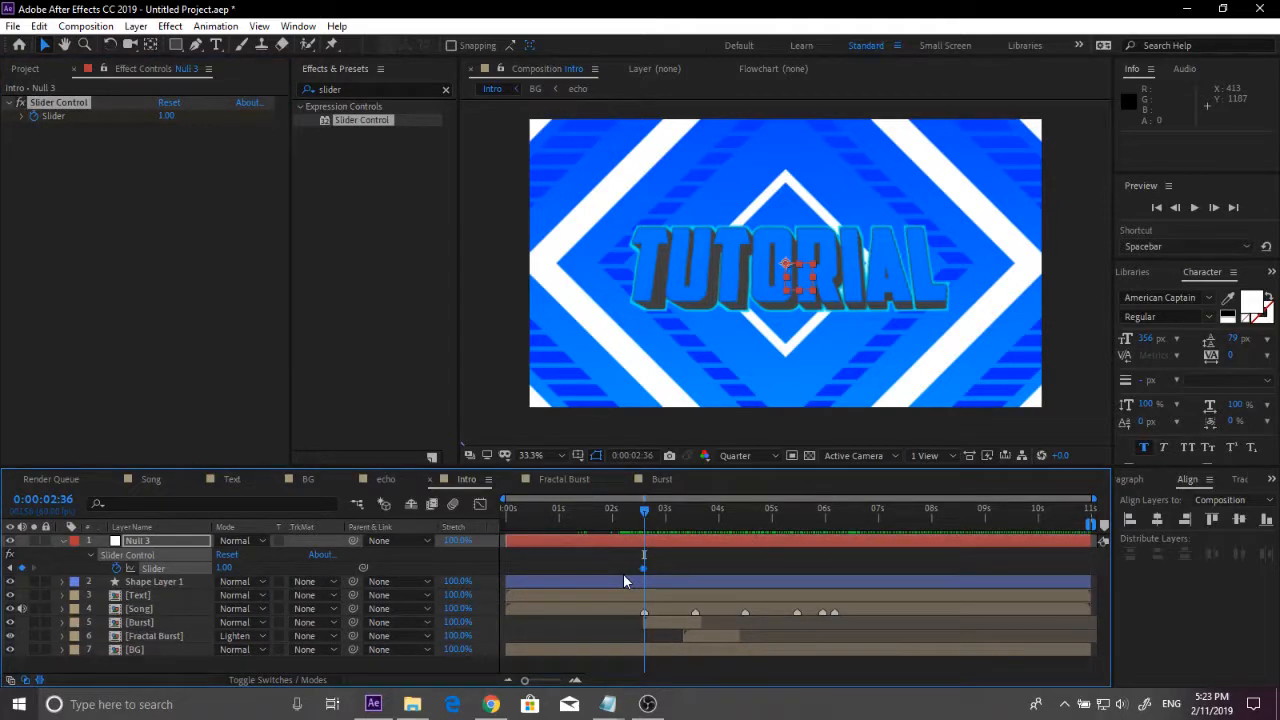
{"action": "key", "text": "ctrl+c"}
{"action": "key", "text": "k"}
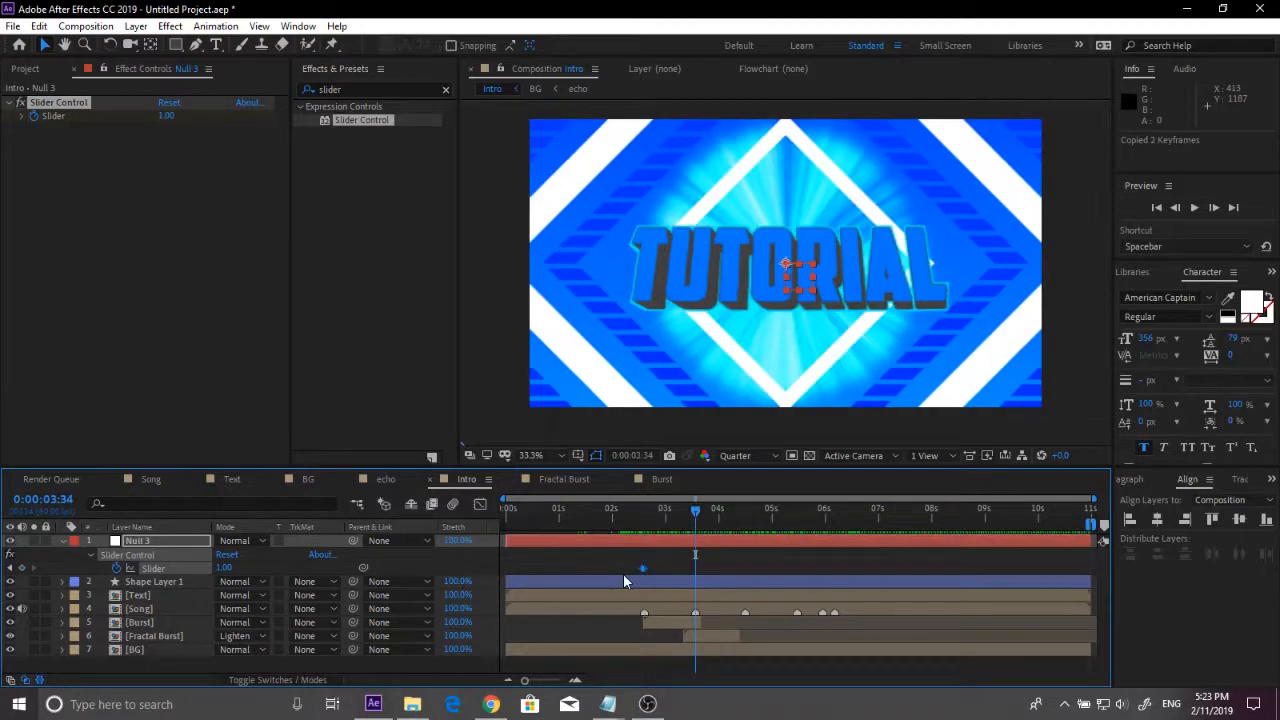
{"action": "key", "text": "ctrl+v"}
{"action": "key", "text": "k"}
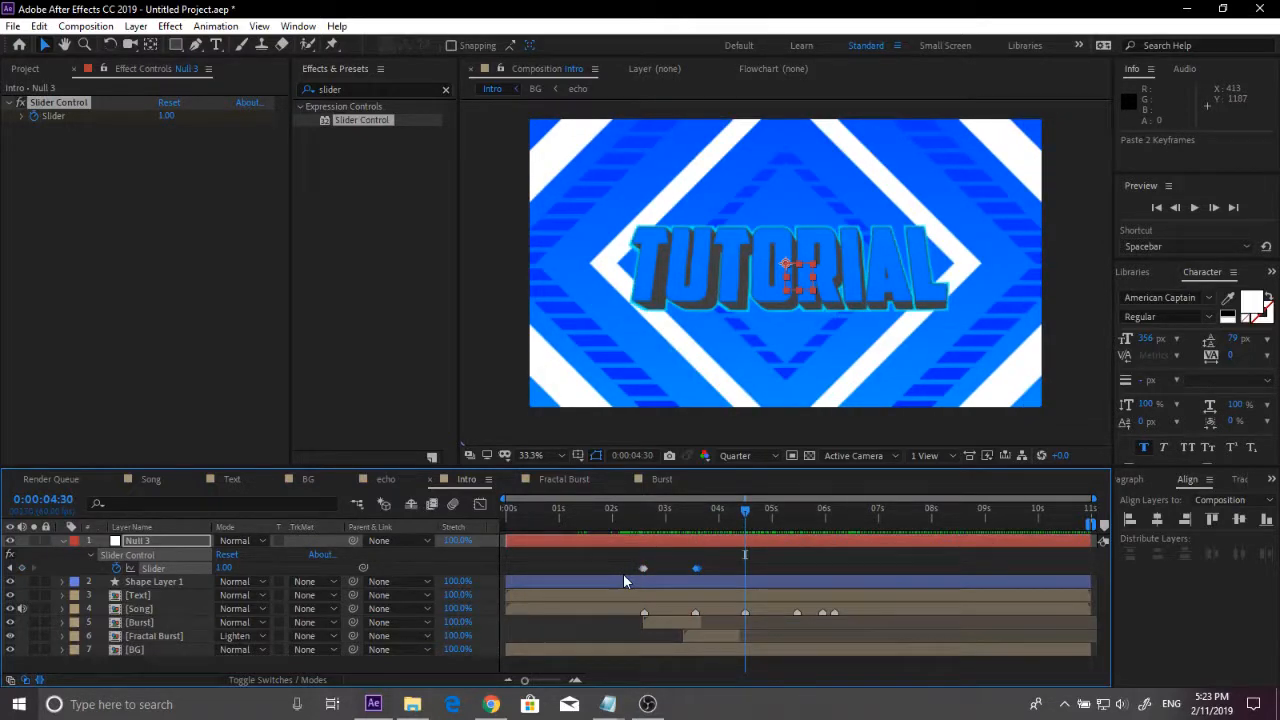
{"action": "key", "text": "ctrl+v"}
{"action": "key", "text": "k"}
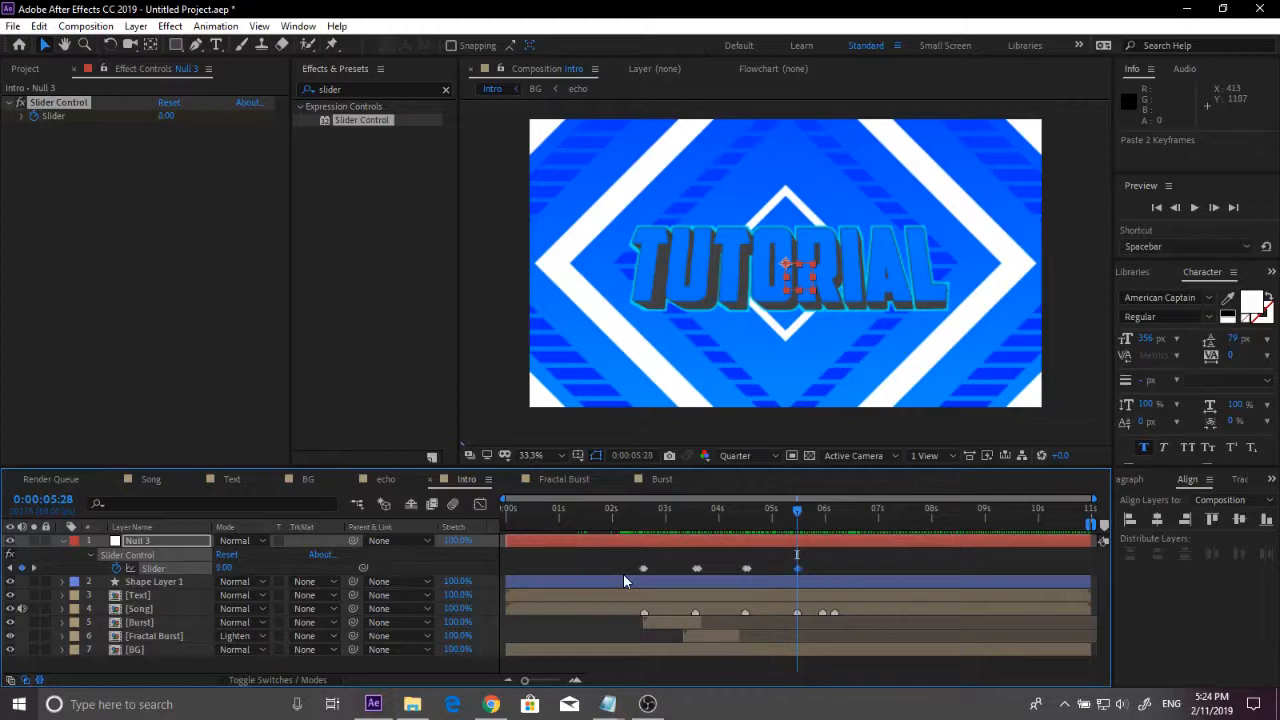
{"action": "key", "text": "ctrl+v"}
{"action": "key", "text": "k"}
{"action": "key", "text": "k"}
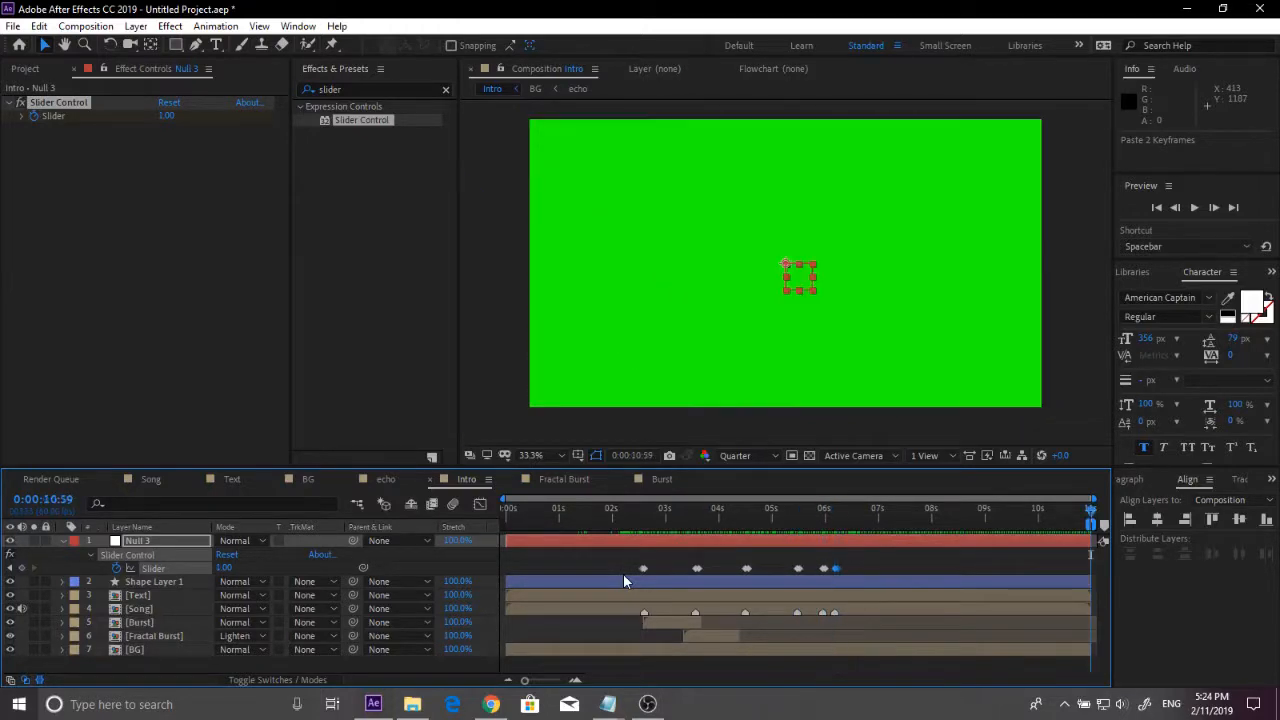
Step: Collapse Null 3's properties and move Shape Layer 1 above it in the layer stack
{"action": "key", "text": "space"}
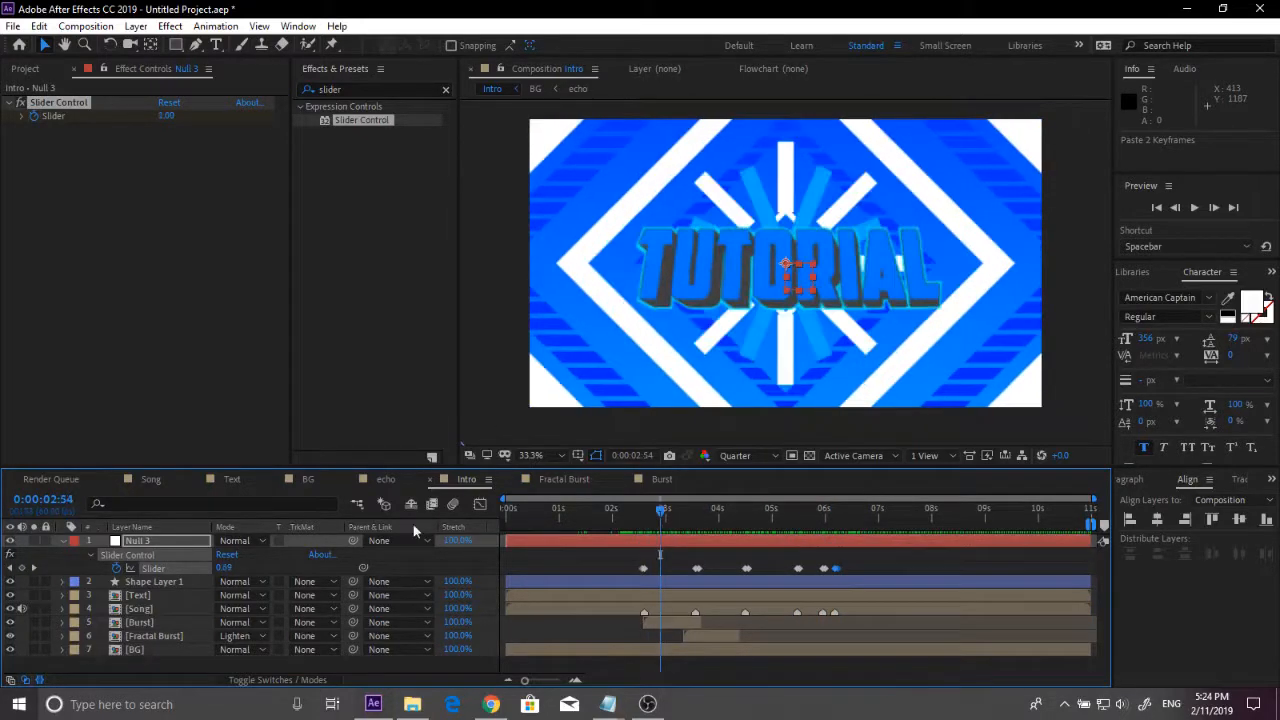
{"action": "left_click", "coordinate": [63, 541]}
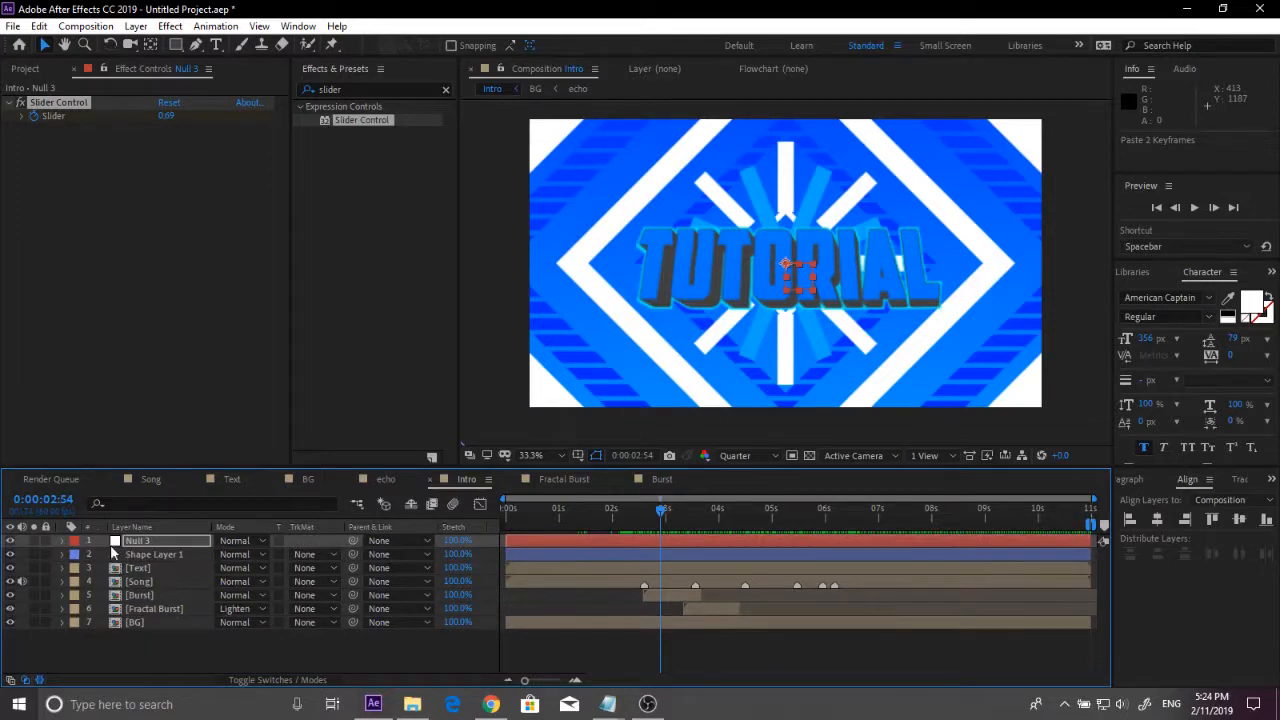
{"action": "left_click_drag", "start_coordinate": [112, 553], "coordinate": [158, 540]}
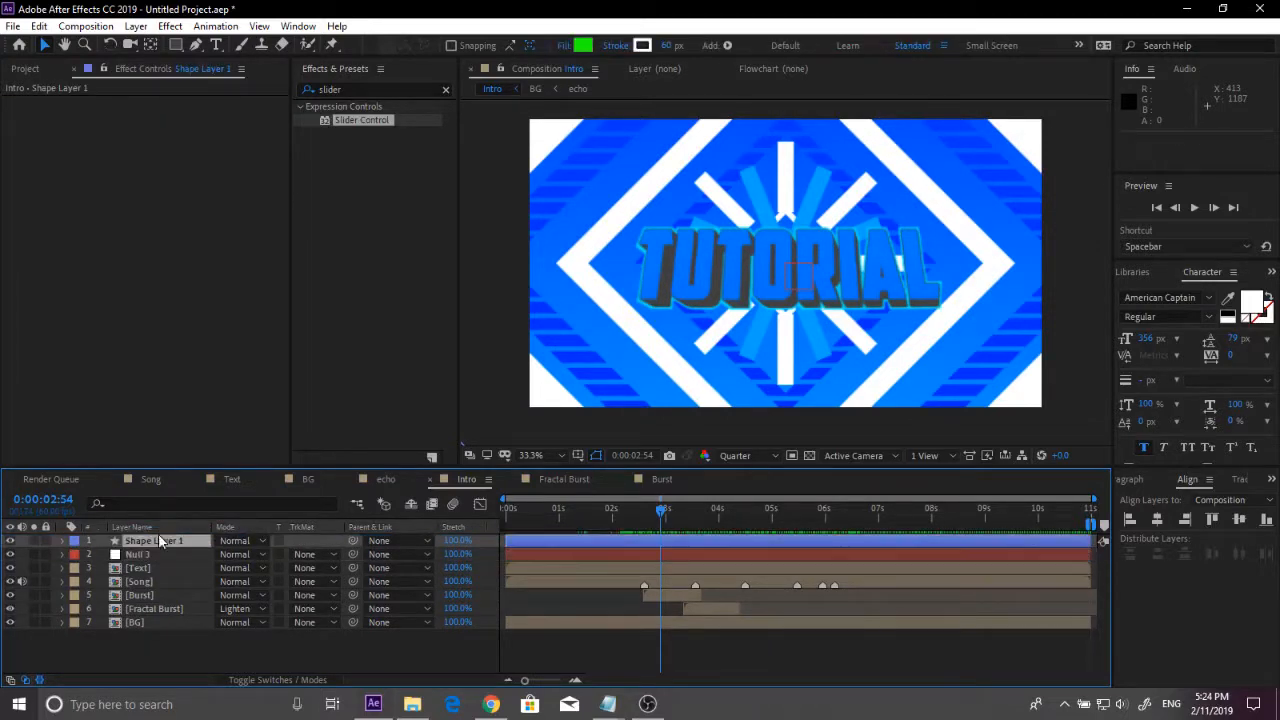
Step: Add an adjustment layer to the Intro composition and place Shape Layer 1 above it in the layer stack
{"action": "right_click", "coordinate": [150, 654]}
{"action": "mouse_move", "coordinate": [232, 481]}
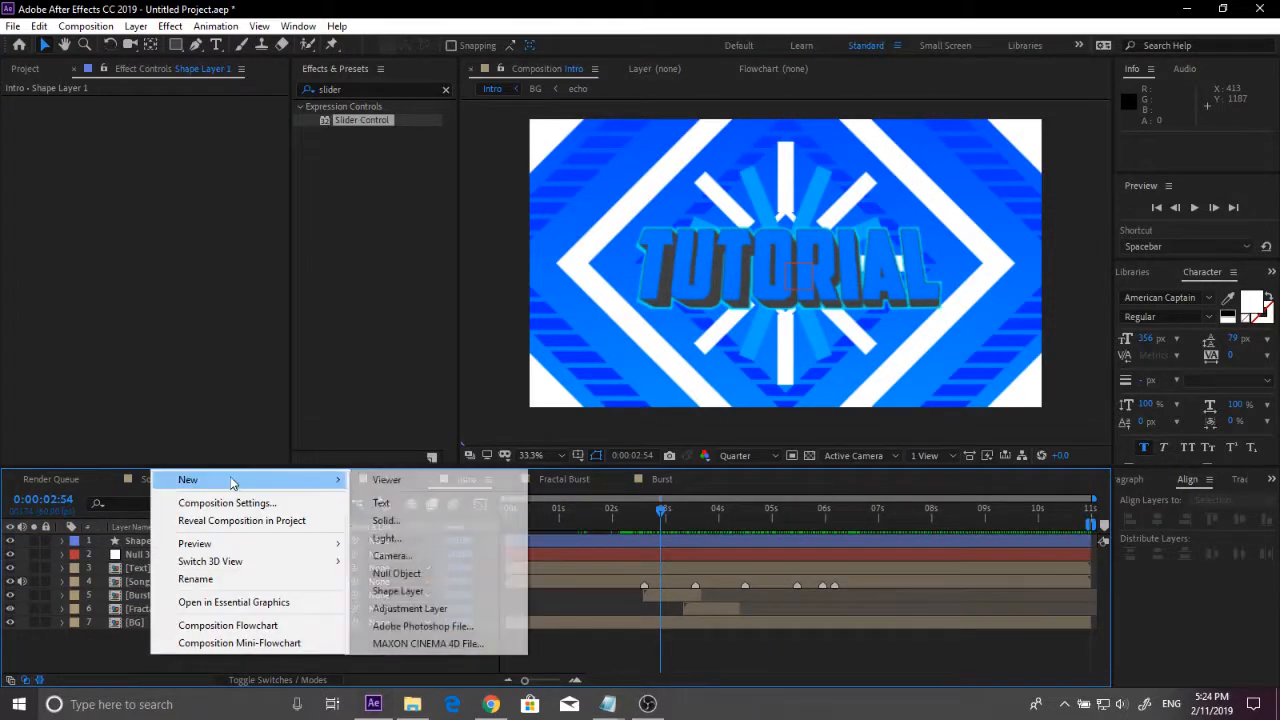
{"action": "left_click", "coordinate": [418, 608]}
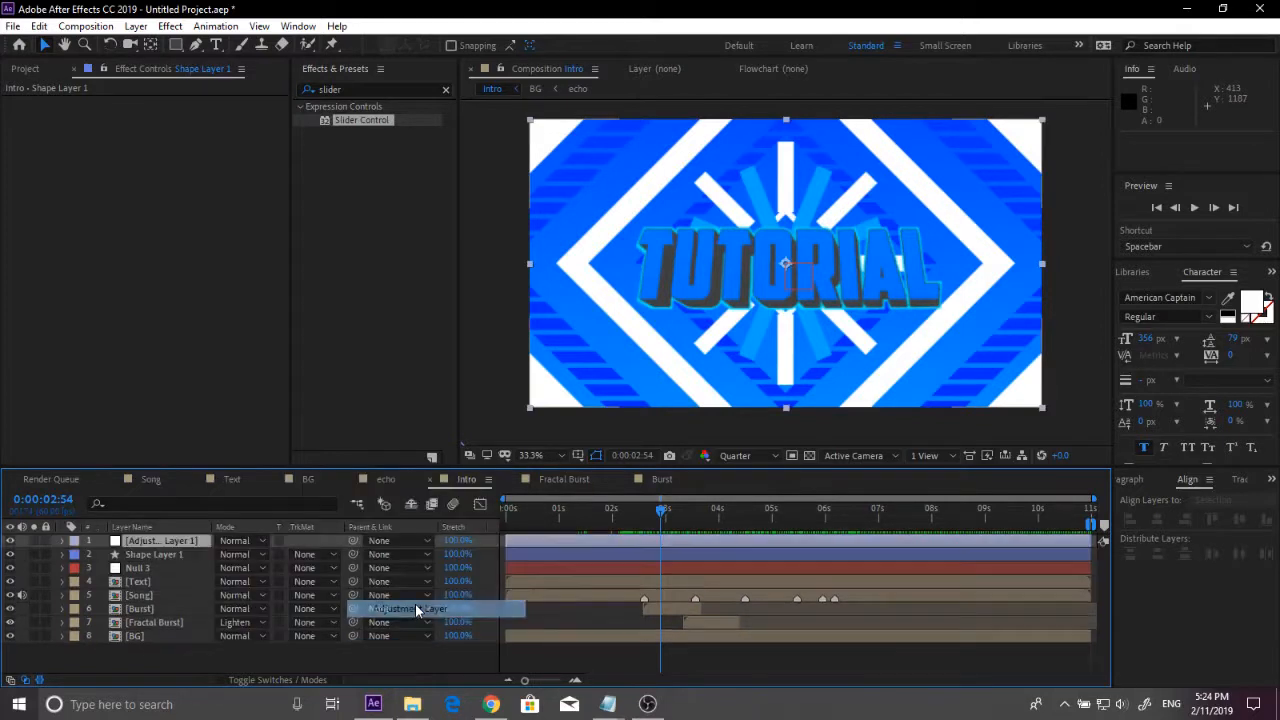
{"action": "left_click", "coordinate": [193, 553]}
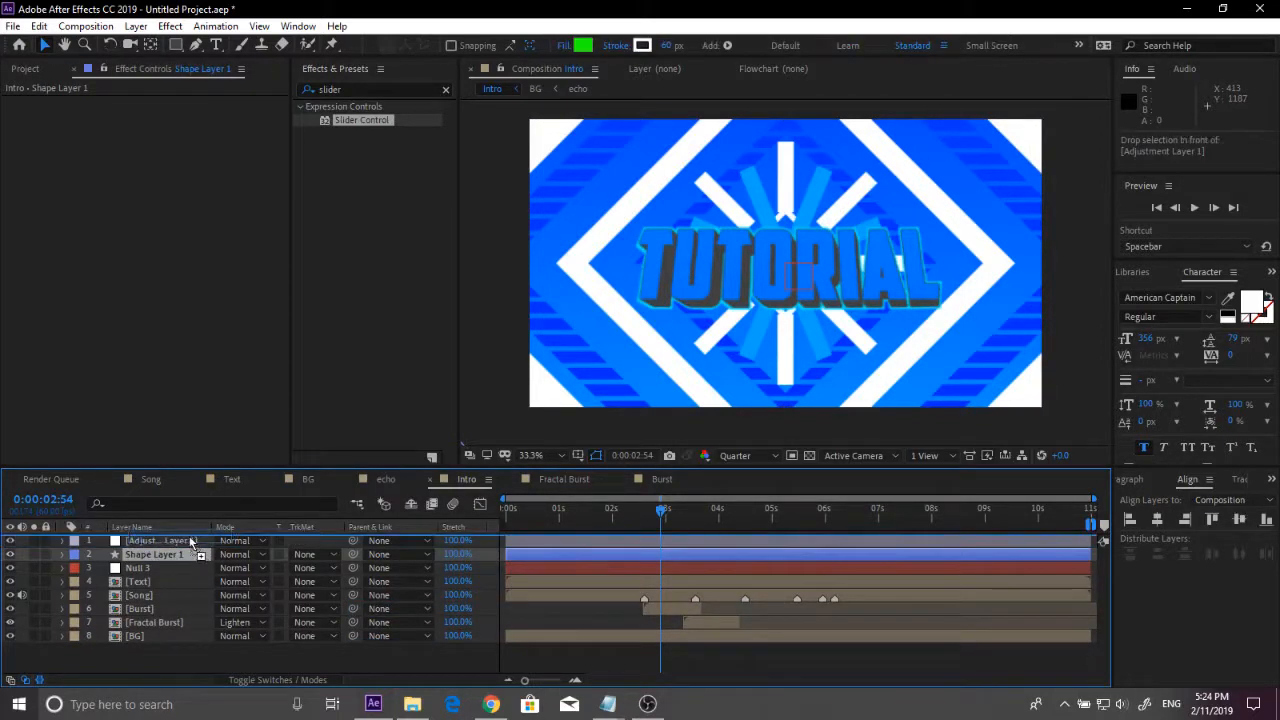
{"action": "left_click_drag", "start_coordinate": [188, 543], "coordinate": [186, 540]}
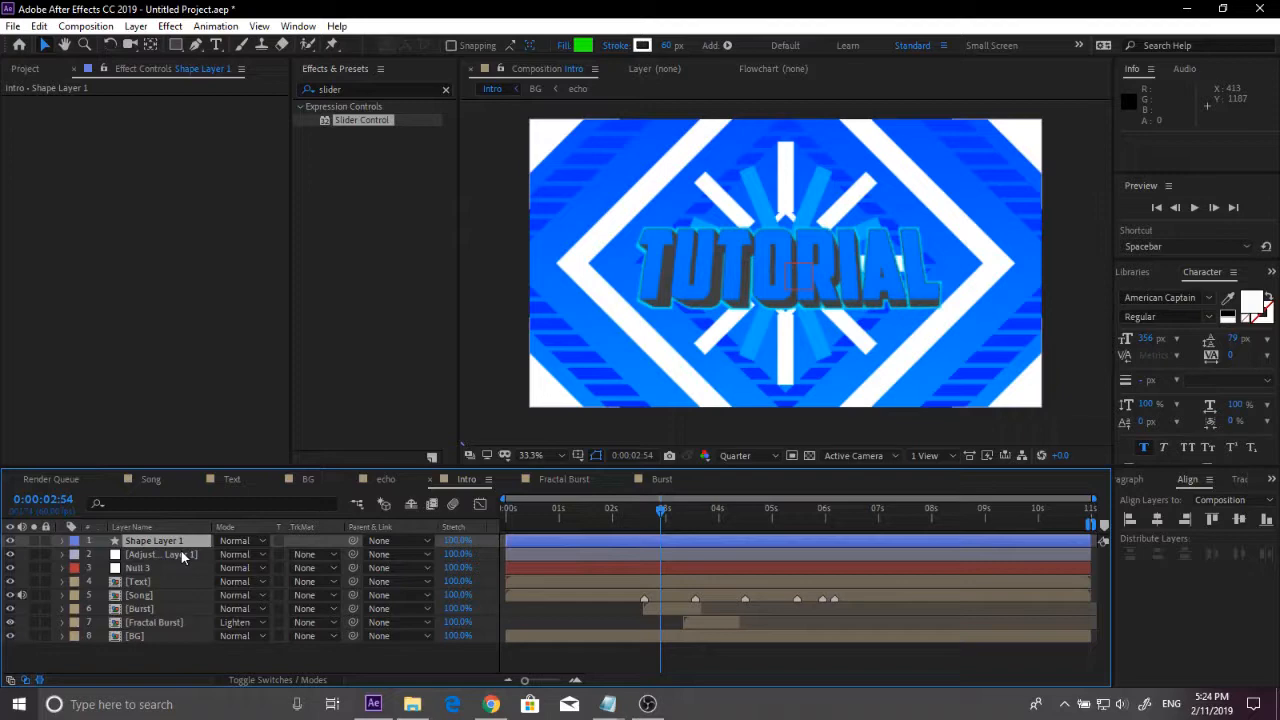
Step: Search the effects for "trans" and apply the Transform effect to Adjustment Layer 1
{"action": "left_click", "coordinate": [175, 553]}
{"action": "key", "text": "ctrl+5"}
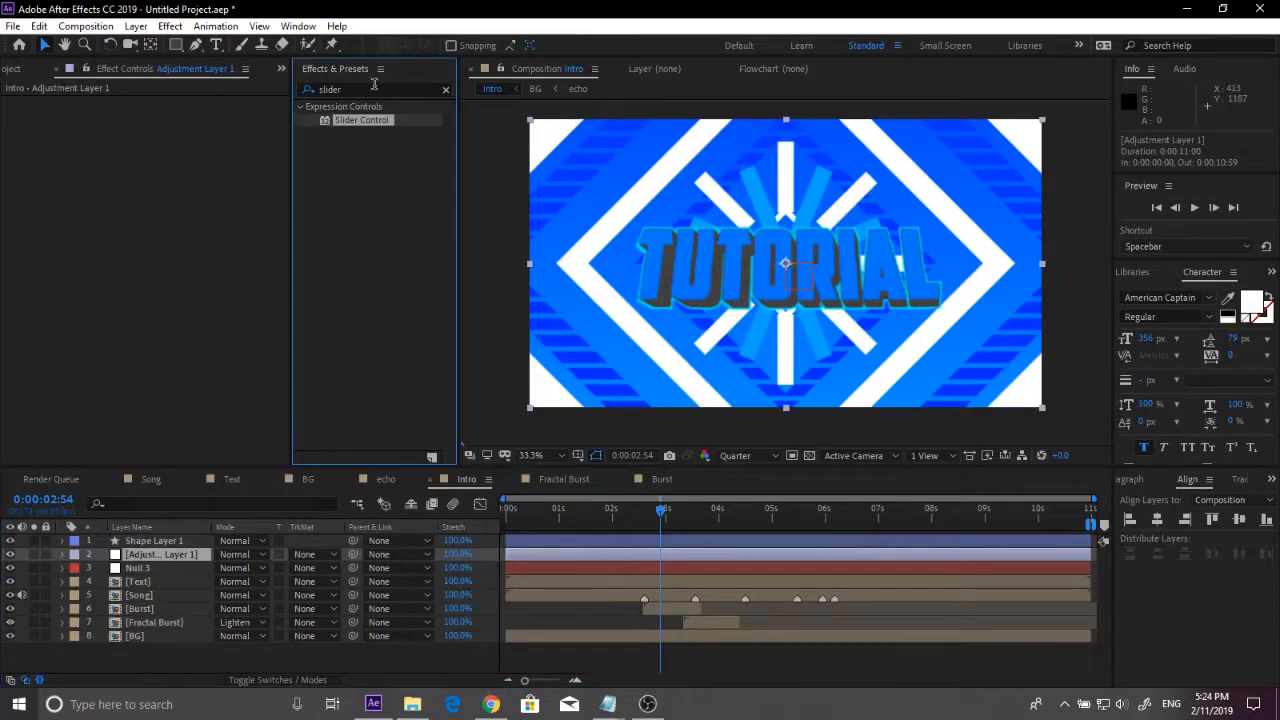
{"action": "type", "text": "trans"}
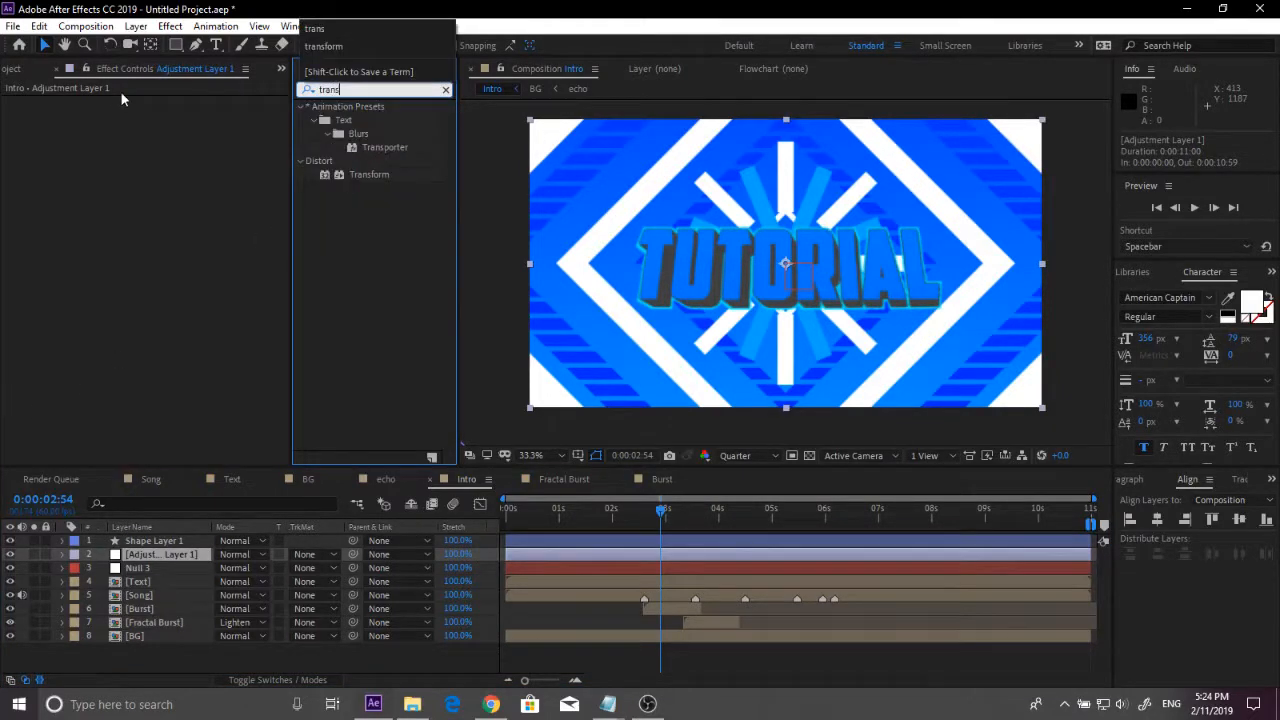
{"action": "double_click", "coordinate": [384, 177]}
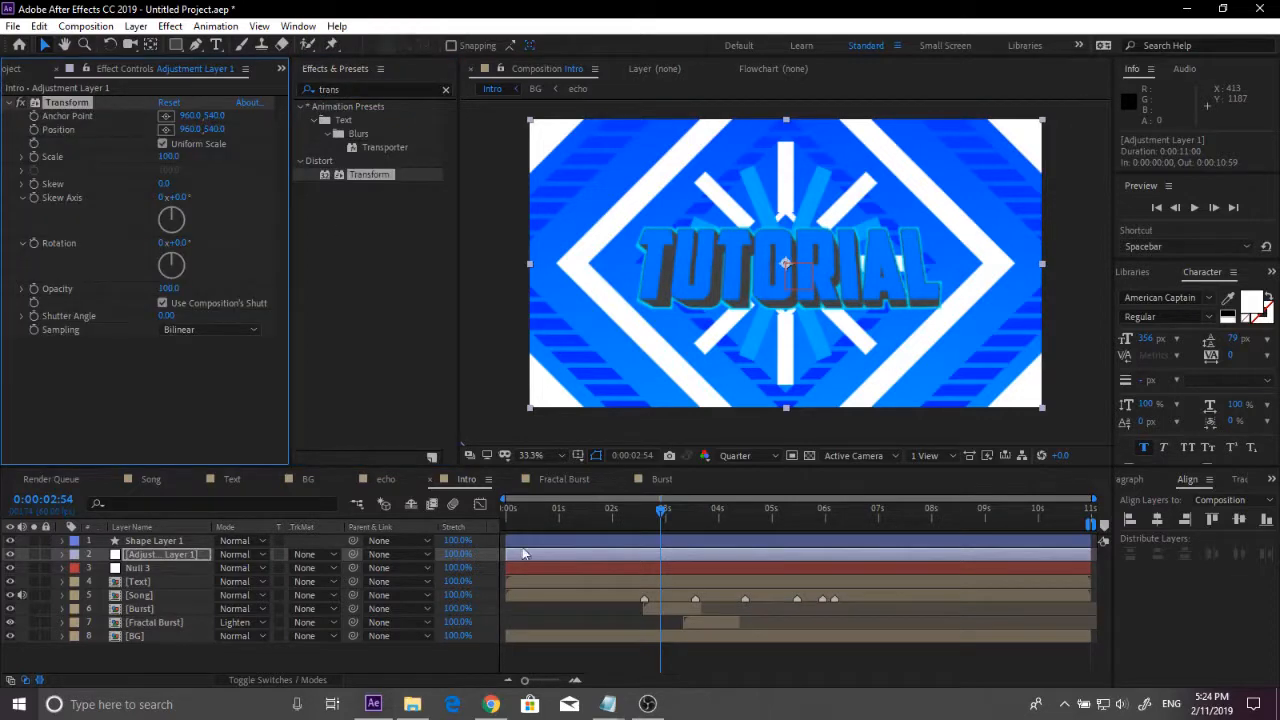
Step: Copy wiggle(3,thisComp.layer("Null 3").effect("Slider Control")("Slider")*60) from sync by tomarang.txt and use it as the expression for the Transform effect's Position
{"action": "left_click", "coordinate": [412, 704]}
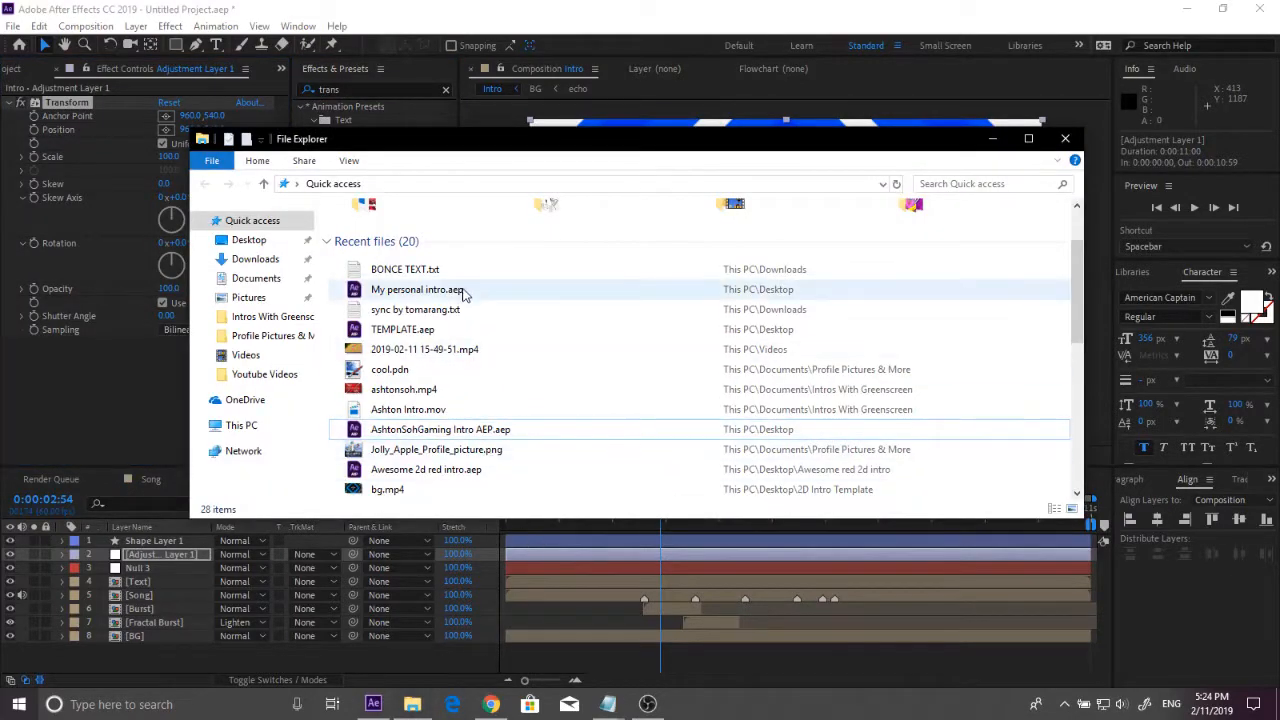
{"action": "double_click", "coordinate": [413, 317]}
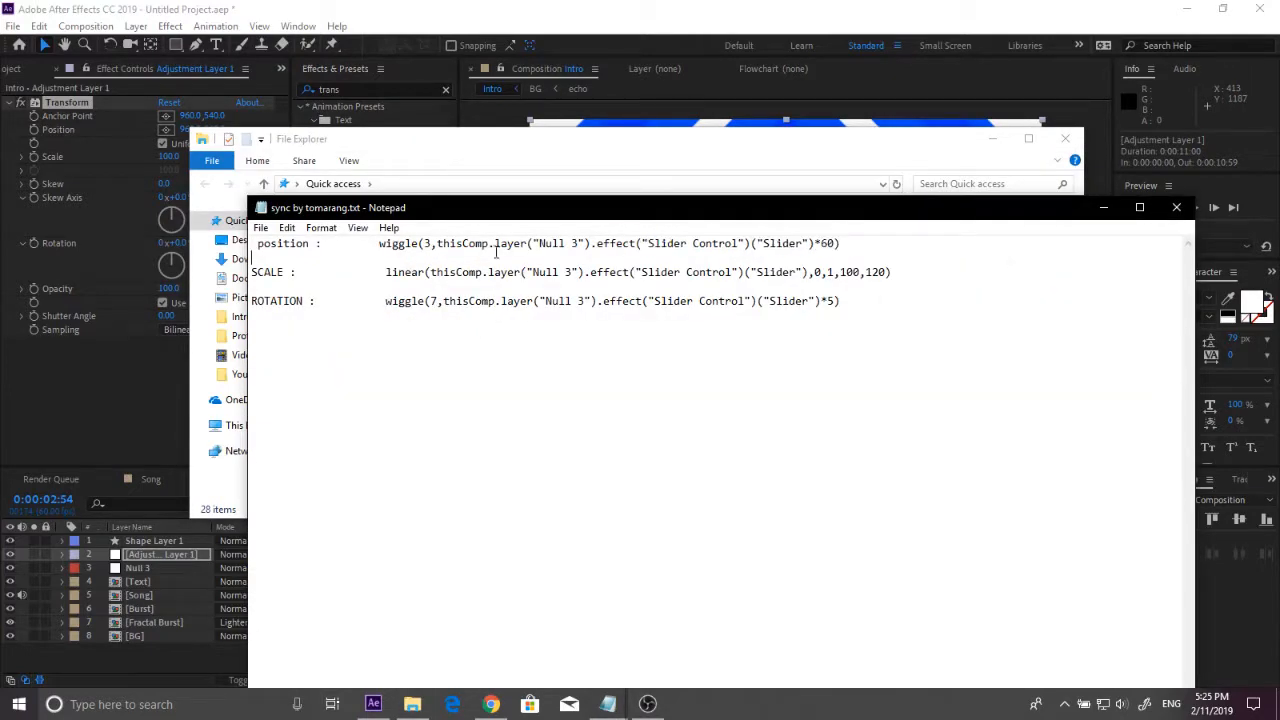
{"action": "left_click_drag", "start_coordinate": [841, 243], "coordinate": [381, 251]}
{"action": "key", "text": "ctrl+c"}
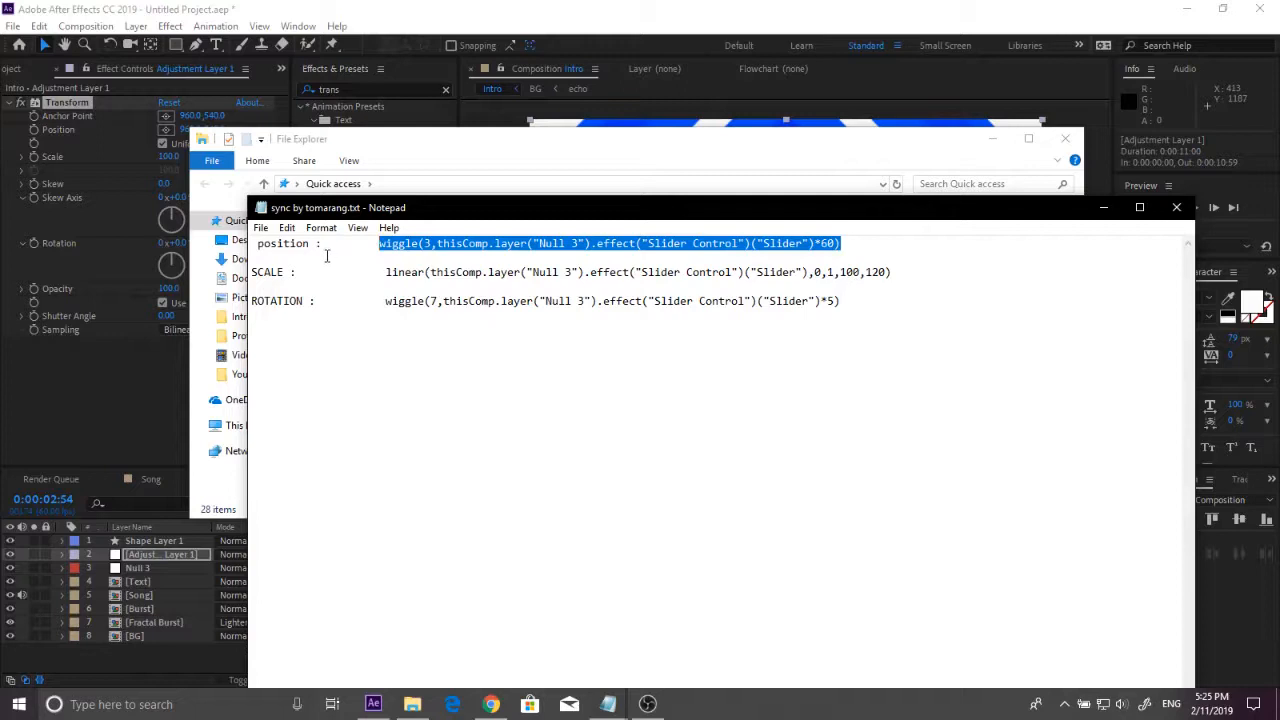
{"action": "left_click", "coordinate": [140, 402]}
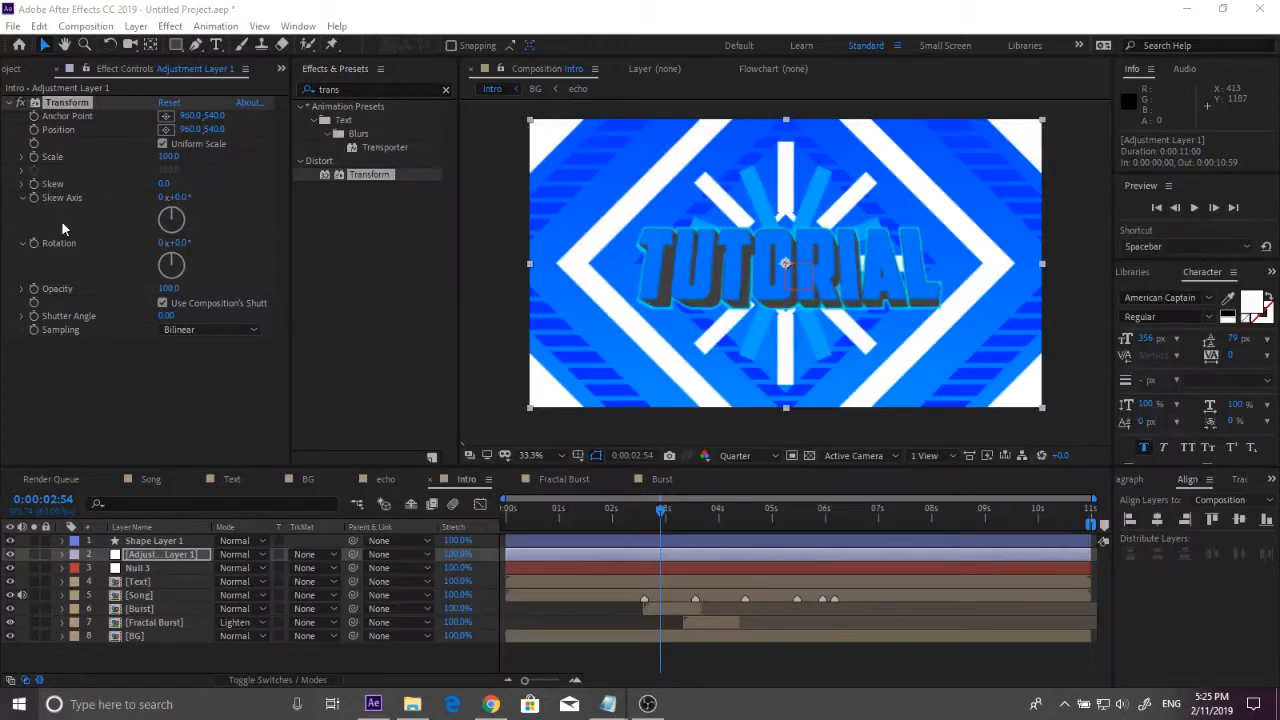
{"action": "left_click", "coordinate": [35, 131], "text": "alt"}
{"action": "key", "text": "BackSpace"}
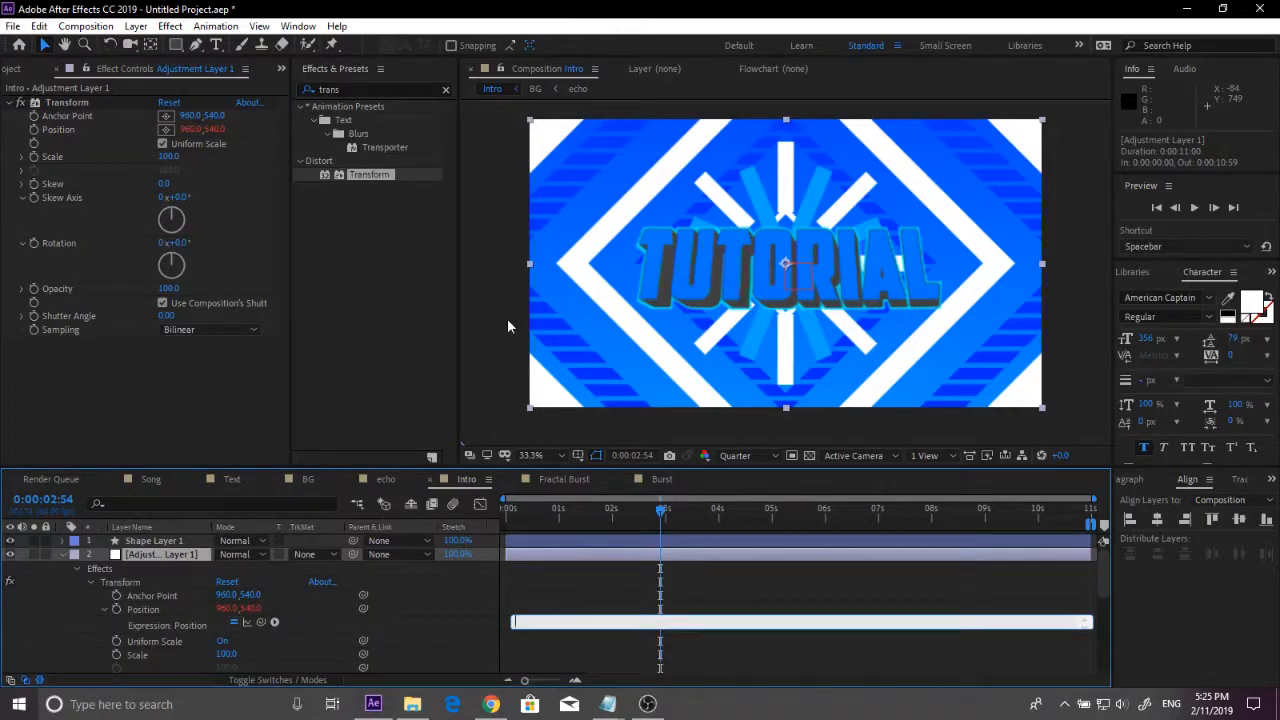
{"action": "key", "text": "ctrl+v"}
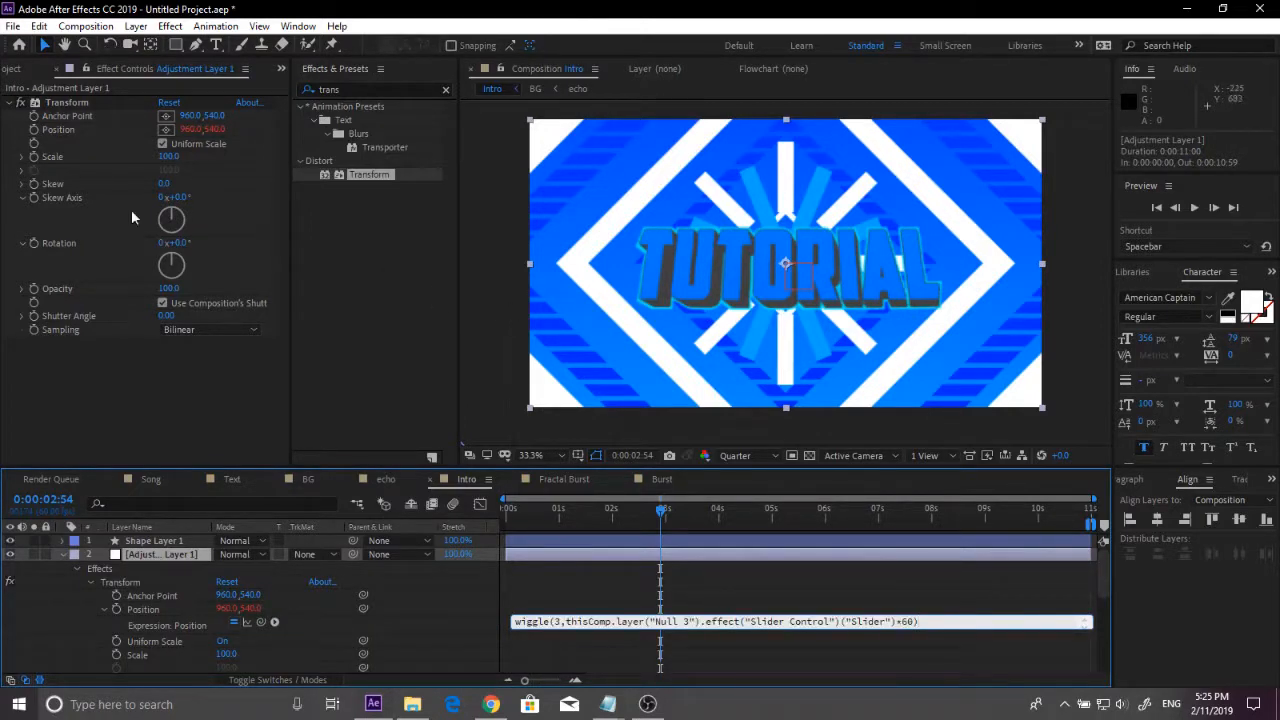
Step: Give the Transform effect's Scale the expression linear(thisComp.layer("Null 3").effect("Slider Control")("Slider"),0,1,100,120) from the text file
{"action": "left_click", "coordinate": [34, 157], "text": "alt"}
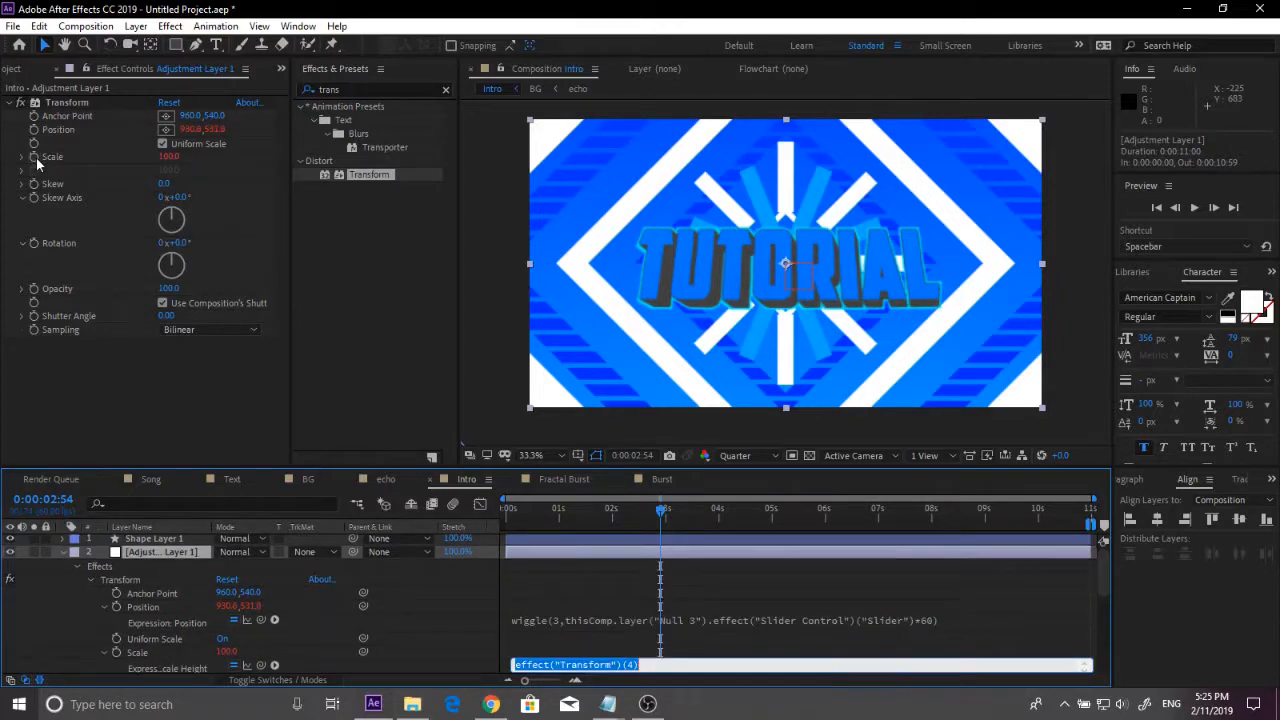
{"action": "left_click", "coordinate": [608, 704]}
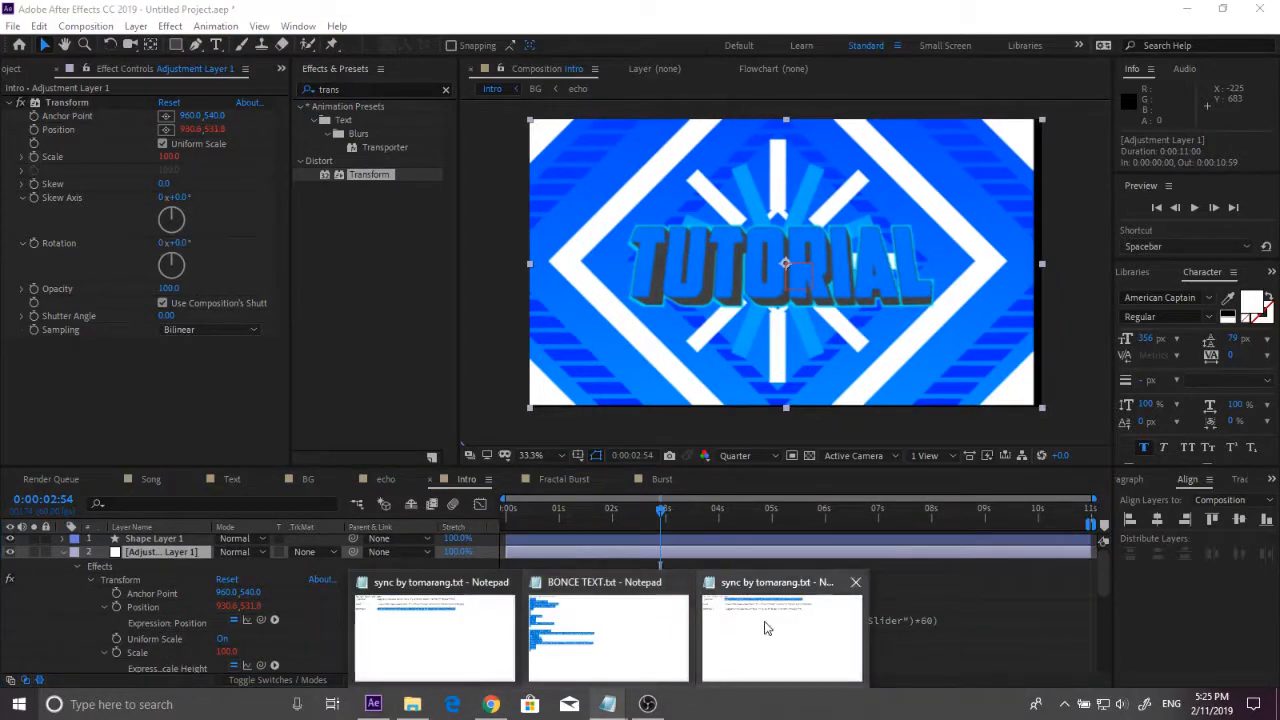
{"action": "left_click", "coordinate": [738, 642]}
{"action": "left_click", "coordinate": [939, 289]}
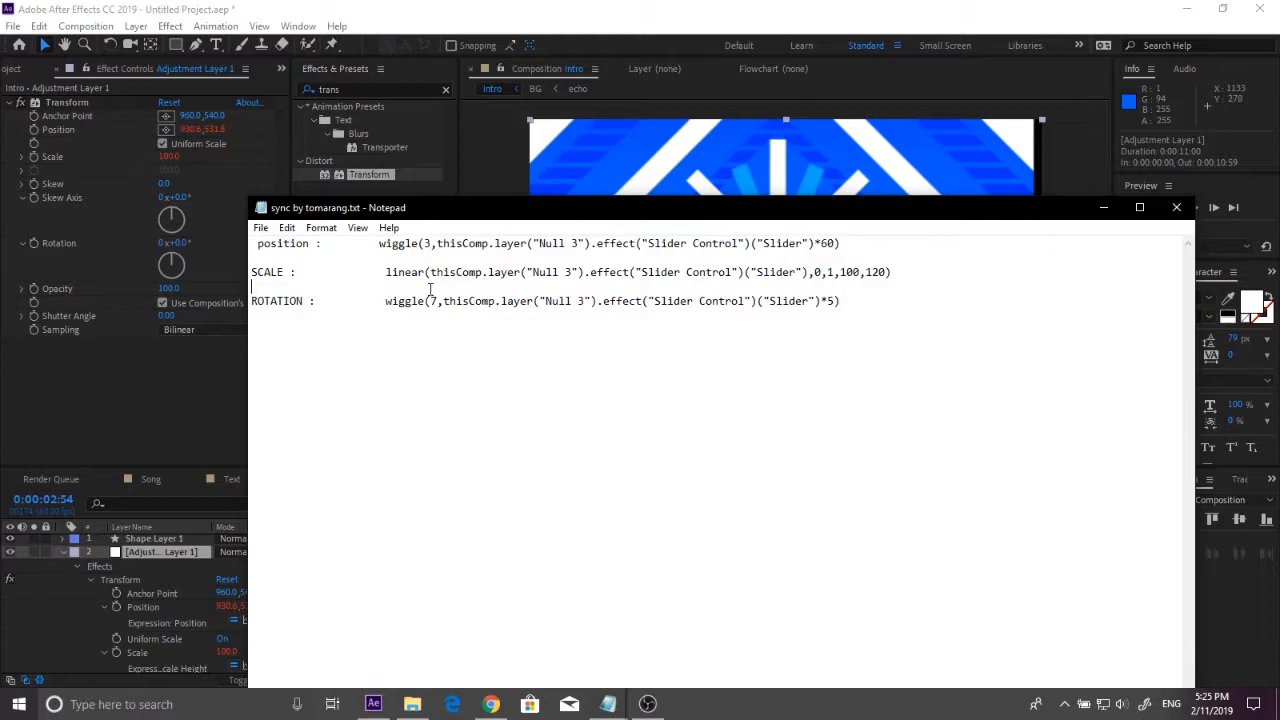
{"action": "left_click_drag", "start_coordinate": [430, 289], "coordinate": [380, 276]}
{"action": "key", "text": "ctrl+c"}
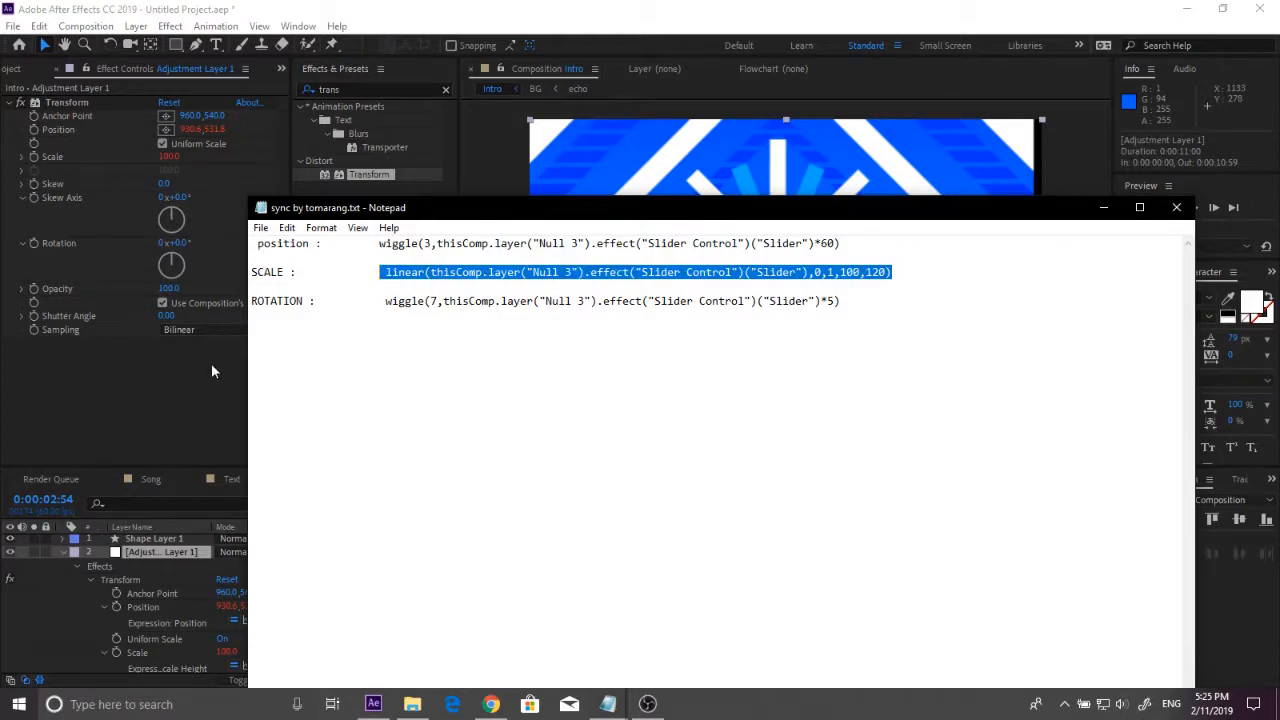
{"action": "left_click", "coordinate": [172, 644]}
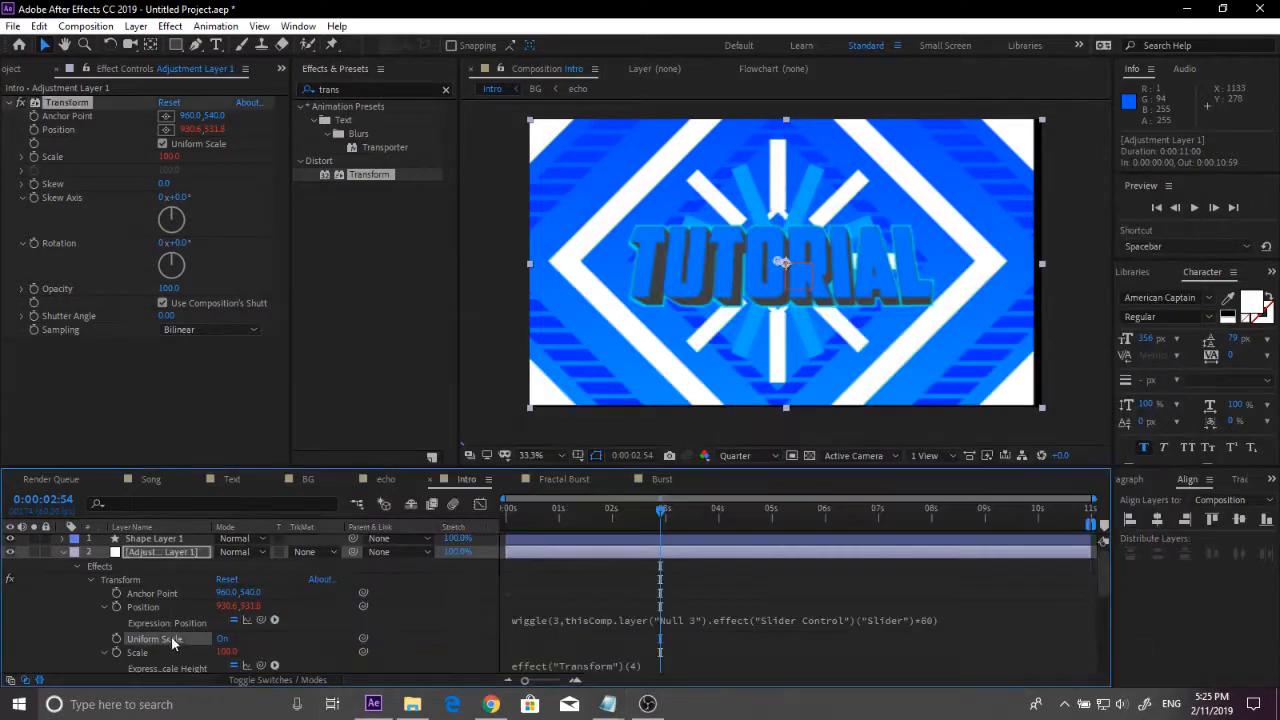
{"action": "left_click", "coordinate": [588, 664]}
{"action": "key", "text": "BackSpace"}
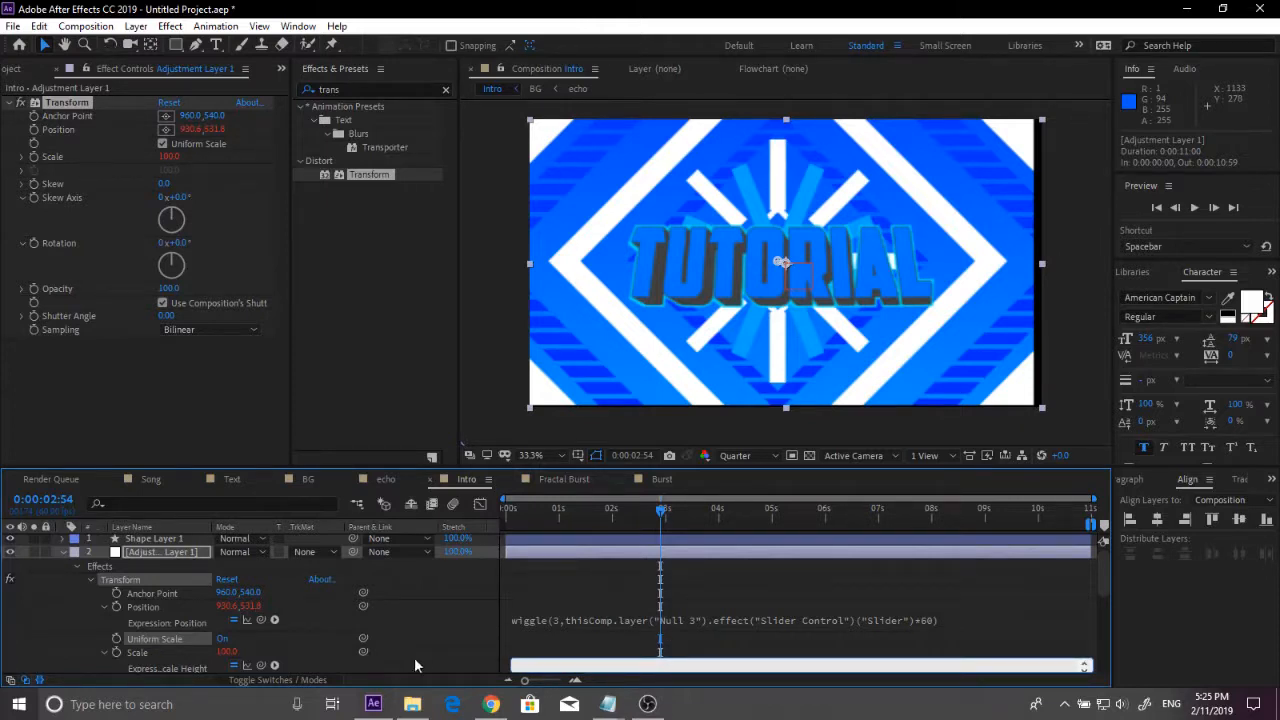
{"action": "key", "text": "ctrl+v"}
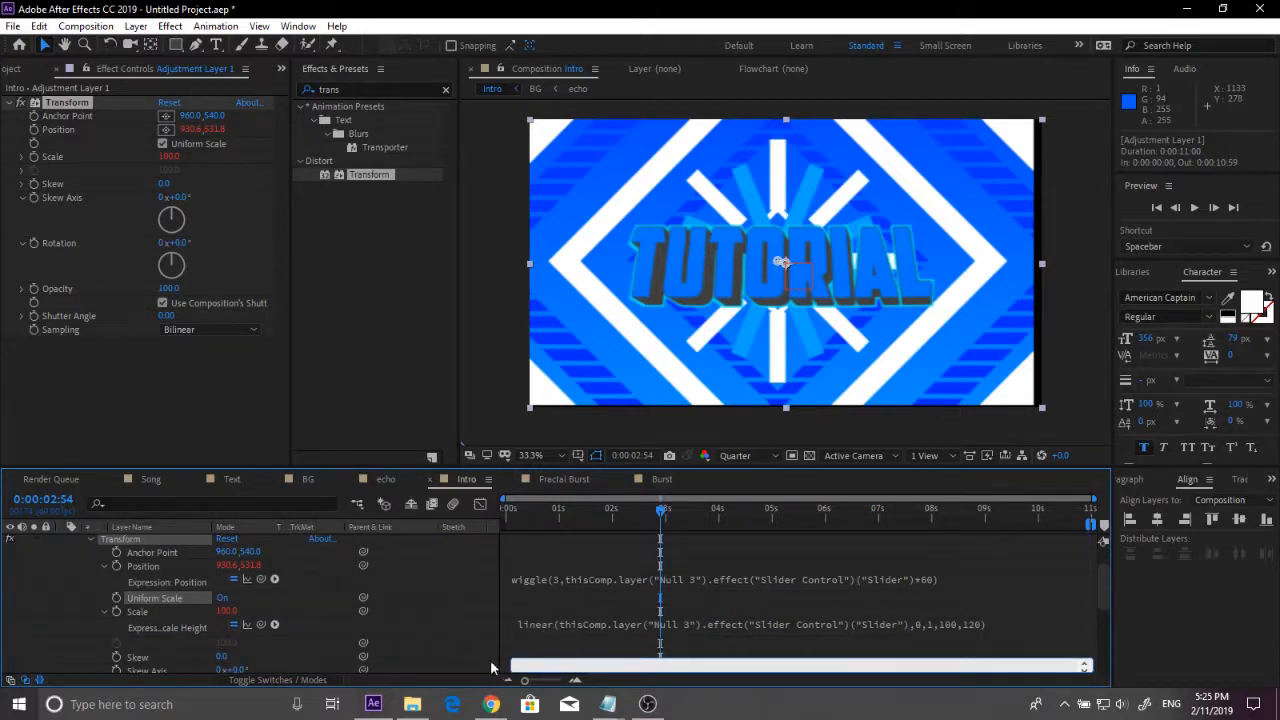
Step: Give the Transform effect's Rotation the expression wiggle(7,thisComp.layer("Null 3").effect("Slider Control")("Slider")*5) from the text file and collapse the adjustment layer
{"action": "scroll", "coordinate": [430, 645], "scroll_direction": "down", "scroll_amount": 1}
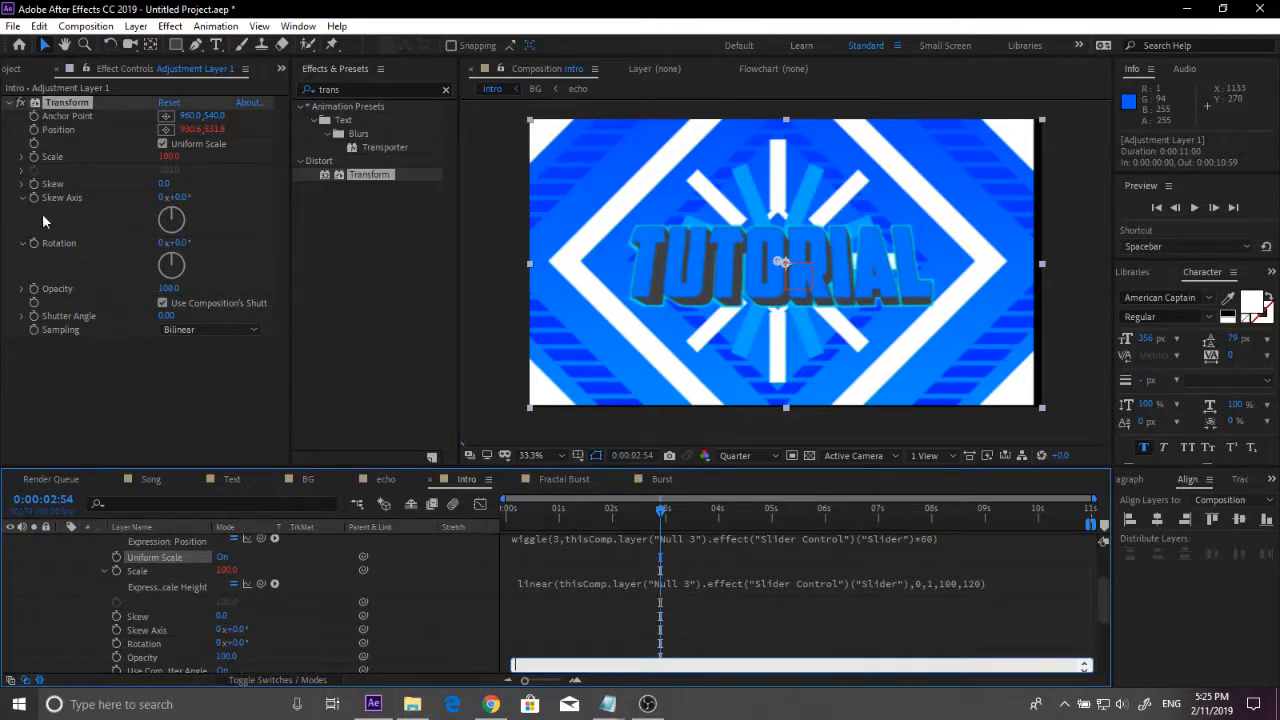
{"action": "left_click", "coordinate": [33, 243], "text": "alt"}
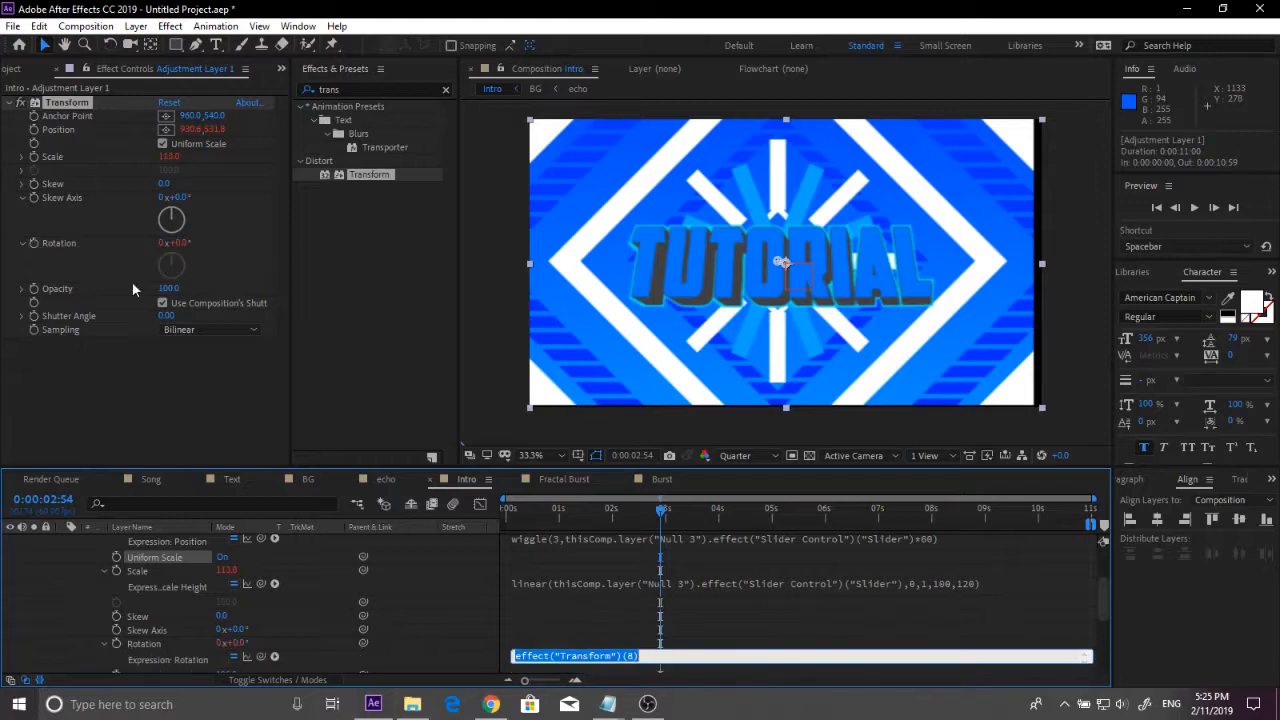
{"action": "mouse_move", "coordinate": [608, 704]}
{"action": "left_click", "coordinate": [778, 646]}
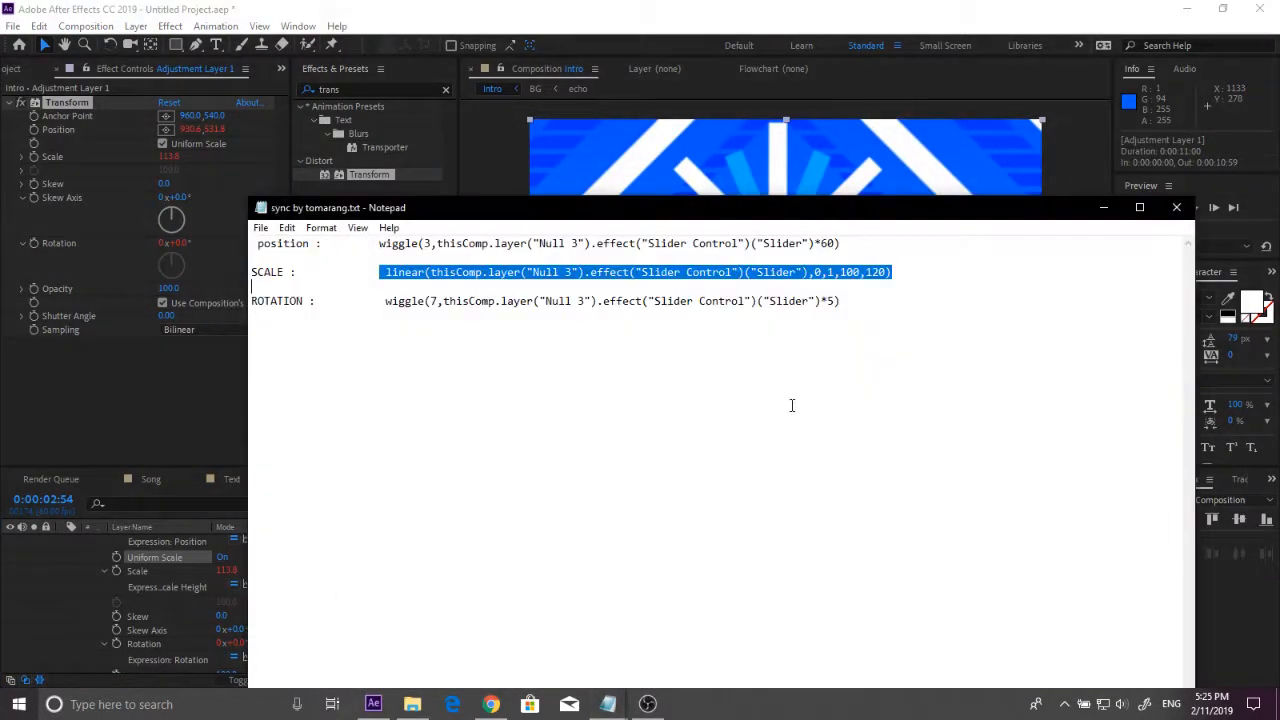
{"action": "left_click_drag", "start_coordinate": [842, 301], "coordinate": [371, 301]}
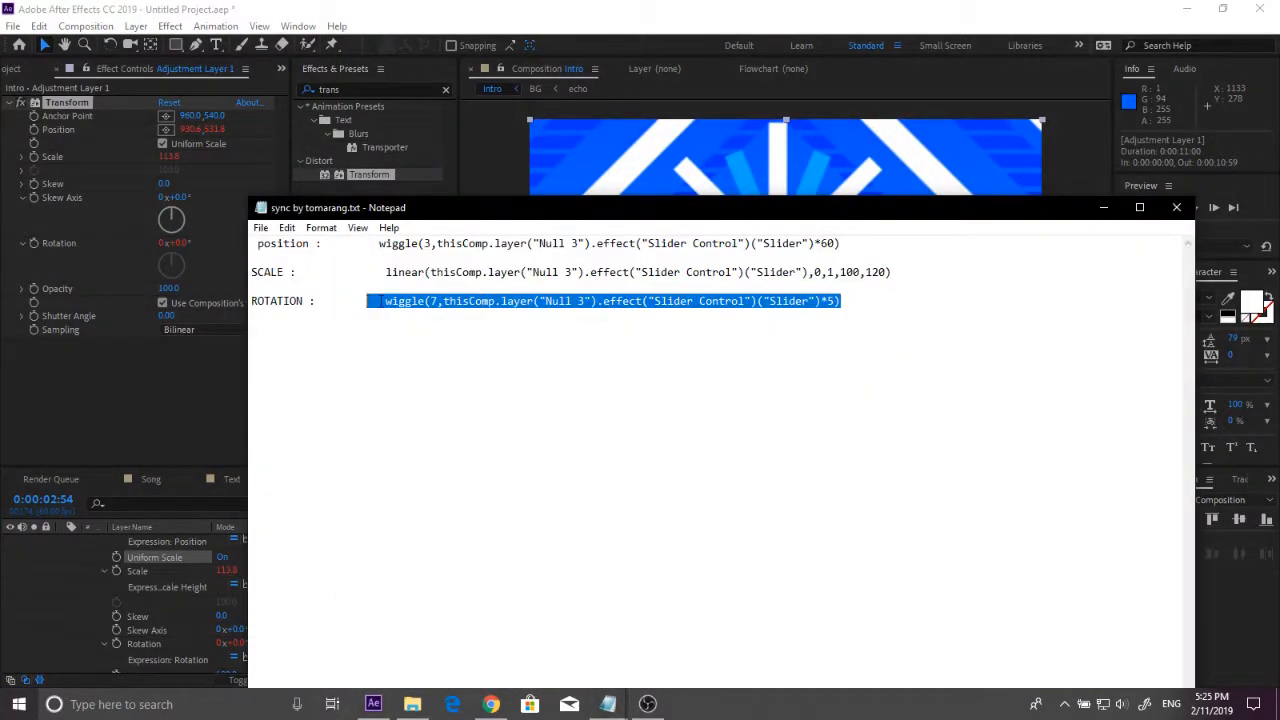
{"action": "left_click", "coordinate": [155, 656]}
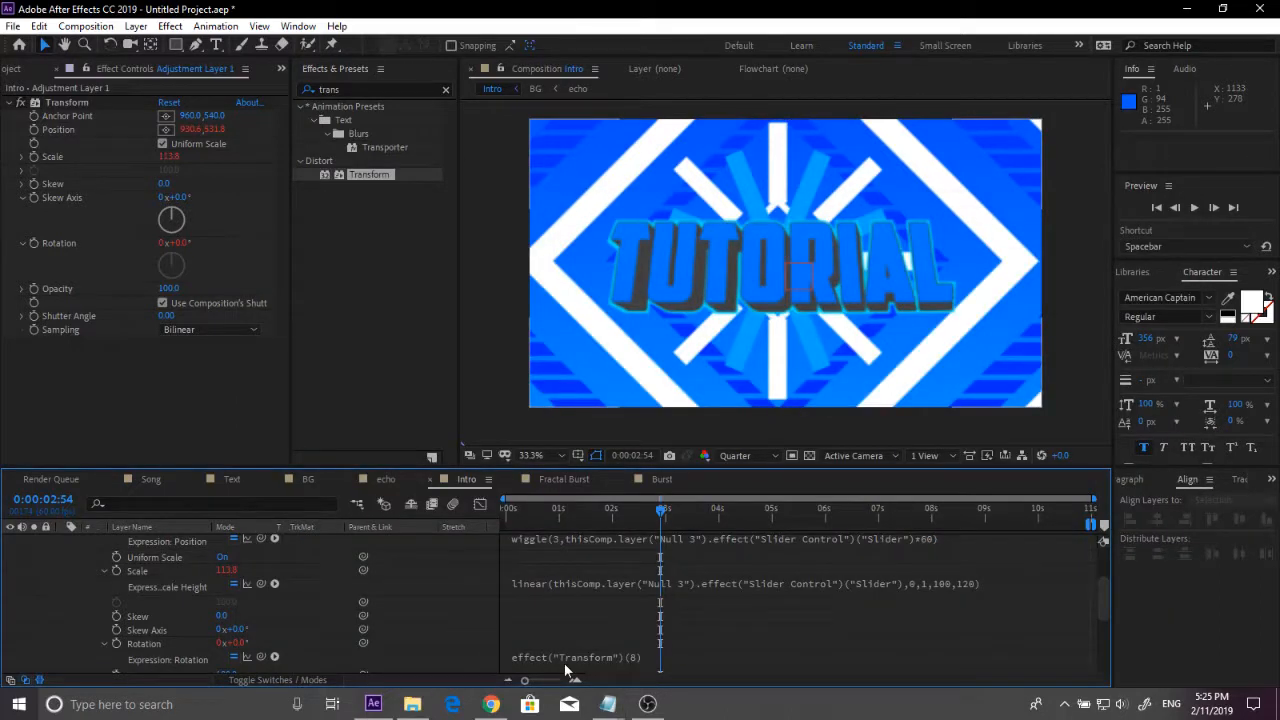
{"action": "left_click", "coordinate": [625, 655]}
{"action": "key", "text": "BackSpace"}
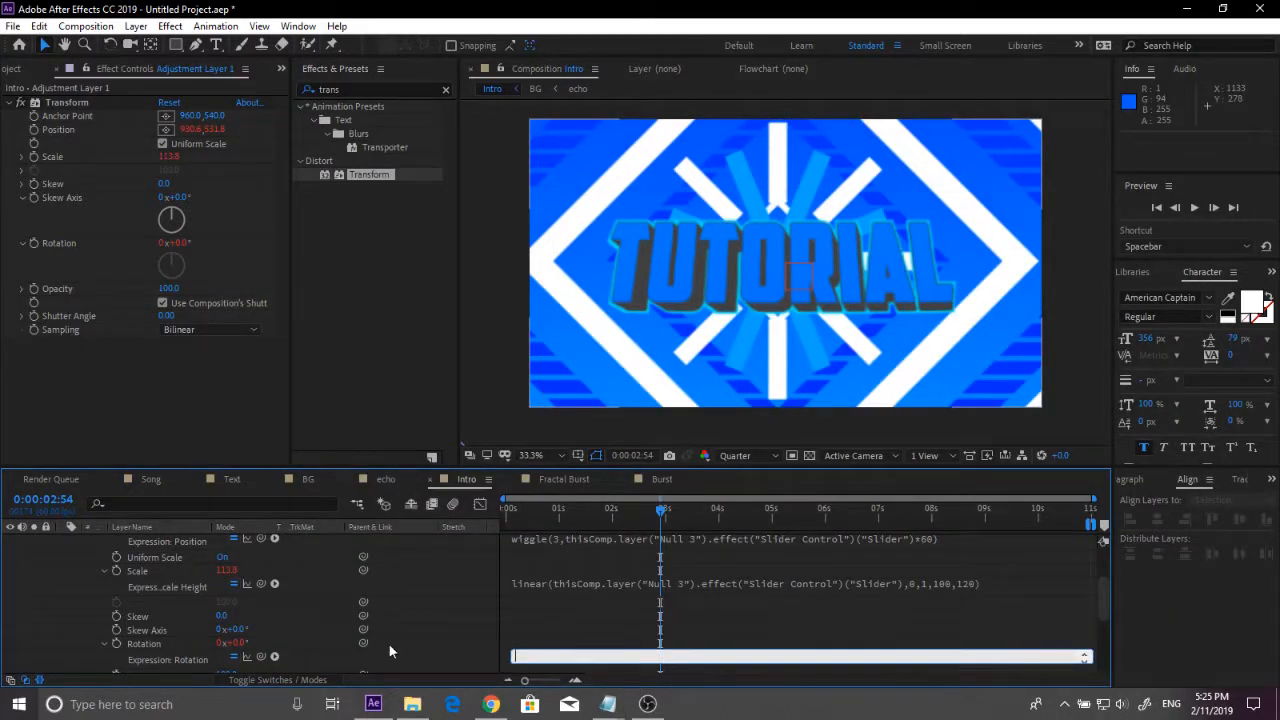
{"action": "scroll", "coordinate": [147, 592], "scroll_direction": "up", "scroll_amount": 2}
{"action": "left_click", "coordinate": [61, 554]}
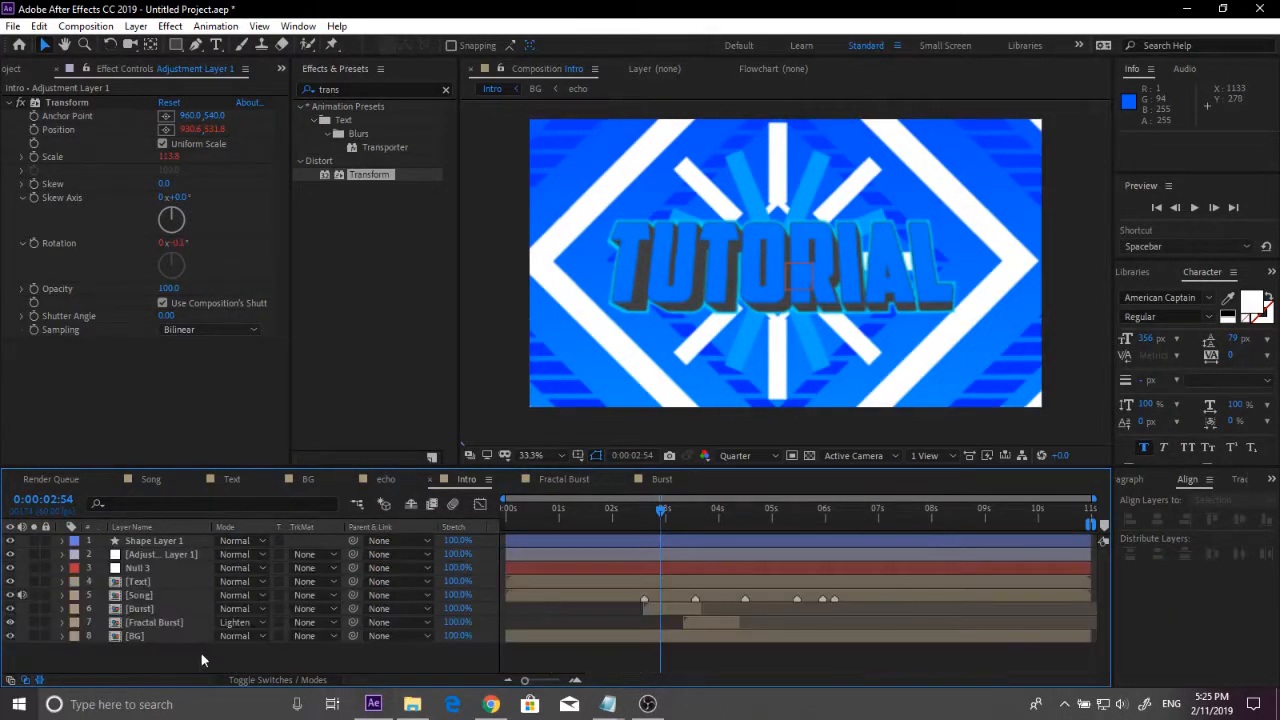
Step: Preview the beat-synced shake from 0:00:02:29 and again from 0:00:02:13
{"action": "left_click_drag", "start_coordinate": [653, 532], "coordinate": [639, 531]}
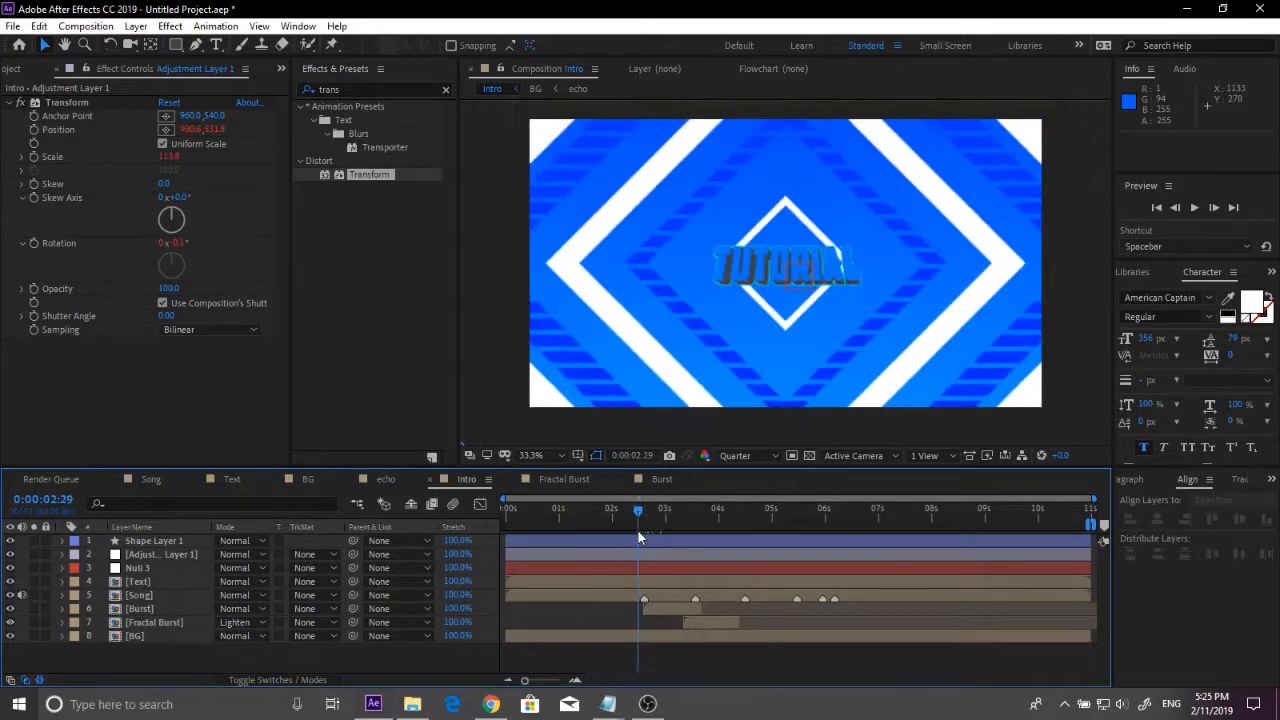
{"action": "key", "text": "space"}
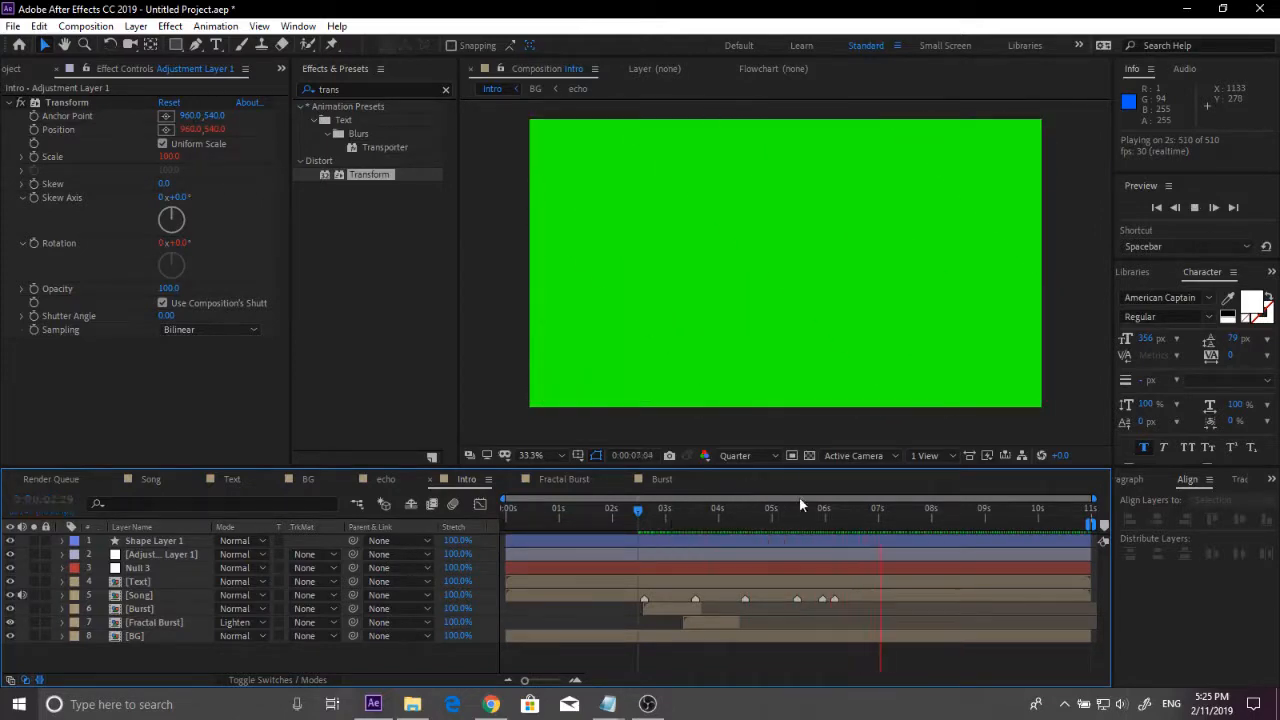
{"action": "left_click", "coordinate": [642, 520]}
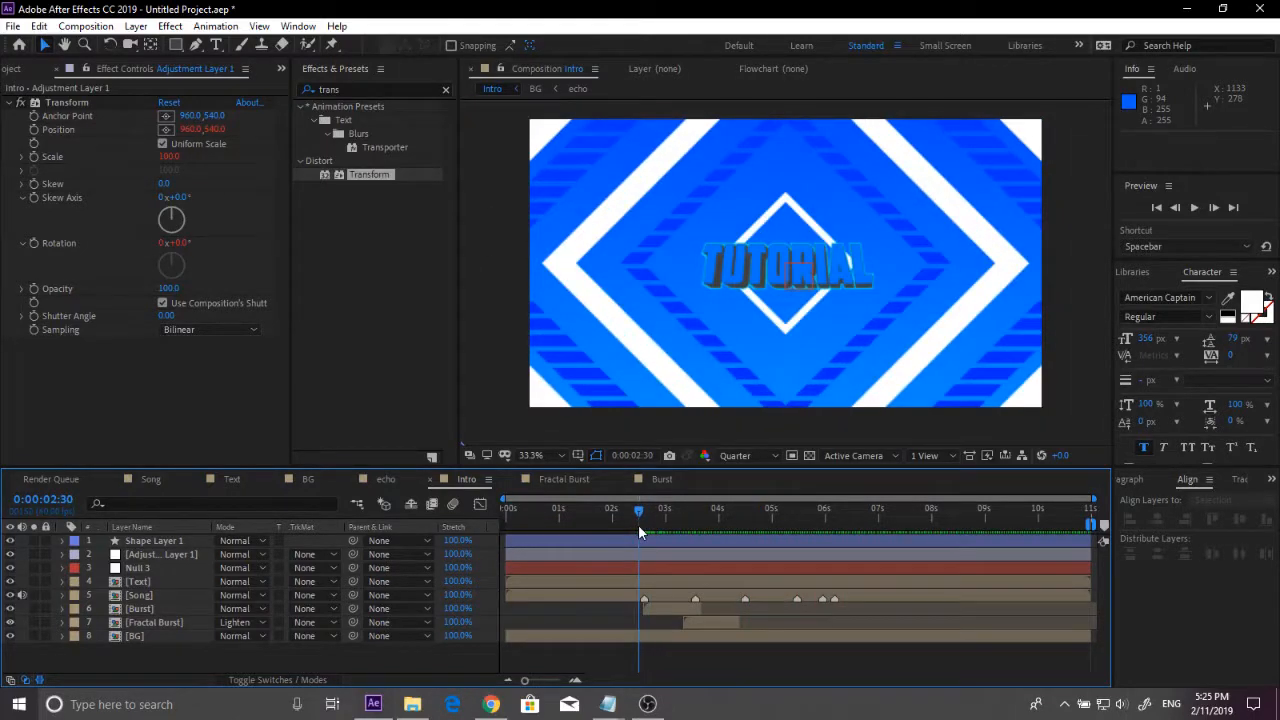
{"action": "left_click_drag", "start_coordinate": [638, 526], "coordinate": [623, 517]}
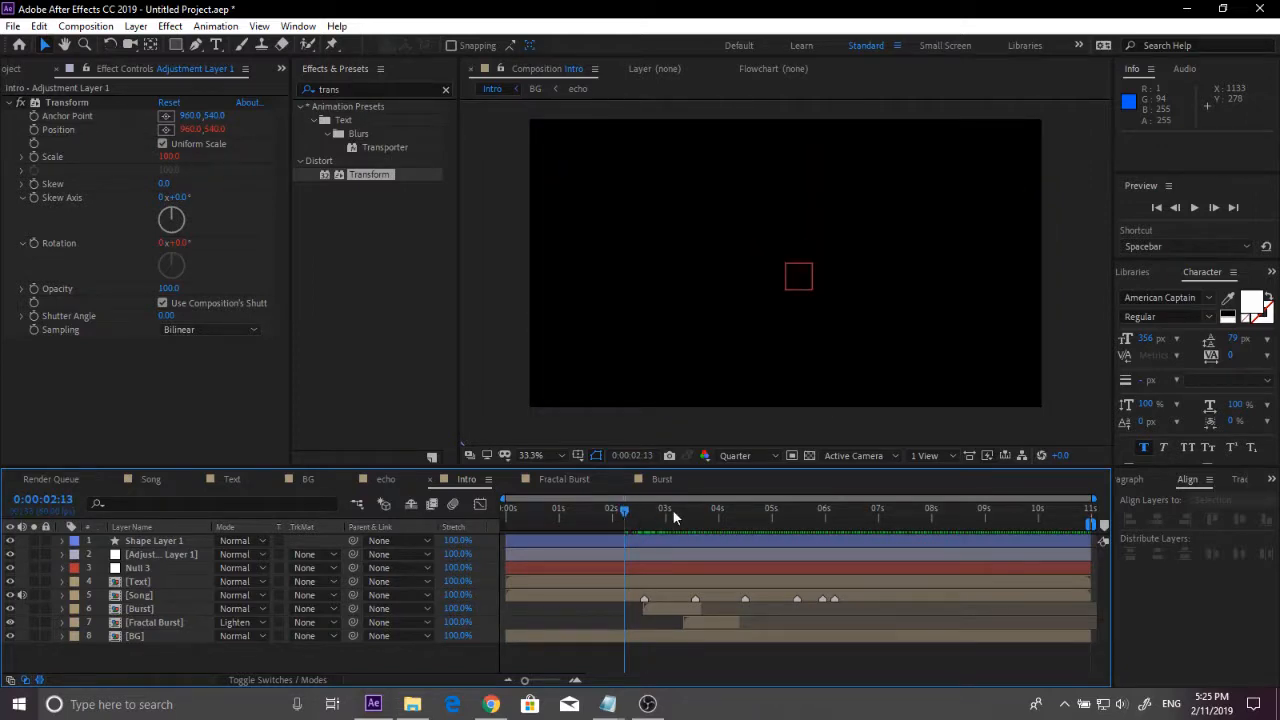
{"action": "key", "text": "space"}
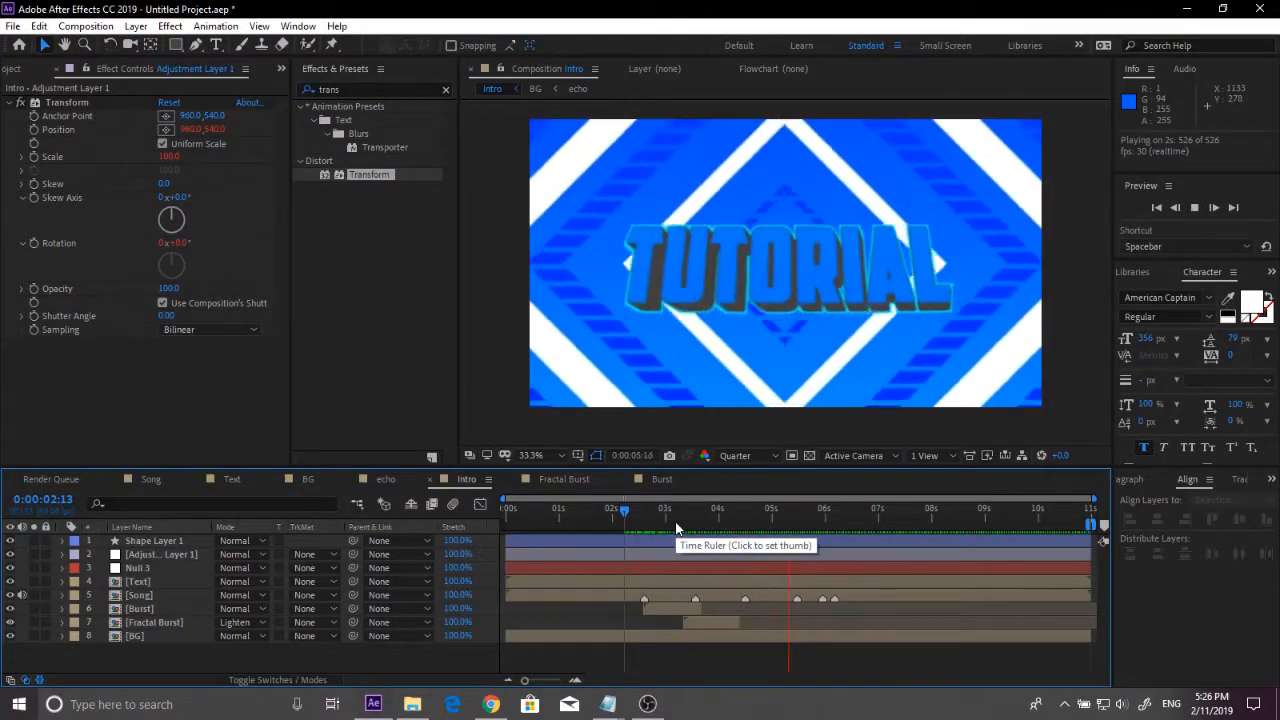
Step: Inspect the adjustment layer's rotation and the frame edges at 0:00:05:31 and 0:00:03:39
{"action": "left_click", "coordinate": [793, 520]}
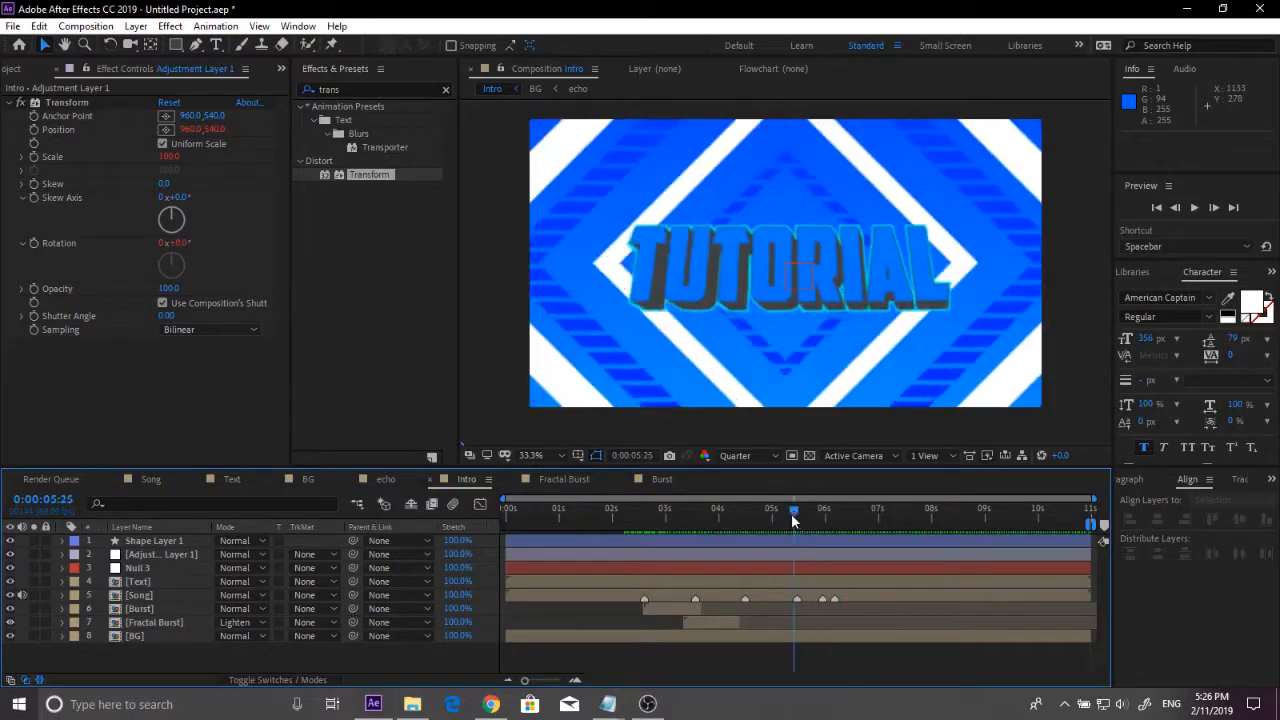
{"action": "mouse_move", "coordinate": [793, 520]}
{"action": "left_mouse_down"}
{"action": "mouse_move", "coordinate": [704, 517]}
{"action": "mouse_move", "coordinate": [849, 516]}
{"action": "mouse_move", "coordinate": [799, 517]}
{"action": "left_mouse_up"}
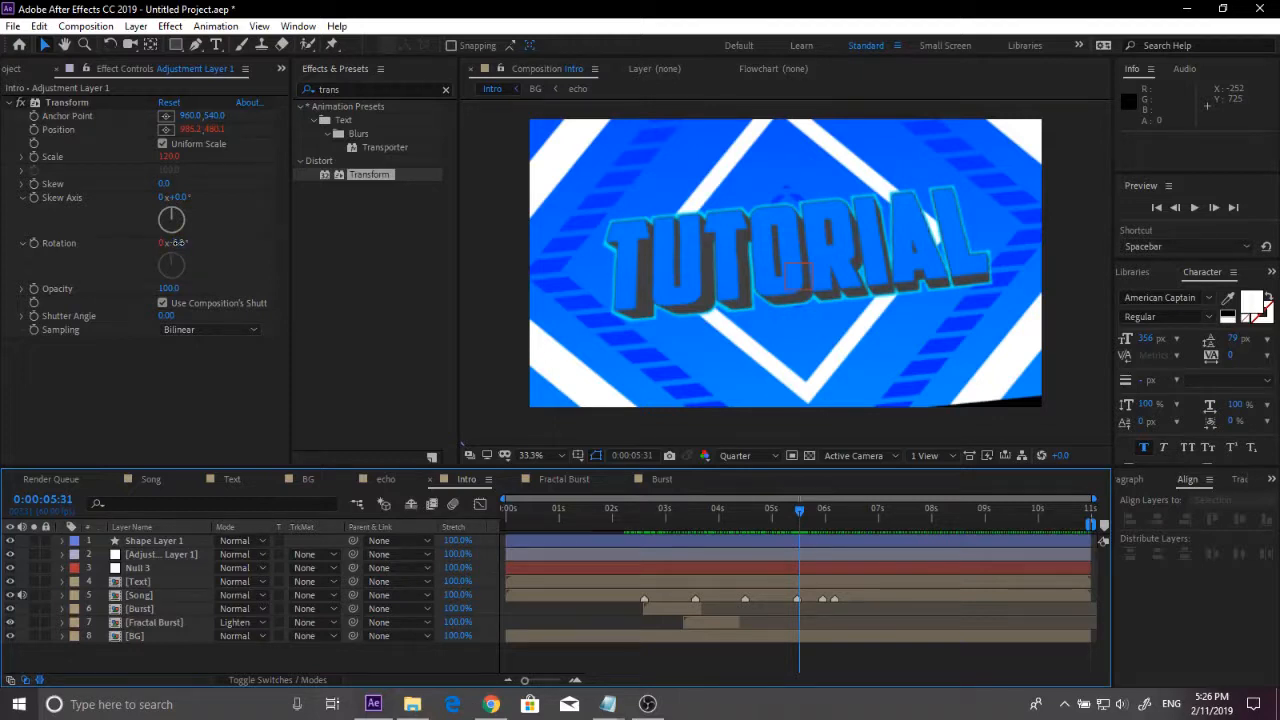
{"action": "left_click_drag", "start_coordinate": [179, 243], "coordinate": [192, 243]}
{"action": "left_click_drag", "start_coordinate": [730, 507], "coordinate": [700, 507]}
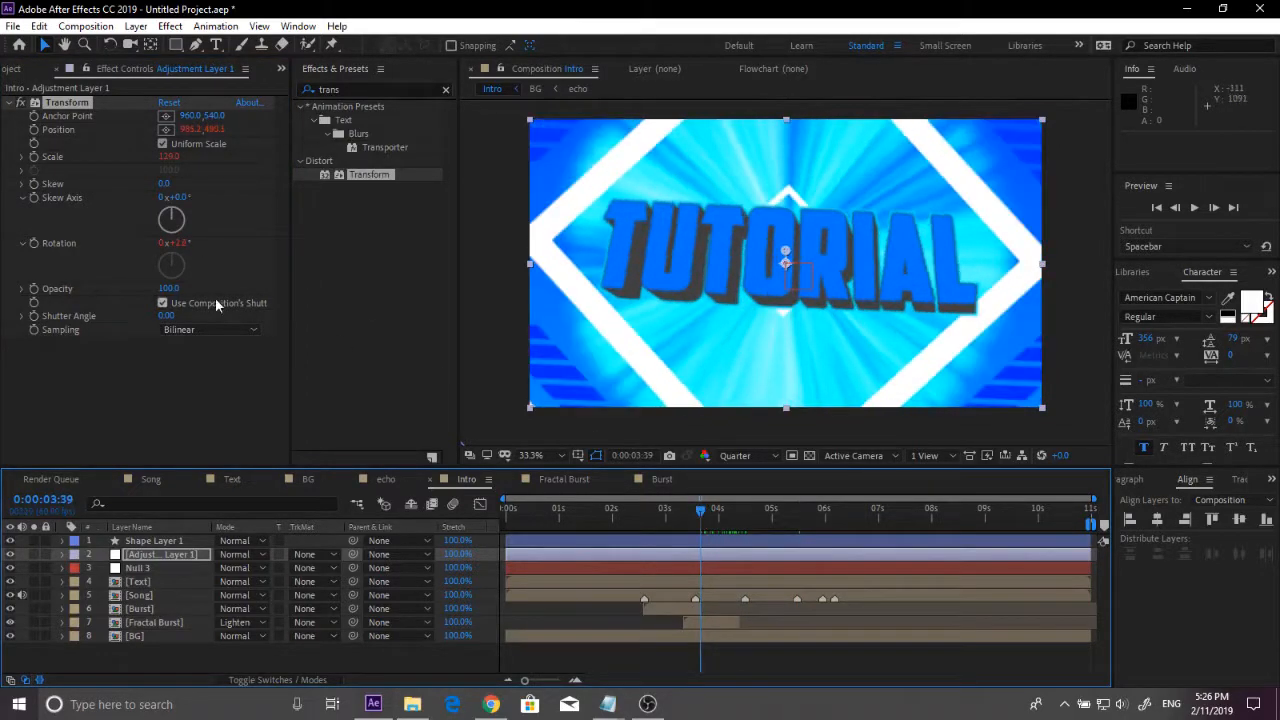
Step: Check the Transform effect's Rotation value and preview the whole intro from 0:00:00:00, stopping at 0:00:05:27
{"action": "left_click", "coordinate": [177, 244]}
{"action": "type", "text": "-4.4"}
{"action": "key", "text": "Return"}
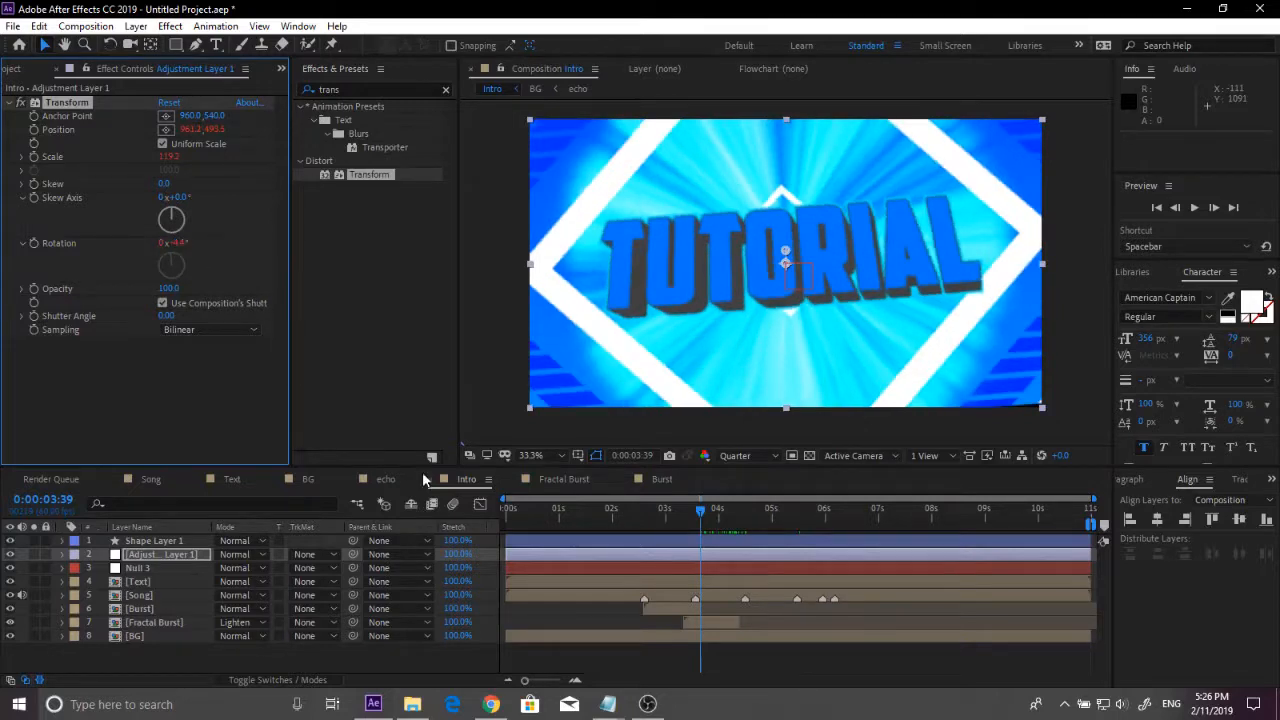
{"action": "left_click", "coordinate": [695, 533]}
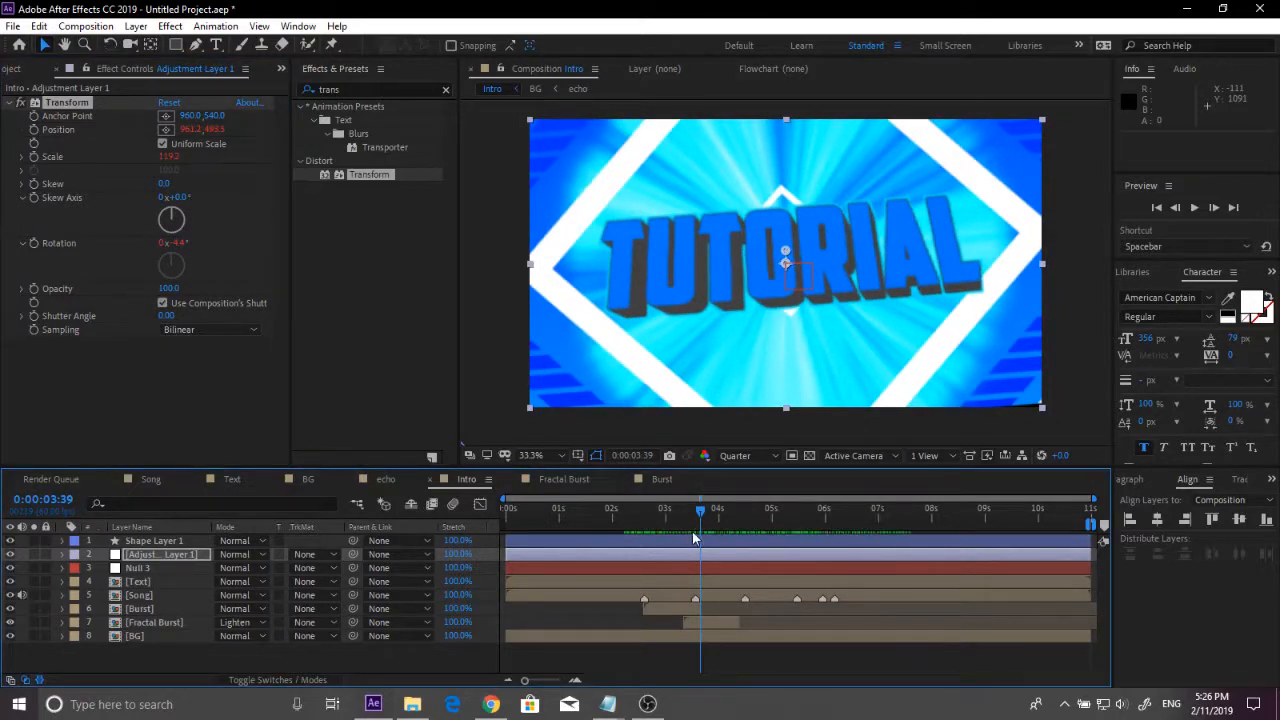
{"action": "left_click_drag", "start_coordinate": [672, 517], "coordinate": [331, 539]}
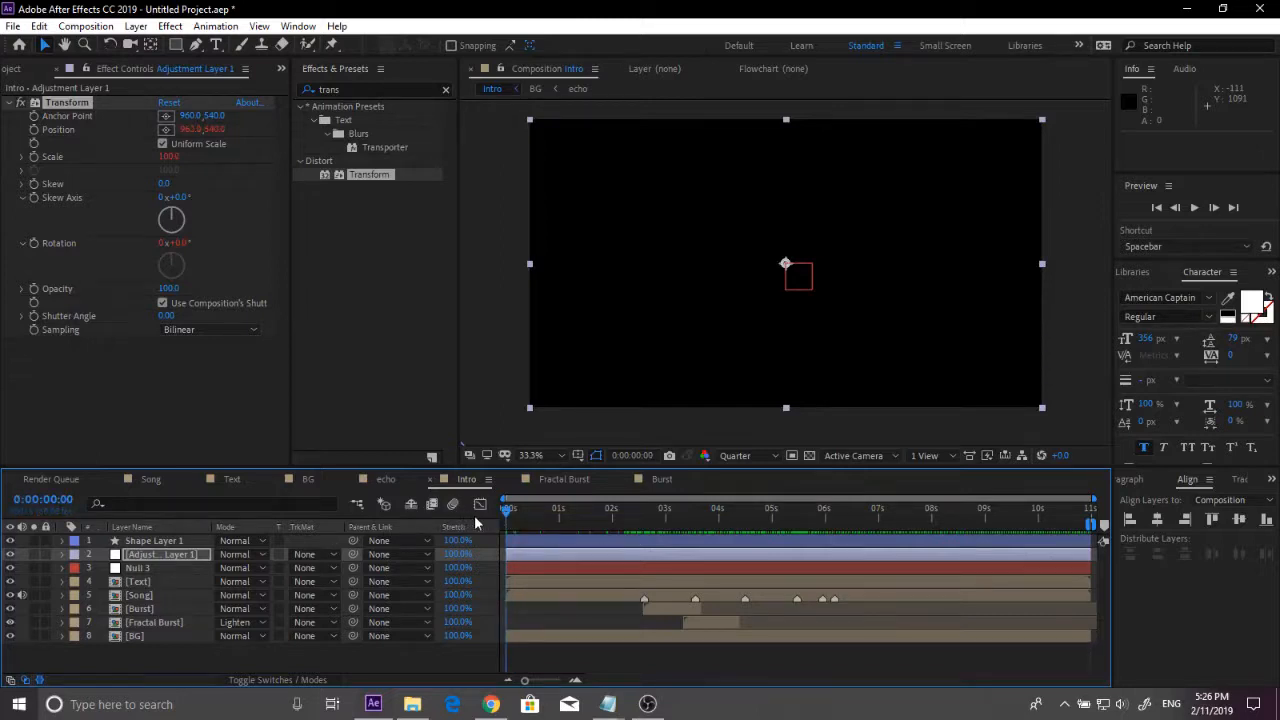
{"action": "key", "text": "space"}
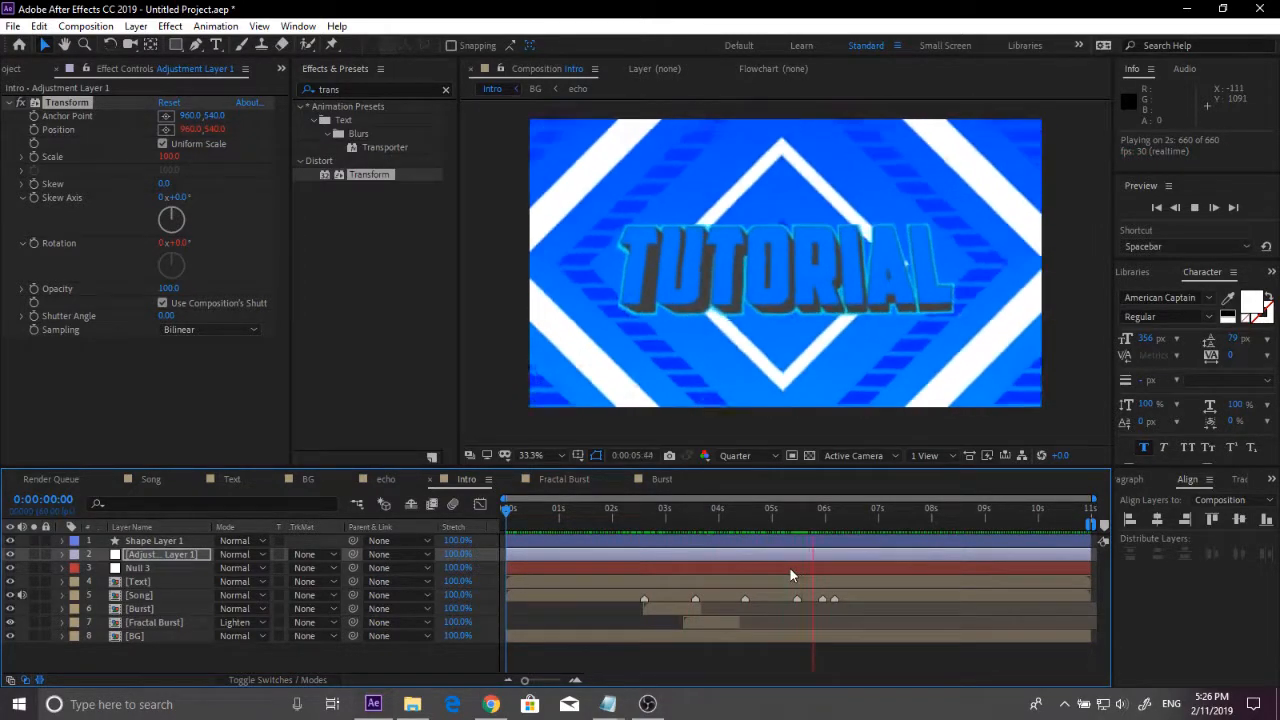
{"action": "mouse_move", "coordinate": [785, 538]}
{"action": "left_mouse_down"}
{"action": "mouse_move", "coordinate": [737, 538]}
{"action": "mouse_move", "coordinate": [810, 537]}
{"action": "mouse_move", "coordinate": [797, 538]}
{"action": "left_mouse_up"}
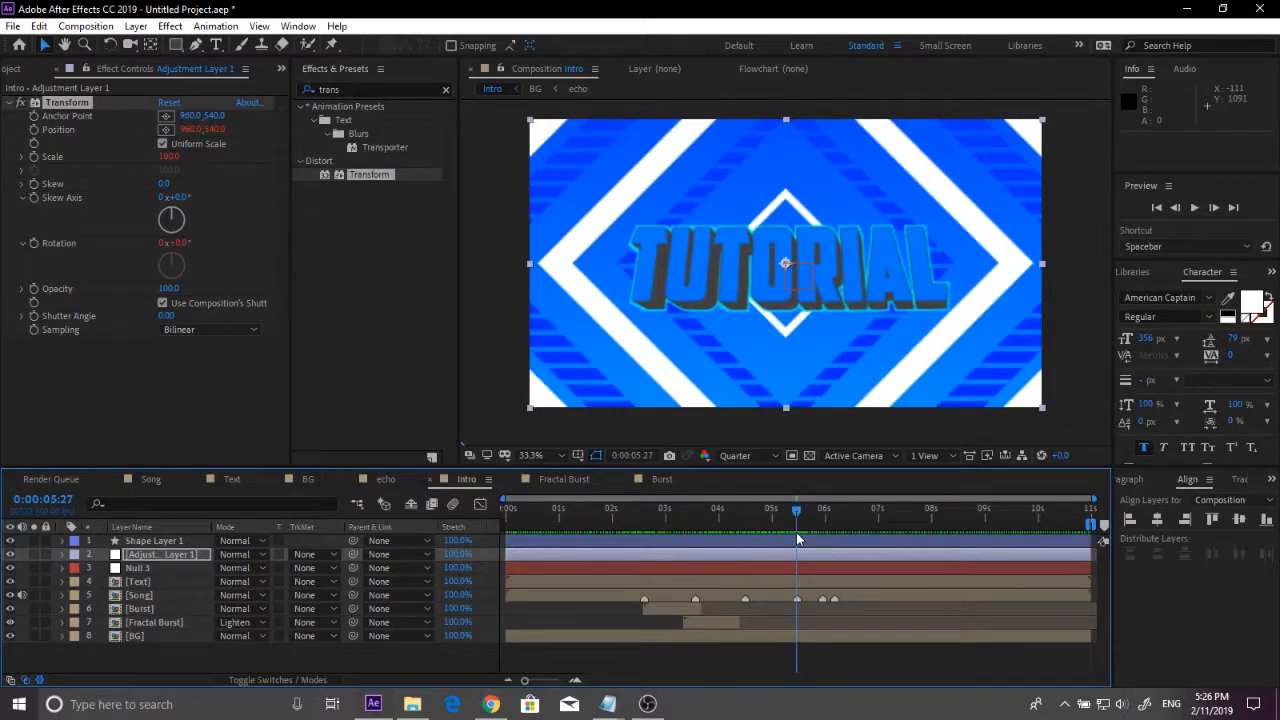
Step: Create a 1920 × 1080 solid in the blue sampled from the intro background and place it beneath the BG layer
{"action": "right_click", "coordinate": [169, 662]}
{"action": "mouse_move", "coordinate": [286, 487]}
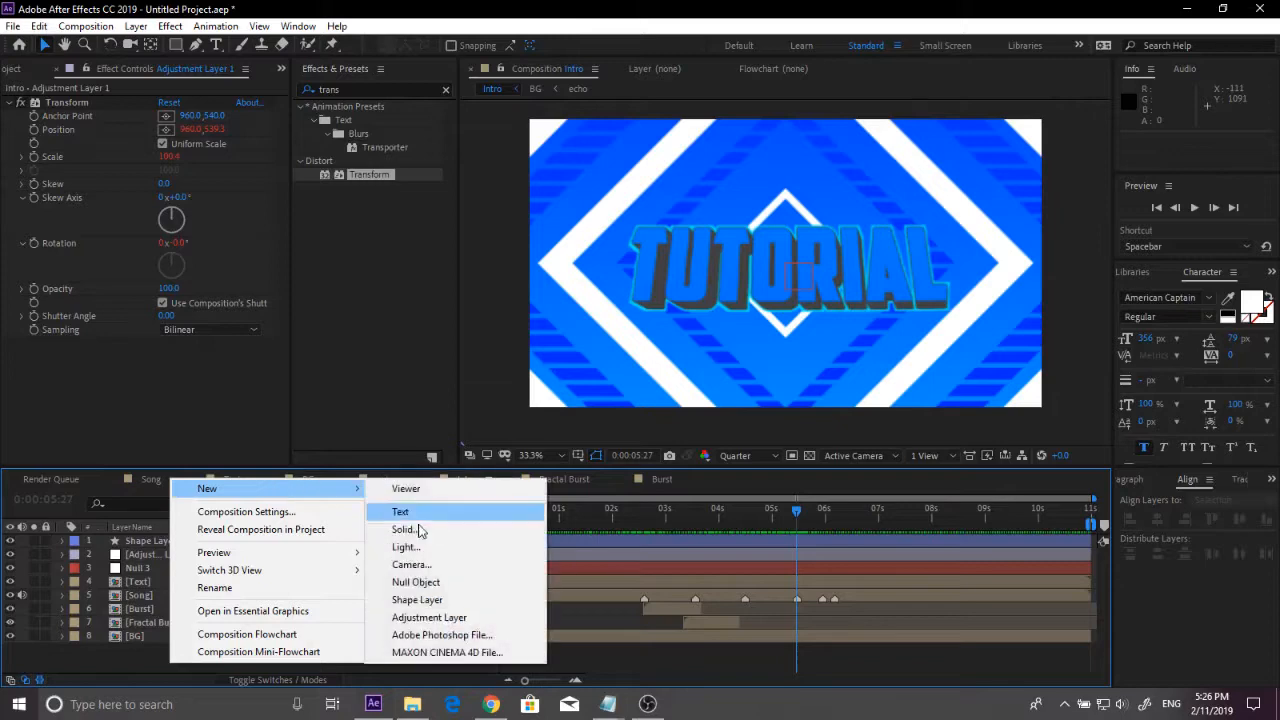
{"action": "left_click", "coordinate": [404, 529]}
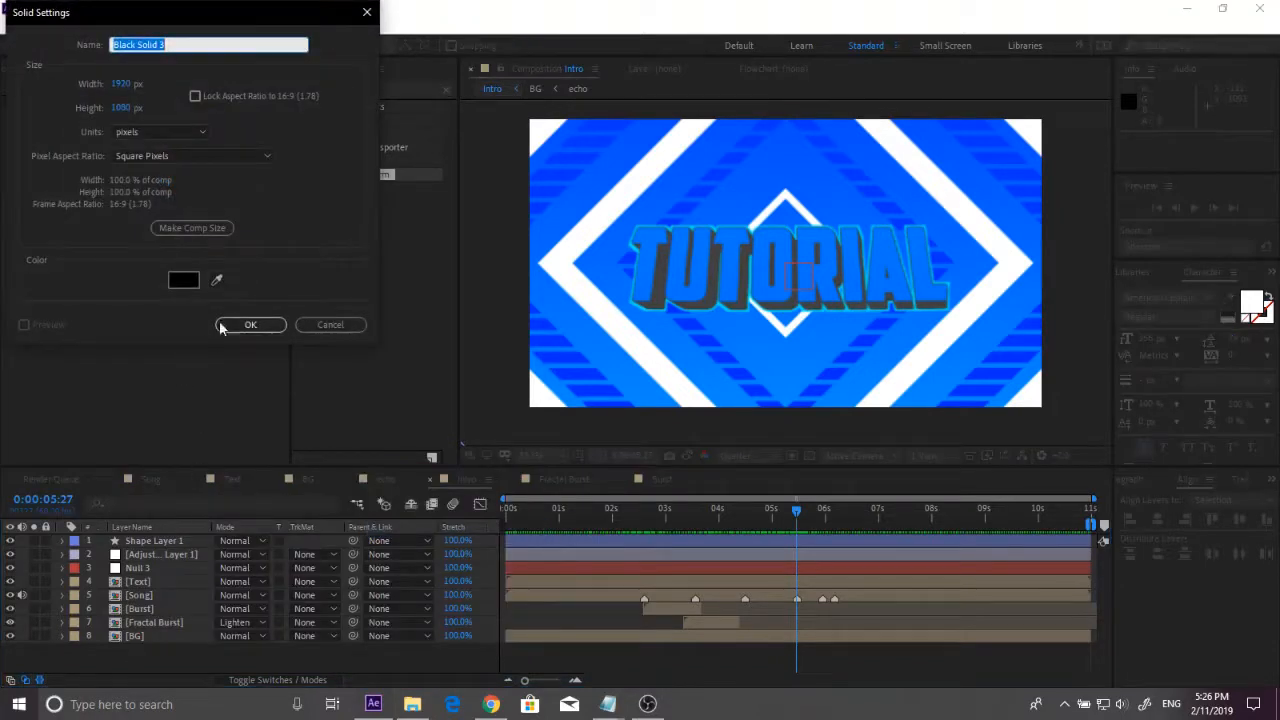
{"action": "left_click", "coordinate": [216, 280]}
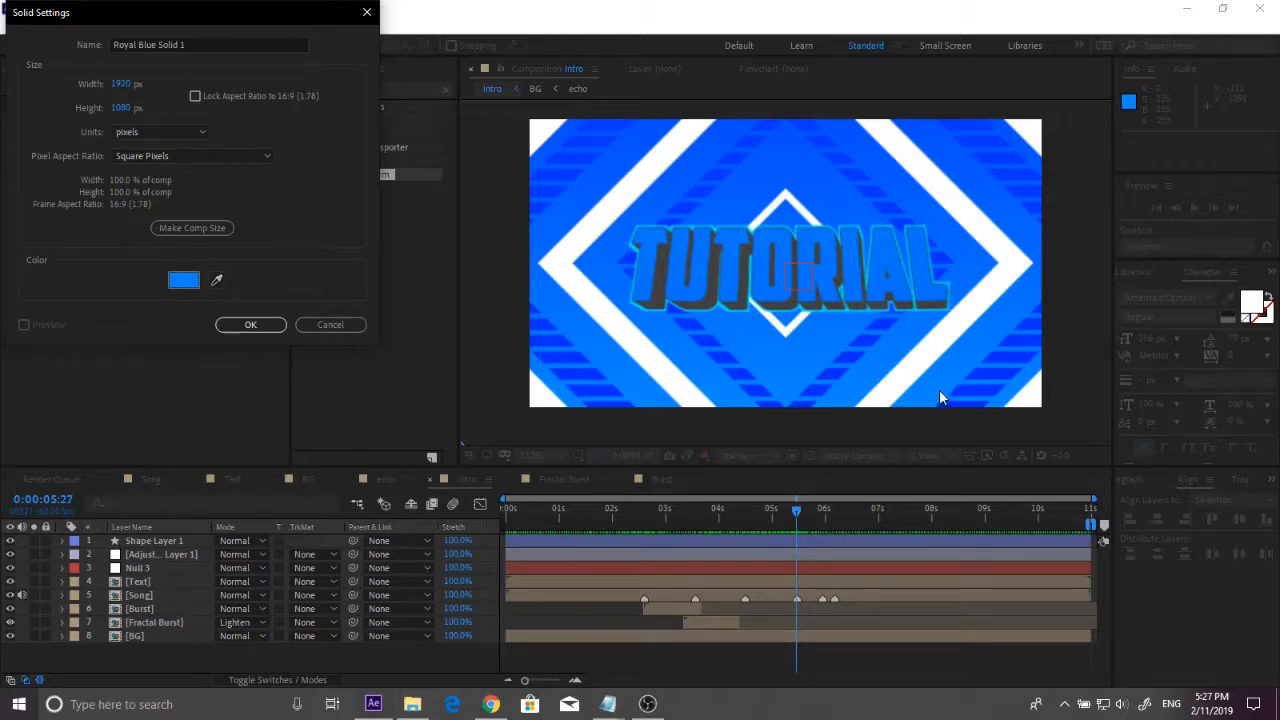
{"action": "left_click", "coordinate": [262, 326]}
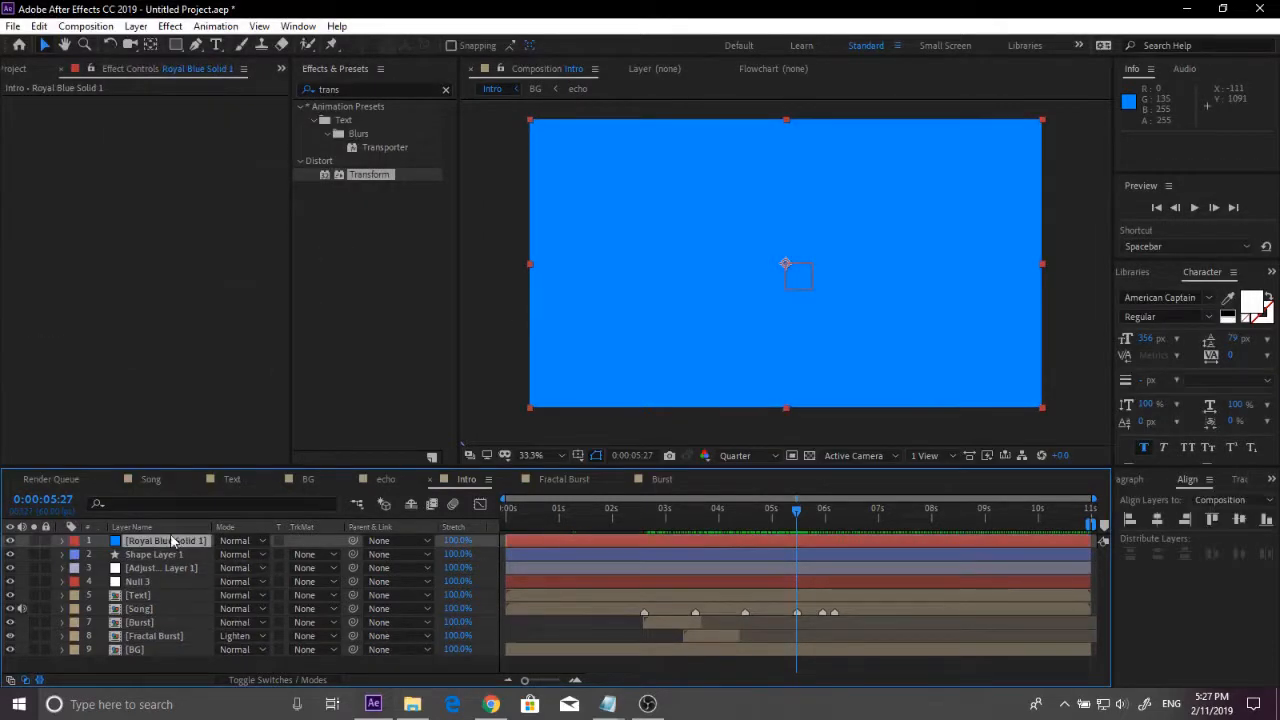
{"action": "left_click_drag", "start_coordinate": [172, 541], "coordinate": [200, 662]}
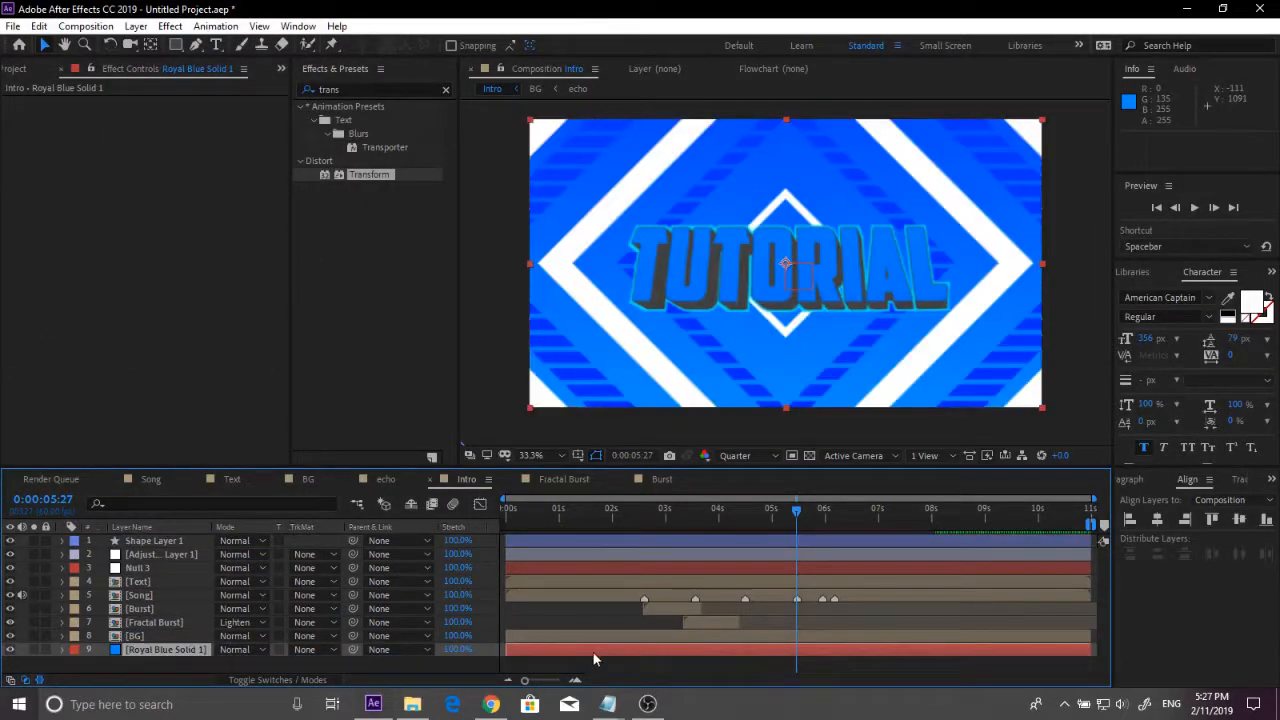
Step: Trim the blue solid so it runs from 0:00:02:32 to 0:00:06:27
{"action": "left_click_drag", "start_coordinate": [508, 651], "coordinate": [652, 648]}
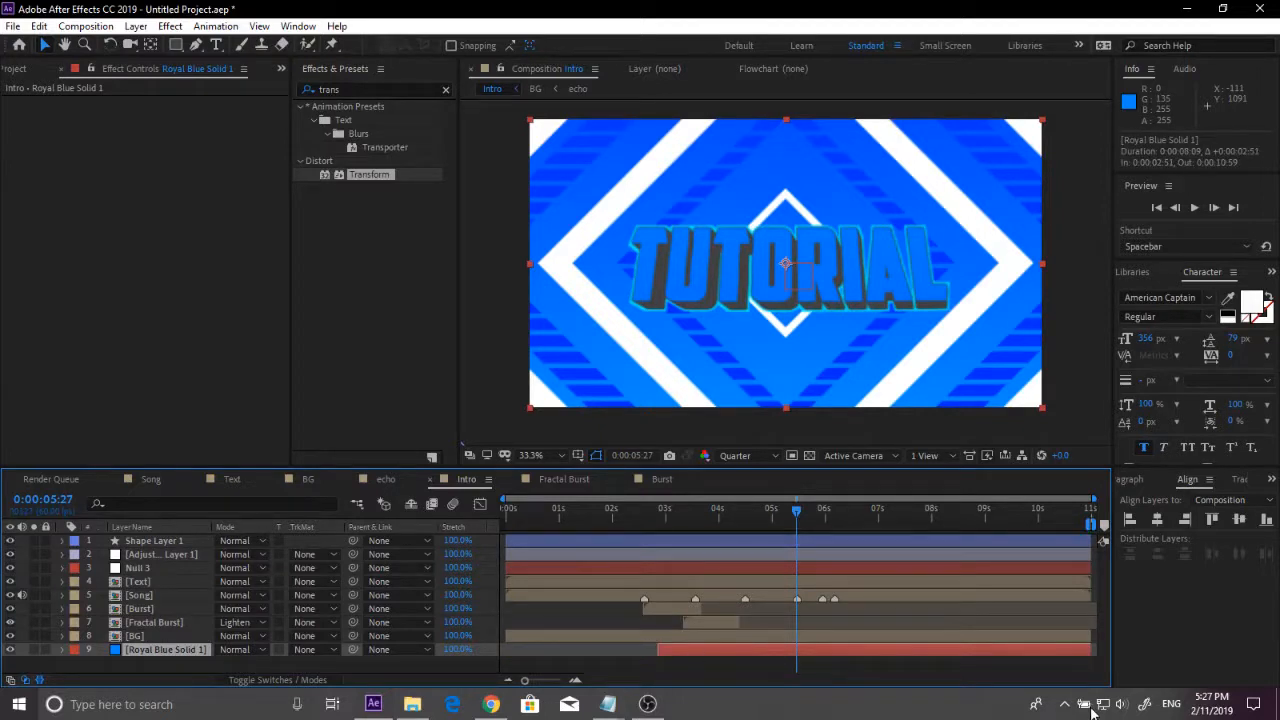
{"action": "left_click_drag", "start_coordinate": [1090, 652], "coordinate": [855, 651]}
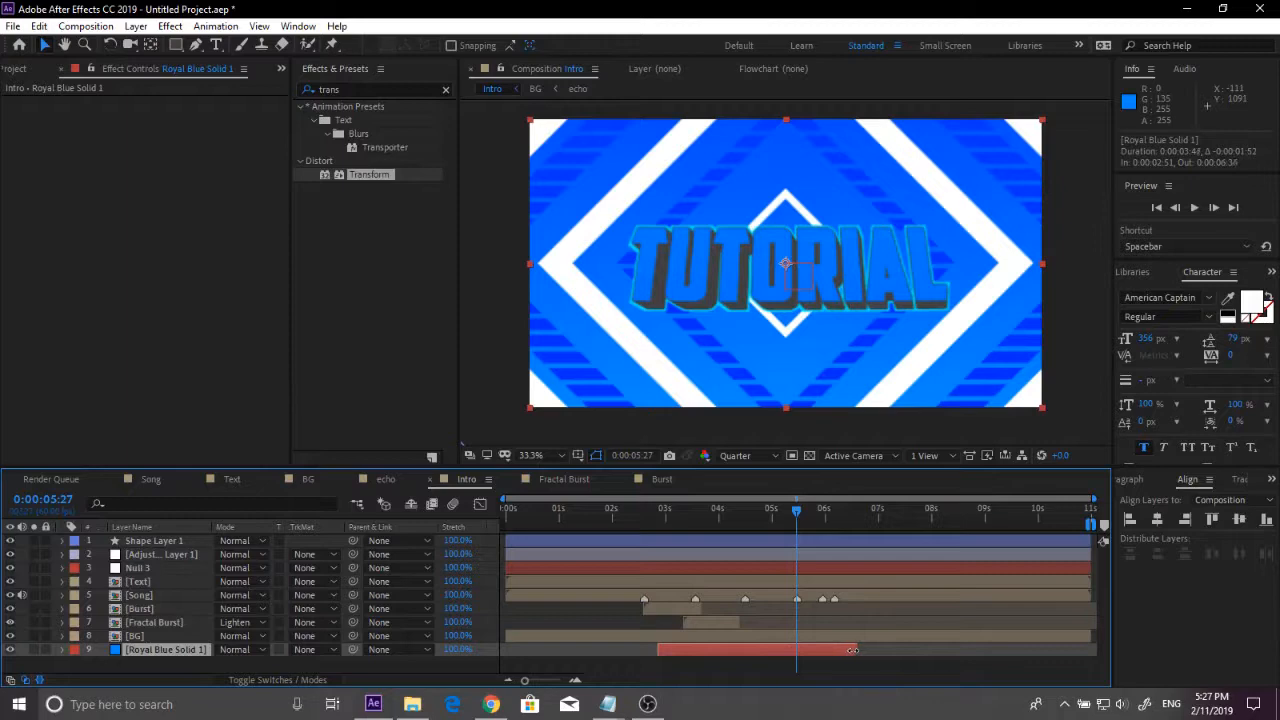
{"action": "left_click_drag", "start_coordinate": [671, 646], "coordinate": [657, 651]}
{"action": "left_click_drag", "start_coordinate": [837, 652], "coordinate": [849, 651]}
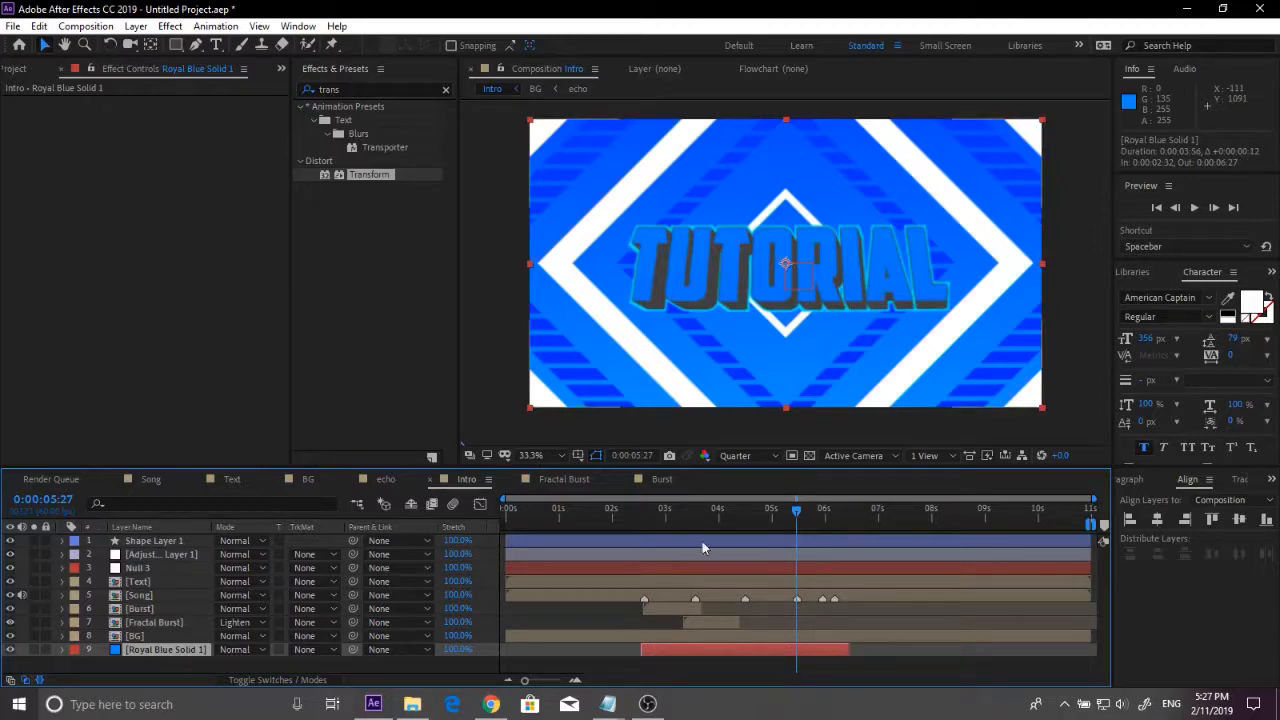
Step: Preview the intro from 0:00:02:13 and trim the blue solid's start to 0:00:02:36, near the first song marker
{"action": "left_click_drag", "start_coordinate": [695, 514], "coordinate": [625, 537]}
{"action": "key", "text": "space"}
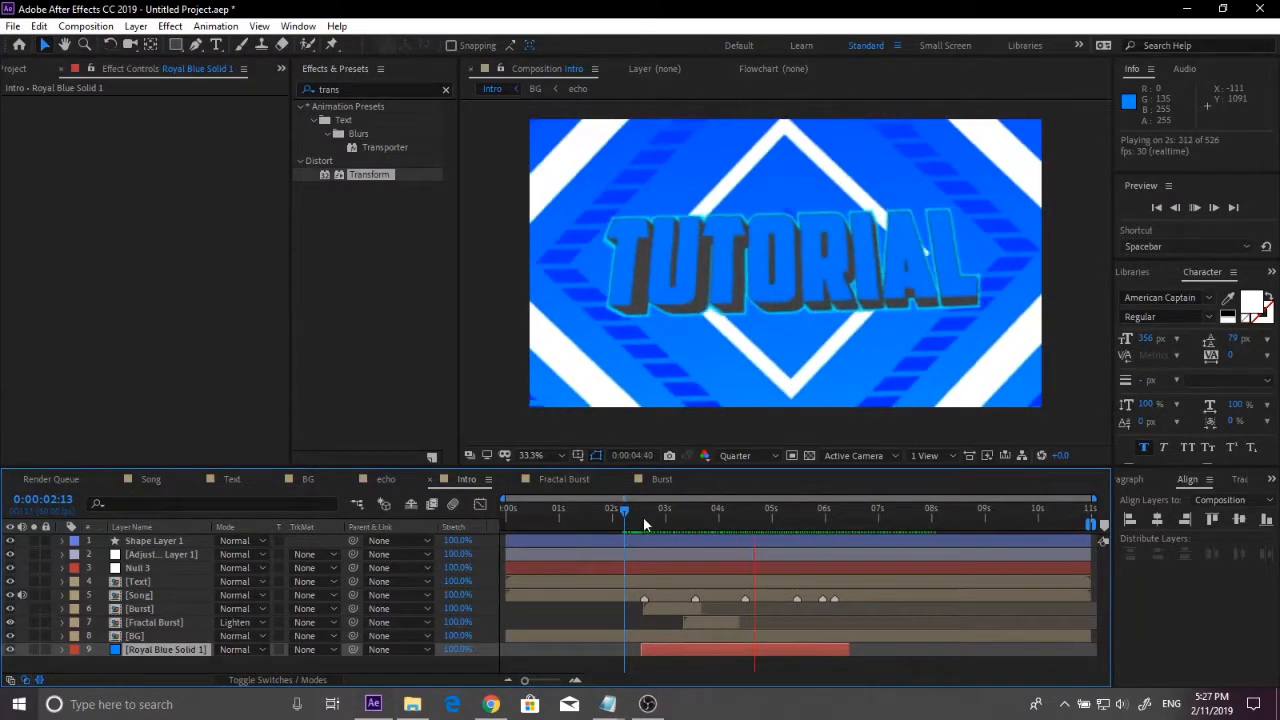
{"action": "left_click", "coordinate": [645, 527]}
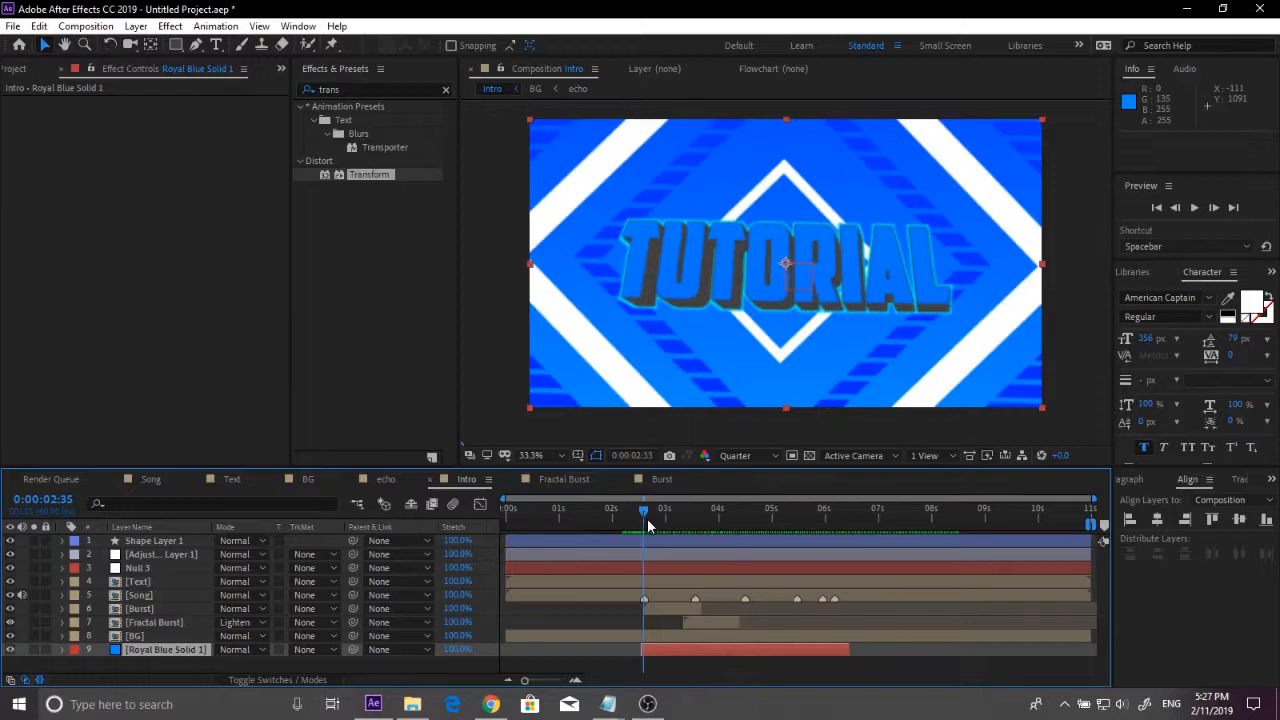
{"action": "left_click", "coordinate": [641, 654]}
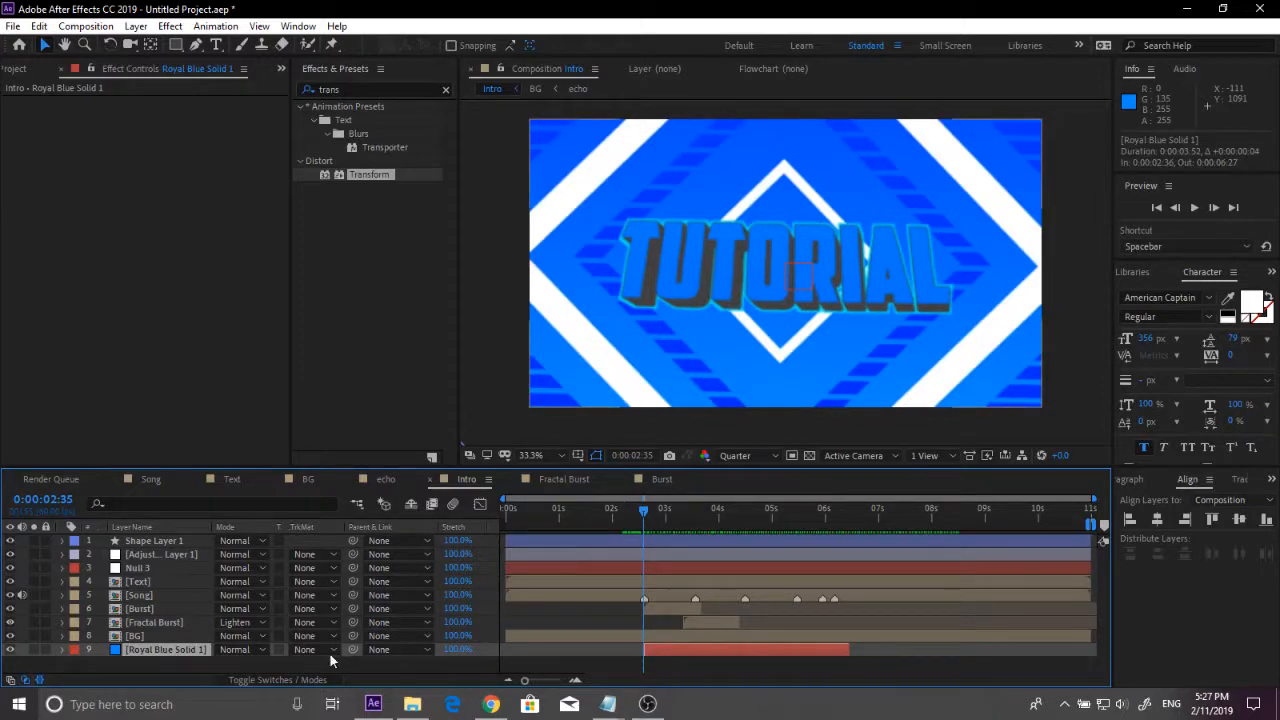
{"action": "left_click", "coordinate": [164, 668]}
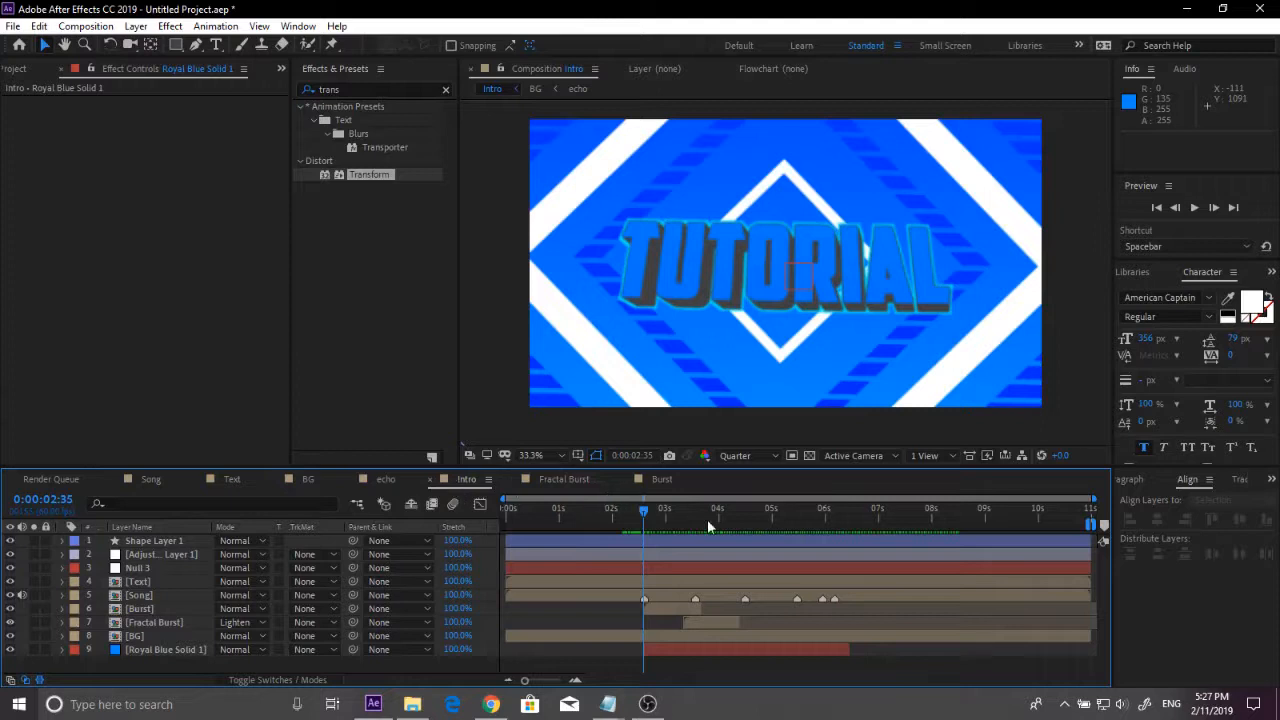
Step: Create a 1920 × 1080 solid in the green sampled from the frame at 0:00:08:43 and place it beneath the blue solid
{"action": "left_click_drag", "start_coordinate": [707, 519], "coordinate": [970, 522]}
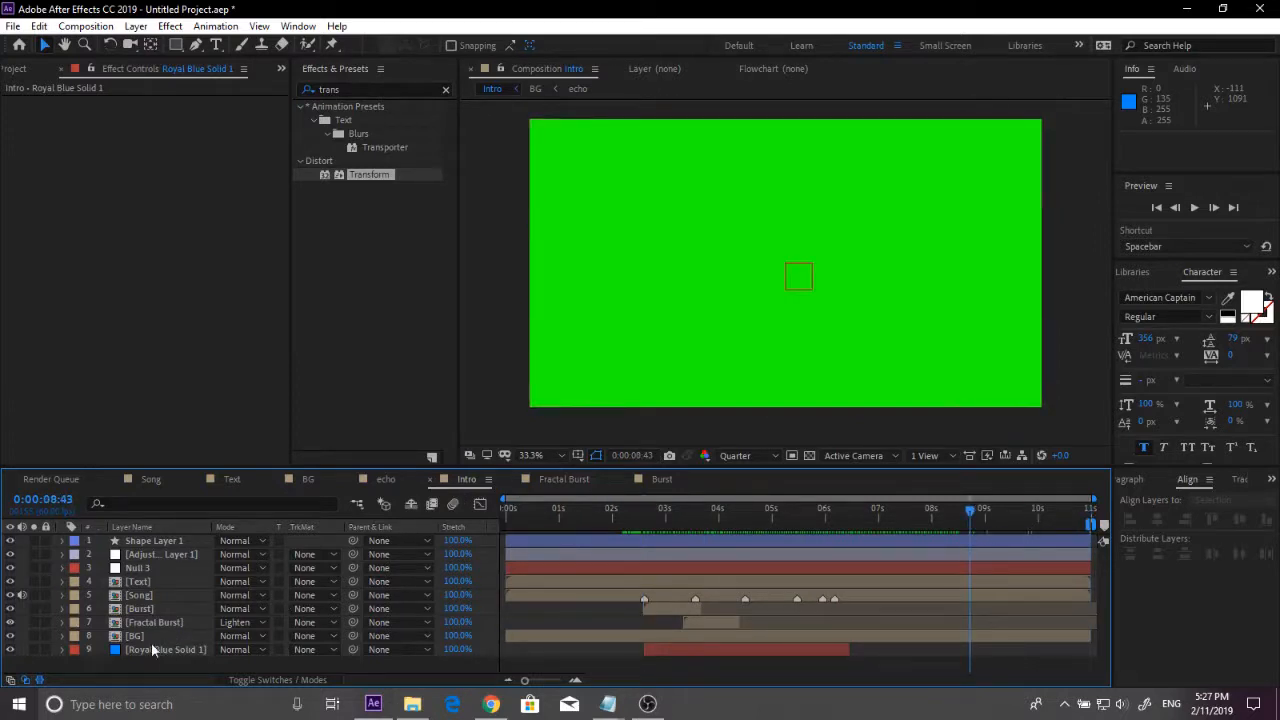
{"action": "right_click", "coordinate": [115, 663]}
{"action": "mouse_move", "coordinate": [229, 486]}
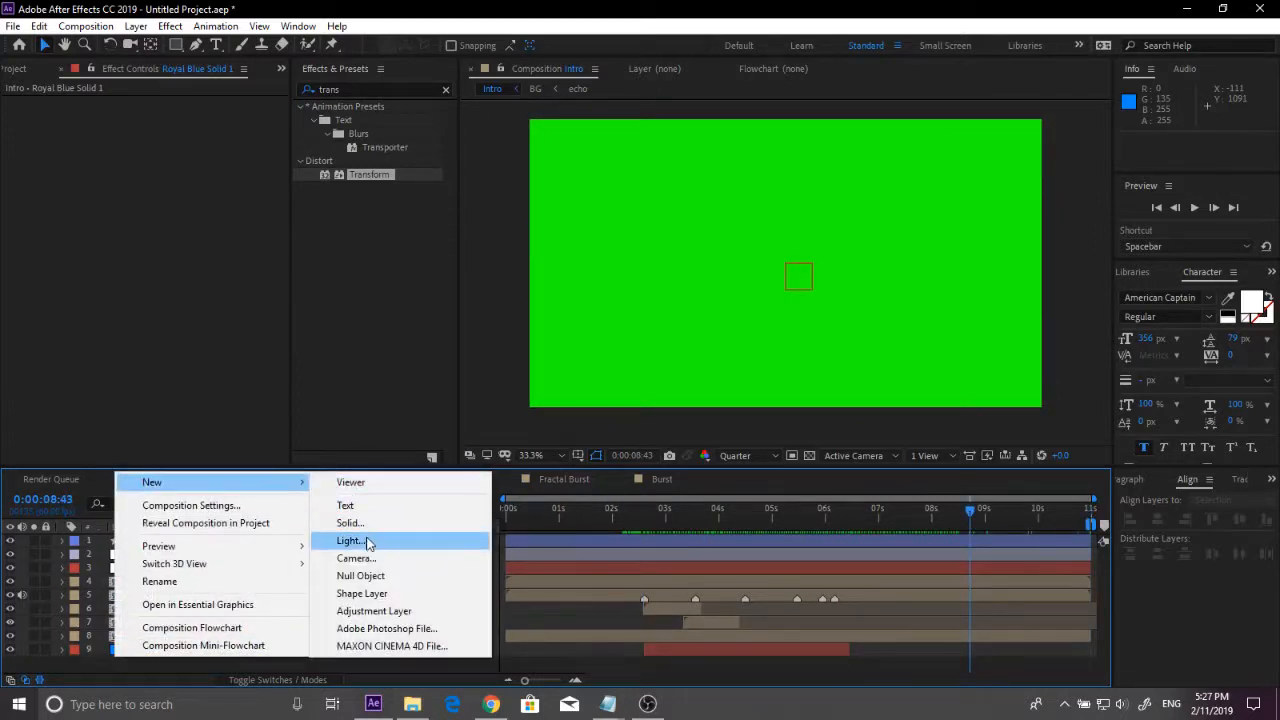
{"action": "left_click", "coordinate": [390, 524]}
{"action": "left_click", "coordinate": [217, 280]}
{"action": "left_click", "coordinate": [631, 280]}
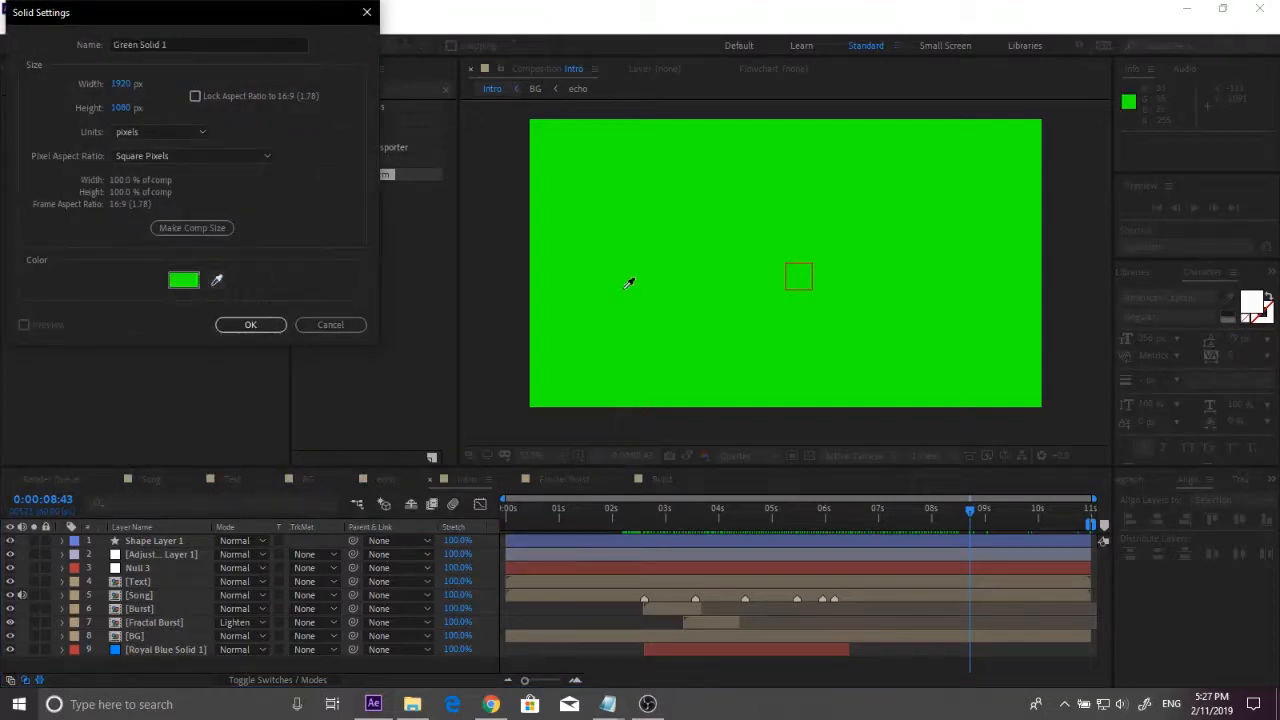
{"action": "left_click", "coordinate": [250, 325]}
{"action": "left_click_drag", "start_coordinate": [164, 545], "coordinate": [201, 675]}
Step: Inspect the frame edges at 0:00:05:32 using the transparency grid
{"action": "left_click_drag", "start_coordinate": [618, 520], "coordinate": [800, 512]}
{"action": "left_click", "coordinate": [810, 458]}
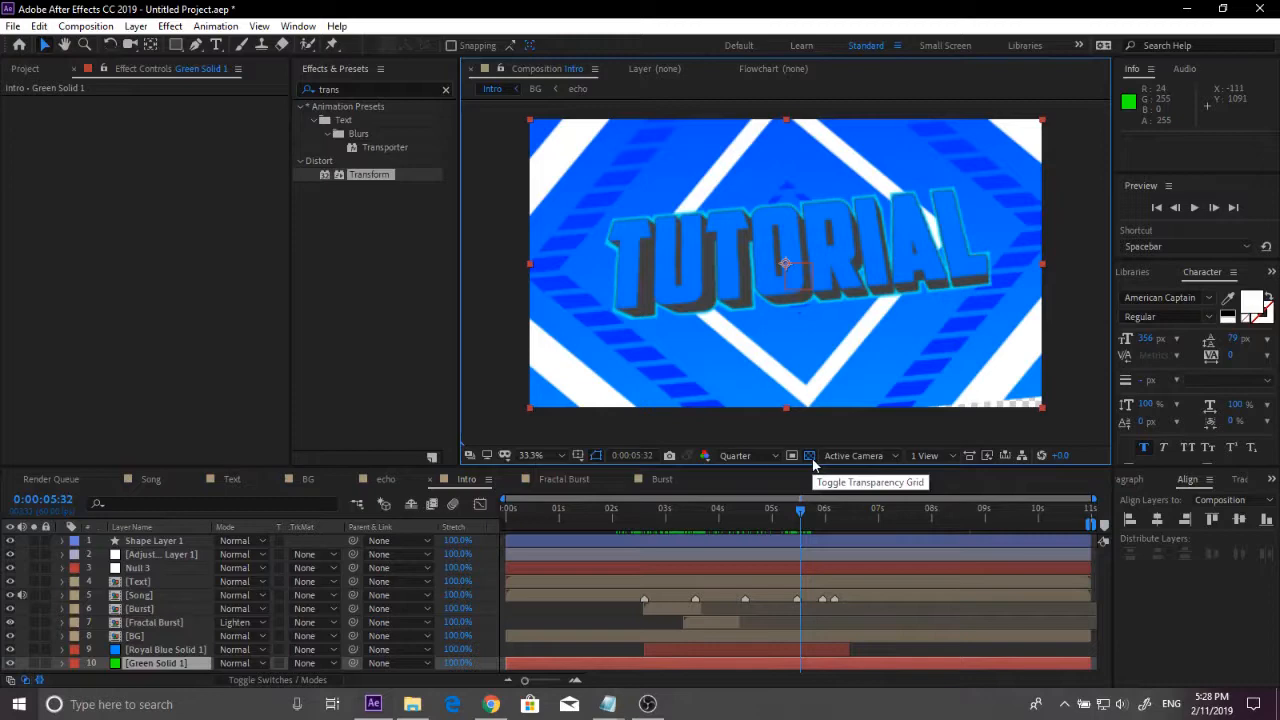
{"action": "left_click", "coordinate": [810, 456]}
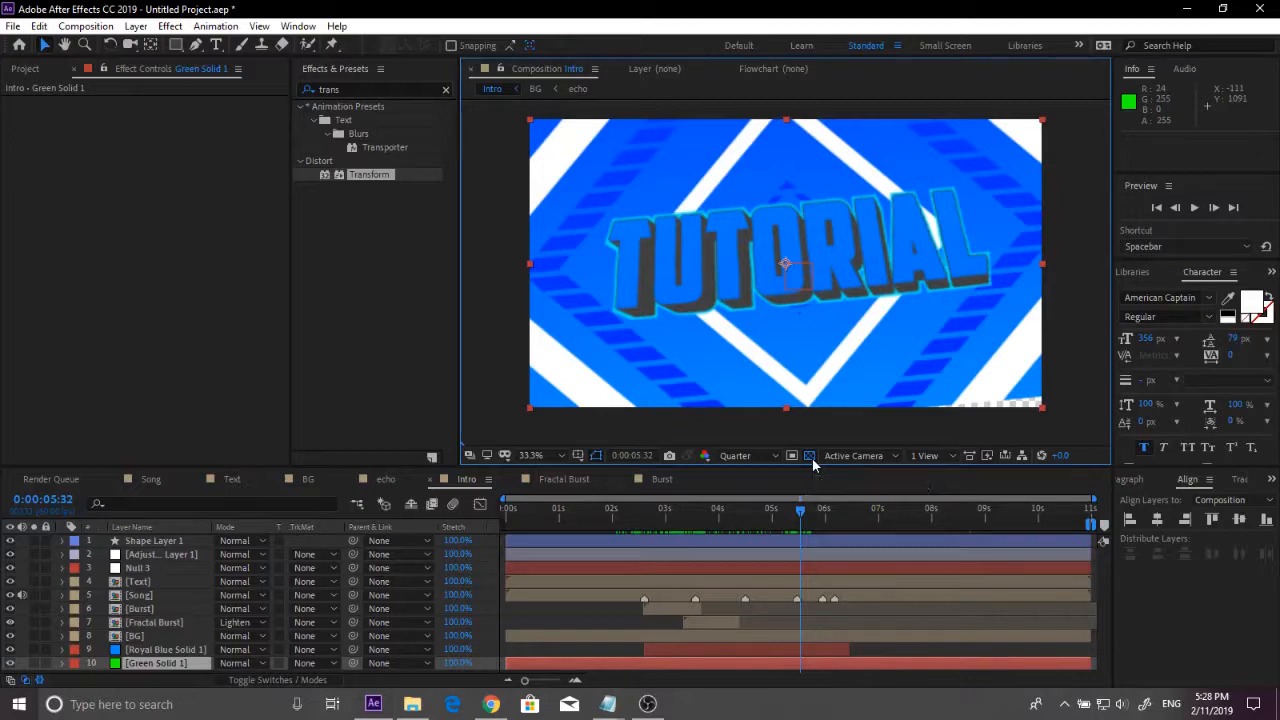
Step: Remove the expression from the Rotation property of Adjustment Layer 1's Transform effect
{"action": "left_click", "coordinate": [712, 514]}
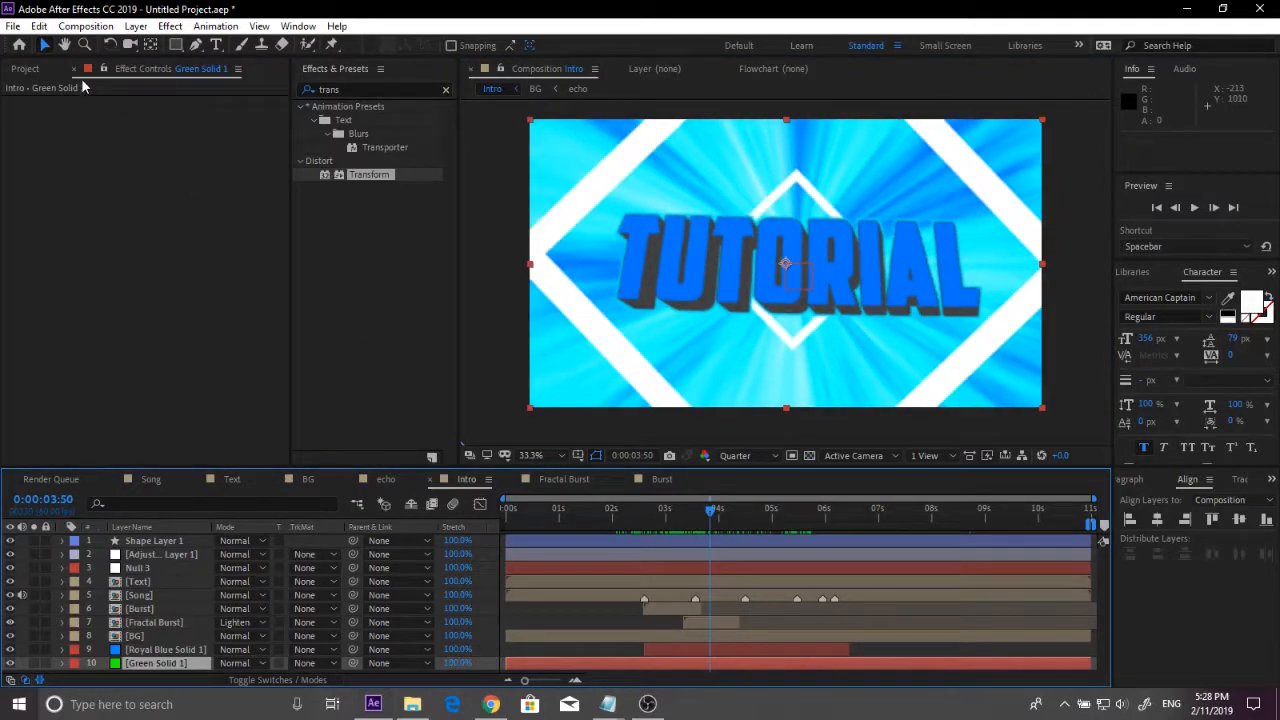
{"action": "left_click", "coordinate": [174, 553]}
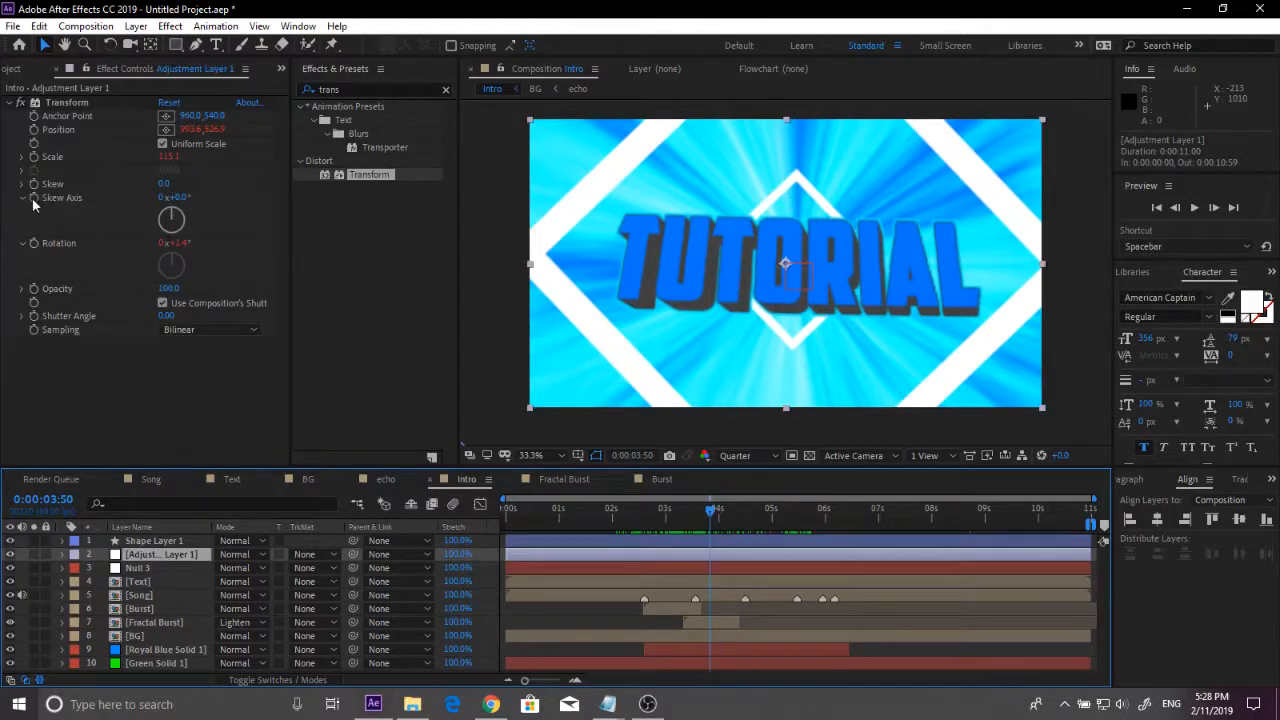
{"action": "left_click", "coordinate": [34, 242]}
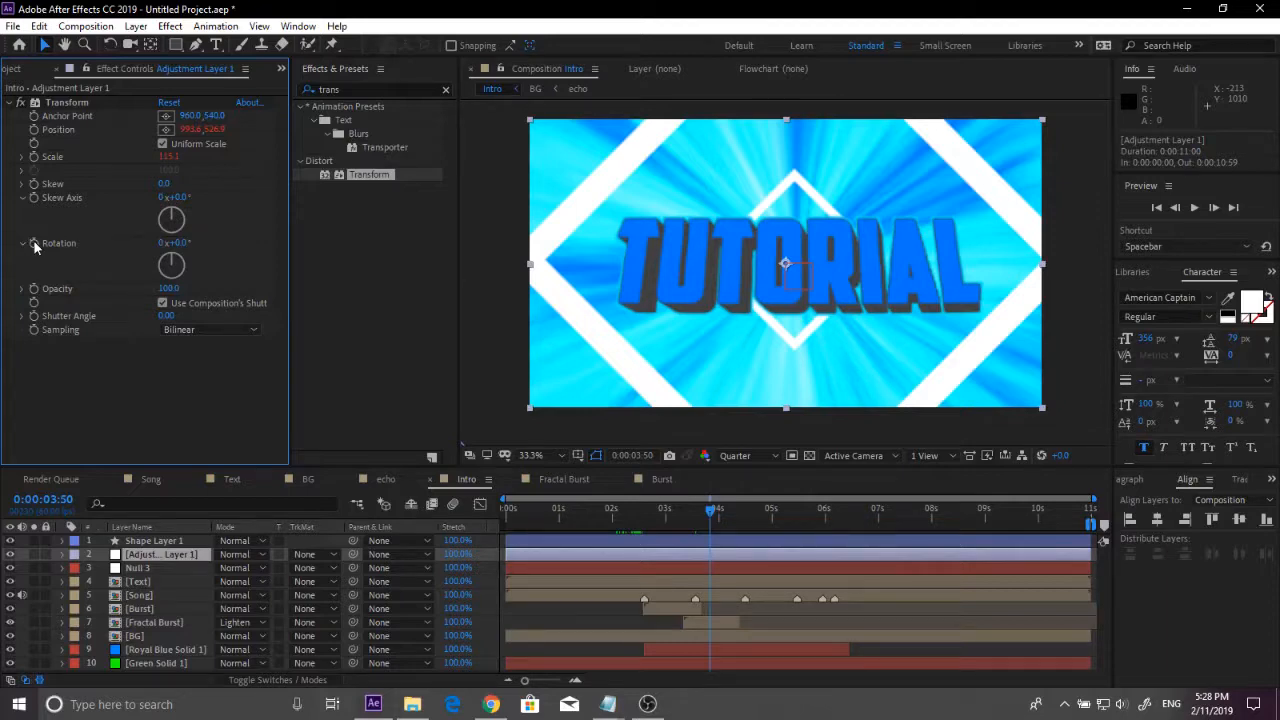
{"action": "left_click", "coordinate": [34, 243], "text": "alt"}
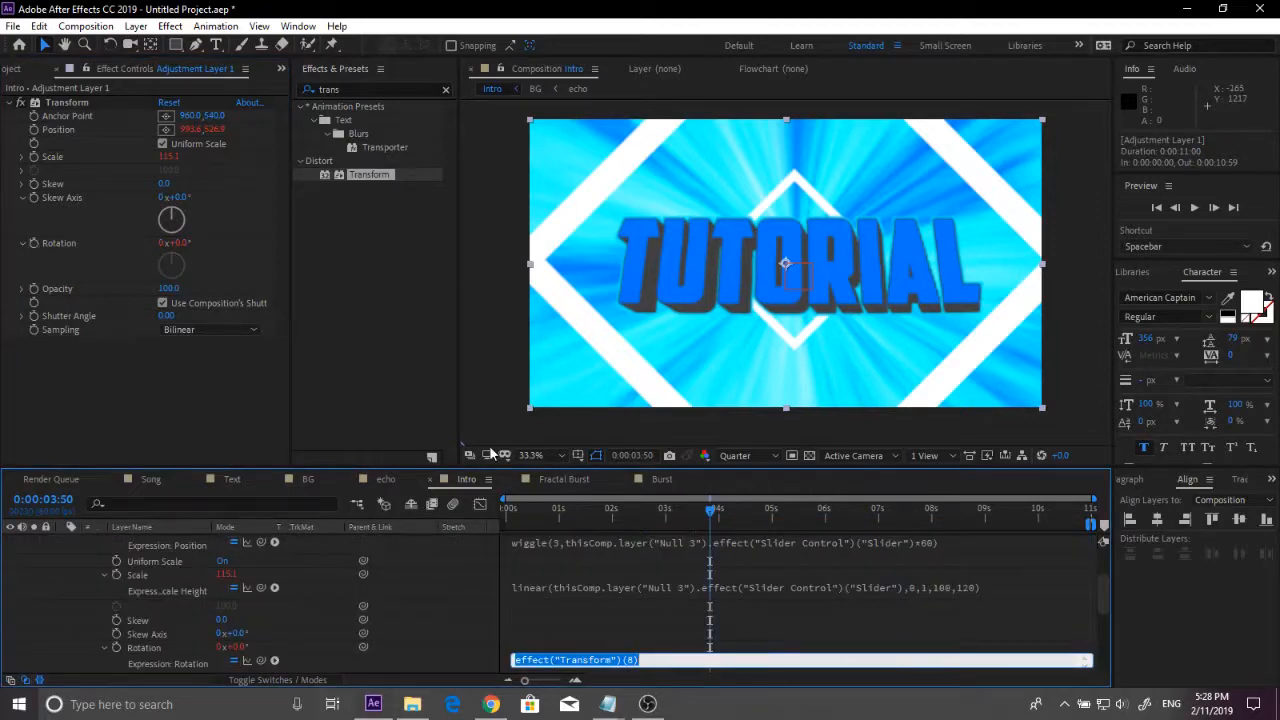
{"action": "key", "text": "BackSpace"}
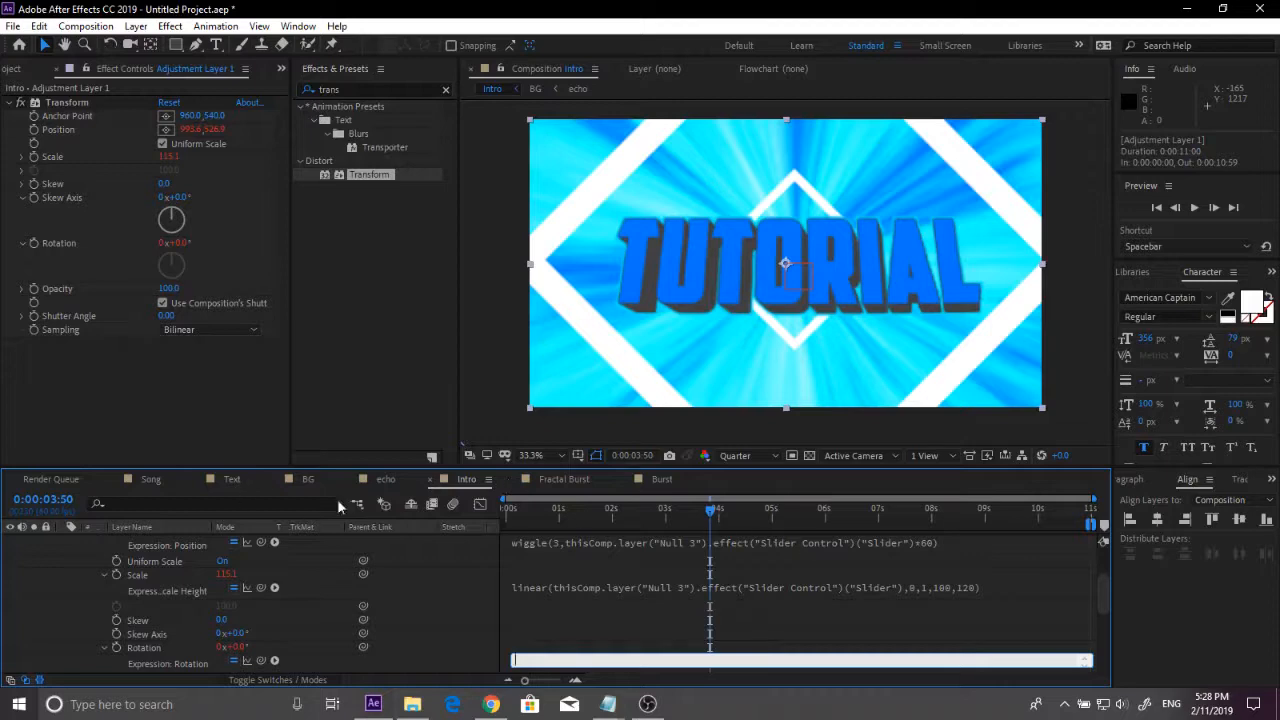
{"action": "left_click", "coordinate": [593, 509]}
Step: Preview the shake without rotation from 0:00:01:22 and collapse the adjustment layer's properties
{"action": "key", "text": "space"}
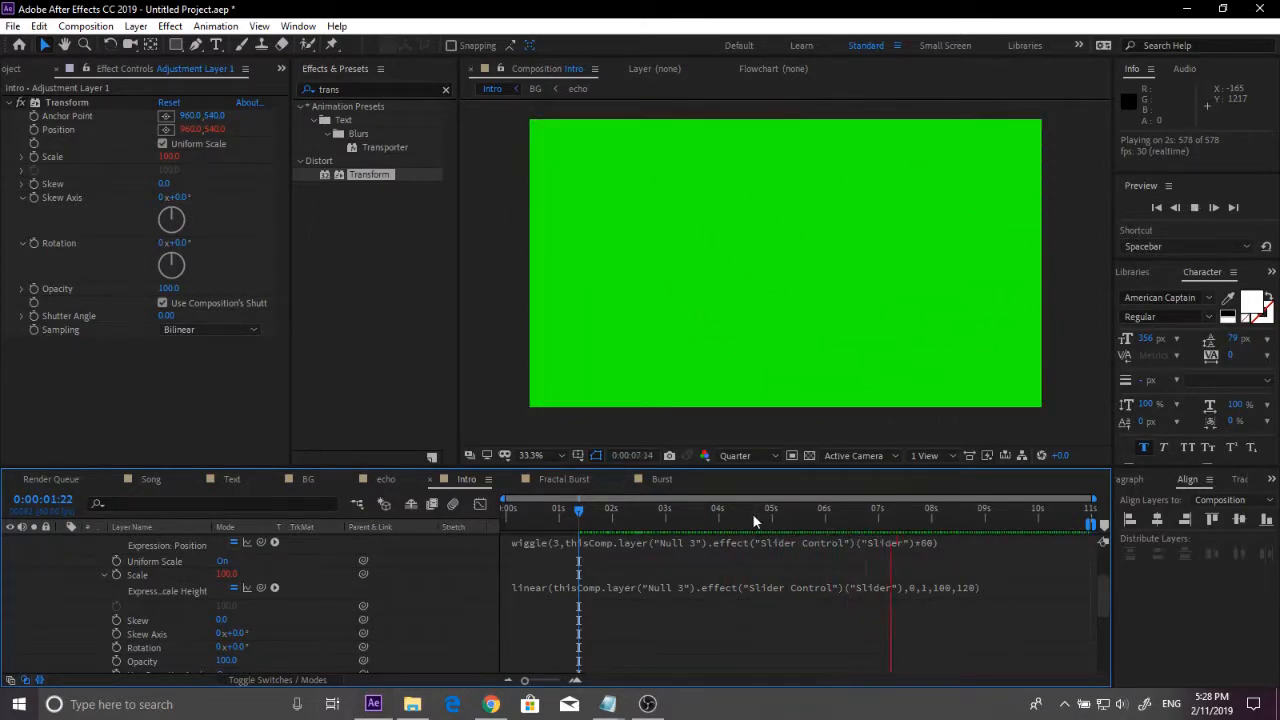
{"action": "key", "text": "space"}
{"action": "scroll", "coordinate": [222, 554], "scroll_direction": "up", "scroll_amount": 3}
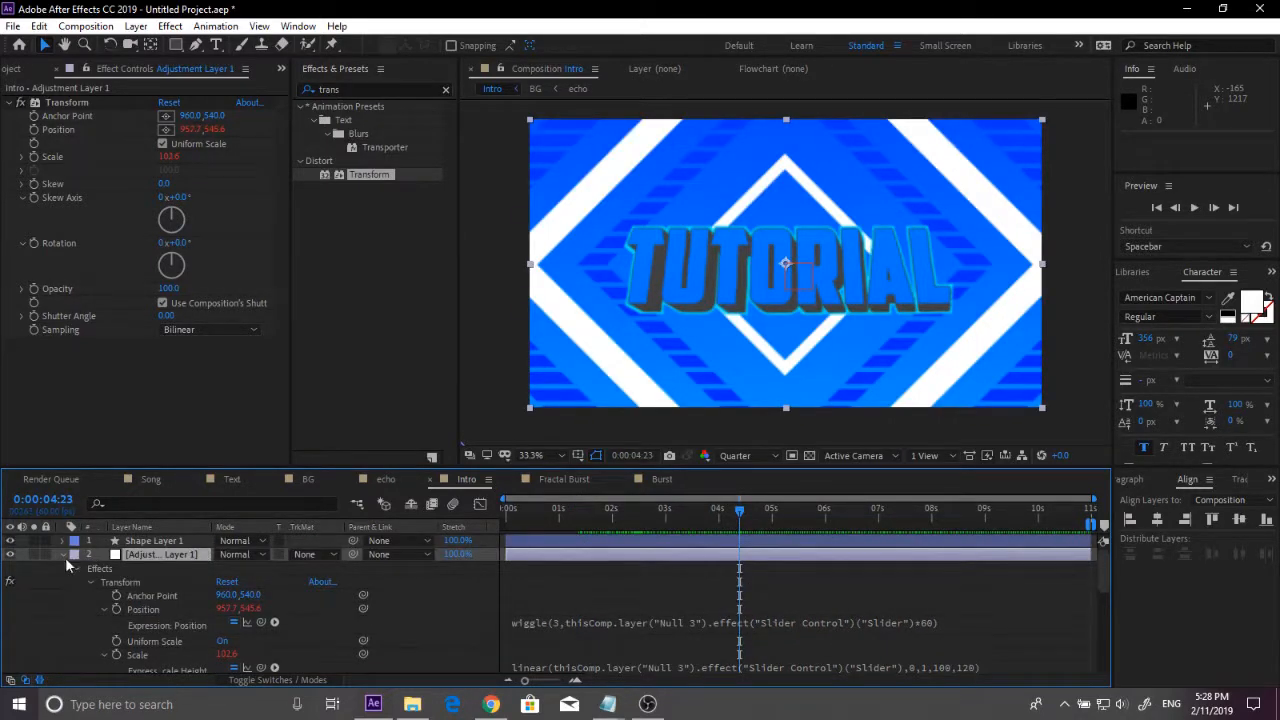
{"action": "left_click", "coordinate": [64, 555]}
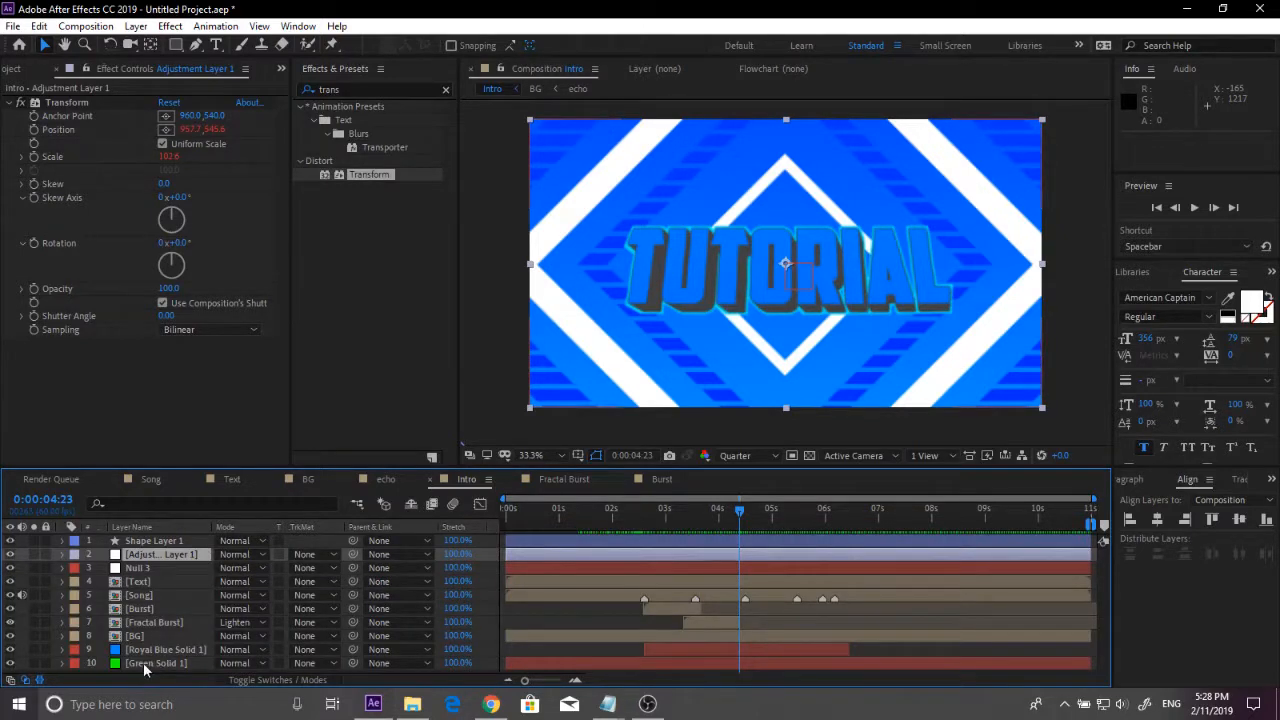
Step: Preview the intro over the green solid from 0:00:02:17 and again from 0:00:01:47, stopping at 0:00:05:10
{"action": "left_click", "coordinate": [143, 662]}
{"action": "left_click_drag", "start_coordinate": [614, 515], "coordinate": [628, 522]}
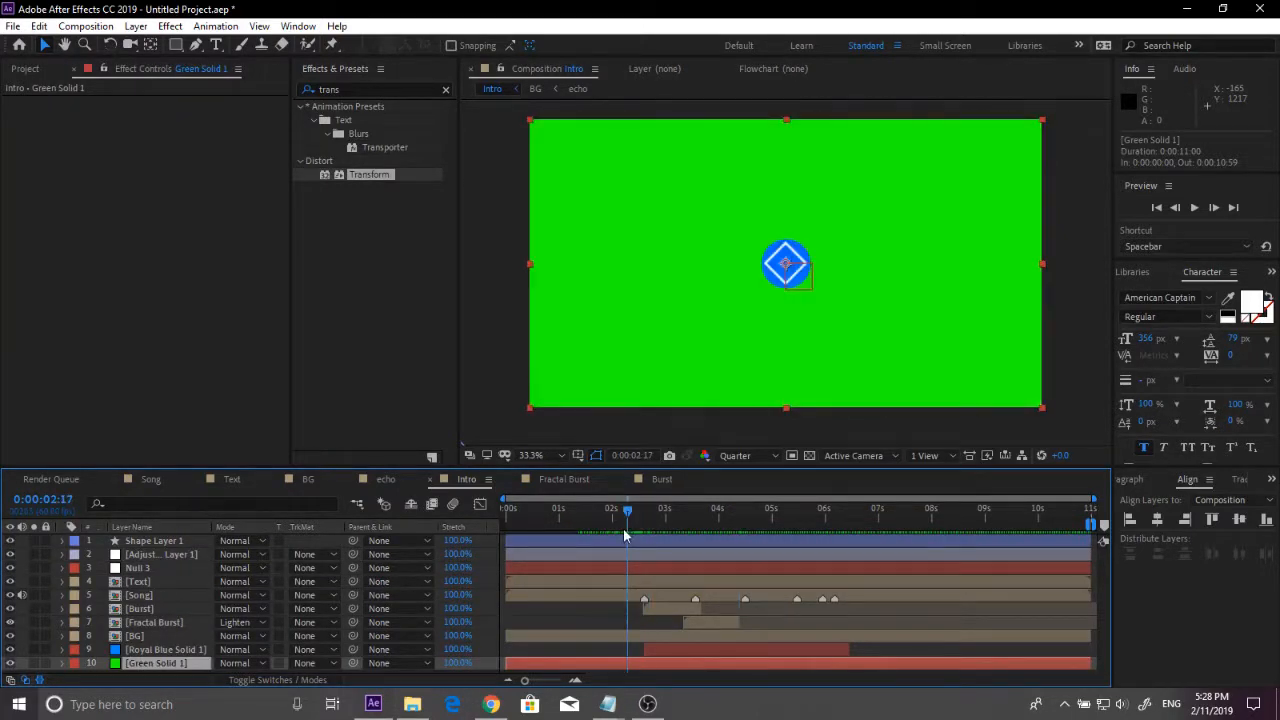
{"action": "key", "text": "space"}
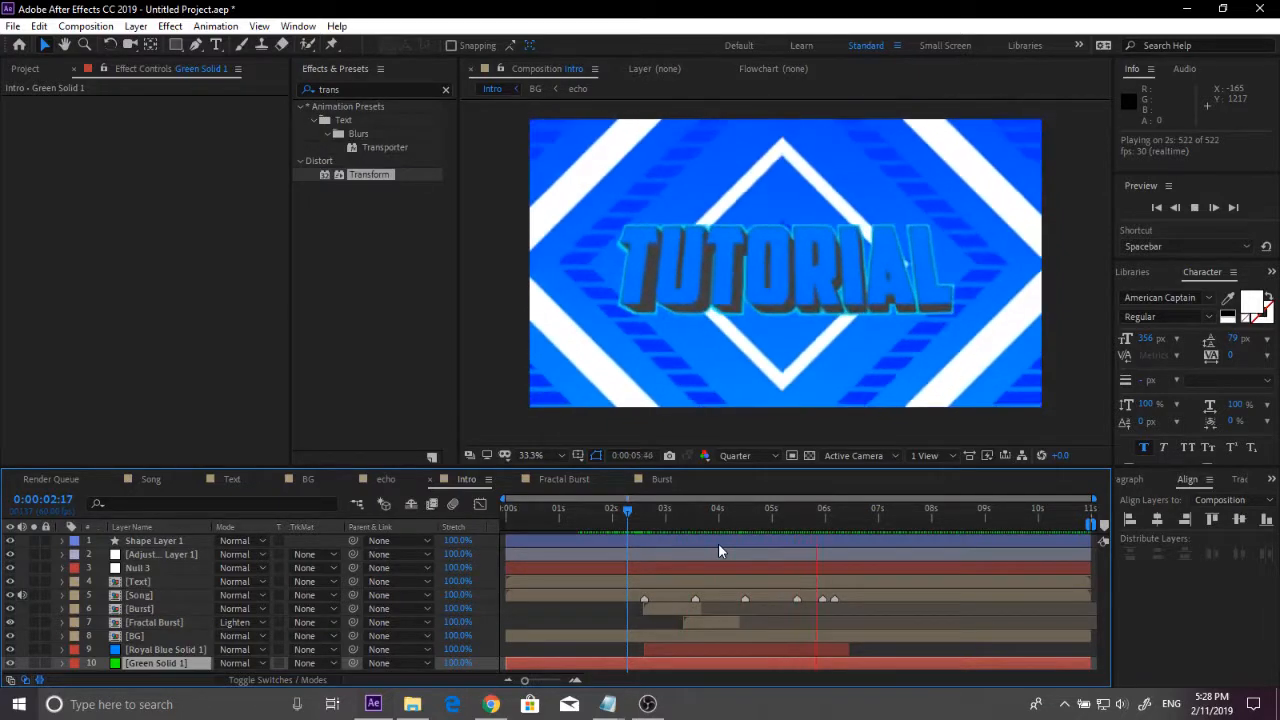
{"action": "left_click_drag", "start_coordinate": [757, 527], "coordinate": [601, 541]}
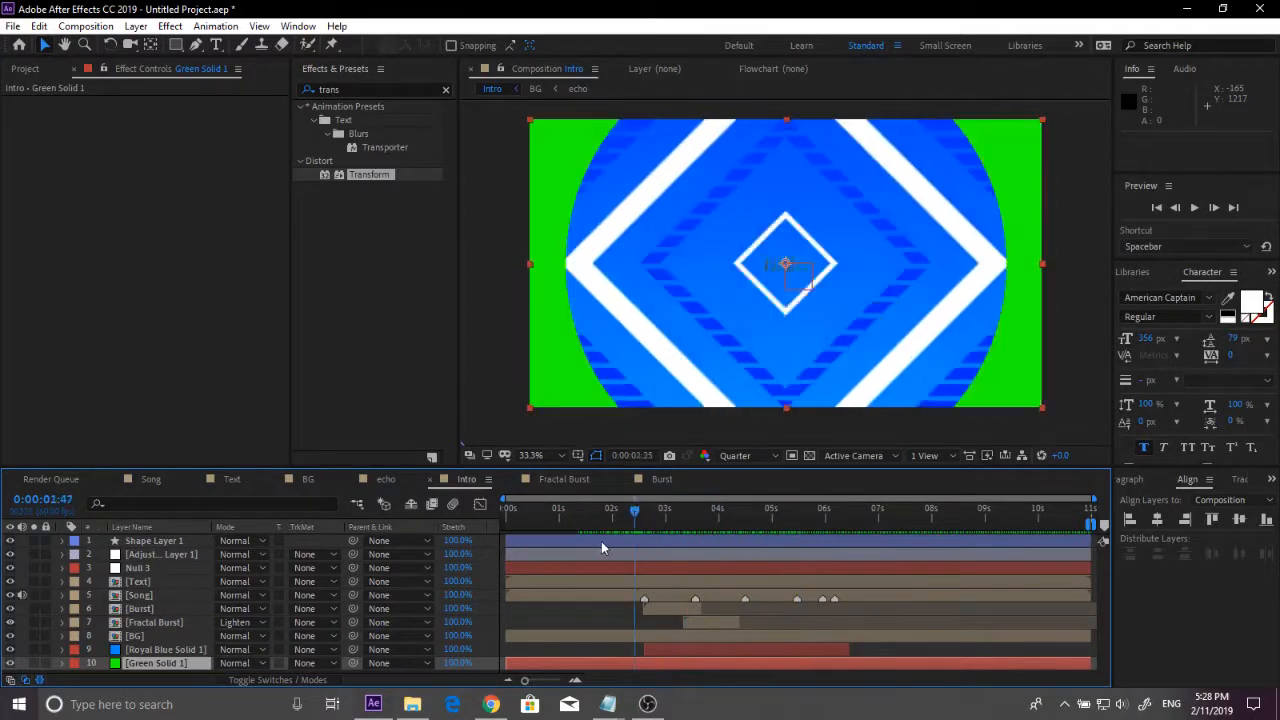
{"action": "key", "text": "space"}
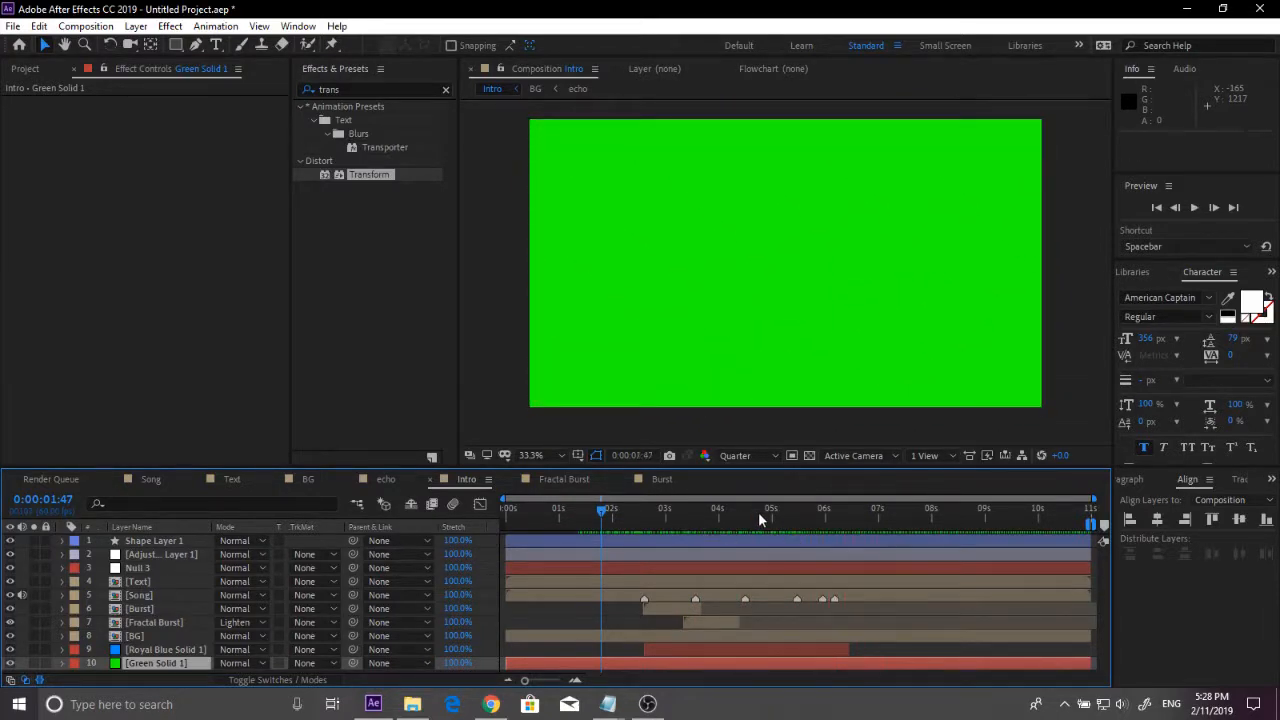
{"action": "left_click", "coordinate": [779, 510]}
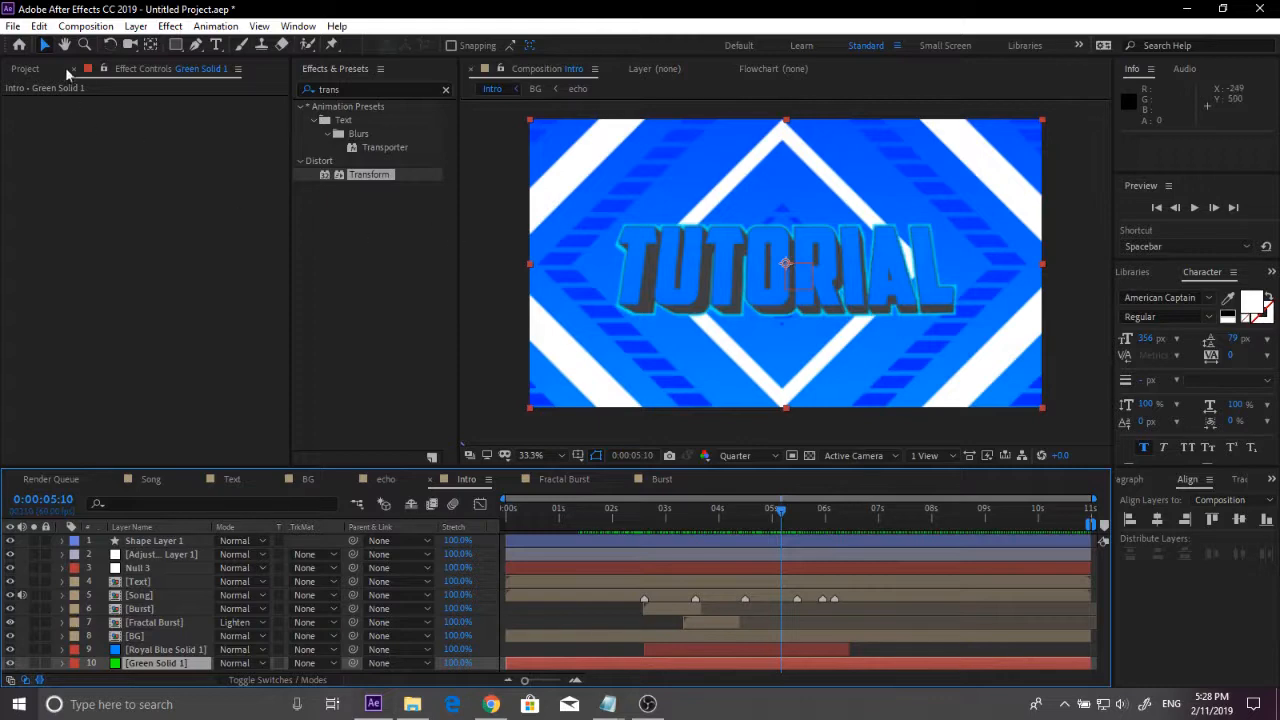
Step: Create a new composition named Splines in the project, keeping the existing 1920 x 1080, 60 fps, 11-second settings
{"action": "left_click", "coordinate": [65, 67]}
{"action": "left_click", "coordinate": [64, 393]}
{"action": "right_click", "coordinate": [64, 394]}
{"action": "left_click", "coordinate": [125, 404]}
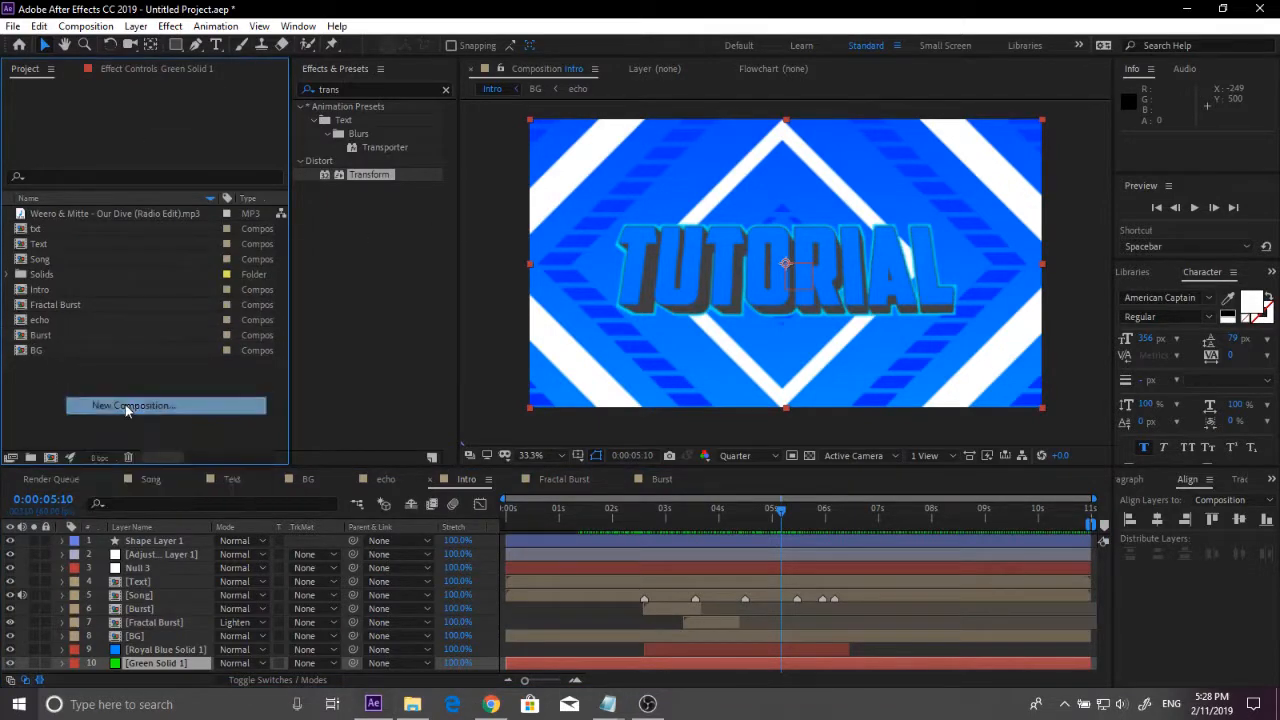
{"action": "type", "text": "Splines"}
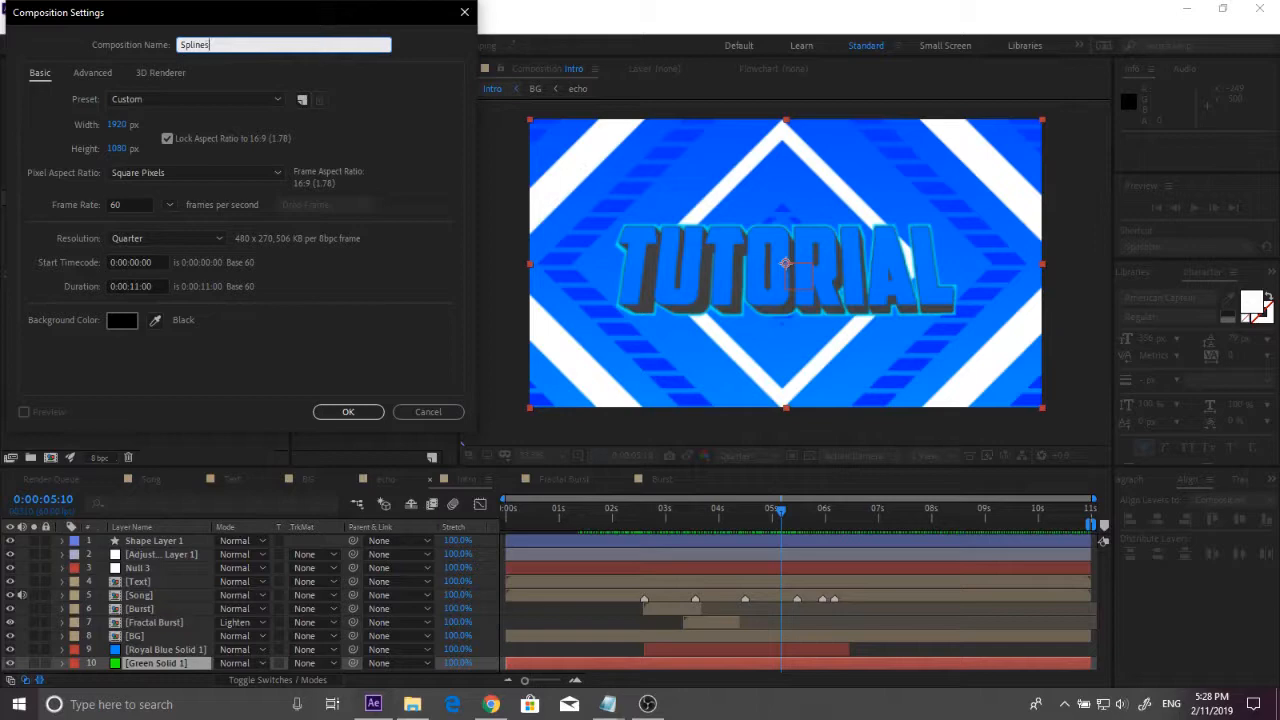
{"action": "key", "text": "Return"}
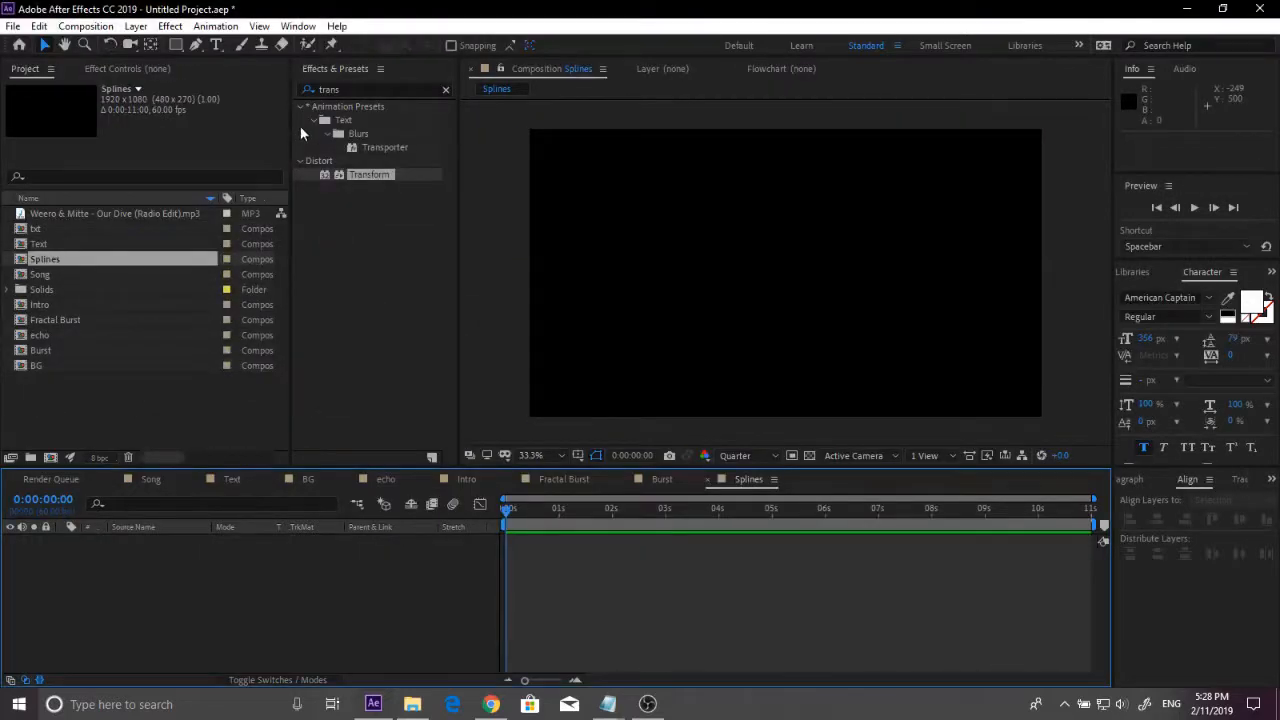
Step: Activate the Pen tool and set the shape fill to None, leaving only the white stroke
{"action": "left_click", "coordinate": [200, 46]}
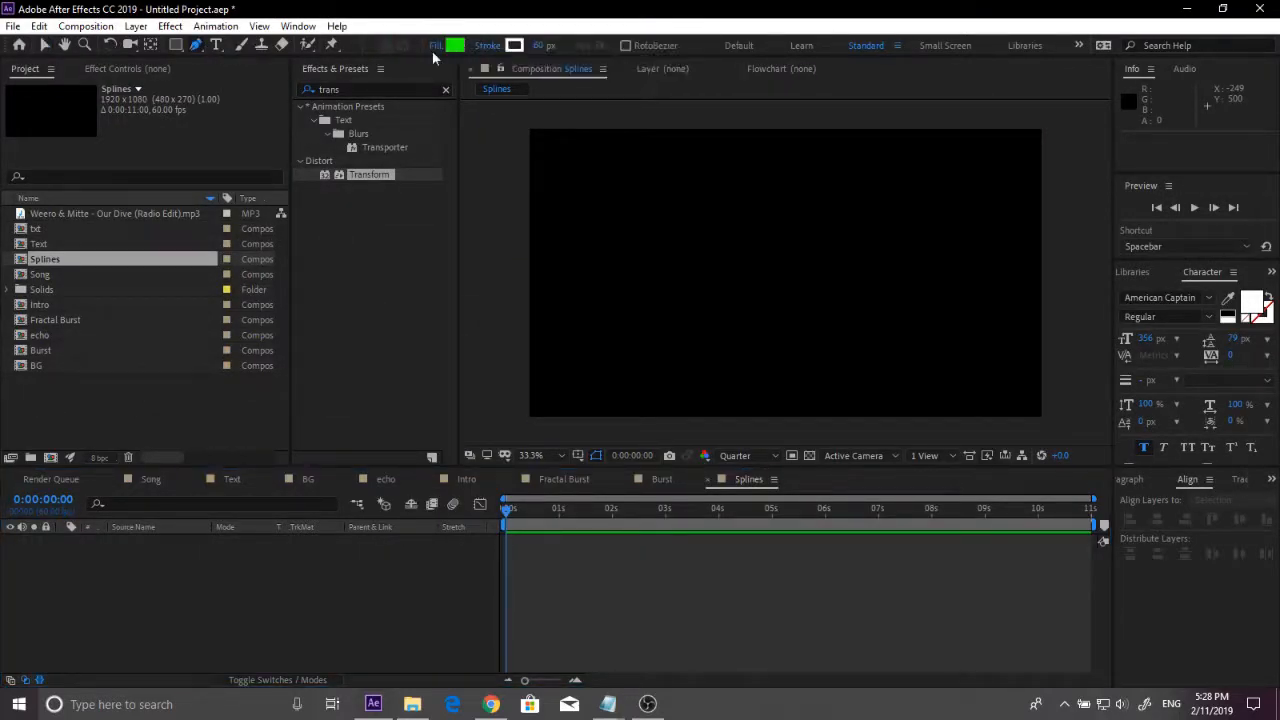
{"action": "left_click", "coordinate": [435, 47]}
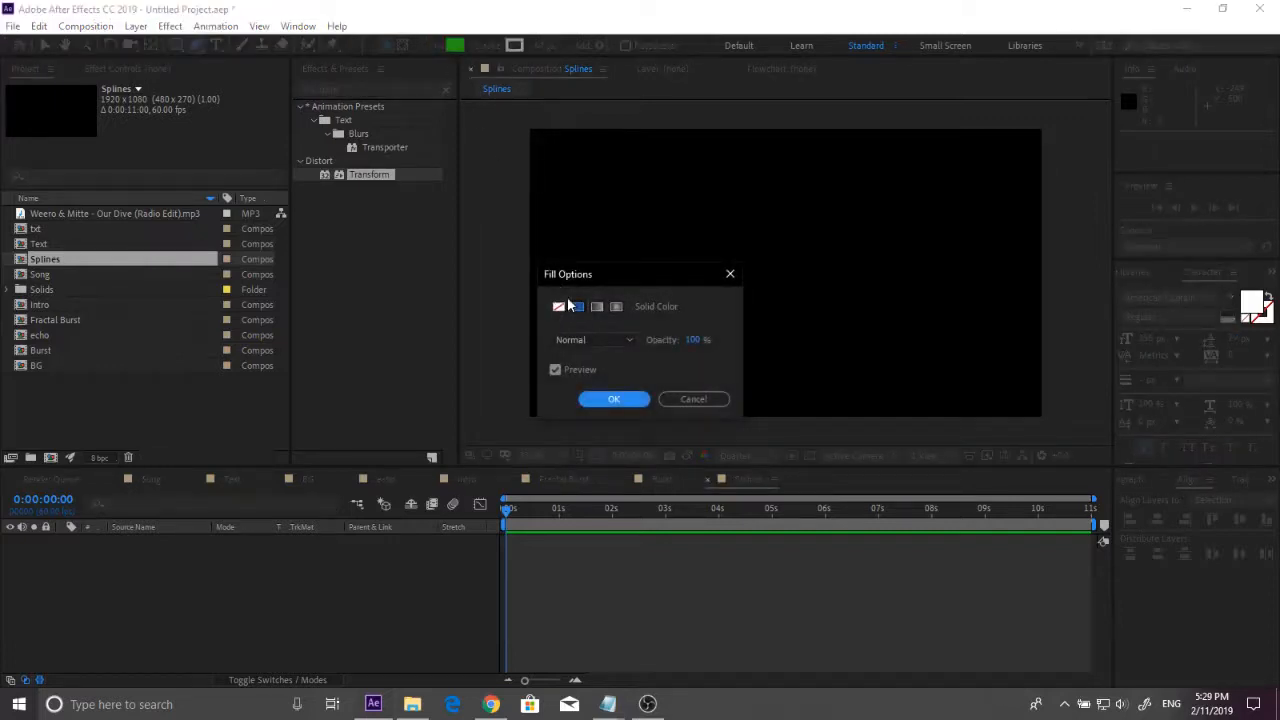
{"action": "left_click", "coordinate": [560, 304]}
{"action": "left_click", "coordinate": [609, 397]}
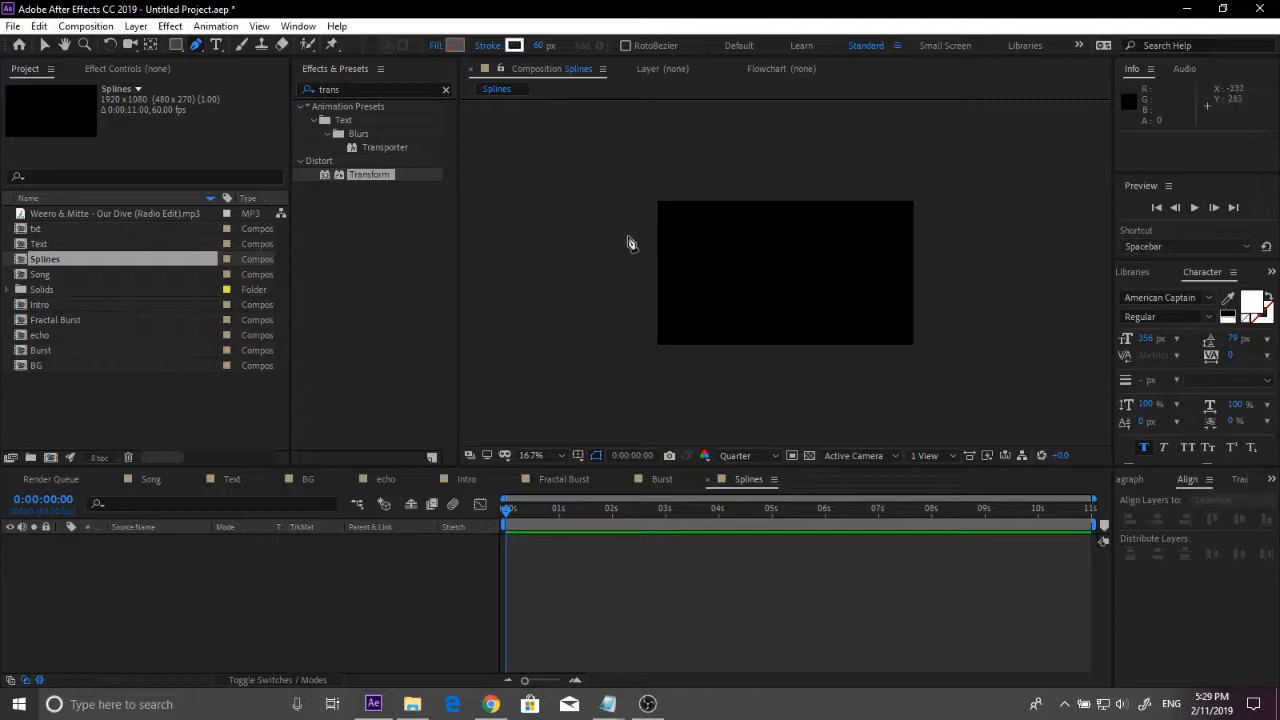
Step: Draw a curved, looping open path that starts outside the frame's left edge, spirals through the centre and exits past the right edge
{"action": "left_click", "coordinate": [614, 219]}
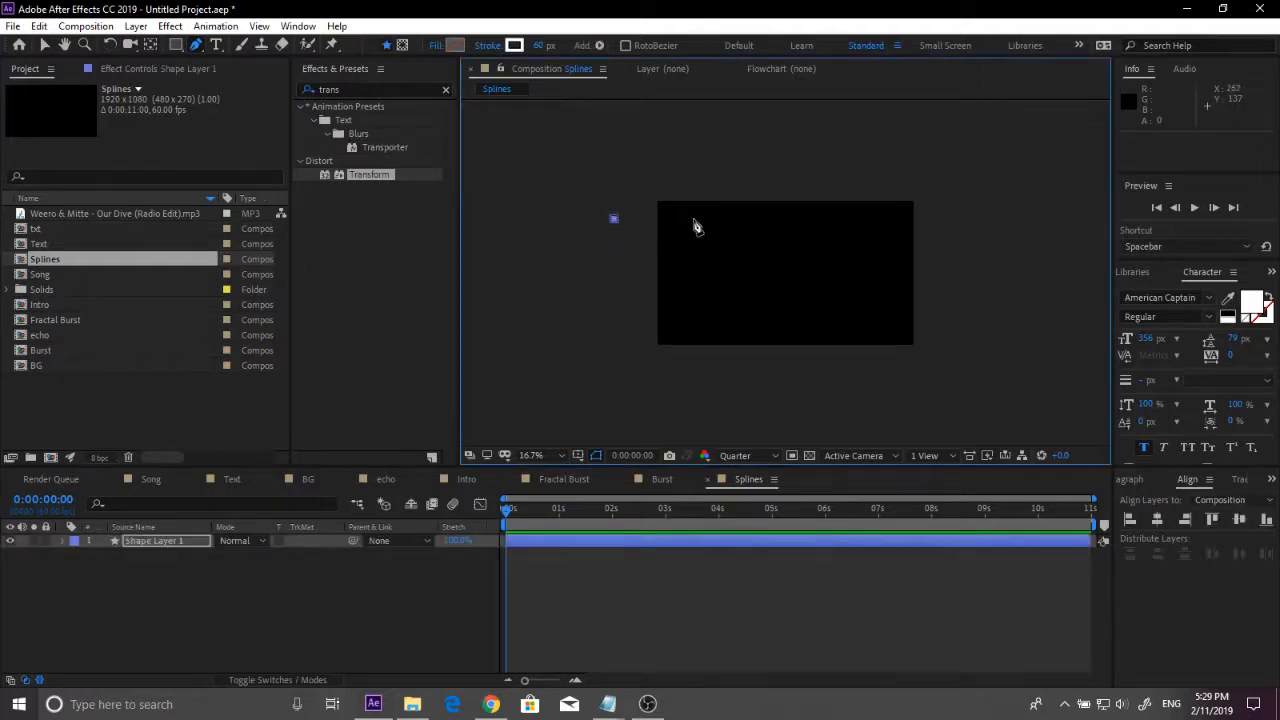
{"action": "left_click_drag", "start_coordinate": [694, 219], "coordinate": [728, 218]}
{"action": "left_click_drag", "start_coordinate": [835, 233], "coordinate": [840, 320]}
{"action": "left_click_drag", "start_coordinate": [746, 325], "coordinate": [714, 257]}
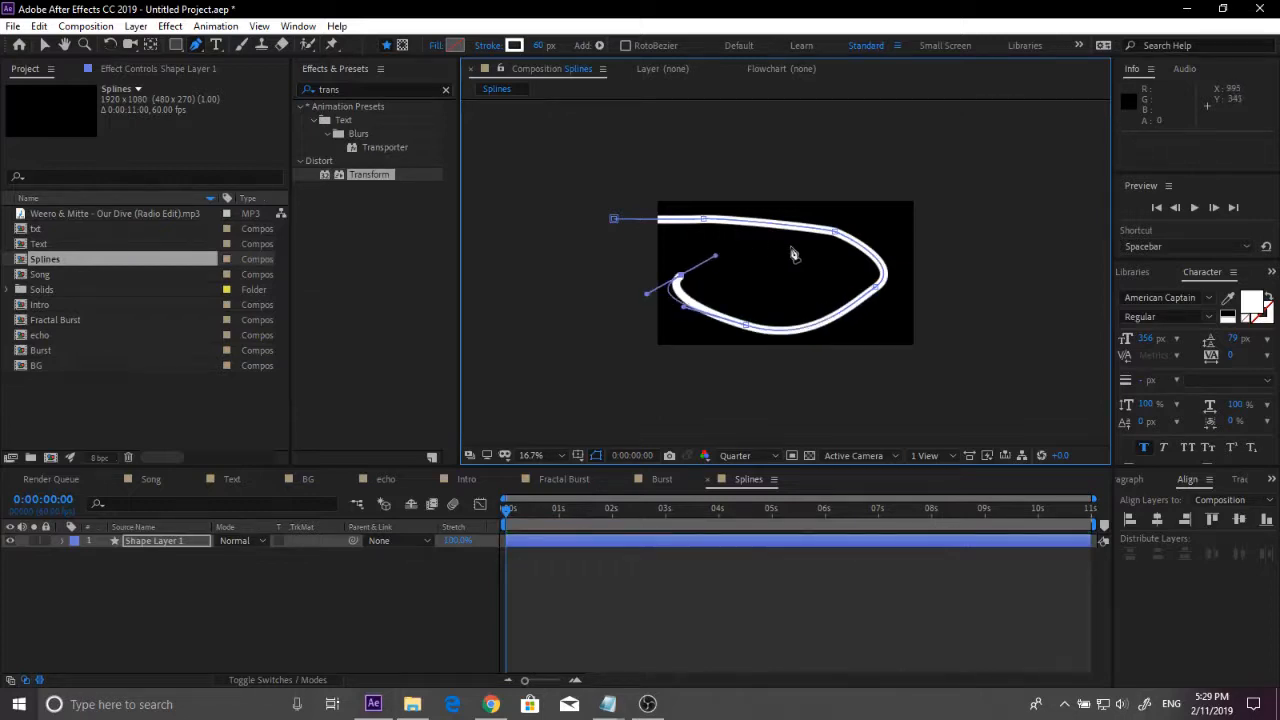
{"action": "left_click_drag", "start_coordinate": [790, 246], "coordinate": [757, 290]}
{"action": "left_click_drag", "start_coordinate": [874, 223], "coordinate": [998, 249]}
{"action": "left_click_drag", "start_coordinate": [1042, 212], "coordinate": [1049, 208]}
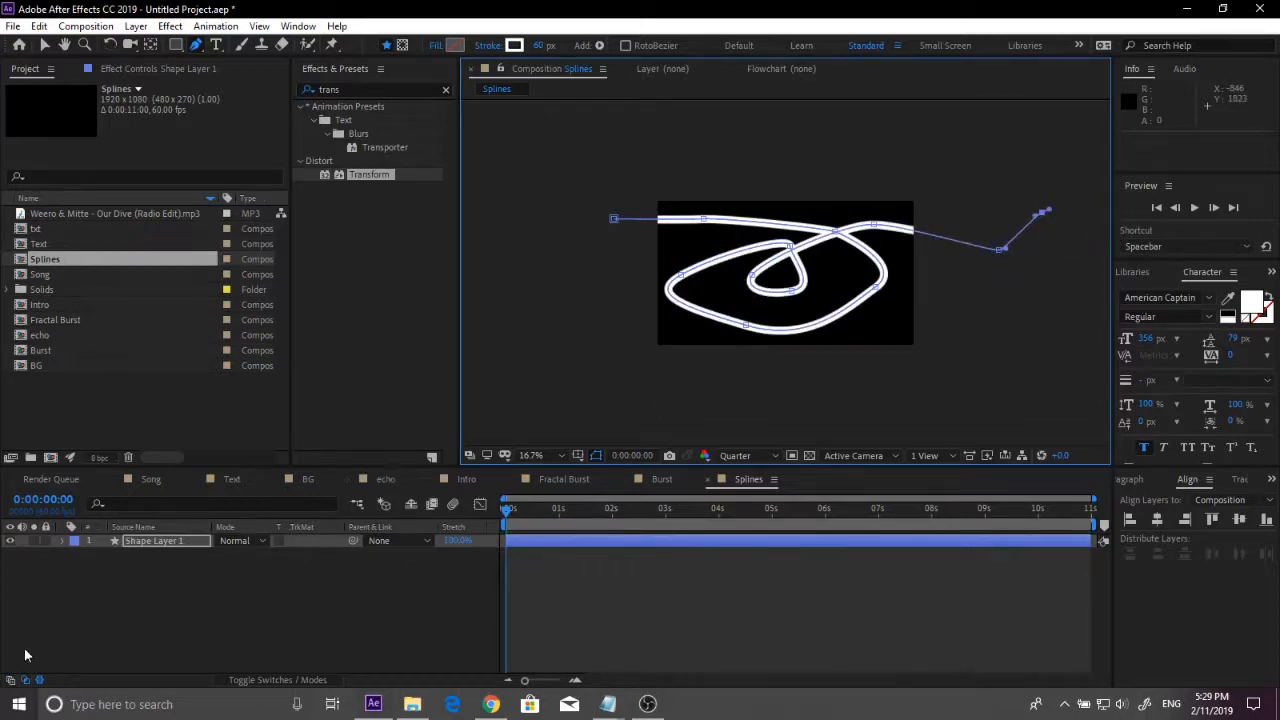
Step: Add a Trim Paths operator to the contents of Shape Layer 1 and expand its properties
{"action": "left_click", "coordinate": [61, 541]}
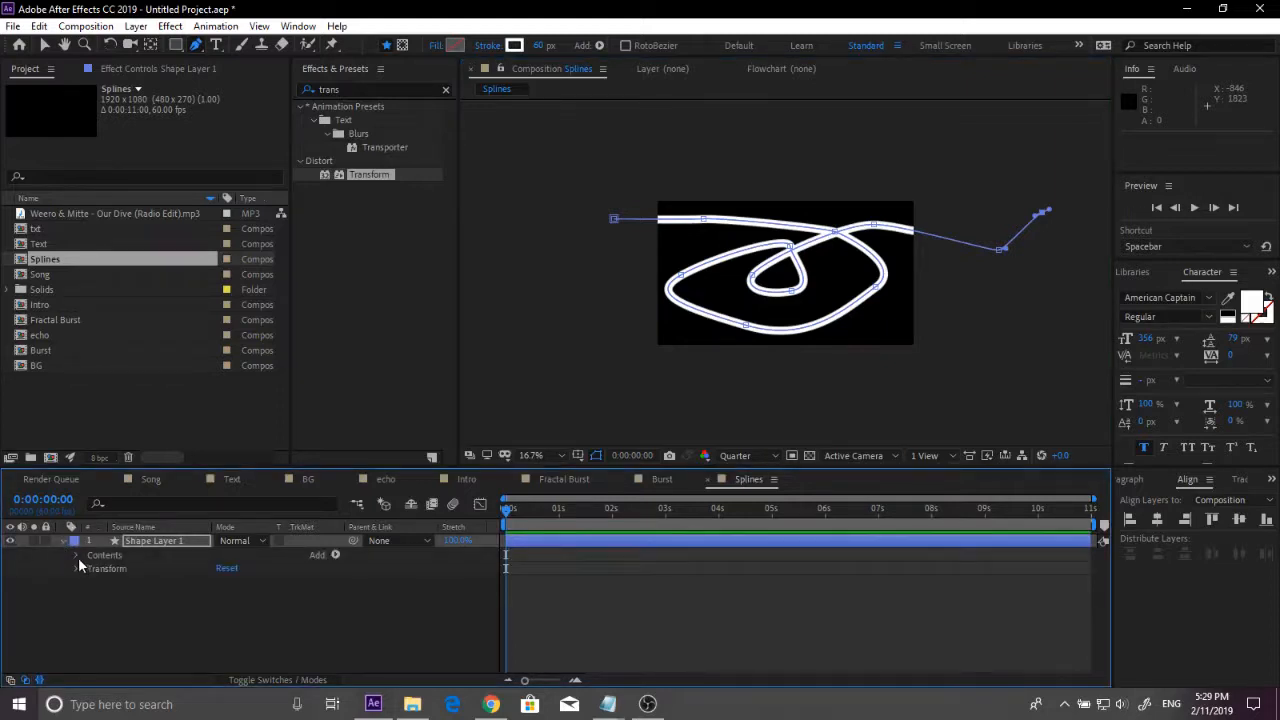
{"action": "left_click", "coordinate": [76, 555]}
{"action": "left_click", "coordinate": [335, 555]}
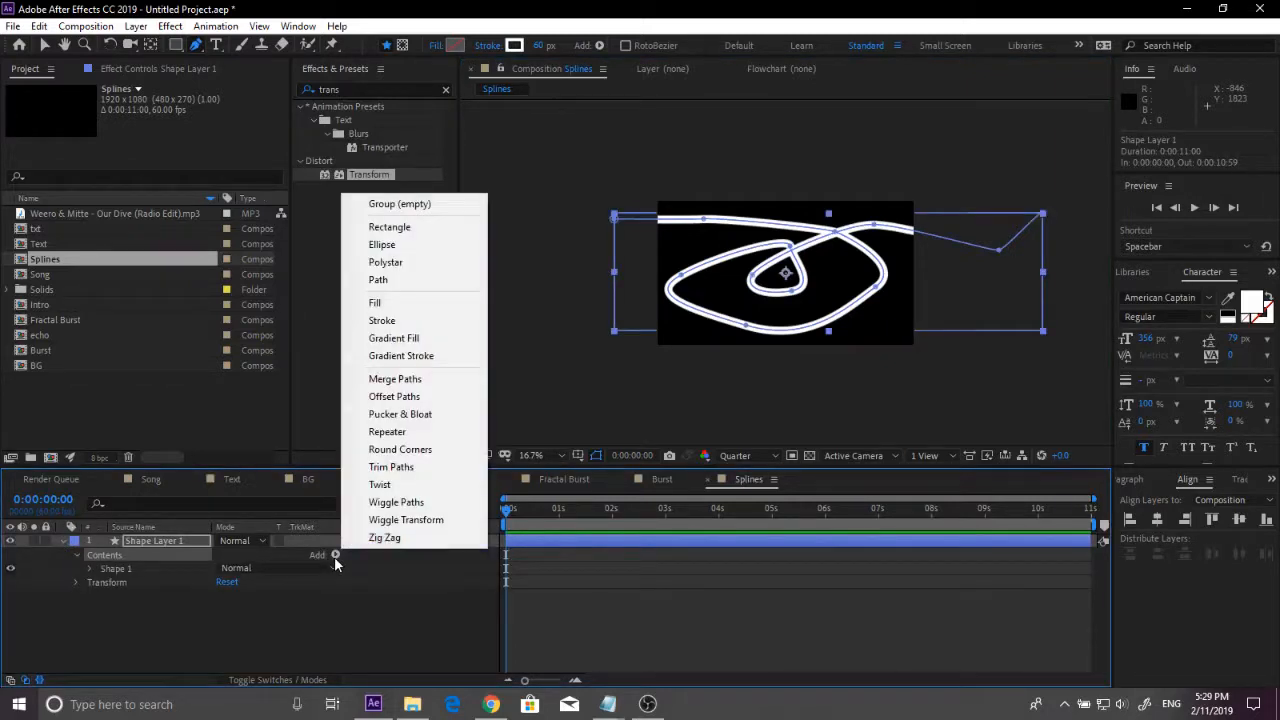
{"action": "left_click", "coordinate": [410, 474]}
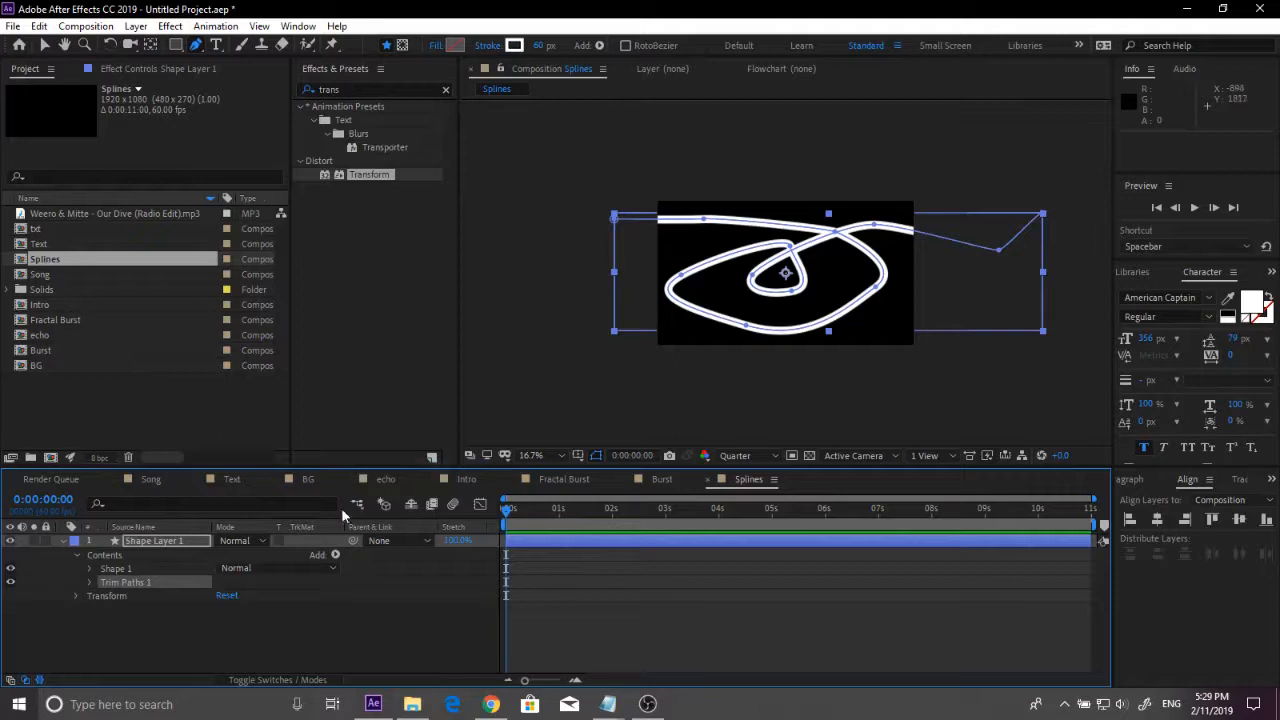
{"action": "left_click", "coordinate": [90, 582]}
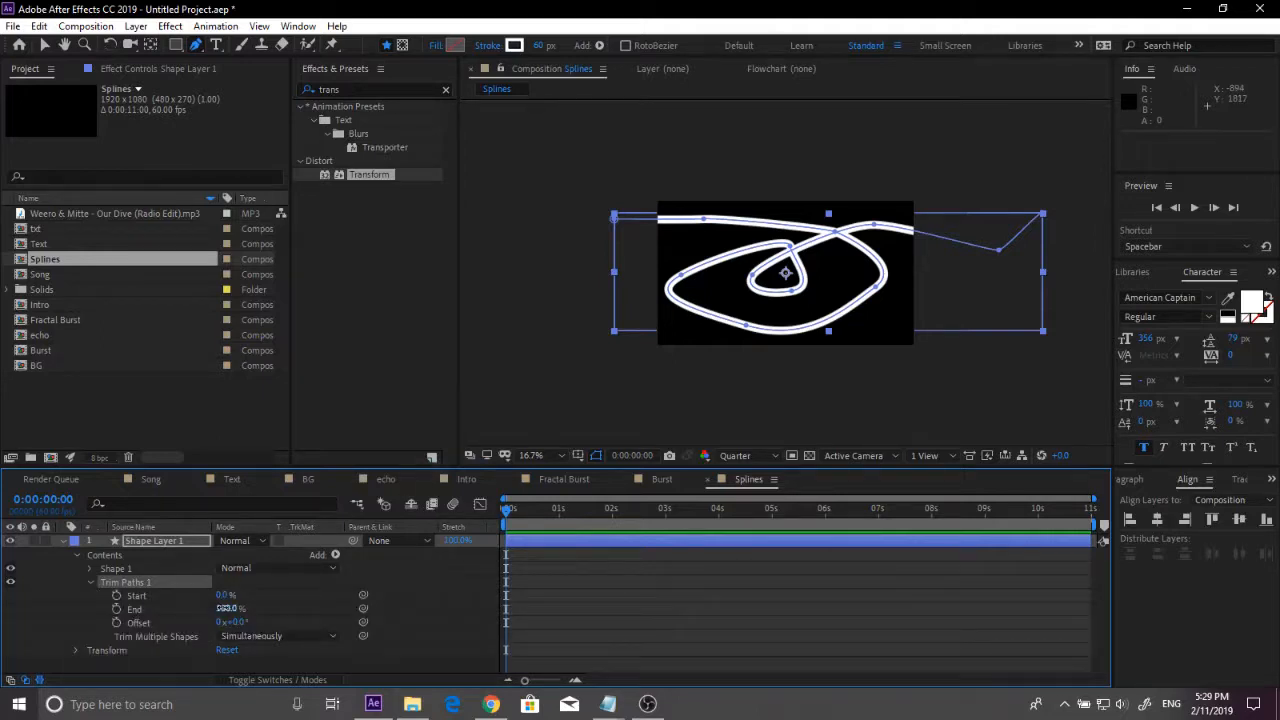
Step: Set the Trim Paths End to 0% and enable keyframing for both Start and End at 0:00:00:00
{"action": "left_click", "coordinate": [224, 608]}
{"action": "type", "text": "0"}
{"action": "key", "text": "Return"}
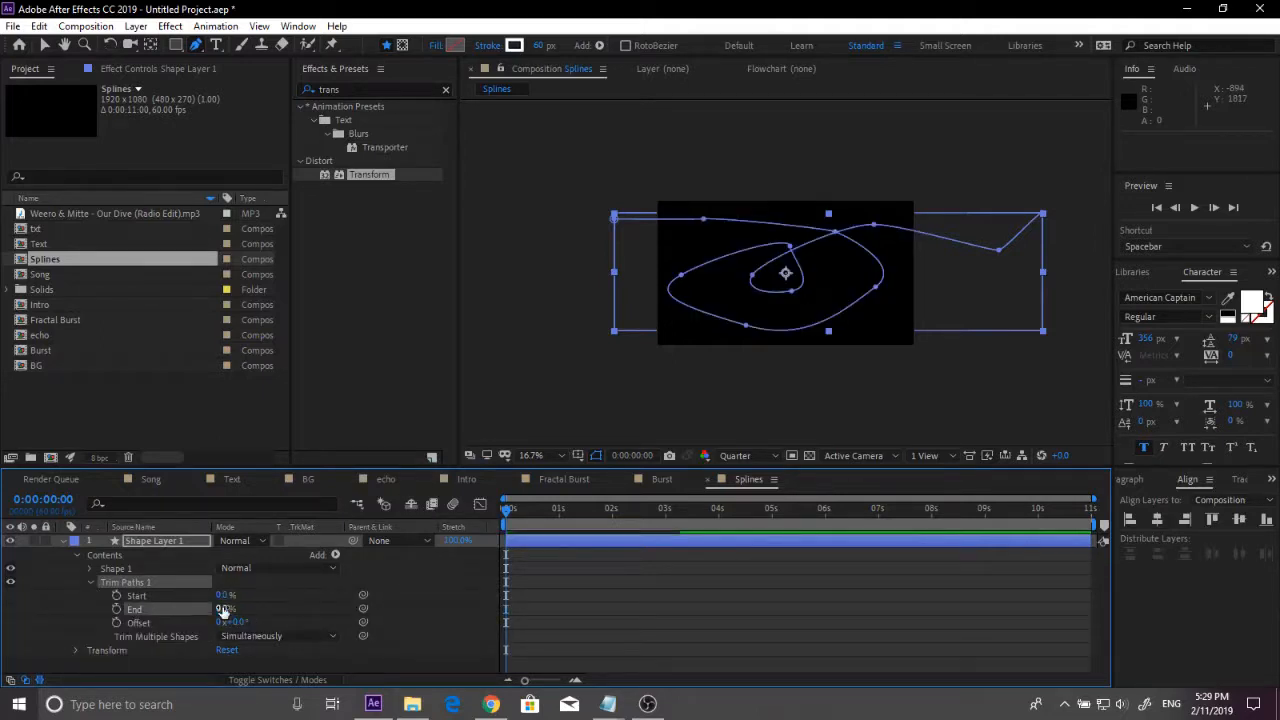
{"action": "left_click", "coordinate": [116, 608]}
{"action": "left_click", "coordinate": [116, 595]}
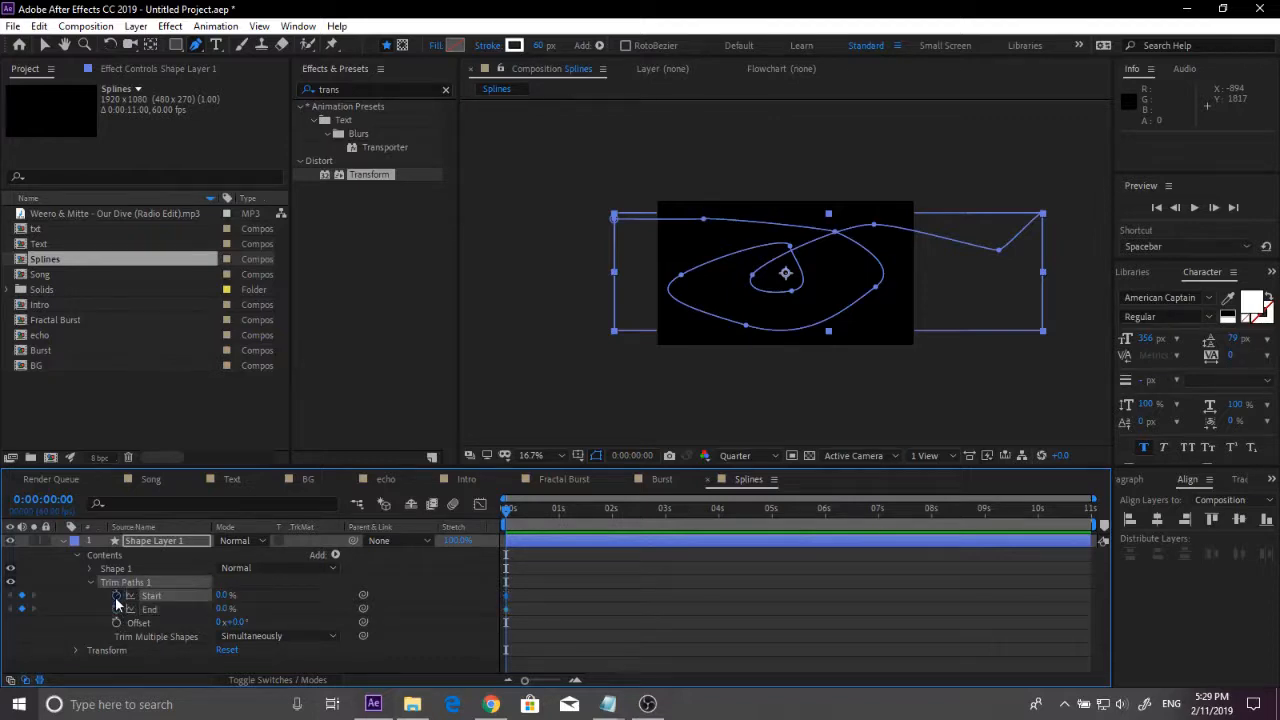
Step: Keyframe the Trim Paths Start and End at 100% at 0:00:04:00
{"action": "left_click", "coordinate": [48, 501]}
{"action": "type", "text": "4:"}
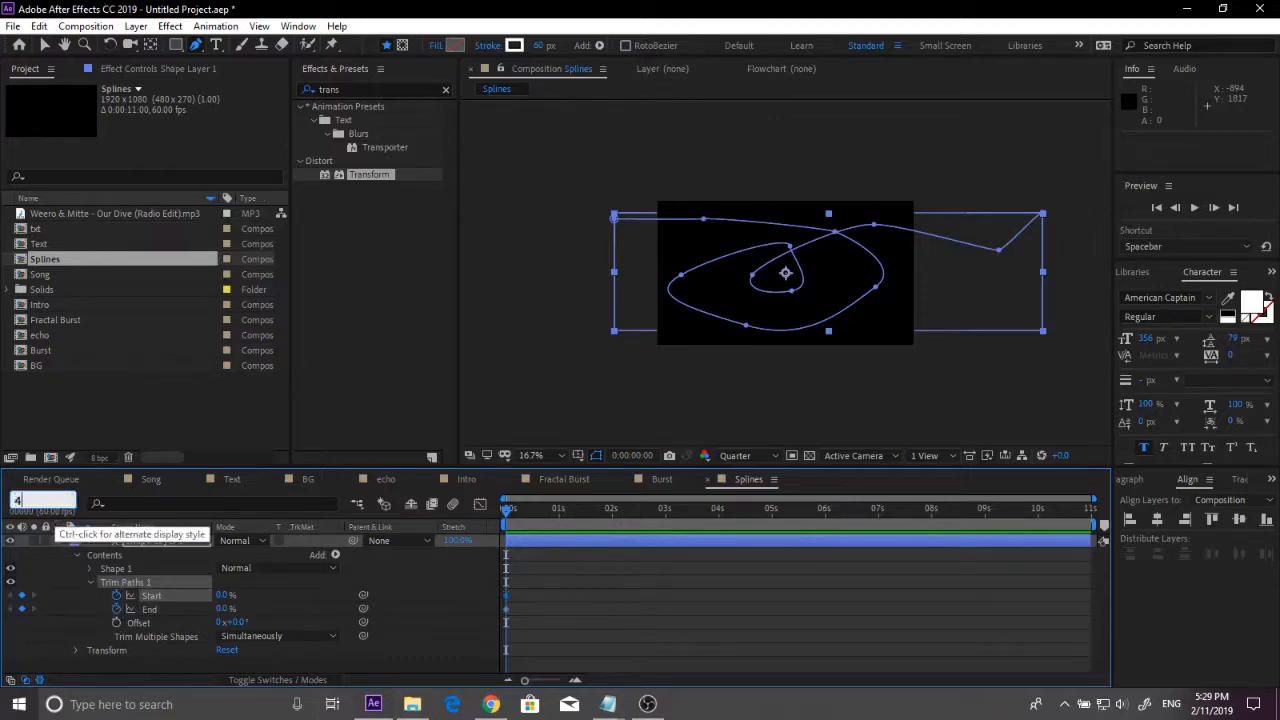
{"action": "type", "text": "00"}
{"action": "key", "text": "Return"}
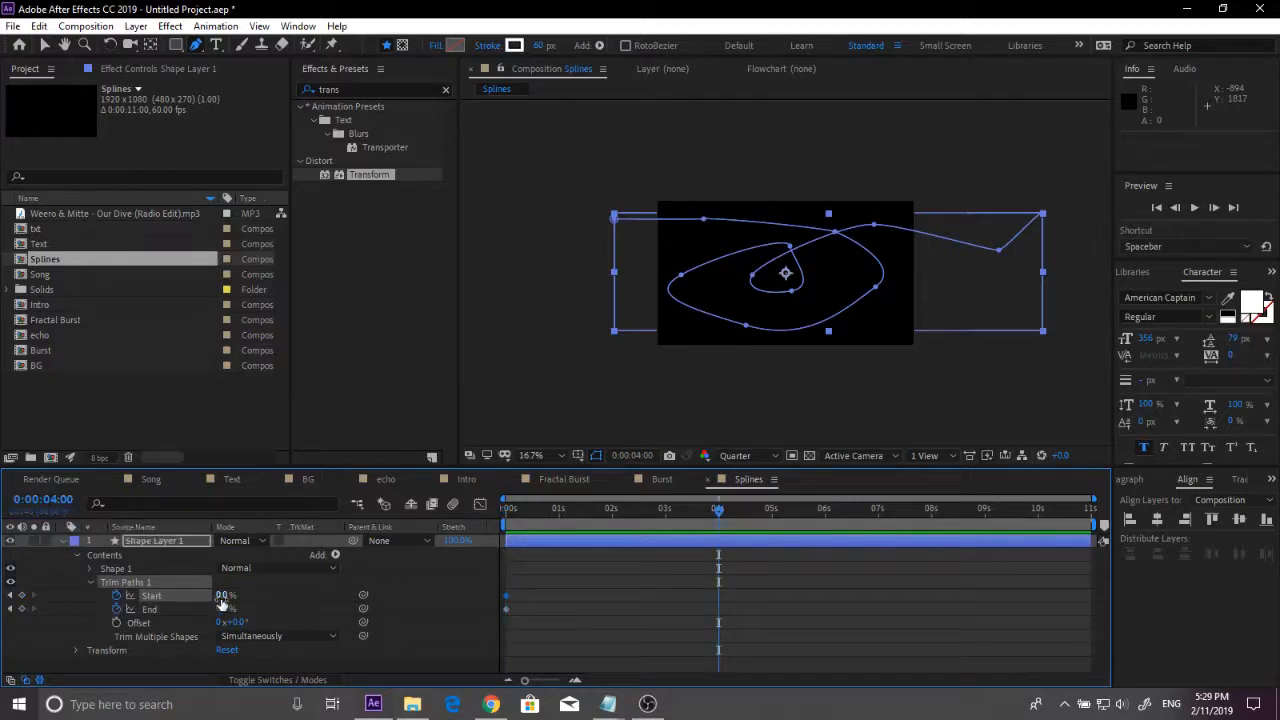
{"action": "left_click", "coordinate": [222, 595]}
{"action": "type", "text": "100"}
{"action": "key", "text": "Return"}
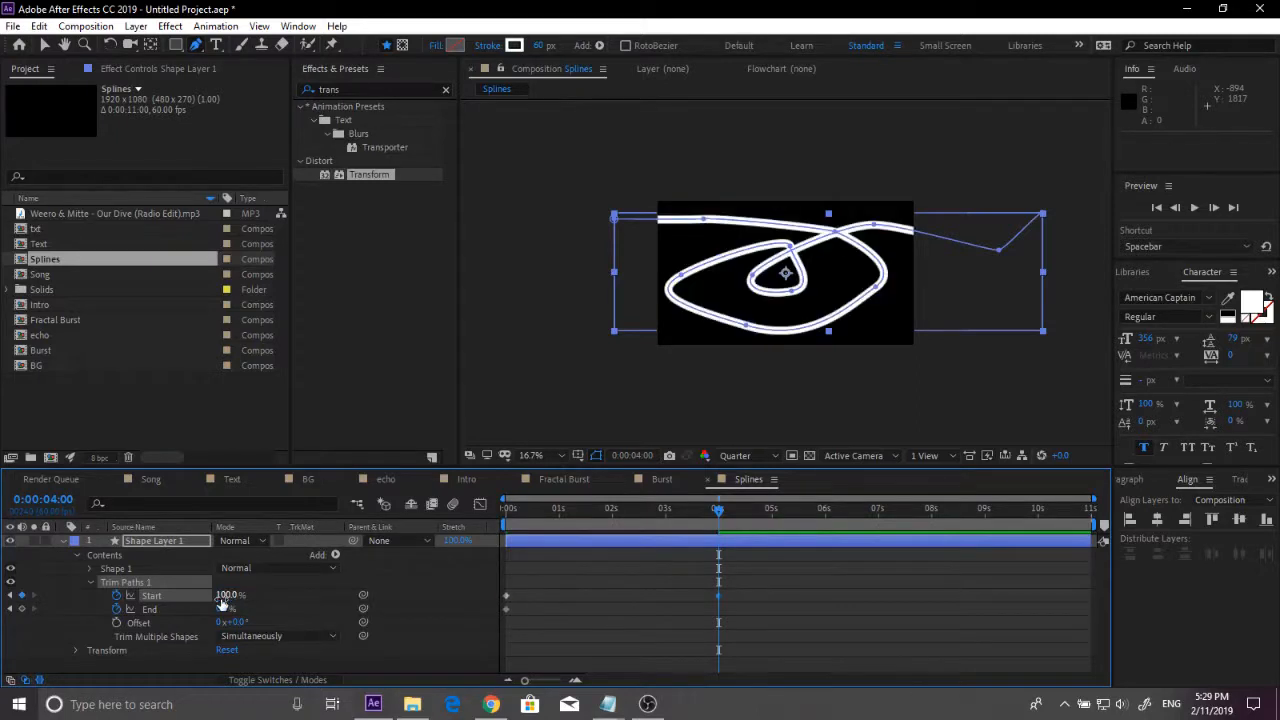
{"action": "left_click", "coordinate": [222, 608]}
{"action": "type", "text": "100"}
{"action": "key", "text": "Return"}
Step: Shift both Start keyframes later so the first sits at 0:00:00:16, and check the travelling stroke segment at 0:00:00:58
{"action": "mouse_move", "coordinate": [788, 576]}
{"action": "left_mouse_down"}
{"action": "mouse_move", "coordinate": [637, 601]}
{"action": "mouse_move", "coordinate": [503, 603]}
{"action": "mouse_move", "coordinate": [521, 597]}
{"action": "left_mouse_up"}
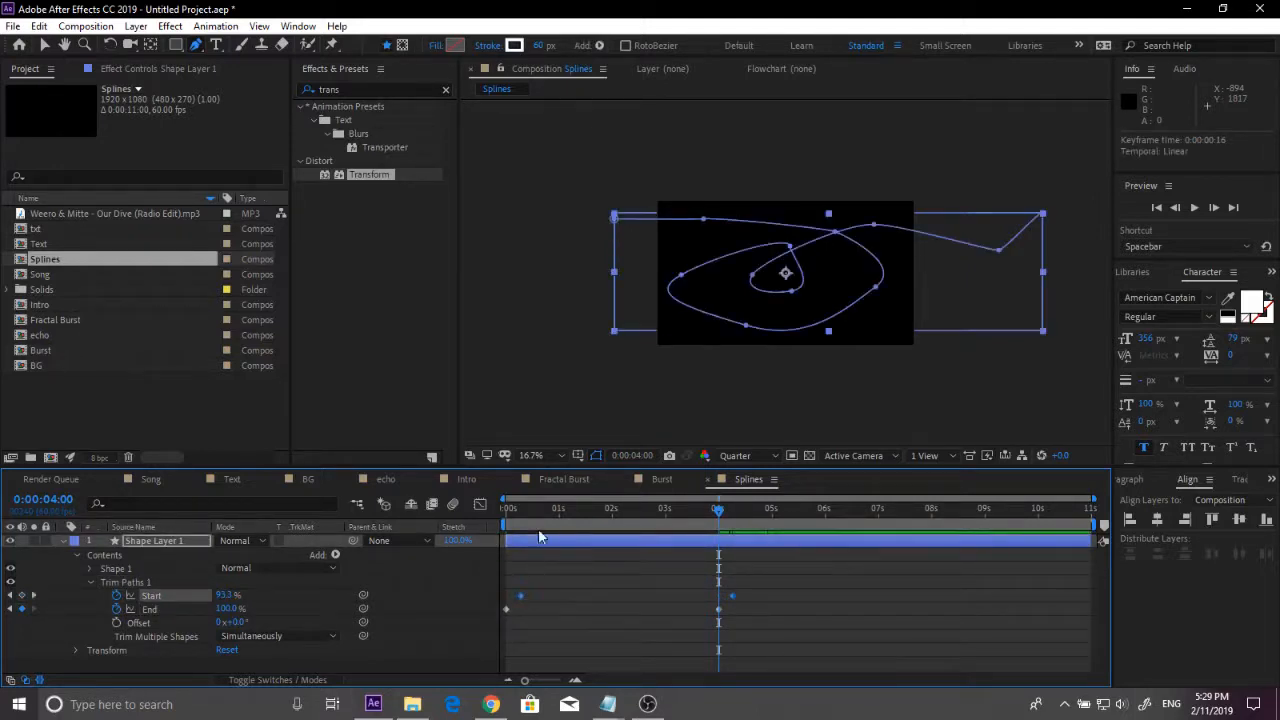
{"action": "left_click", "coordinate": [544, 520]}
{"action": "left_click_drag", "start_coordinate": [544, 524], "coordinate": [558, 524]}
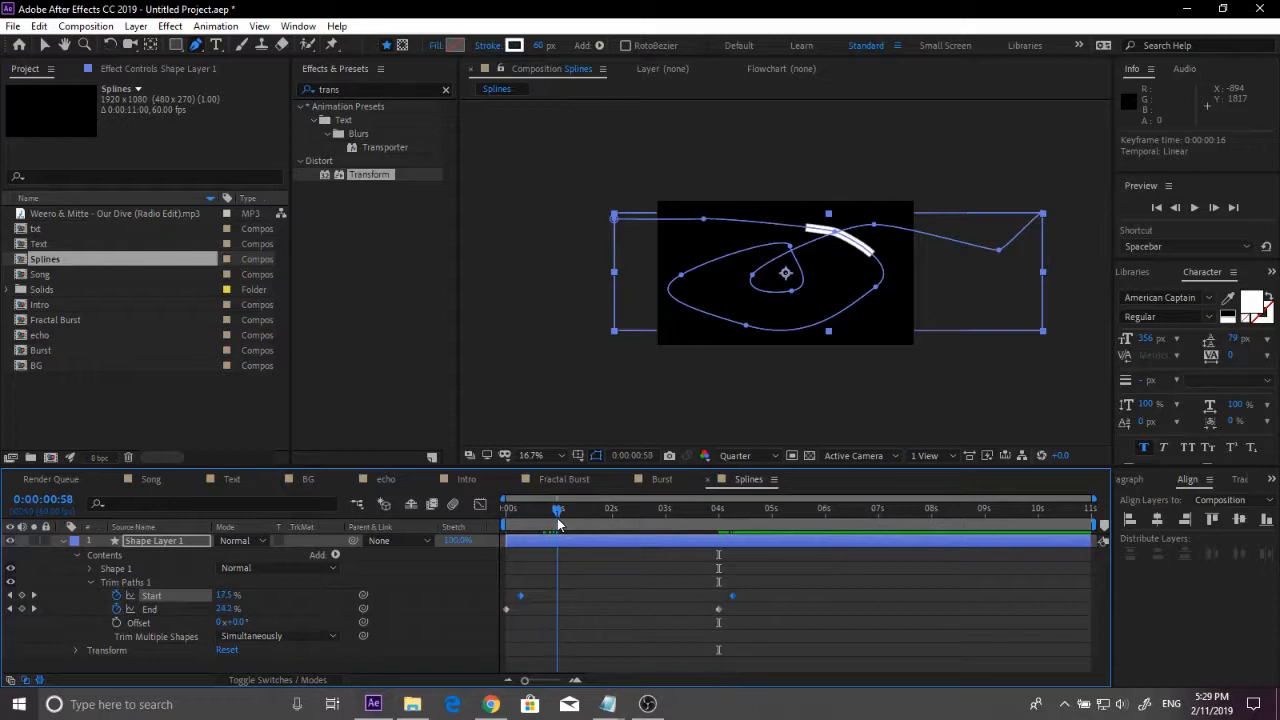
Step: Duplicate Shape Layer 1 and set the copy's Rotation to 180°
{"action": "left_click", "coordinate": [62, 540]}
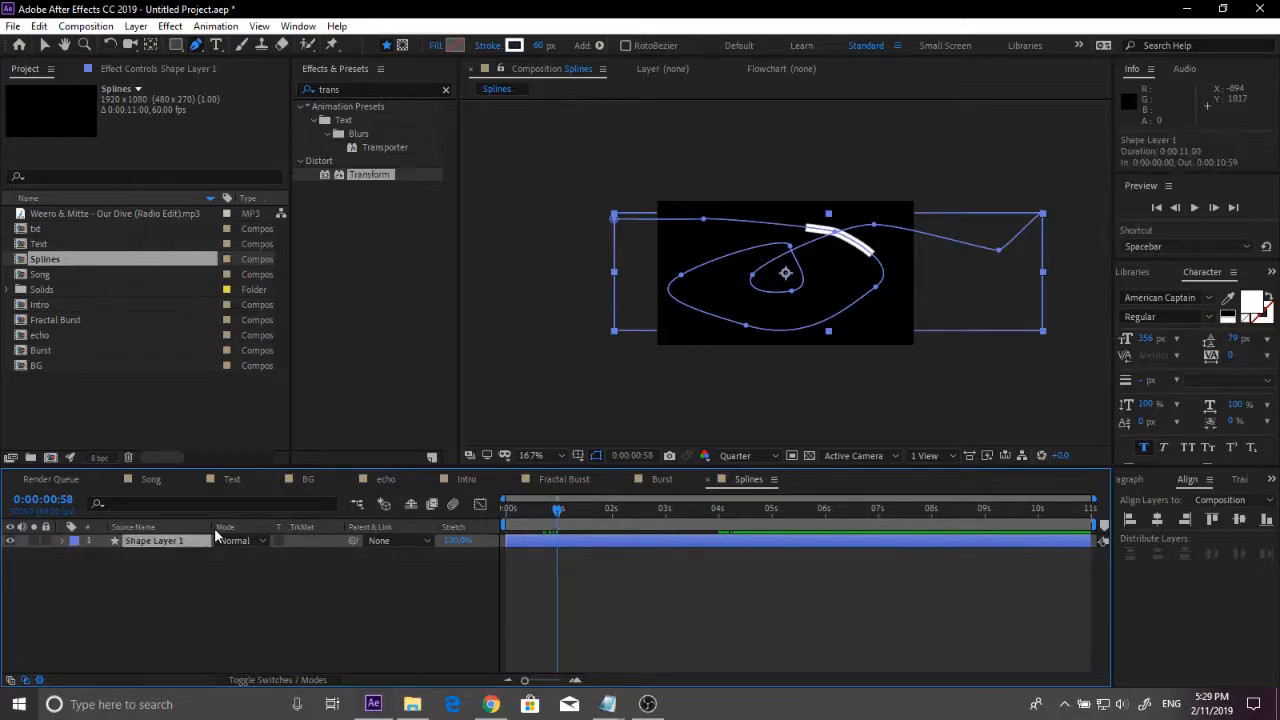
{"action": "key", "text": "ctrl+d"}
{"action": "key", "text": "r"}
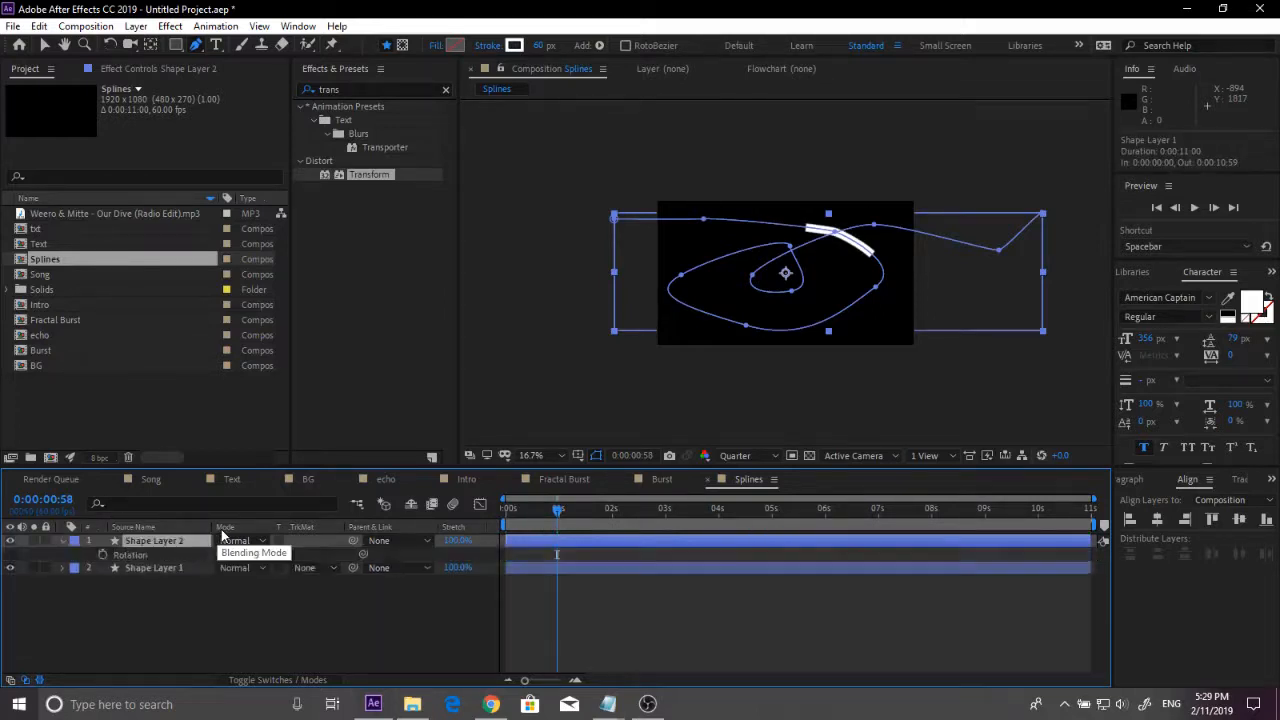
{"action": "left_click", "coordinate": [238, 555]}
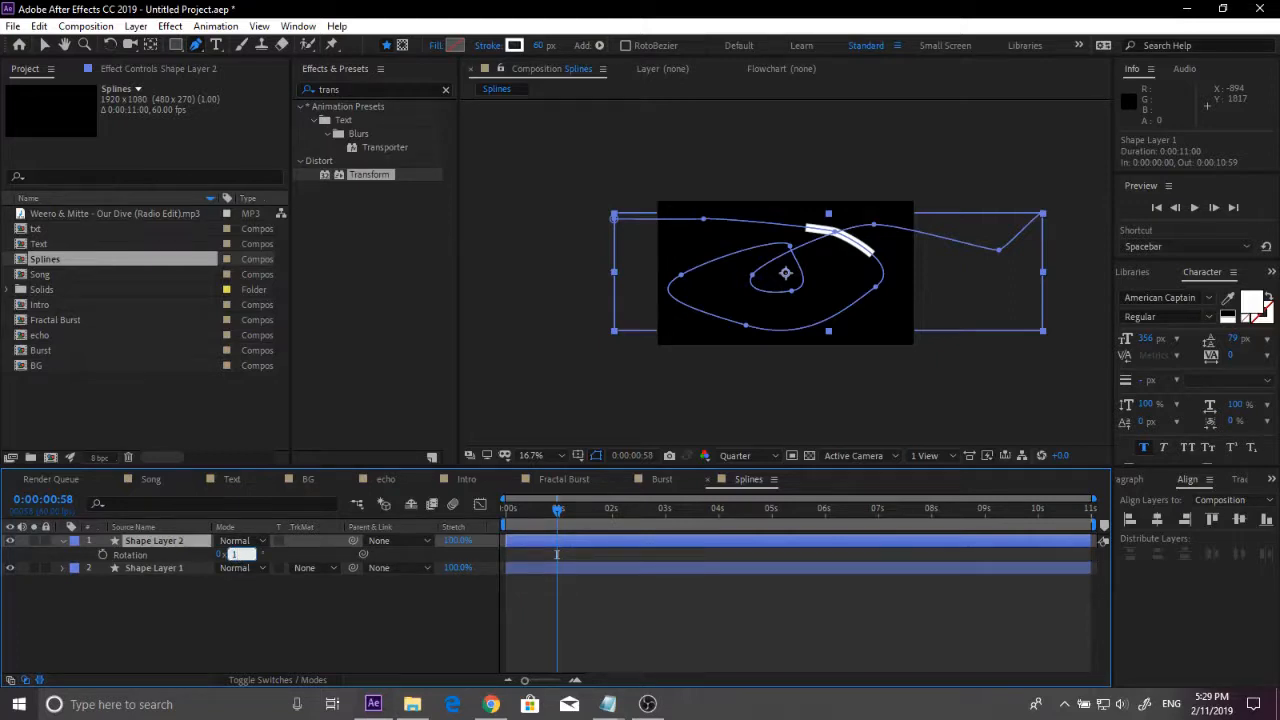
{"action": "type", "text": "180"}
{"action": "key", "text": "Return"}
Step: Preview the mirrored spline animation from the start of the Splines composition
{"action": "key", "text": "period"}
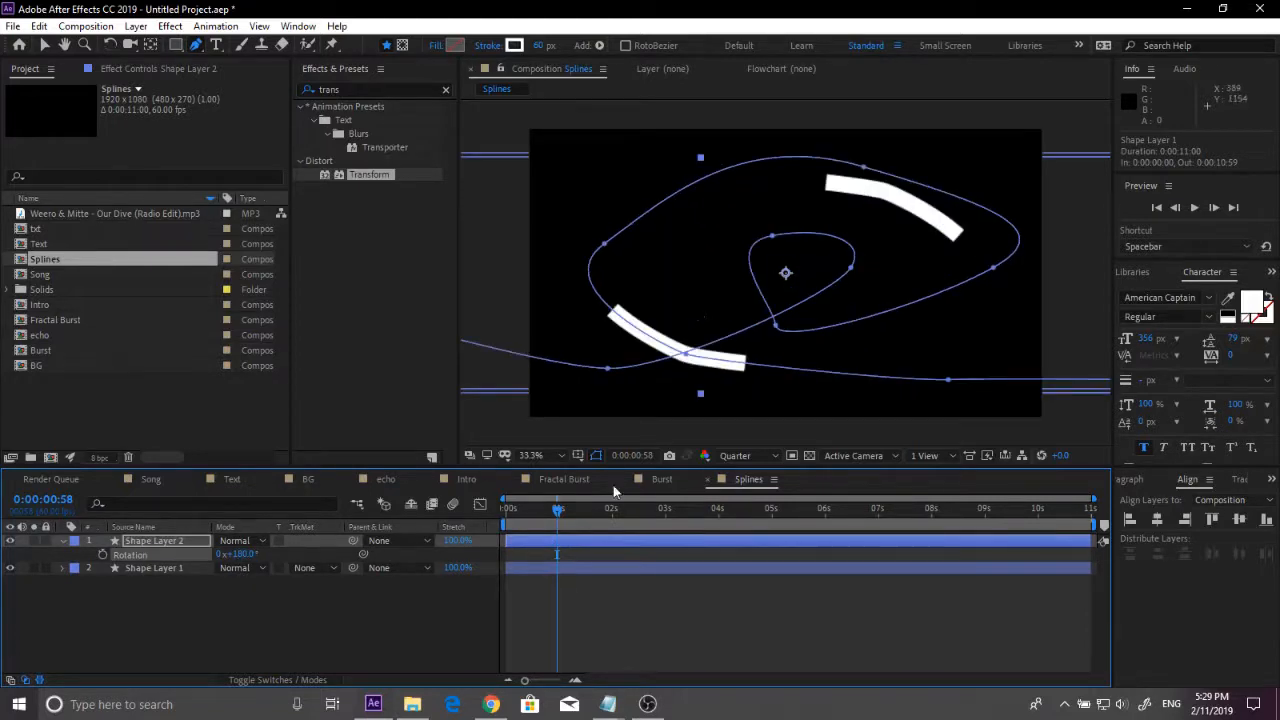
{"action": "left_click_drag", "start_coordinate": [531, 514], "coordinate": [504, 516]}
{"action": "key", "text": "space"}
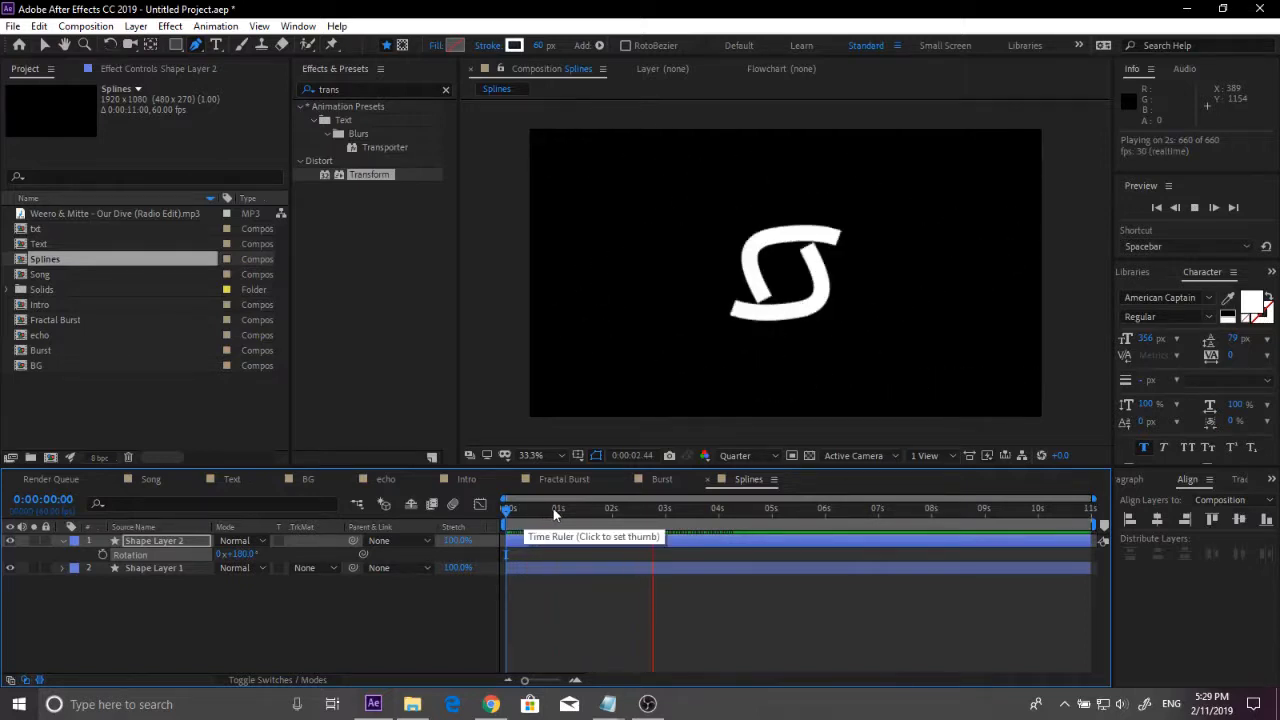
Step: Add the Splines composition to Intro above the Song layer, trim it to 0:00:04:31 and start it at 0:00:02:32
{"action": "left_click", "coordinate": [466, 479]}
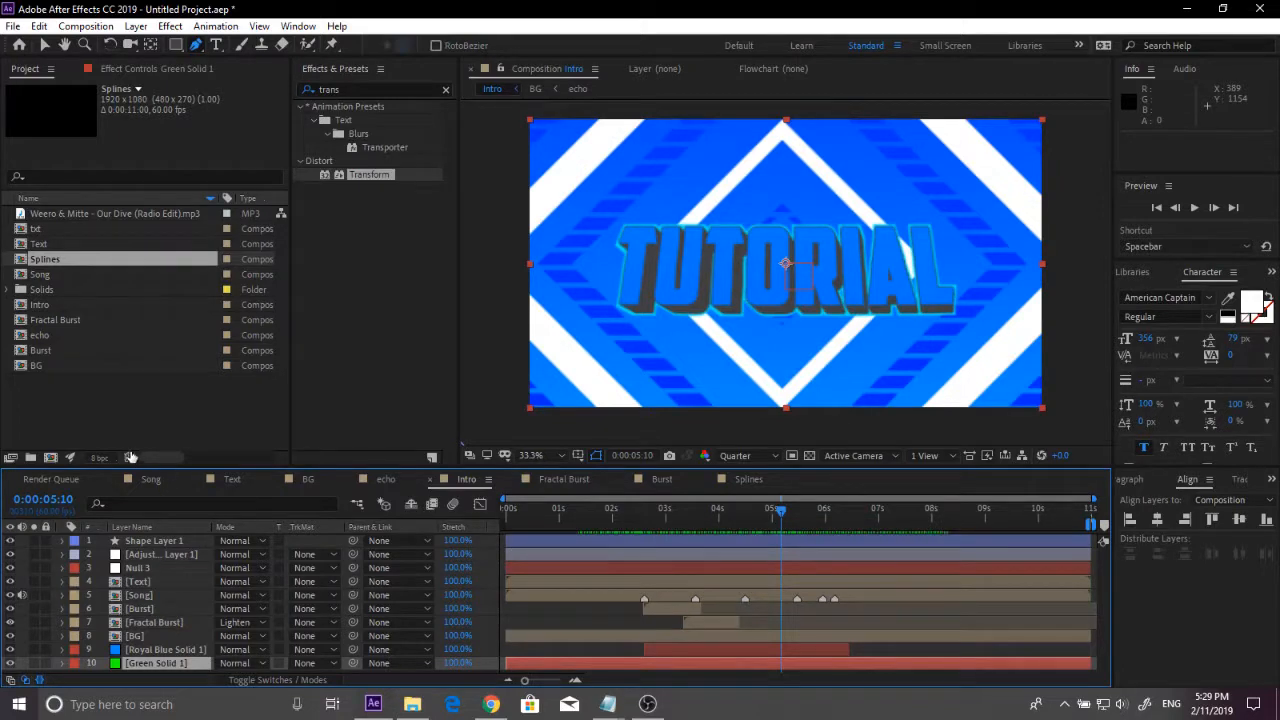
{"action": "left_click_drag", "start_coordinate": [58, 268], "coordinate": [170, 596]}
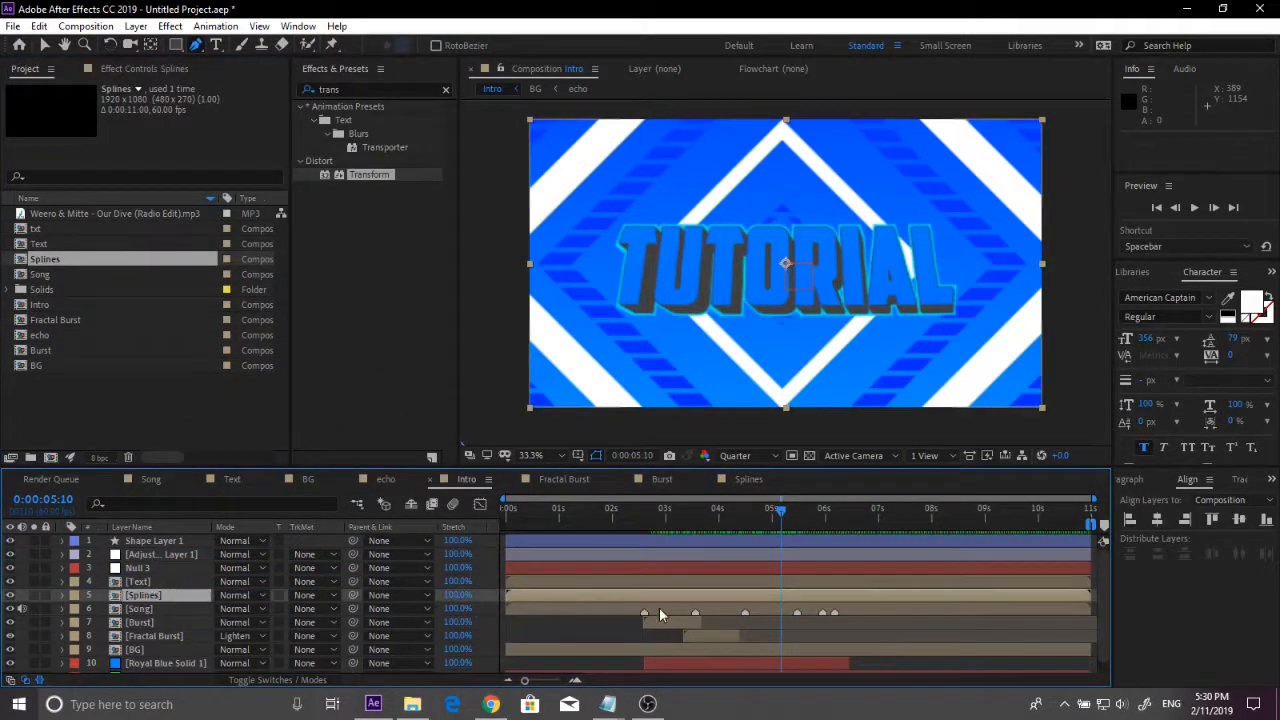
{"action": "left_click_drag", "start_coordinate": [1094, 595], "coordinate": [766, 595]}
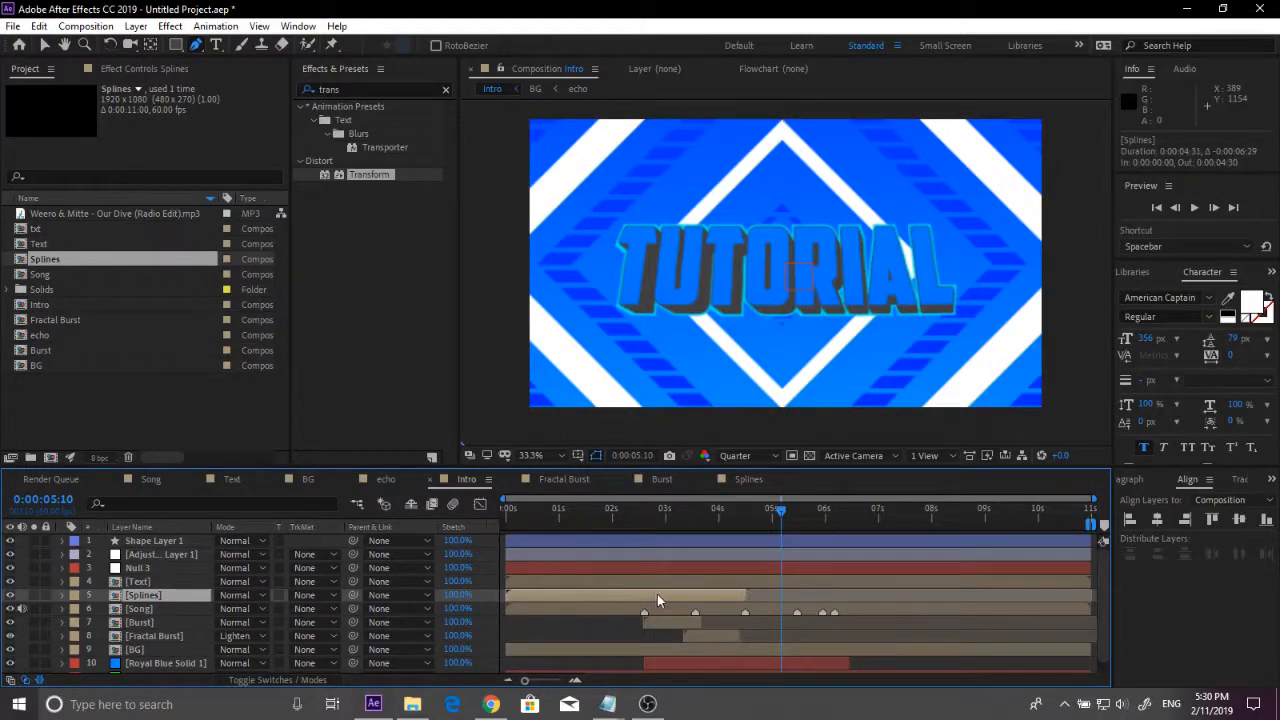
{"action": "left_click_drag", "start_coordinate": [657, 594], "coordinate": [770, 600]}
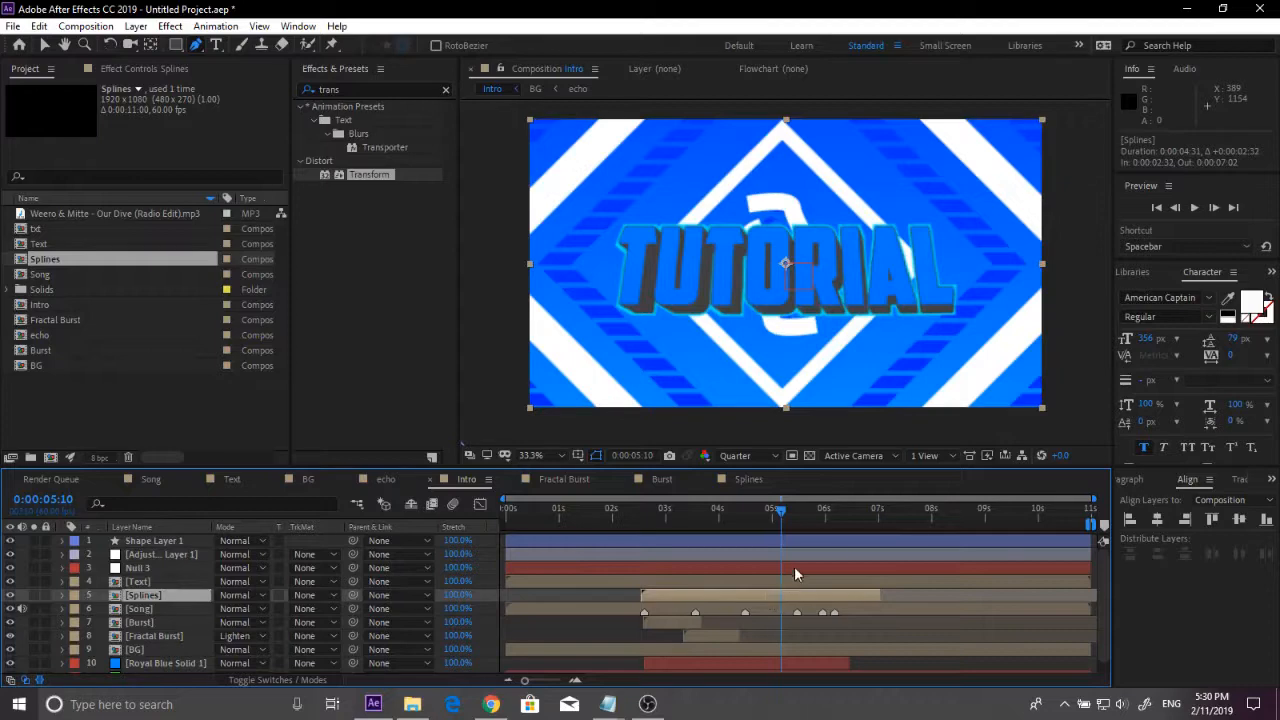
Step: Preview the intro with the splines from 0:00:02:22, then examine the frame at 0:00:04:58
{"action": "left_click", "coordinate": [634, 516]}
{"action": "key", "text": "space"}
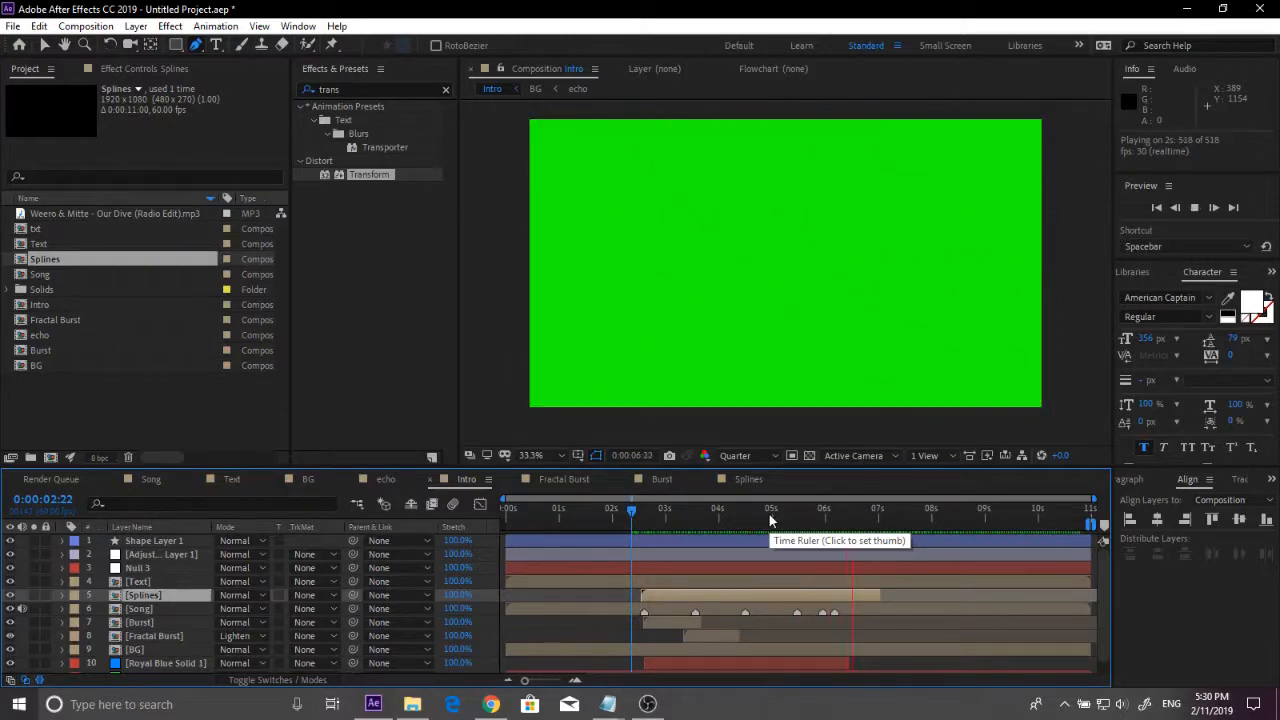
{"action": "left_click", "coordinate": [770, 515]}
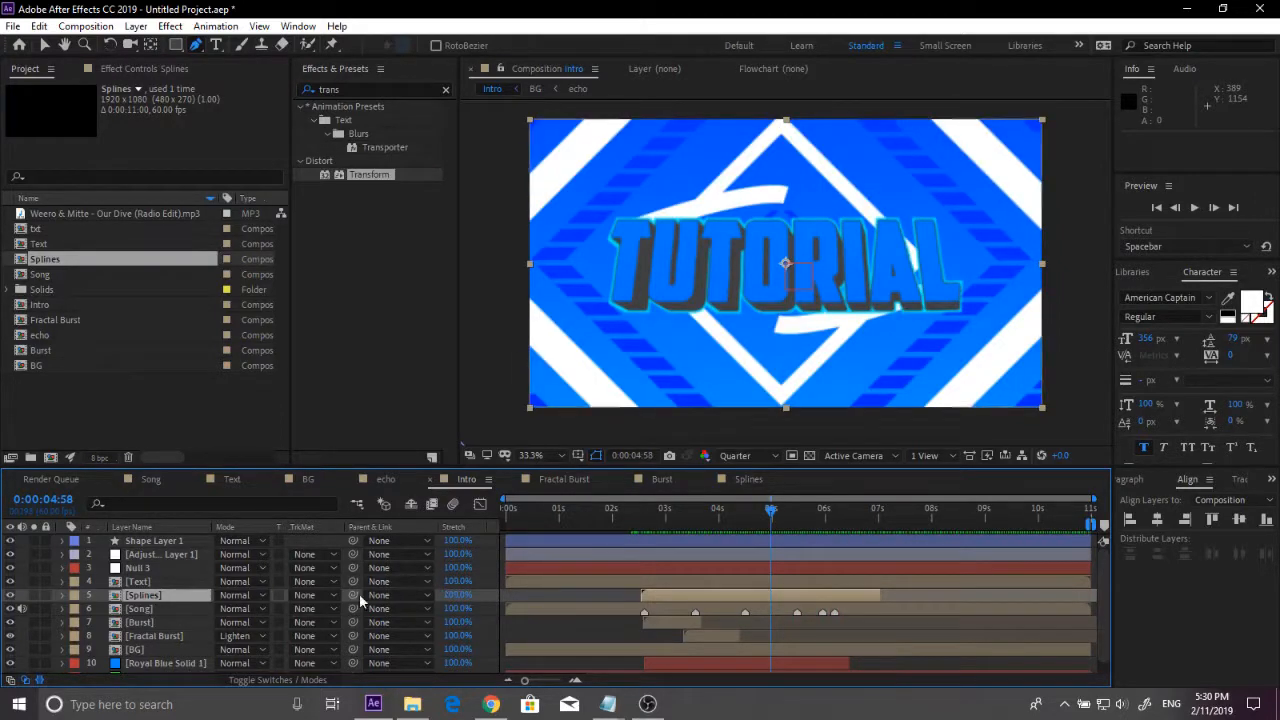
Step: Copy the BG layer's Time Remap keyframes onto the Splines layer at 0:00:00:00 and preview the result
{"action": "key", "text": "Home"}
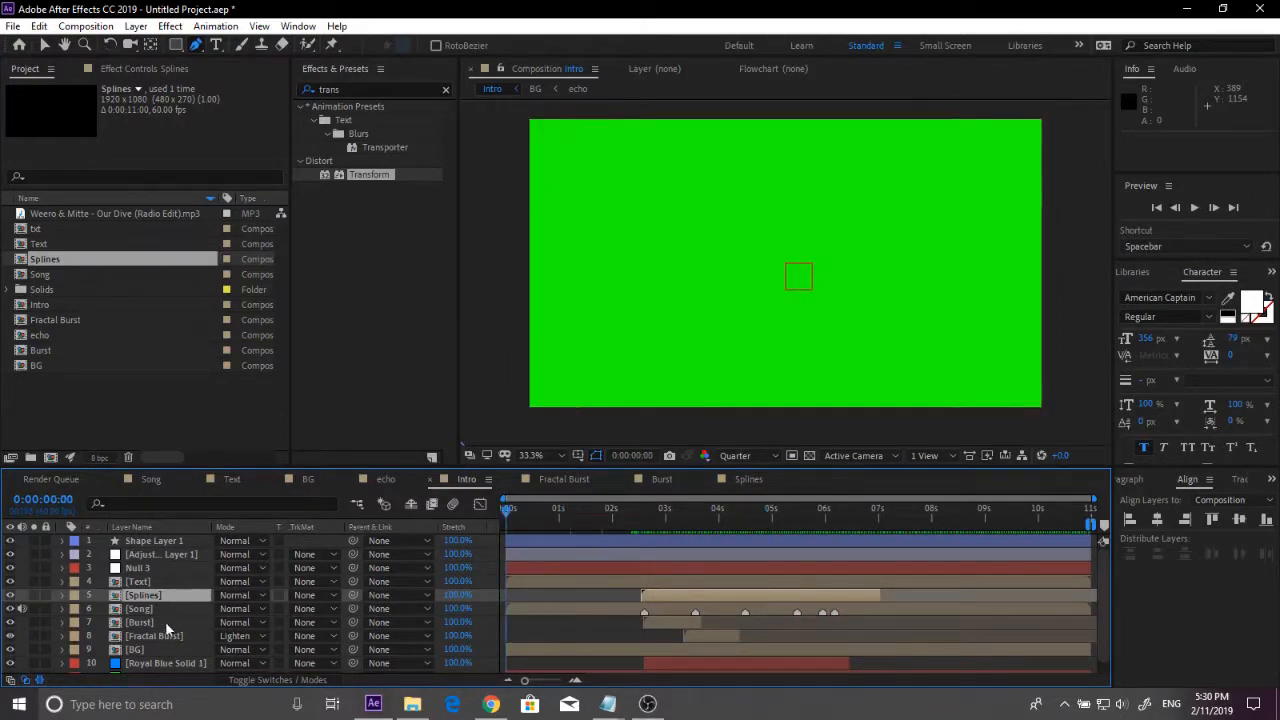
{"action": "left_click", "coordinate": [140, 649]}
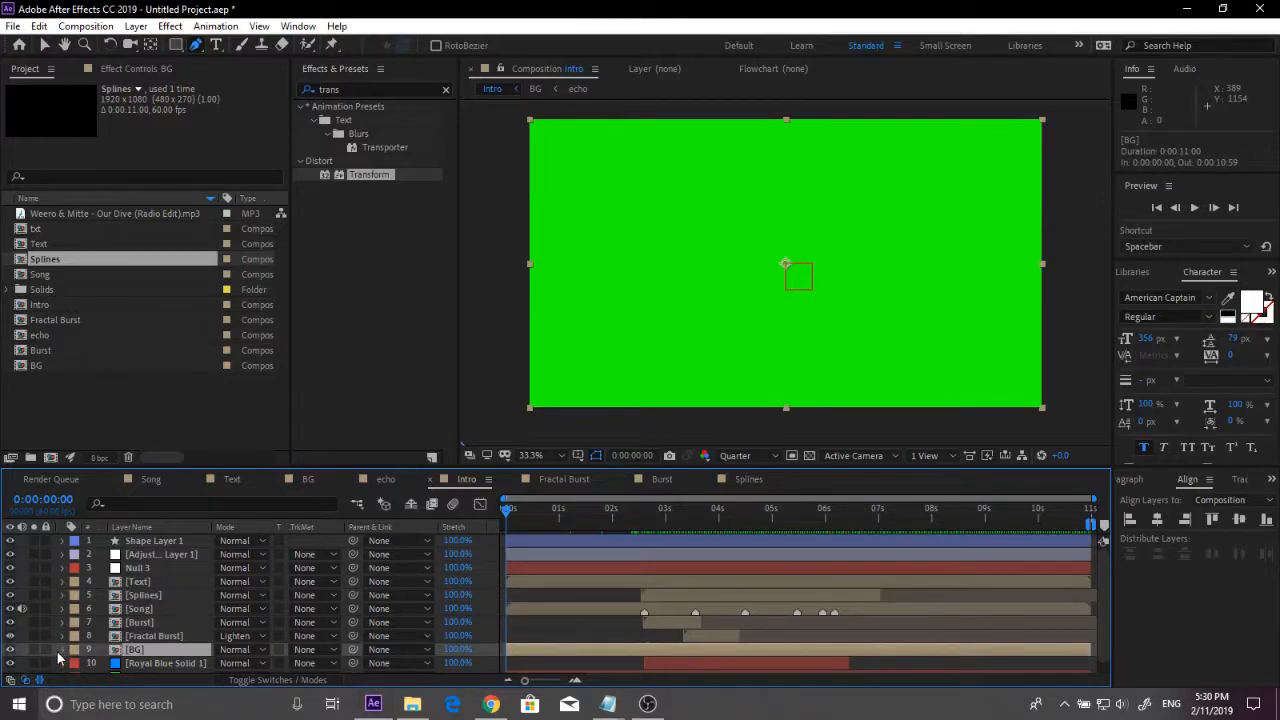
{"action": "left_click", "coordinate": [61, 651]}
{"action": "left_click", "coordinate": [149, 645]}
{"action": "key", "text": "ctrl+c"}
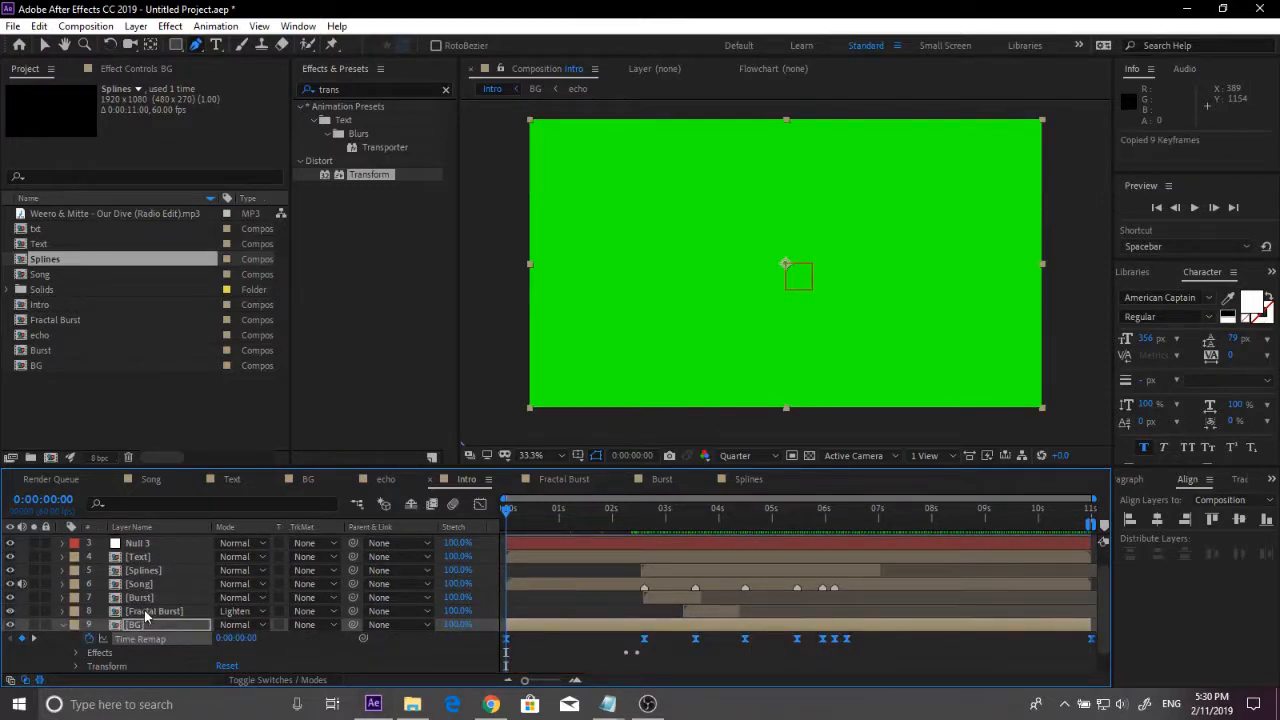
{"action": "left_click", "coordinate": [150, 570]}
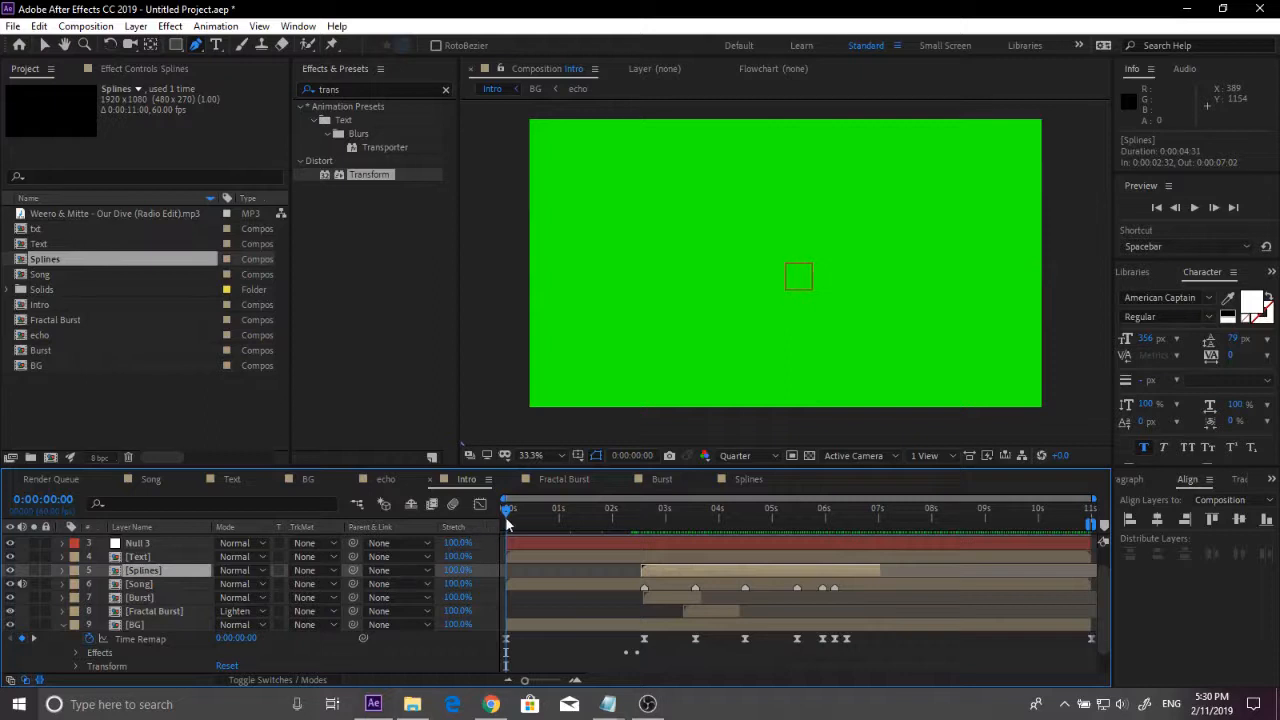
{"action": "key", "text": "ctrl+v"}
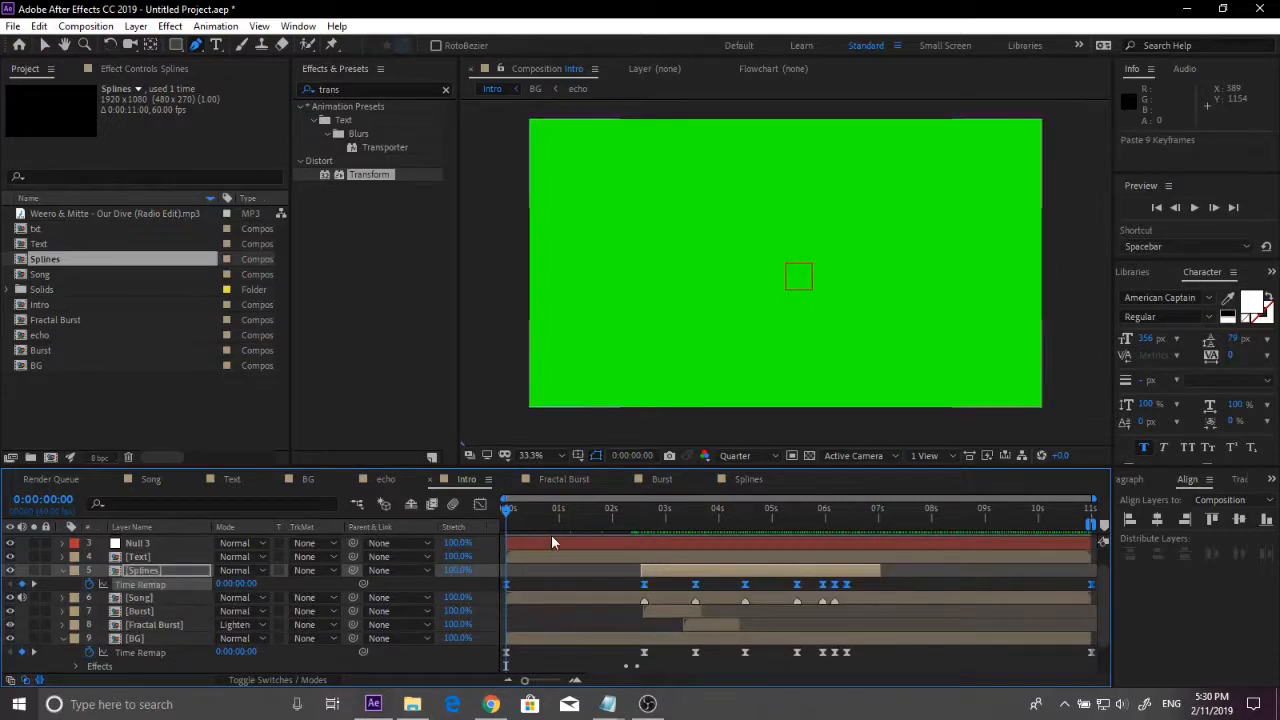
{"action": "key", "text": "space"}
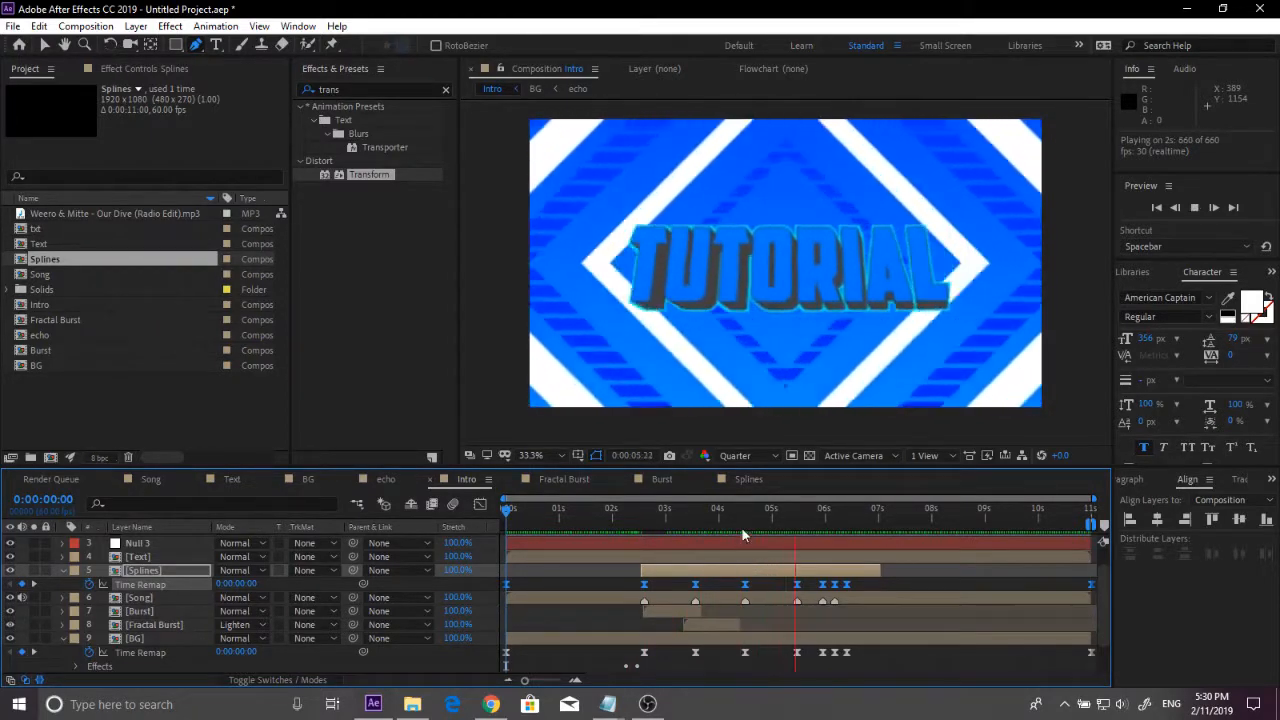
{"action": "mouse_move", "coordinate": [664, 517]}
{"action": "left_mouse_down"}
{"action": "mouse_move", "coordinate": [631, 520]}
{"action": "mouse_move", "coordinate": [650, 521]}
{"action": "left_mouse_up"}
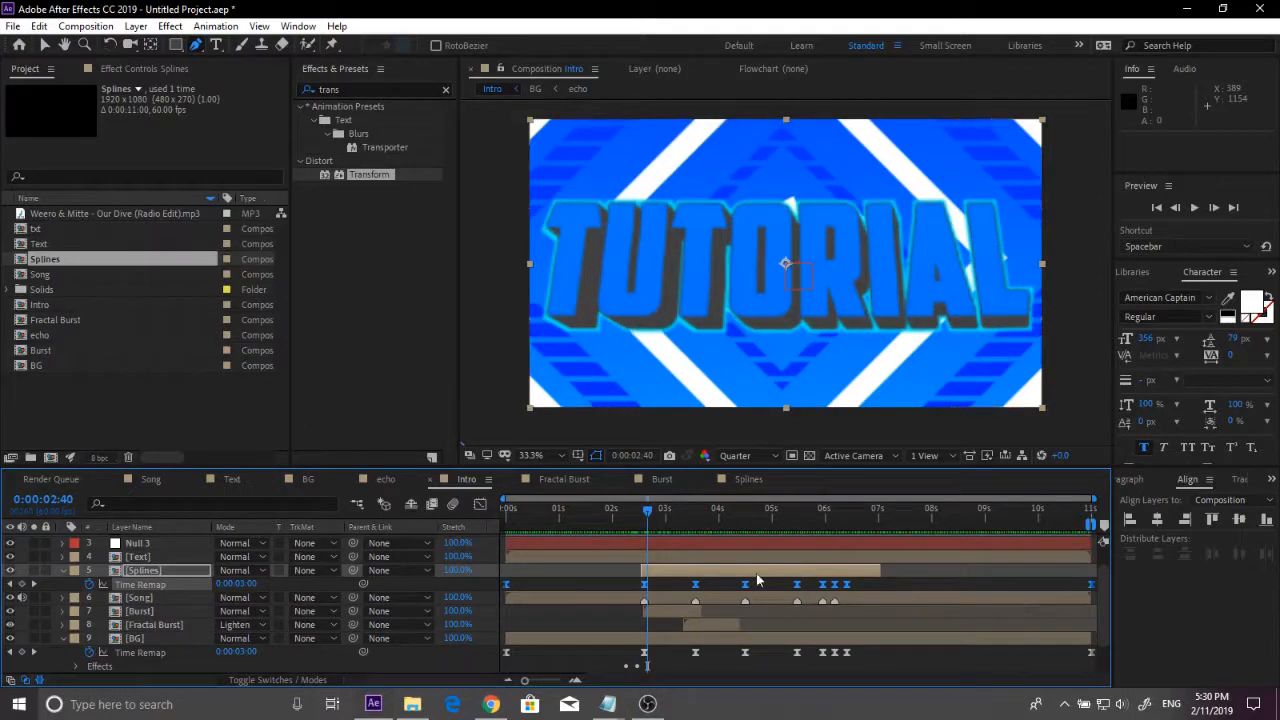
Step: Delete the Splines layer's first Time Remap keyframe, check the playback and remove the layer's time remapping
{"action": "left_click", "coordinate": [504, 591]}
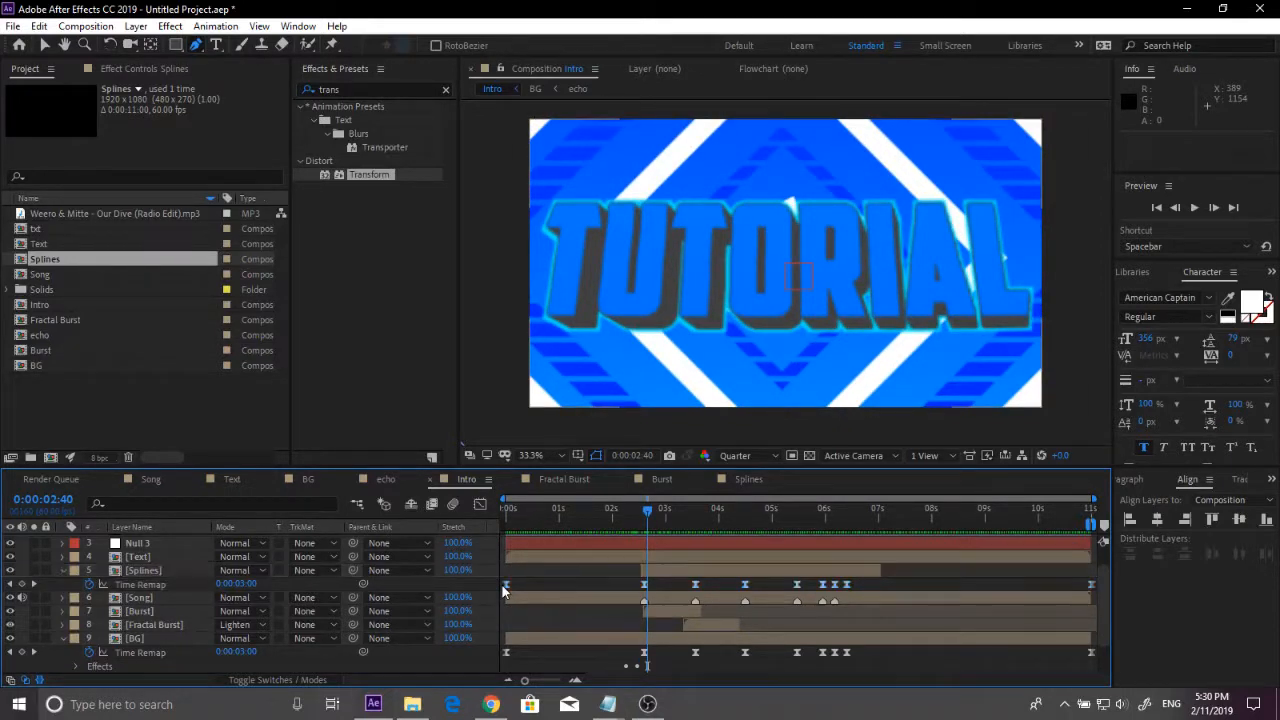
{"action": "left_click", "coordinate": [505, 585]}
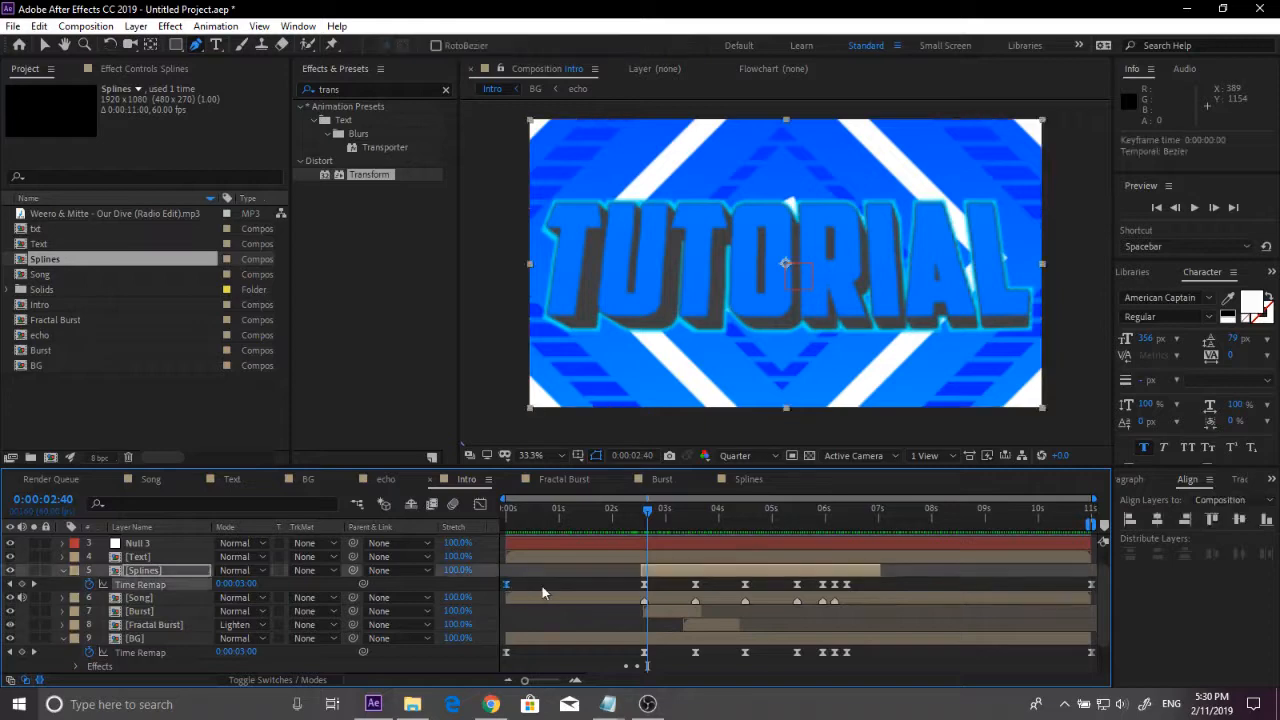
{"action": "key", "text": "Delete"}
{"action": "mouse_move", "coordinate": [647, 511]}
{"action": "left_mouse_down"}
{"action": "mouse_move", "coordinate": [716, 512]}
{"action": "mouse_move", "coordinate": [641, 512]}
{"action": "left_mouse_up"}
{"action": "key", "text": "space"}
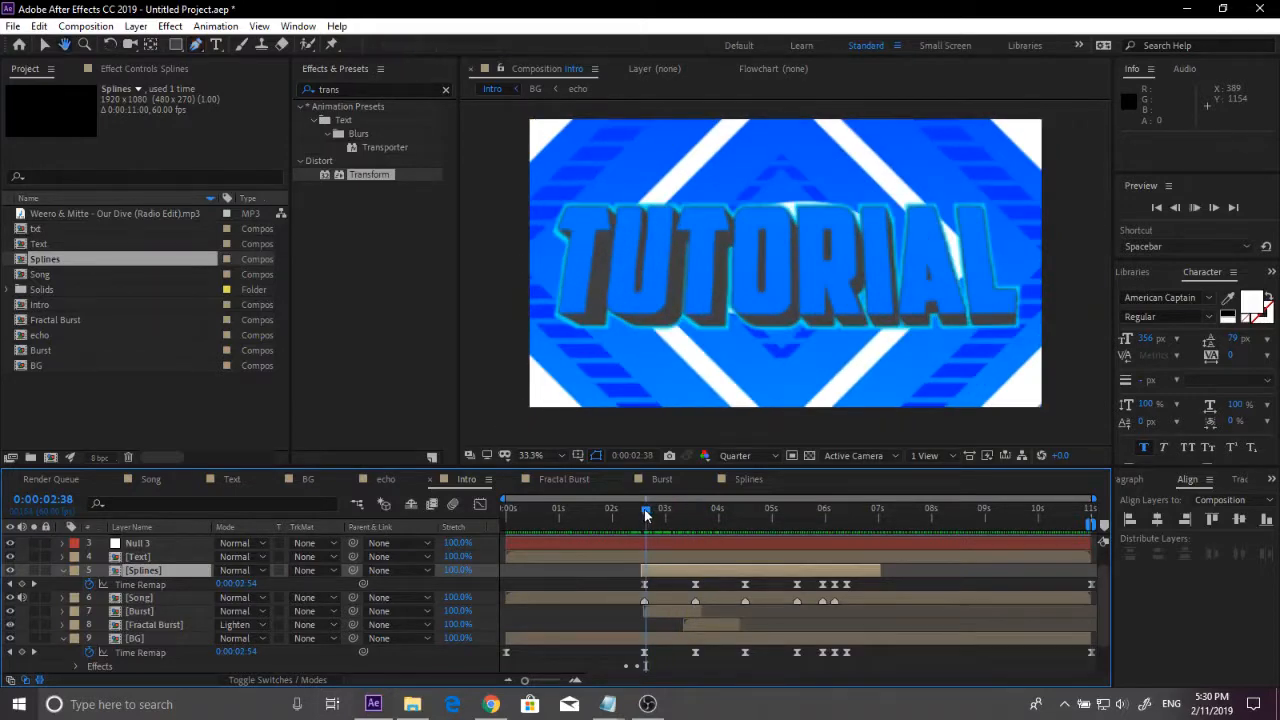
{"action": "key", "text": "space"}
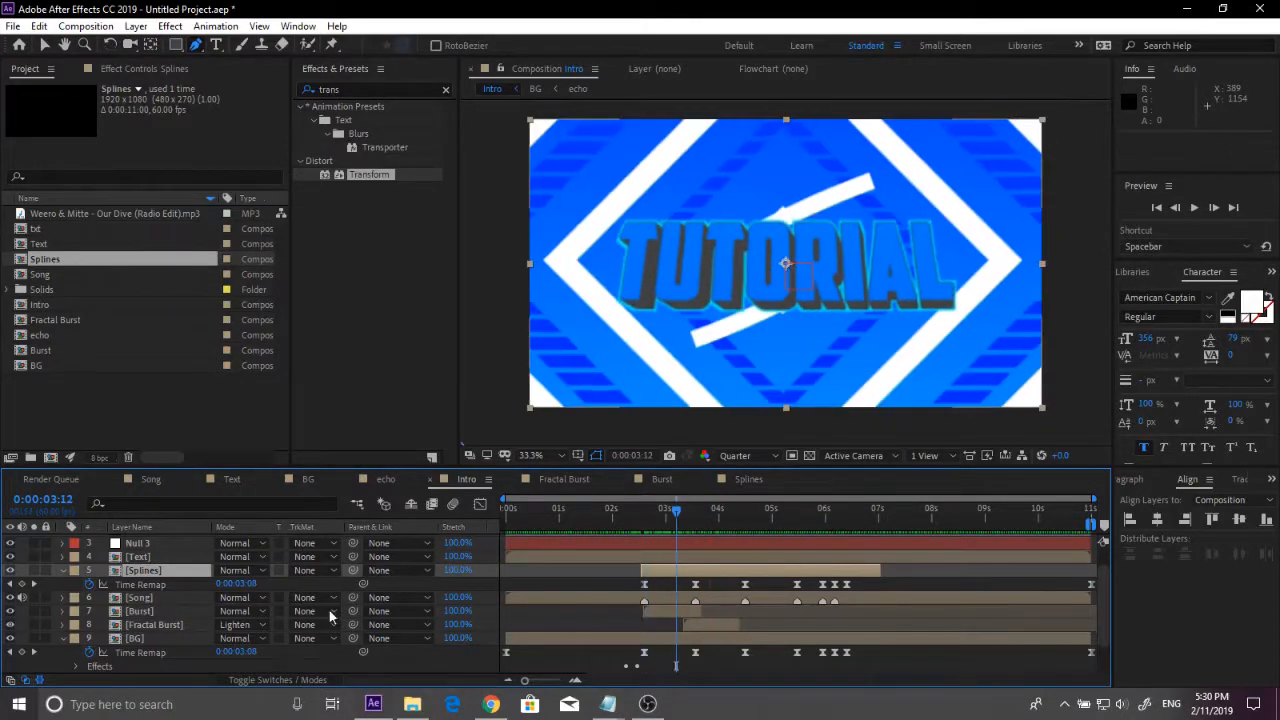
{"action": "key", "text": "u"}
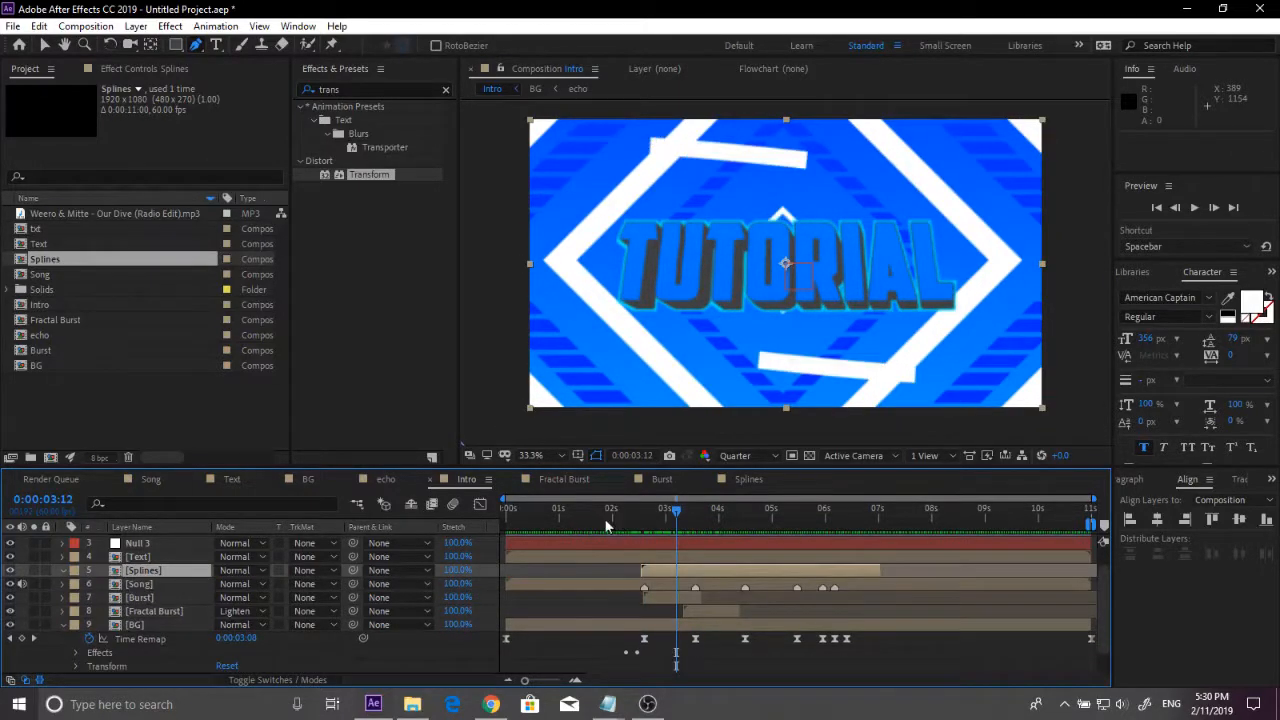
Step: Preview the Intro composition from the start and collapse the BG layer's properties
{"action": "key", "text": "Home"}
{"action": "key", "text": "space"}
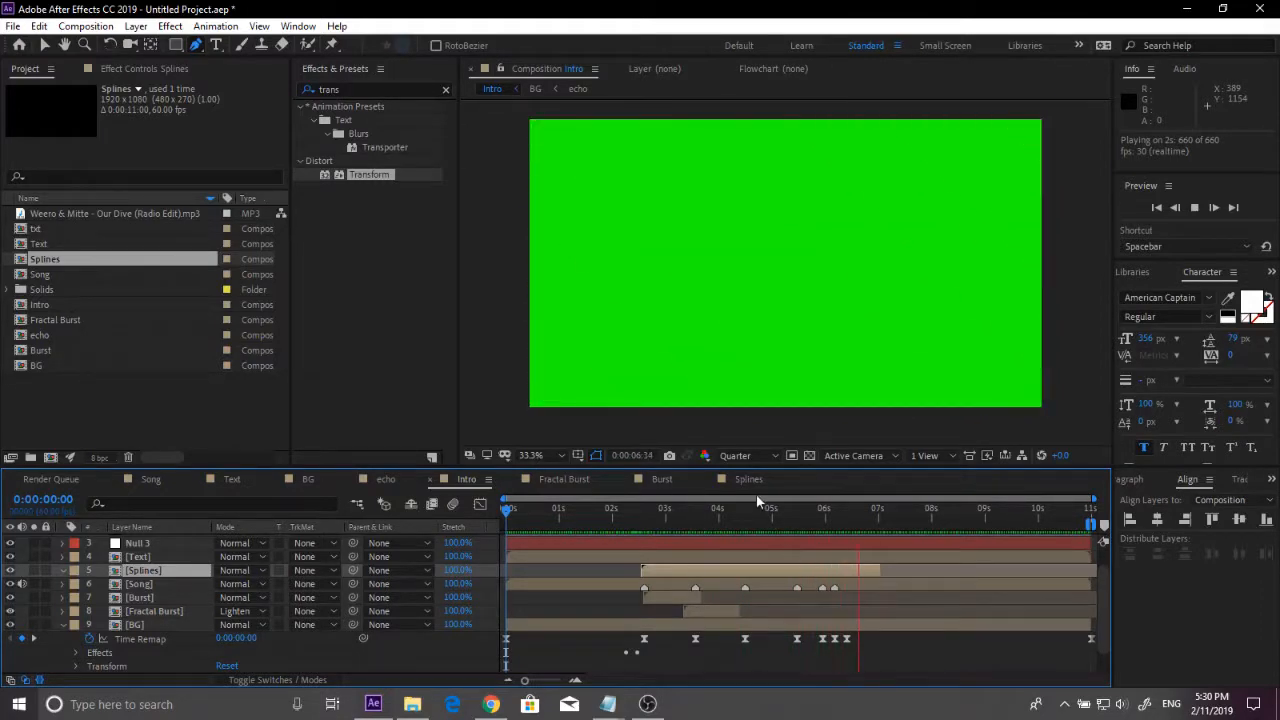
{"action": "left_click", "coordinate": [712, 510]}
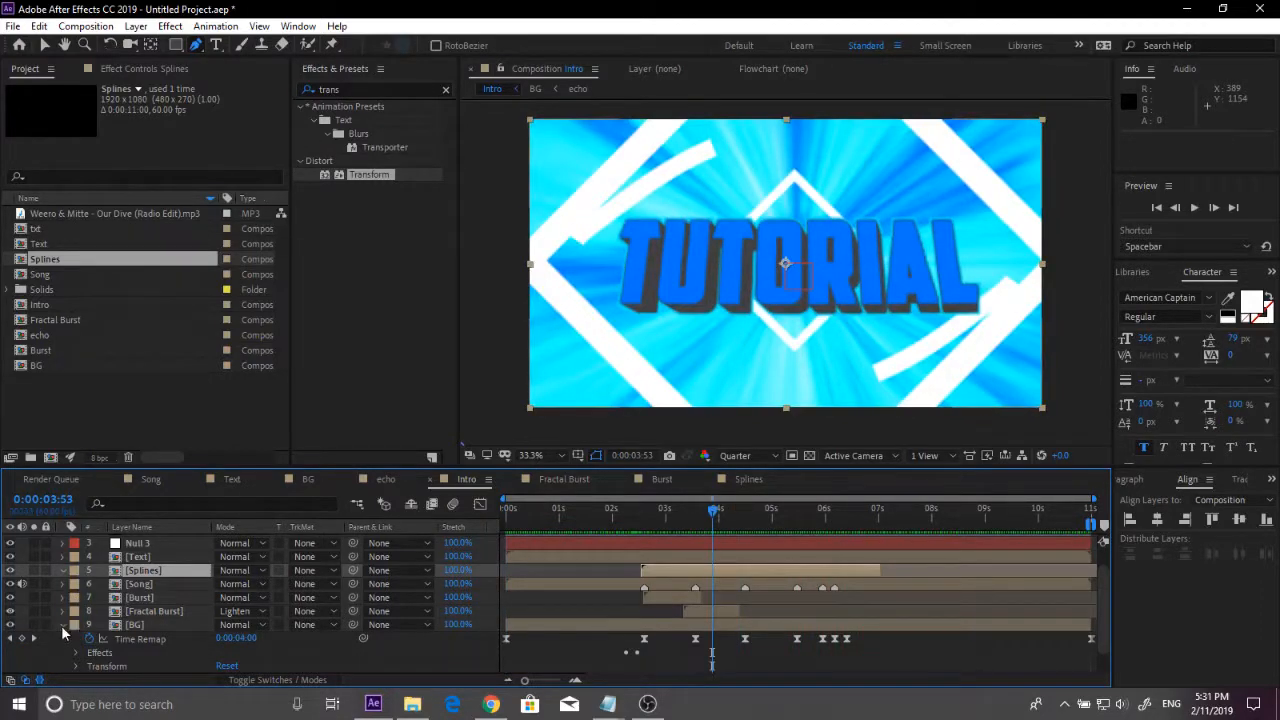
{"action": "left_click", "coordinate": [62, 624]}
{"action": "key", "text": "ctrl+alt+y"}
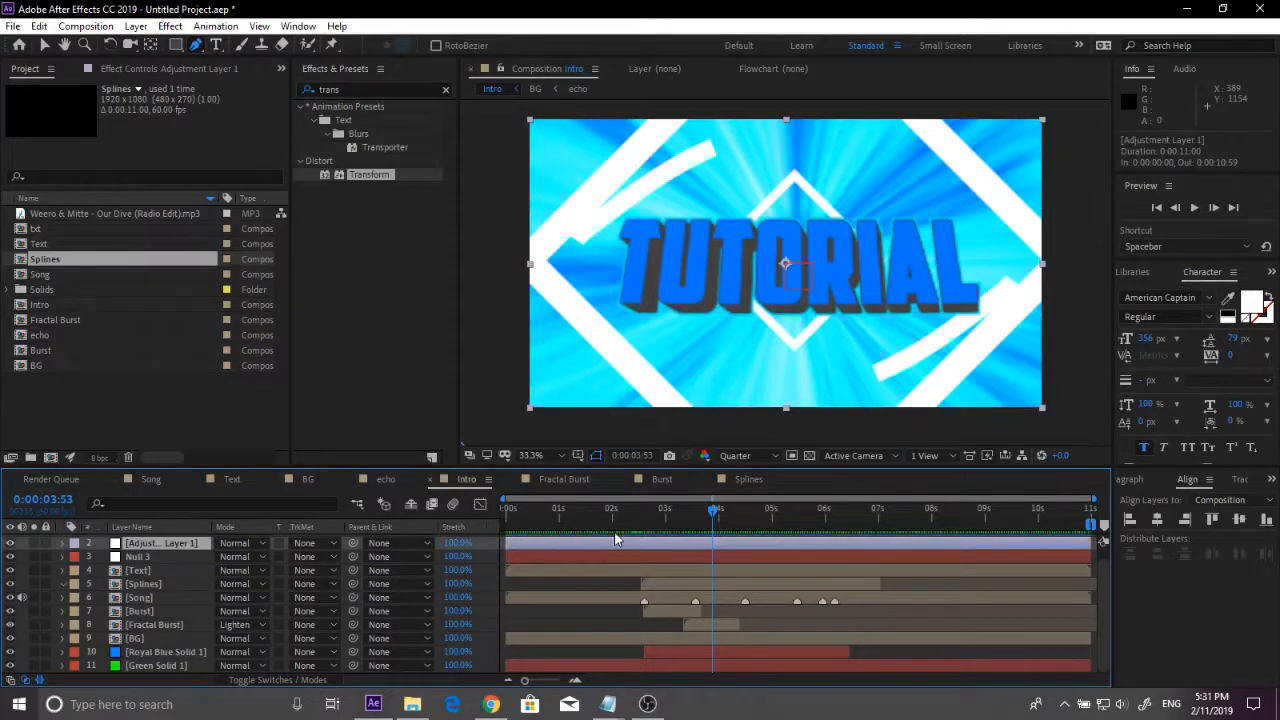
{"action": "left_click", "coordinate": [508, 510]}
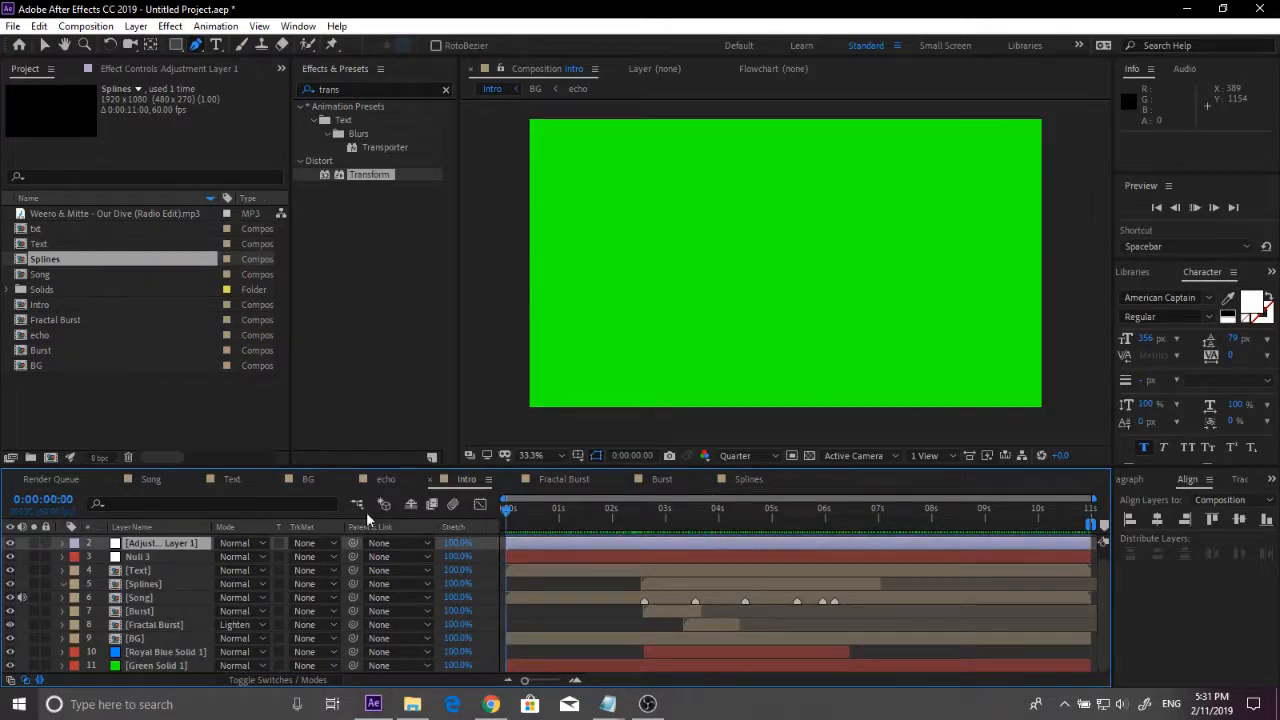
{"action": "key", "text": "space"}
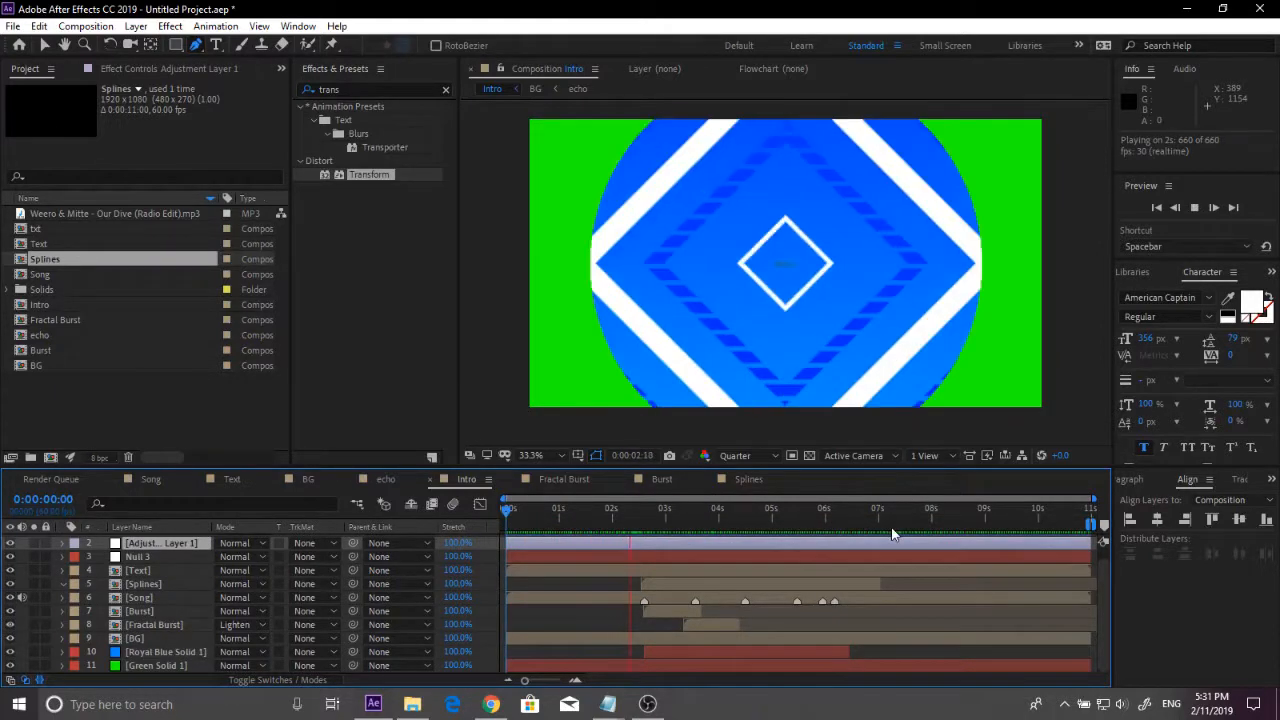
{"action": "key", "text": "space"}
Step: Trim the start of the BG layer to 0:00:02:08
{"action": "left_click_drag", "start_coordinate": [644, 511], "coordinate": [620, 513]}
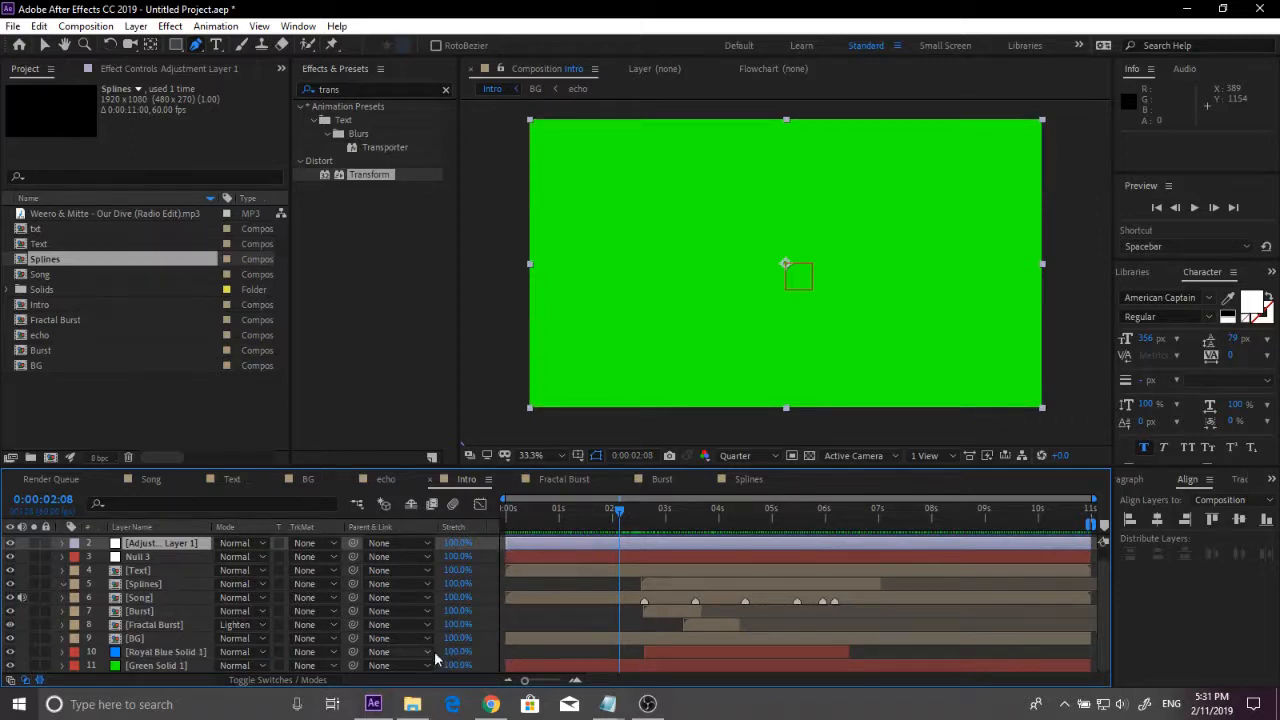
{"action": "left_click", "coordinate": [505, 637]}
{"action": "left_click_drag", "start_coordinate": [505, 637], "coordinate": [587, 637]}
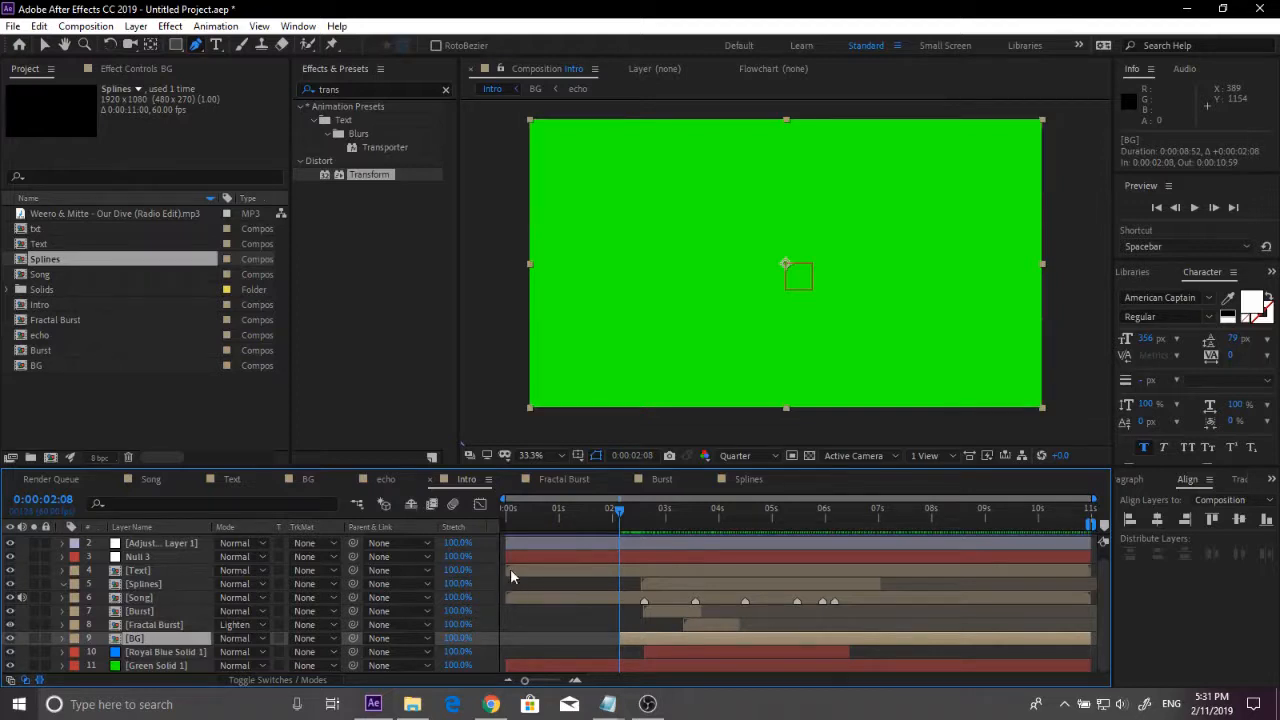
Step: Try to trim the starts of the layers from Text through BG together
{"action": "left_click", "coordinate": [506, 569], "text": "shift"}
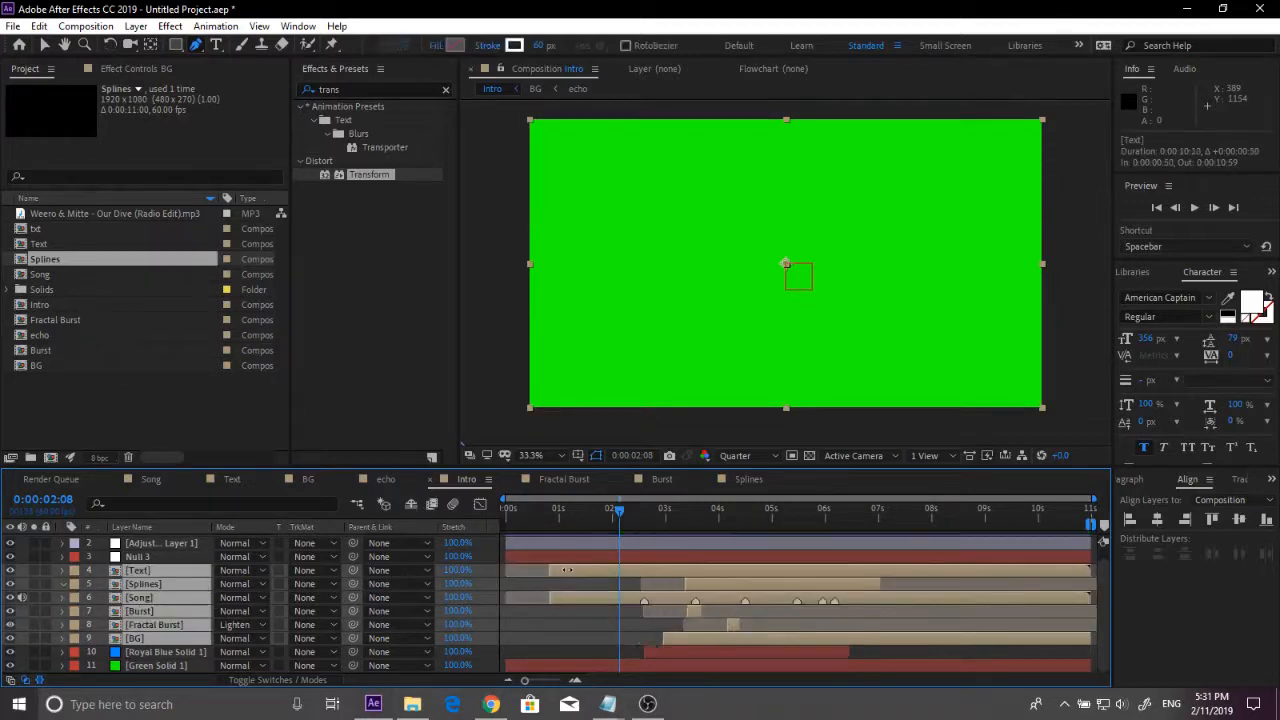
{"action": "mouse_move", "coordinate": [506, 569]}
{"action": "left_mouse_down"}
{"action": "mouse_move", "coordinate": [530, 572]}
{"action": "mouse_move", "coordinate": [515, 580]}
{"action": "left_mouse_up"}
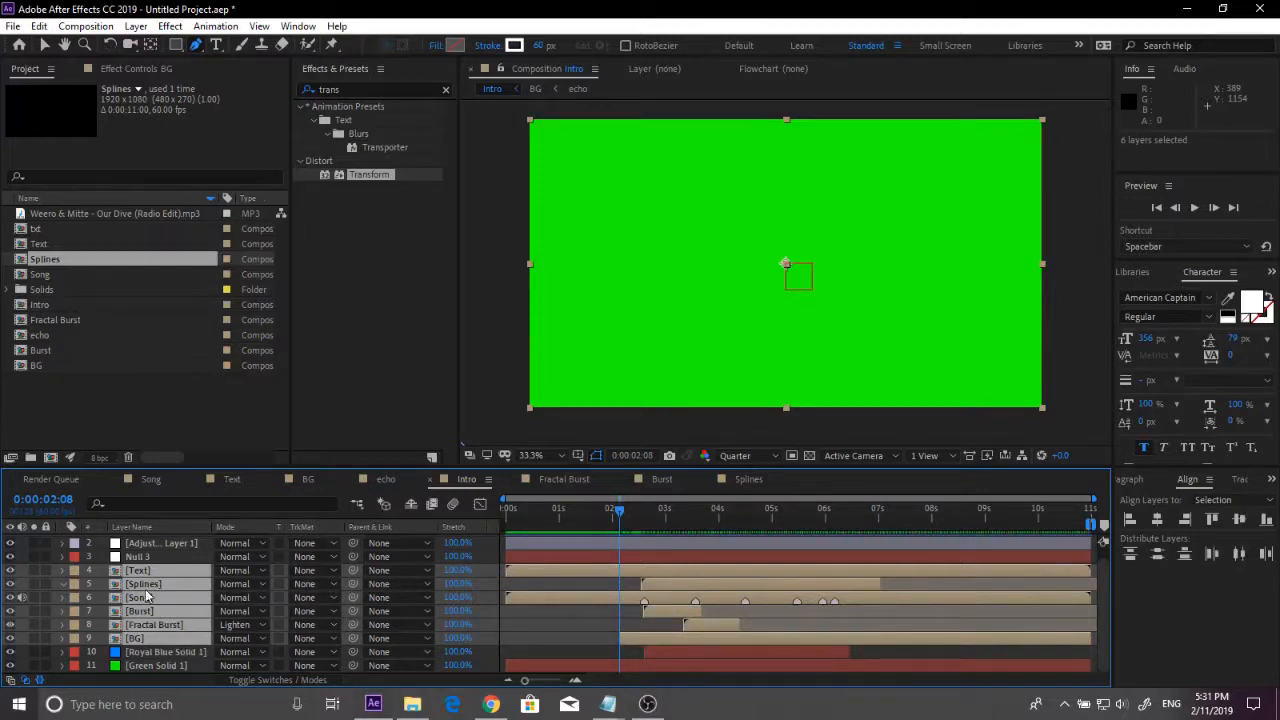
{"action": "left_click", "coordinate": [147, 666]}
{"action": "left_click", "coordinate": [143, 584]}
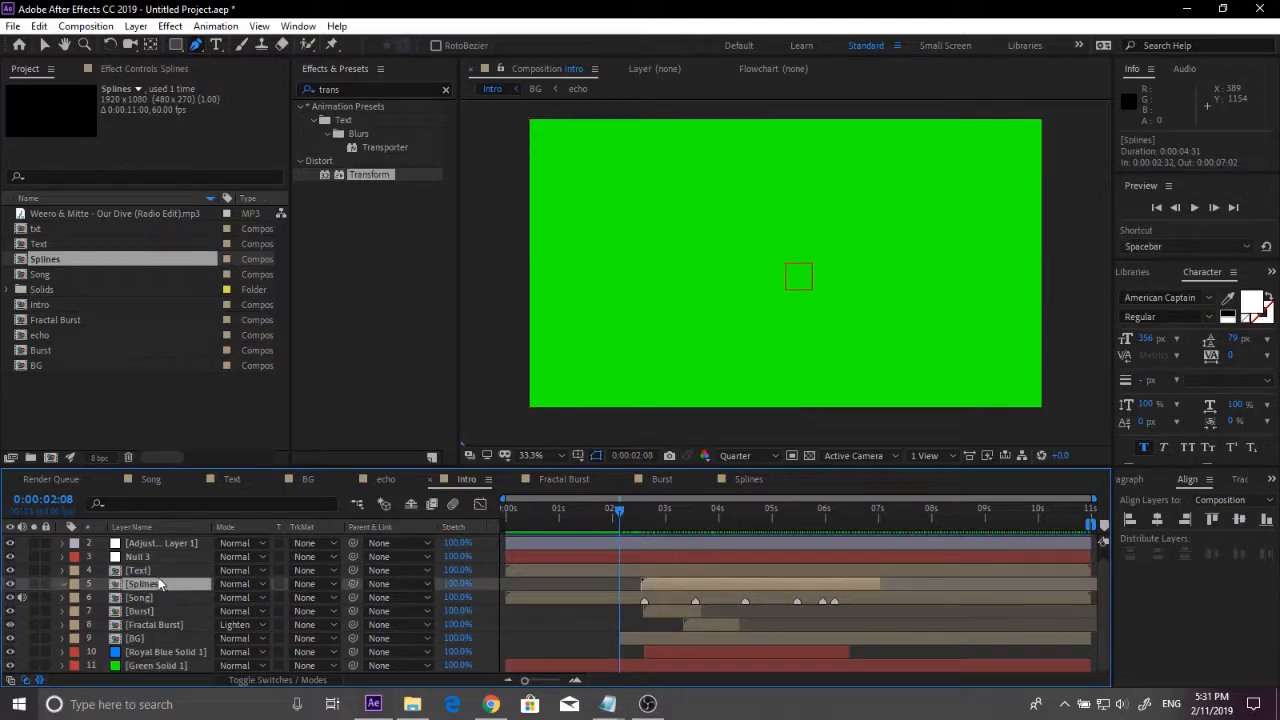
Step: Trim the start of the Text layer to 0:00:02:08 and preview Intro from the beginning
{"action": "left_click", "coordinate": [140, 570]}
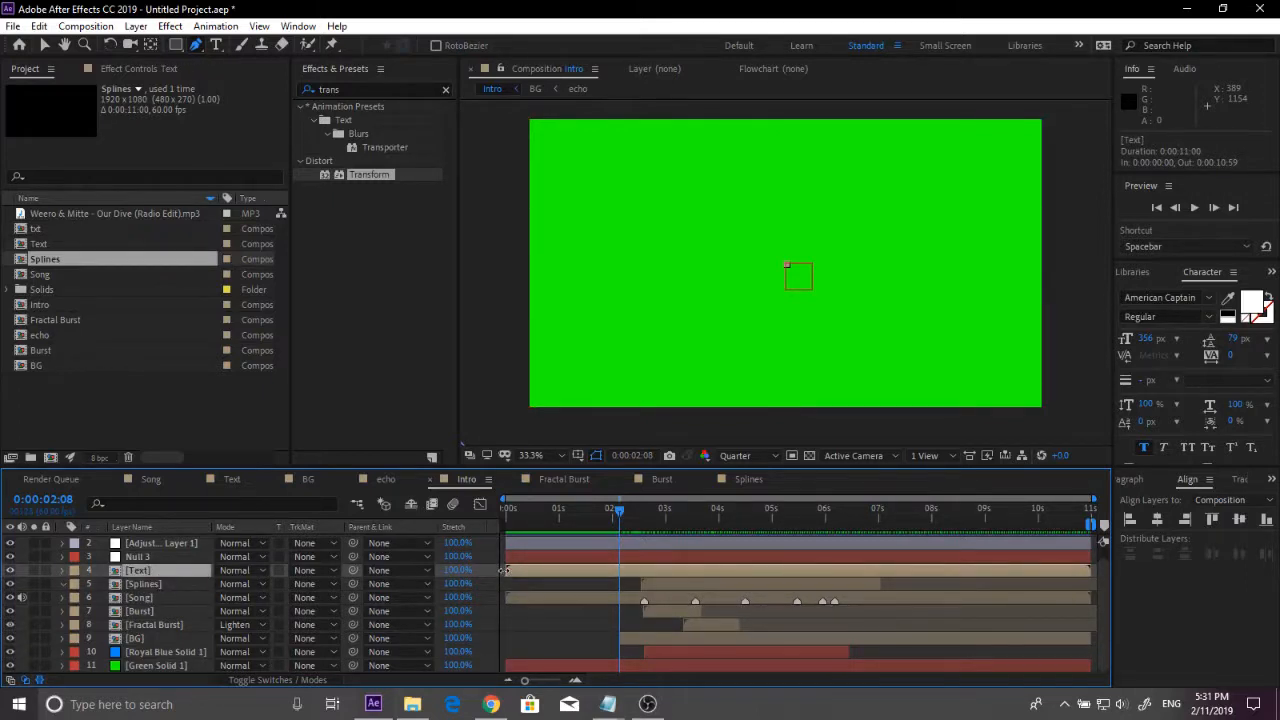
{"action": "left_click_drag", "start_coordinate": [505, 570], "coordinate": [606, 571]}
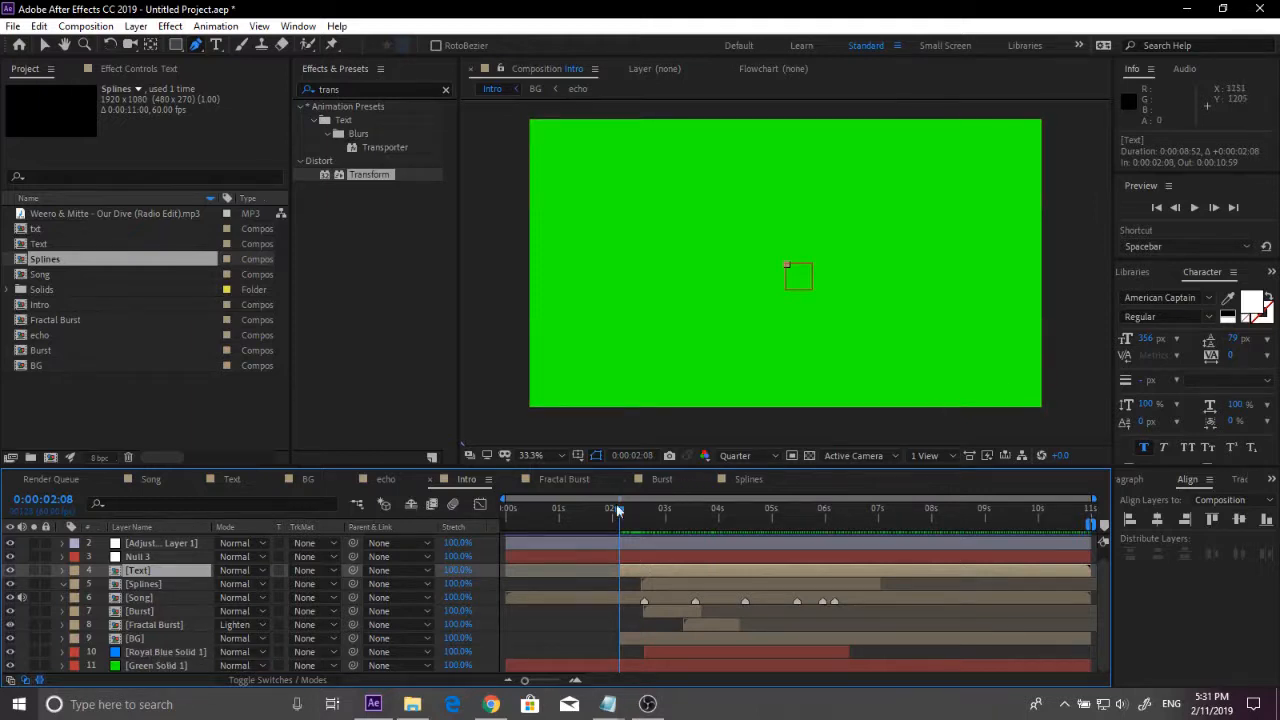
{"action": "key", "text": "Home"}
{"action": "key", "text": "space"}
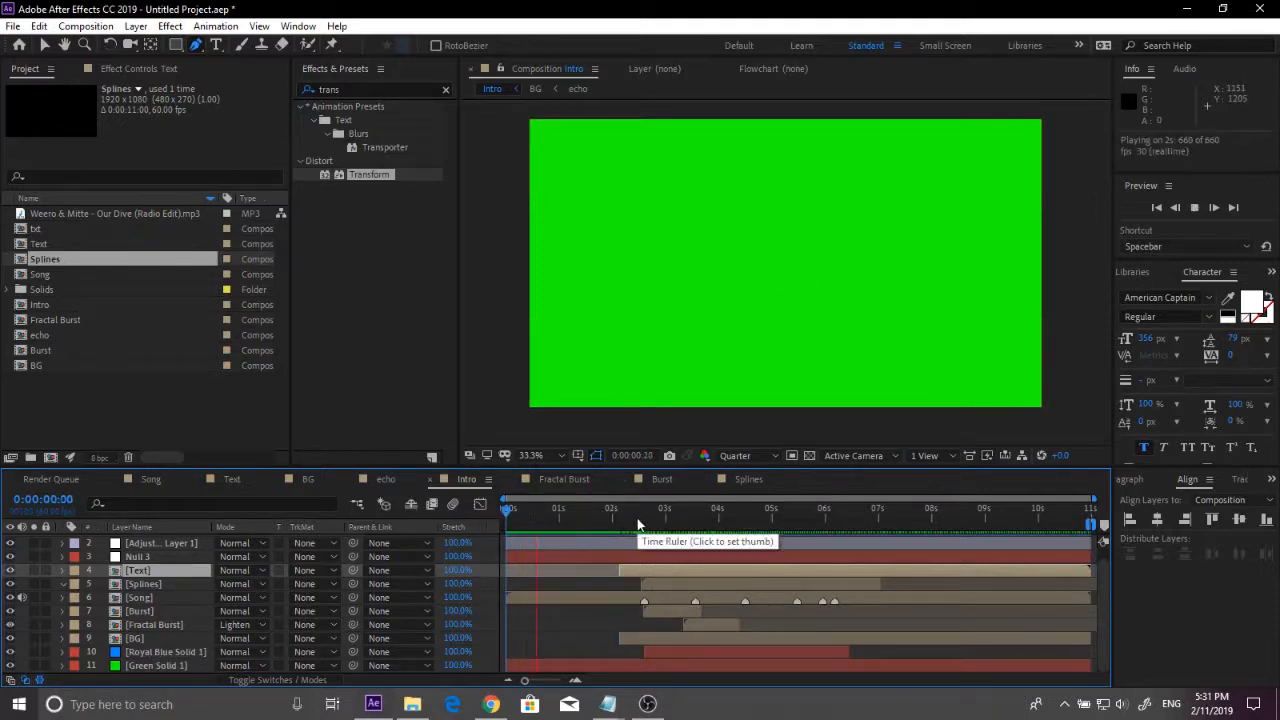
Step: Trim the ends of the Green Solid 1 and BG layers to 0:00:06:38
{"action": "left_click", "coordinate": [857, 521]}
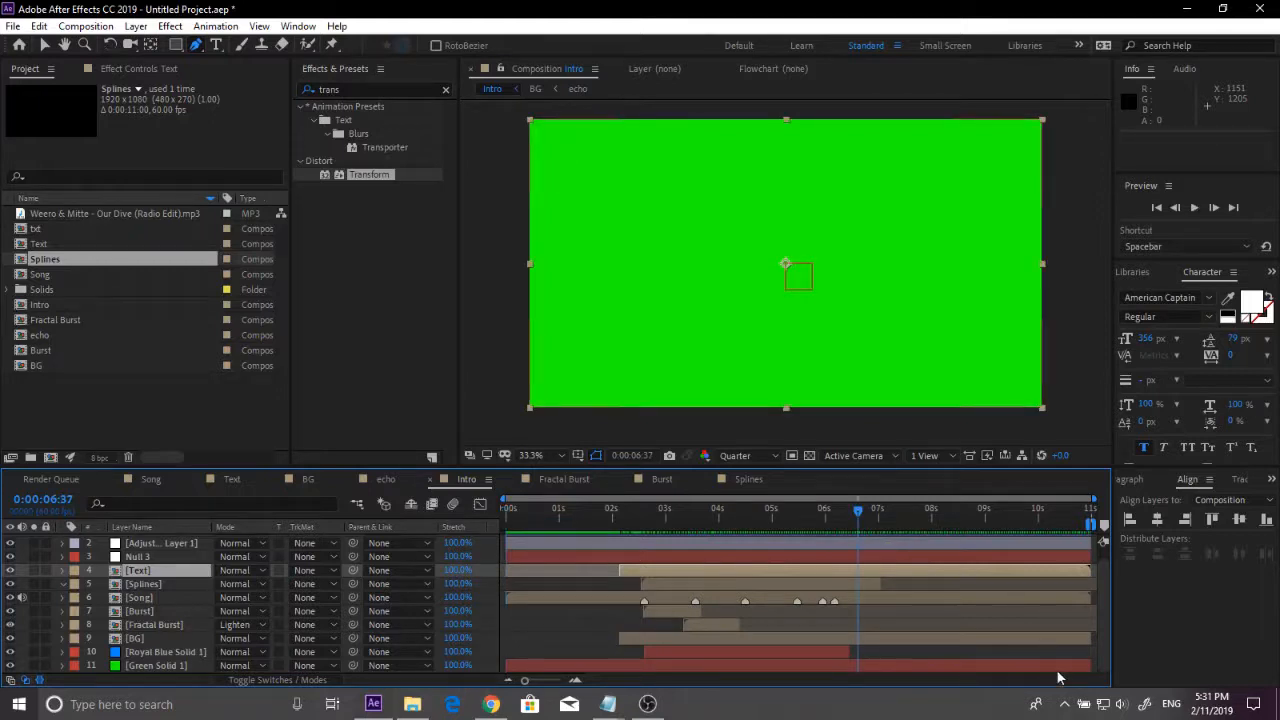
{"action": "left_click_drag", "start_coordinate": [1089, 662], "coordinate": [857, 664]}
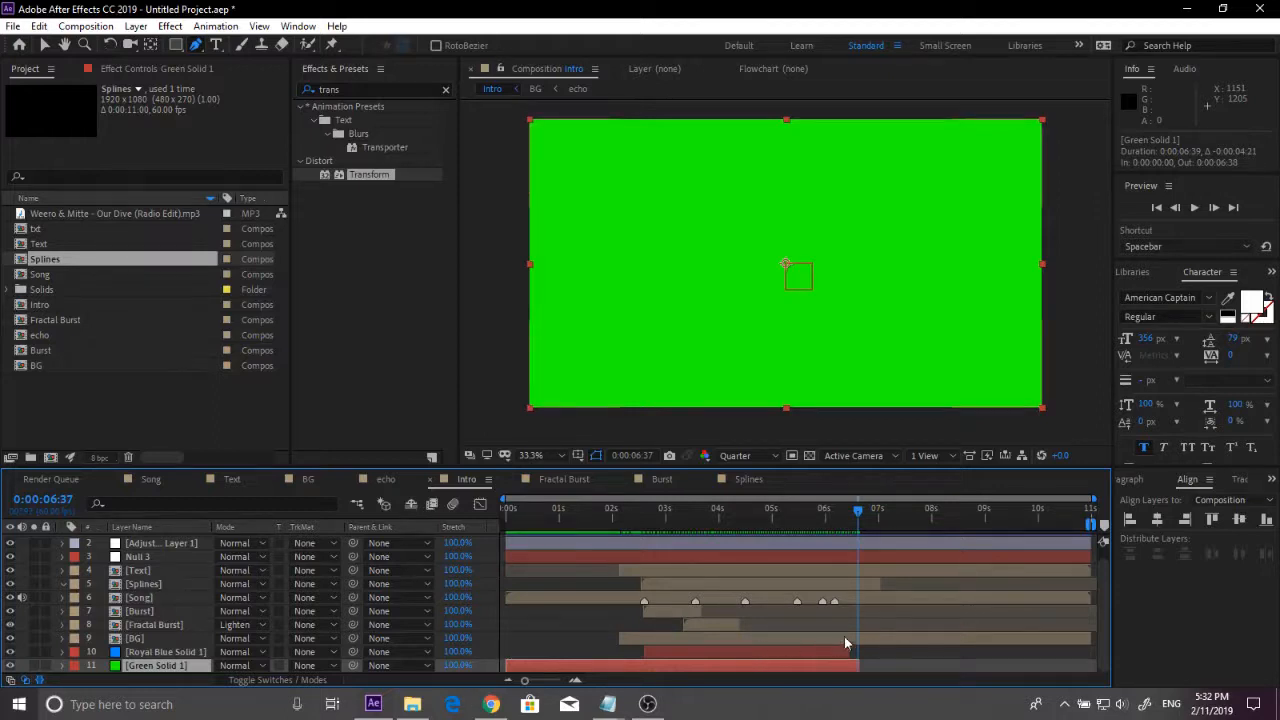
{"action": "left_click", "coordinate": [1087, 637]}
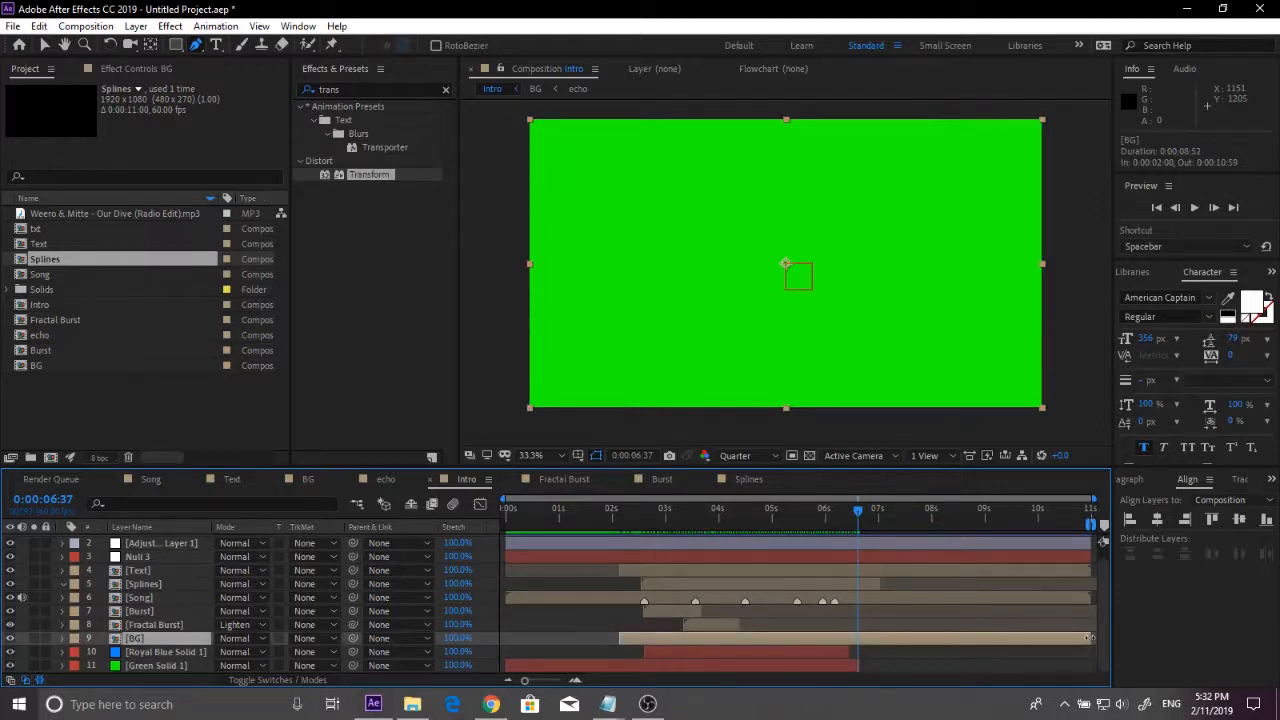
{"action": "left_click_drag", "start_coordinate": [1082, 637], "coordinate": [858, 631]}
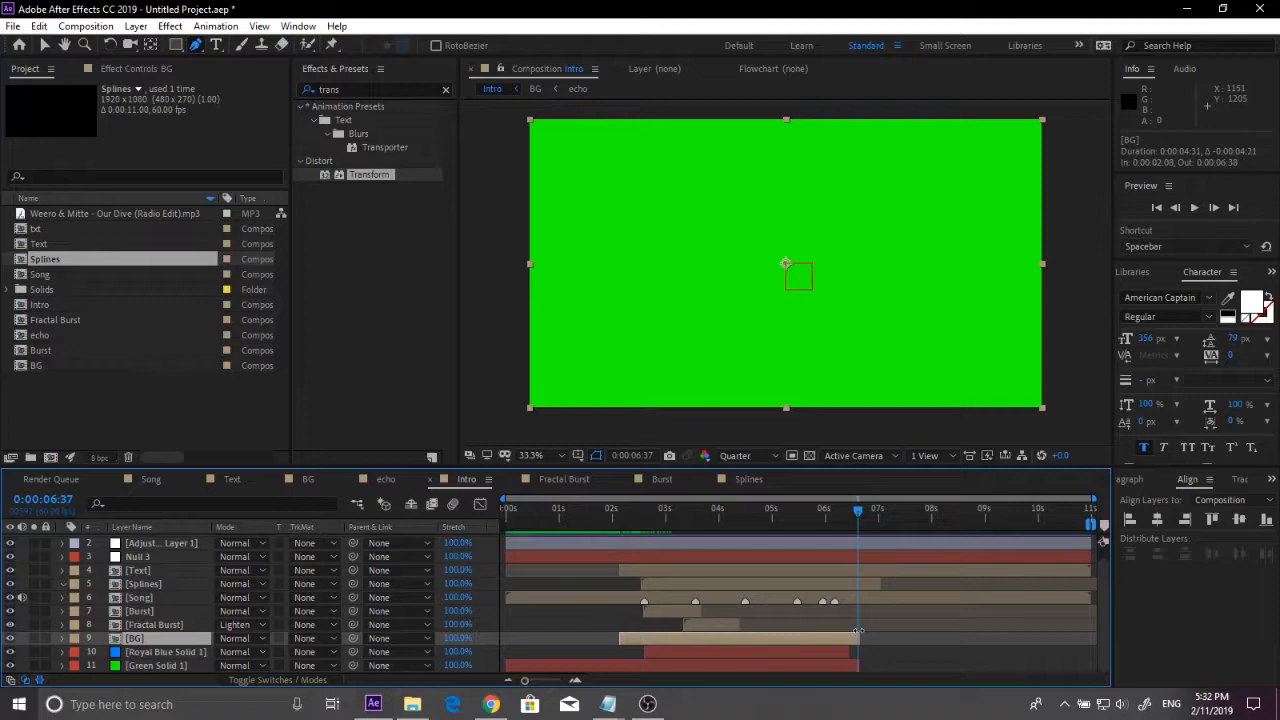
Step: Preview Intro from 0:00:00:27, then examine the frames at 0:00:03:39 and 0:00:02:57
{"action": "key", "text": "space"}
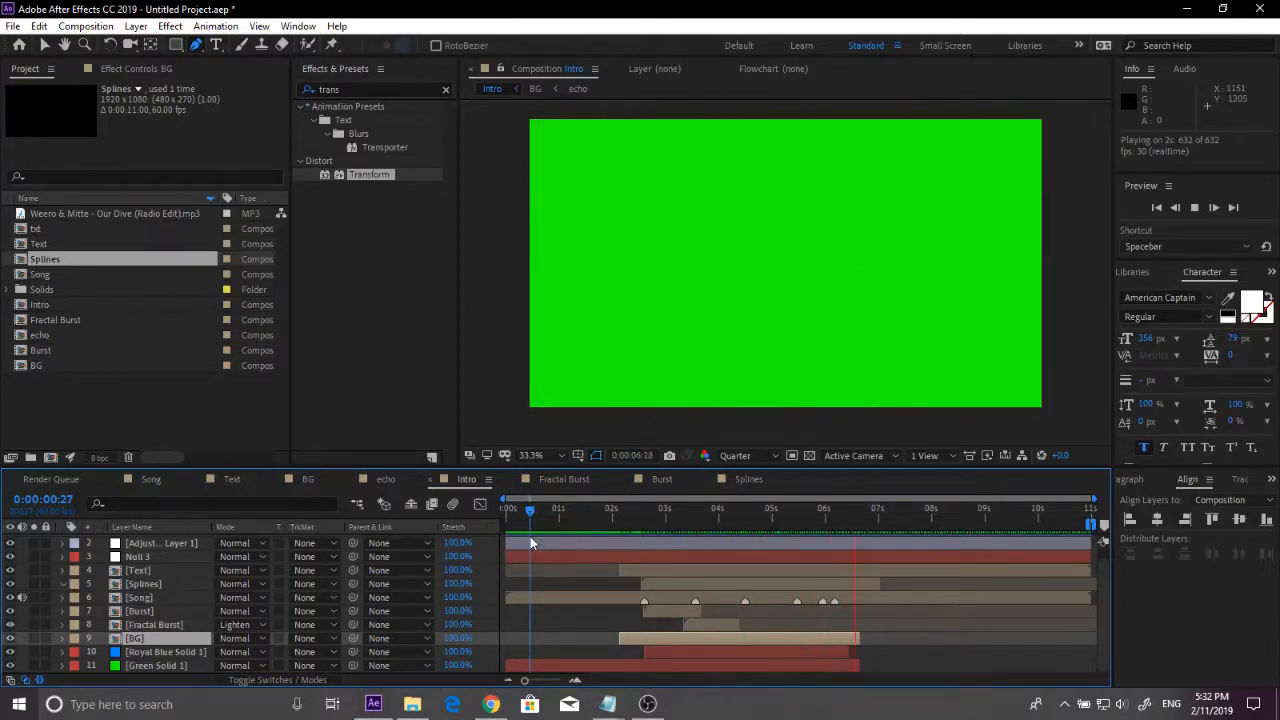
{"action": "left_click_drag", "start_coordinate": [533, 541], "coordinate": [703, 534]}
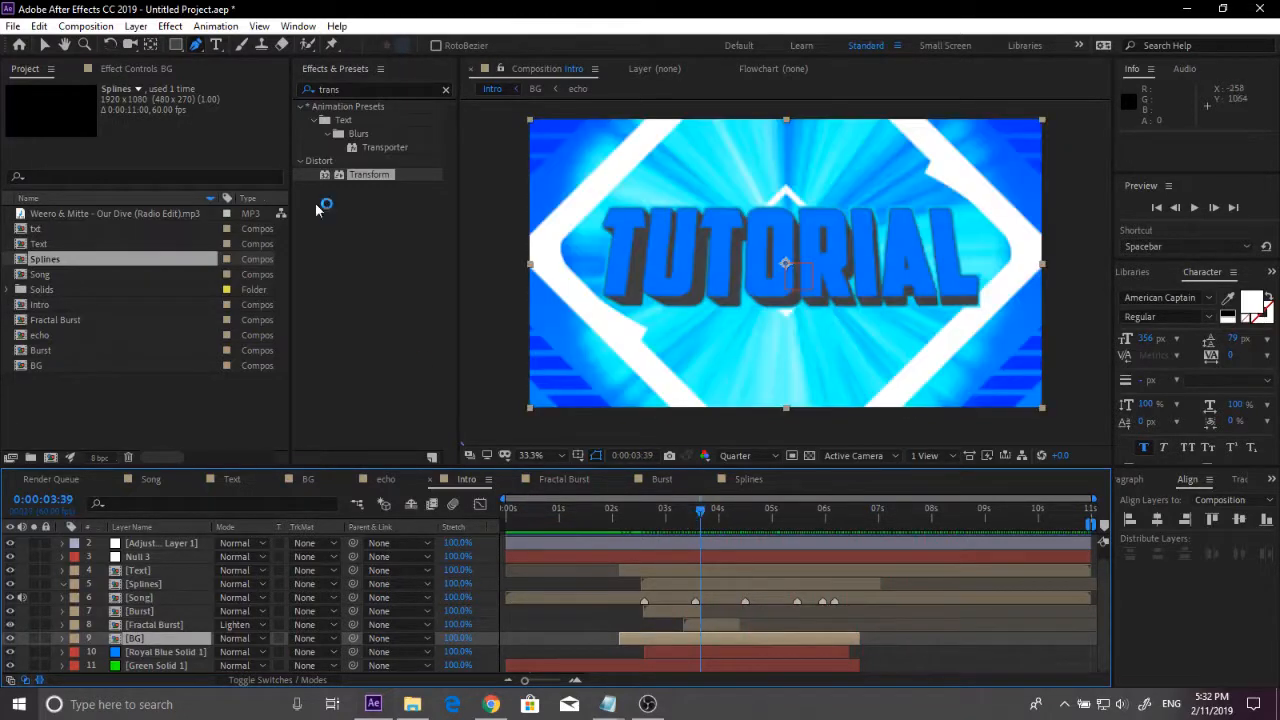
{"action": "left_click", "coordinate": [680, 511]}
{"action": "left_click_drag", "start_coordinate": [680, 511], "coordinate": [662, 510]}
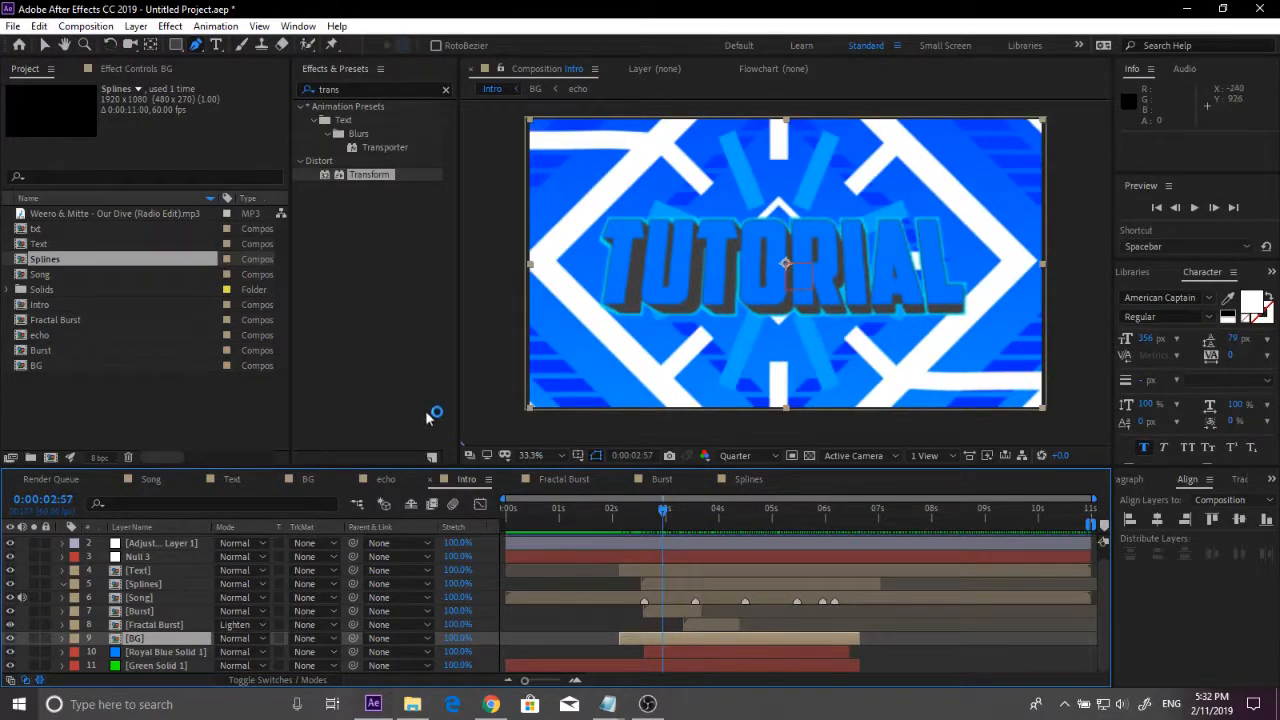
Step: Open the txt composition nested inside the Text composition
{"action": "left_click", "coordinate": [235, 479]}
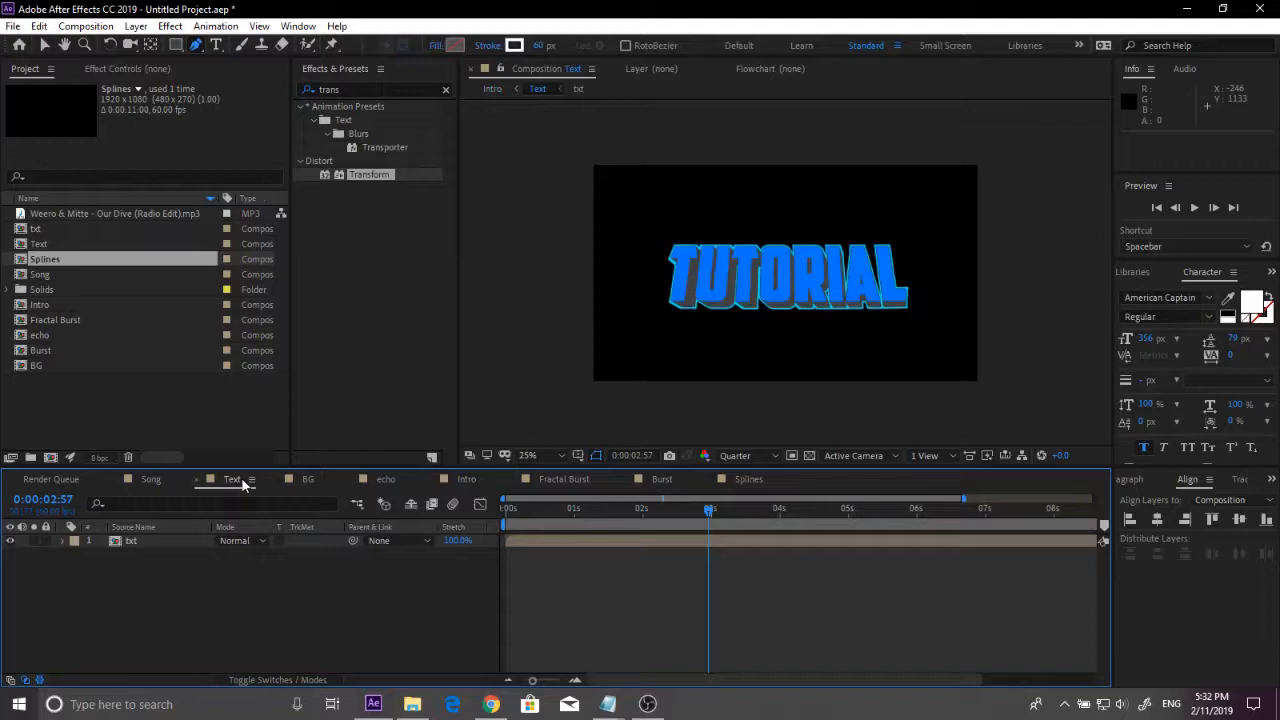
{"action": "double_click", "coordinate": [160, 542]}
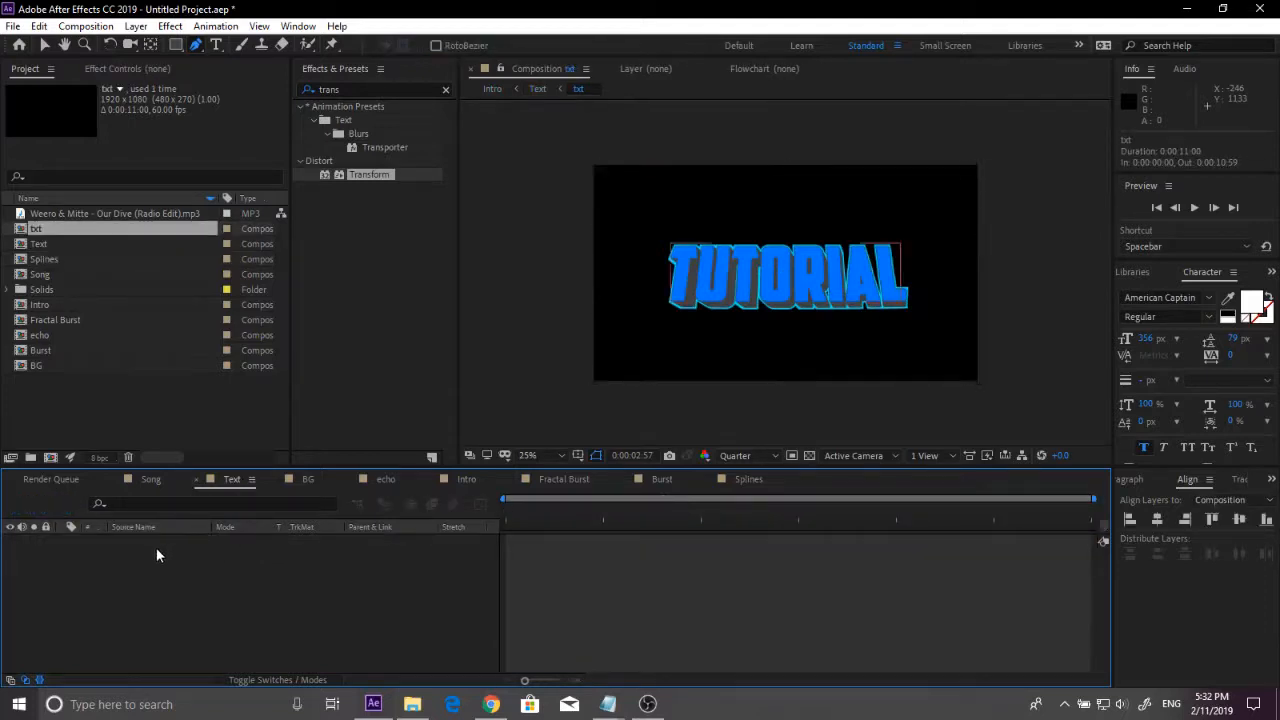
{"action": "left_click", "coordinate": [165, 540]}
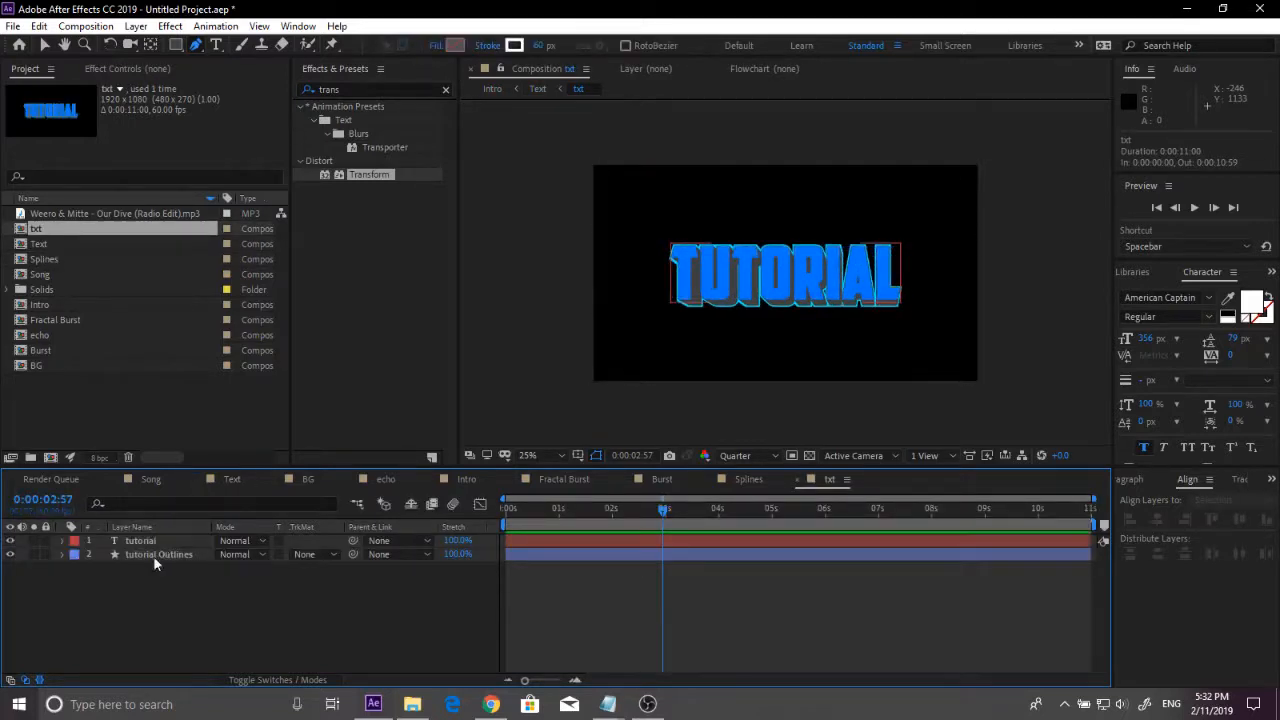
Step: Change the tutorial text layer's wording to "roblox 23" and center it horizontally in the composition
{"action": "left_click", "coordinate": [152, 540]}
{"action": "key", "text": "Return"}
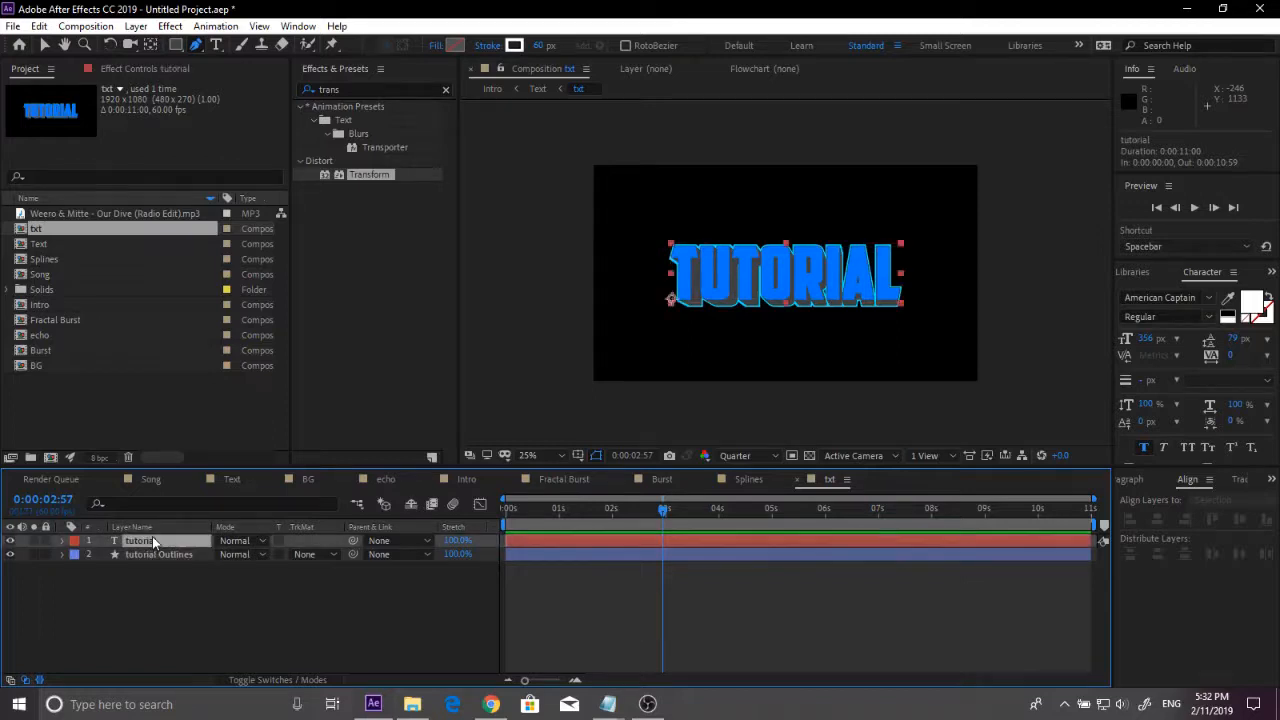
{"action": "double_click", "coordinate": [152, 537]}
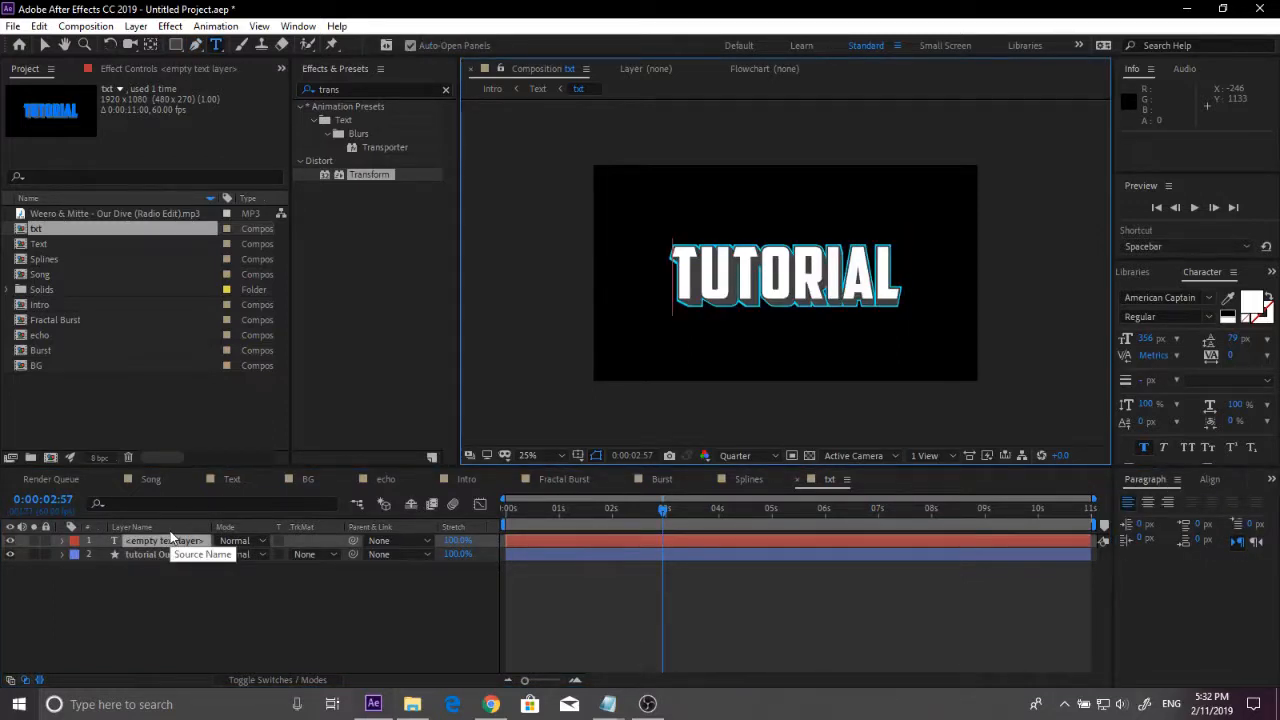
{"action": "type", "text": "herogv"}
{"action": "key", "text": "ctrl+a"}
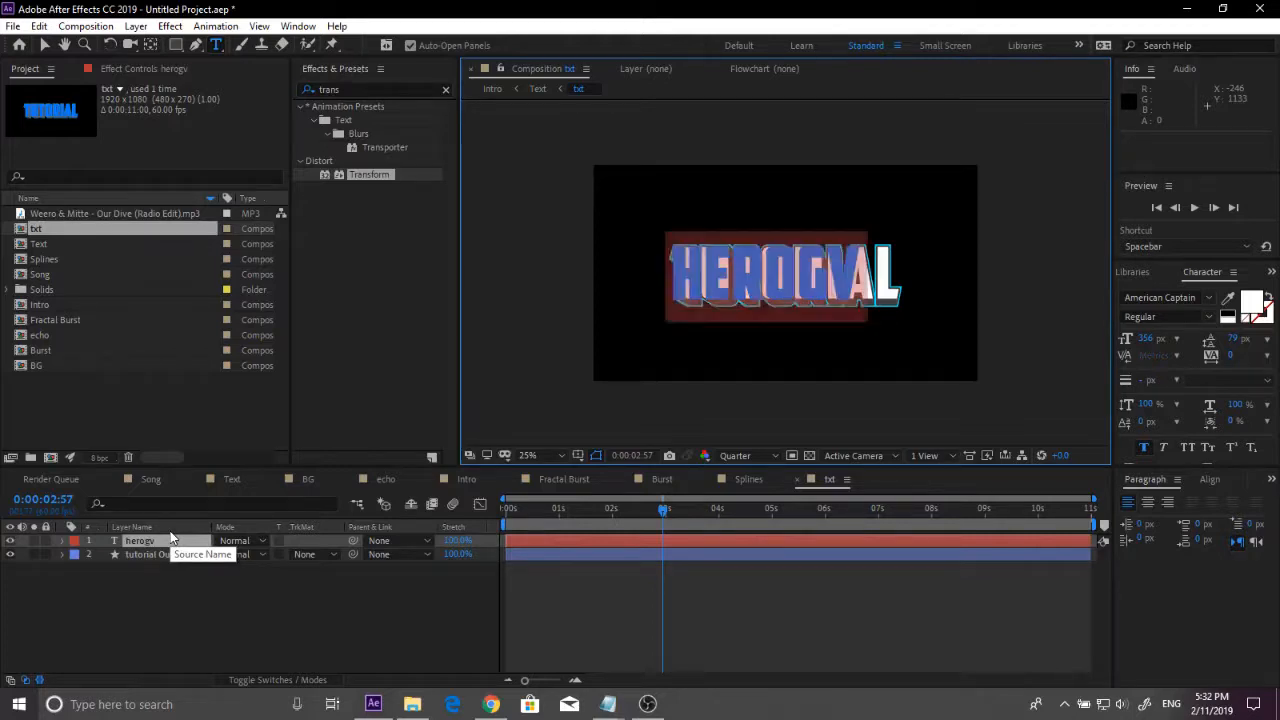
{"action": "key", "text": "BackSpace"}
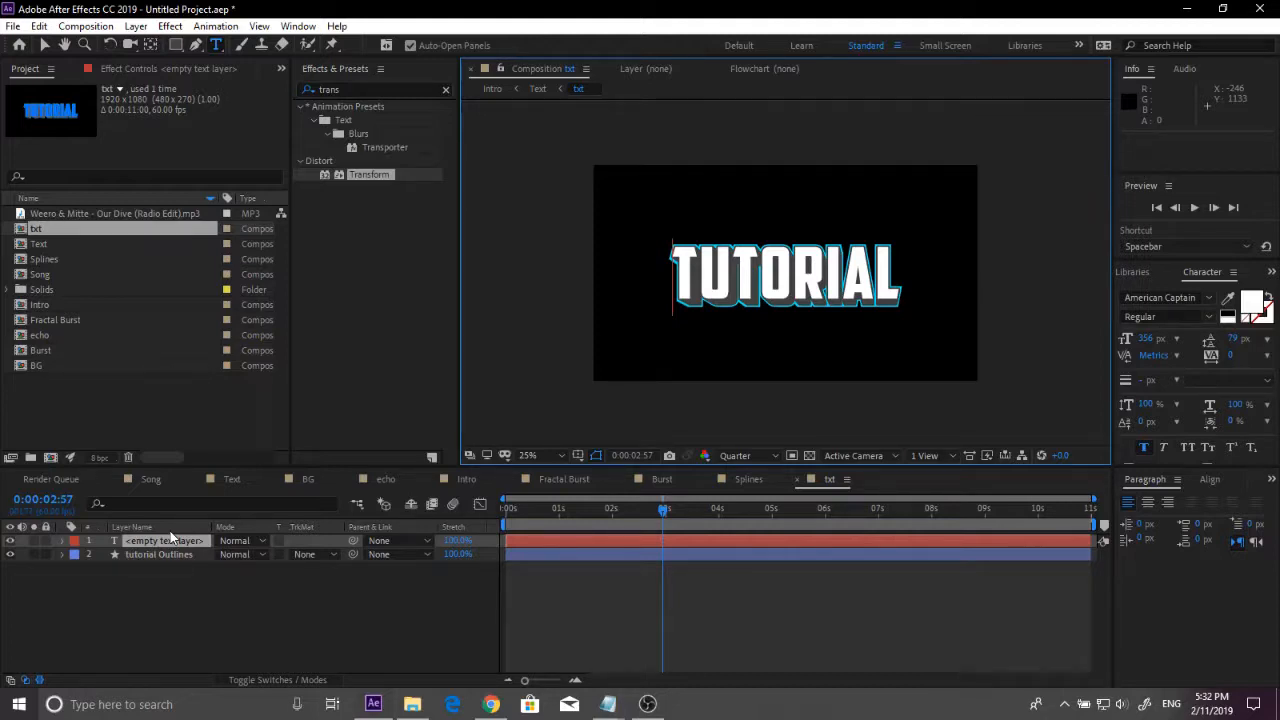
{"action": "type", "text": "roblox"}
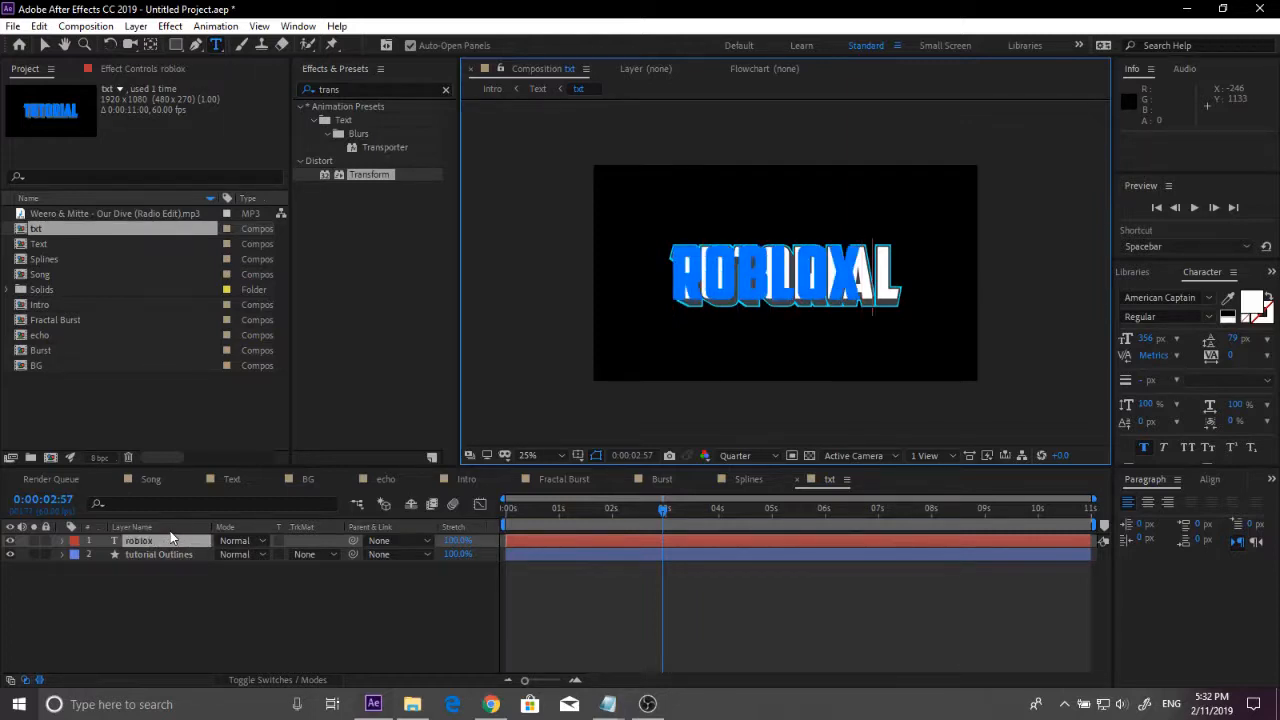
{"action": "type", "text": " 23"}
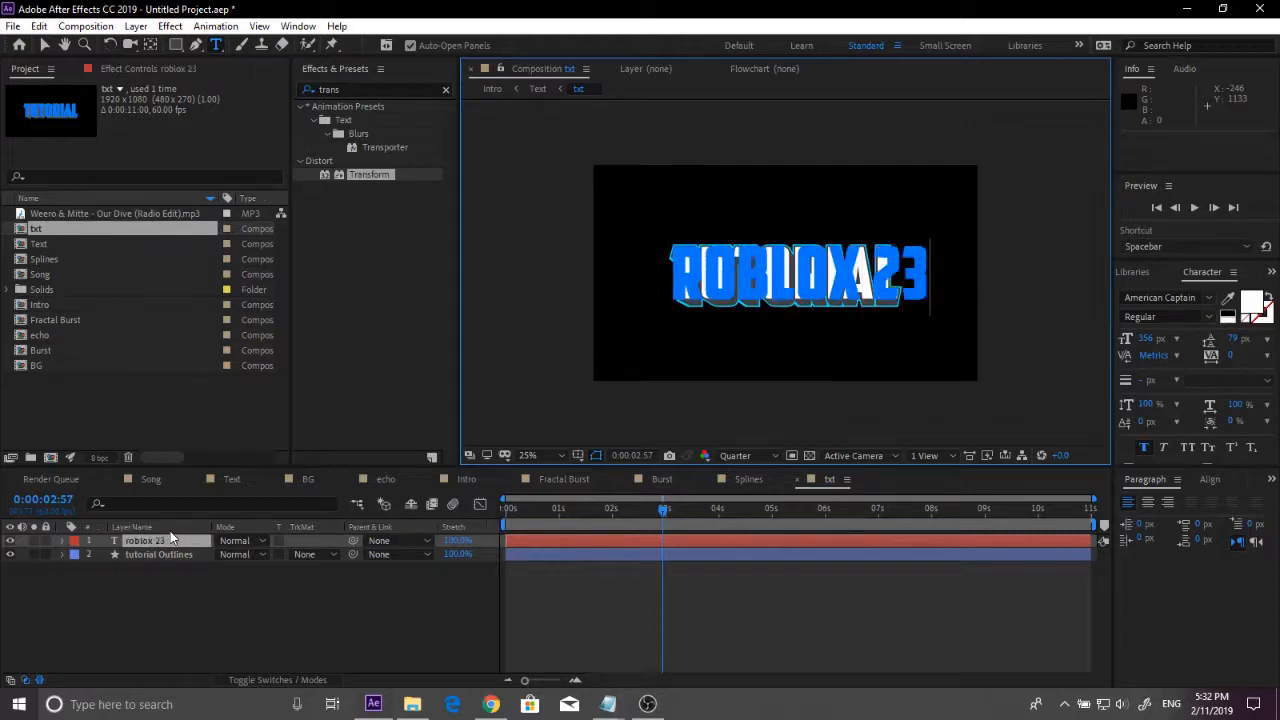
{"action": "left_click", "coordinate": [1216, 480]}
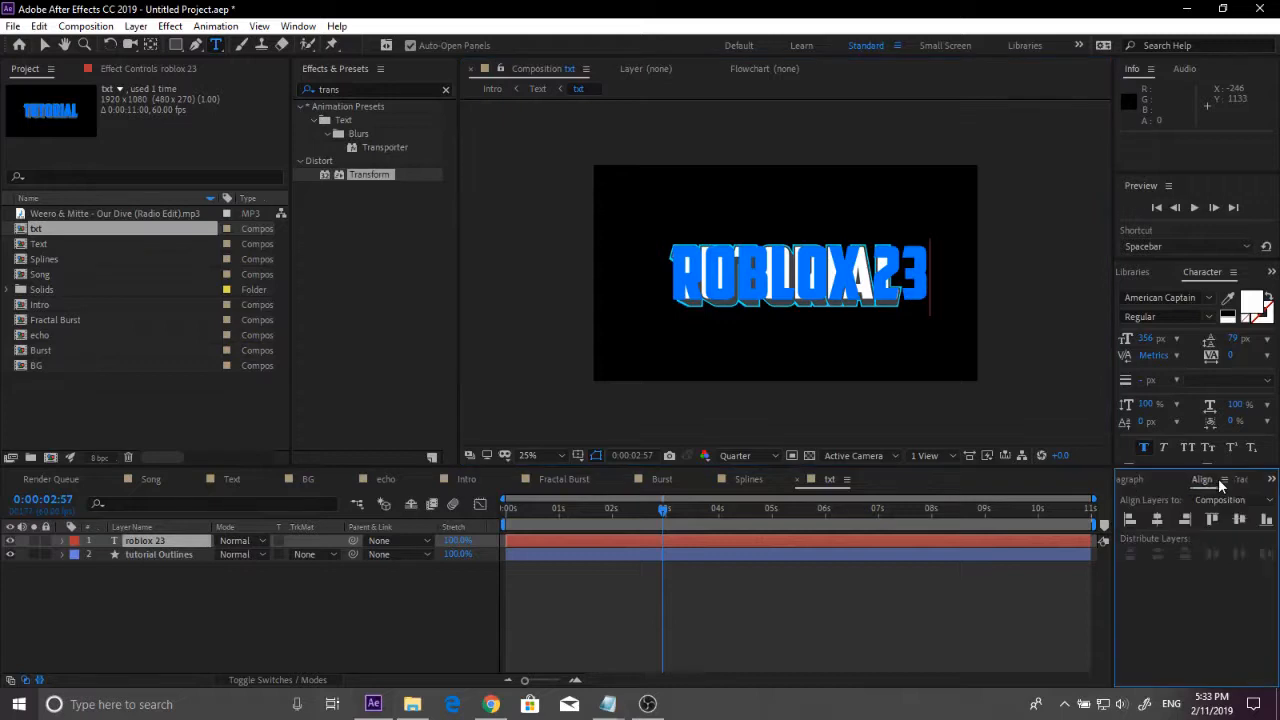
{"action": "left_click", "coordinate": [1157, 520]}
Step: Create shapes from the roblox 23 text and place the new outlines layer beneath tutorial Outlines
{"action": "right_click", "coordinate": [160, 544]}
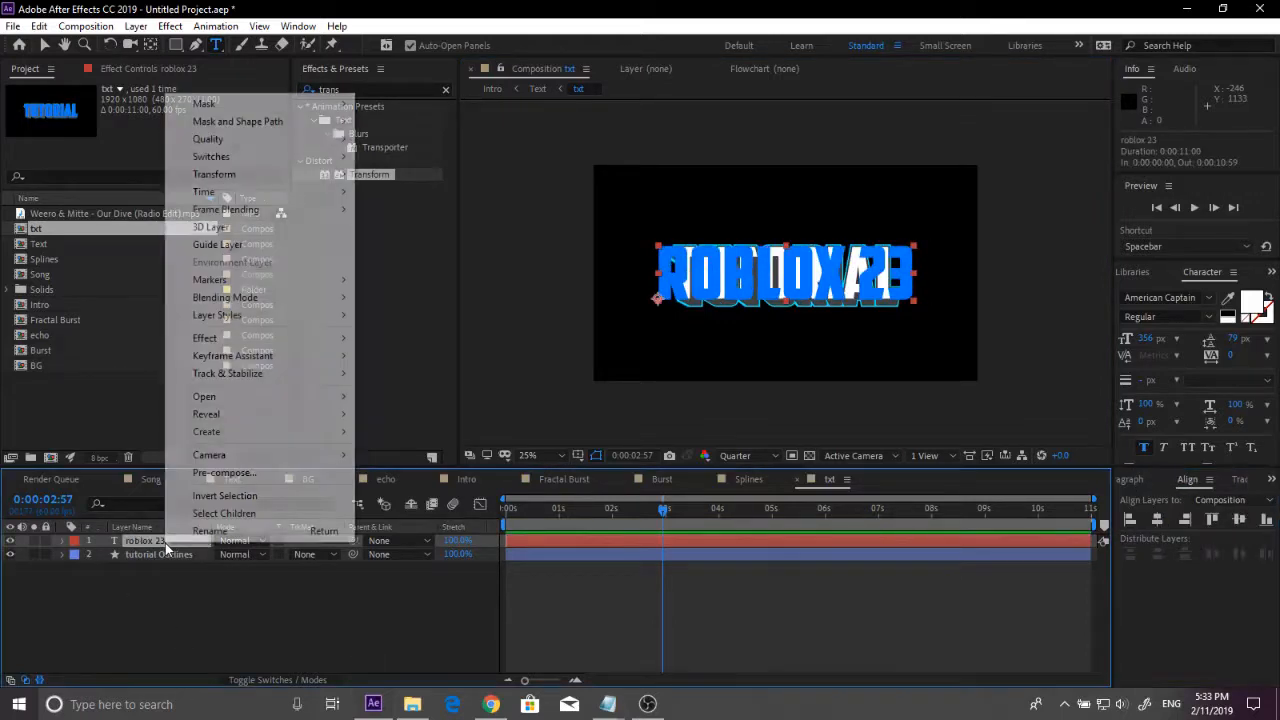
{"action": "mouse_move", "coordinate": [340, 432]}
{"action": "left_click", "coordinate": [372, 449]}
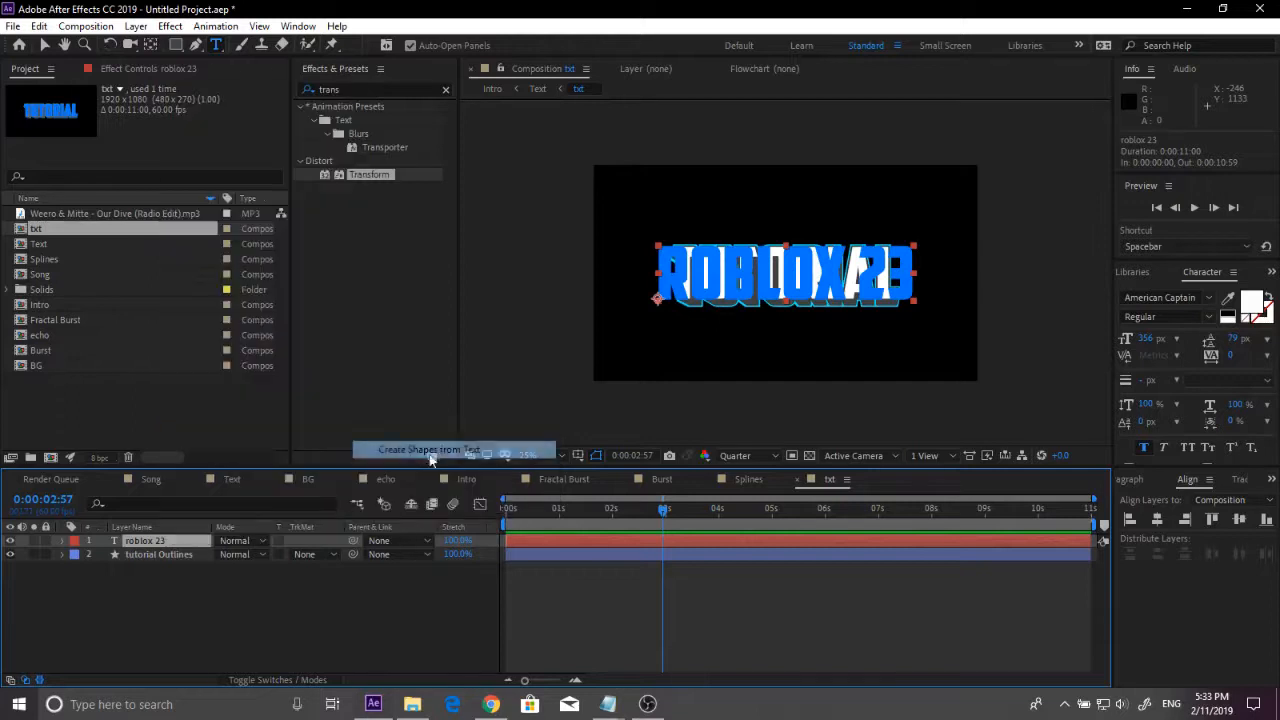
{"action": "left_click_drag", "start_coordinate": [164, 543], "coordinate": [170, 577]}
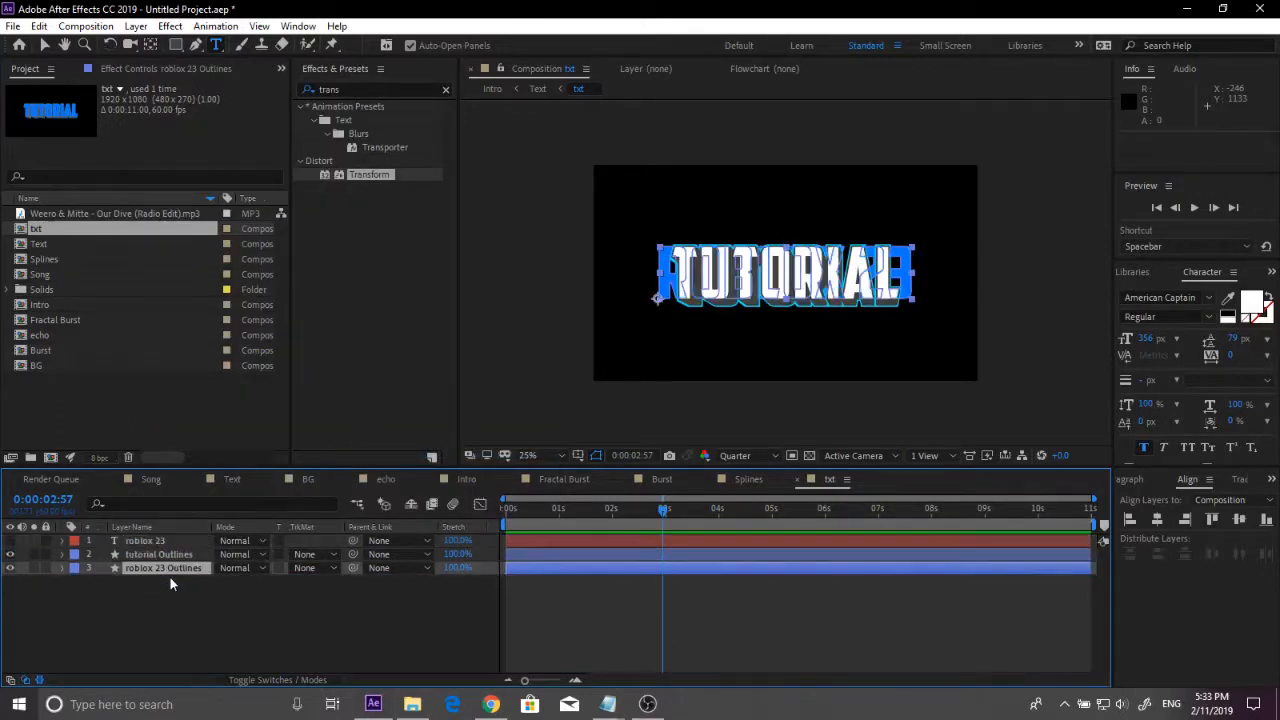
Step: Copy all the letter groups from the roblox 23 Outlines contents and delete that outlines layer
{"action": "left_click", "coordinate": [61, 567]}
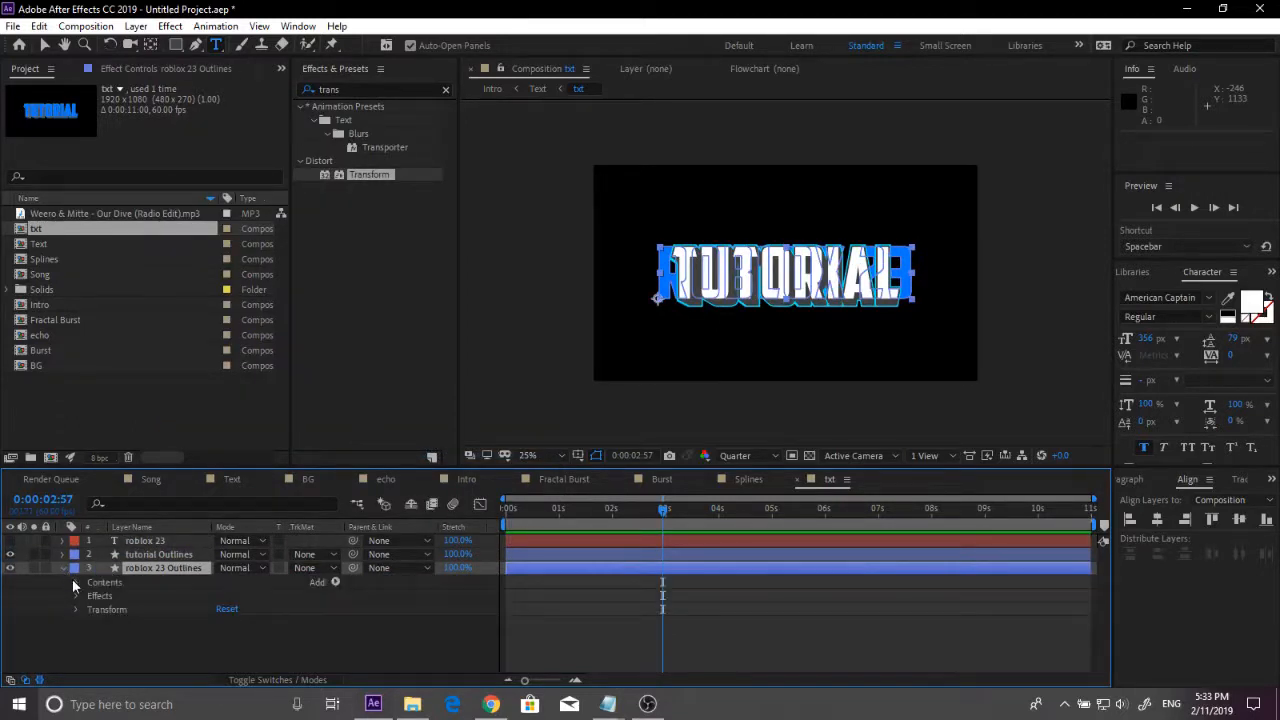
{"action": "left_click", "coordinate": [77, 582]}
{"action": "left_click", "coordinate": [120, 572]}
{"action": "scroll", "coordinate": [122, 611], "scroll_direction": "down", "scroll_amount": 1}
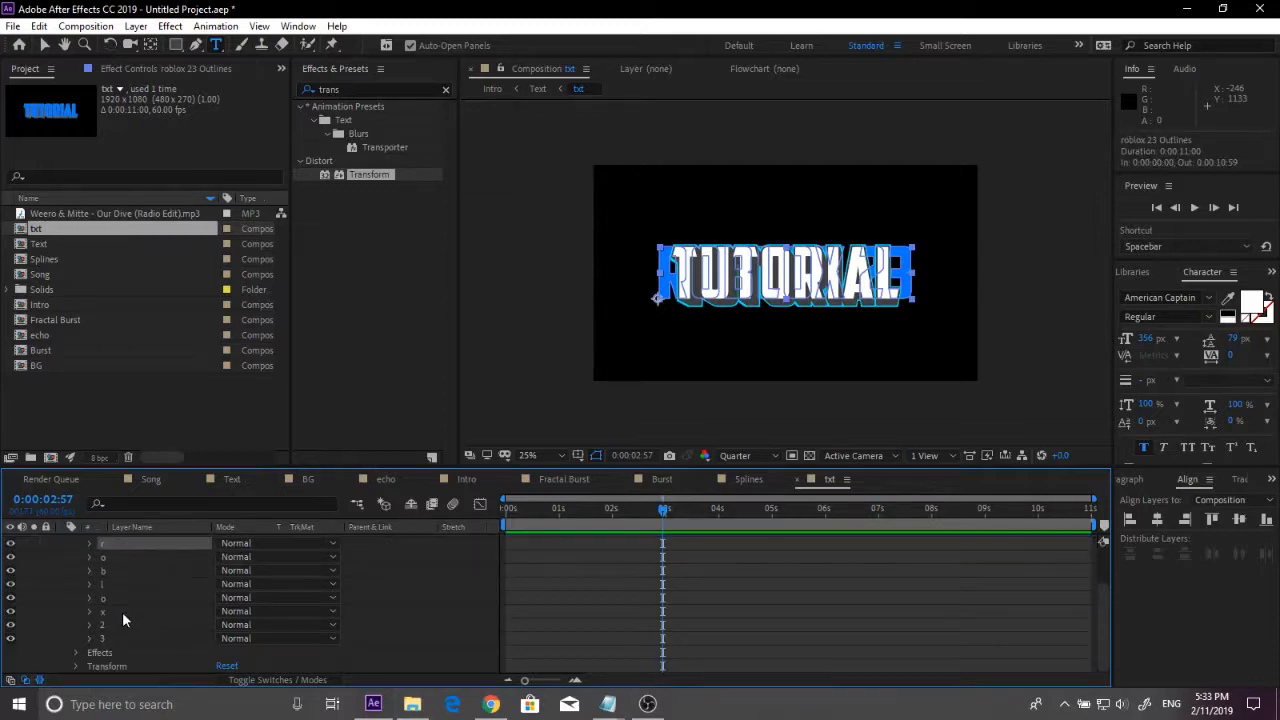
{"action": "left_click", "coordinate": [109, 637], "text": "shift"}
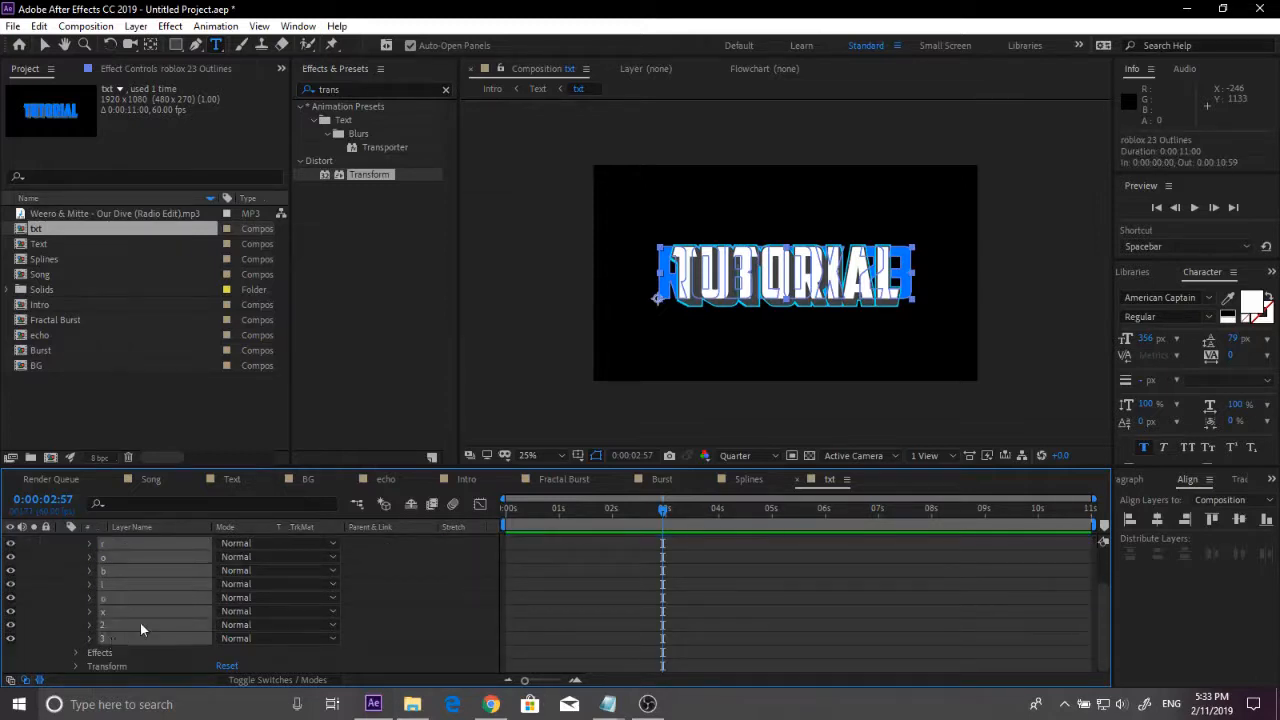
{"action": "scroll", "coordinate": [116, 602], "scroll_direction": "up", "scroll_amount": 2}
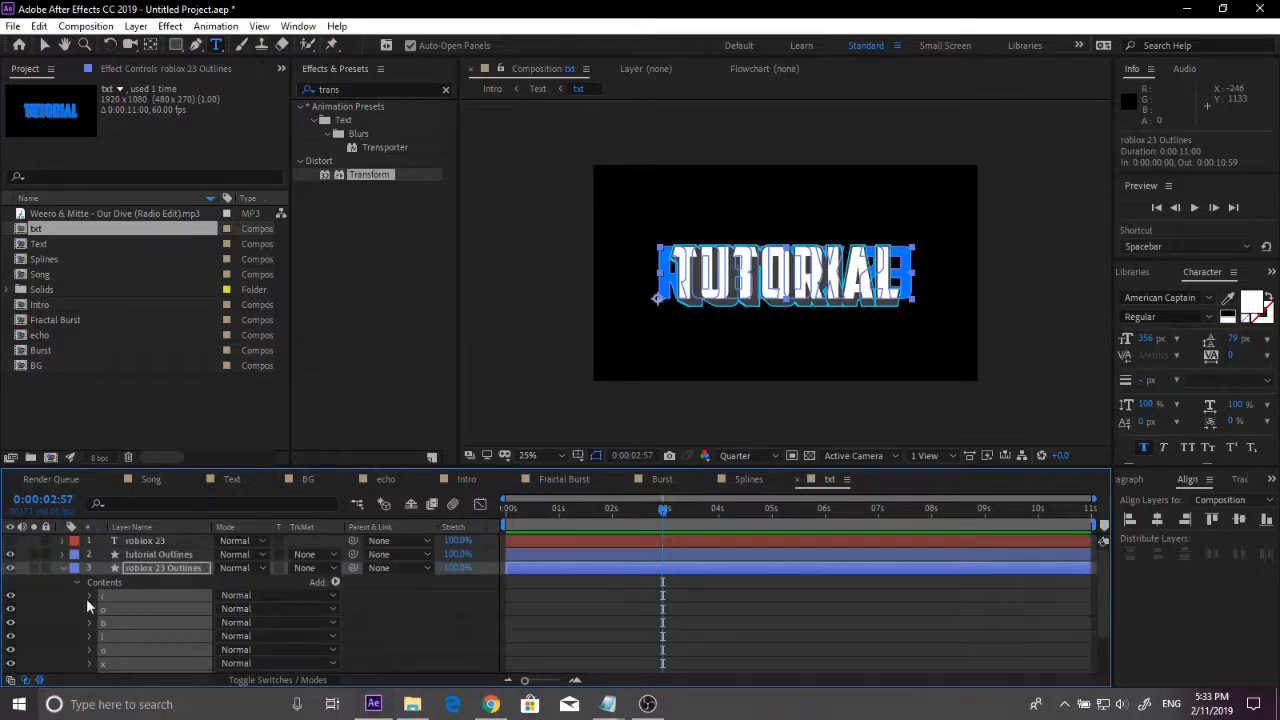
{"action": "left_click", "coordinate": [155, 566]}
{"action": "key", "text": "Delete"}
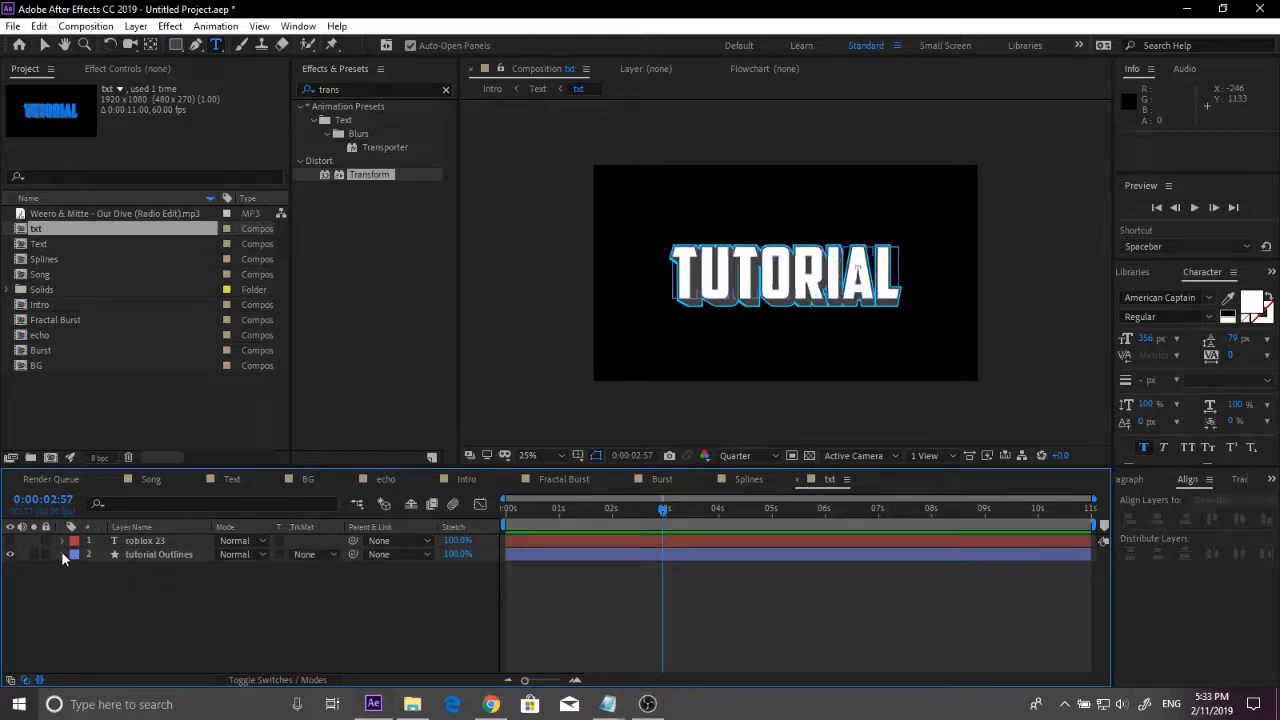
Step: Delete the letter groups spelling tutorial from Group 1 of the tutorial Outlines layer, keeping its strokes and repeater
{"action": "left_click", "coordinate": [63, 554]}
{"action": "left_click", "coordinate": [75, 568]}
{"action": "left_click", "coordinate": [90, 582]}
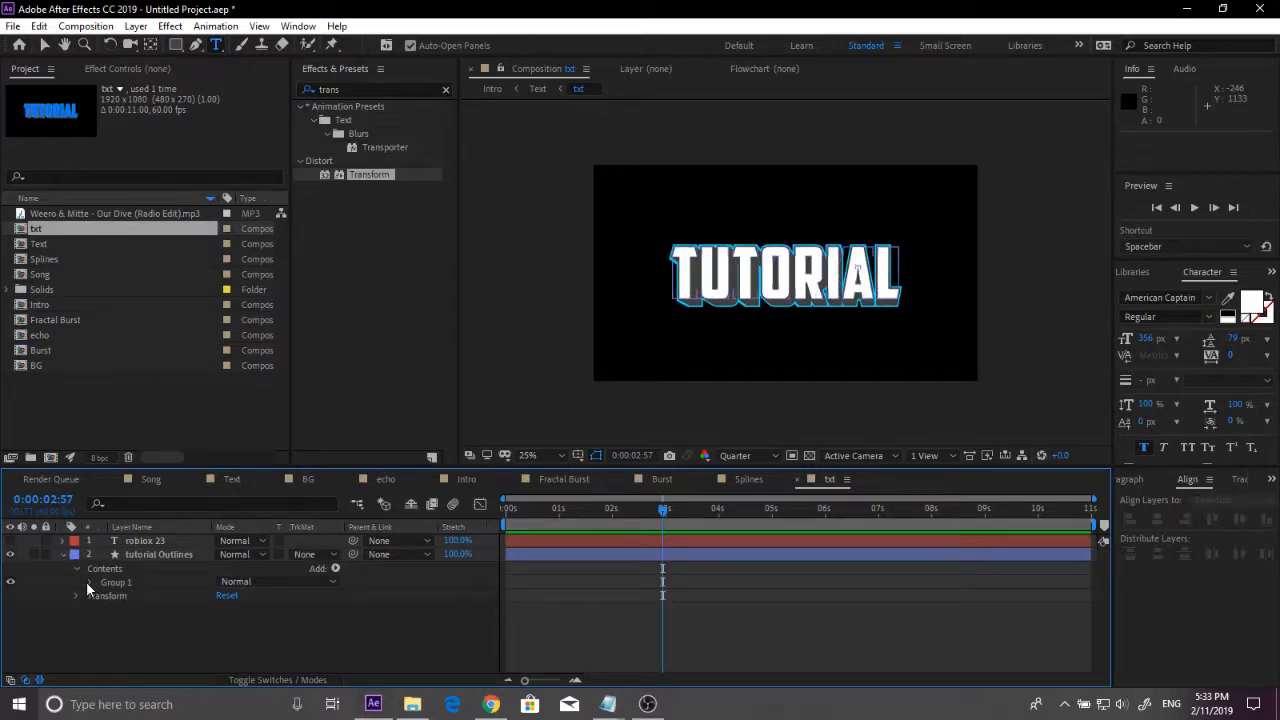
{"action": "scroll", "coordinate": [147, 553], "scroll_direction": "down", "scroll_amount": 1}
{"action": "left_click", "coordinate": [117, 555]}
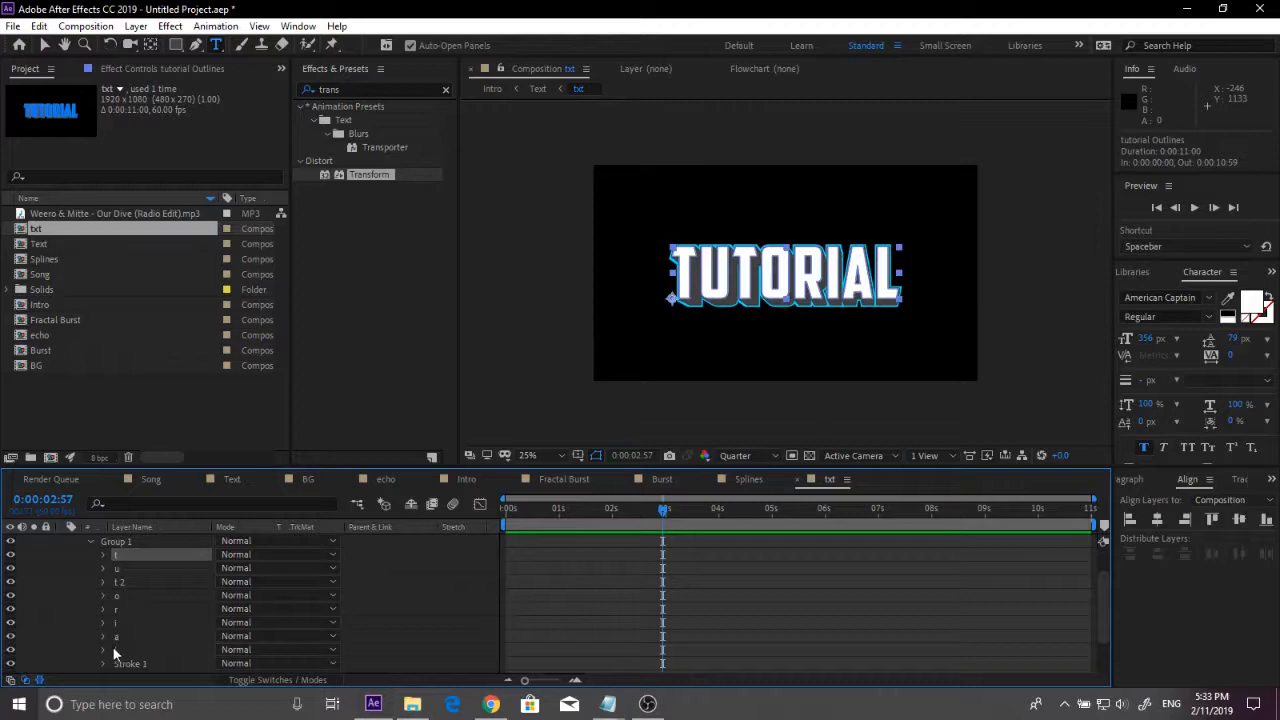
{"action": "left_click", "coordinate": [114, 650], "text": "shift"}
{"action": "key", "text": "Delete"}
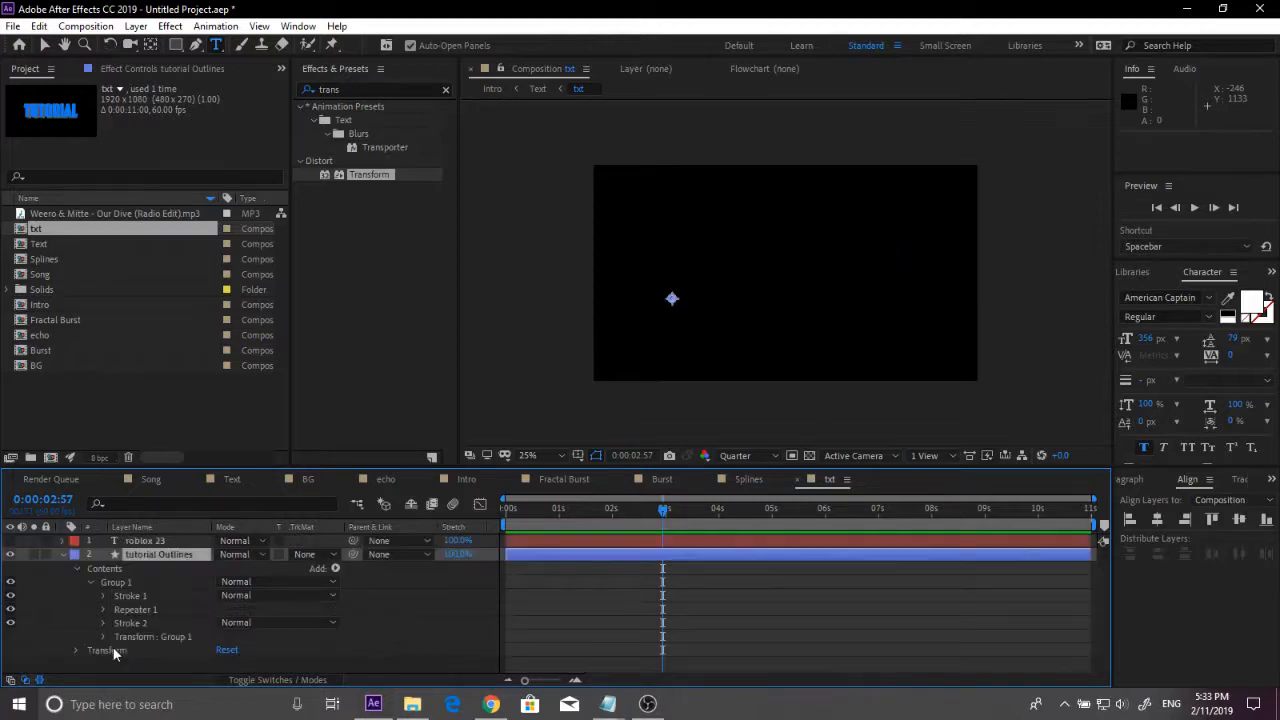
Step: Paste the roblox 23 letter groups into Group 1 of tutorial Outlines and move them above Stroke 1
{"action": "left_click", "coordinate": [131, 583]}
{"action": "key", "text": "ctrl+v"}
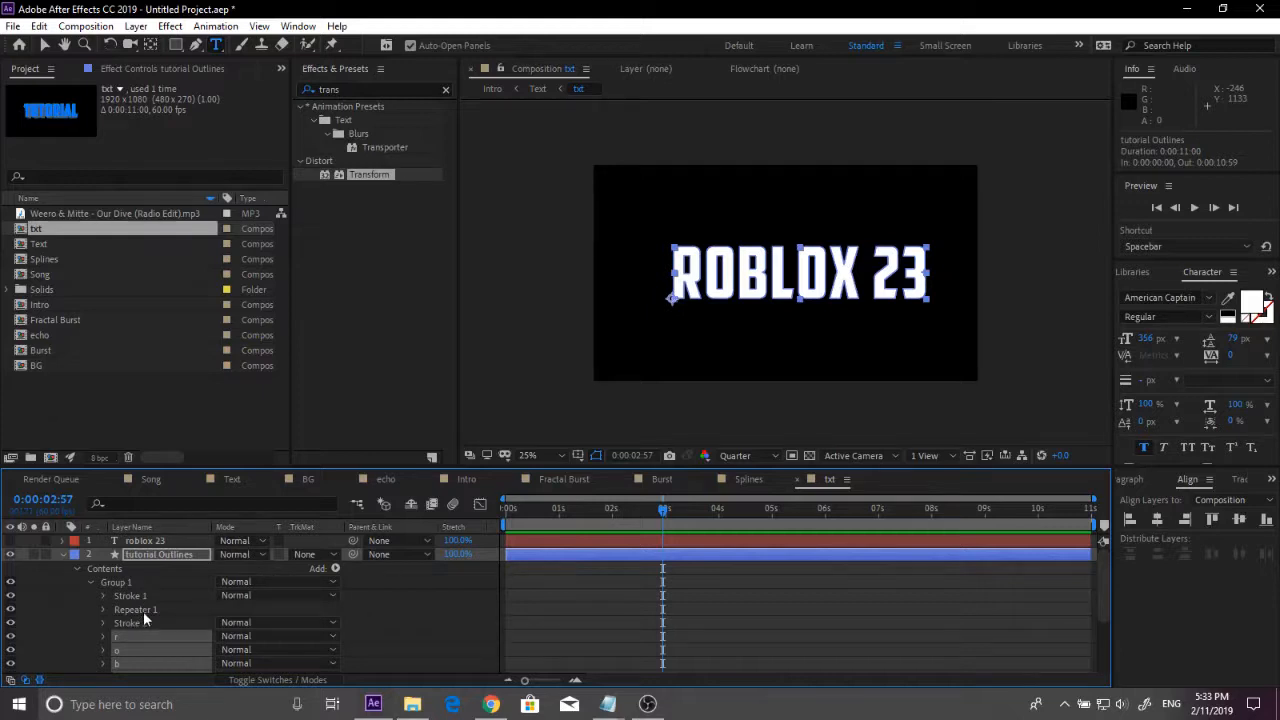
{"action": "mouse_move", "coordinate": [119, 632]}
{"action": "left_mouse_down"}
{"action": "mouse_move", "coordinate": [171, 600]}
{"action": "mouse_move", "coordinate": [154, 588]}
{"action": "left_mouse_up"}
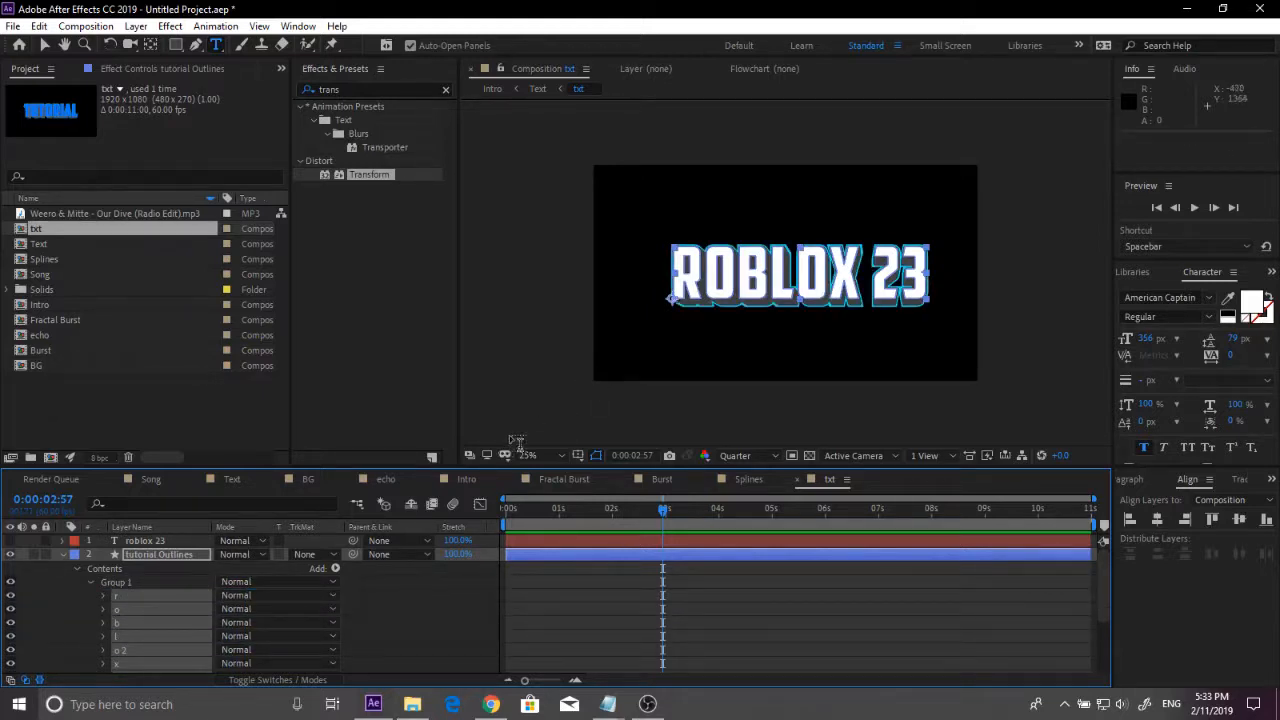
{"action": "left_click", "coordinate": [481, 395]}
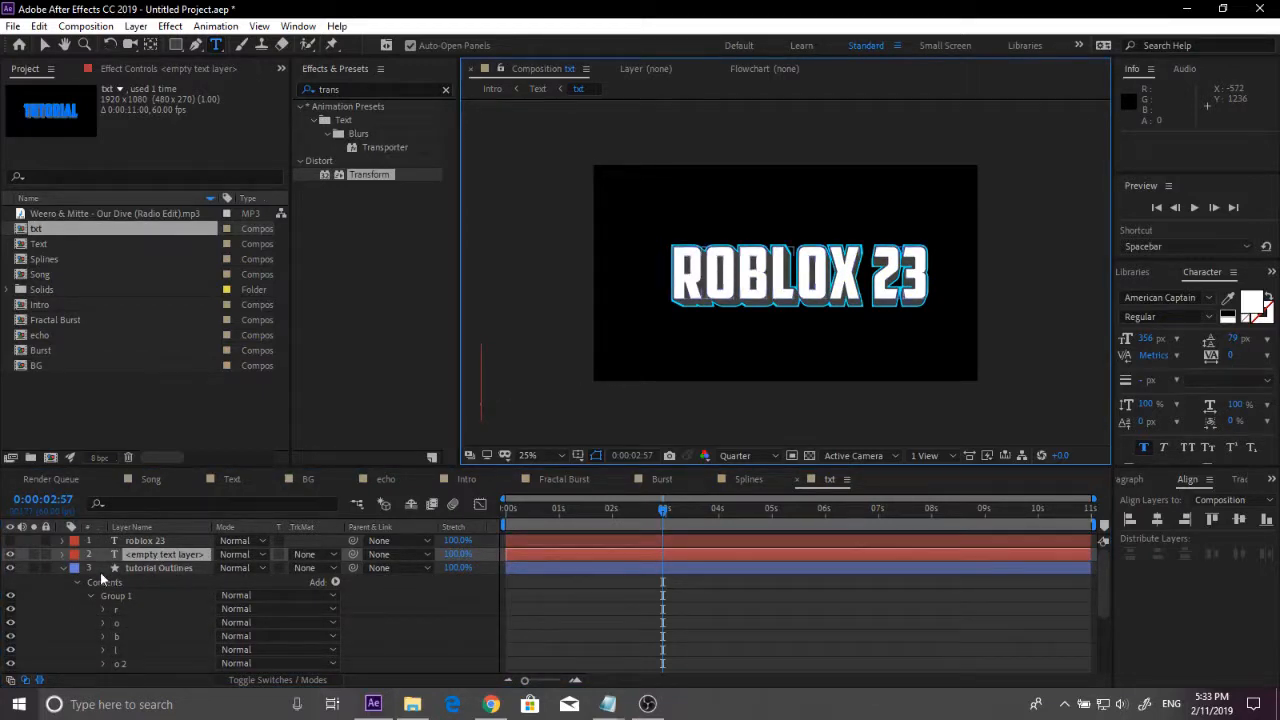
{"action": "left_click", "coordinate": [188, 557]}
{"action": "key", "text": "Delete"}
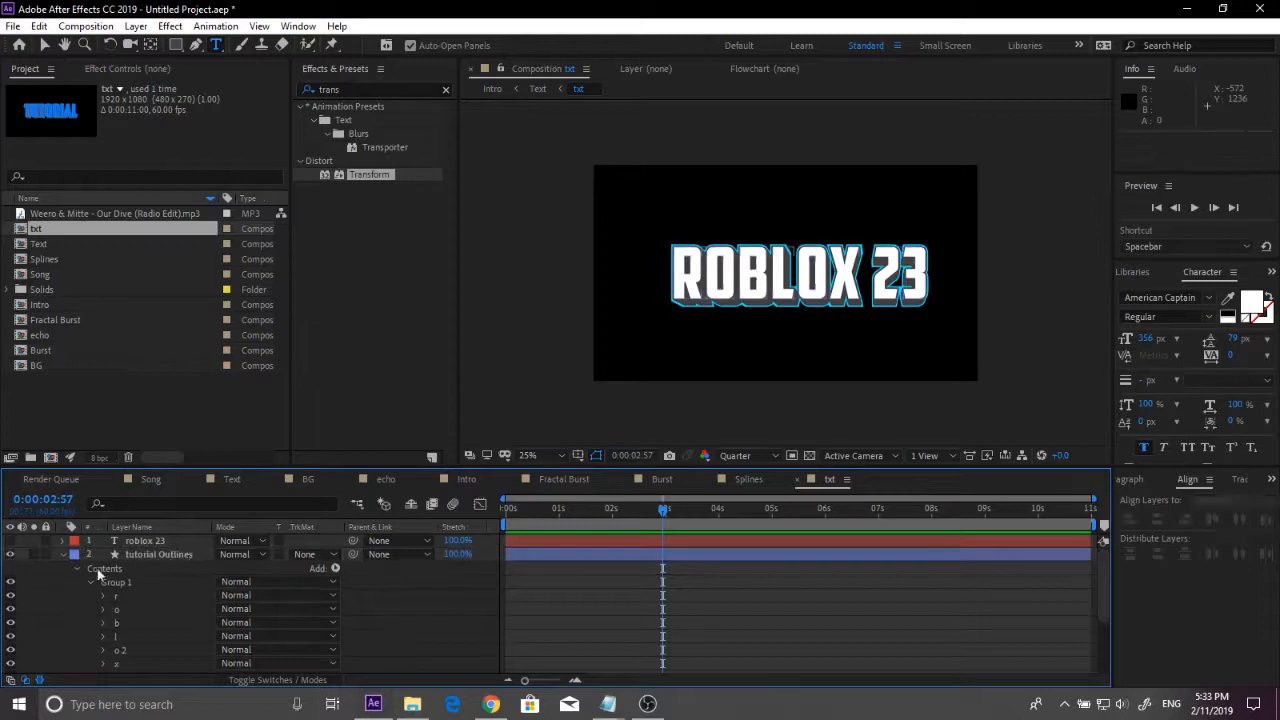
Step: Show the roblox 23 text layer, center tutorial Outlines horizontally in the composition, and check the match at 0:00:01:45
{"action": "left_click", "coordinate": [64, 554]}
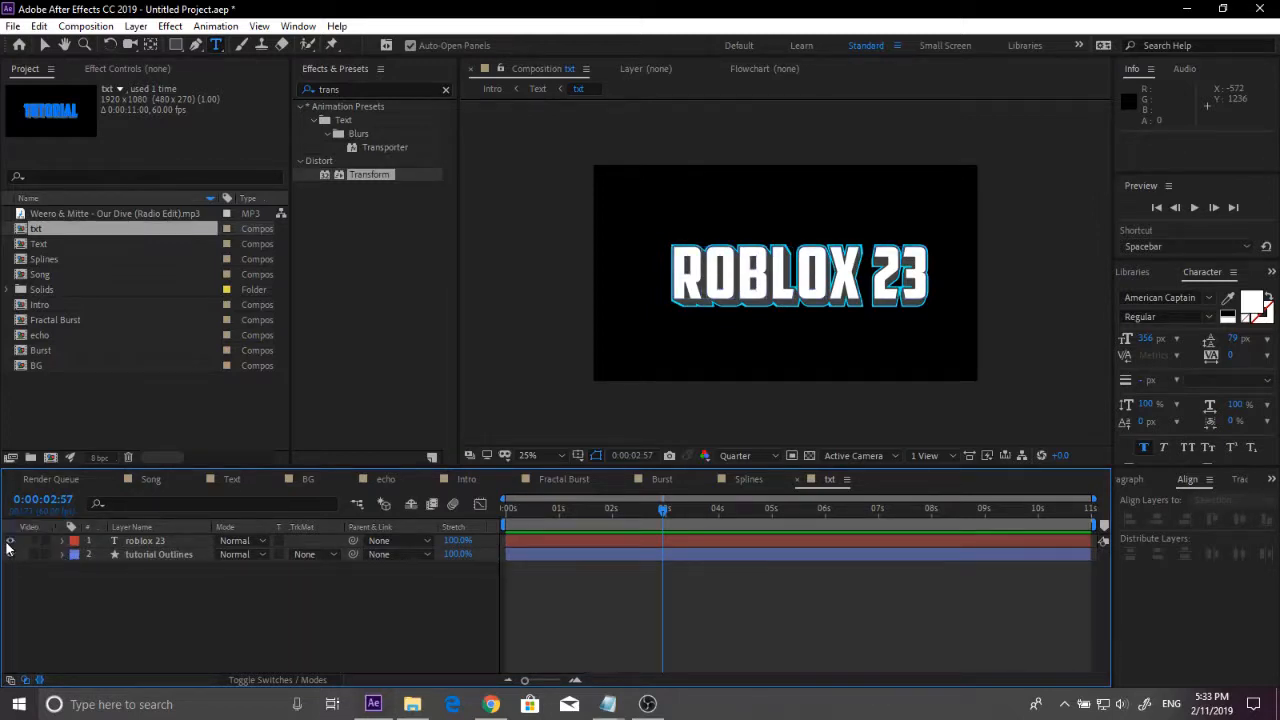
{"action": "left_click", "coordinate": [10, 552]}
{"action": "left_click", "coordinate": [167, 556]}
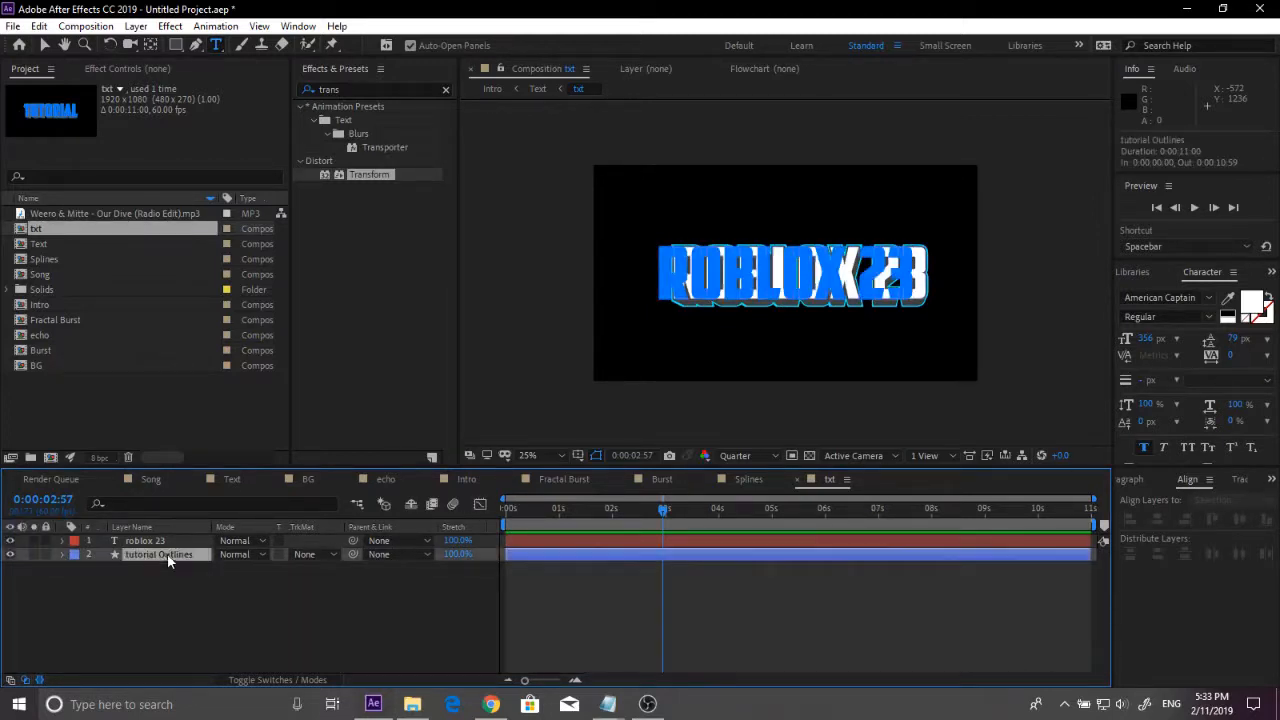
{"action": "left_click", "coordinate": [1157, 519]}
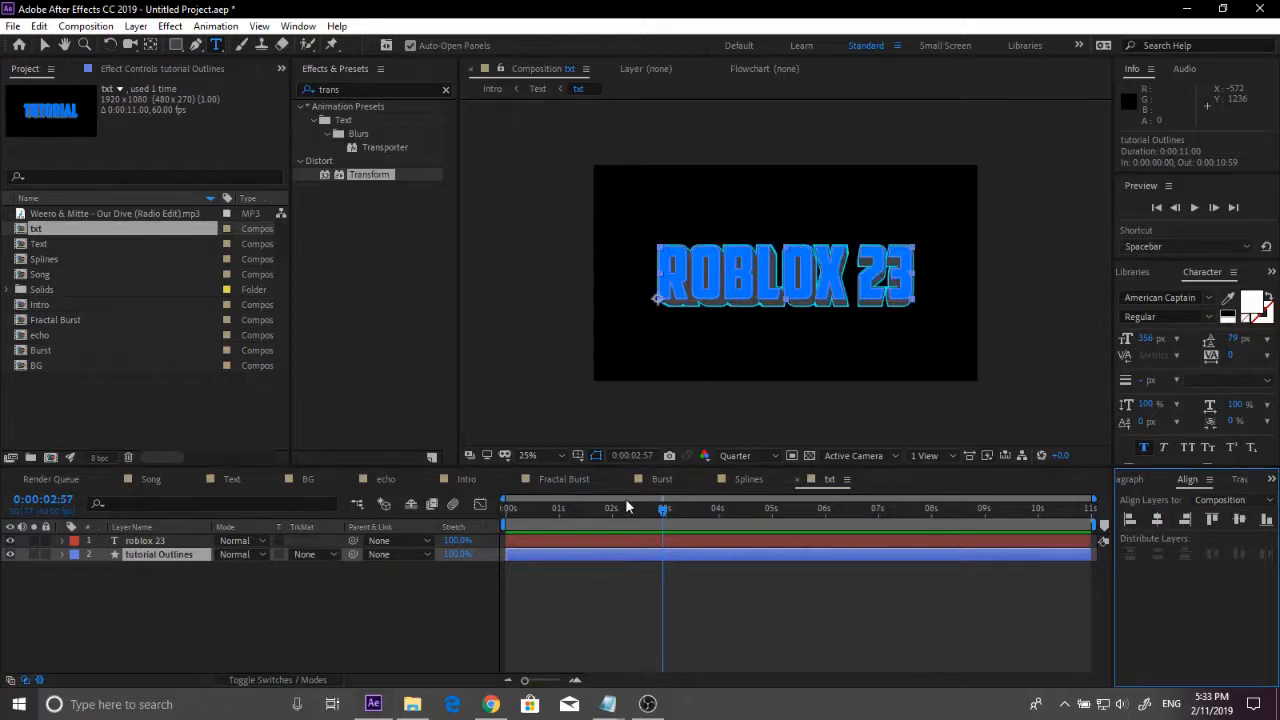
{"action": "left_click_drag", "start_coordinate": [626, 510], "coordinate": [599, 510]}
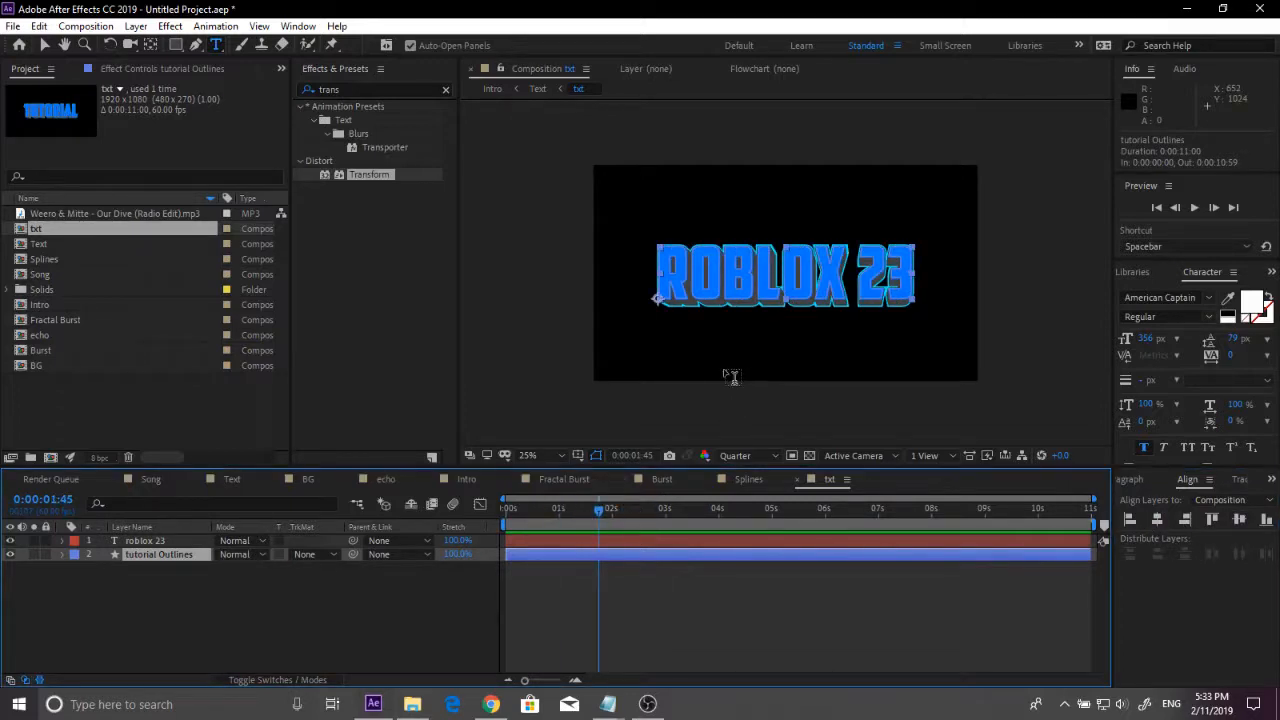
{"action": "left_click", "coordinate": [43, 45]}
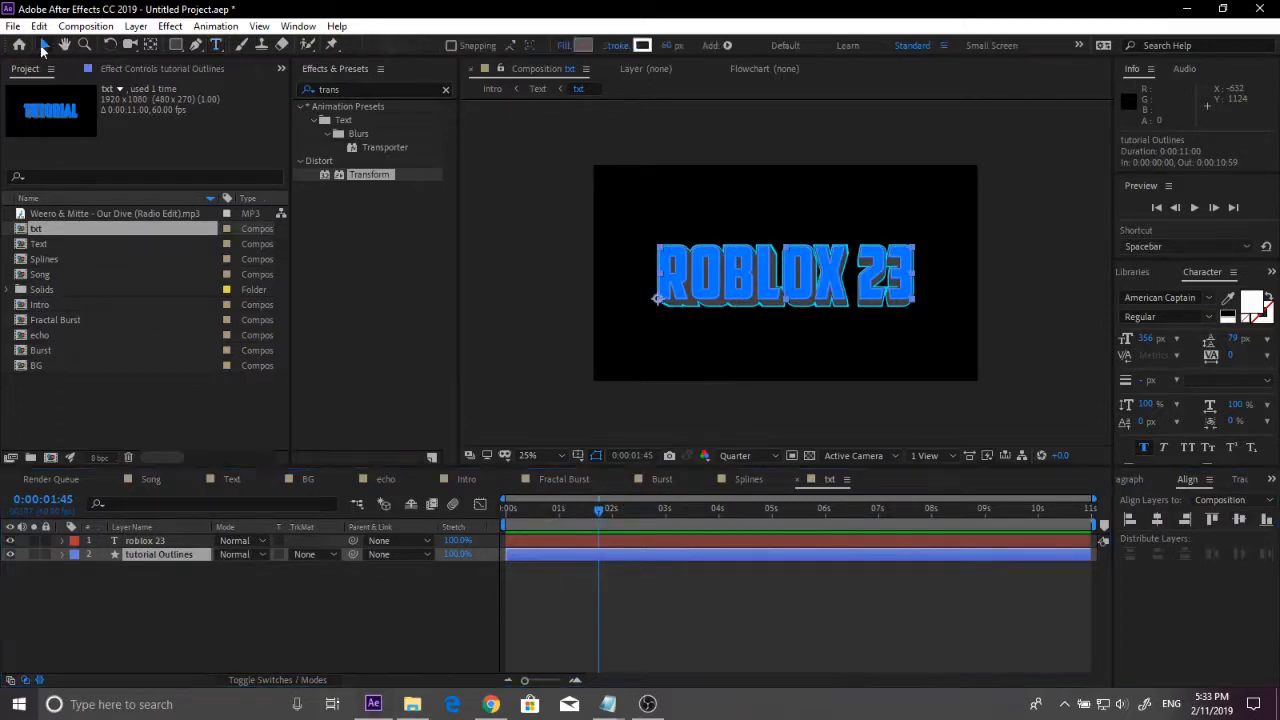
{"action": "left_click", "coordinate": [603, 342]}
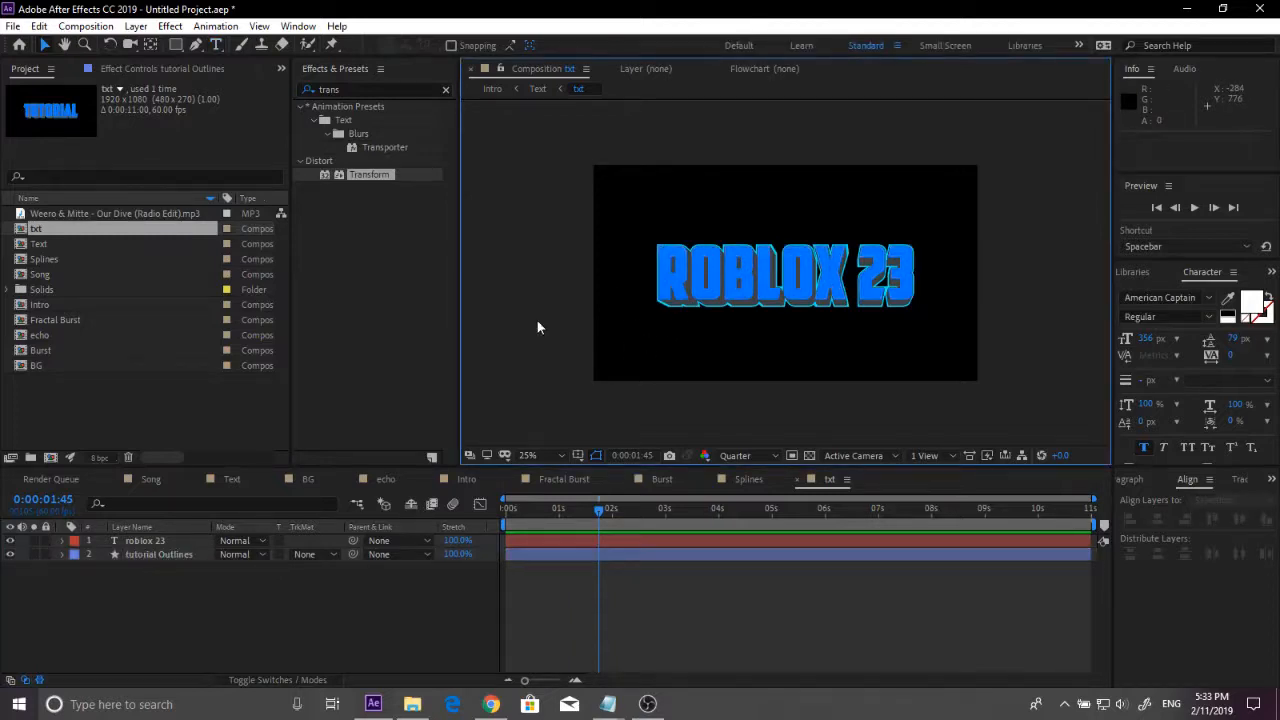
Step: Undo the roblox 23 replacement back to the original tutorial text and its outline letters
{"action": "key", "text": "space"}
{"action": "key", "text": "ctrl+Down"}
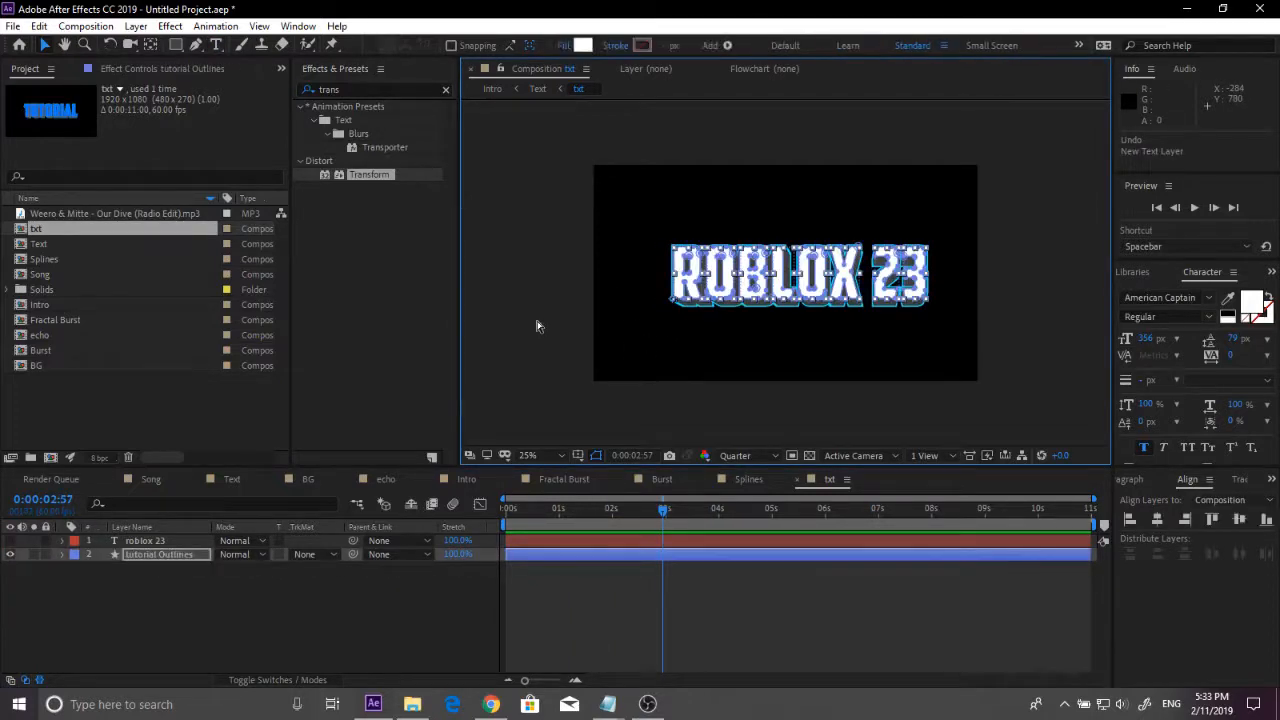
{"action": "key", "text": "ctrl+z"}
{"action": "key", "text": "ctrl+z"}
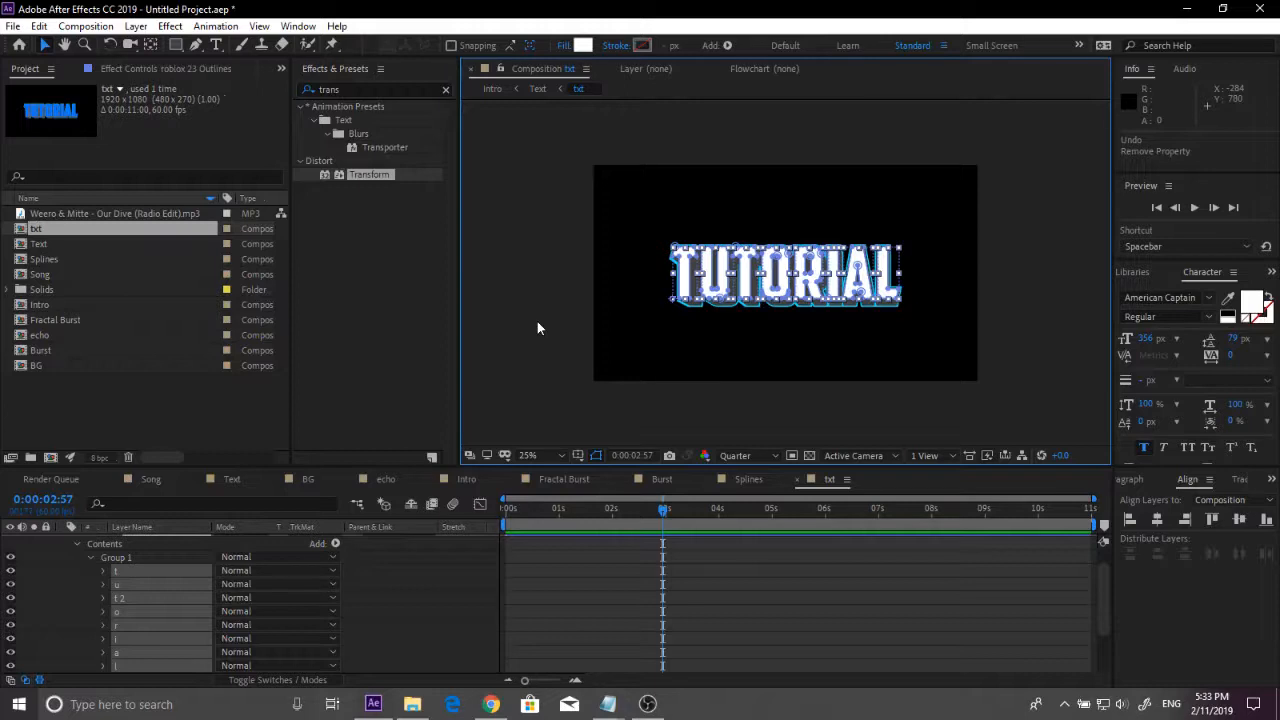
{"action": "key", "text": "ctrl+z"}
{"action": "key", "text": "ctrl+z"}
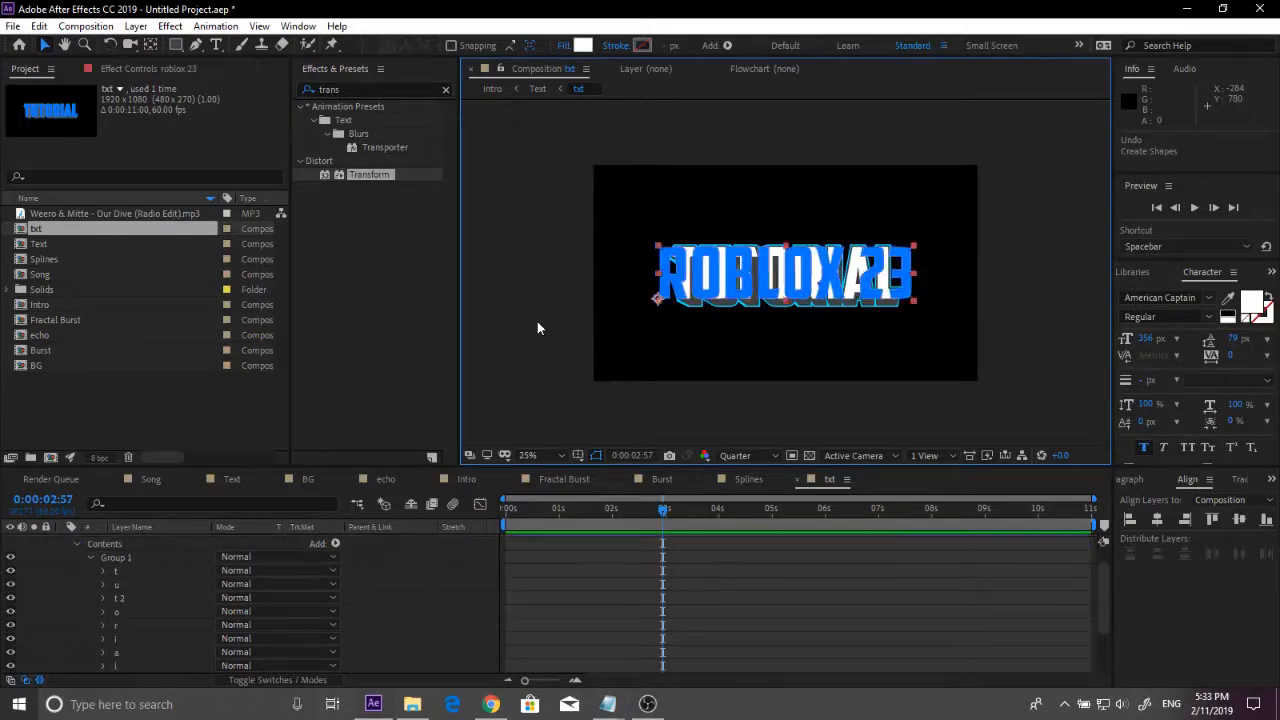
{"action": "key", "text": "ctrl+z"}
{"action": "key", "text": "ctrl+z"}
{"action": "key", "text": "ctrl+z"}
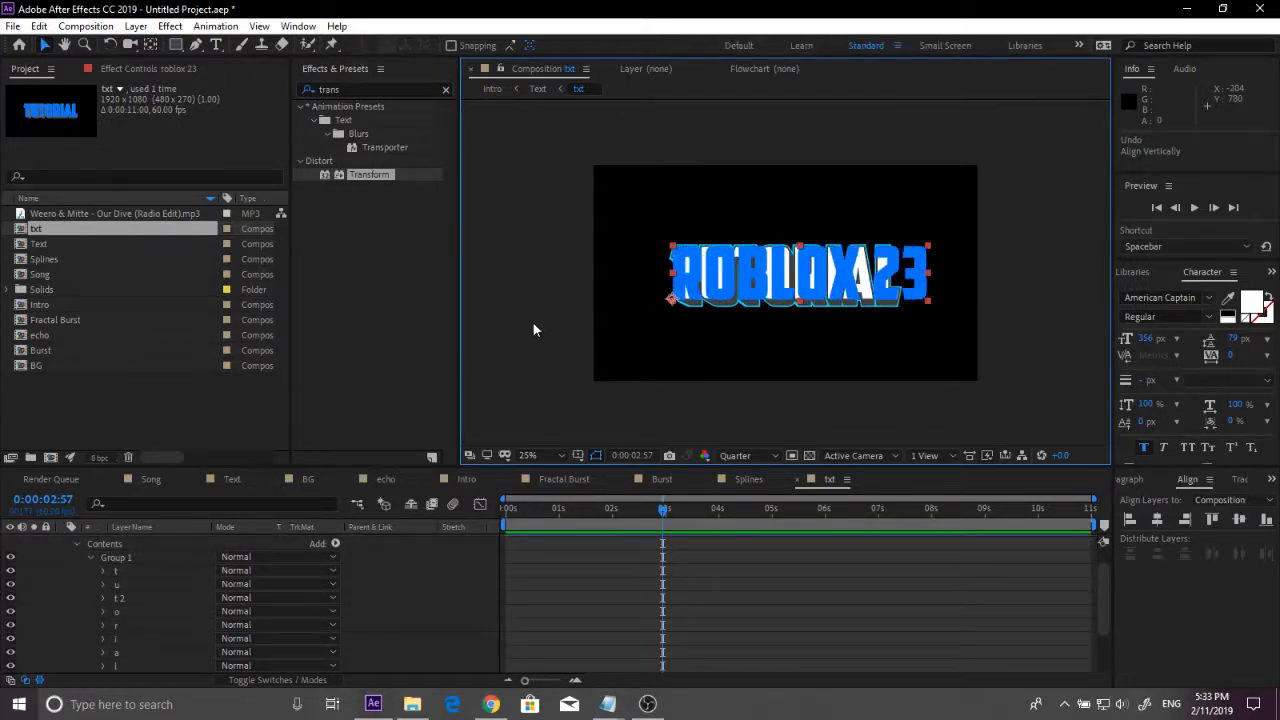
{"action": "key", "text": "ctrl+z"}
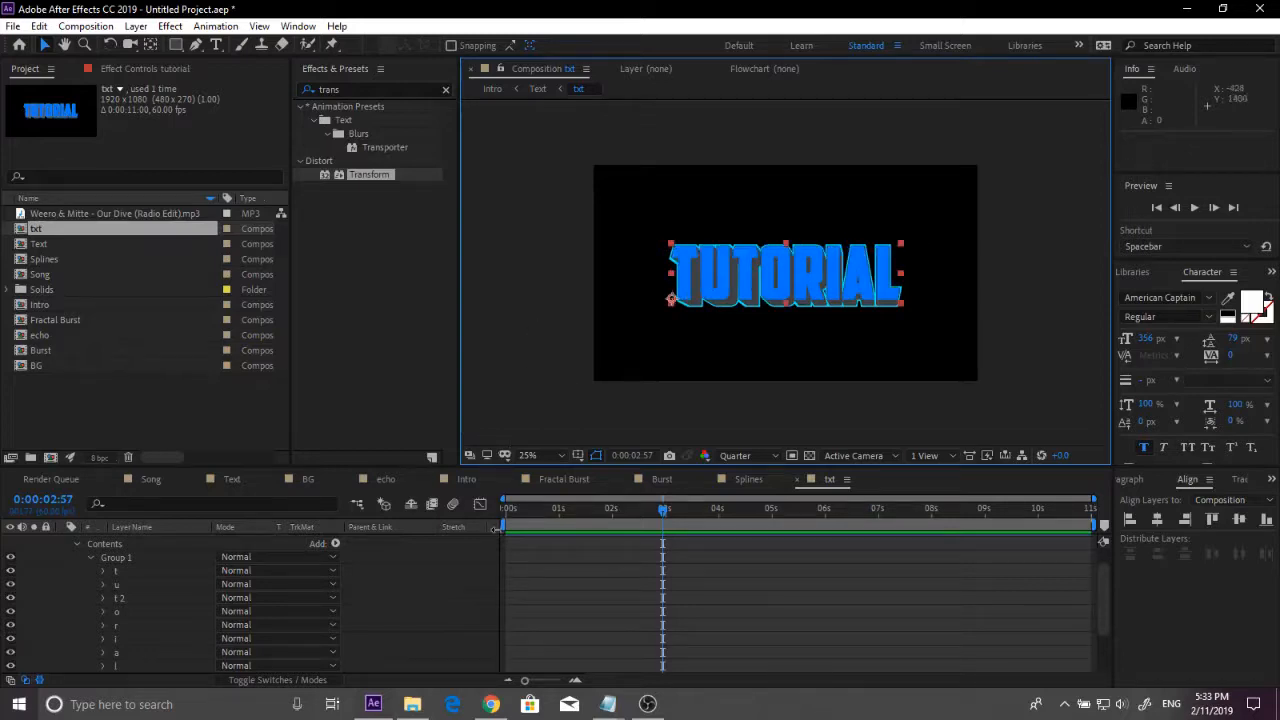
{"action": "key", "text": "ctrl+z"}
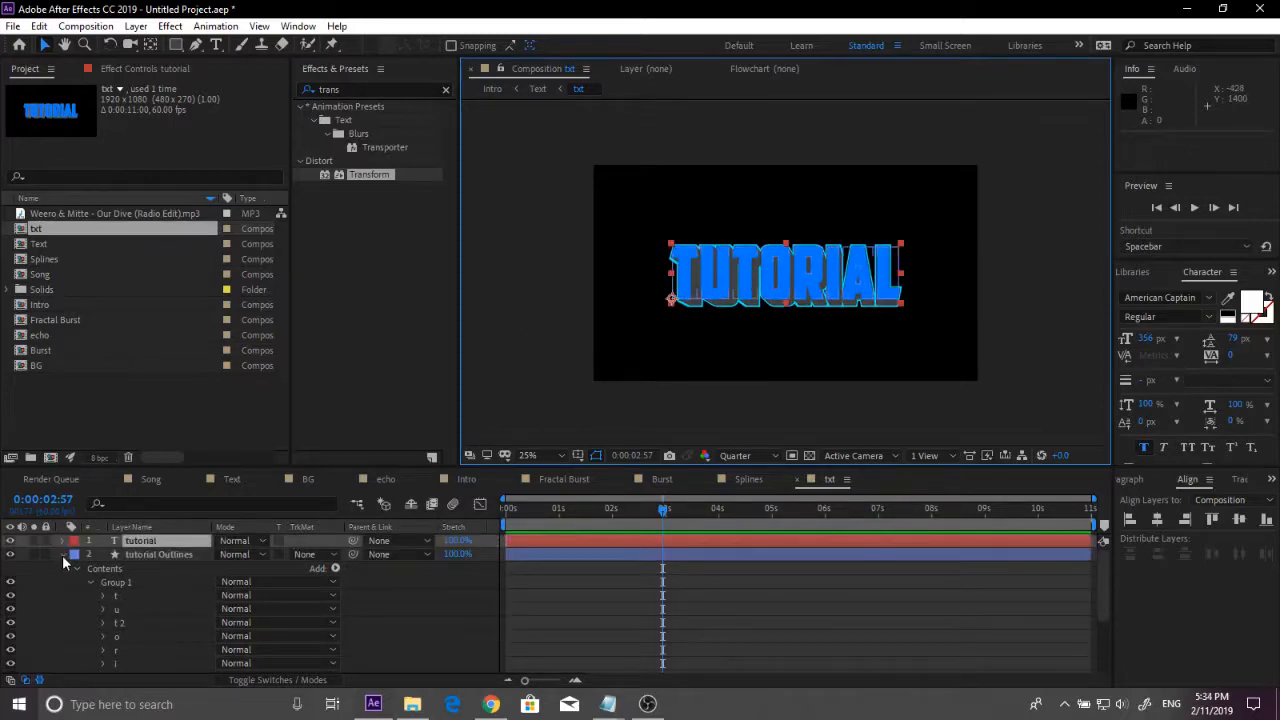
Step: Collapse the tutorial Outlines layer and return to the Intro composition
{"action": "left_click", "coordinate": [62, 555]}
{"action": "left_click", "coordinate": [170, 630]}
{"action": "left_click", "coordinate": [467, 479]}
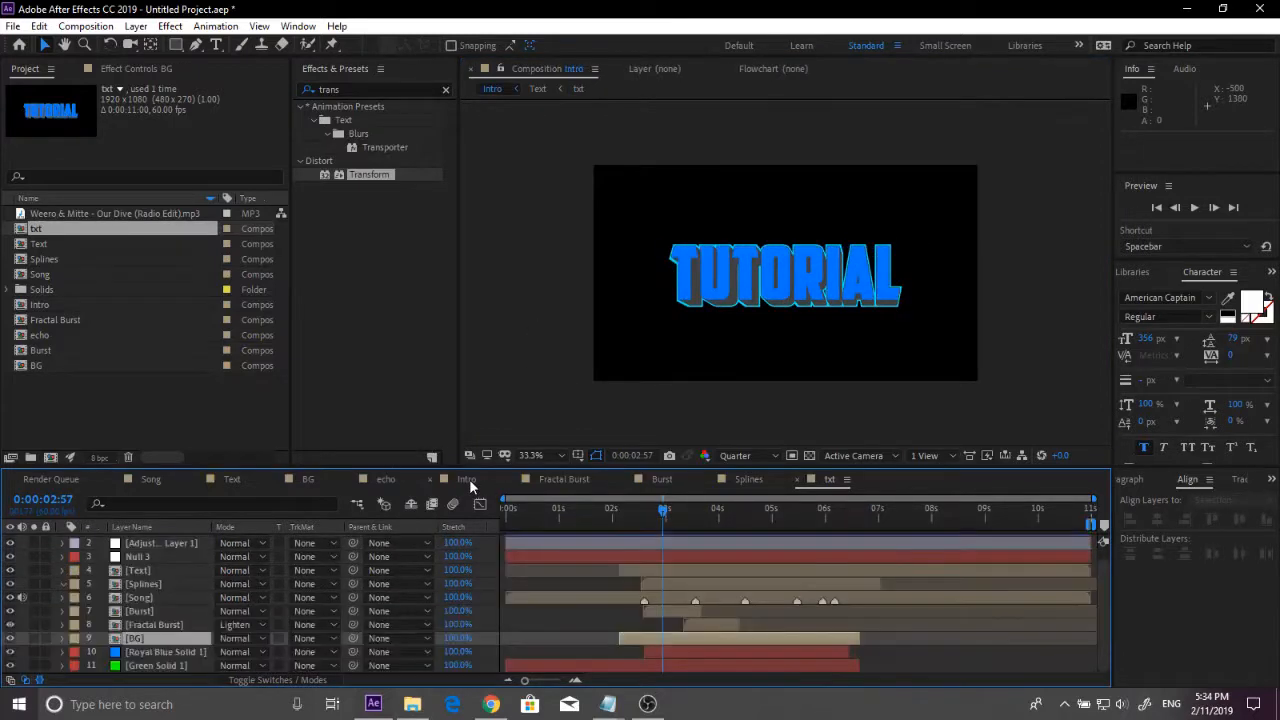
Step: Preview part of the Intro composition and add it to the render queue
{"action": "key", "text": "space"}
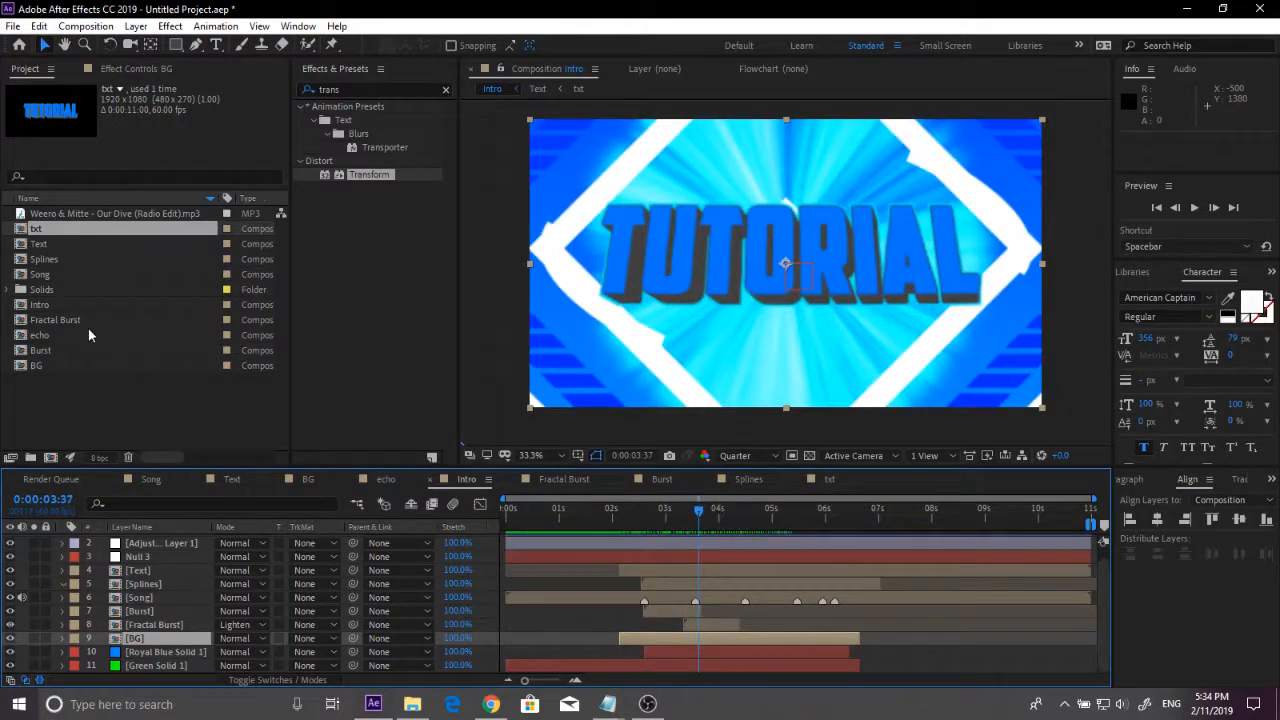
{"action": "left_click", "coordinate": [85, 26]}
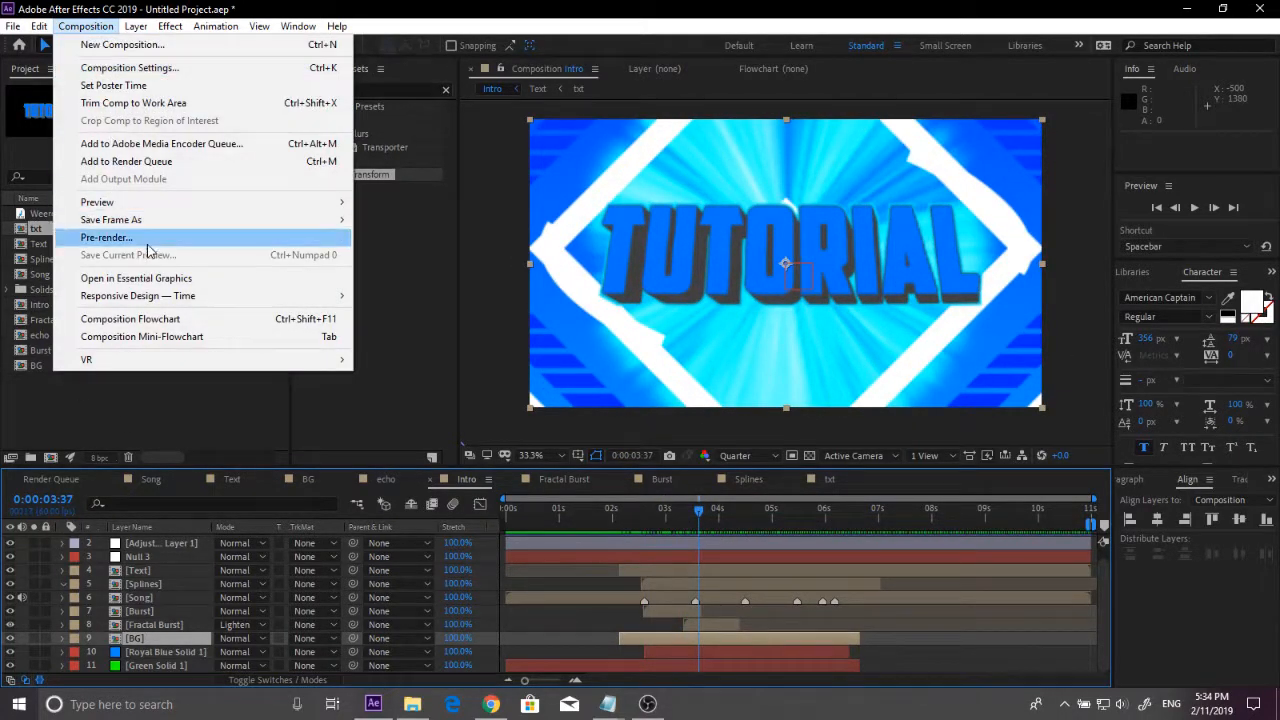
{"action": "left_click", "coordinate": [147, 167]}
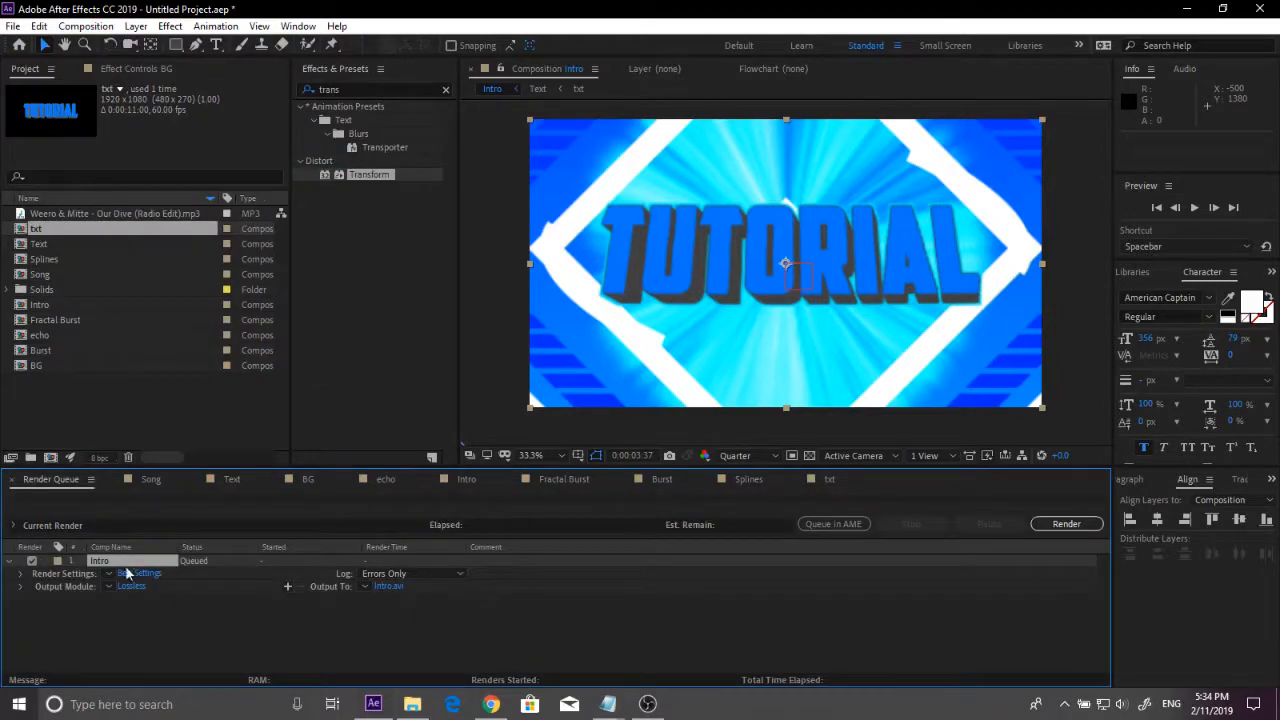
Step: Configure the Intro output module as QuickTime with RGB + Alpha channels and Audio Output On
{"action": "left_click", "coordinate": [127, 585]}
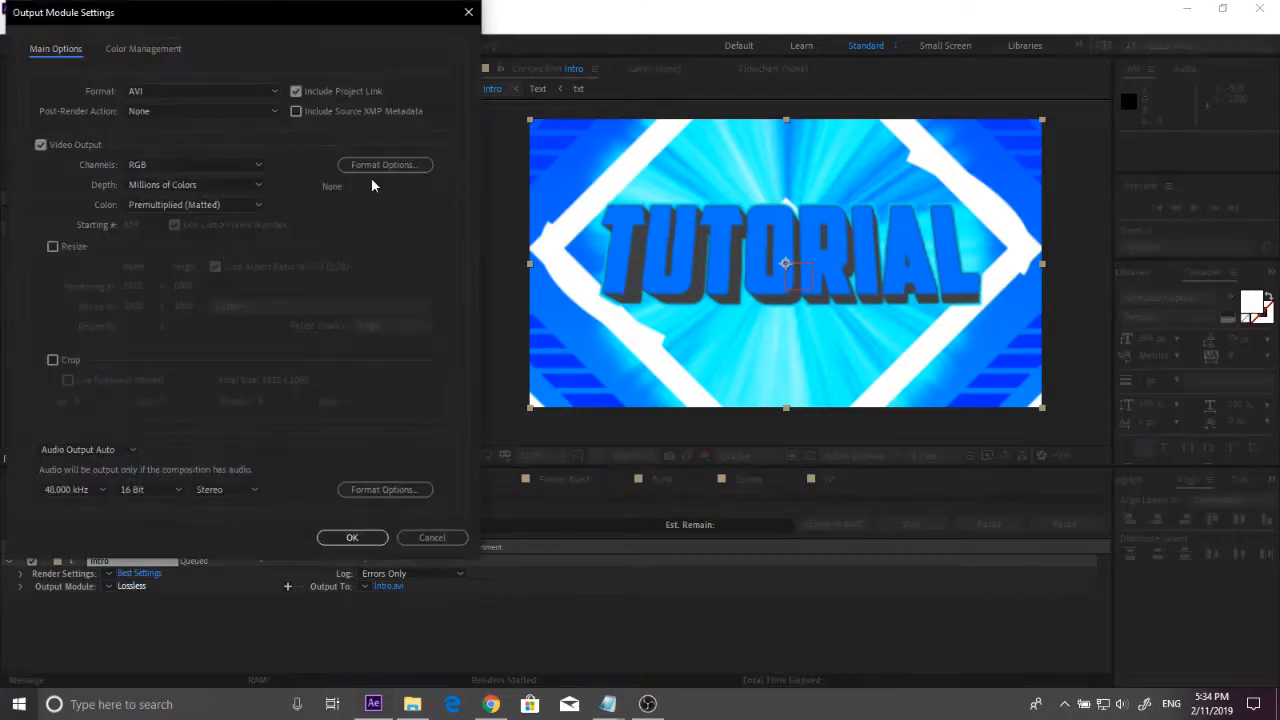
{"action": "left_click", "coordinate": [162, 95]}
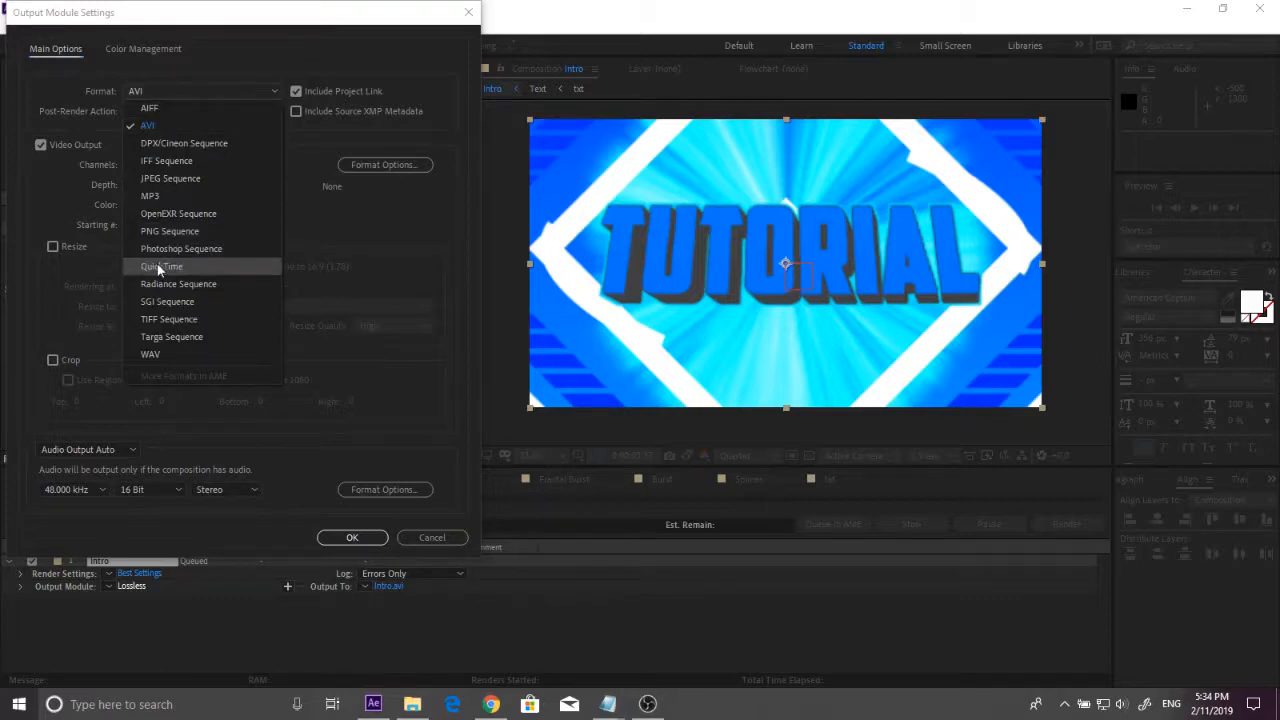
{"action": "left_click", "coordinate": [240, 266]}
{"action": "left_click", "coordinate": [154, 166]}
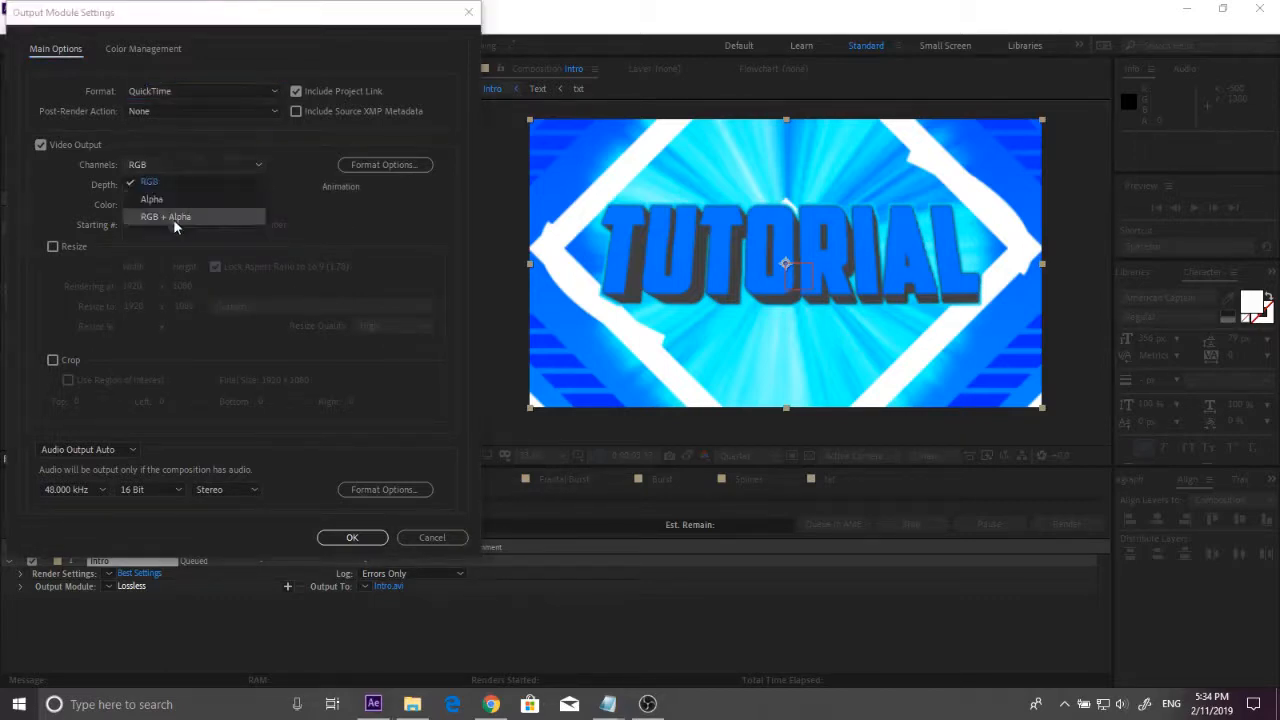
{"action": "left_click", "coordinate": [173, 219]}
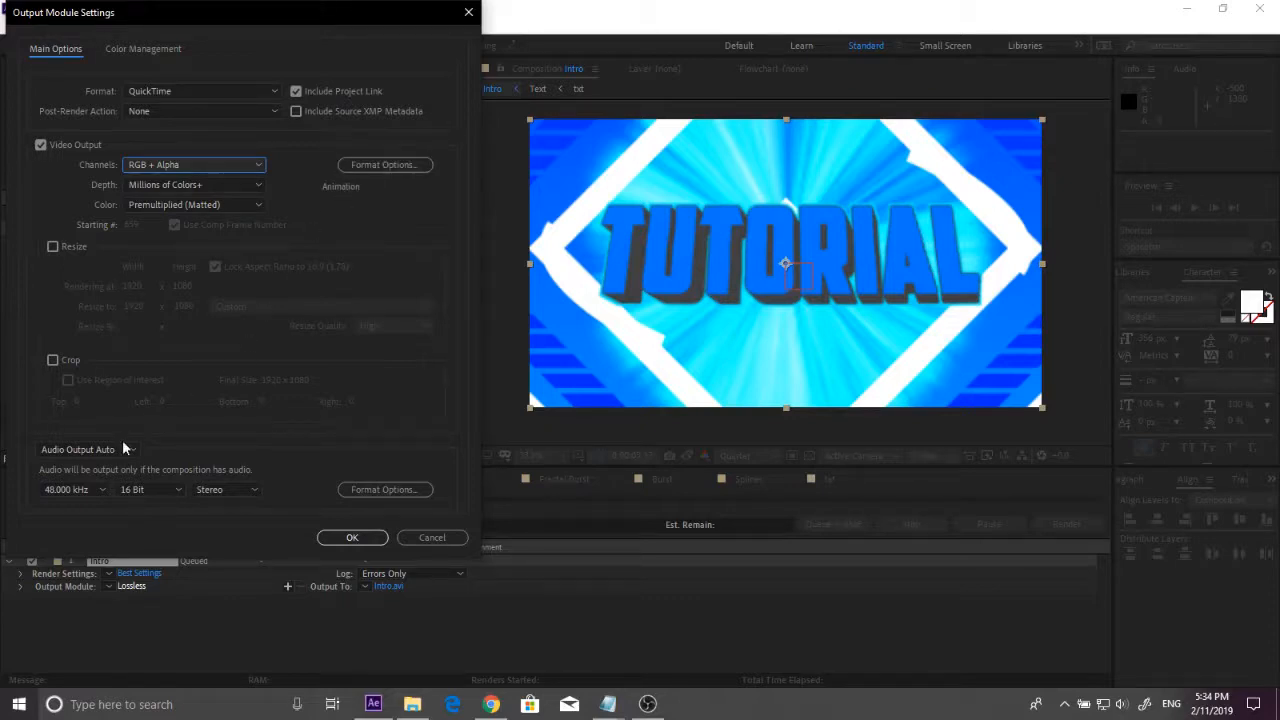
{"action": "left_click", "coordinate": [97, 452]}
{"action": "left_click", "coordinate": [105, 467]}
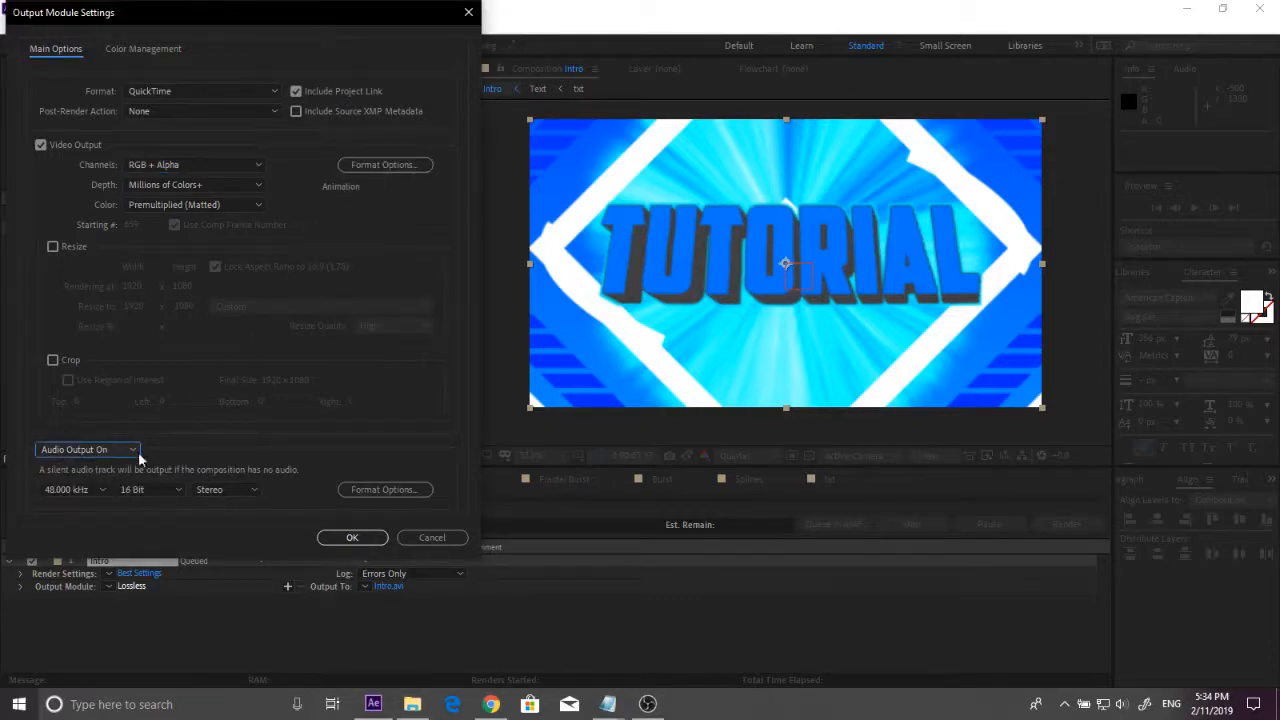
{"action": "left_click", "coordinate": [352, 537]}
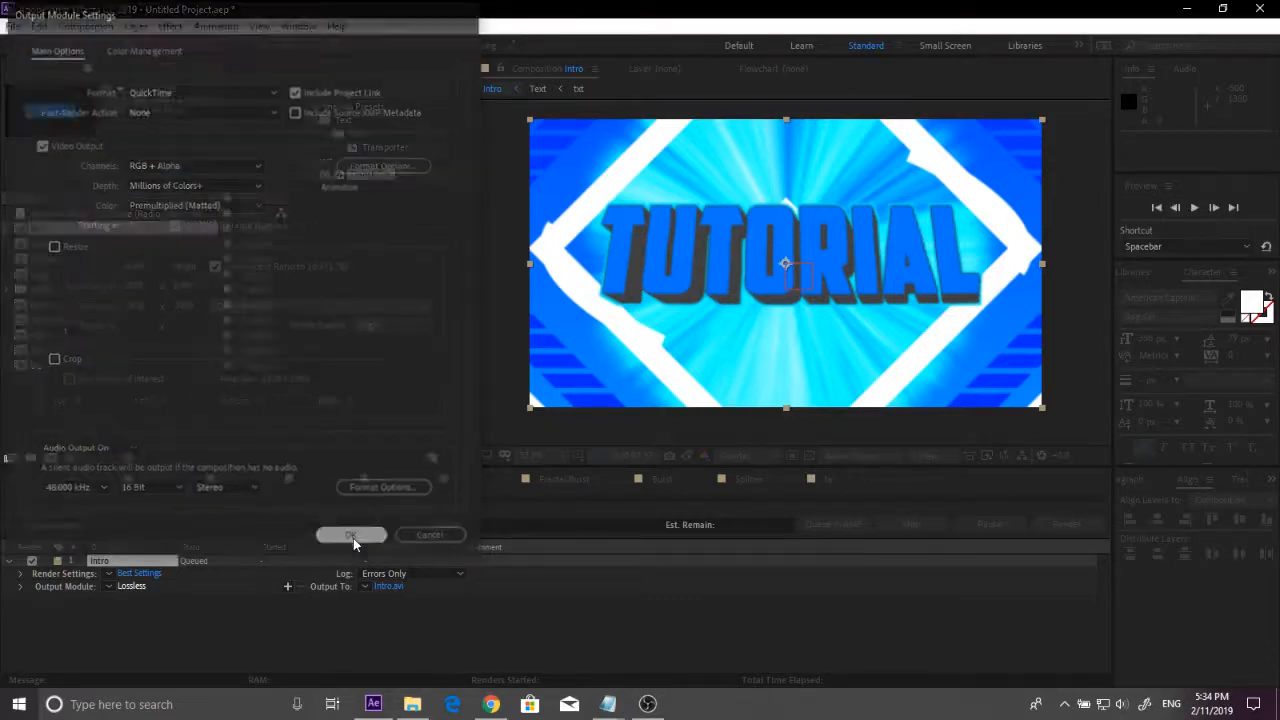
Step: Name the output movie "tutorial intro" in the Intros With Greenscreen folder and render the queued Intro composition
{"action": "left_click", "coordinate": [391, 586]}
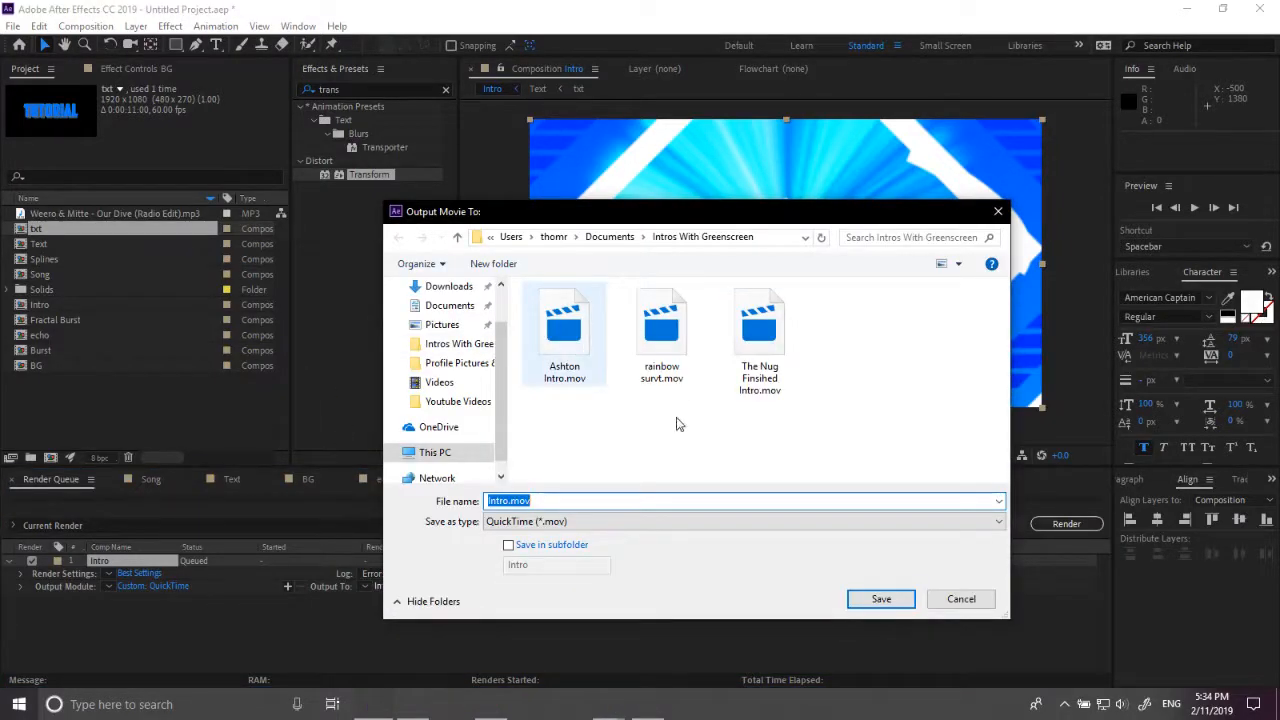
{"action": "key", "text": "BackSpace"}
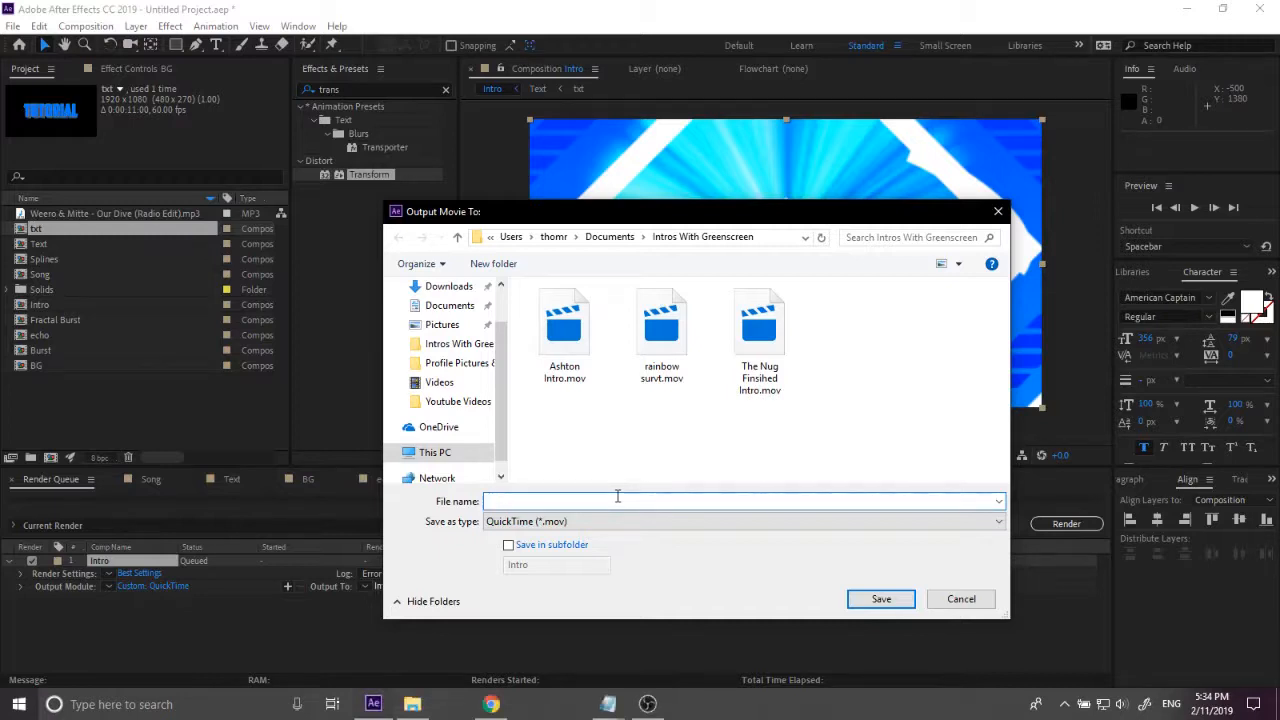
{"action": "type", "text": "tut"}
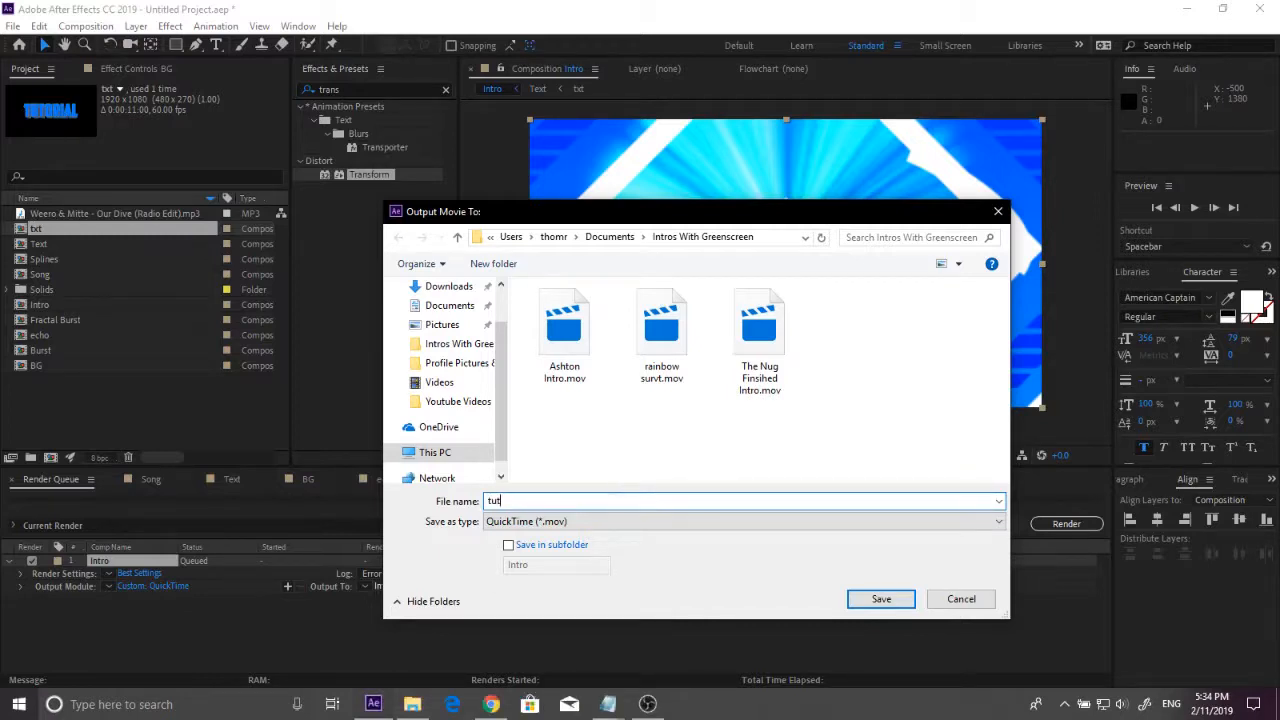
{"action": "type", "text": "orial "}
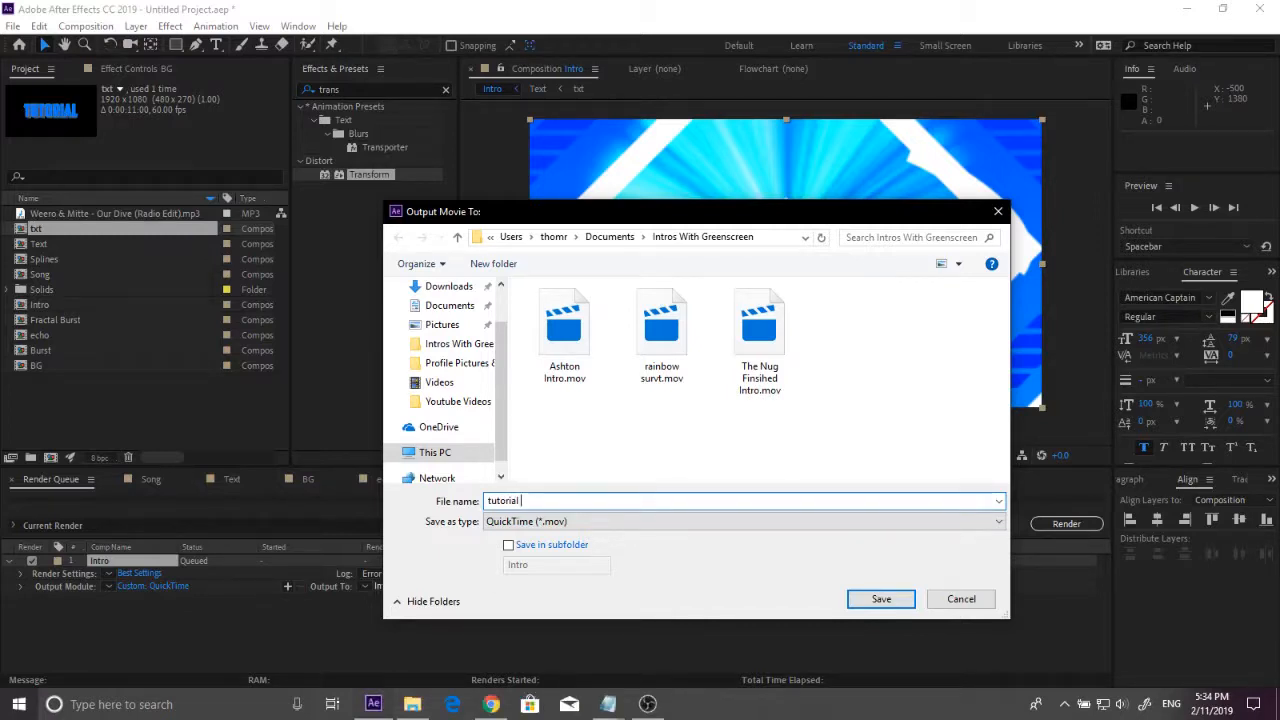
{"action": "type", "text": "intro"}
{"action": "key", "text": "Return"}
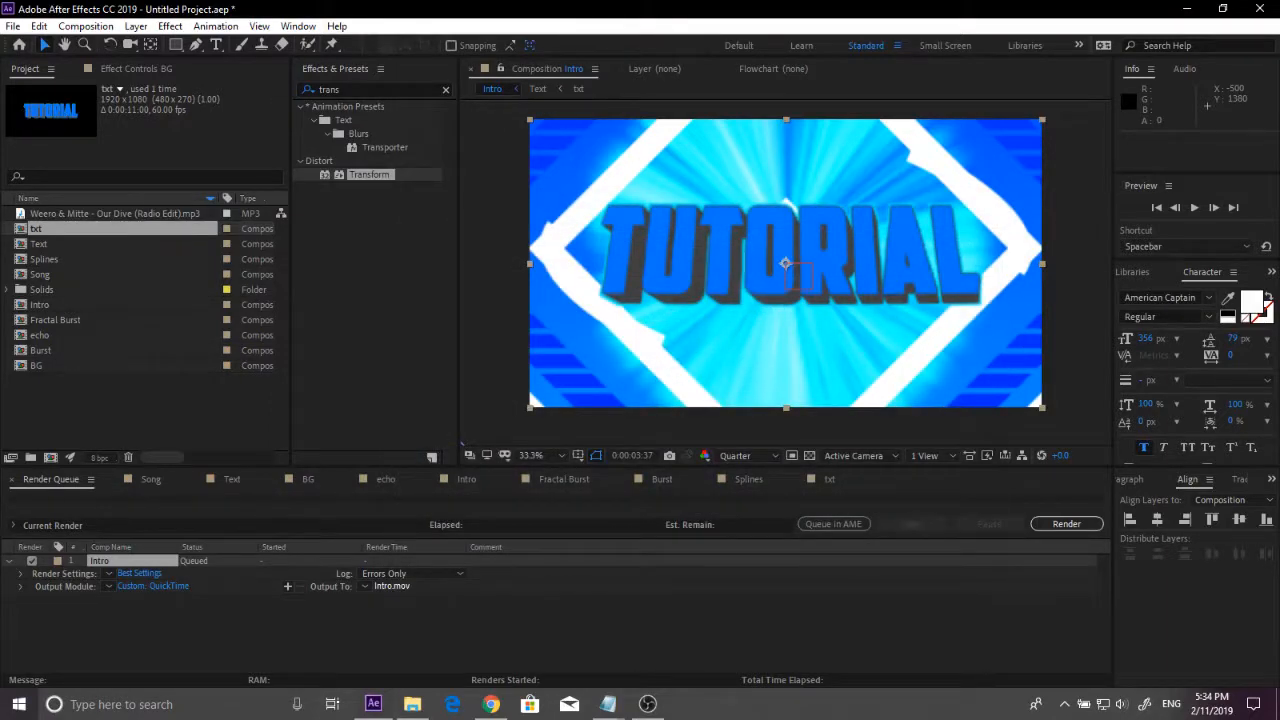
{"action": "left_click", "coordinate": [1036, 523]}
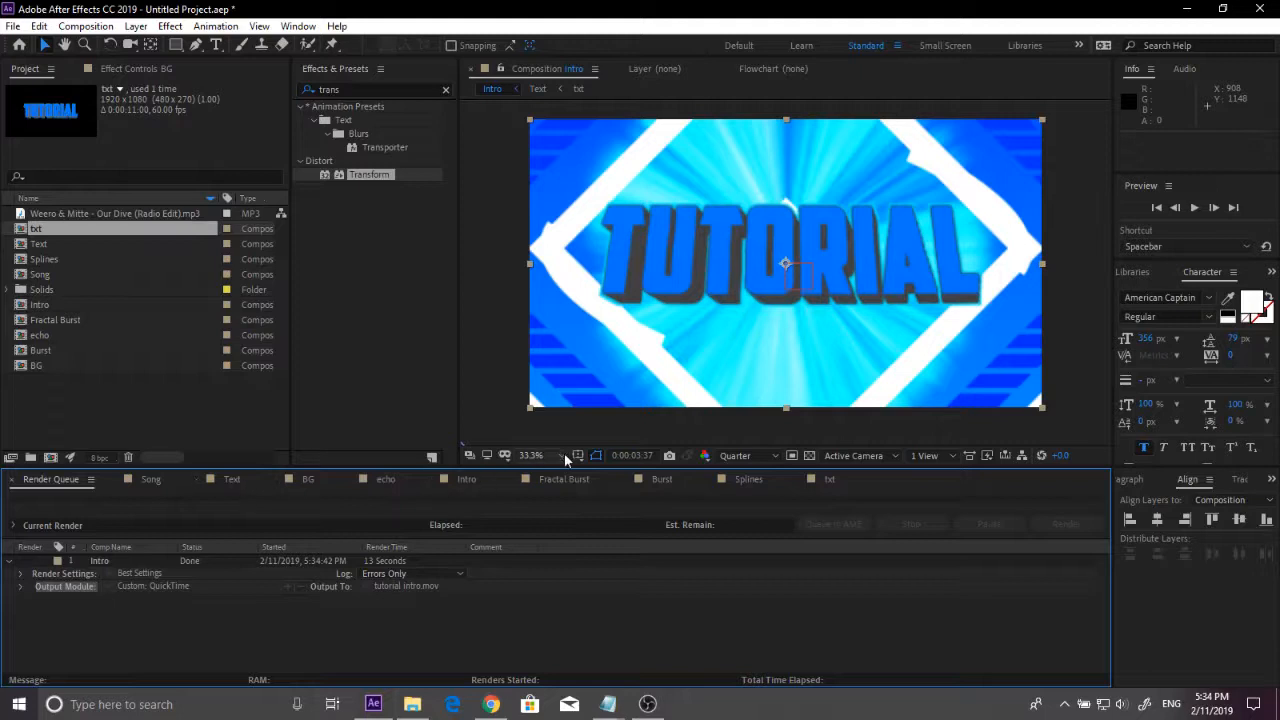
Step: Return the Intro composition's playhead to 0:00:00:00 and add the composition to the render queue again
{"action": "left_click", "coordinate": [465, 480]}
{"action": "left_click_drag", "start_coordinate": [599, 506], "coordinate": [508, 508]}
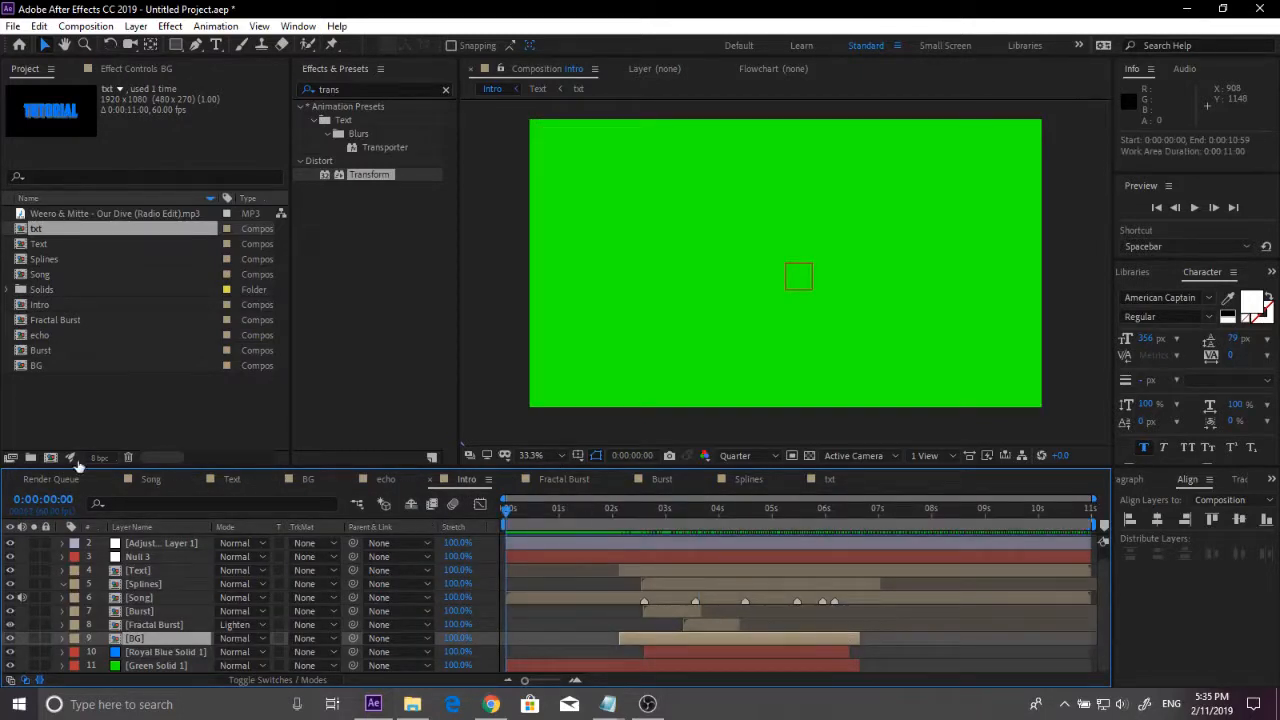
{"action": "left_click", "coordinate": [48, 480]}
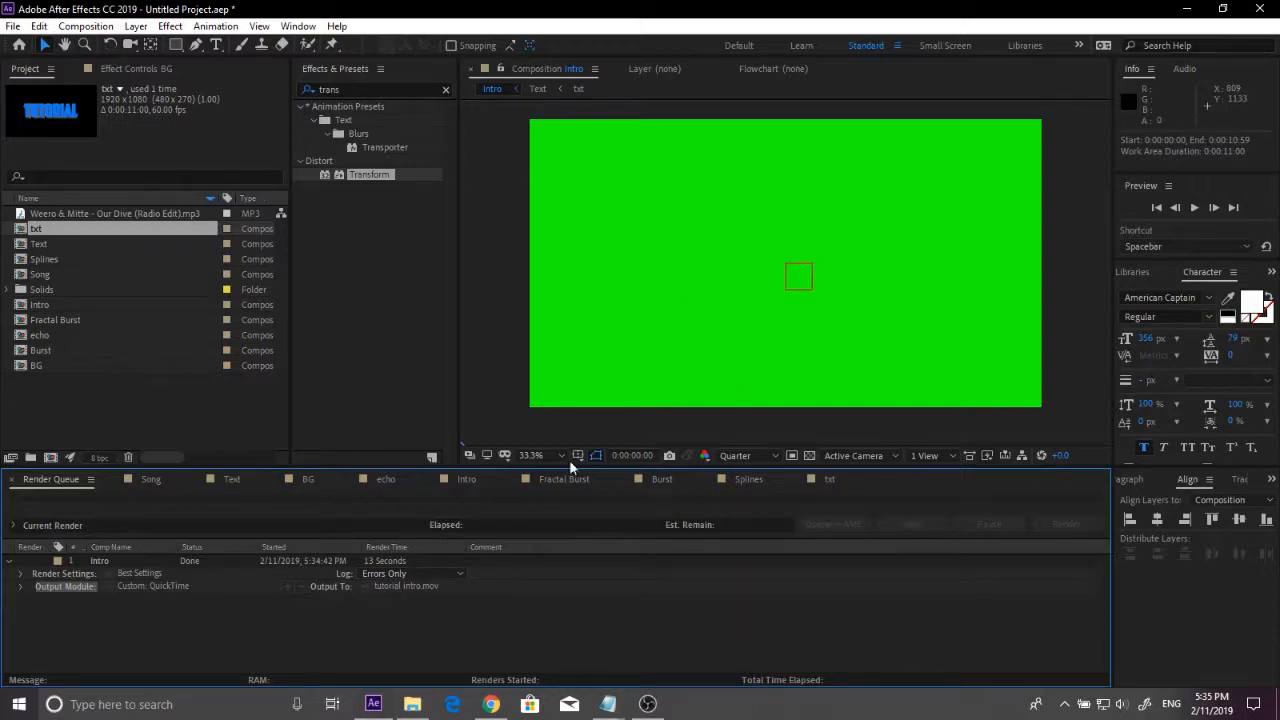
{"action": "left_click", "coordinate": [452, 482]}
{"action": "left_click", "coordinate": [86, 26]}
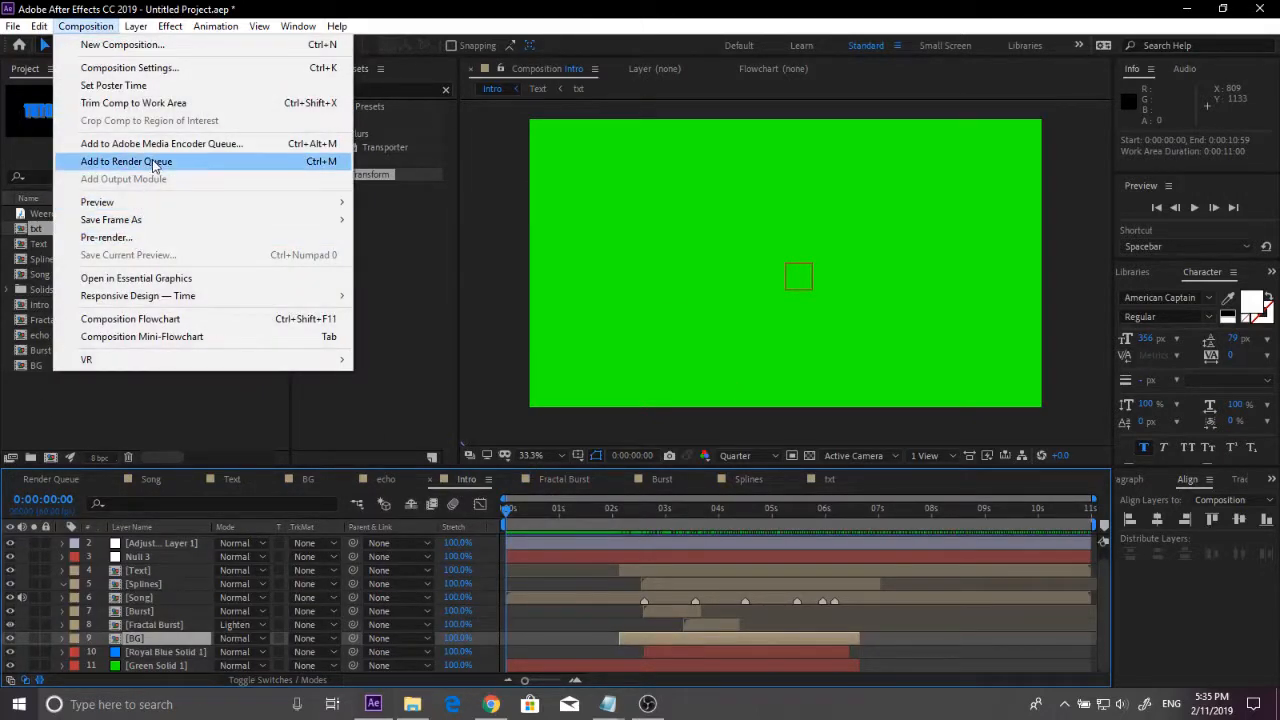
{"action": "left_click", "coordinate": [126, 161]}
Step: Configure the second Intro render's output module as QuickTime with Audio Output Auto
{"action": "left_click", "coordinate": [131, 624]}
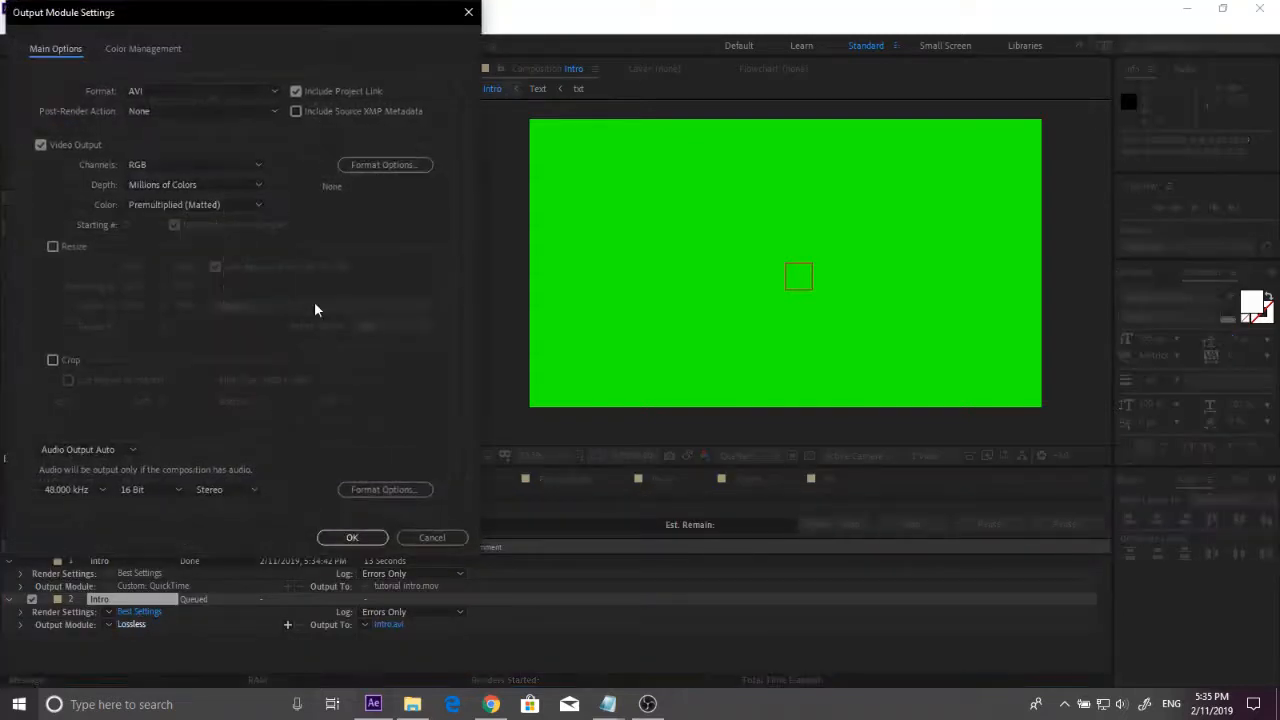
{"action": "left_click", "coordinate": [207, 93]}
{"action": "left_click", "coordinate": [205, 268]}
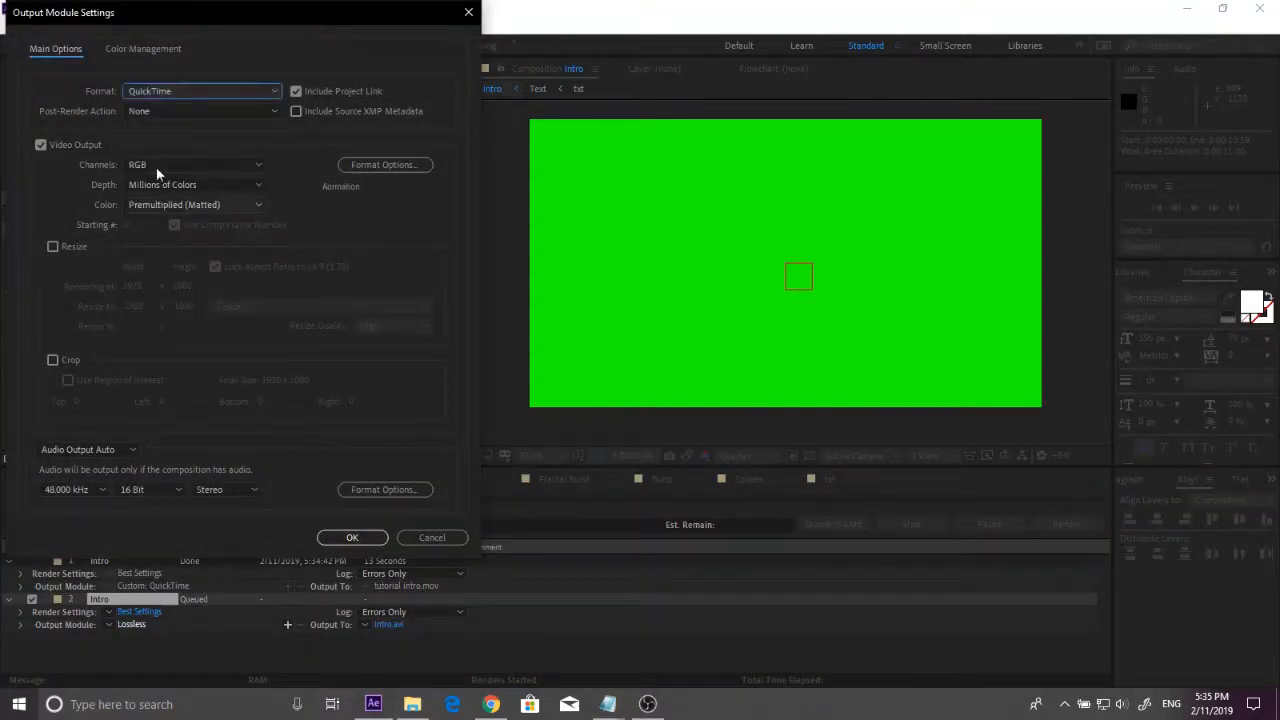
{"action": "left_click", "coordinate": [109, 449]}
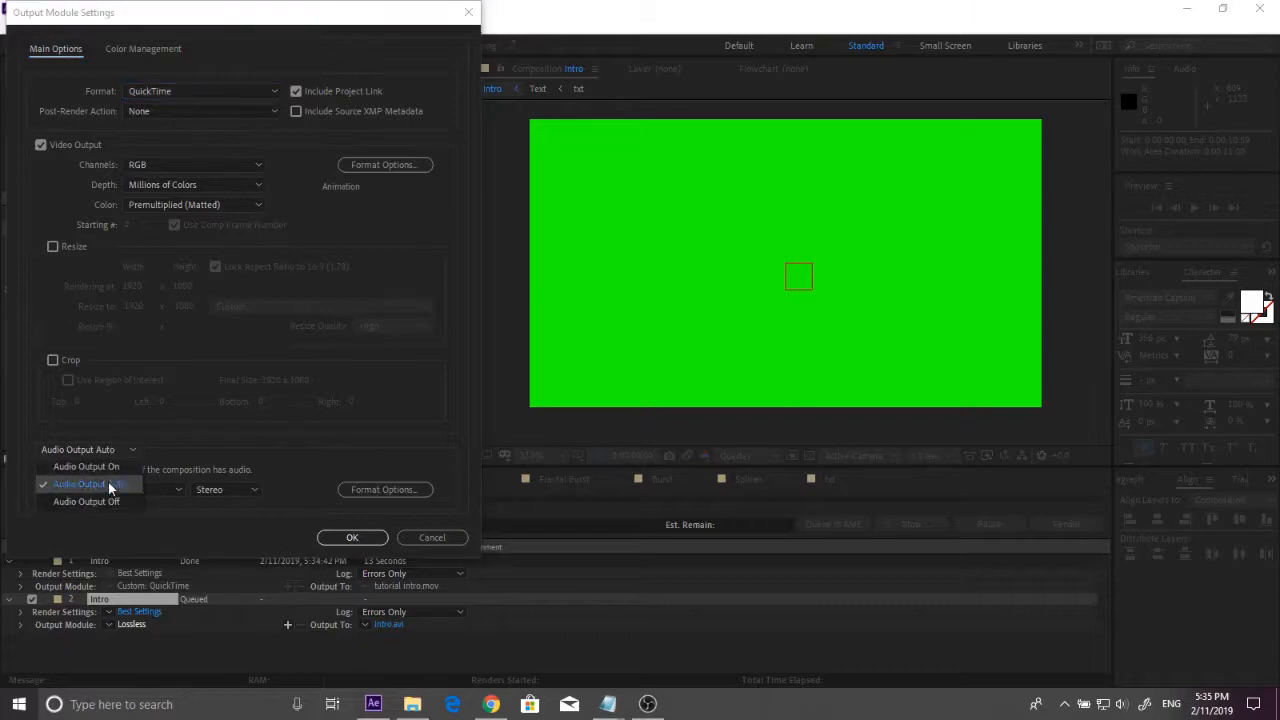
{"action": "left_click", "coordinate": [80, 486]}
{"action": "left_click", "coordinate": [350, 537]}
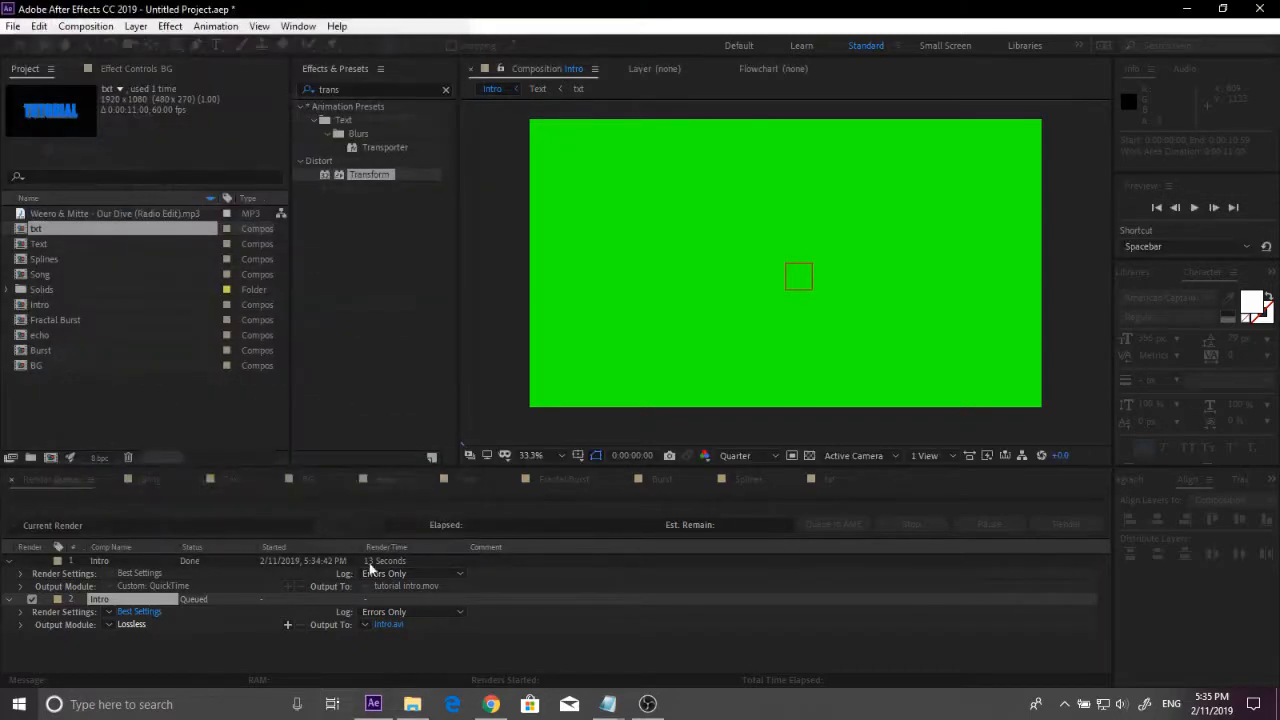
Step: Set the second render's output to replace the existing tutorial intro.mov and start rendering
{"action": "left_click", "coordinate": [384, 626]}
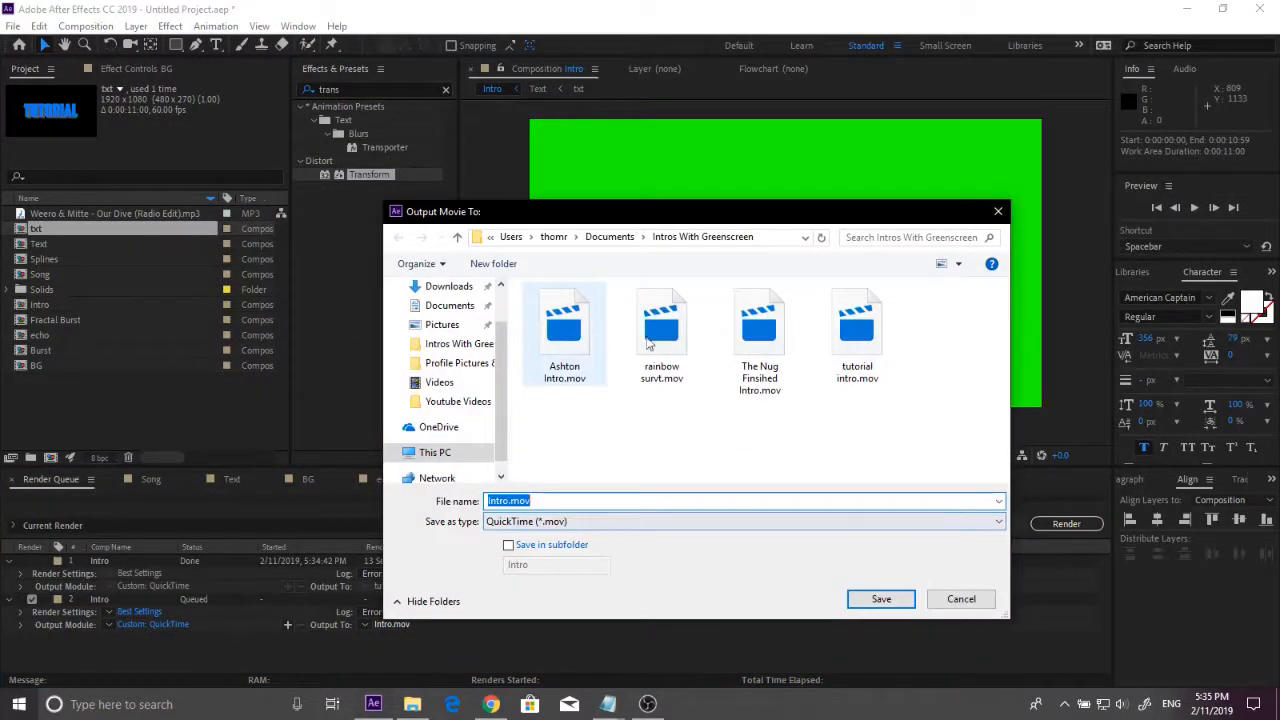
{"action": "left_click", "coordinate": [843, 360]}
{"action": "left_click", "coordinate": [866, 597]}
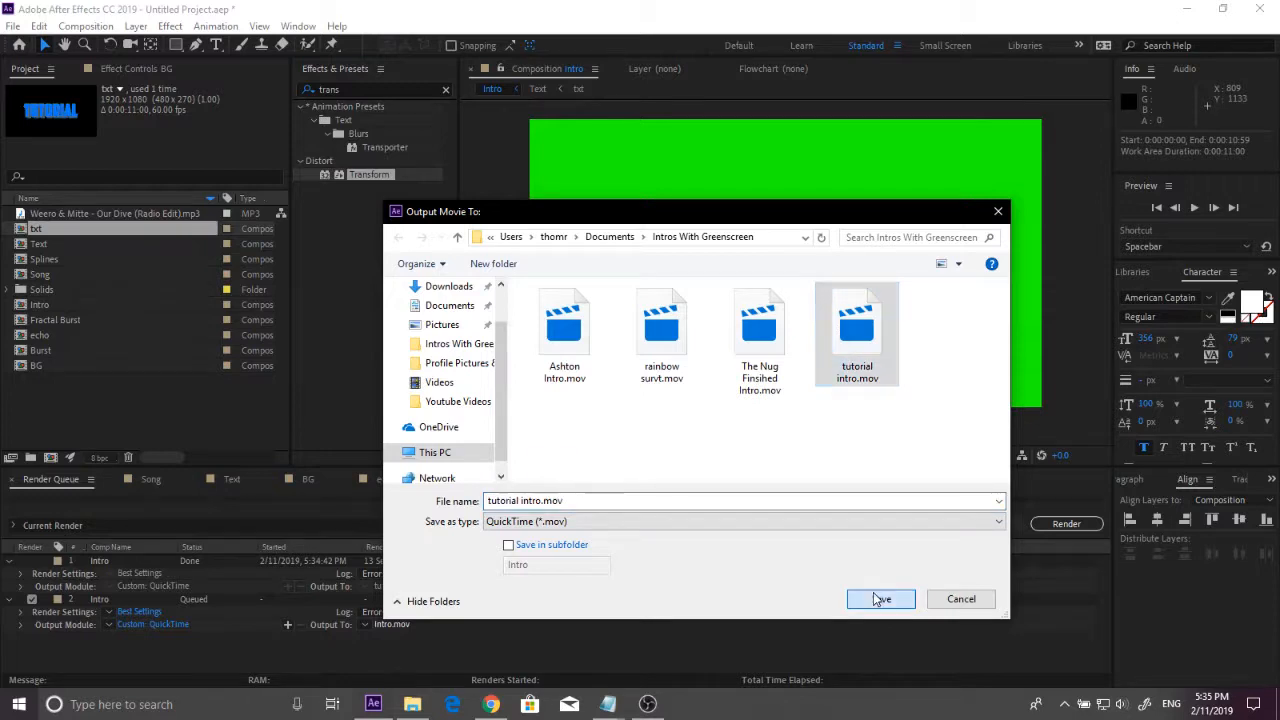
{"action": "left_click", "coordinate": [718, 377]}
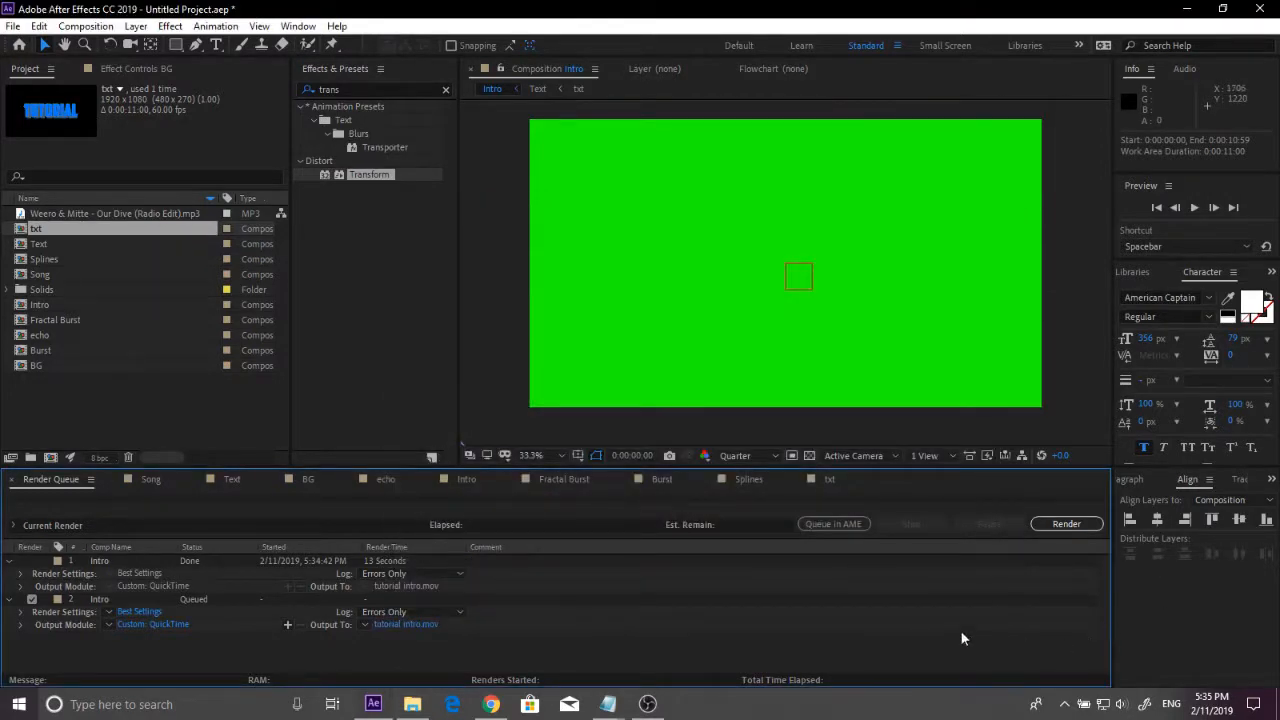
{"action": "left_click", "coordinate": [1091, 530]}
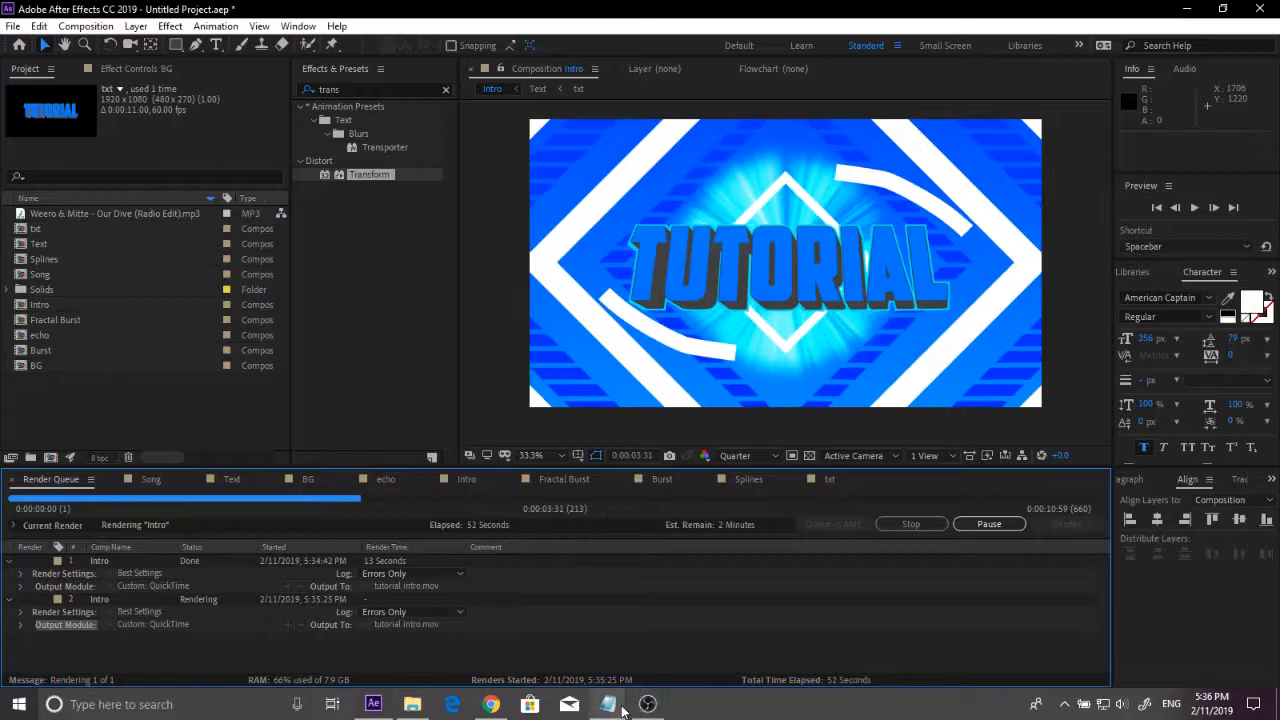
Step: Close the three open Notepad windows containing the sync and BONCE TEXT expressions
{"action": "mouse_move", "coordinate": [607, 704]}
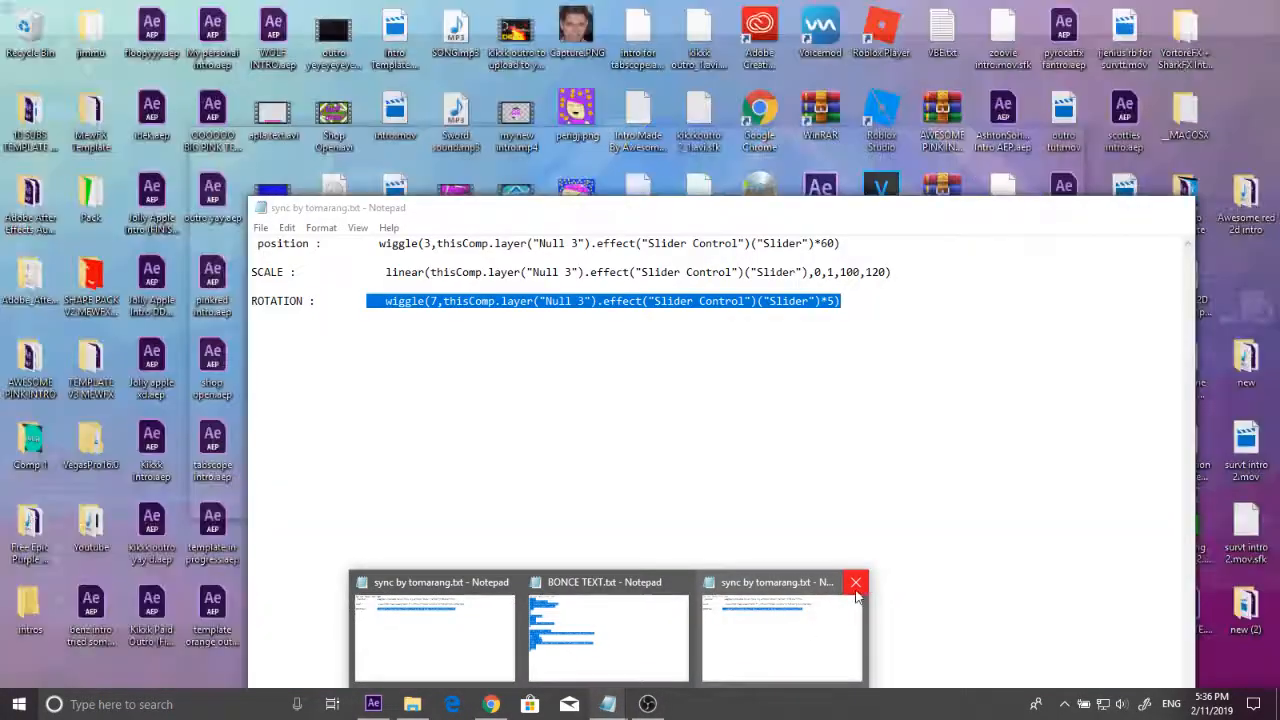
{"action": "left_click", "coordinate": [862, 588]}
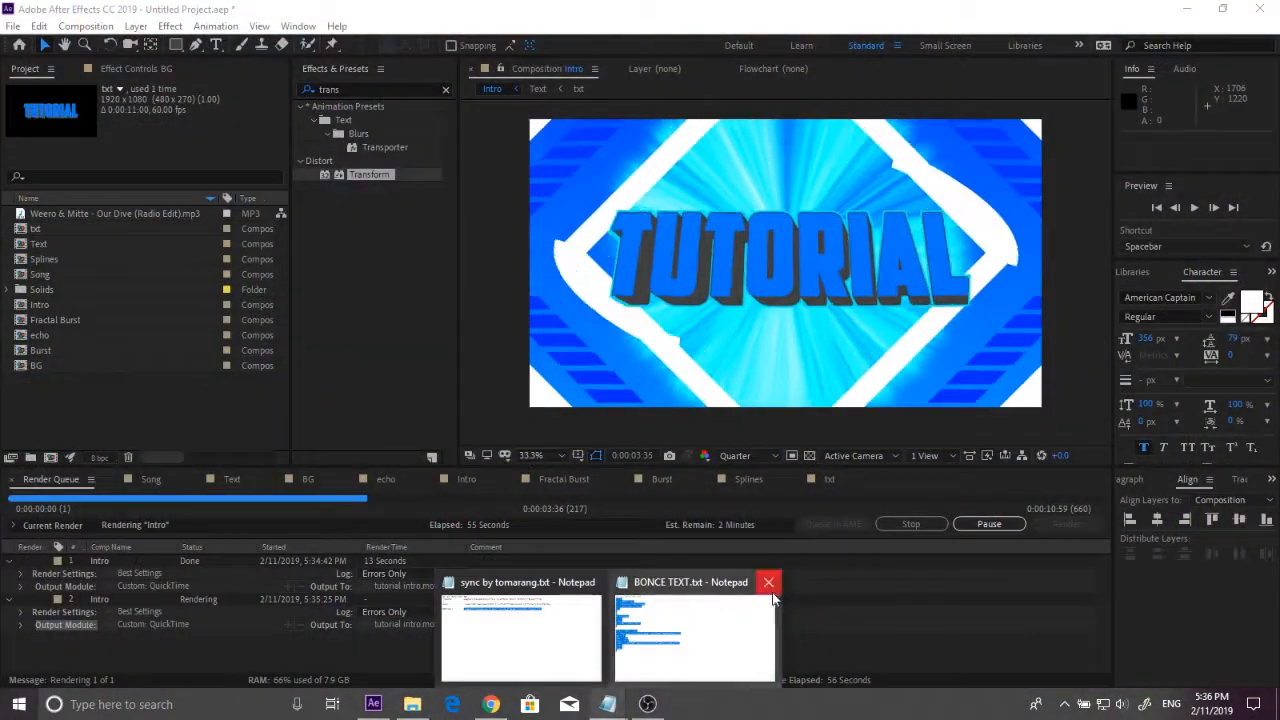
{"action": "left_click", "coordinate": [762, 590]}
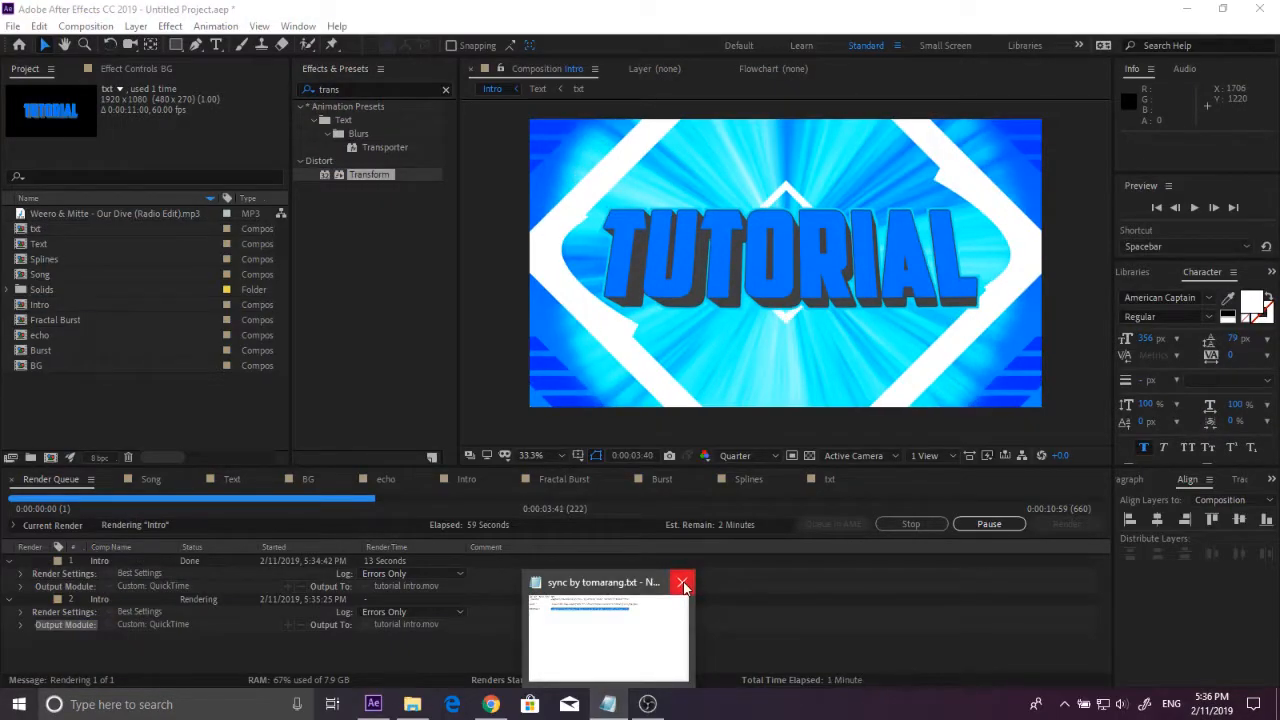
{"action": "left_click", "coordinate": [683, 583]}
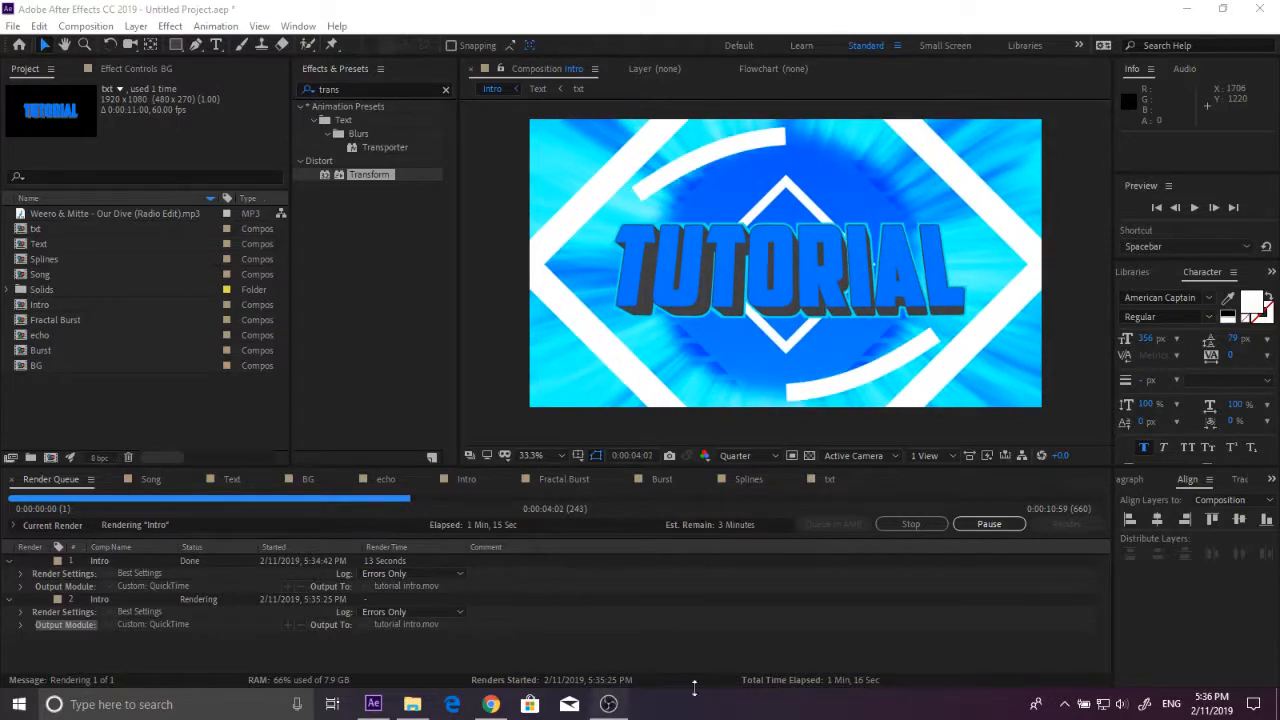
{"action": "left_click", "coordinate": [608, 704]}
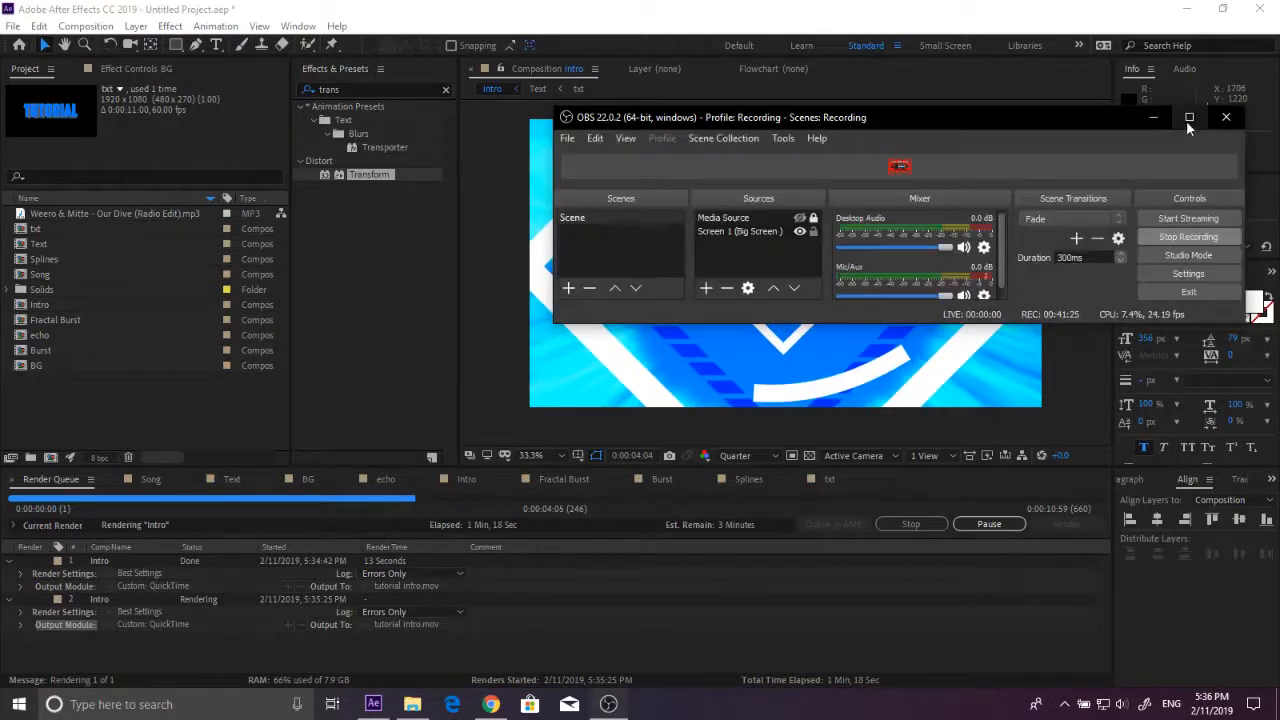